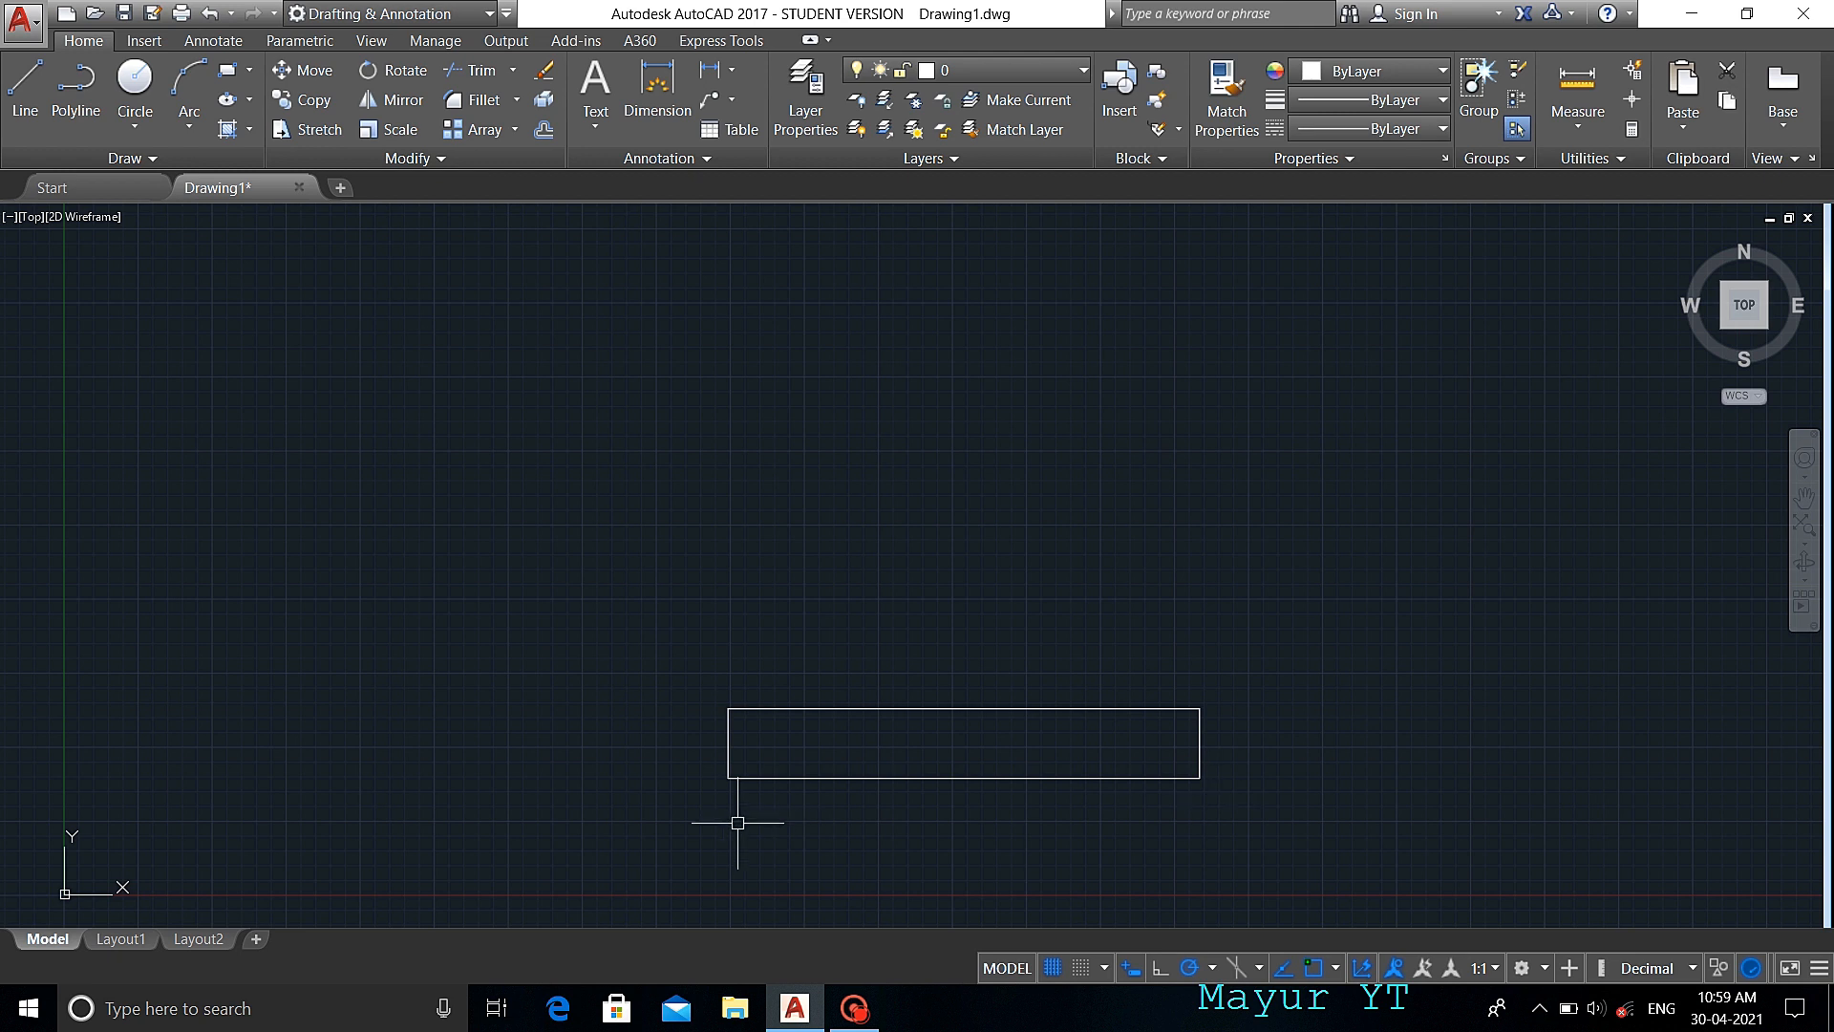
- Draw a small rectangle inside the base block's upper-right corner and an arc from its lower-left corner rising past the block's top edge
{"action": "key", "text": "space"}
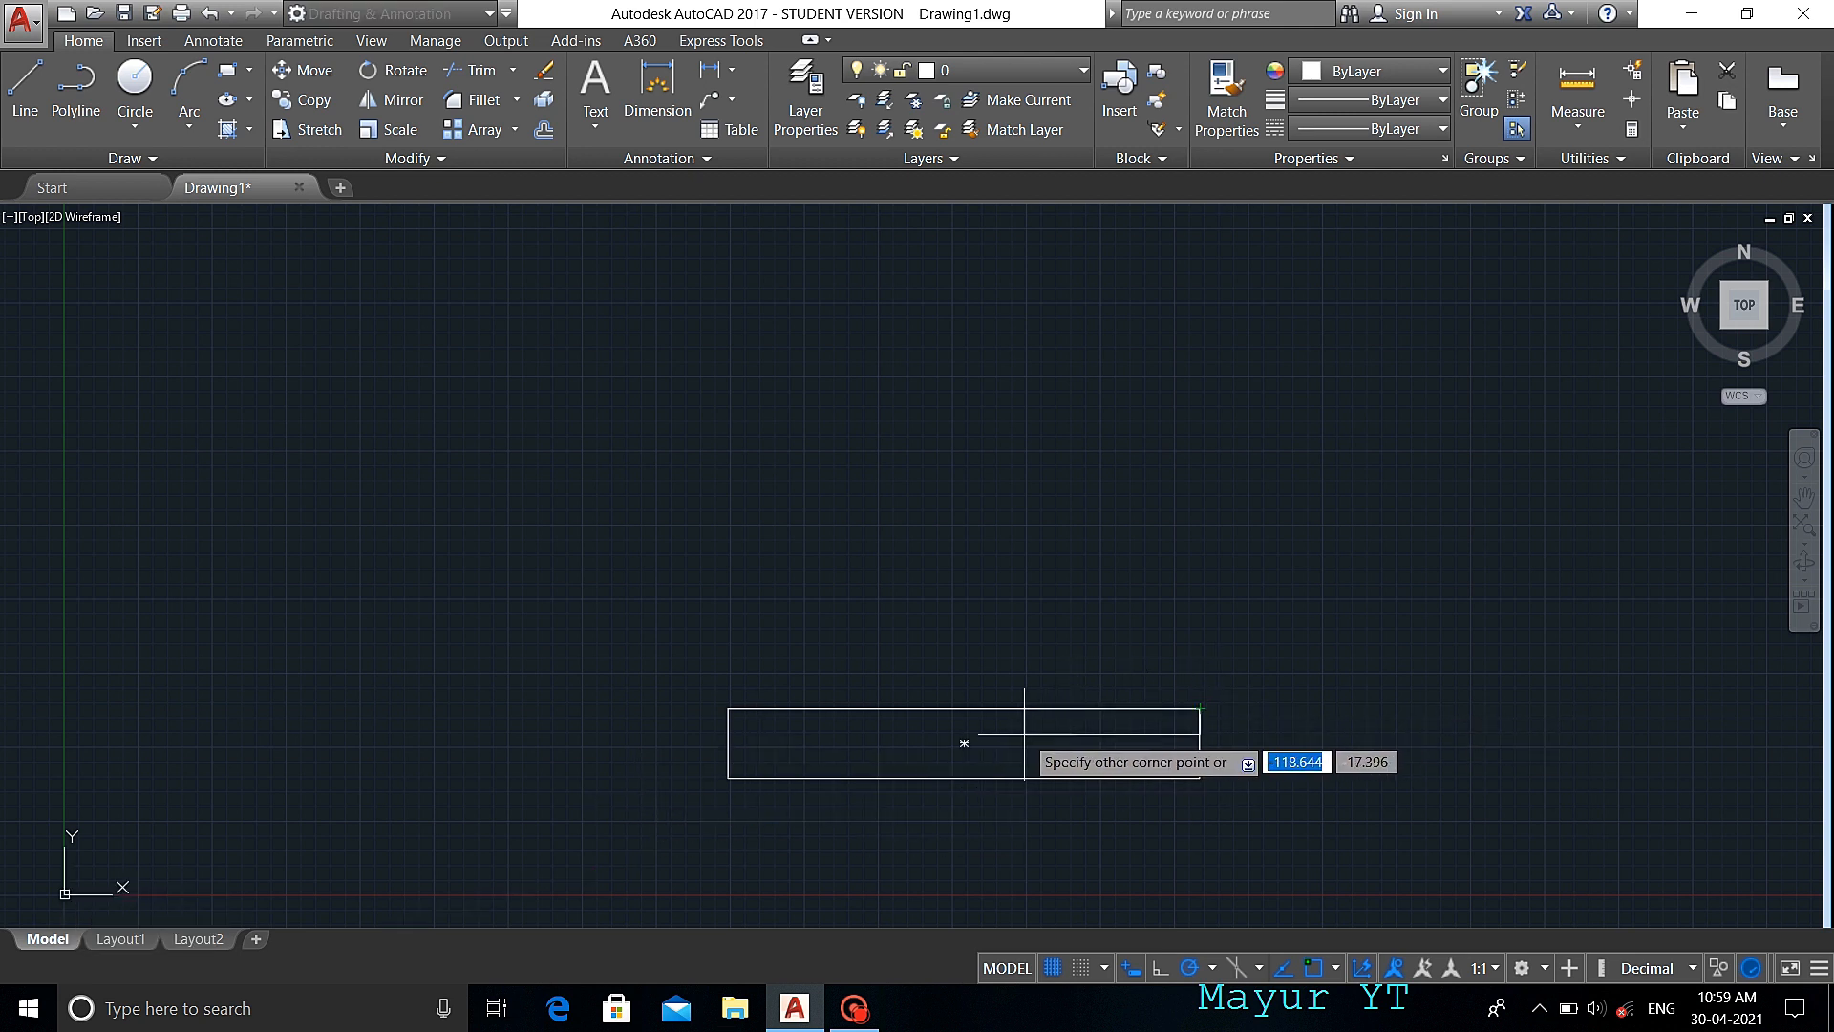
{"action": "key", "text": "Escape"}
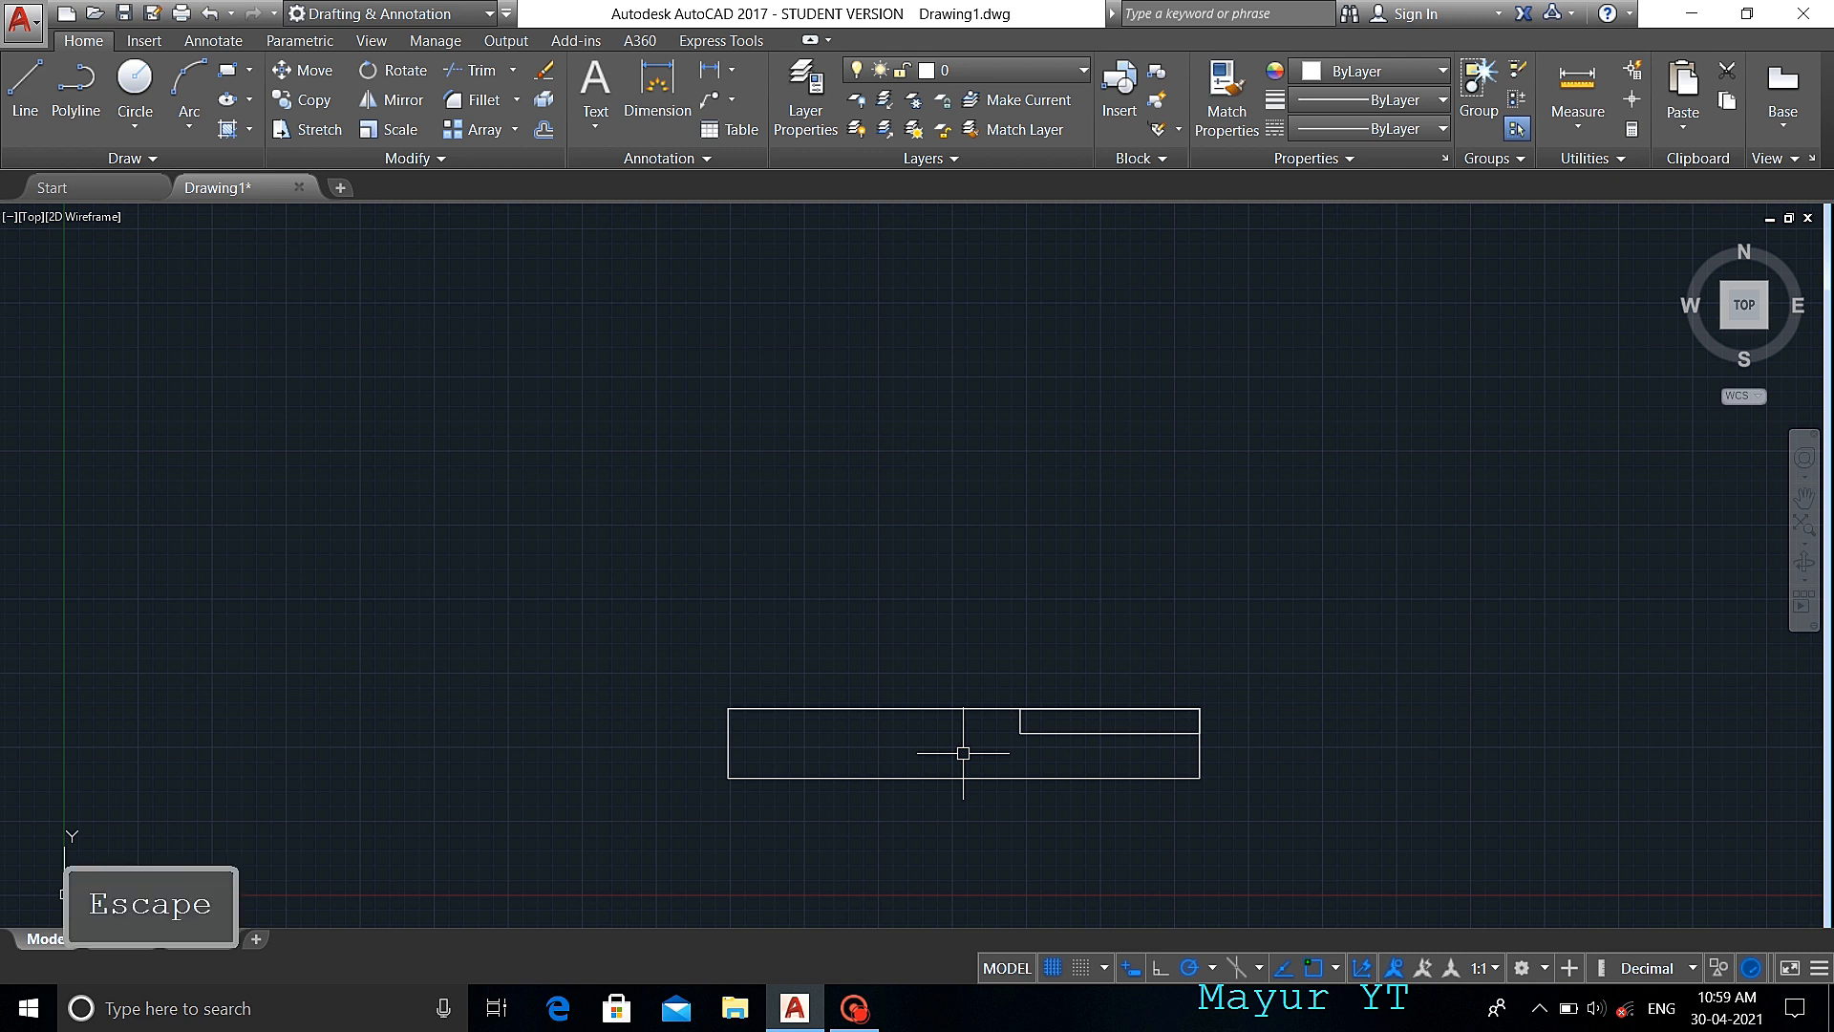
{"action": "key", "text": "Return"}
{"action": "left_click", "coordinate": [1020, 734]}
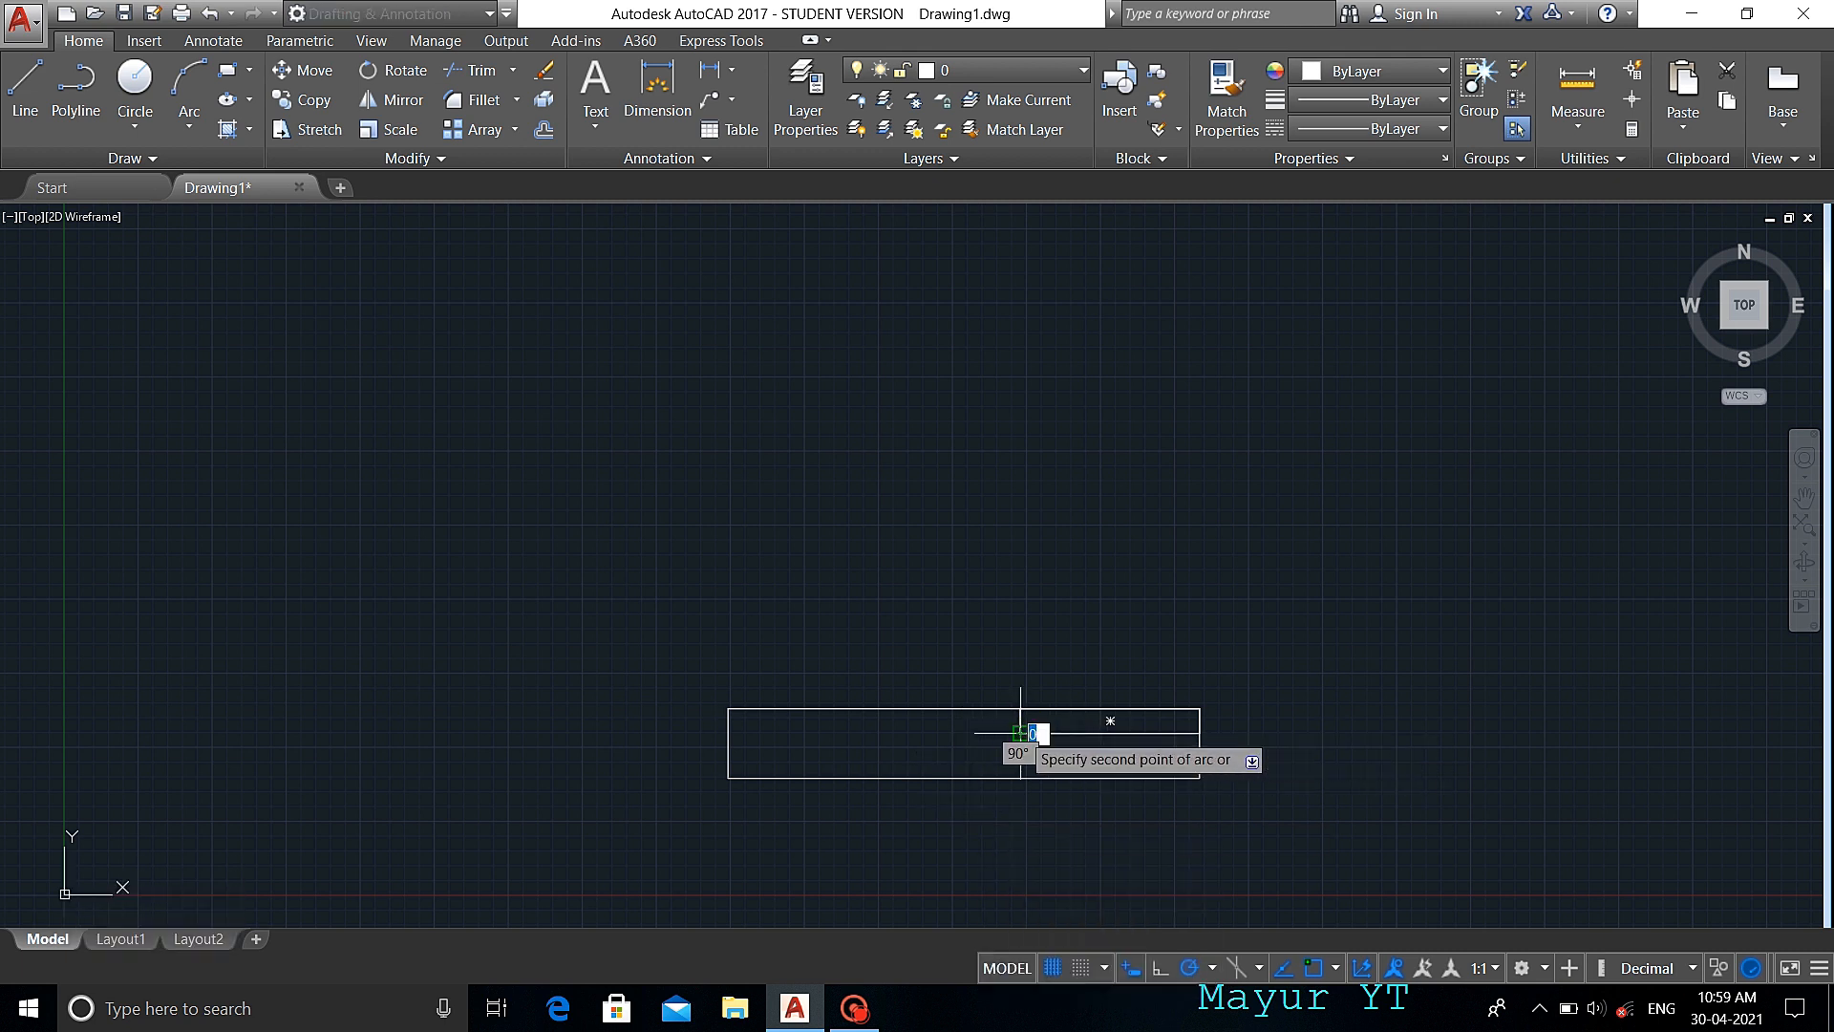
{"action": "left_click", "coordinate": [1068, 708]}
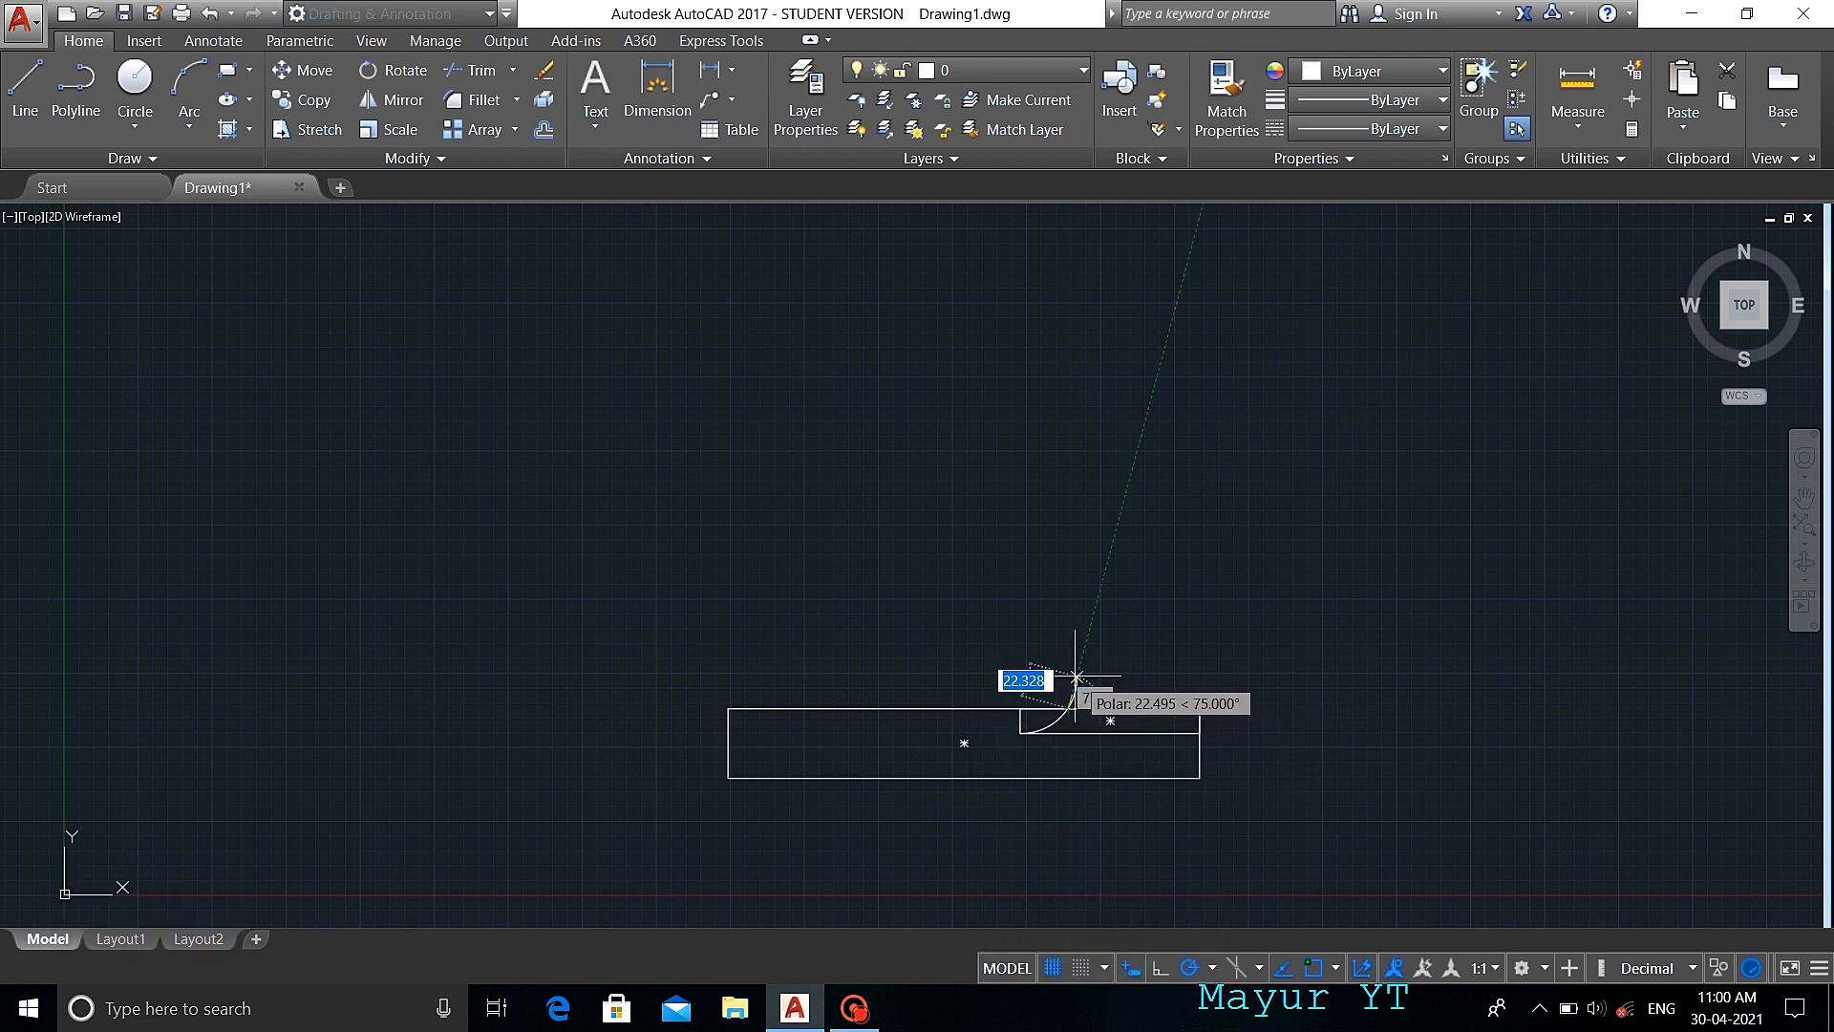
- Trim the arc above the block, the top edge between the arc and small rectangle, and the rectangle's short vertical edge
{"action": "type", "text": "TR"}
{"action": "key", "text": "Return"}
{"action": "key", "text": "Return"}
{"action": "key", "text": "Return"}
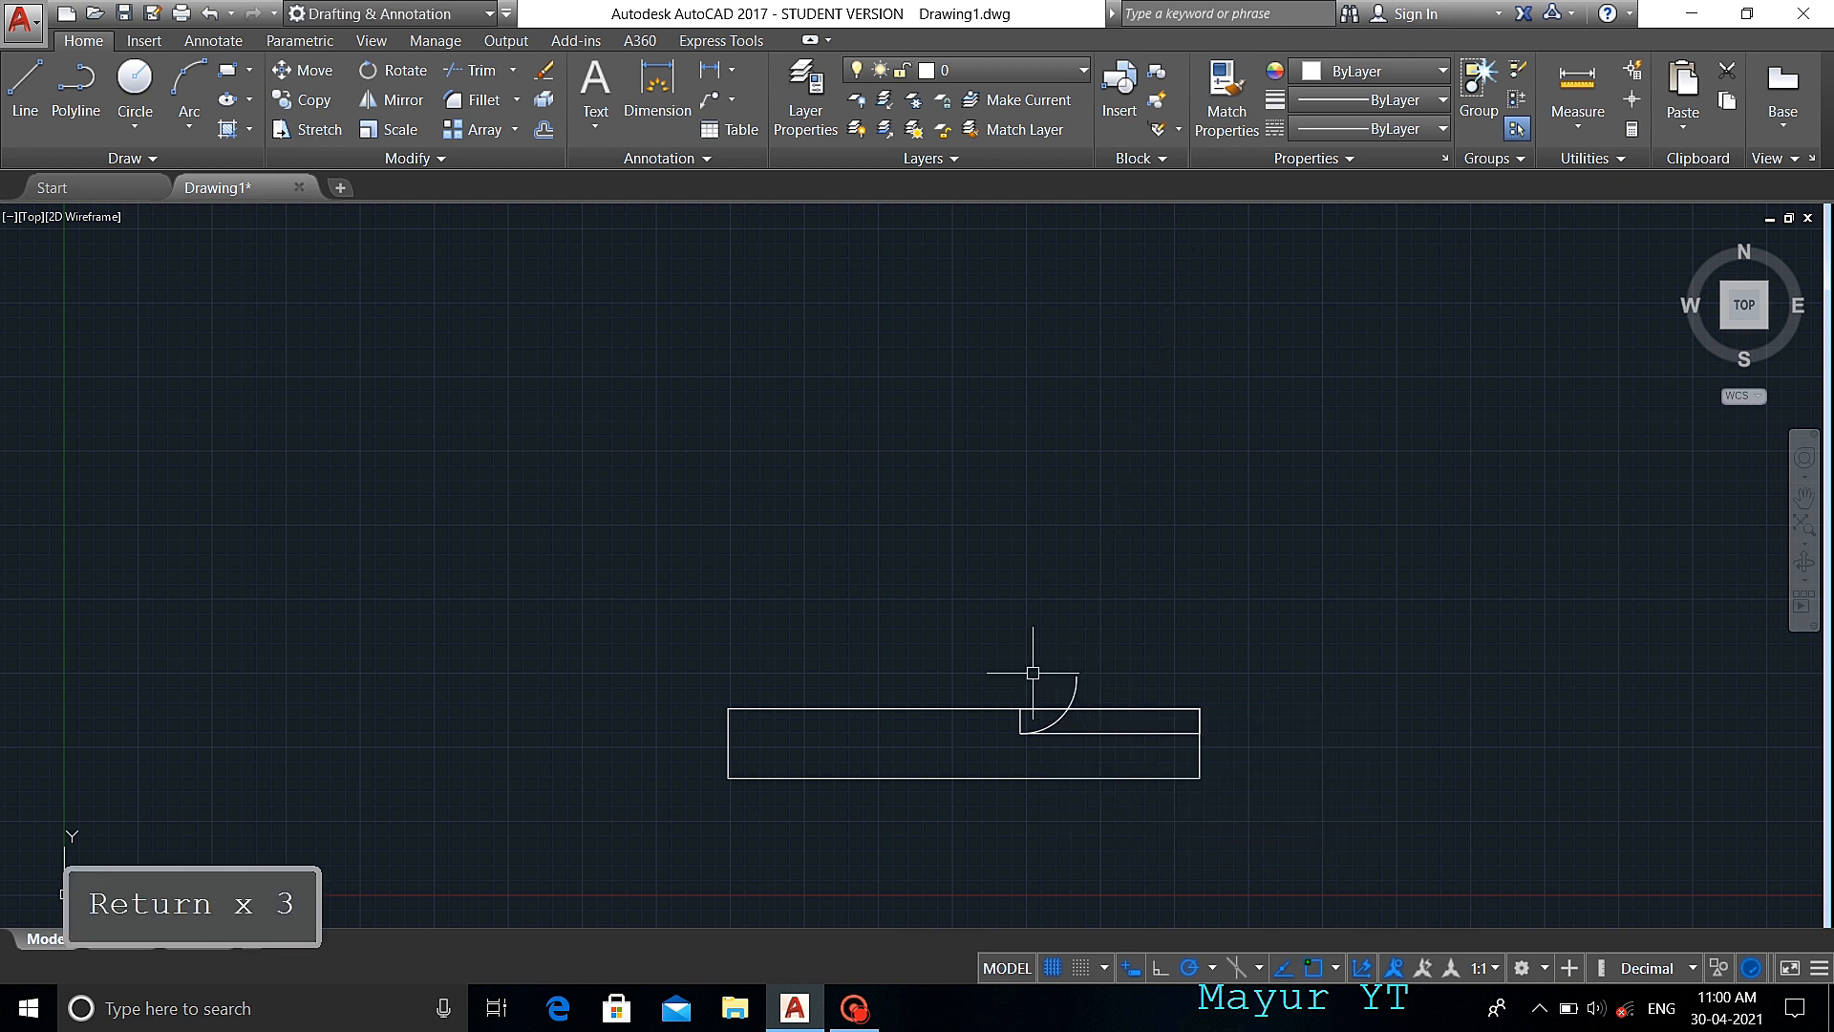
{"action": "type", "text": "TR"}
{"action": "key", "text": "Return"}
{"action": "key", "text": "Return"}
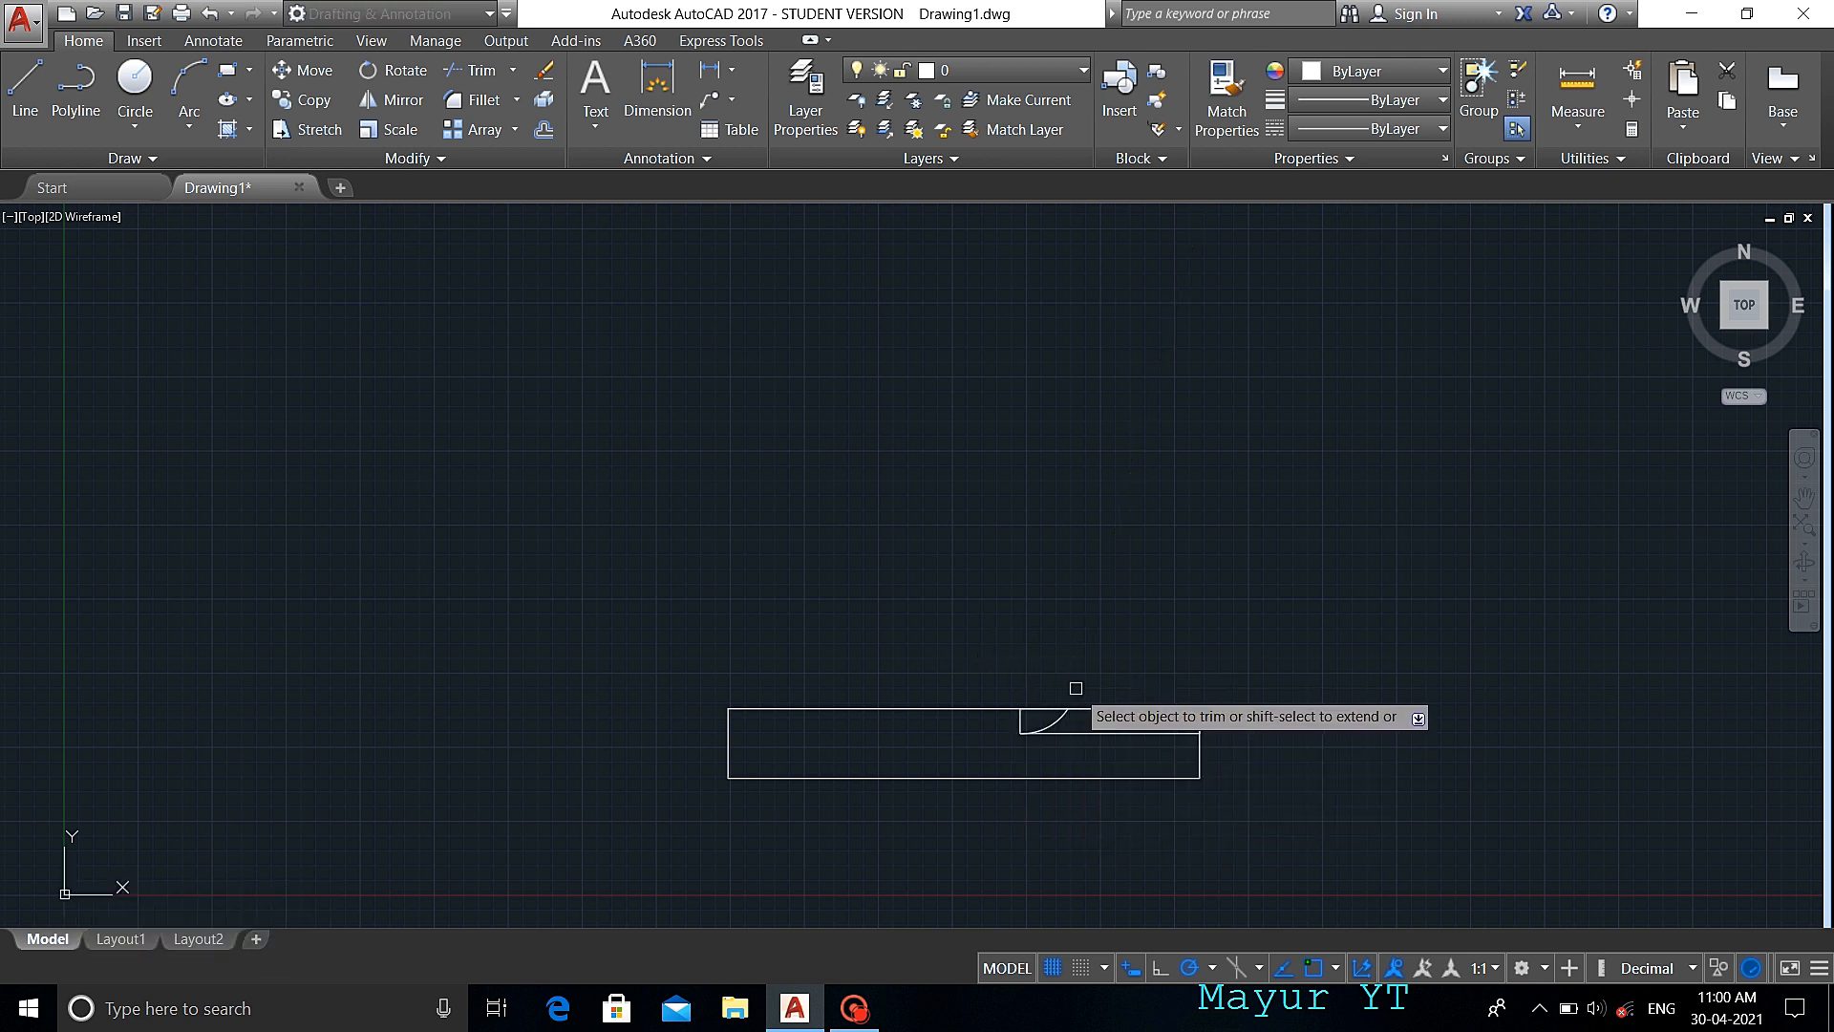
{"action": "scroll", "coordinate": [1041, 692], "scroll_direction": "up", "scroll_amount": 4}
{"action": "left_click", "coordinate": [1034, 693]}
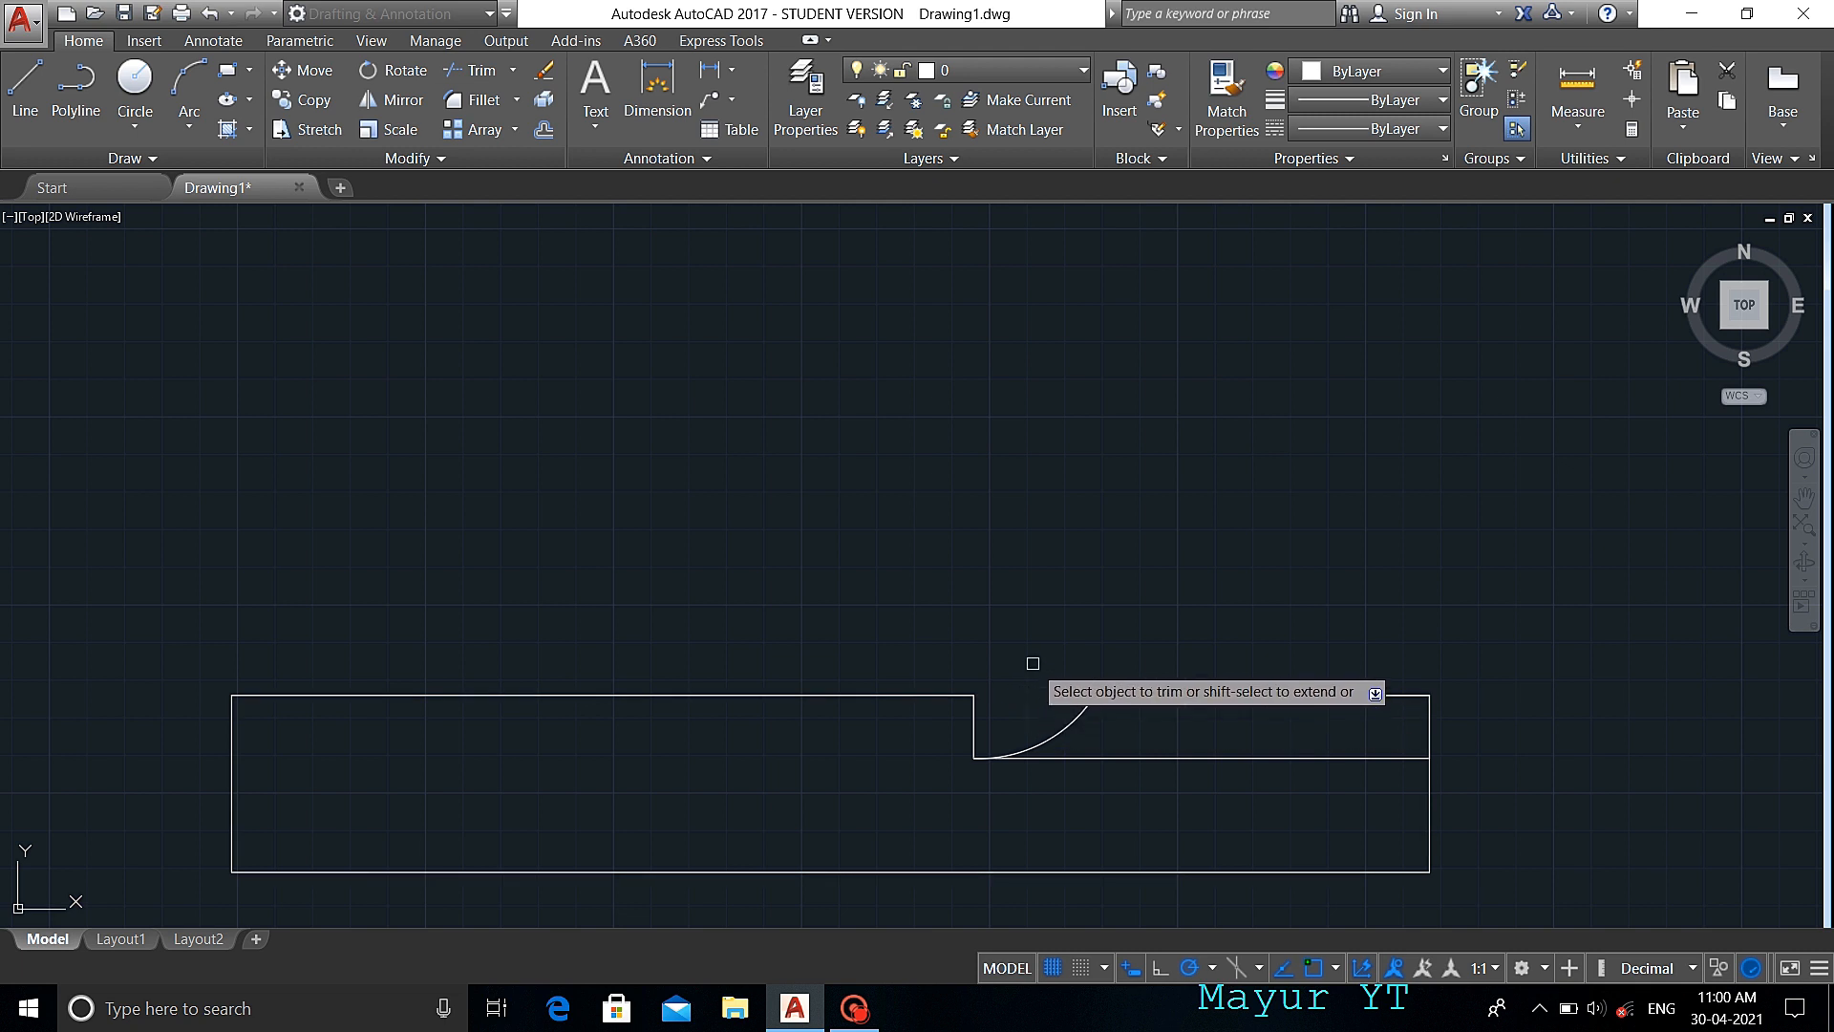
{"action": "left_click", "coordinate": [973, 728]}
{"action": "key", "text": "Escape"}
- Draw a second arc from the inner line's left end, curving left and up through the block's top edge
{"action": "type", "text": "a"}
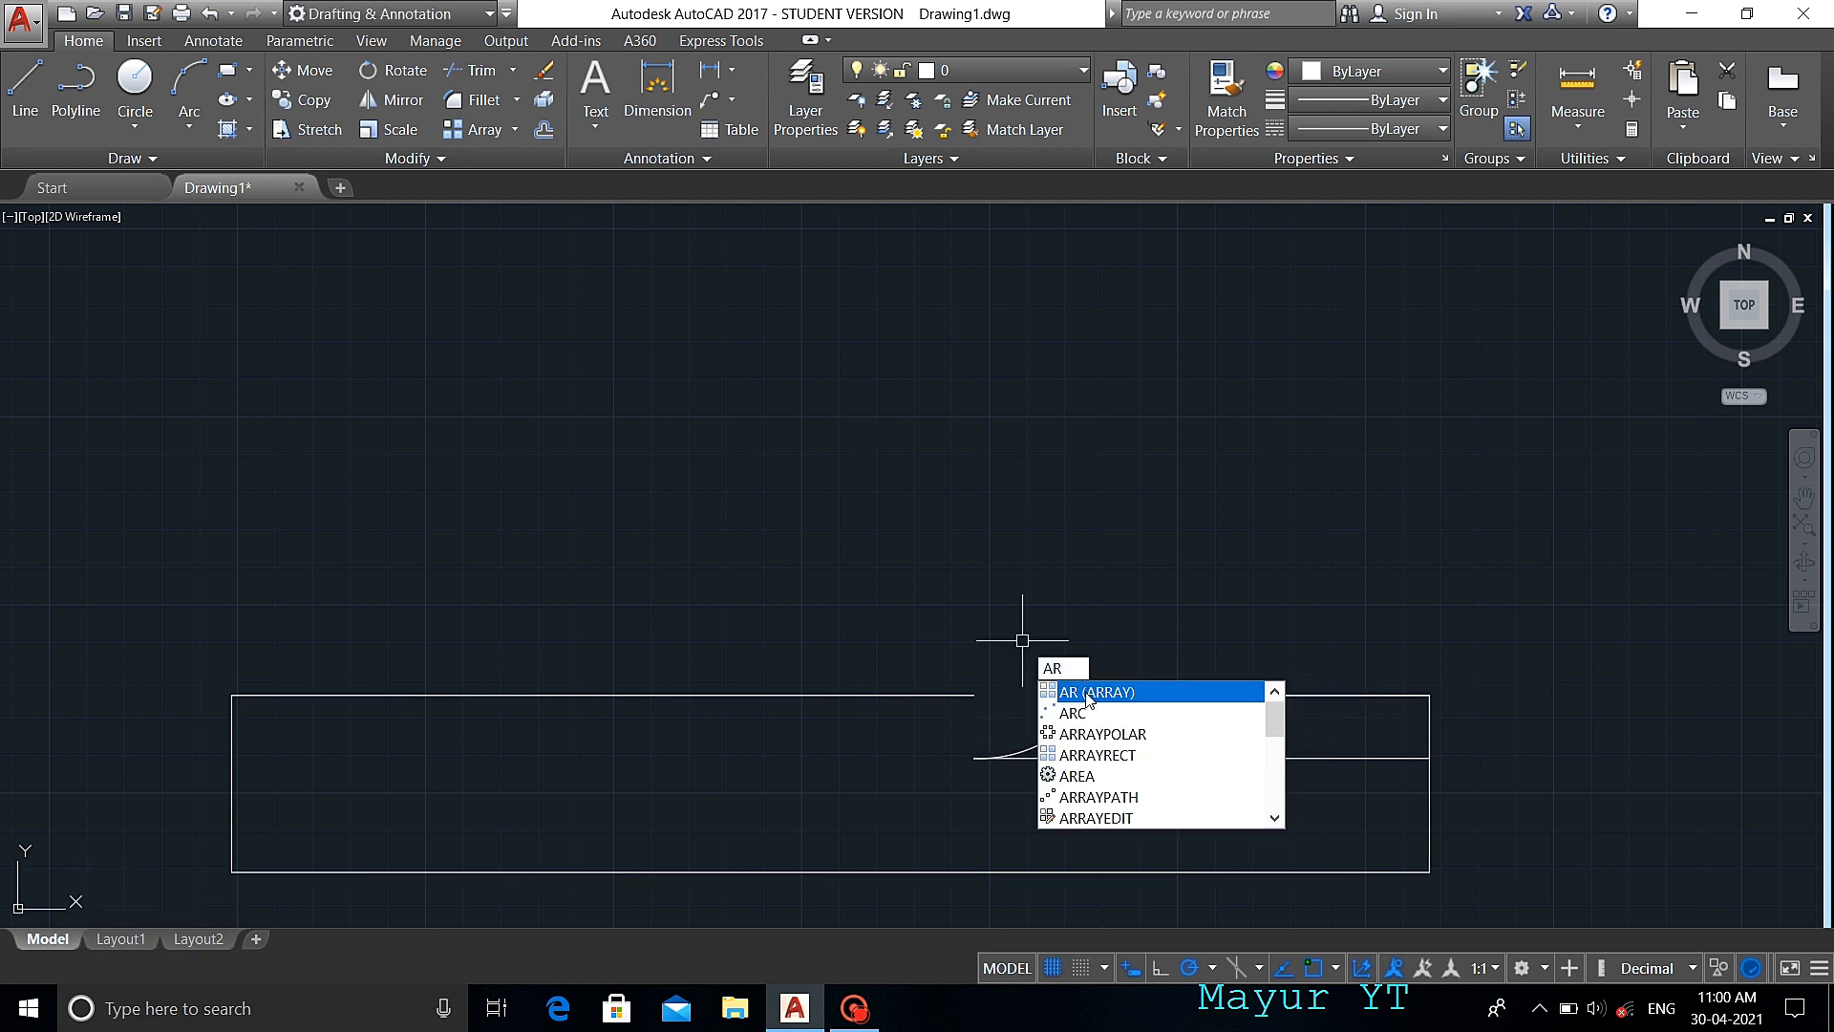
{"action": "key", "text": "Return"}
{"action": "left_click", "coordinate": [974, 757]}
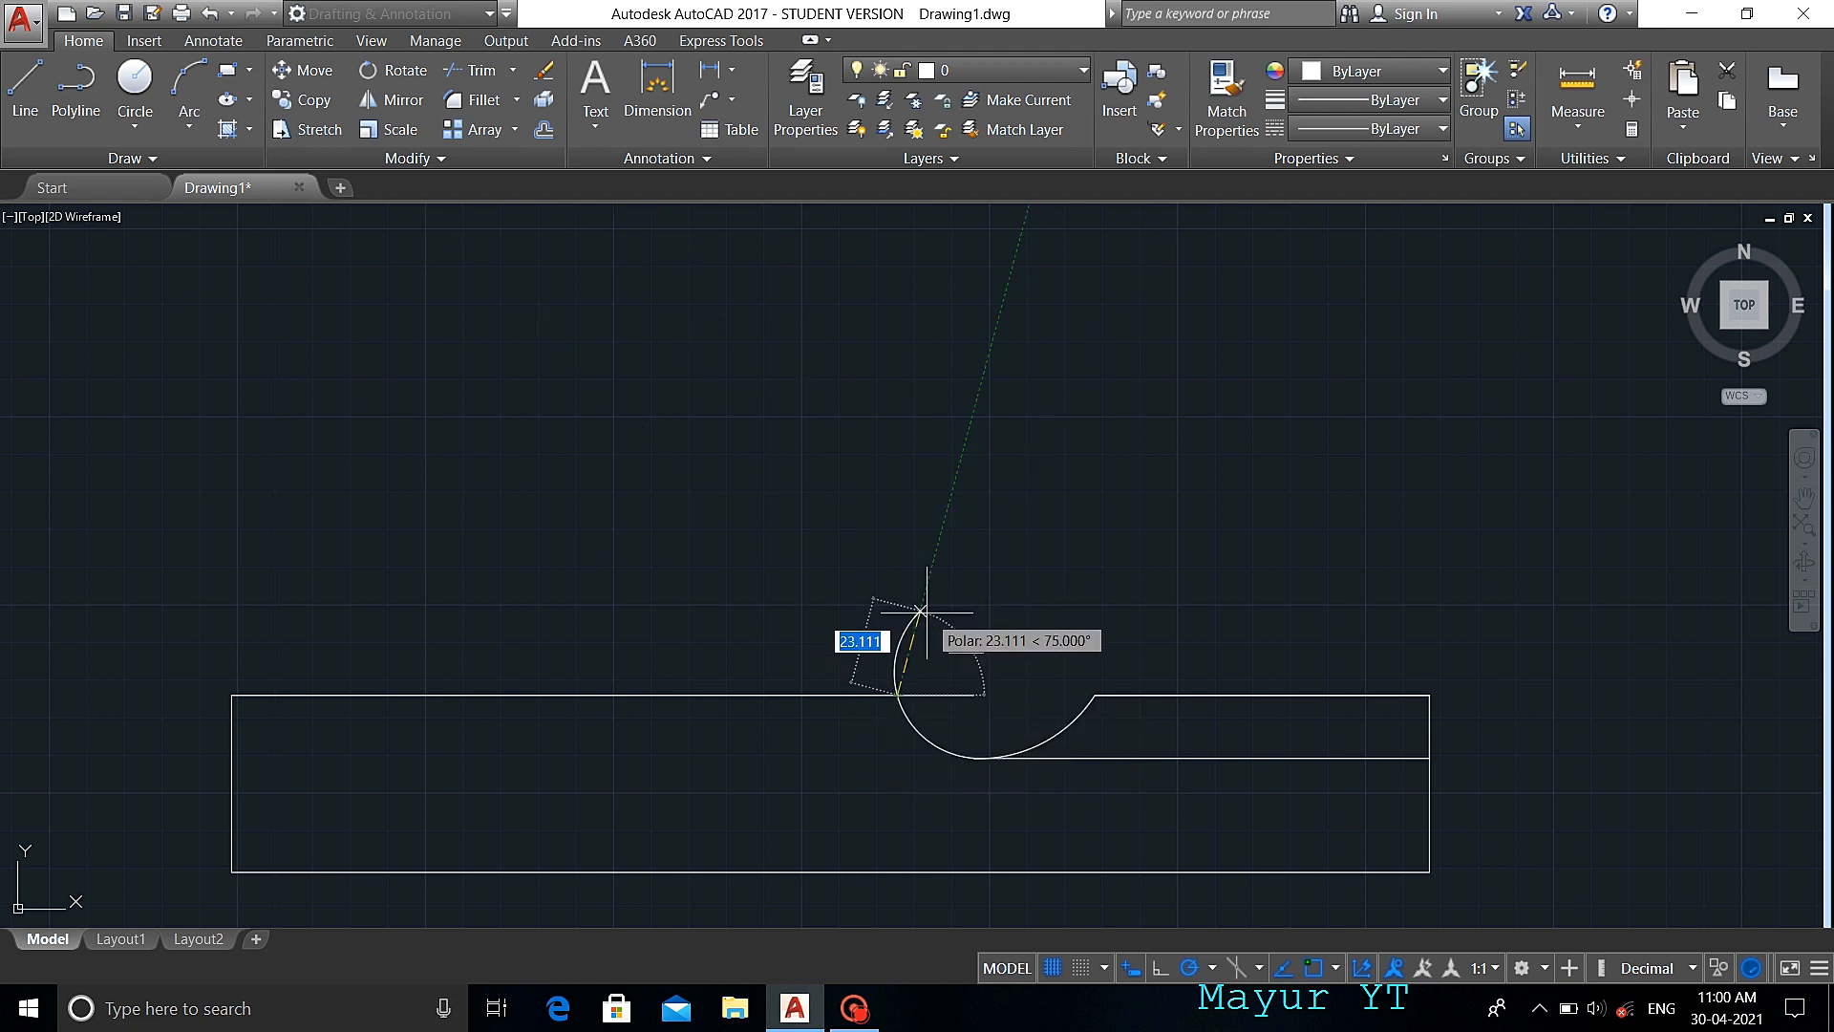
{"action": "key", "text": "Escape"}
- Trim the second arc above the block and the leftover top edge inside the curved notch
{"action": "type", "text": "tr"}
{"action": "key", "text": "Return"}
{"action": "key", "text": "Return"}
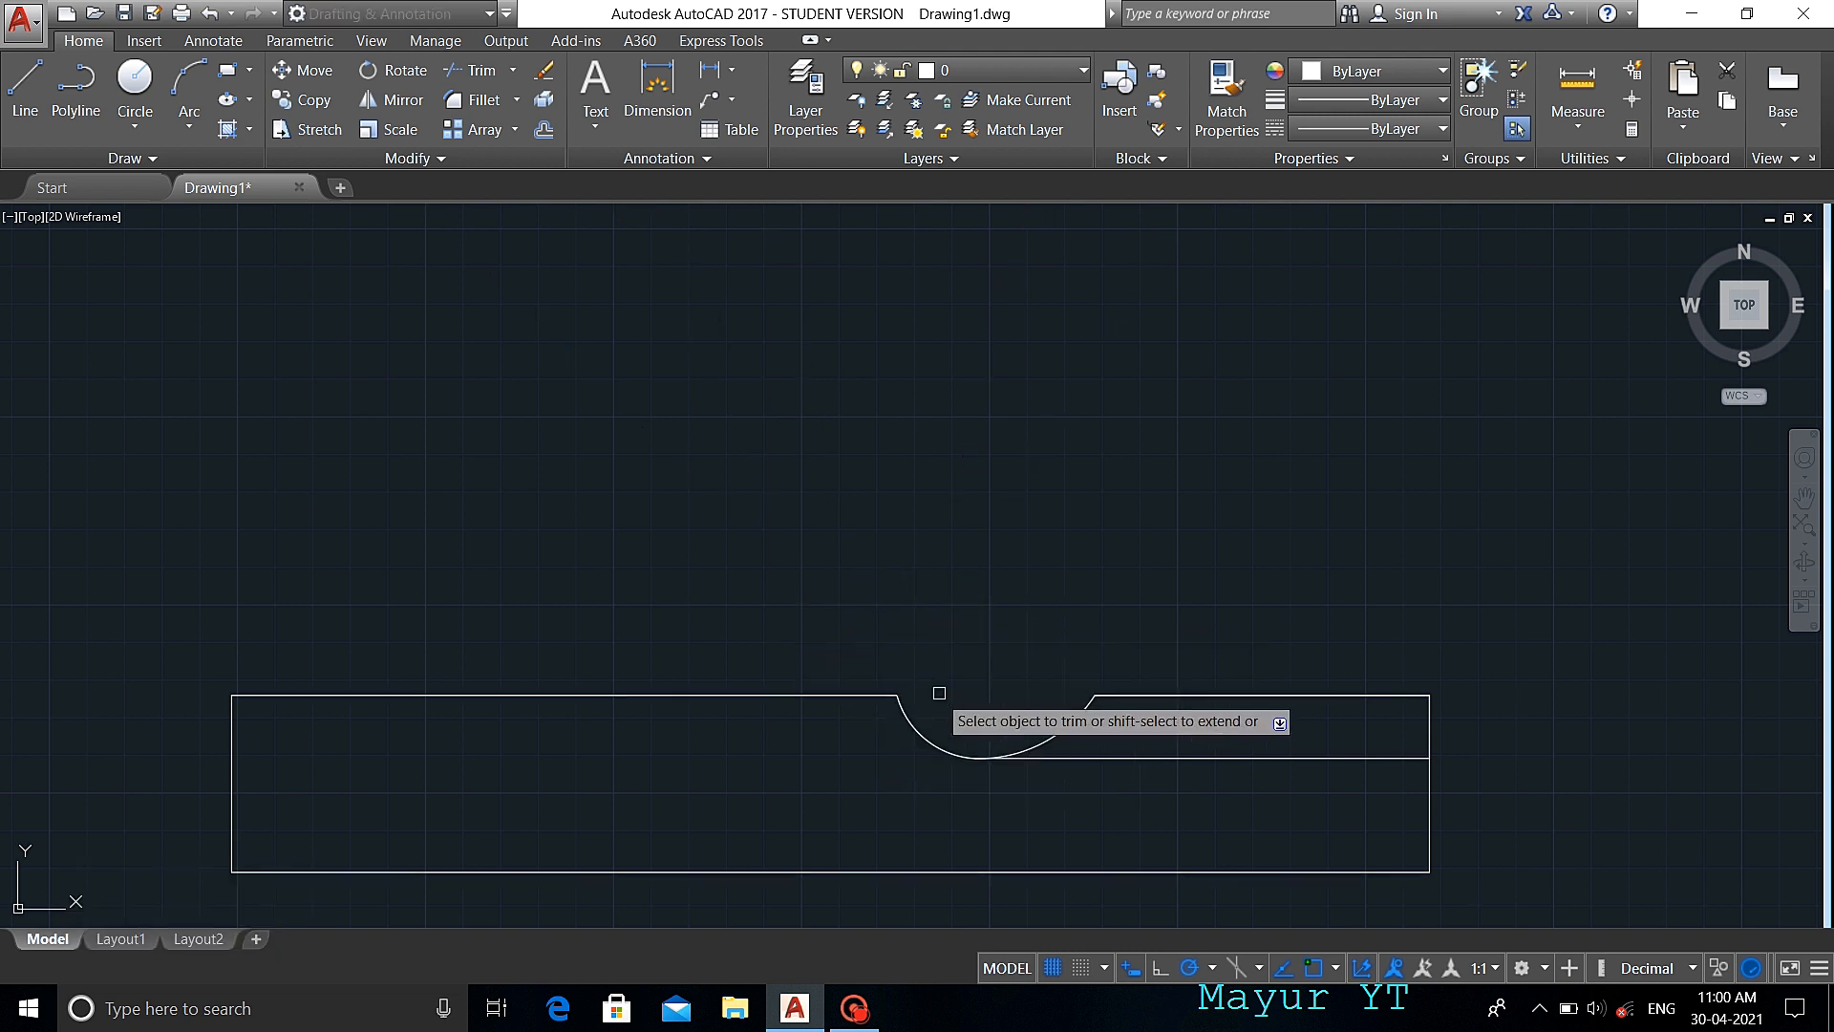
{"action": "key", "text": "Escape"}
{"action": "scroll", "coordinate": [1001, 637], "scroll_direction": "down", "scroll_amount": 4}
{"action": "key", "text": "Escape"}
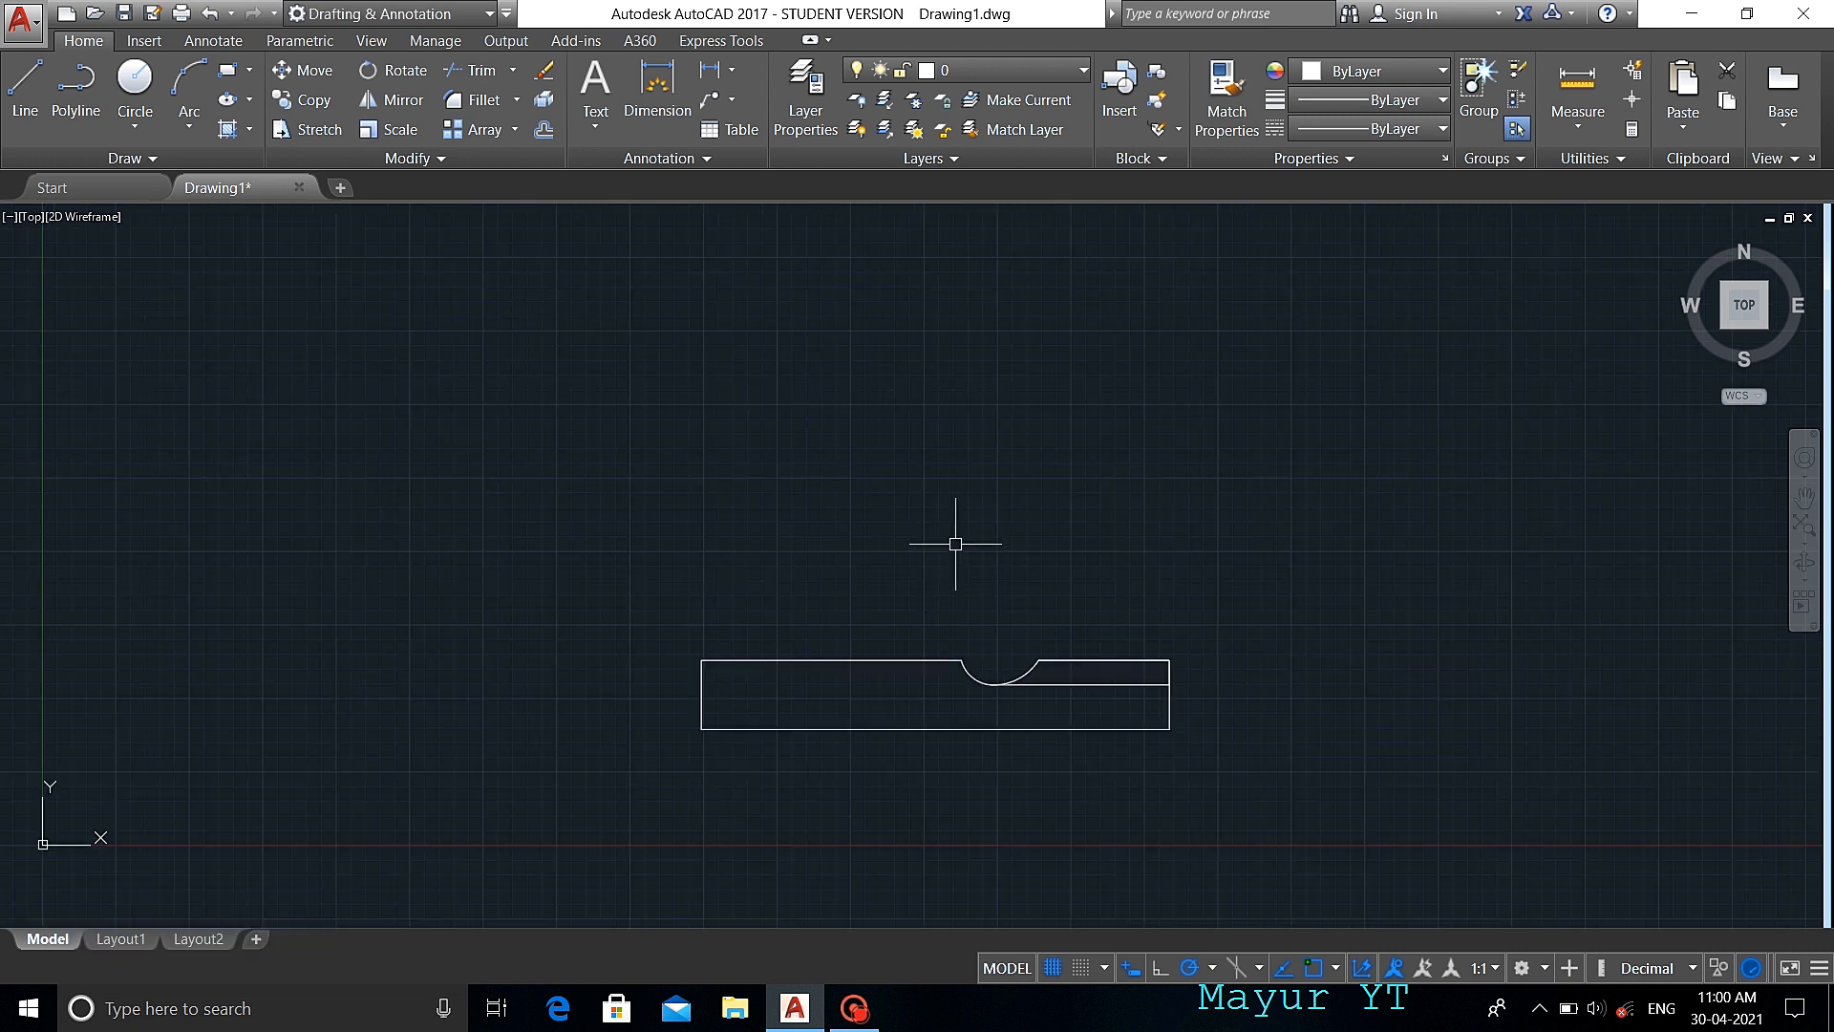
- Draw a tall narrow rectangle about 285 units high above the block and move it to the right by its bottom midpoint
{"action": "type", "text": "rec"}
{"action": "key", "text": "Return"}
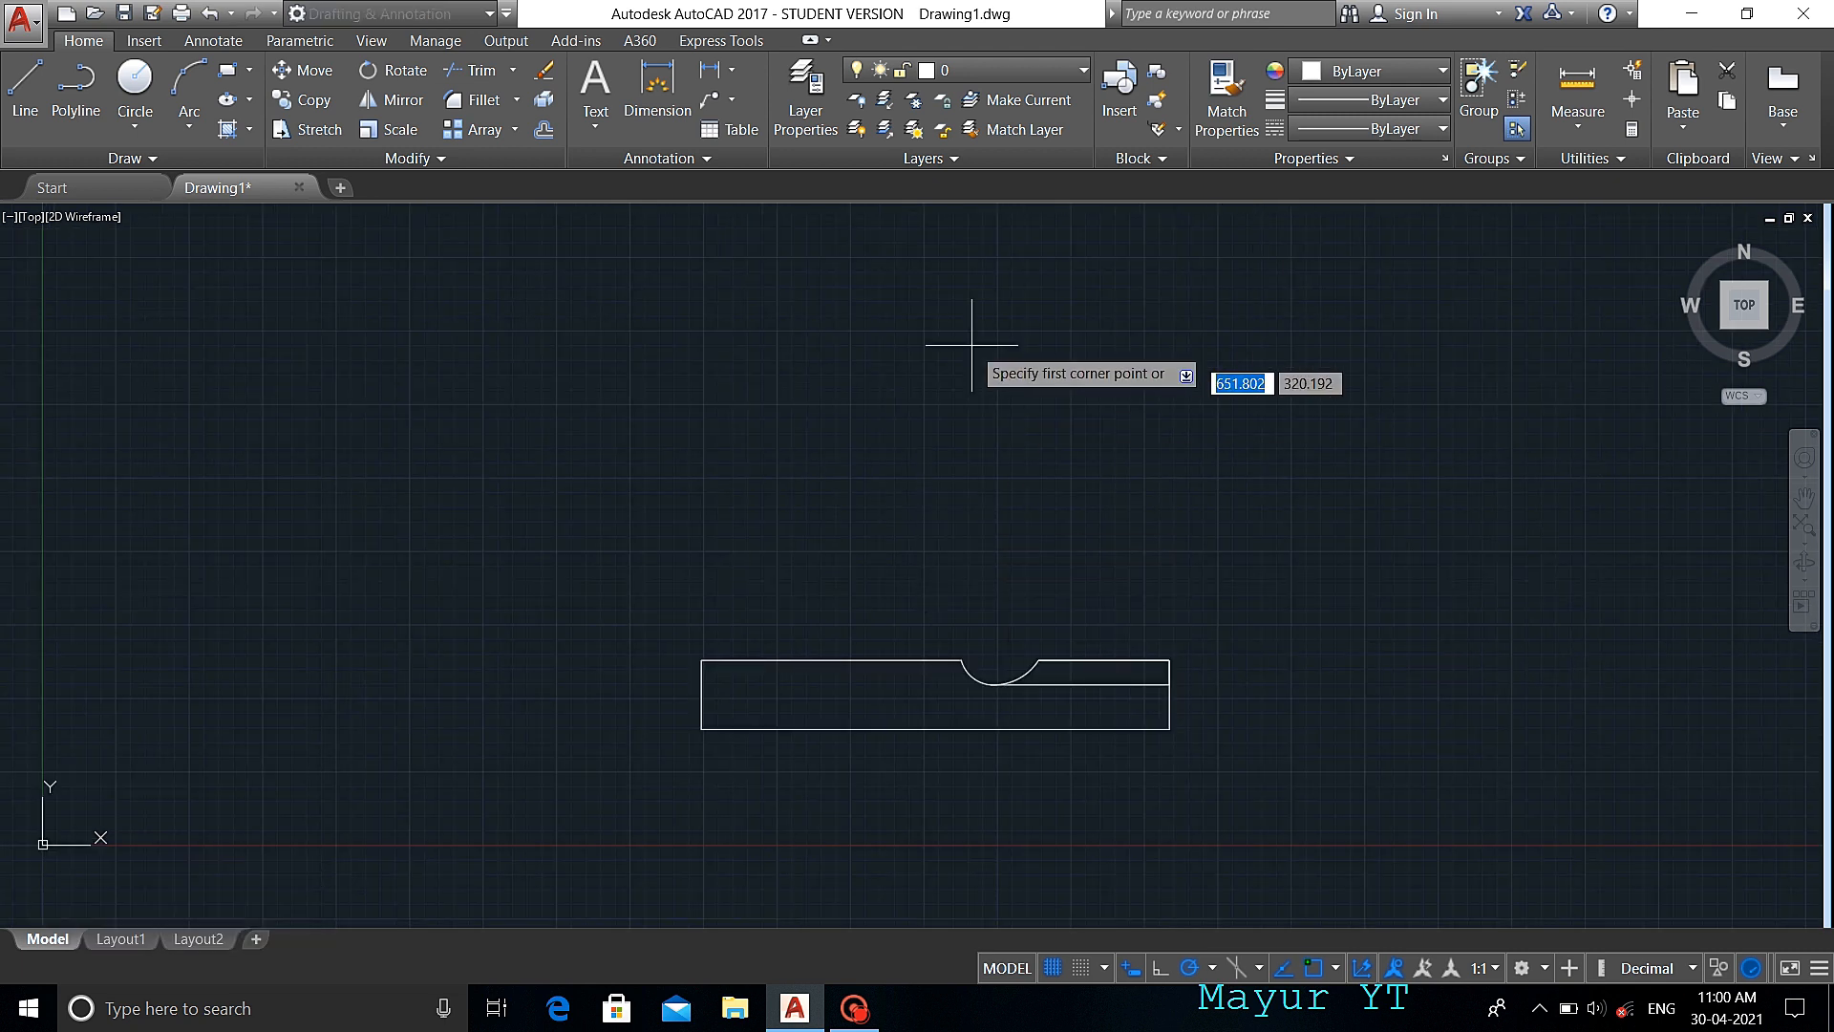
{"action": "left_click", "coordinate": [849, 204]}
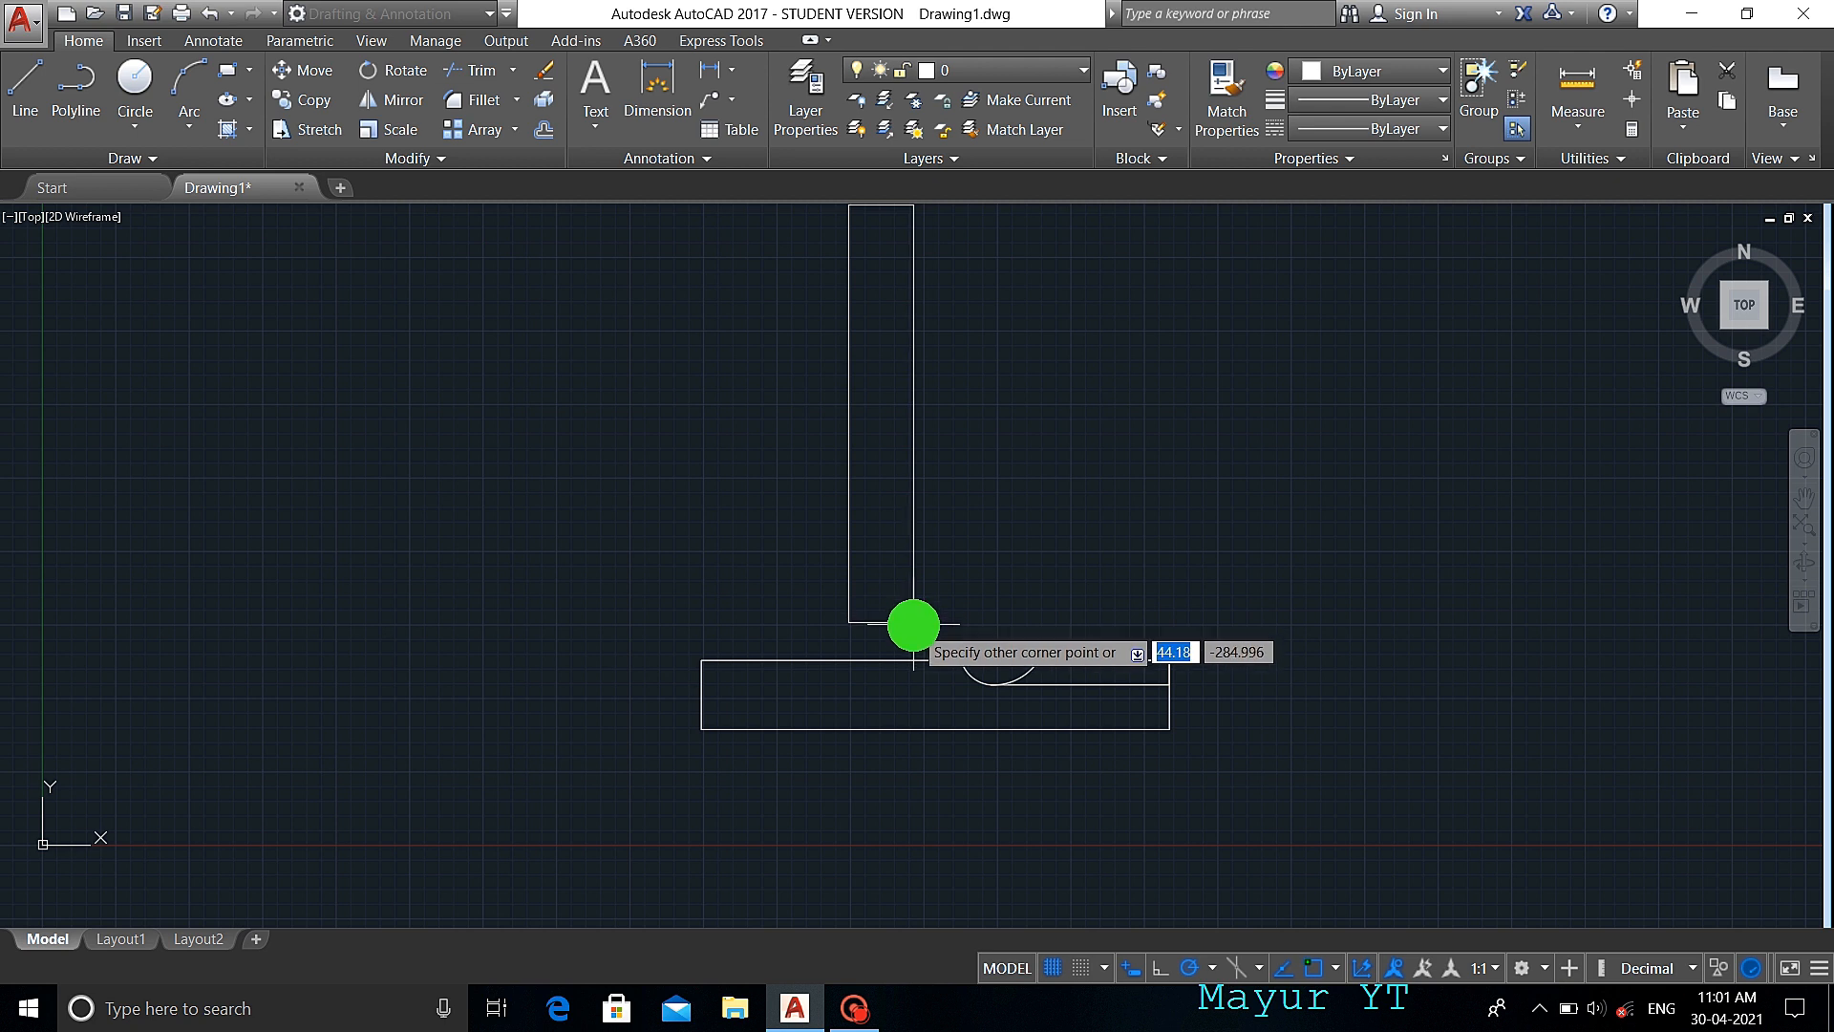
{"action": "key", "text": "Return"}
{"action": "mouse_move", "coordinate": [1001, 495]}
{"action": "middle_mouse_down"}
{"action": "mouse_move", "coordinate": [983, 586]}
{"action": "mouse_move", "coordinate": [1055, 606]}
{"action": "middle_mouse_up"}
{"action": "key", "text": "Return"}
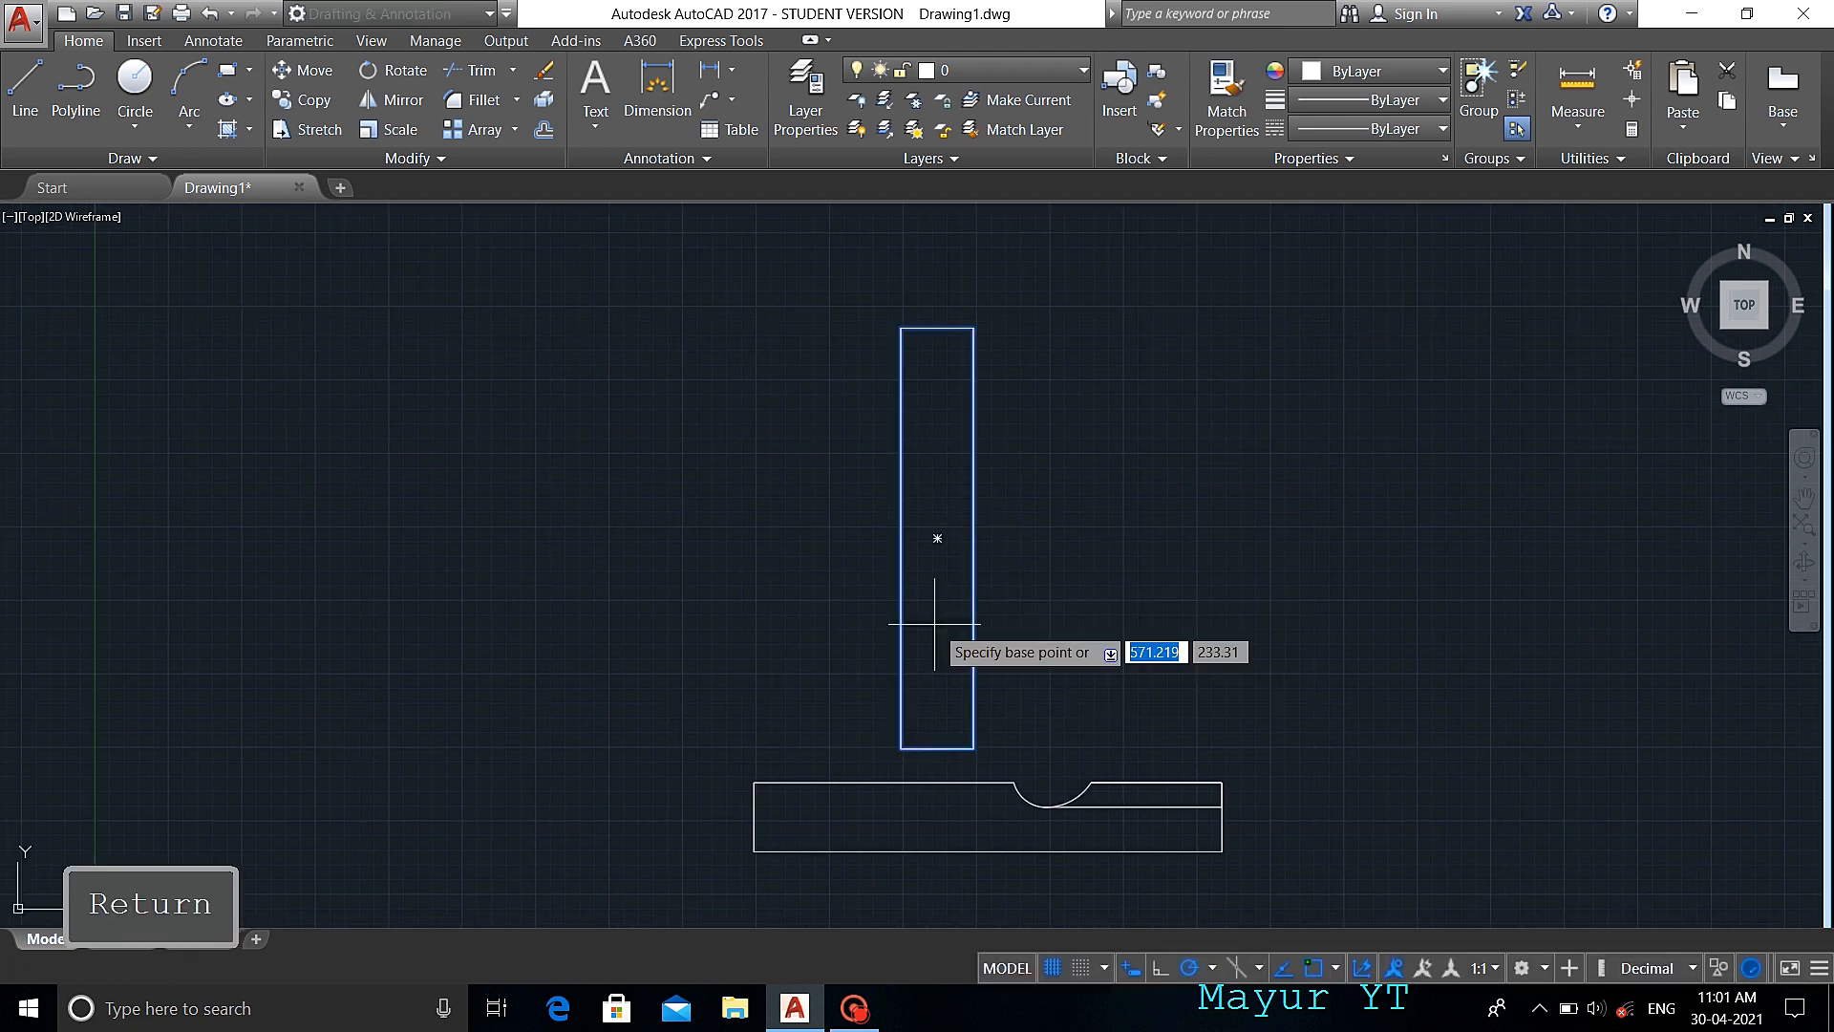
{"action": "left_click", "coordinate": [938, 748]}
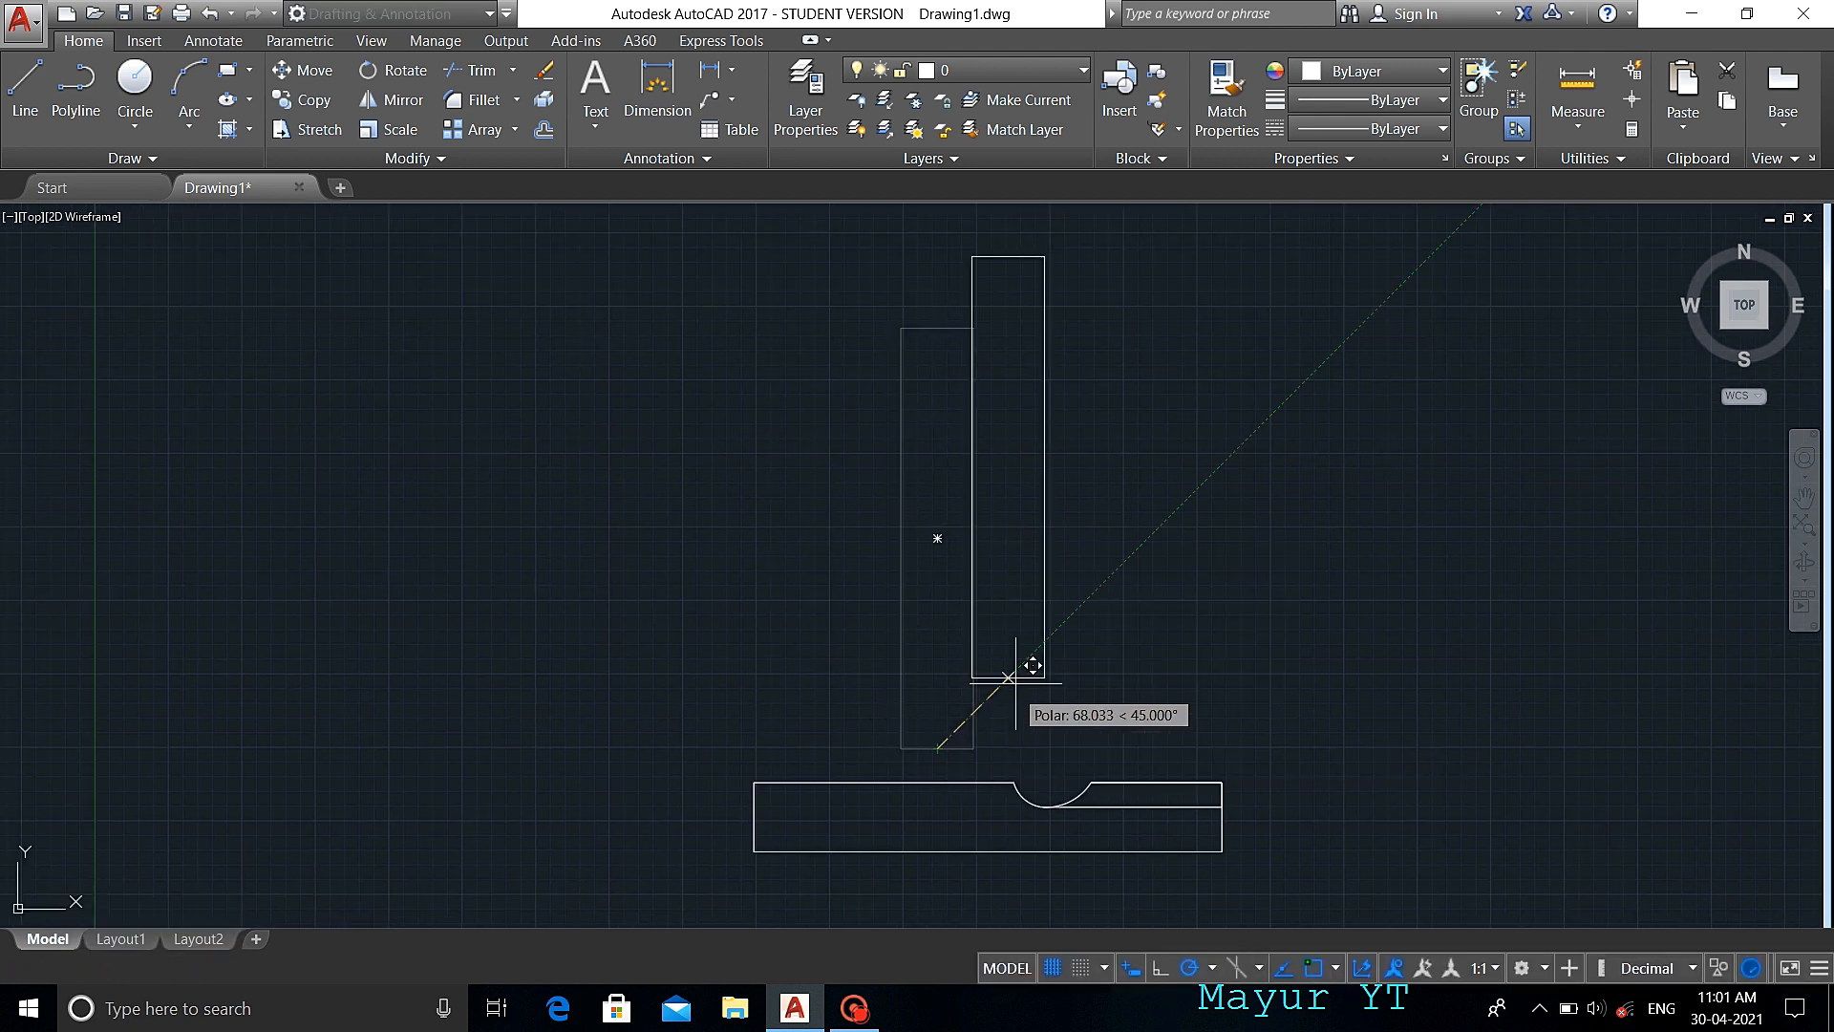
- Draw a small upright rectangle with a diagonal of about 58 units to the right of the tall rectangle's lower end
{"action": "type", "text": "rec"}
{"action": "key", "text": "Return"}
{"action": "left_click", "coordinate": [1127, 625]}
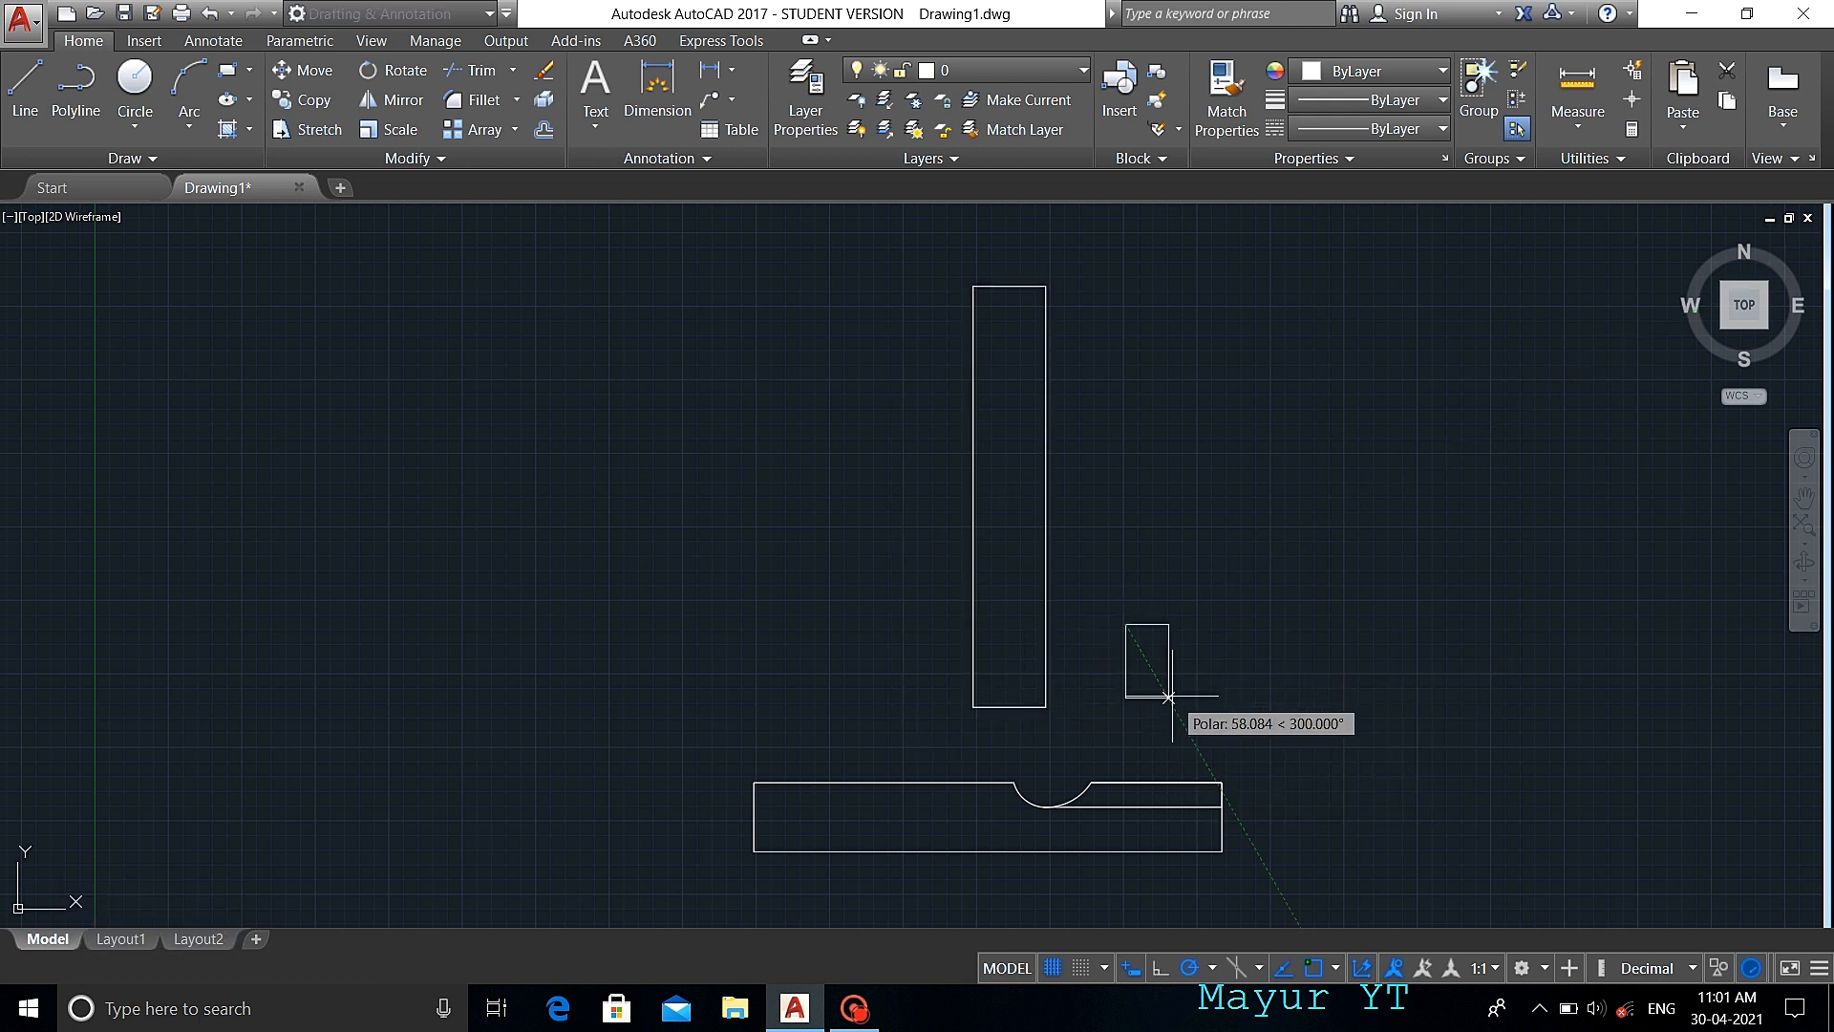
{"action": "key", "text": "Escape"}
- Move the small rectangle by its bottom midpoint onto the midpoint of the tall rectangle's bottom edge
{"action": "key", "text": "Return"}
{"action": "left_click", "coordinate": [1160, 698]}
{"action": "key", "text": "Return"}
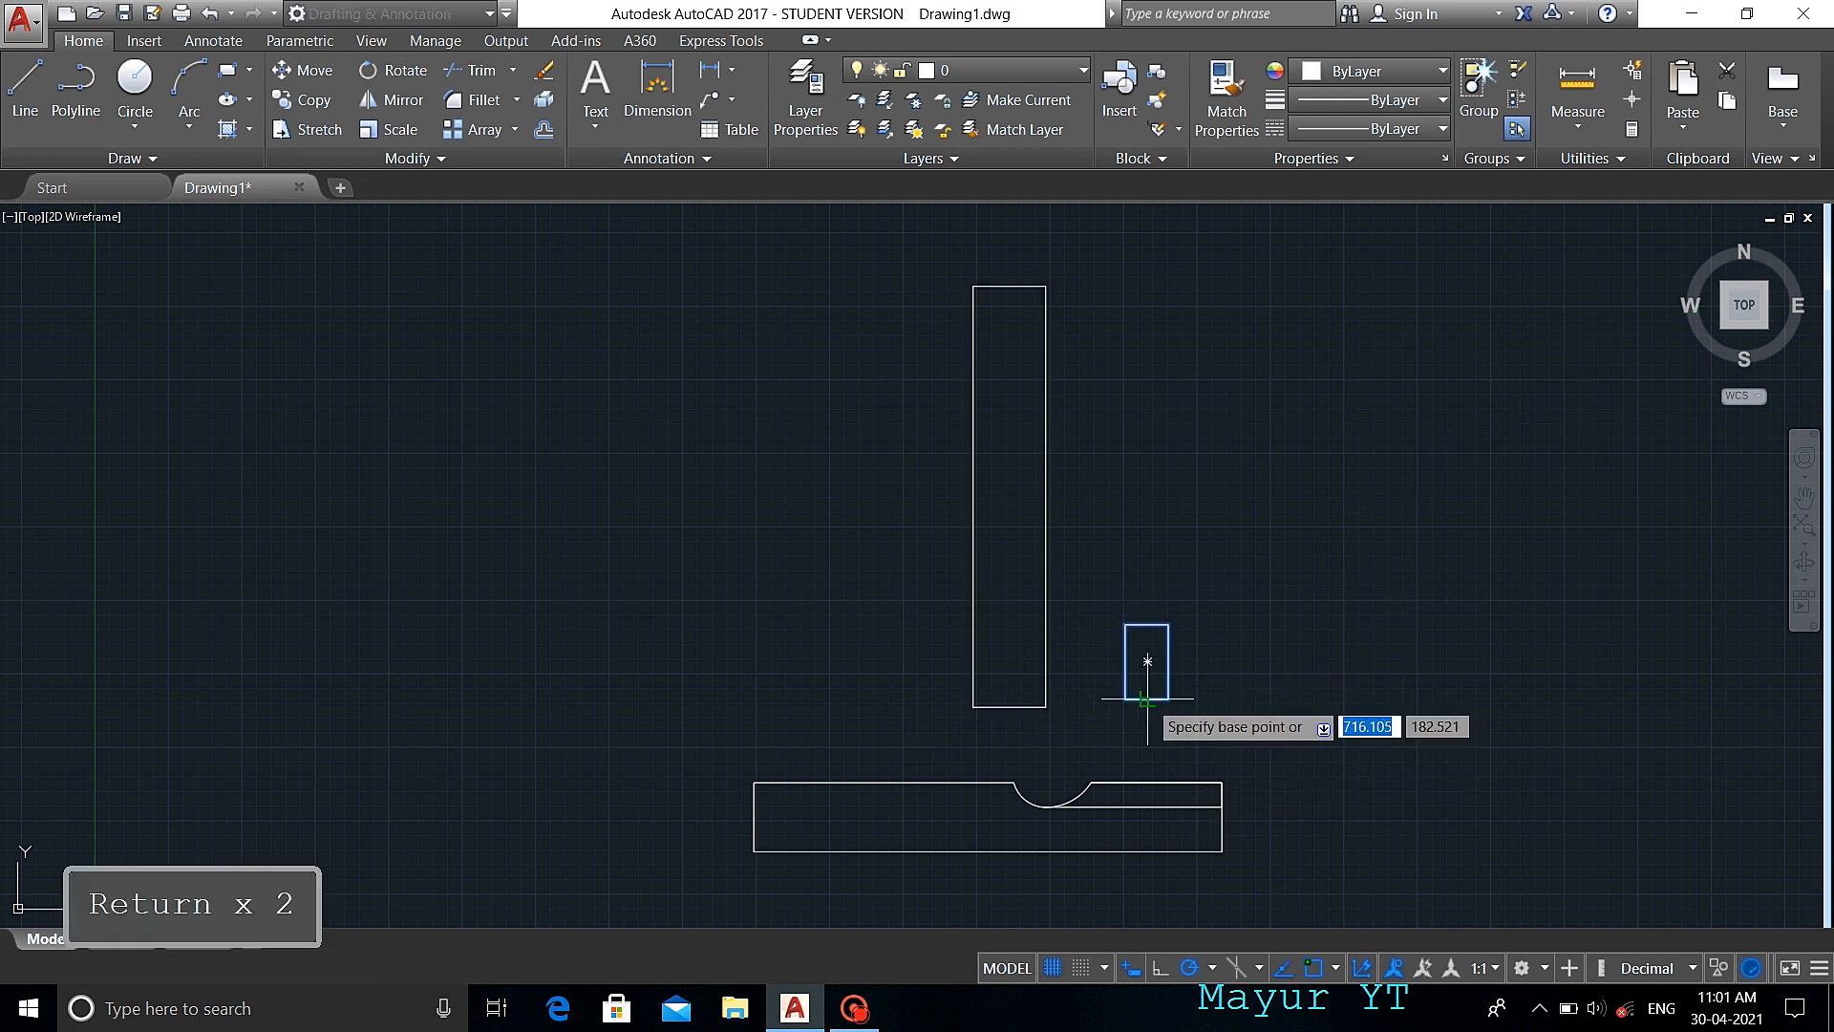
{"action": "left_click", "coordinate": [1147, 699]}
{"action": "left_click", "coordinate": [1010, 707]}
{"action": "key", "text": "Escape"}
- Draw slanted lines from the small rectangle's two bottom corners to the tall rectangle's sides, level with the small rectangle's top edge
{"action": "key", "text": "Return"}
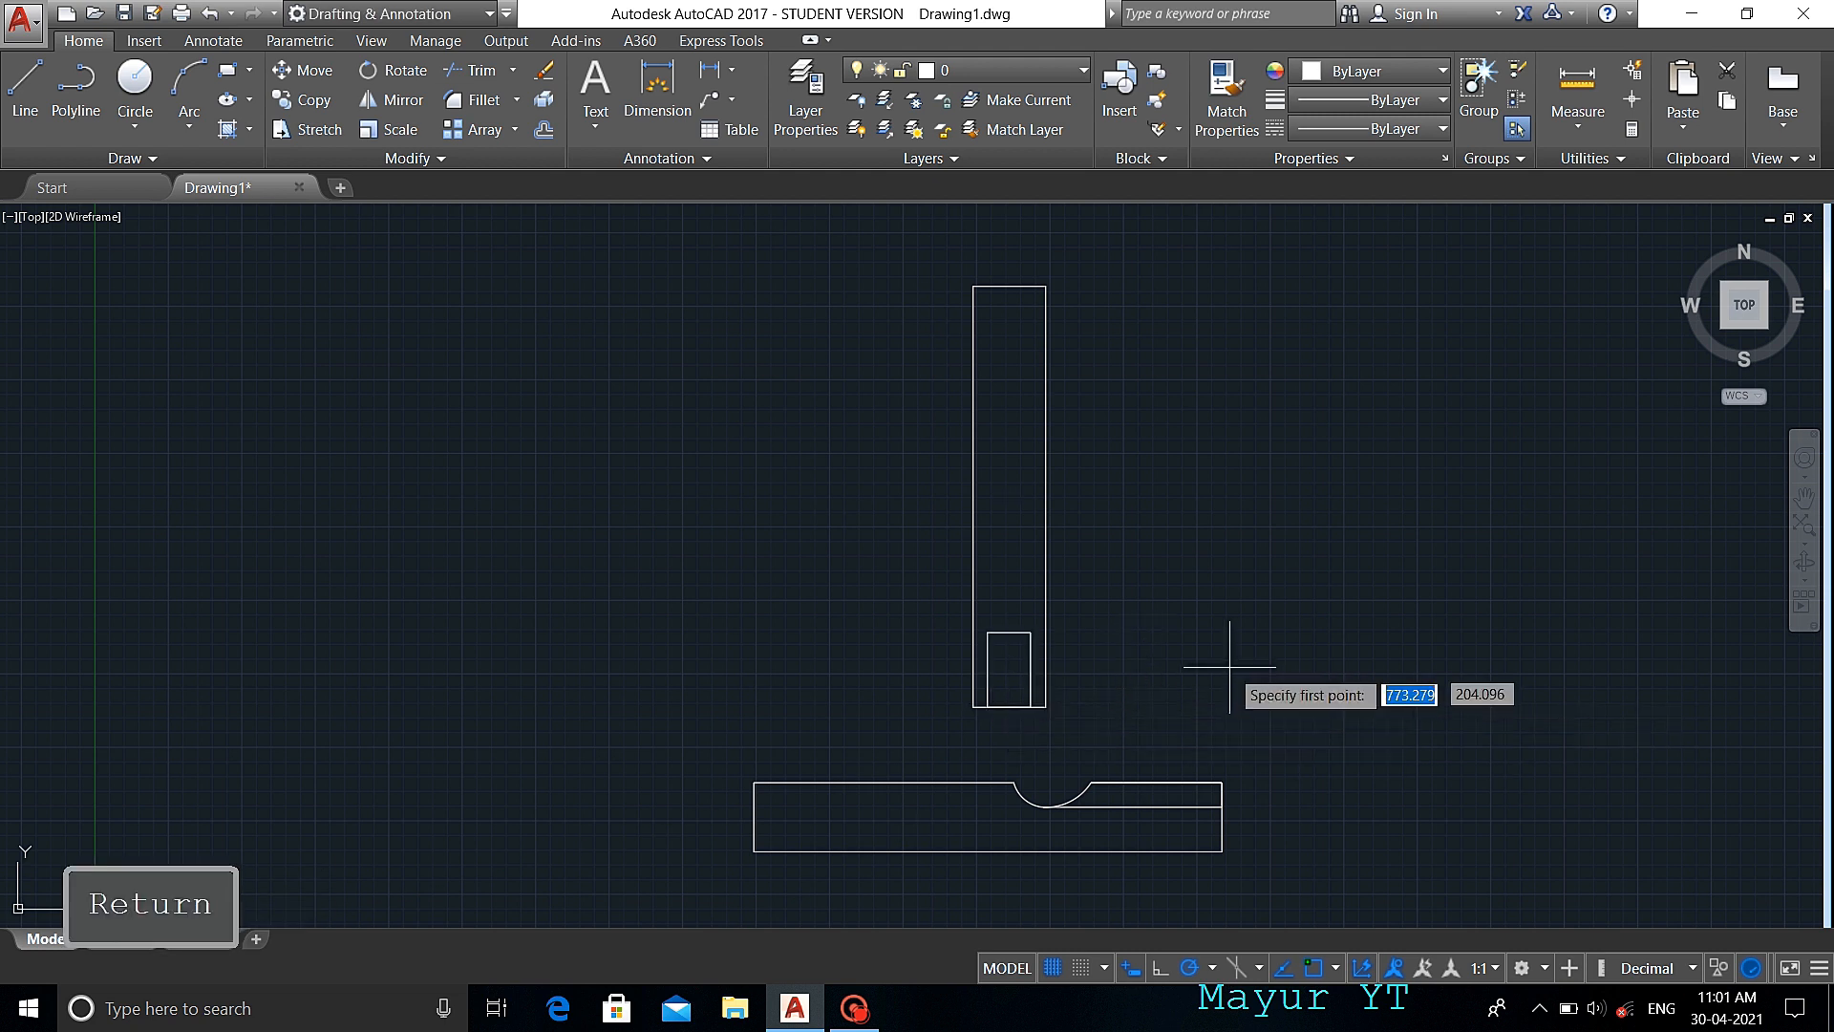
{"action": "left_click", "coordinate": [973, 707]}
{"action": "left_click", "coordinate": [971, 632]}
{"action": "key", "text": "Escape"}
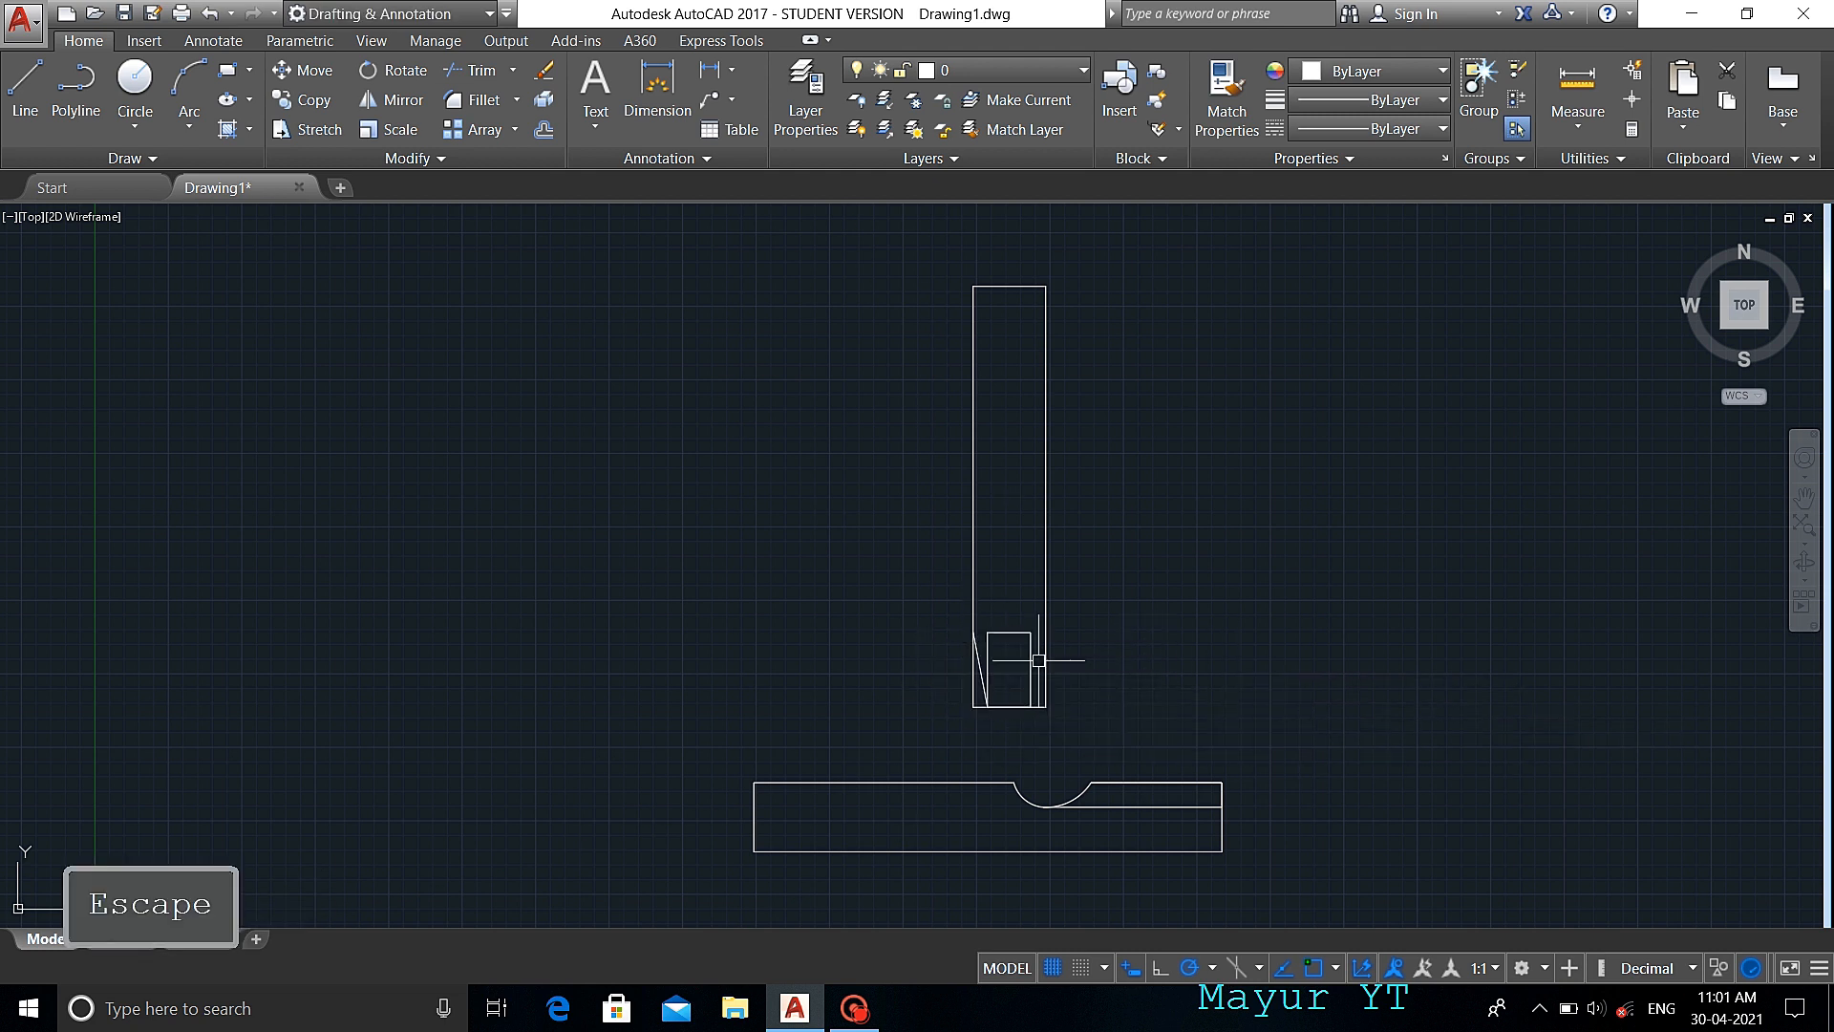
{"action": "key", "text": "Return"}
{"action": "left_click", "coordinate": [1032, 707]}
{"action": "left_click", "coordinate": [1046, 632]}
{"action": "key", "text": "Escape"}
- Remove the small rectangle and trim both lower corners of the tall rectangle outside the slanted lines to leave a tapered end
{"action": "type", "text": "tr"}
{"action": "key", "text": "Return"}
{"action": "key", "text": "Return"}
{"action": "left_click", "coordinate": [972, 674]}
{"action": "left_click", "coordinate": [978, 707]}
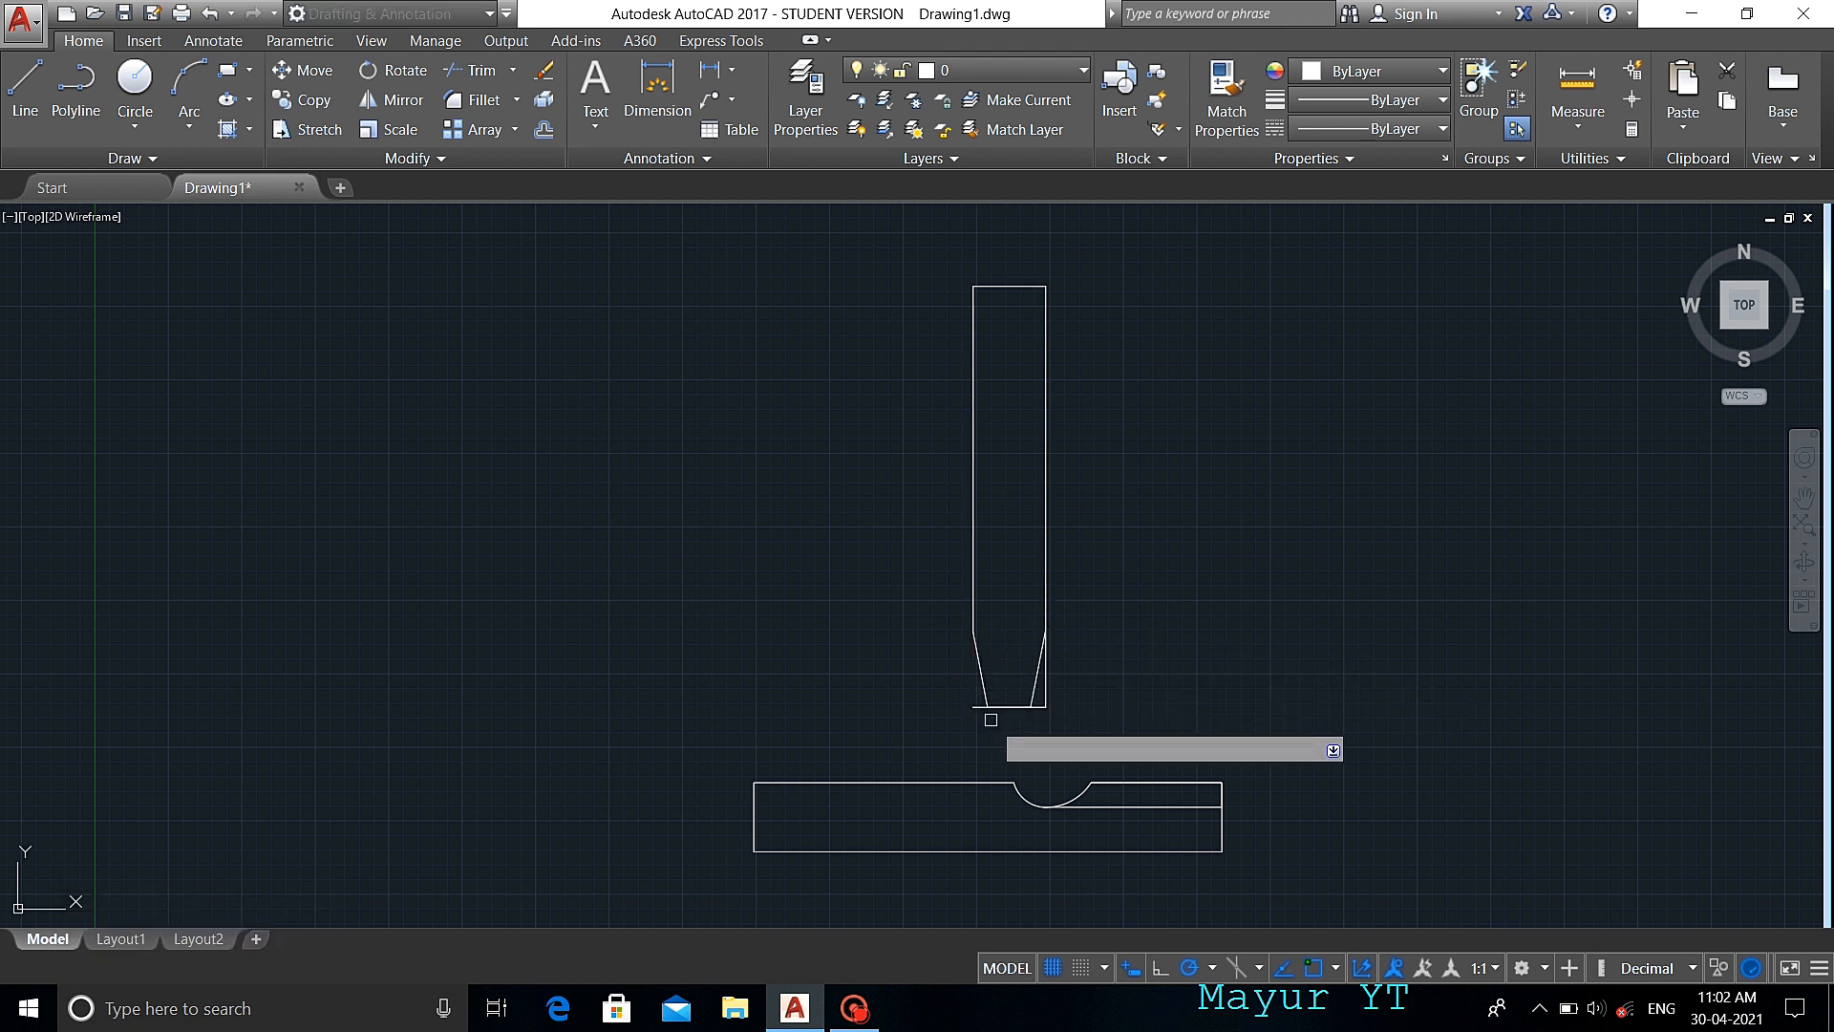
{"action": "left_click", "coordinate": [1046, 684]}
{"action": "left_click", "coordinate": [1039, 707]}
{"action": "key", "text": "Escape"}
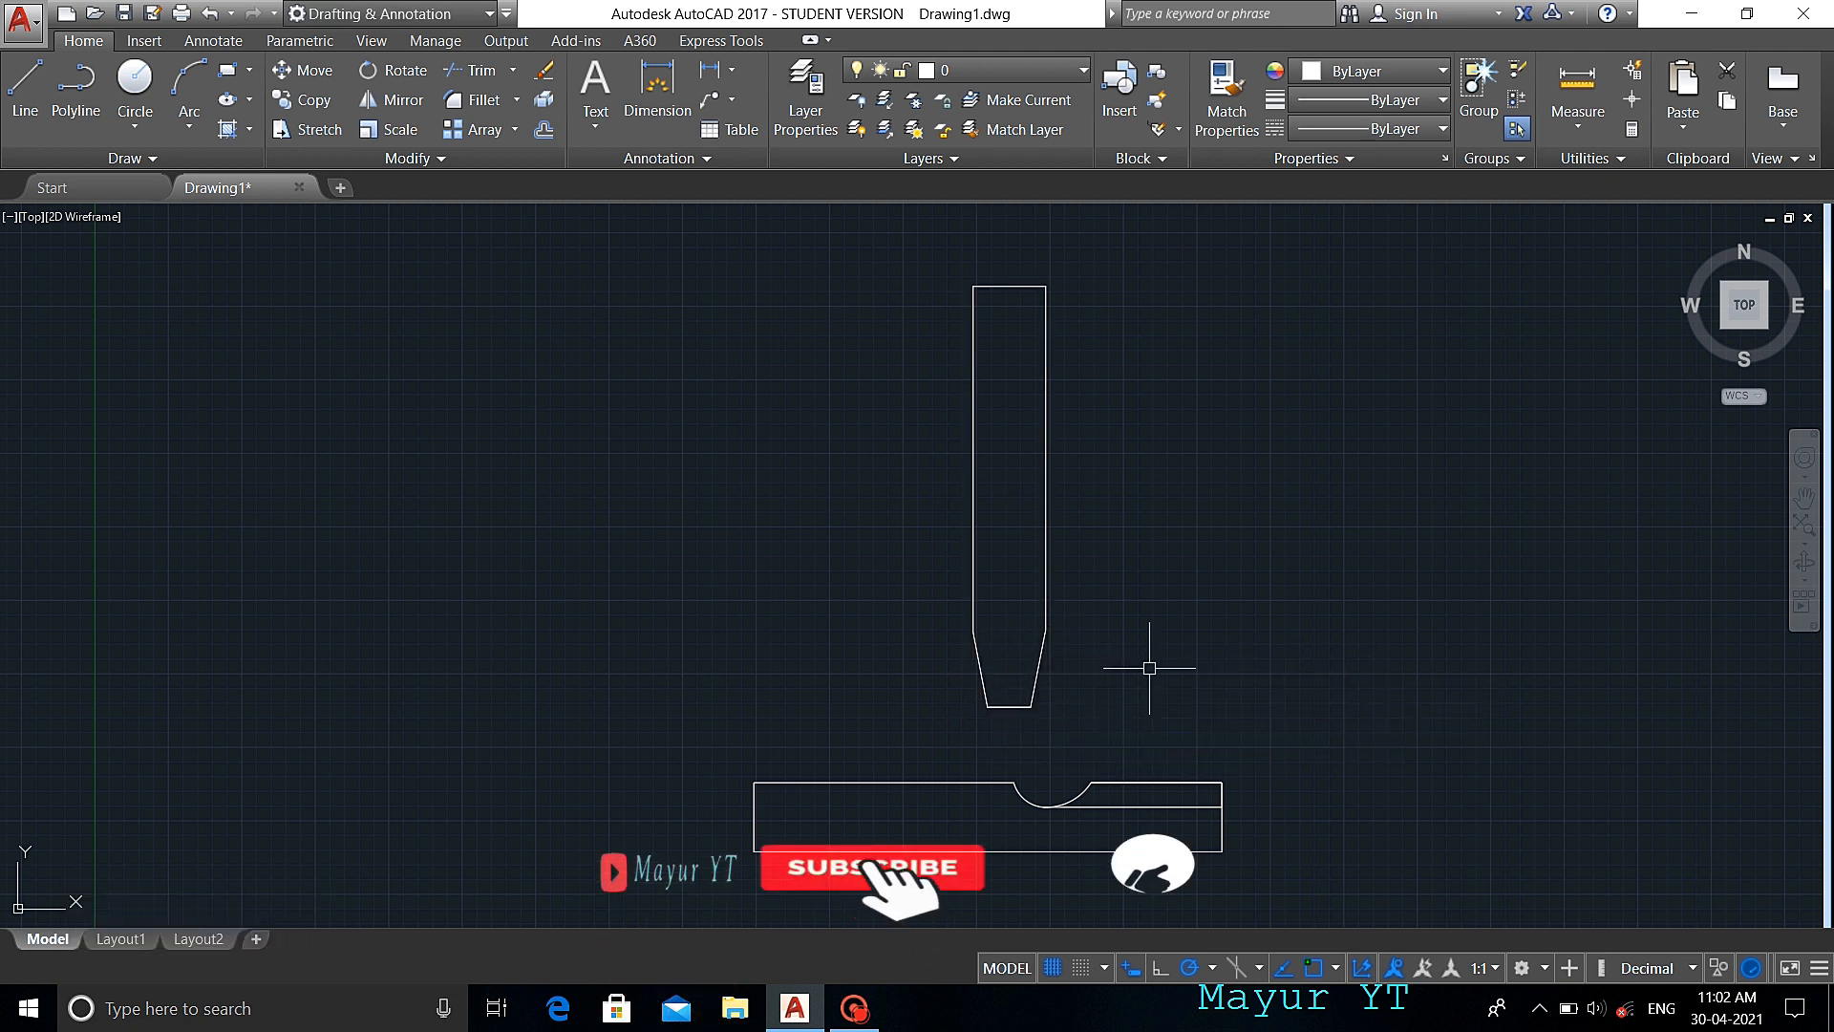
{"action": "key", "text": "Escape"}
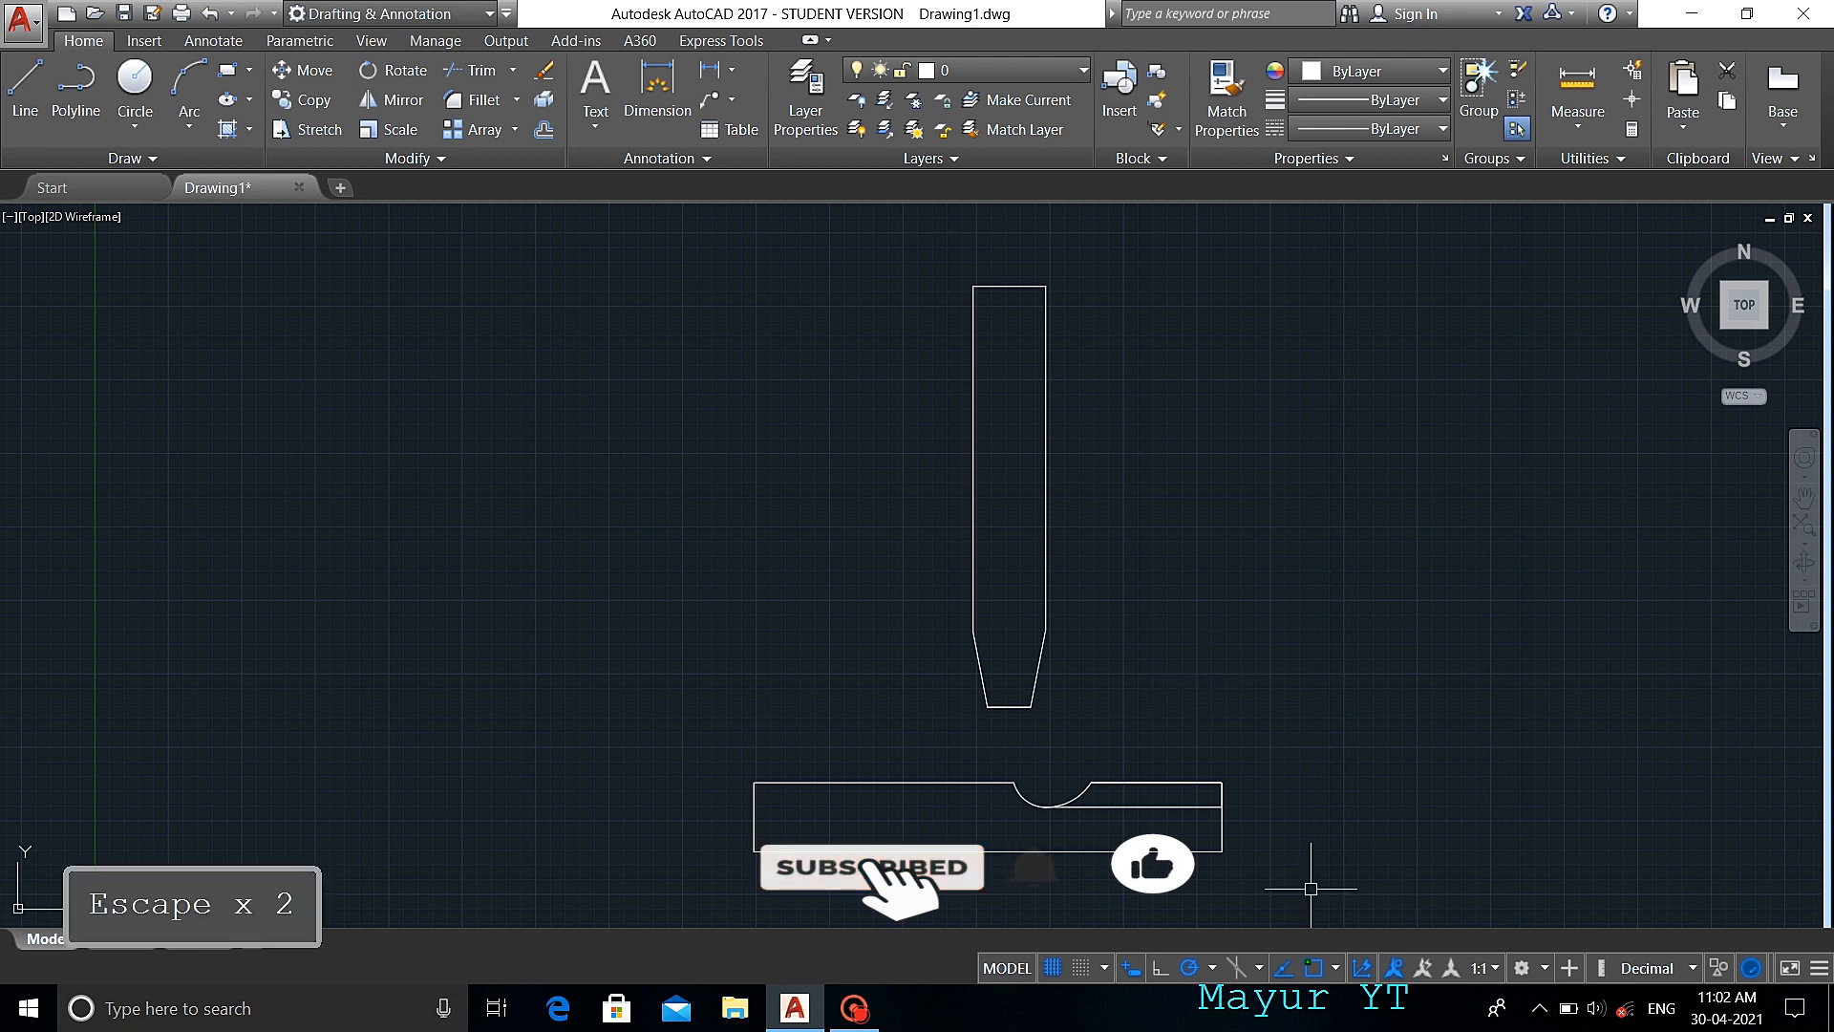
- Draw an arc from the tapered end's lower-left corner, curving down and right past the bar's centre
{"action": "type", "text": "ar"}
{"action": "key", "text": "Return"}
{"action": "left_click", "coordinate": [986, 707]}
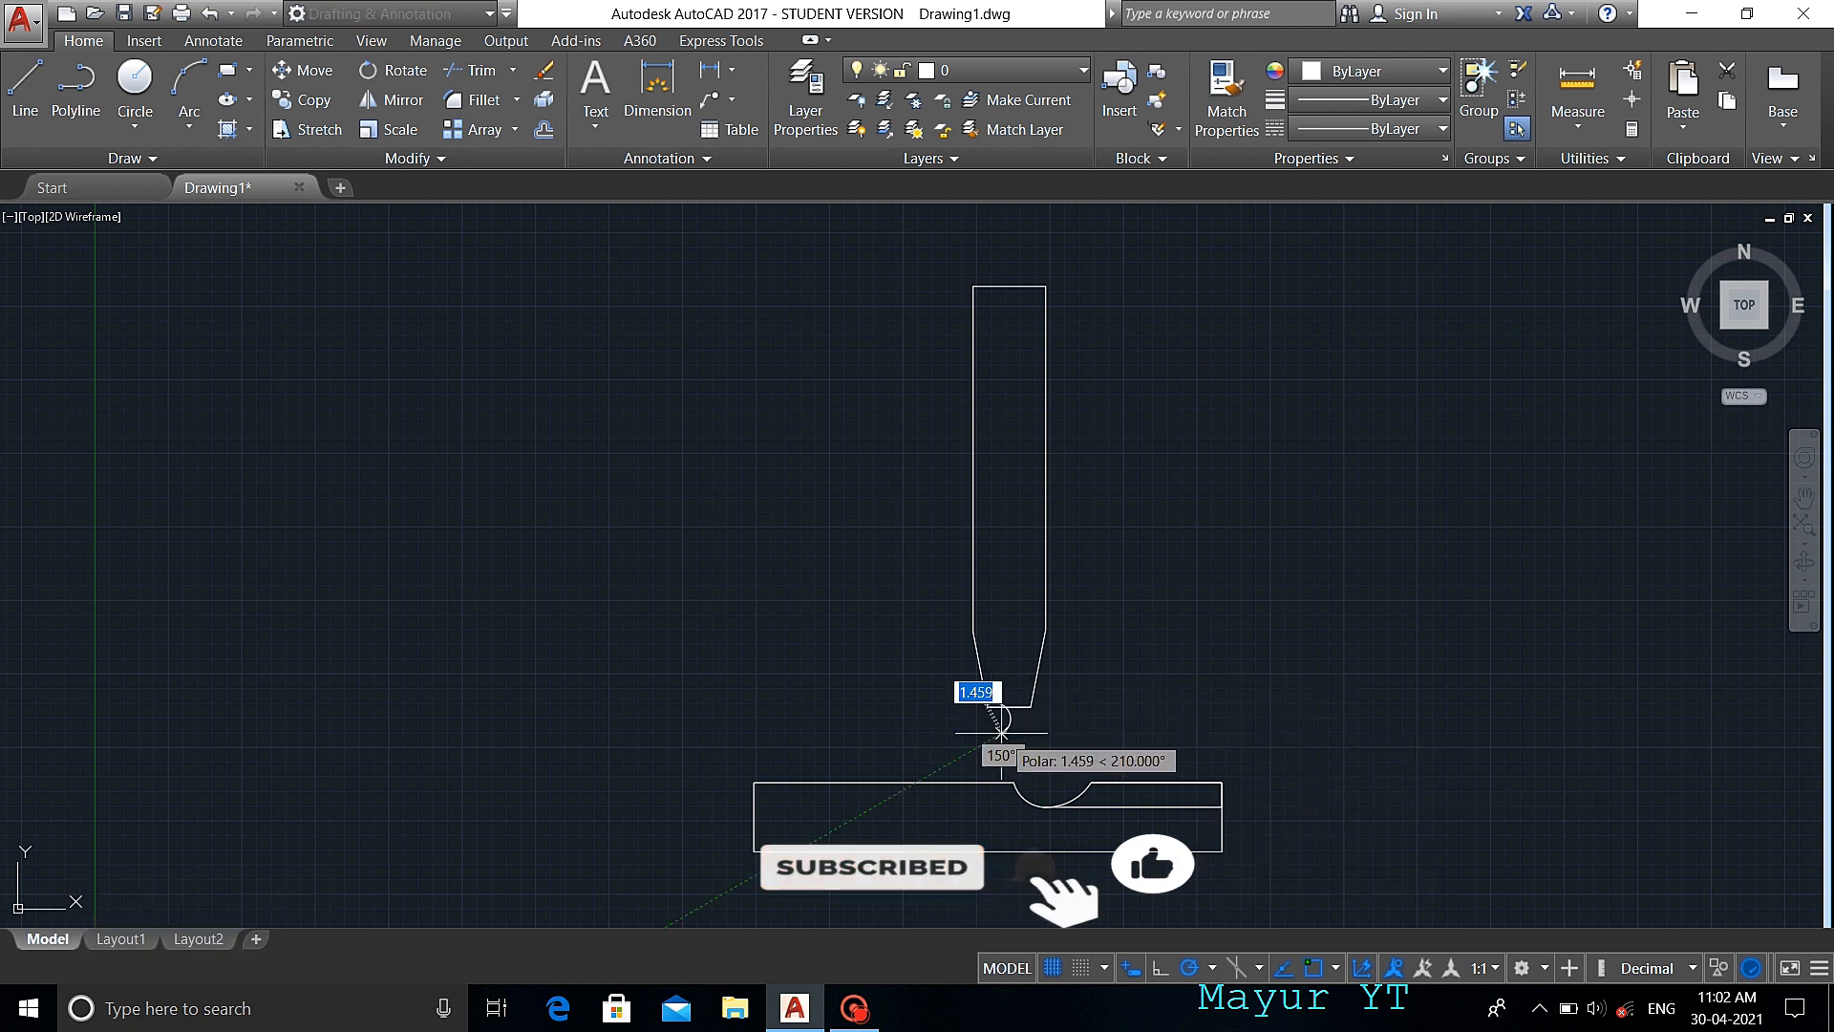
{"action": "left_click", "coordinate": [1020, 744]}
{"action": "key", "text": "Escape"}
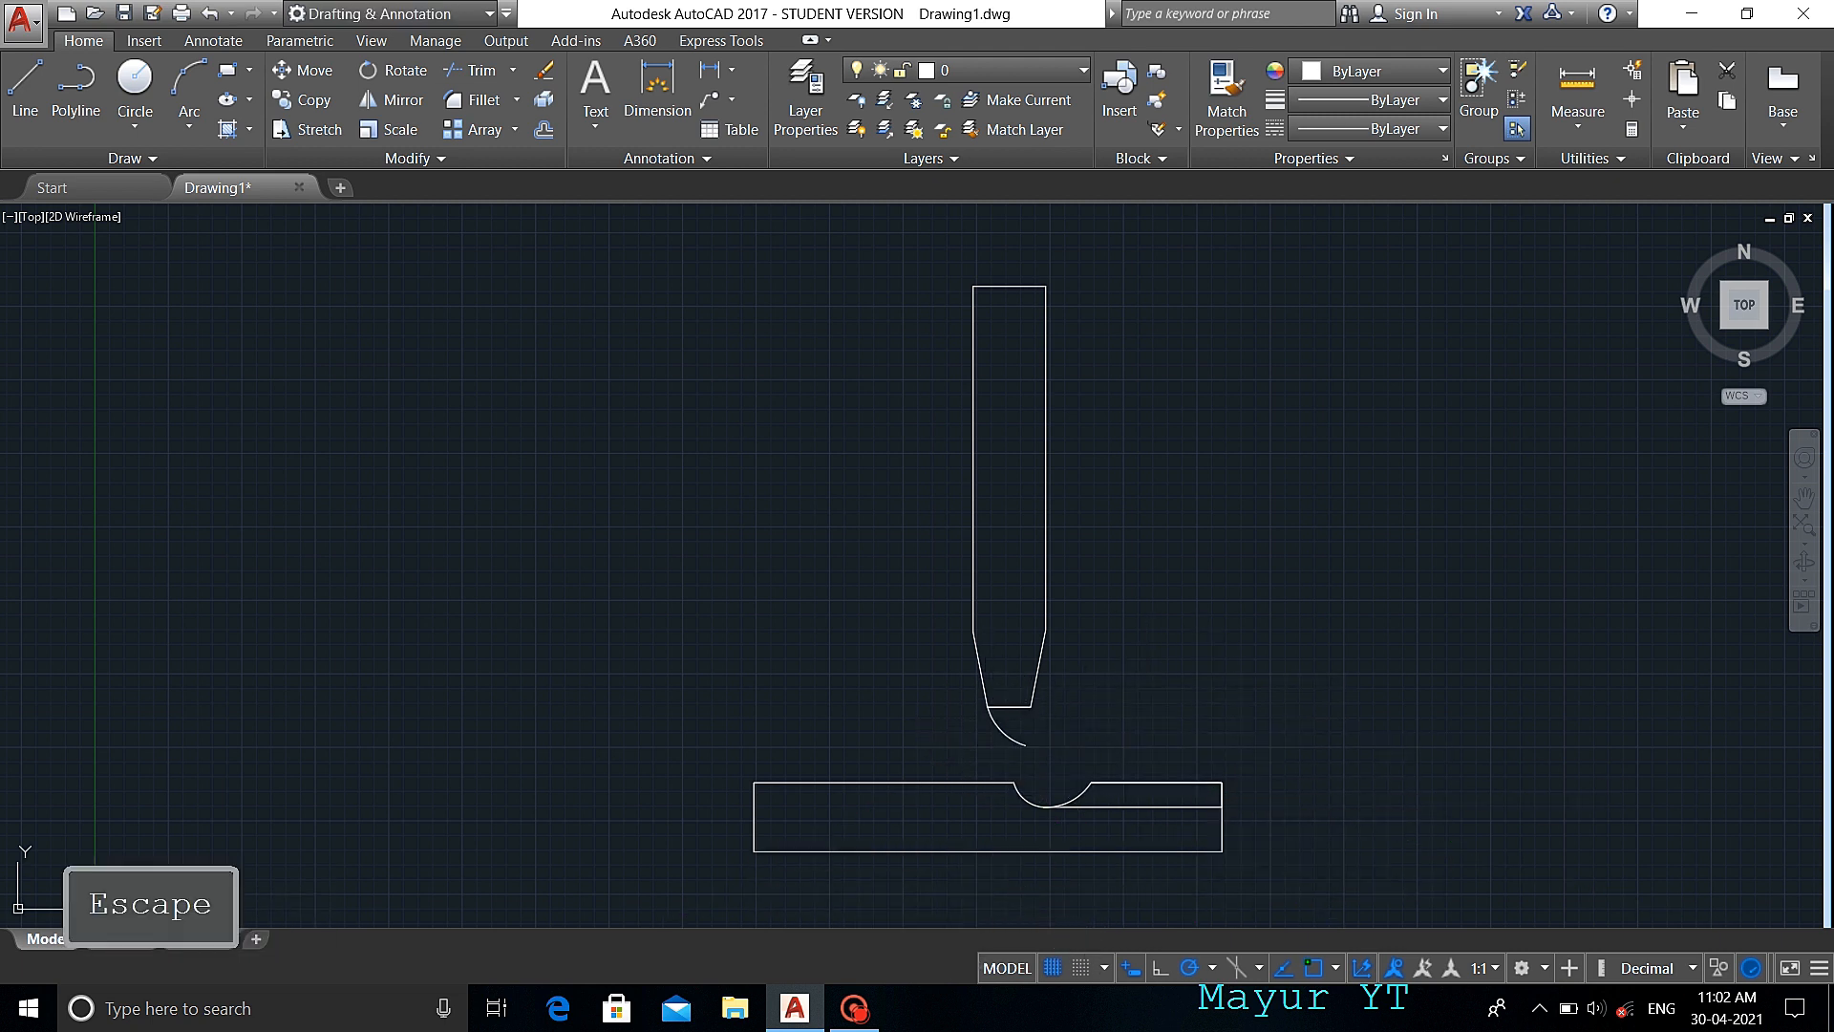
- Mirror the tip arc about the bar's vertical centre axis, keeping the original arc
{"action": "type", "text": "mi"}
{"action": "key", "text": "Return"}
{"action": "left_click", "coordinate": [1003, 729]}
{"action": "key", "text": "Return"}
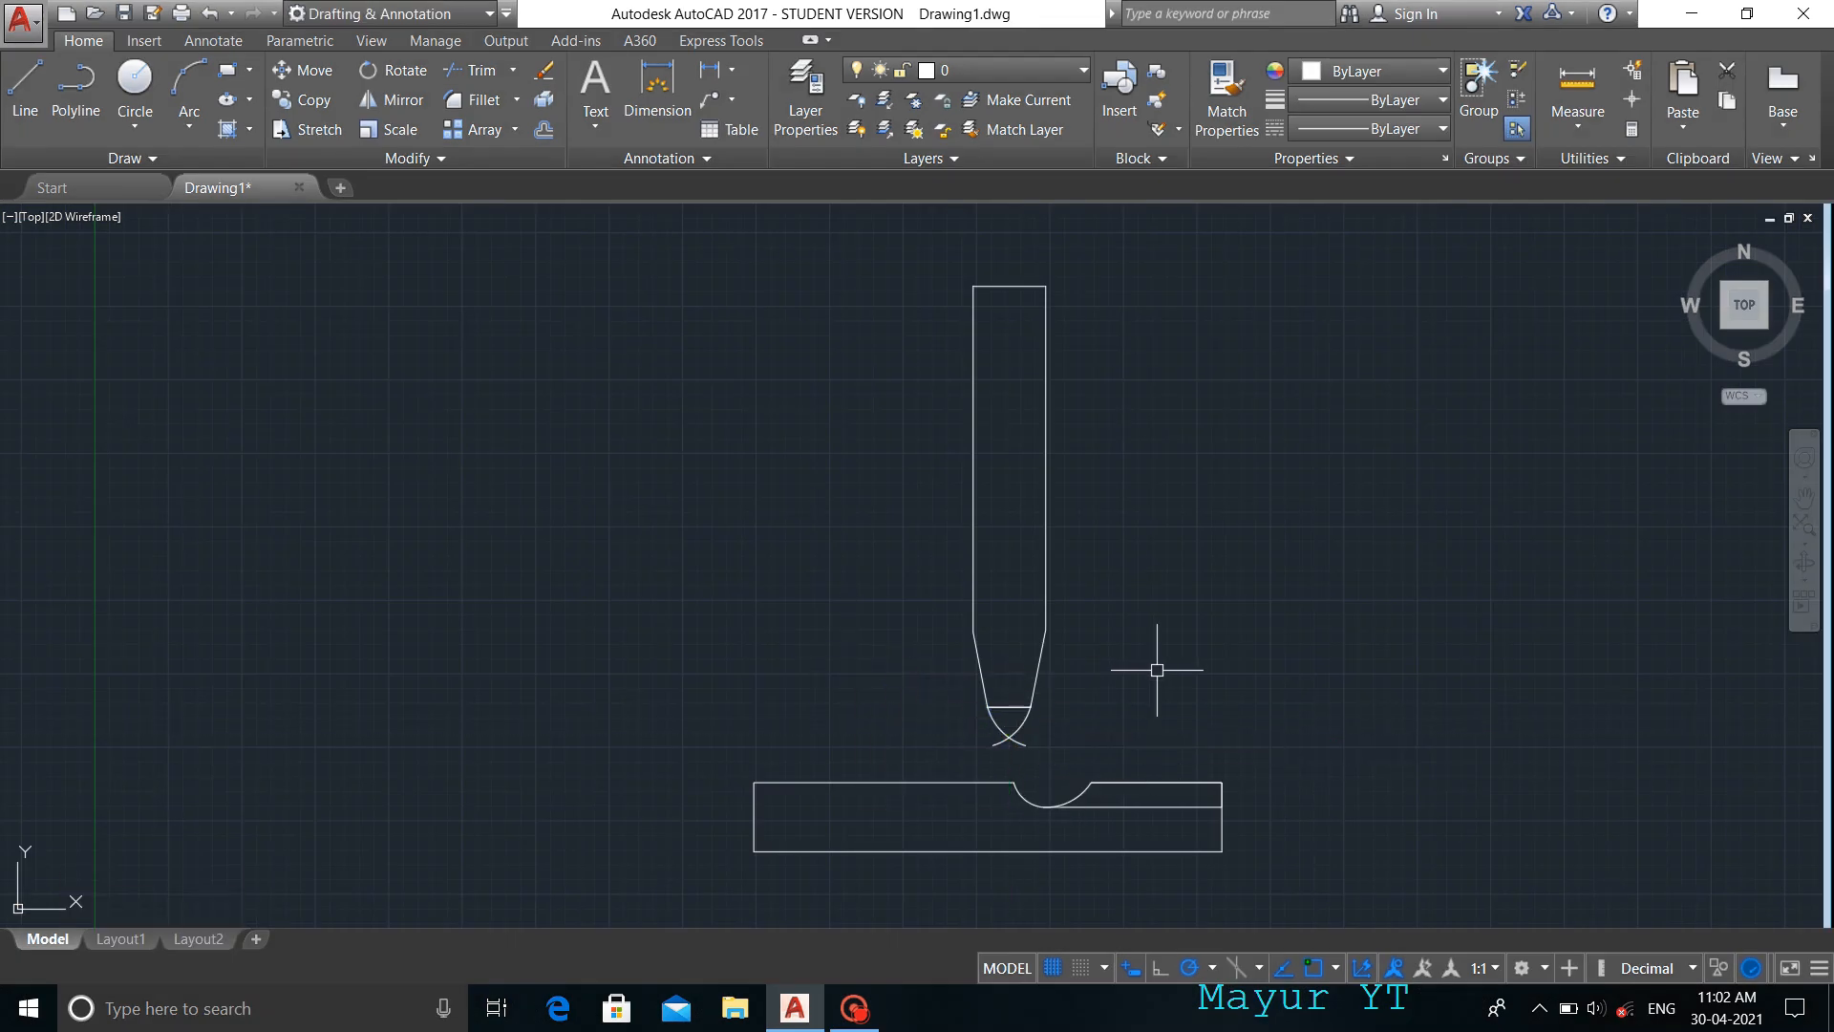
- Trim the arc ends beyond their crossing and the flat line across the tapered end to form a pointed tip
{"action": "key", "text": "Return"}
{"action": "key", "text": "Return"}
{"action": "left_click", "coordinate": [1026, 743]}
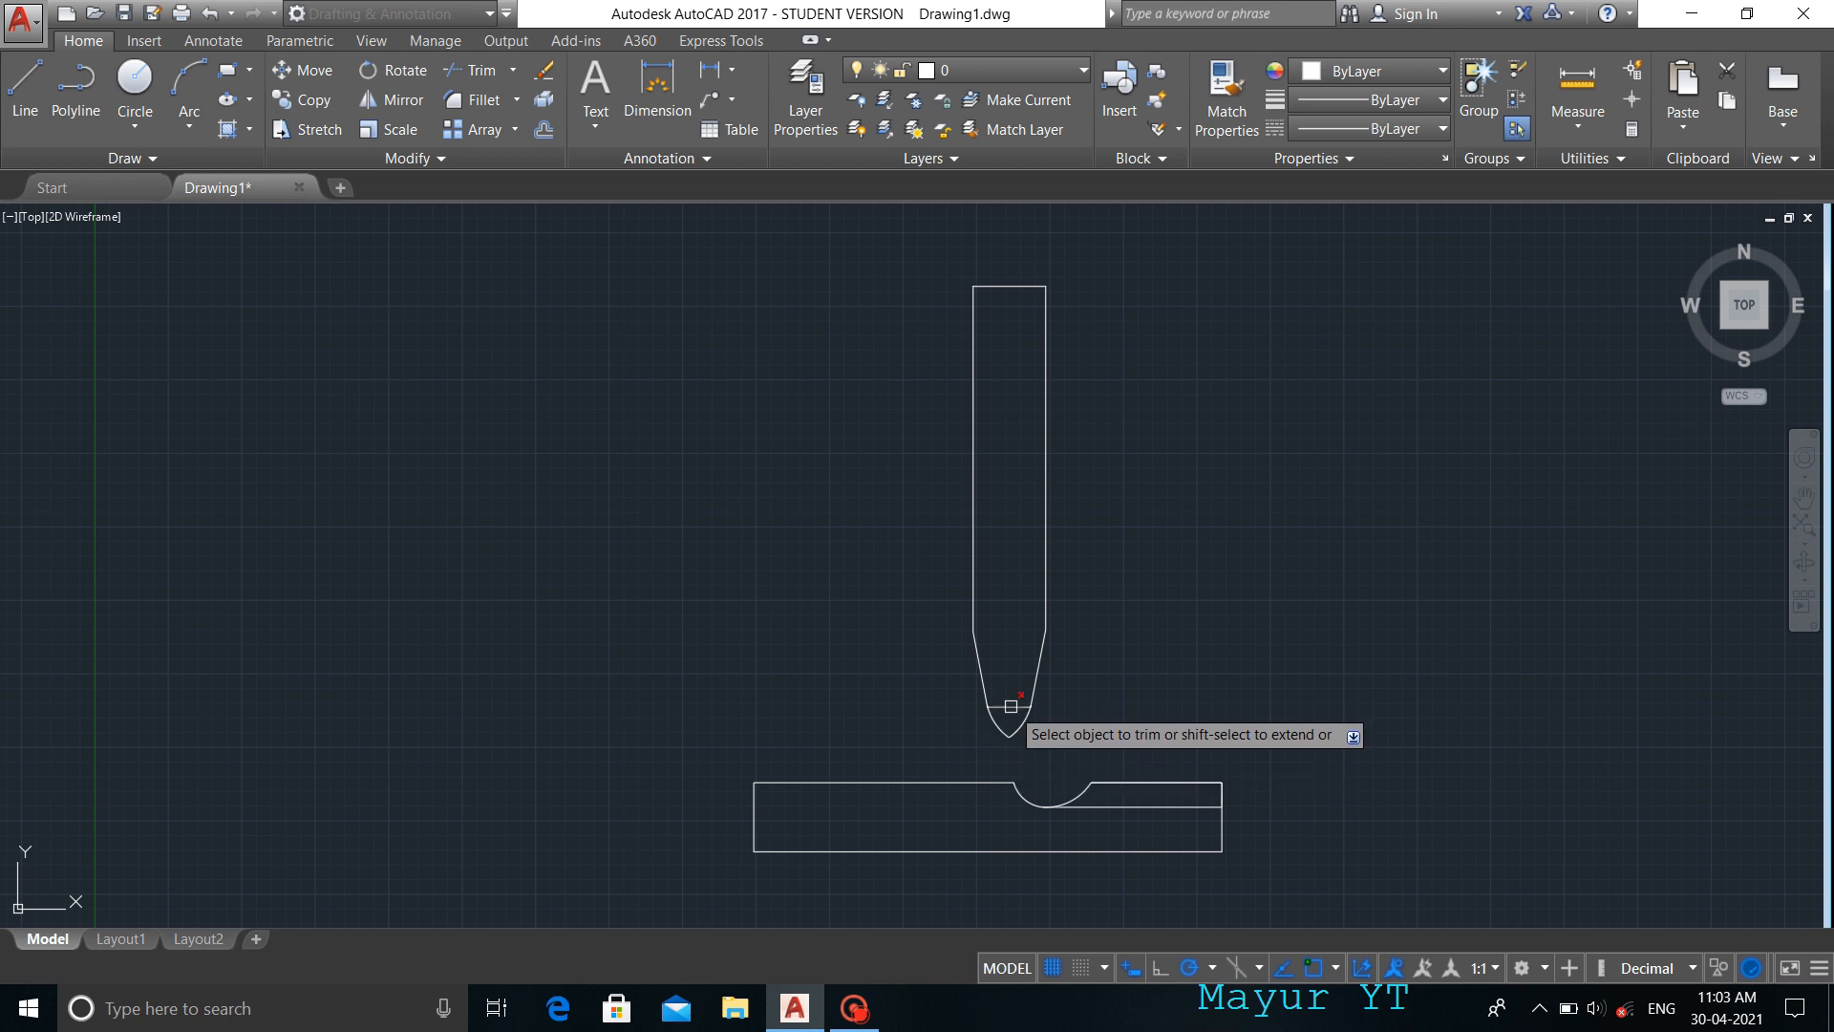
{"action": "key", "text": "Escape"}
{"action": "scroll", "coordinate": [962, 696], "scroll_direction": "up", "scroll_amount": 2}
{"action": "scroll", "coordinate": [1097, 749], "scroll_direction": "down", "scroll_amount": 2}
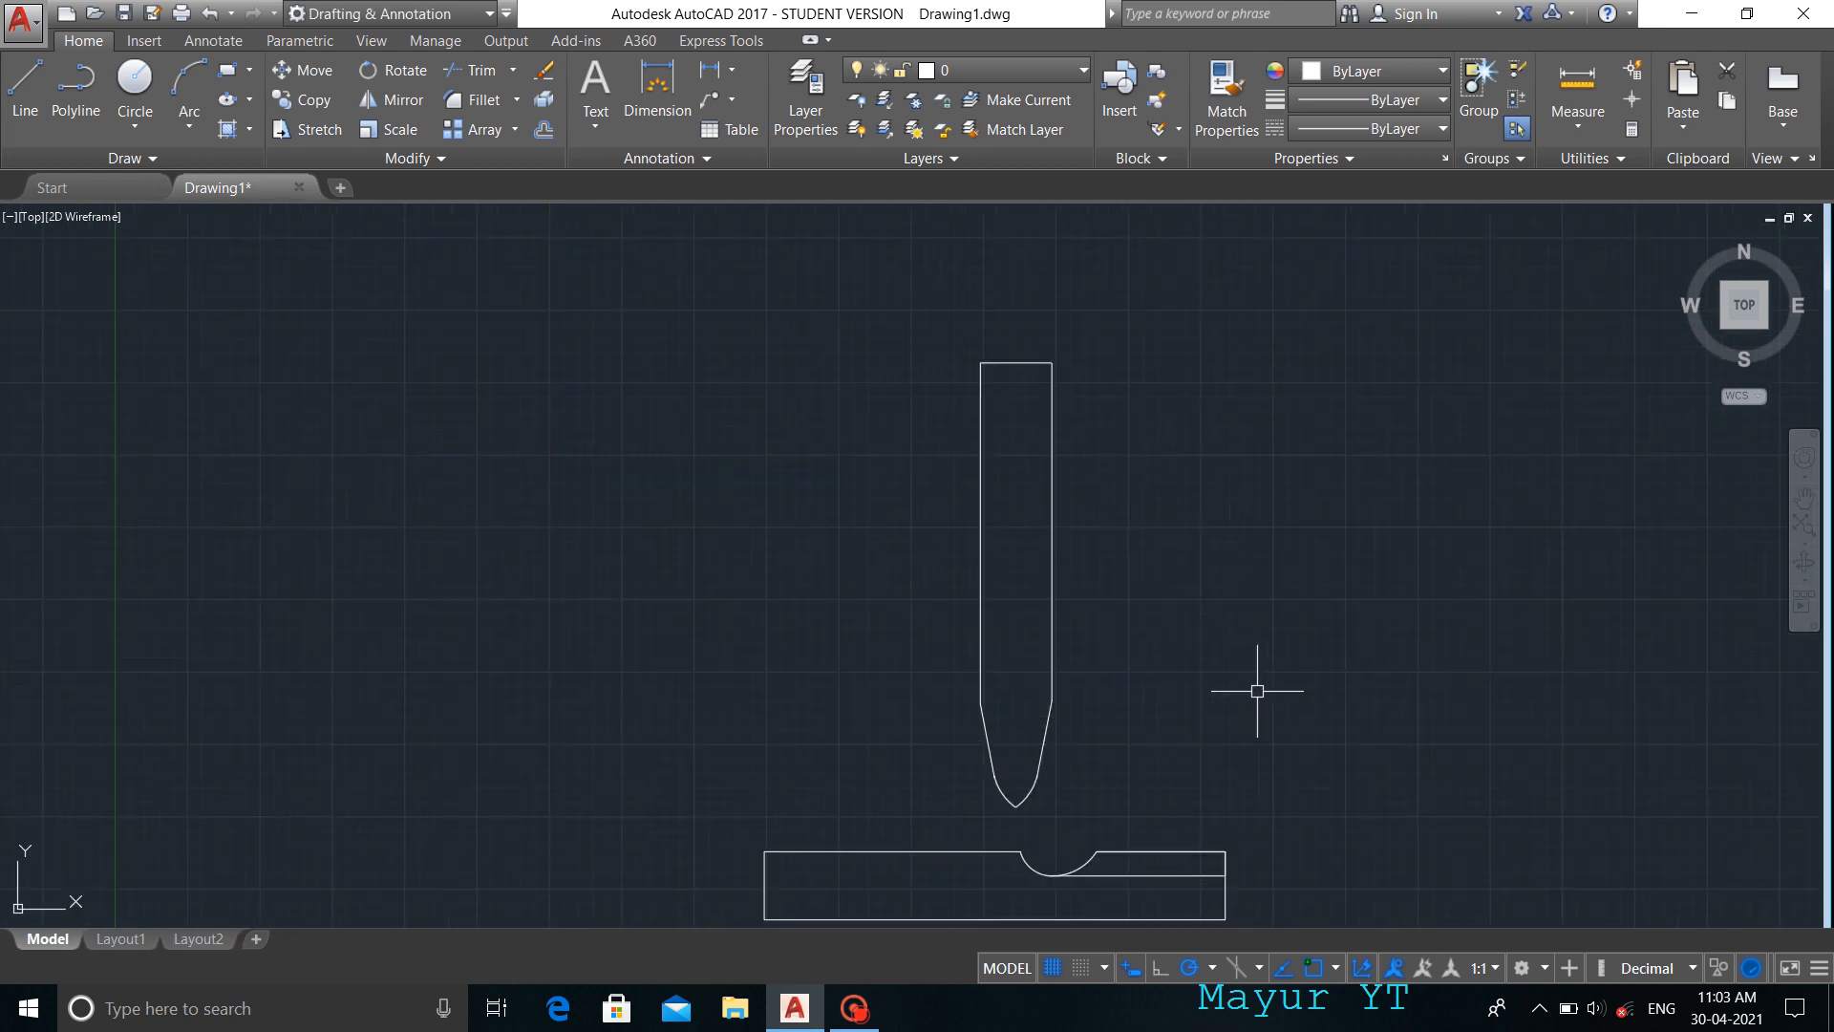
{"action": "key", "text": "Escape"}
- Draw a domed arc over the bar's upper end, starting at its top-left corner and passing through its top-right corner
{"action": "type", "text": "arc"}
{"action": "key", "text": "Return"}
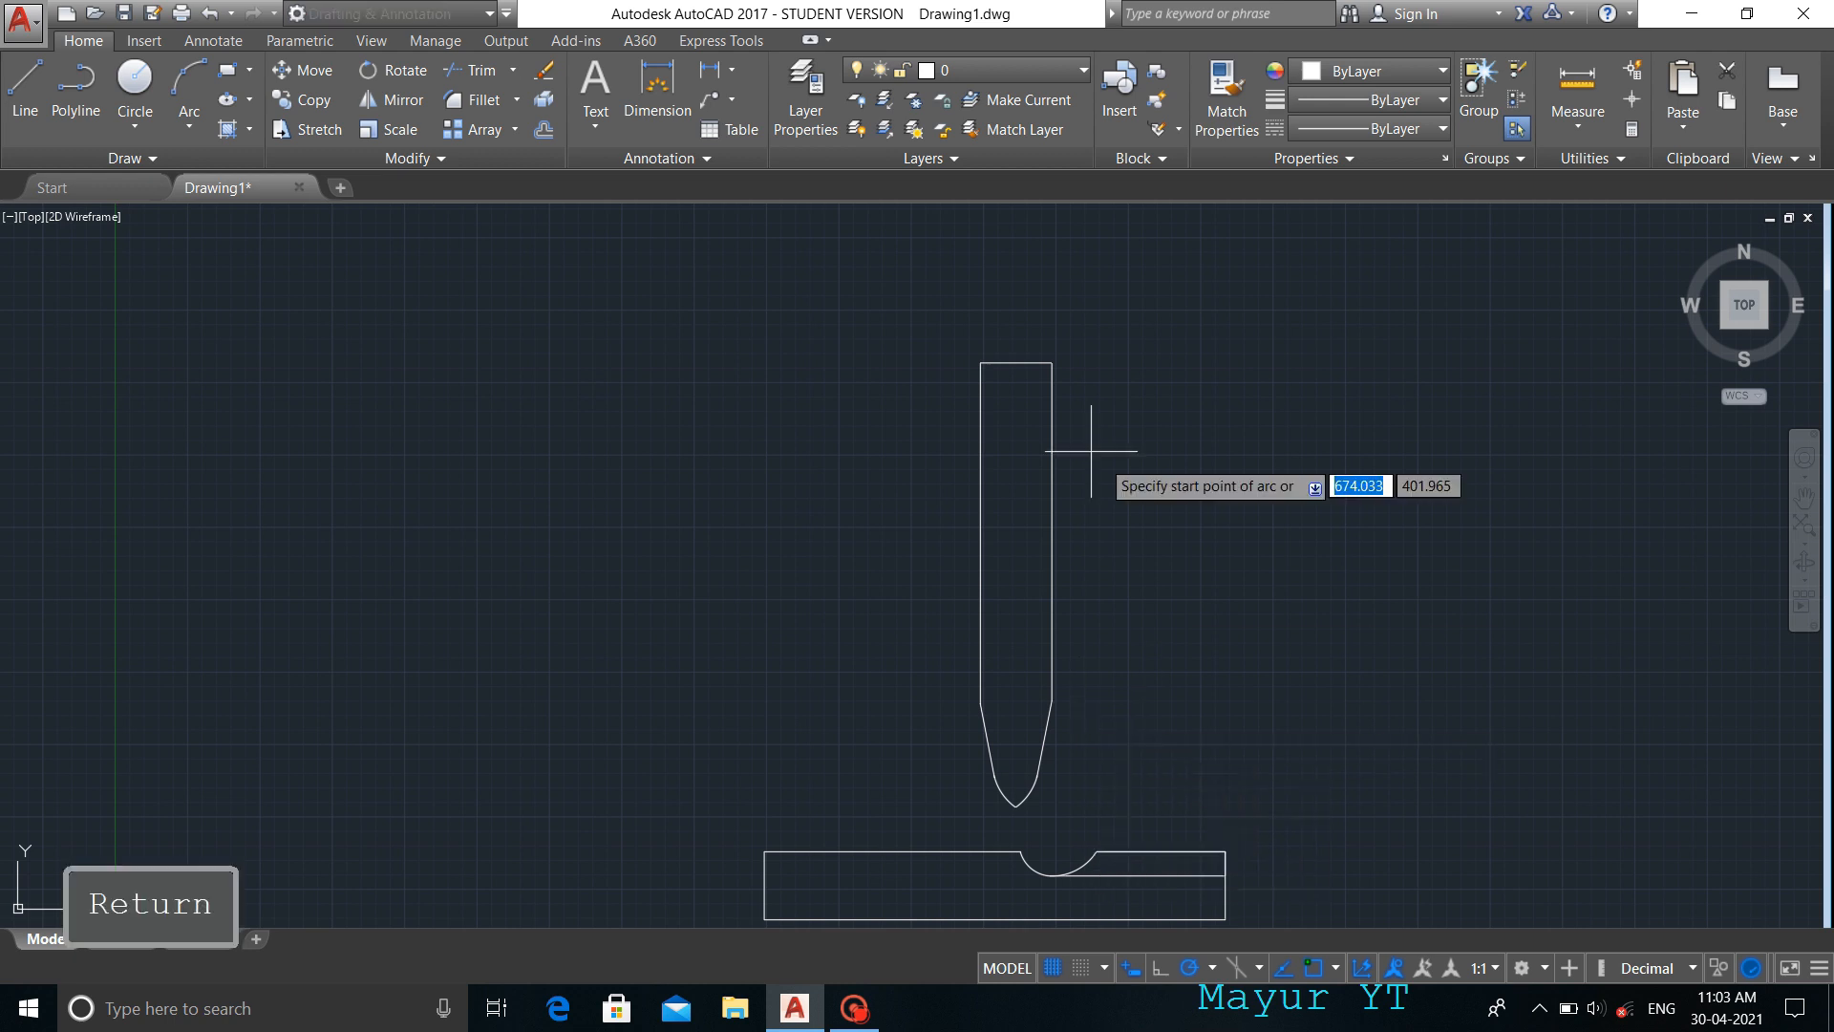
{"action": "left_click", "coordinate": [981, 363]}
{"action": "left_click", "coordinate": [1052, 363]}
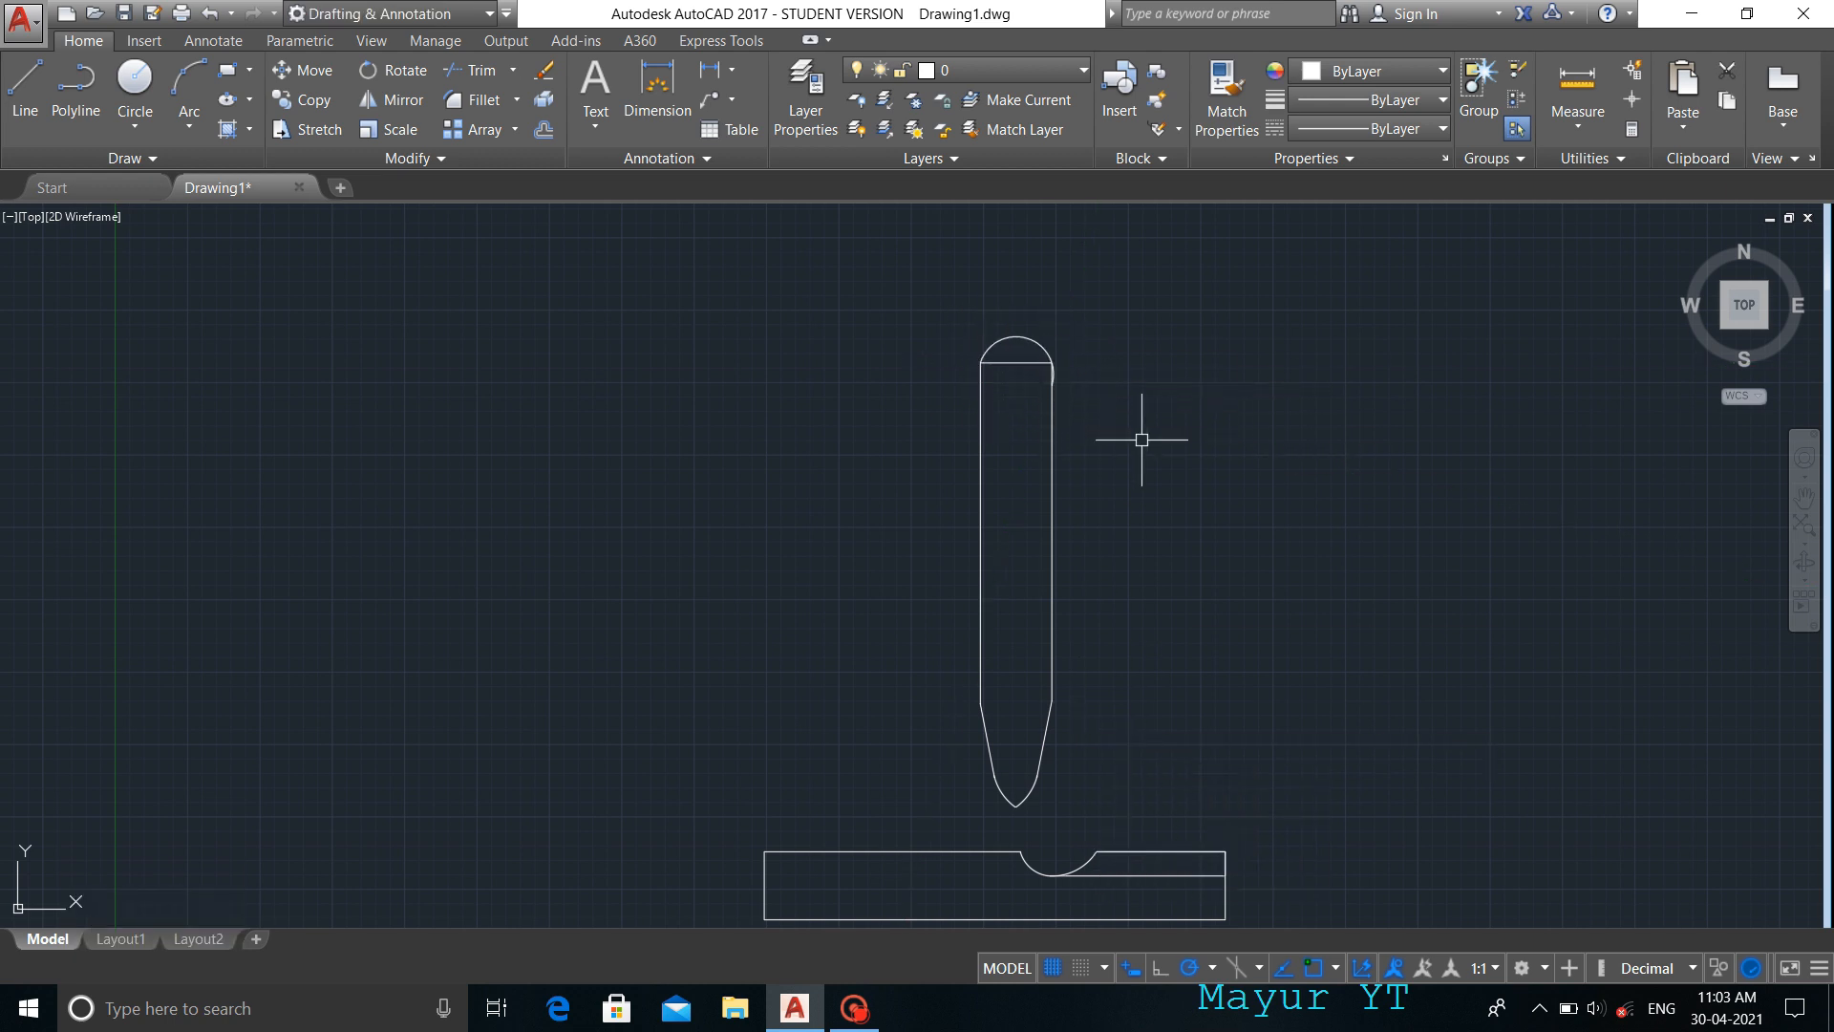
{"action": "type", "text": "`"}
{"action": "key", "text": "Escape"}
- Trim the arc's excess outside the bar's right side and the flat top edge beneath the dome
{"action": "type", "text": "tr"}
{"action": "key", "text": "Return"}
{"action": "scroll", "coordinate": [1085, 354], "scroll_direction": "up", "scroll_amount": 8}
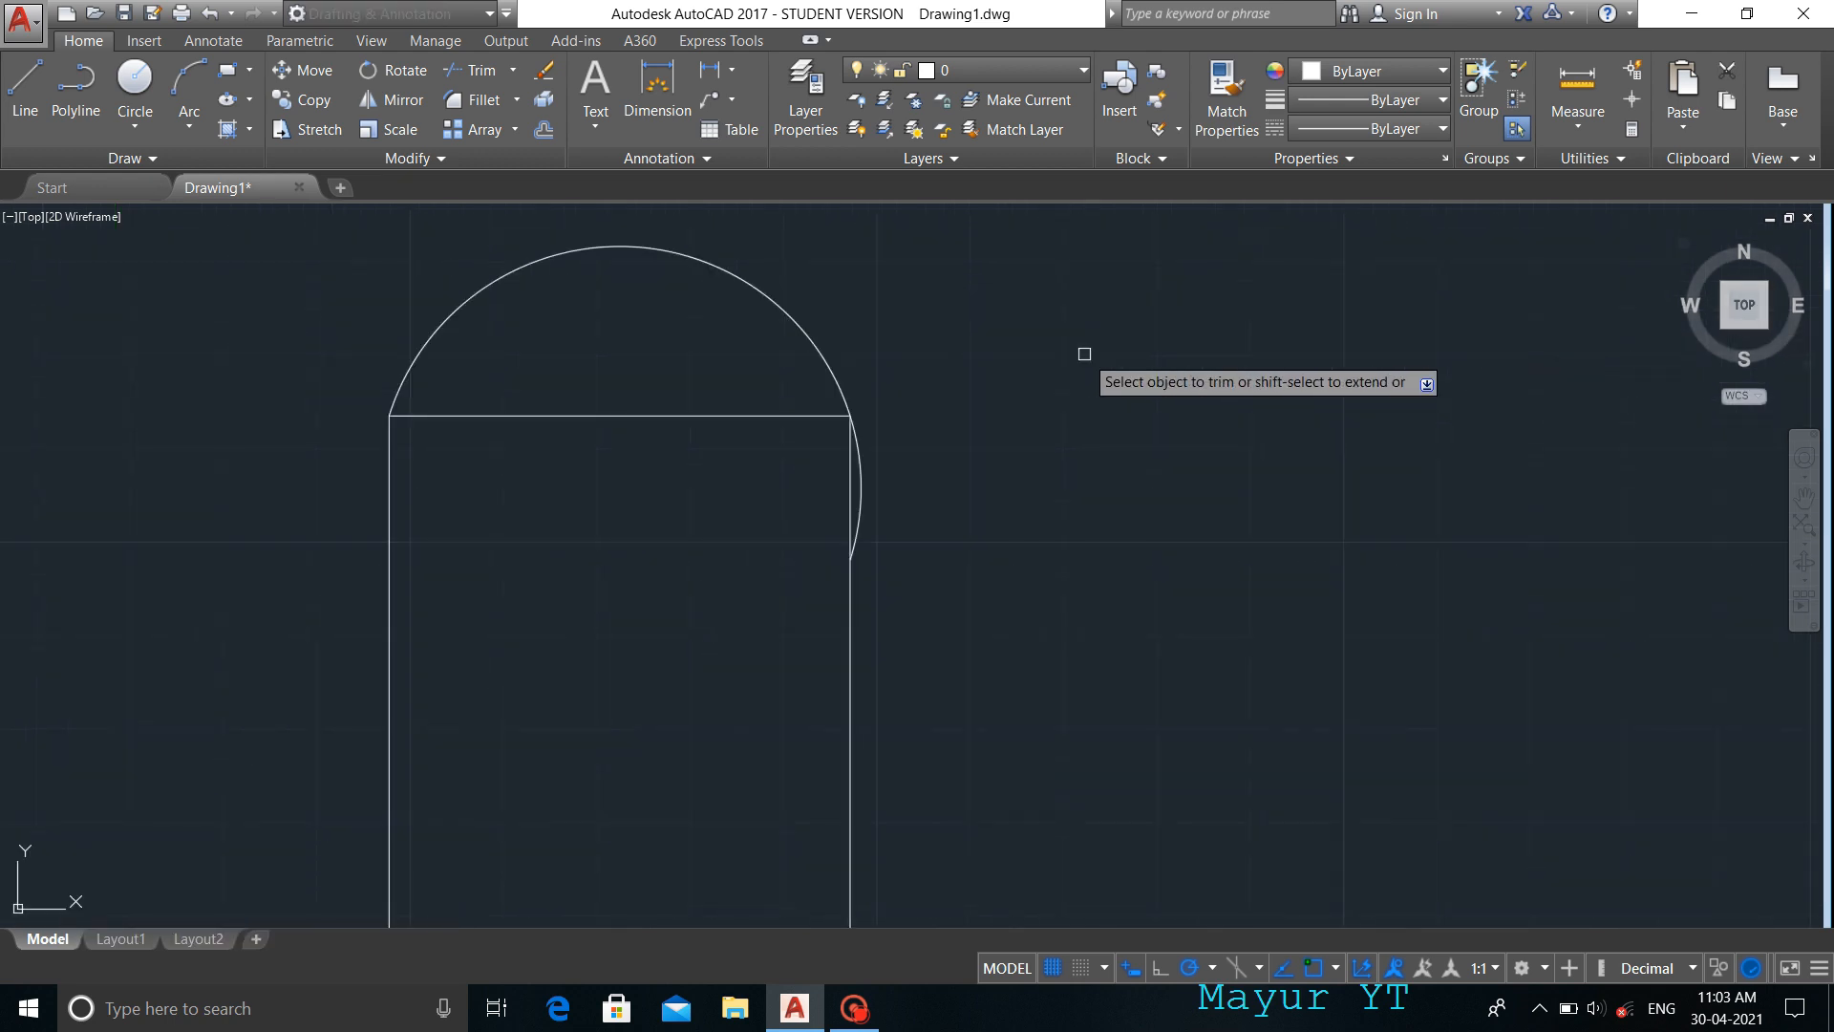
{"action": "left_click", "coordinate": [858, 487]}
{"action": "scroll", "coordinate": [875, 511], "scroll_direction": "down", "scroll_amount": 10}
{"action": "key", "text": "Escape"}
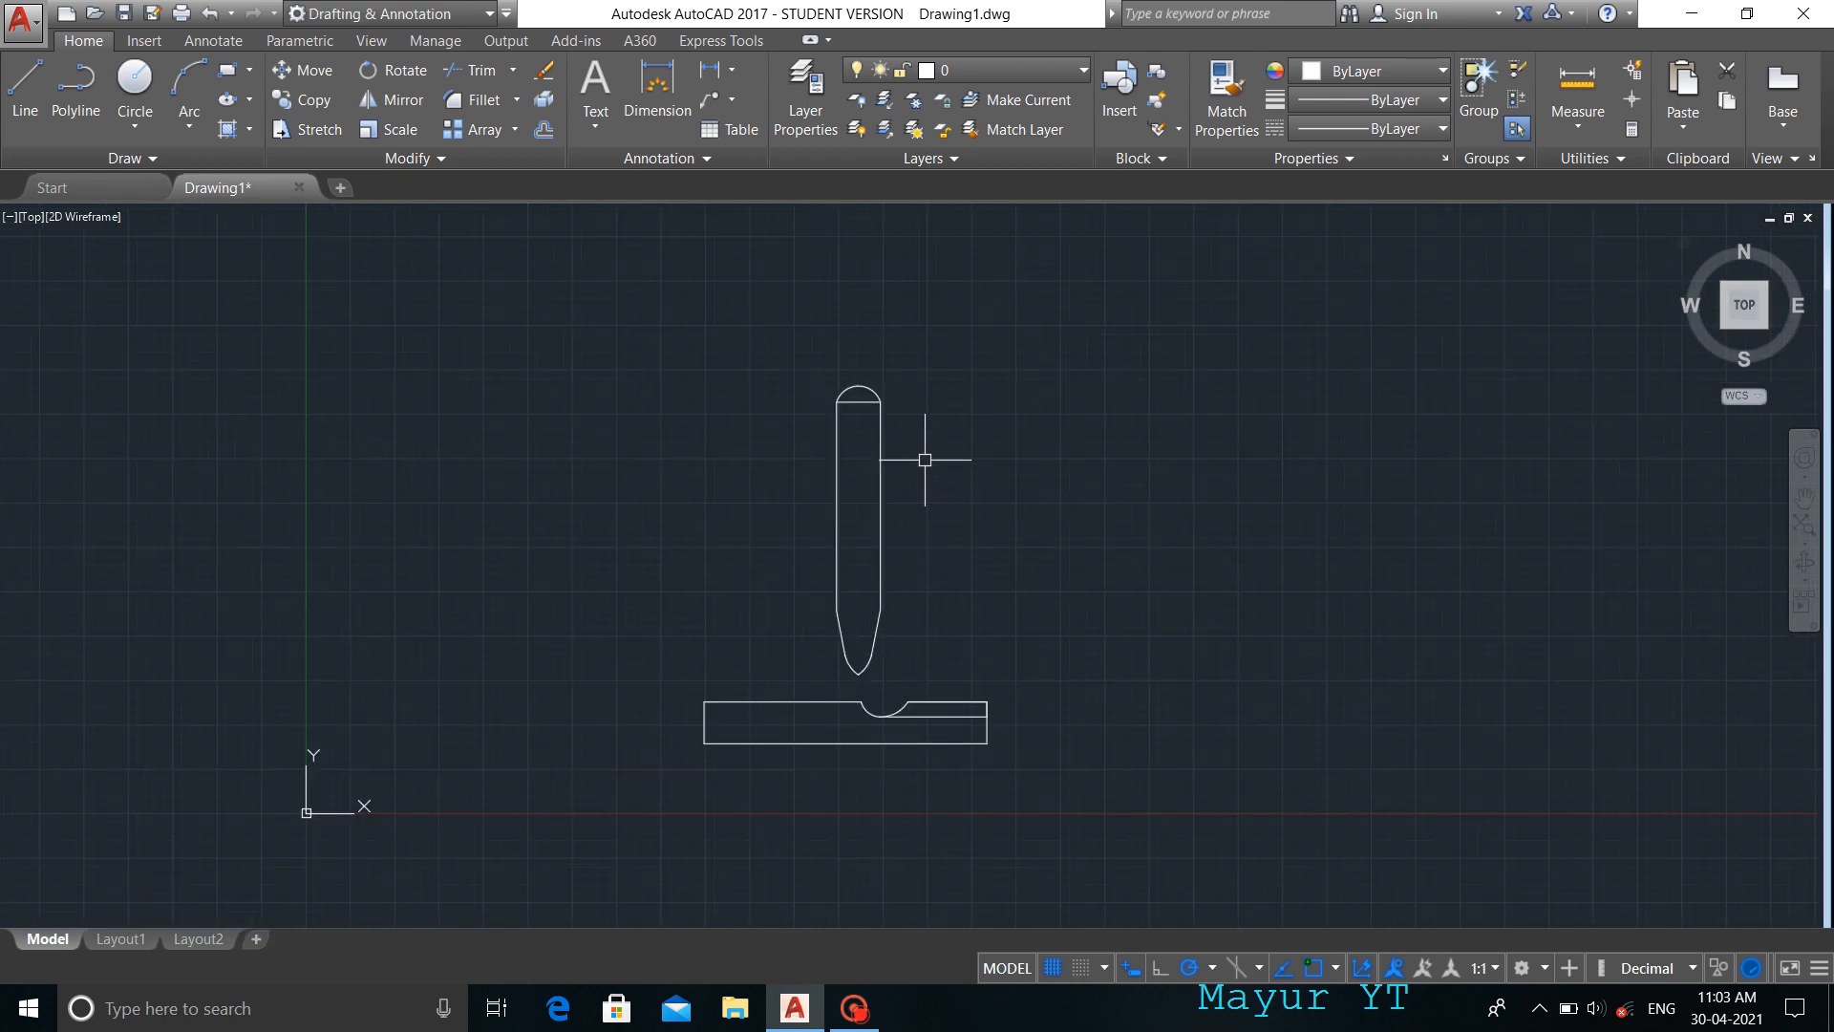
{"action": "key", "text": "Return"}
{"action": "key", "text": "Return"}
{"action": "key", "text": "Return"}
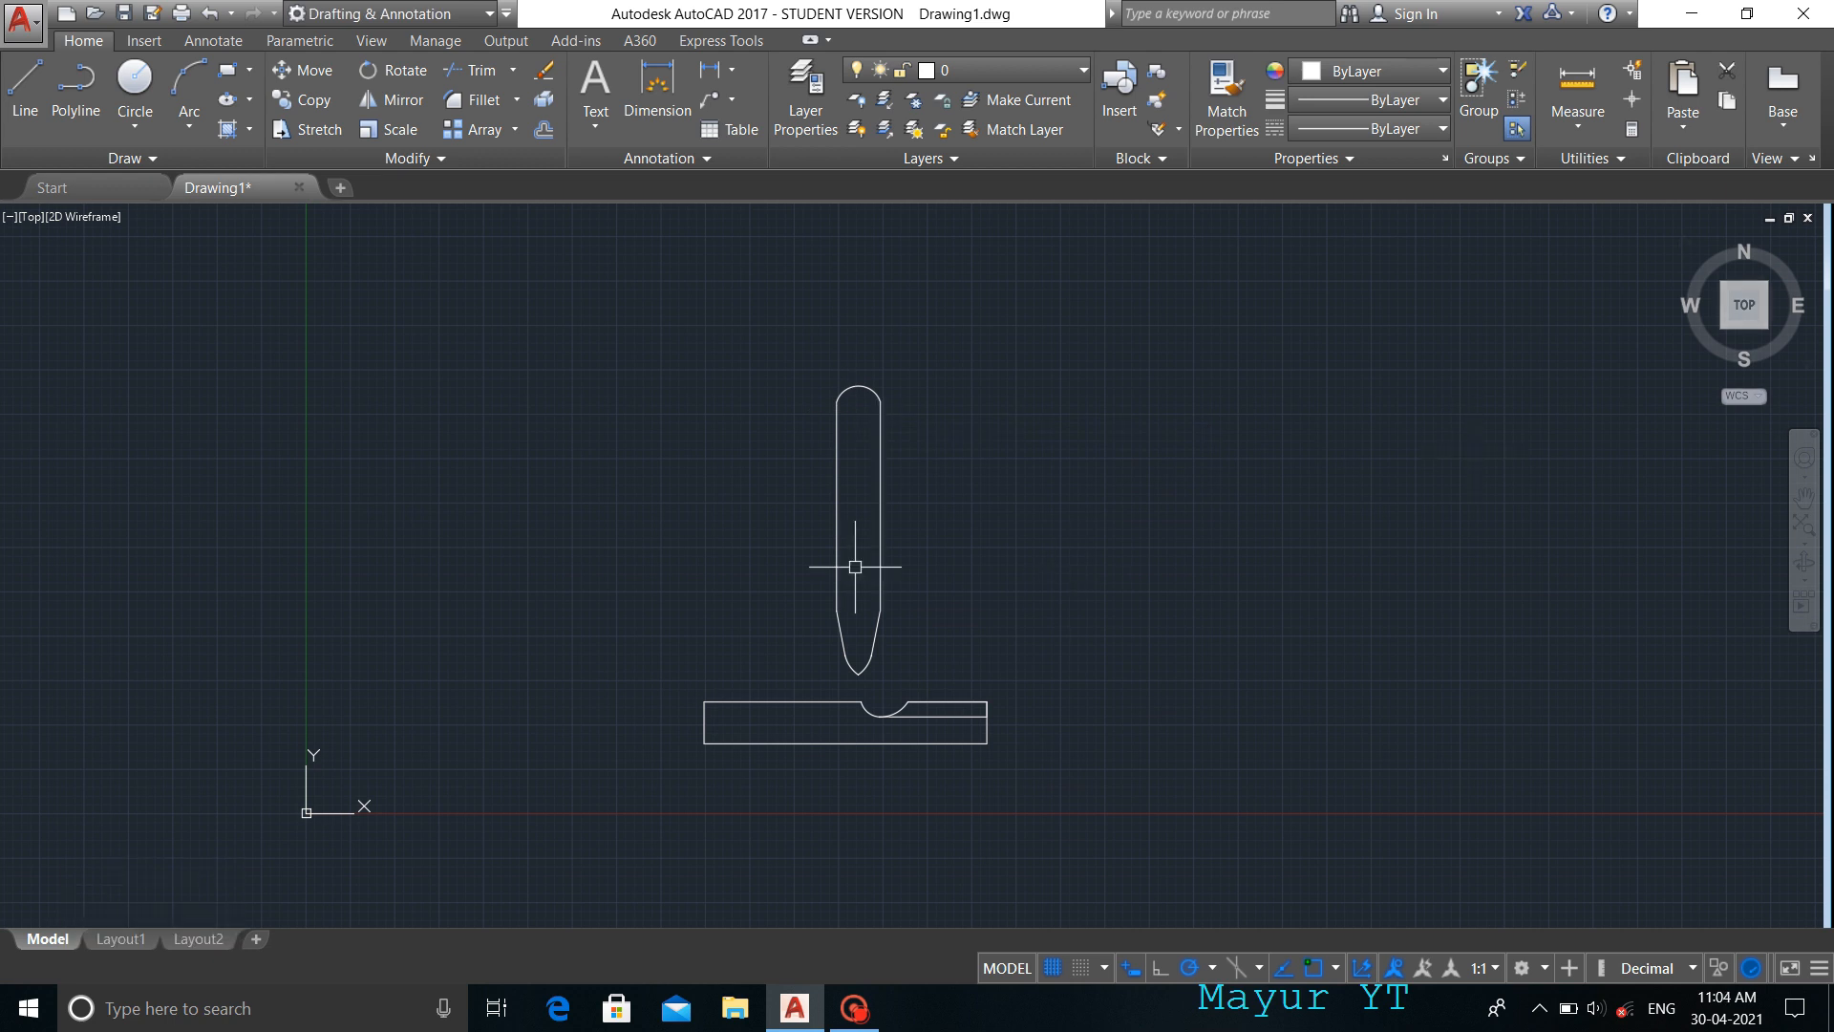
- Draw a vertical centre line from the bar's pointed tip to just above the dome
{"action": "type", "text": "l"}
{"action": "key", "text": "Return"}
{"action": "left_click", "coordinate": [854, 678]}
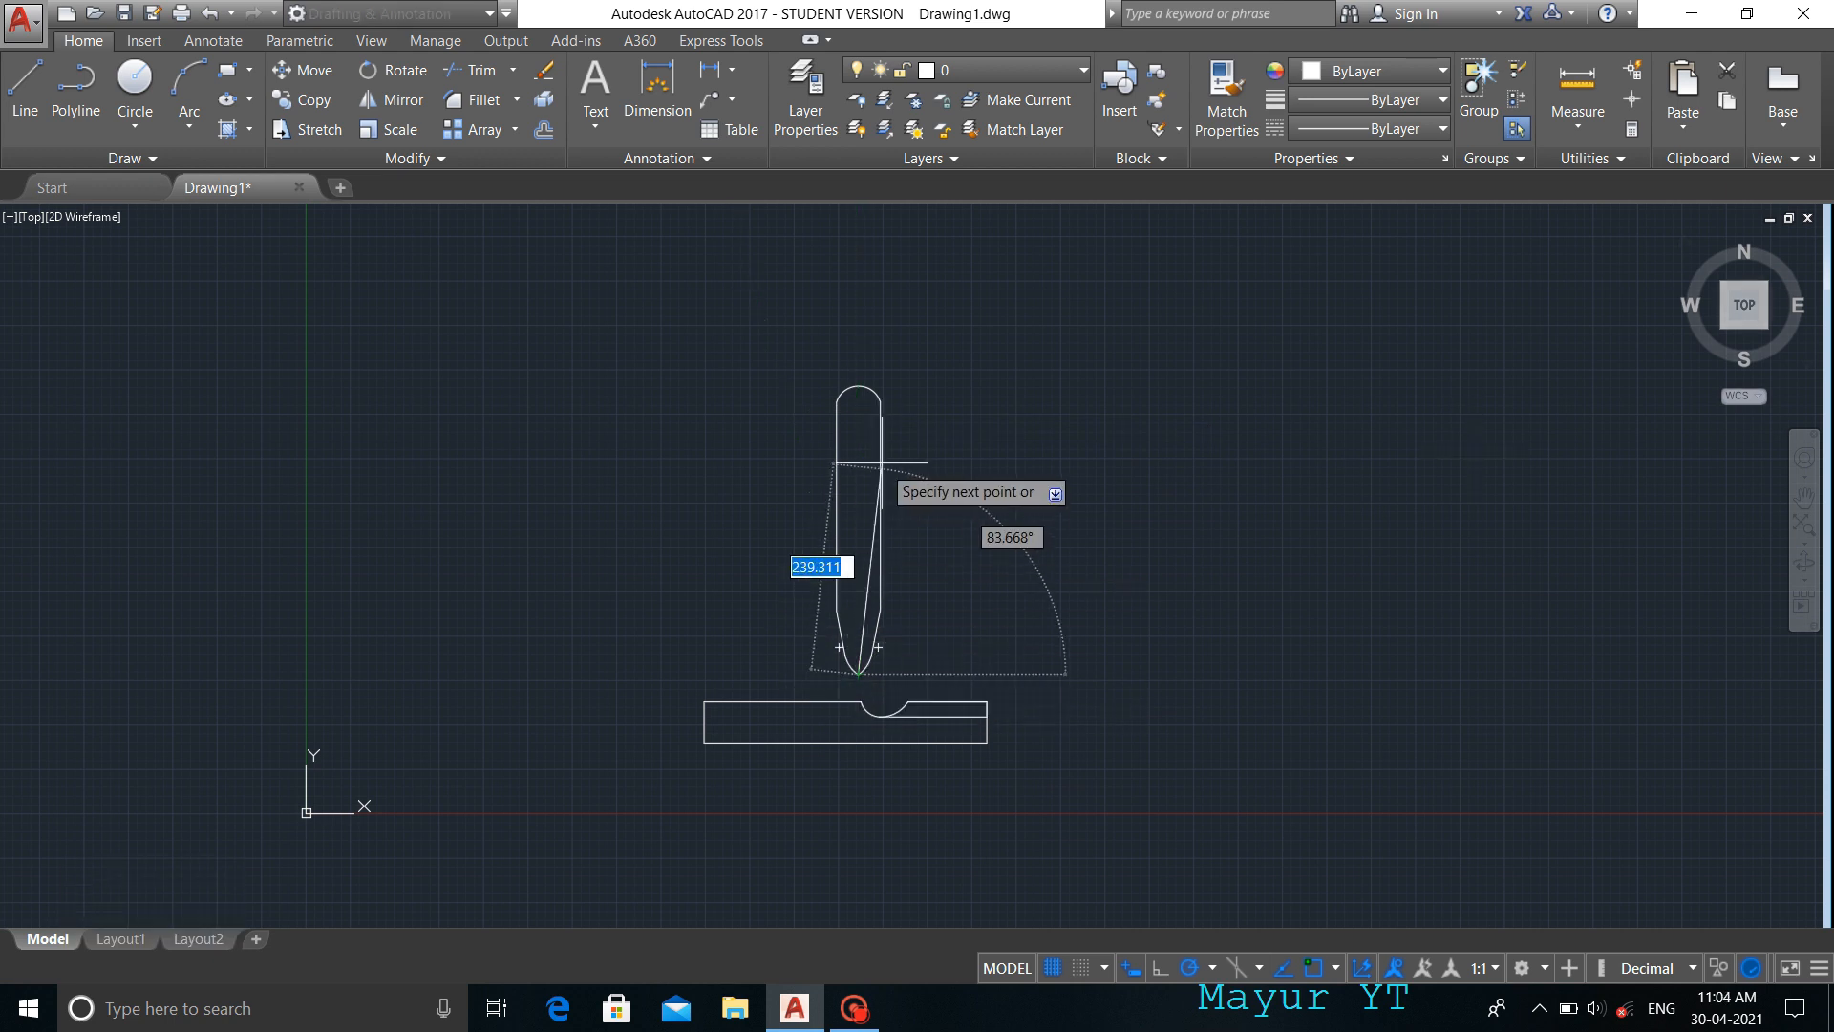
{"action": "left_click", "coordinate": [858, 364]}
{"action": "key", "text": "Escape"}
- Offset the bar's vertical centre line to both sides, placing the two parallel copies about 9.4 apart
{"action": "scroll", "coordinate": [928, 516], "scroll_direction": "up", "scroll_amount": 2}
{"action": "type", "text": "o"}
{"action": "key", "text": "Return"}
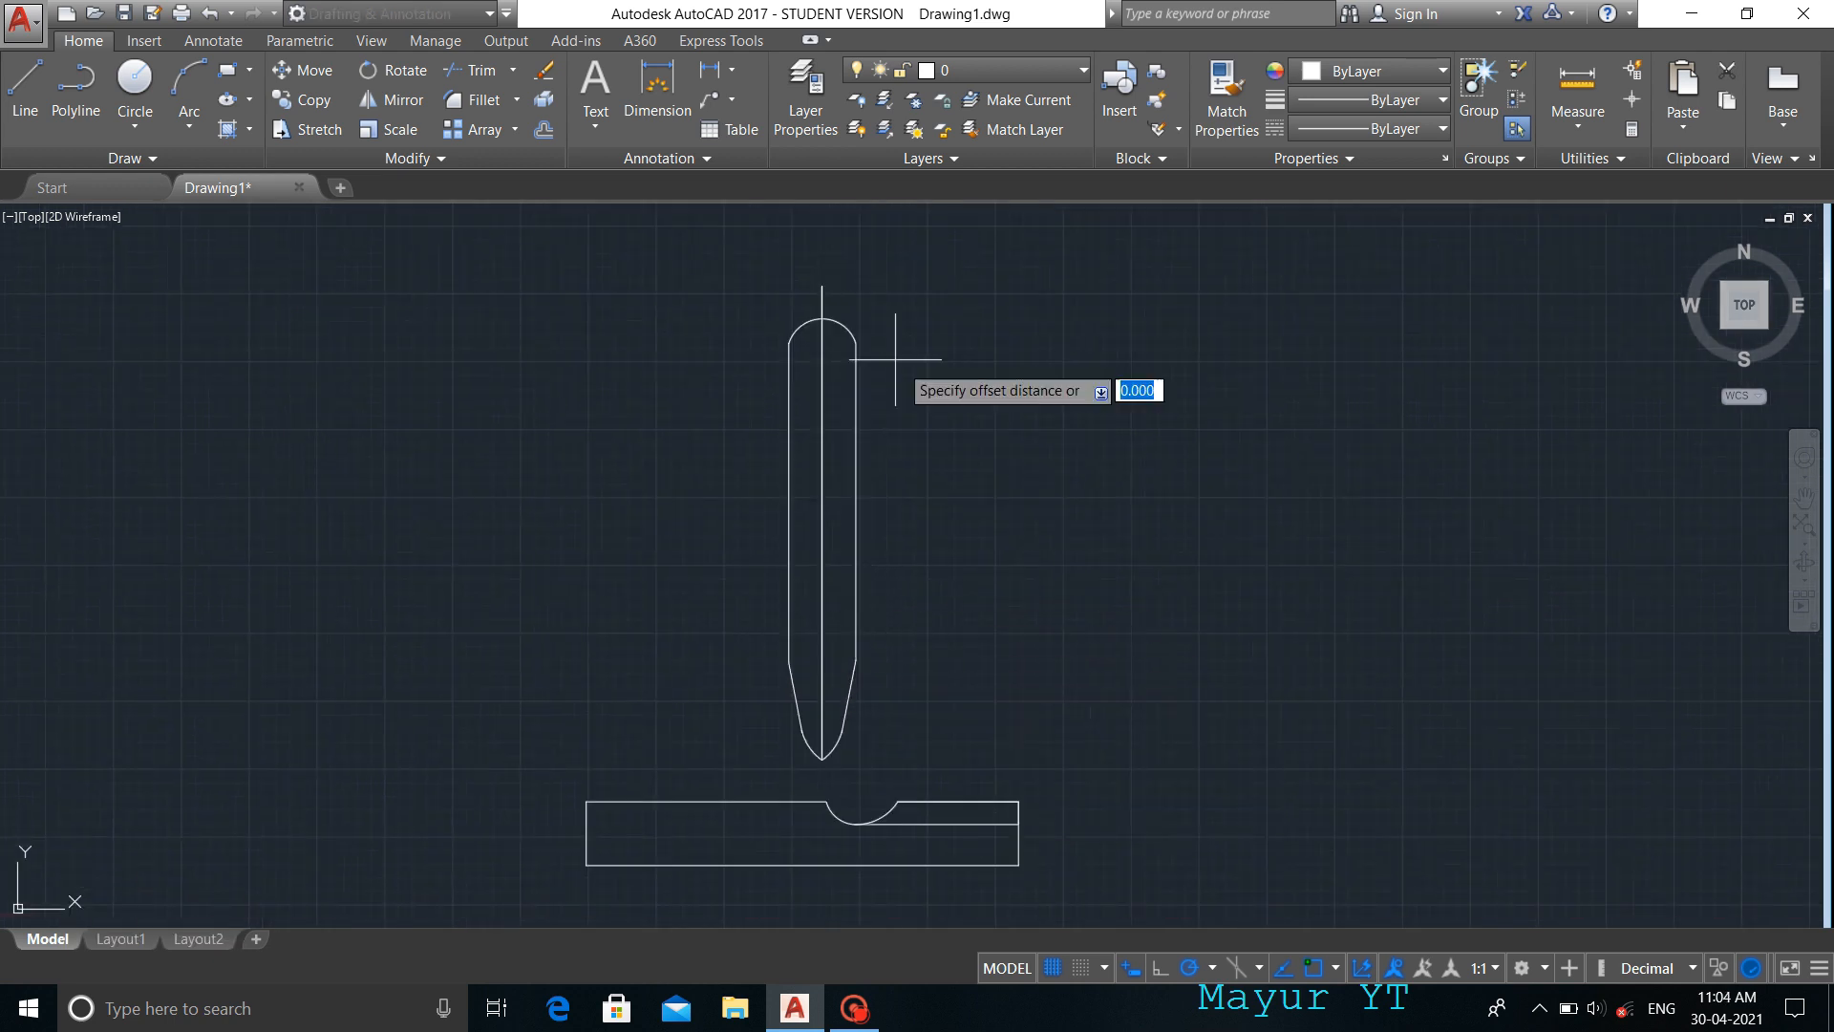
{"action": "scroll", "coordinate": [823, 353], "scroll_direction": "up", "scroll_amount": 5}
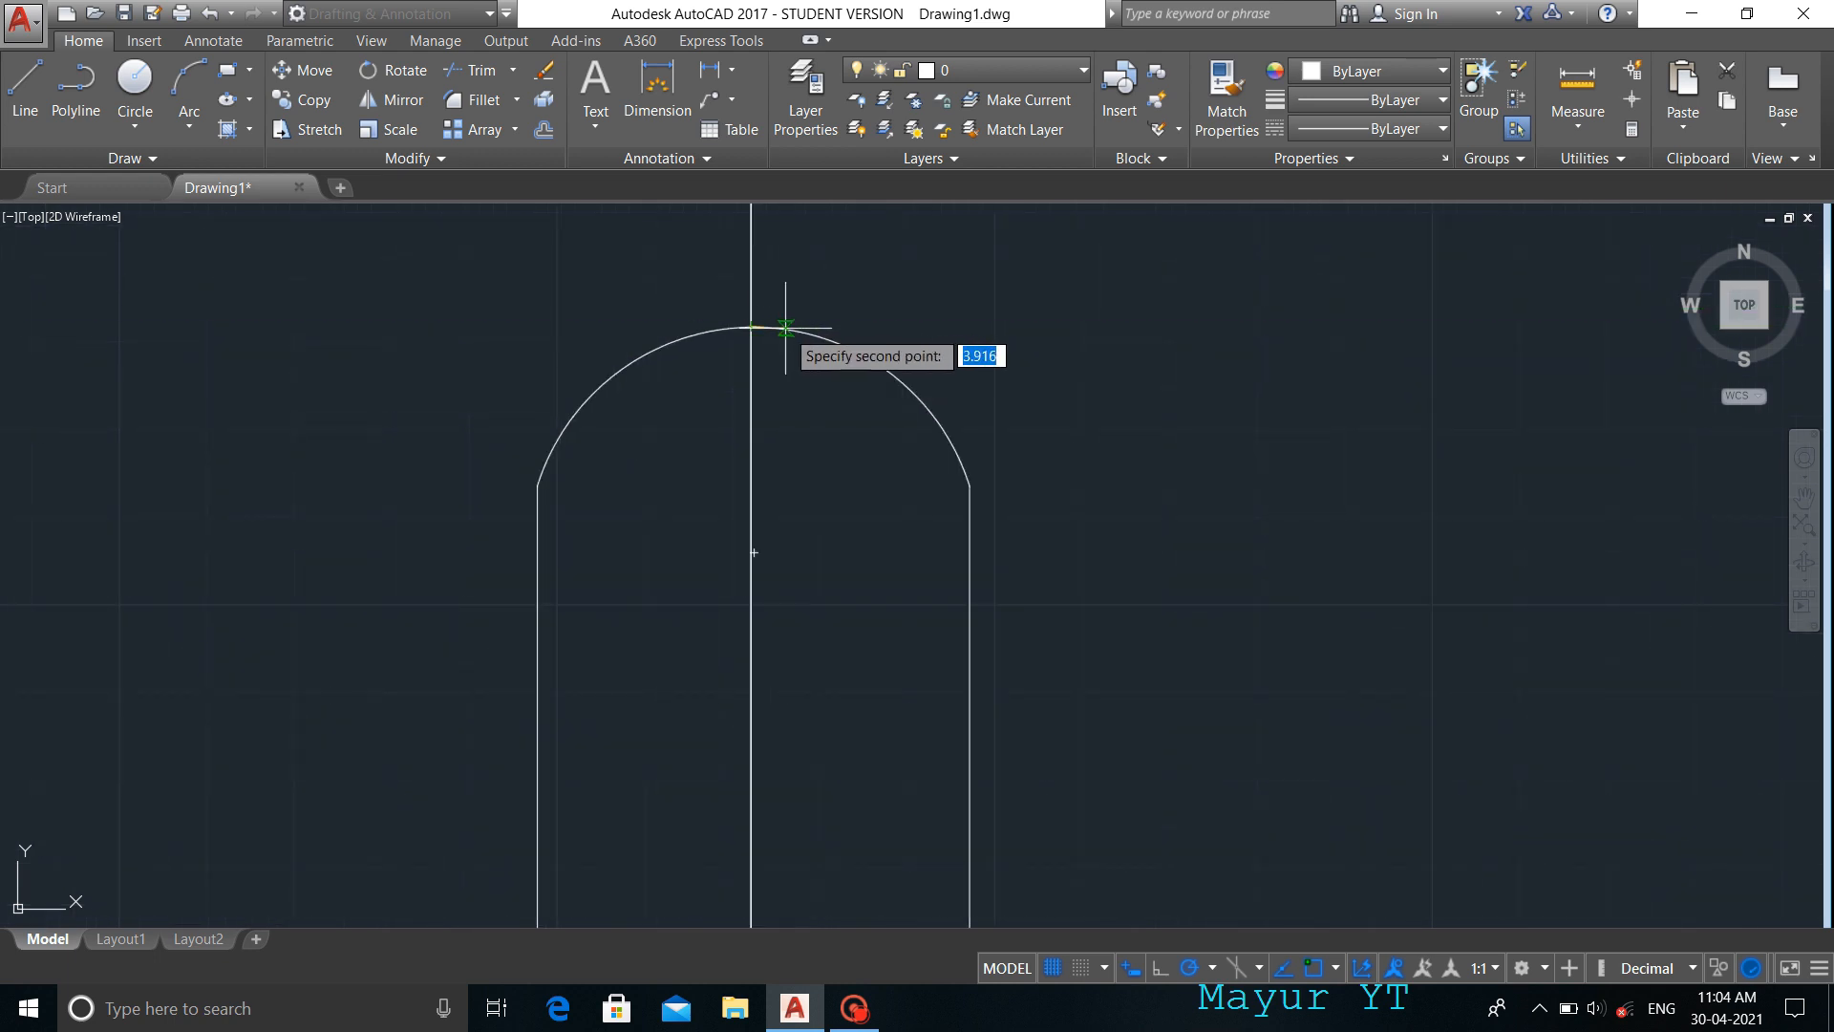
{"action": "left_click", "coordinate": [791, 326]}
{"action": "left_click", "coordinate": [753, 312]}
{"action": "left_click", "coordinate": [759, 312]}
{"action": "left_click", "coordinate": [752, 312]}
{"action": "left_click", "coordinate": [736, 312]}
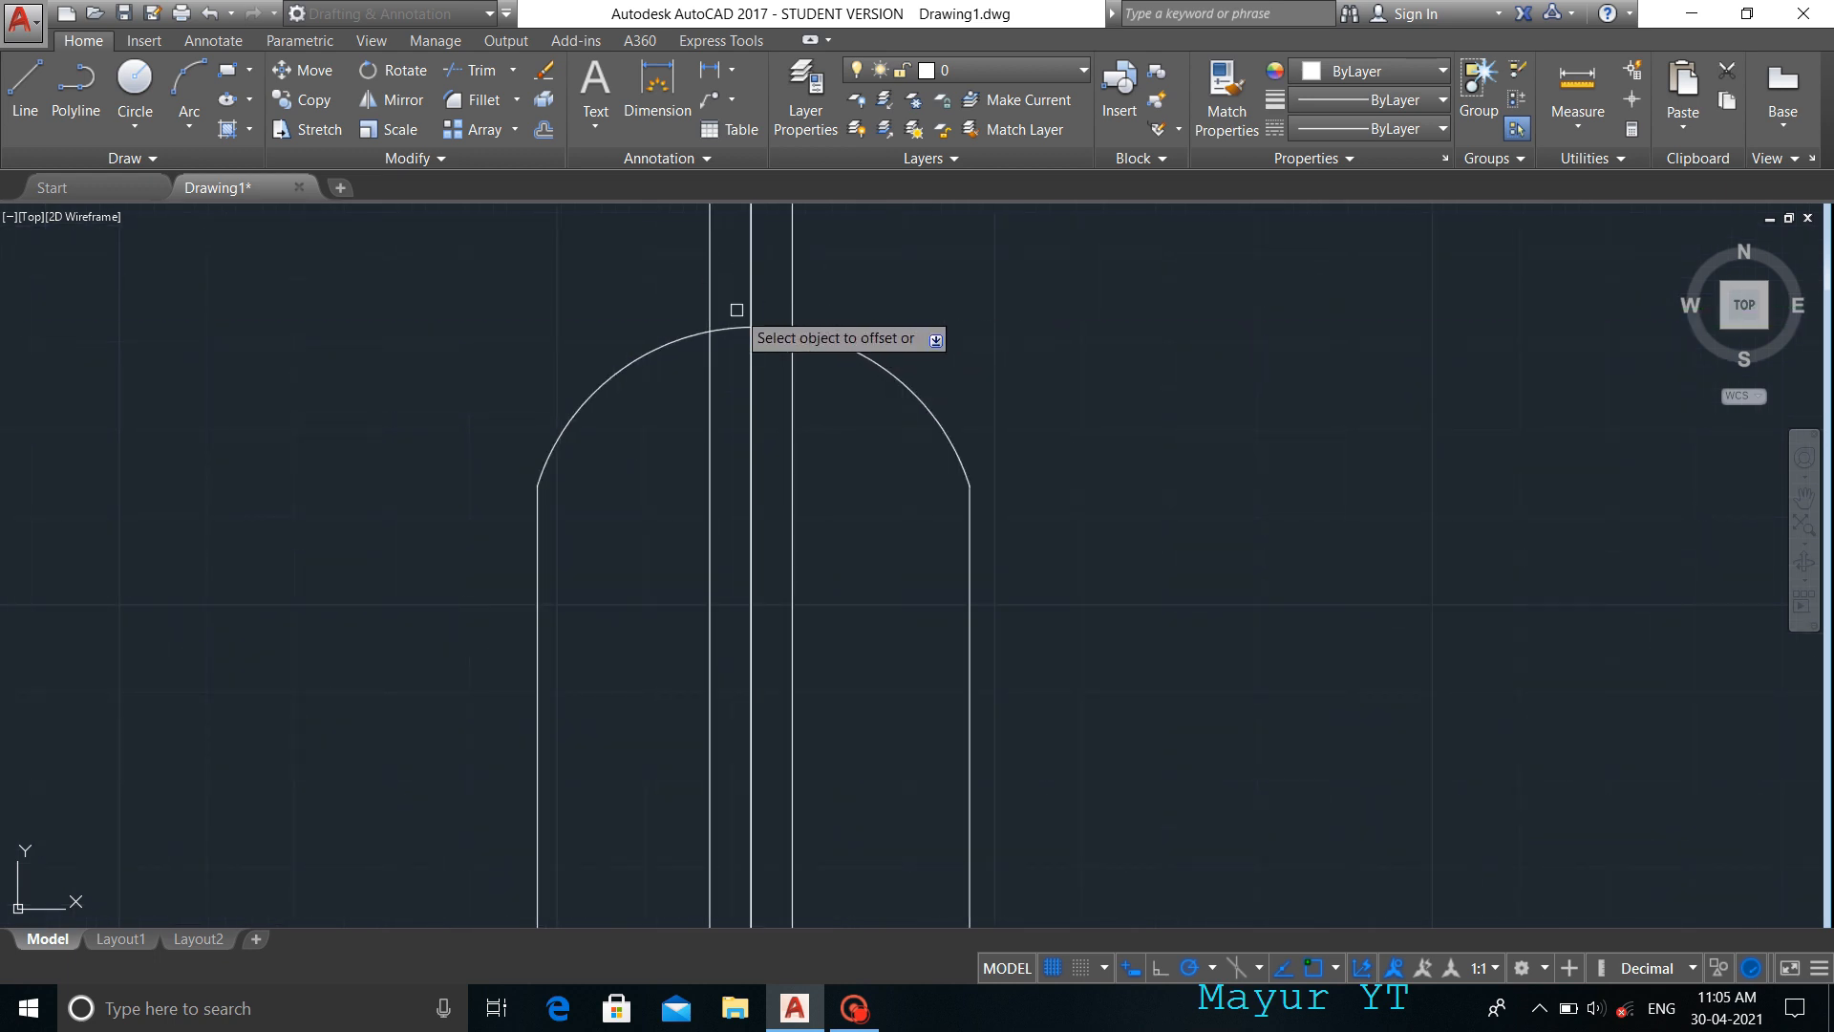
{"action": "key", "text": "Escape"}
- Delete the original centre line between the two offset lines
{"action": "scroll", "coordinate": [750, 354], "scroll_direction": "down", "scroll_amount": 8}
{"action": "scroll", "coordinate": [755, 364], "scroll_direction": "up", "scroll_amount": 6}
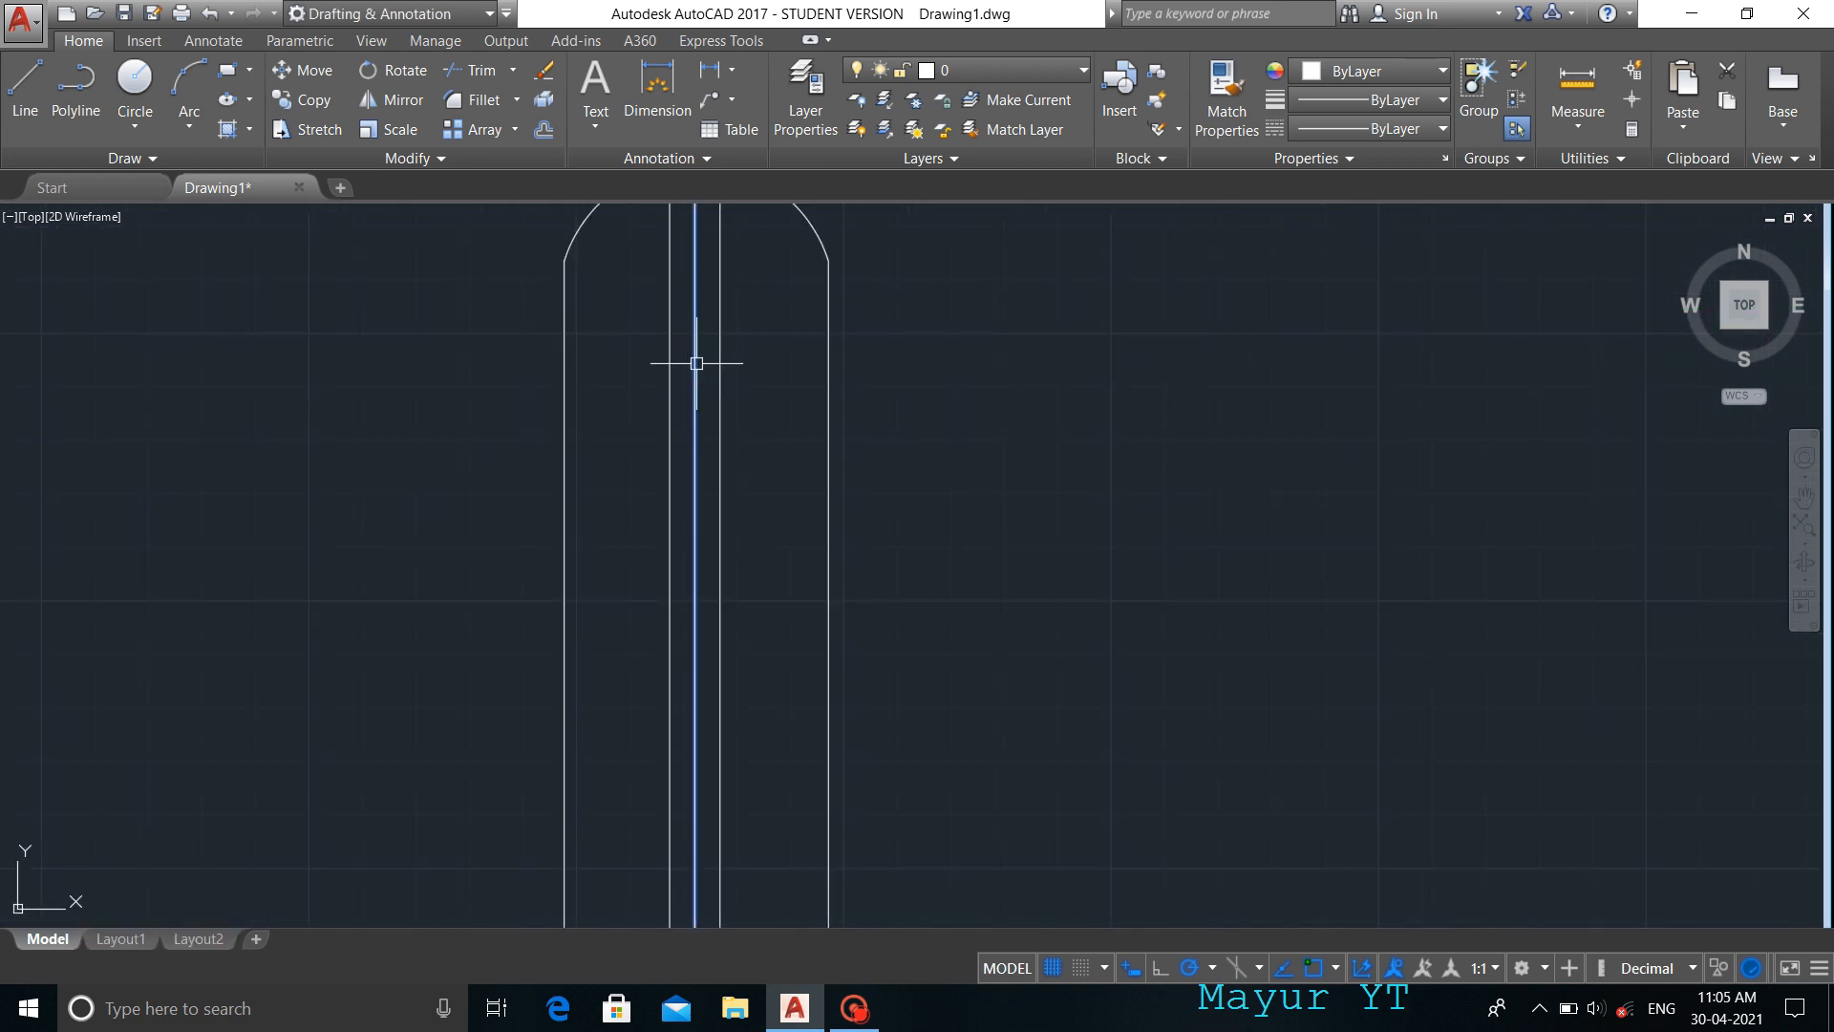
{"action": "key", "text": "Delete"}
{"action": "left_click", "coordinate": [700, 357]}
{"action": "key", "text": "Delete"}
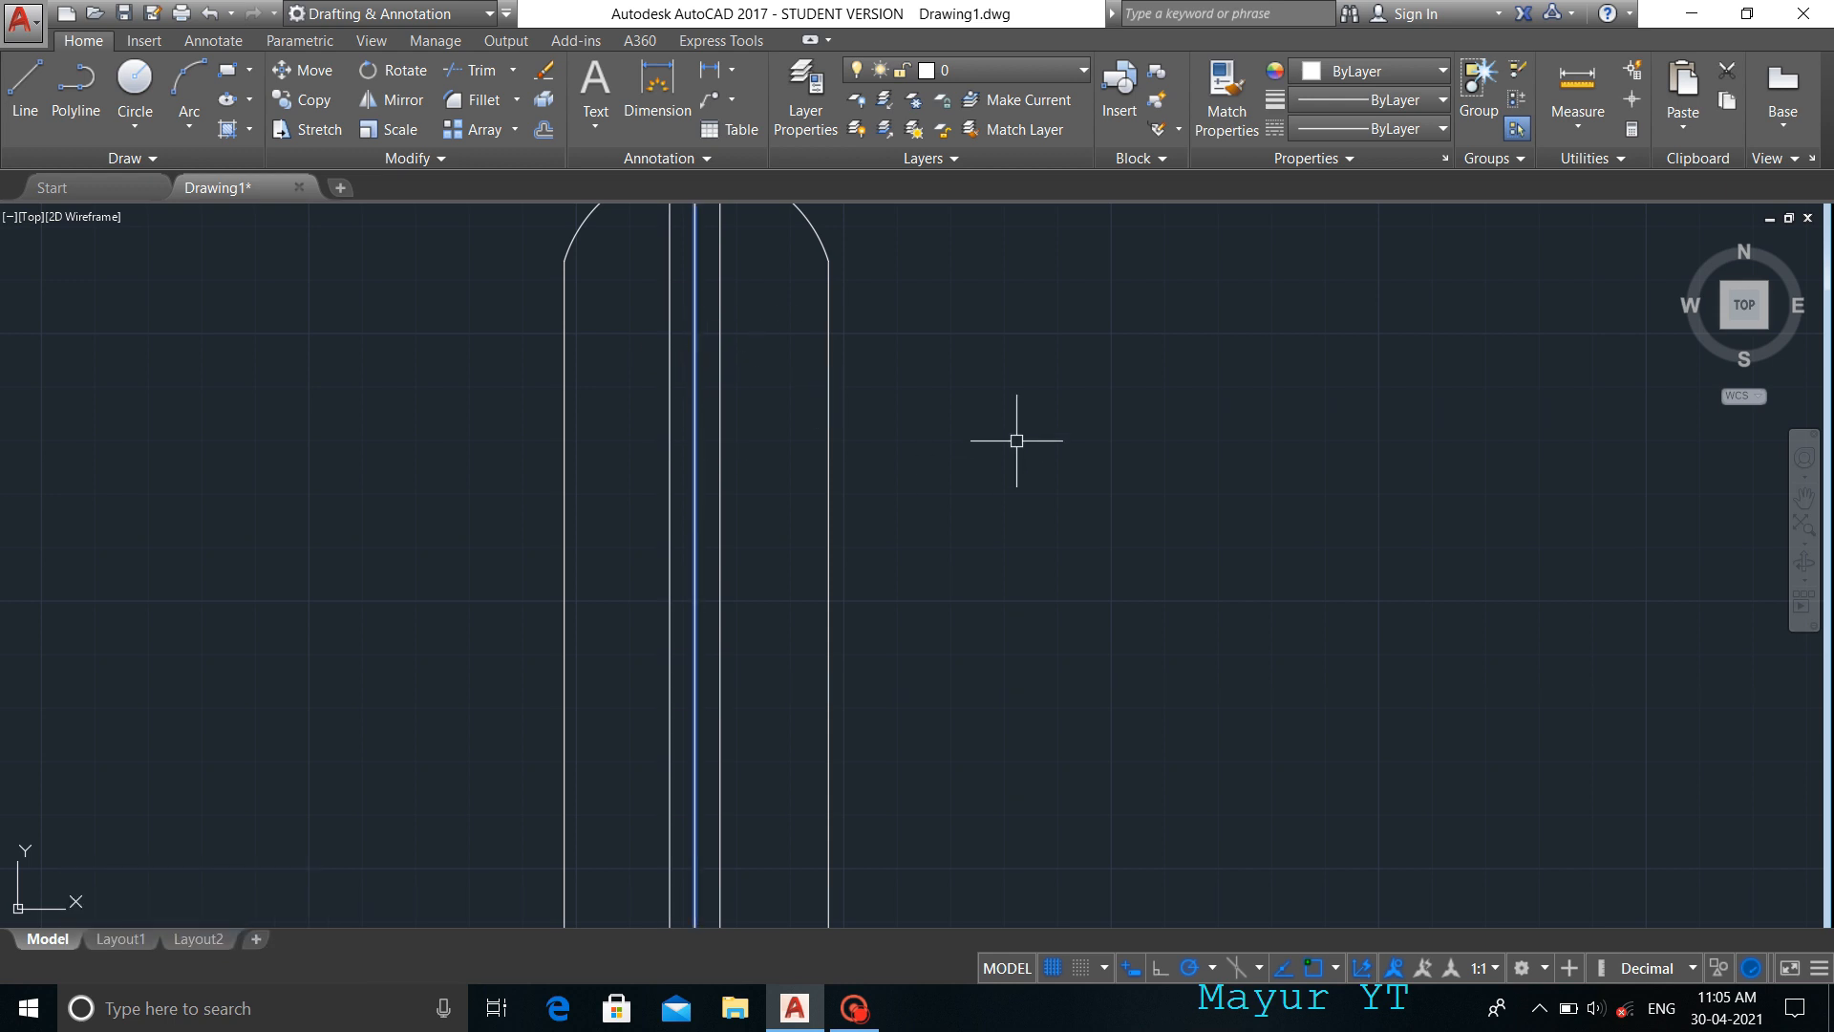
{"action": "key", "text": "Delete"}
- Draw a small arc bulging below the bar's tip, starting at the left inner line's lower end and passing through the right line's end
{"action": "scroll", "coordinate": [1016, 441], "scroll_direction": "down", "scroll_amount": 6}
{"action": "scroll", "coordinate": [1043, 512], "scroll_direction": "up", "scroll_amount": 6}
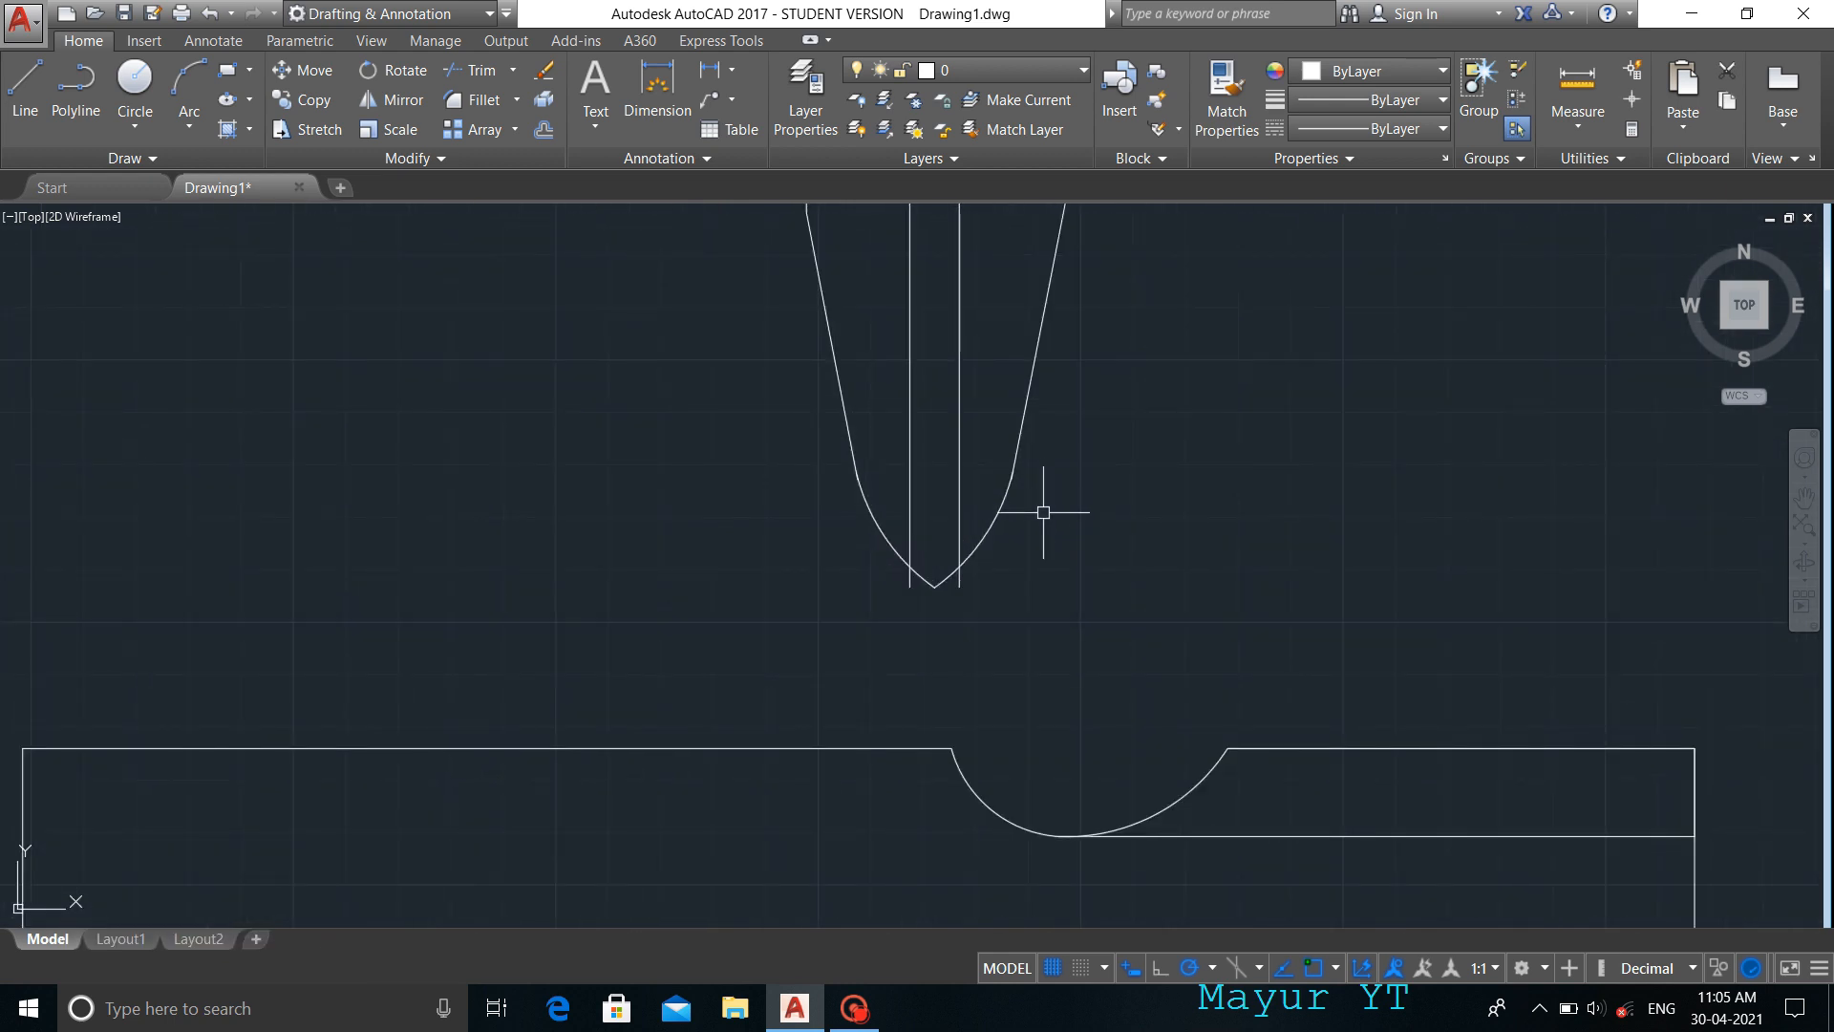
{"action": "type", "text": "ARC"}
{"action": "key", "text": "Return"}
{"action": "left_click", "coordinate": [910, 586]}
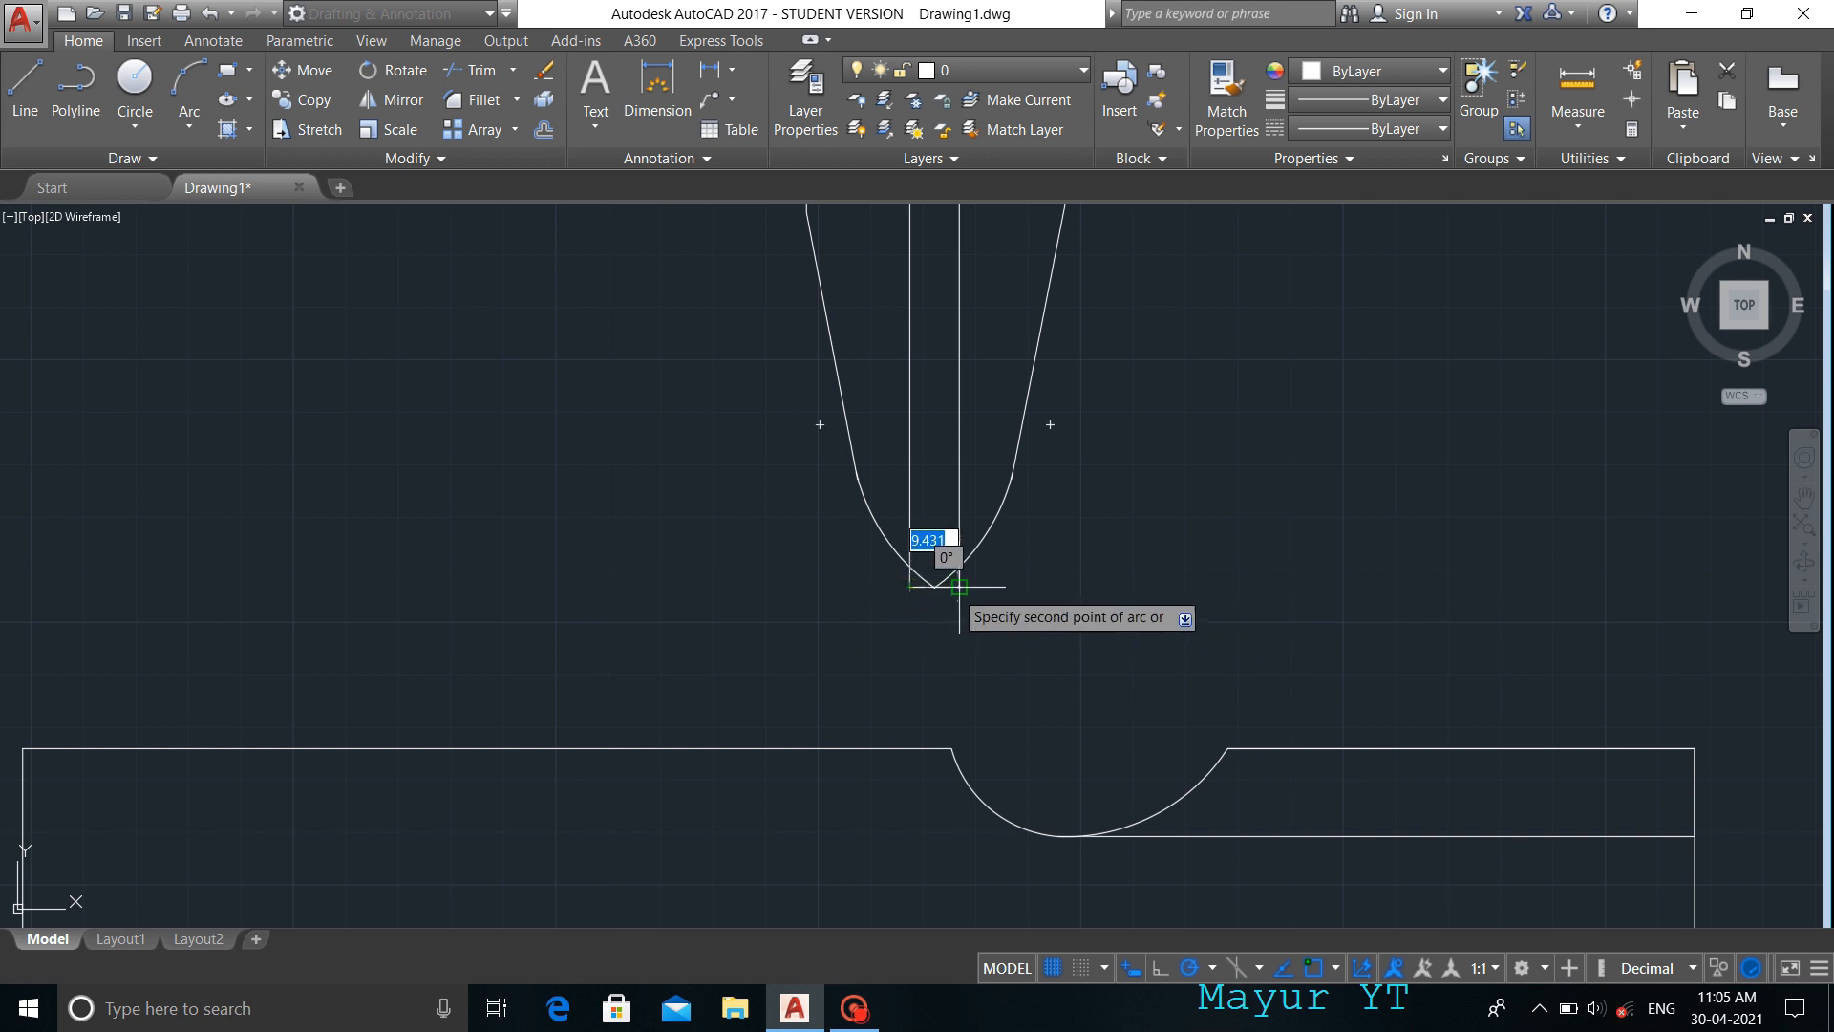
{"action": "key", "text": "Escape"}
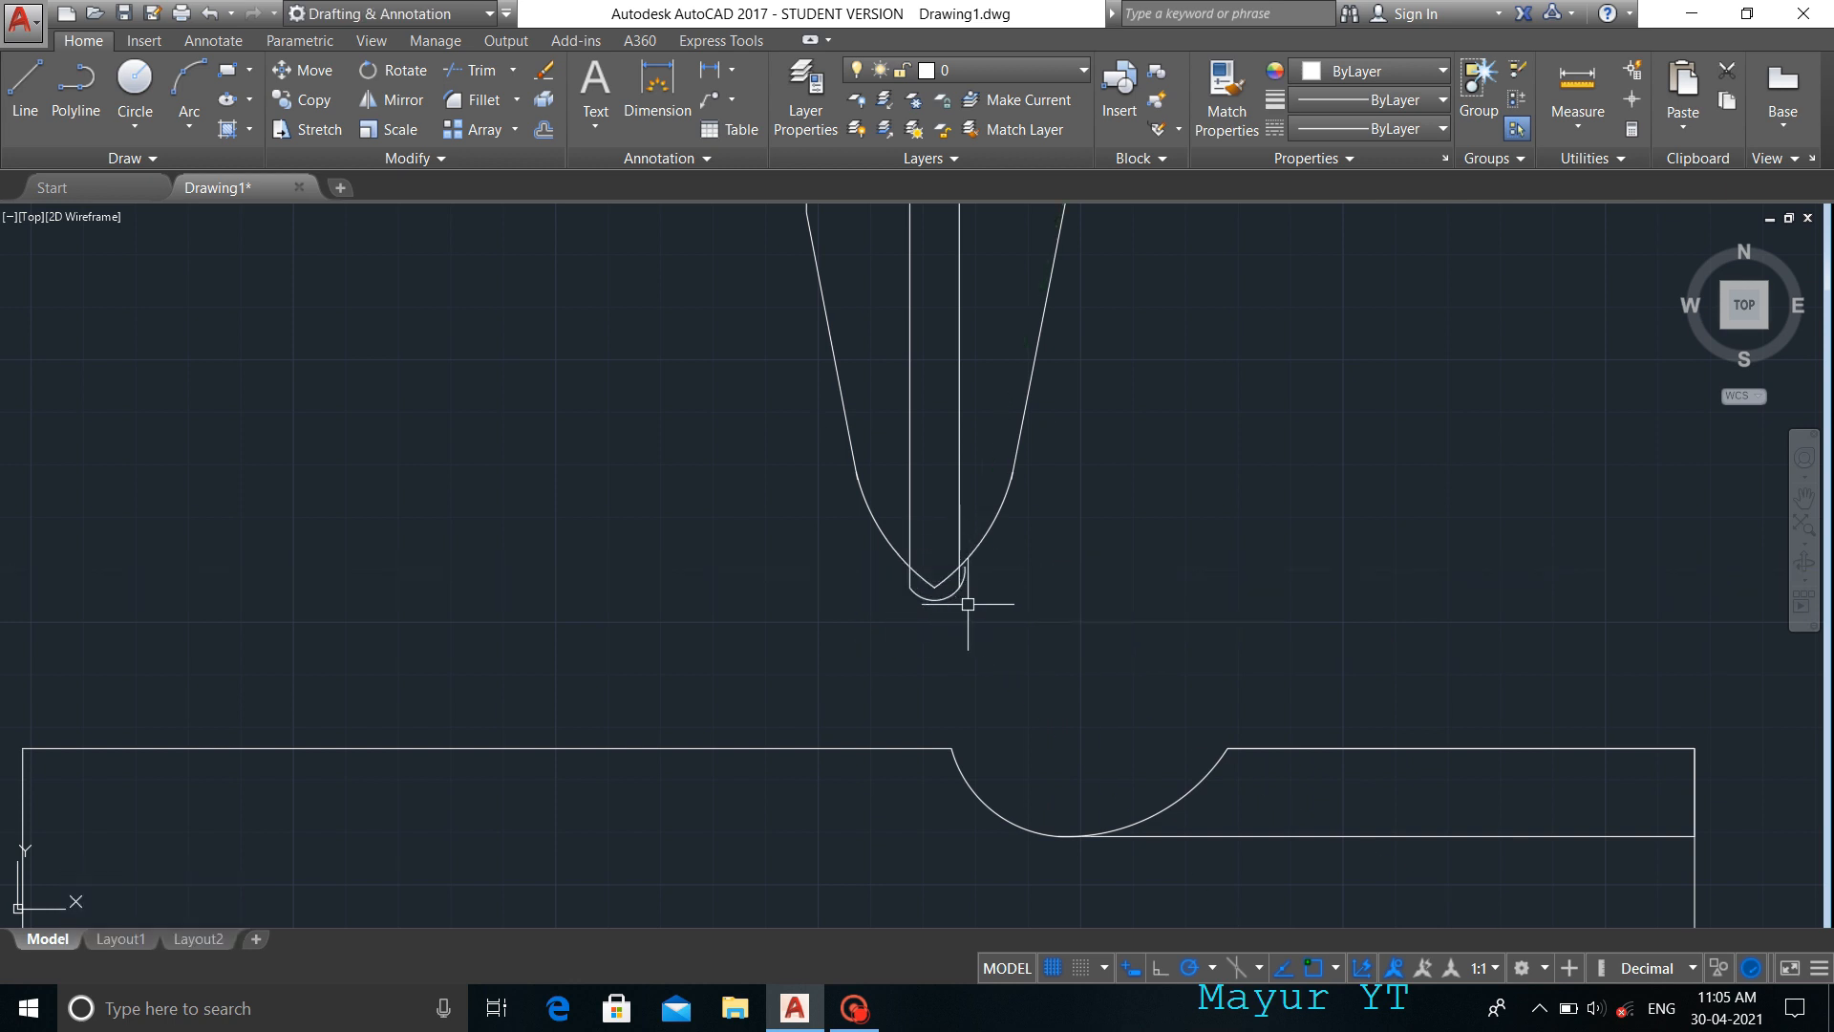
- Trim the small arc's excess beyond the right inner line and the pointed tip between the two inner lines
{"action": "type", "text": "TR"}
{"action": "key", "text": "Return"}
{"action": "key", "text": "Return"}
{"action": "left_click", "coordinate": [964, 577]}
{"action": "left_click", "coordinate": [941, 581]}
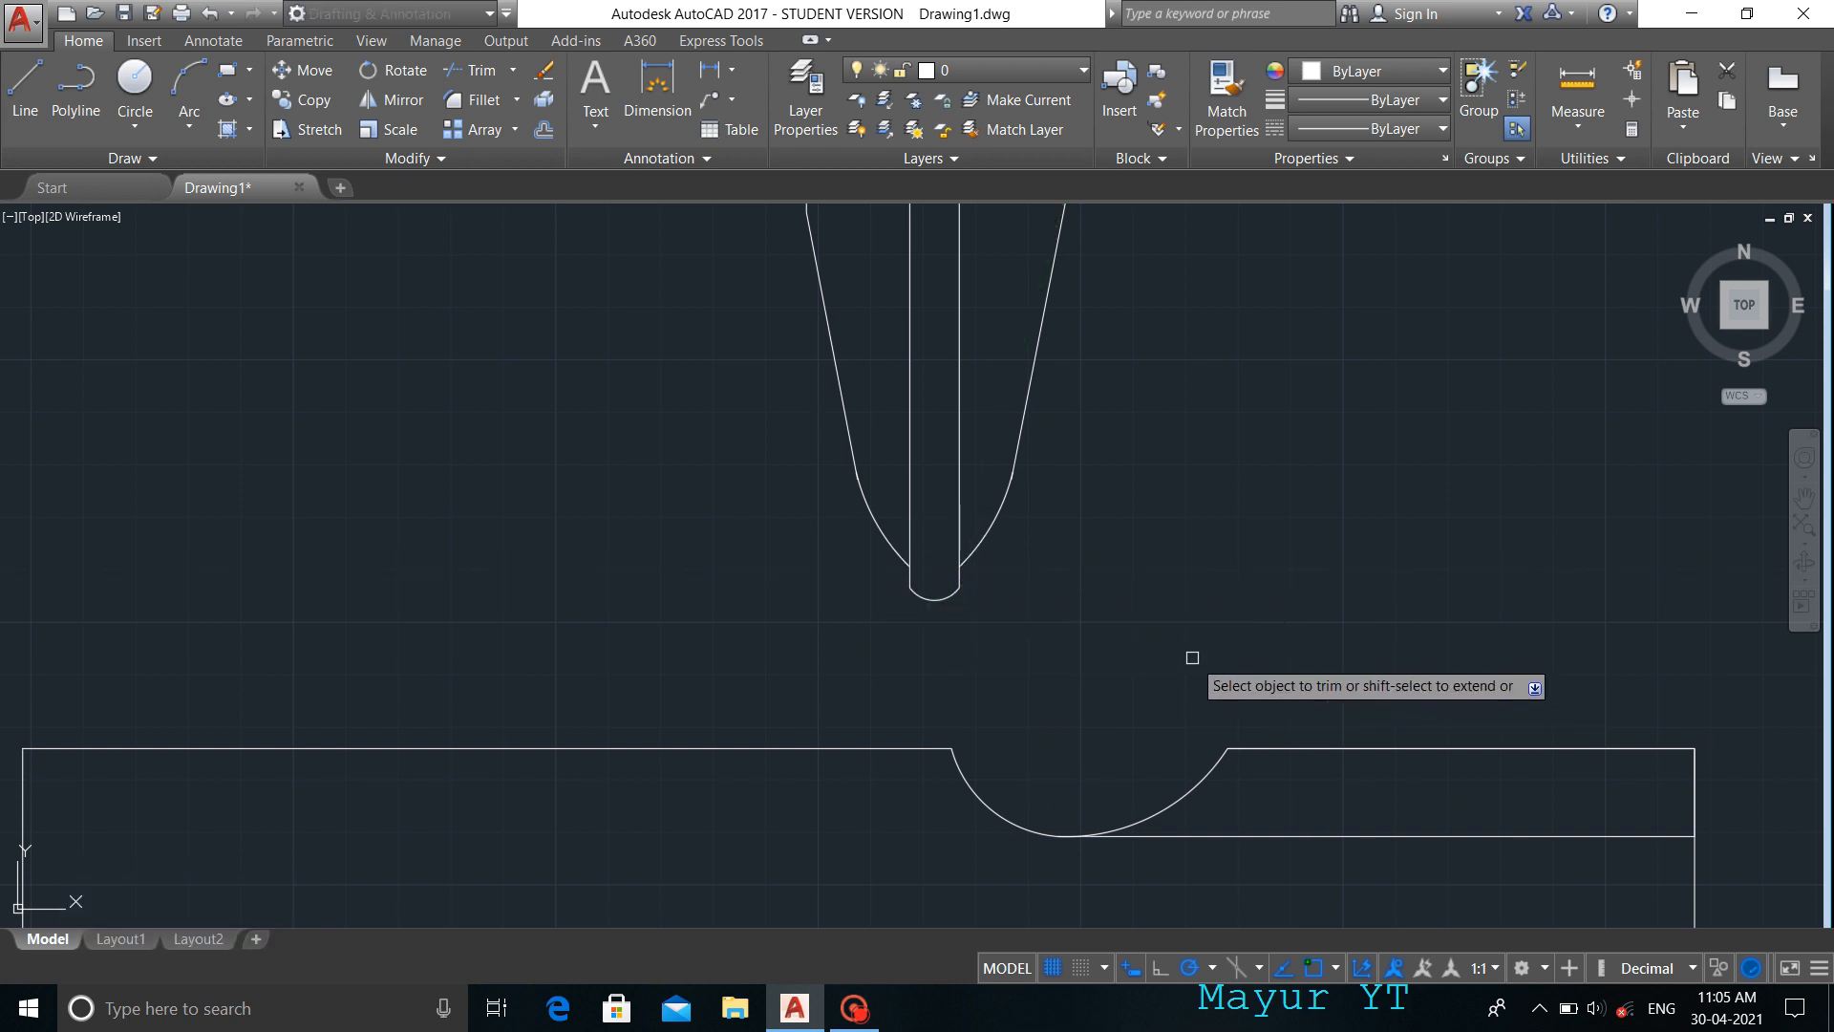
{"action": "key", "text": "Escape"}
- Draw a spline across the bar's upper part from its left side to its right side, sloping down at the right end
{"action": "scroll", "coordinate": [1127, 655], "scroll_direction": "down", "scroll_amount": 8}
{"action": "scroll", "coordinate": [1176, 497], "scroll_direction": "up", "scroll_amount": 2}
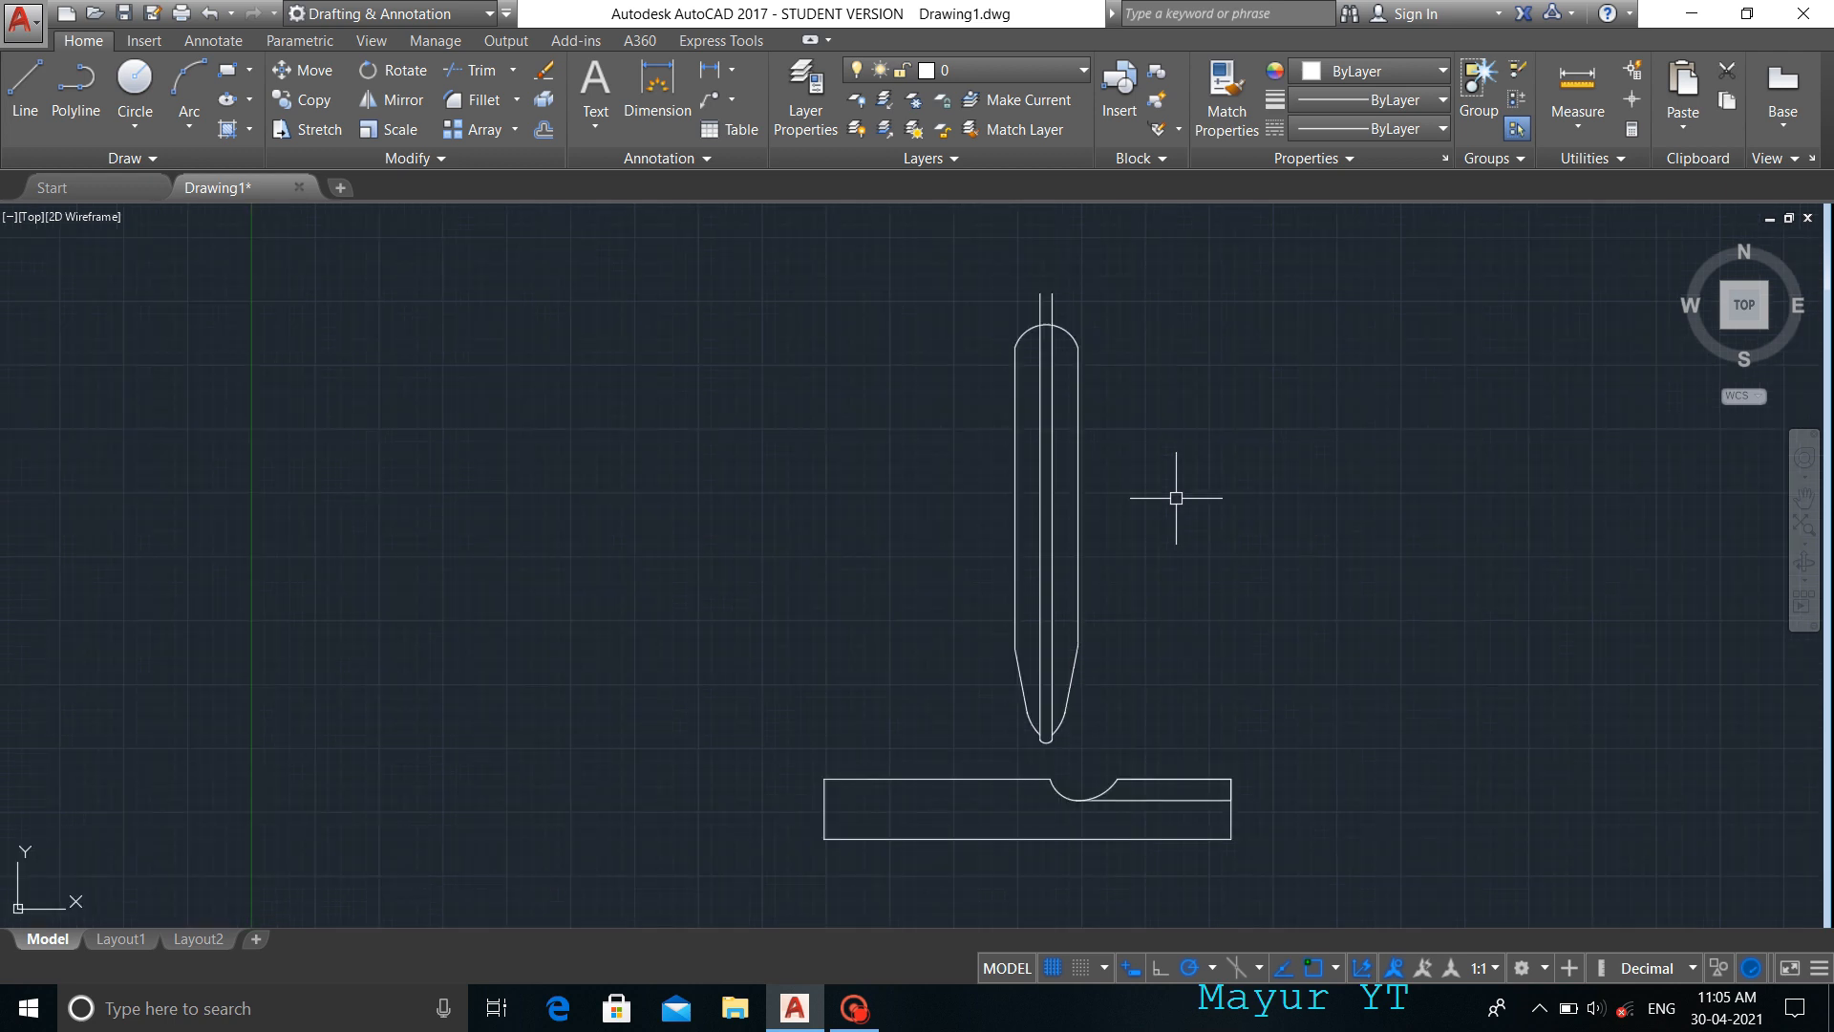
{"action": "key", "text": "Escape"}
{"action": "key", "text": "Escape"}
{"action": "left_click", "coordinate": [115, 160]}
{"action": "left_click", "coordinate": [19, 186]}
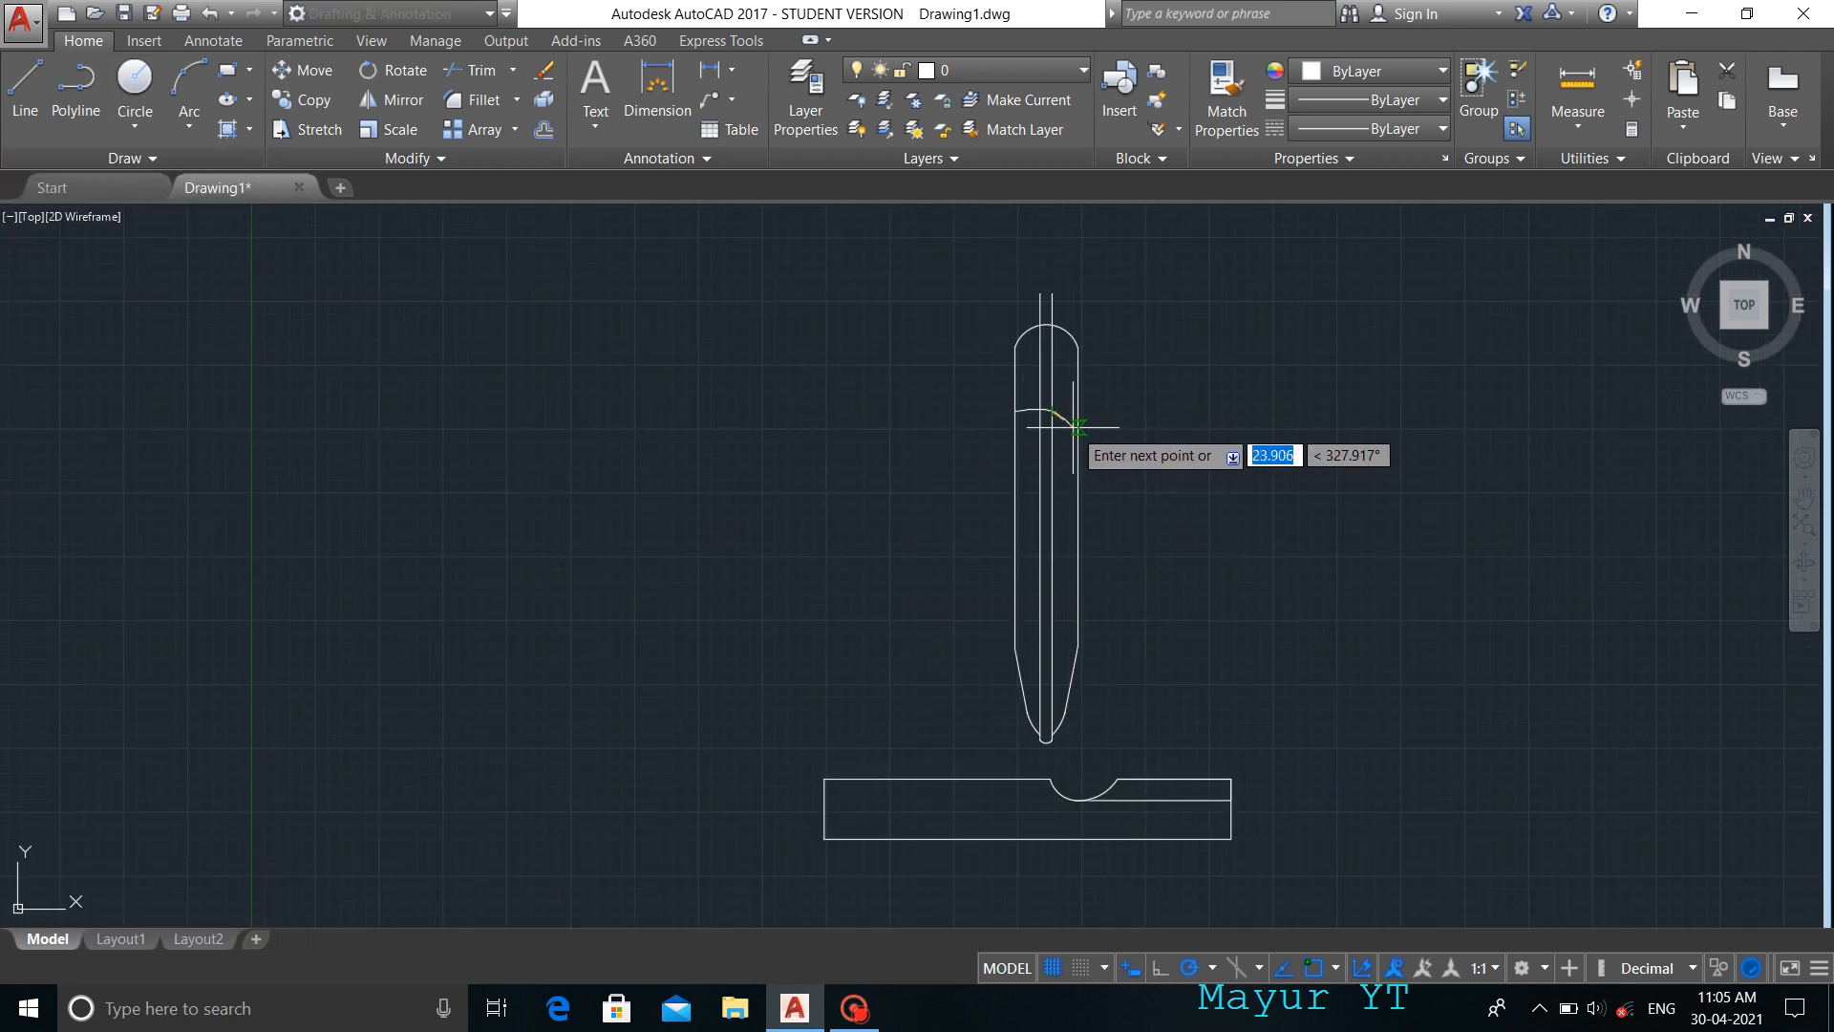
{"action": "key", "text": "Return"}
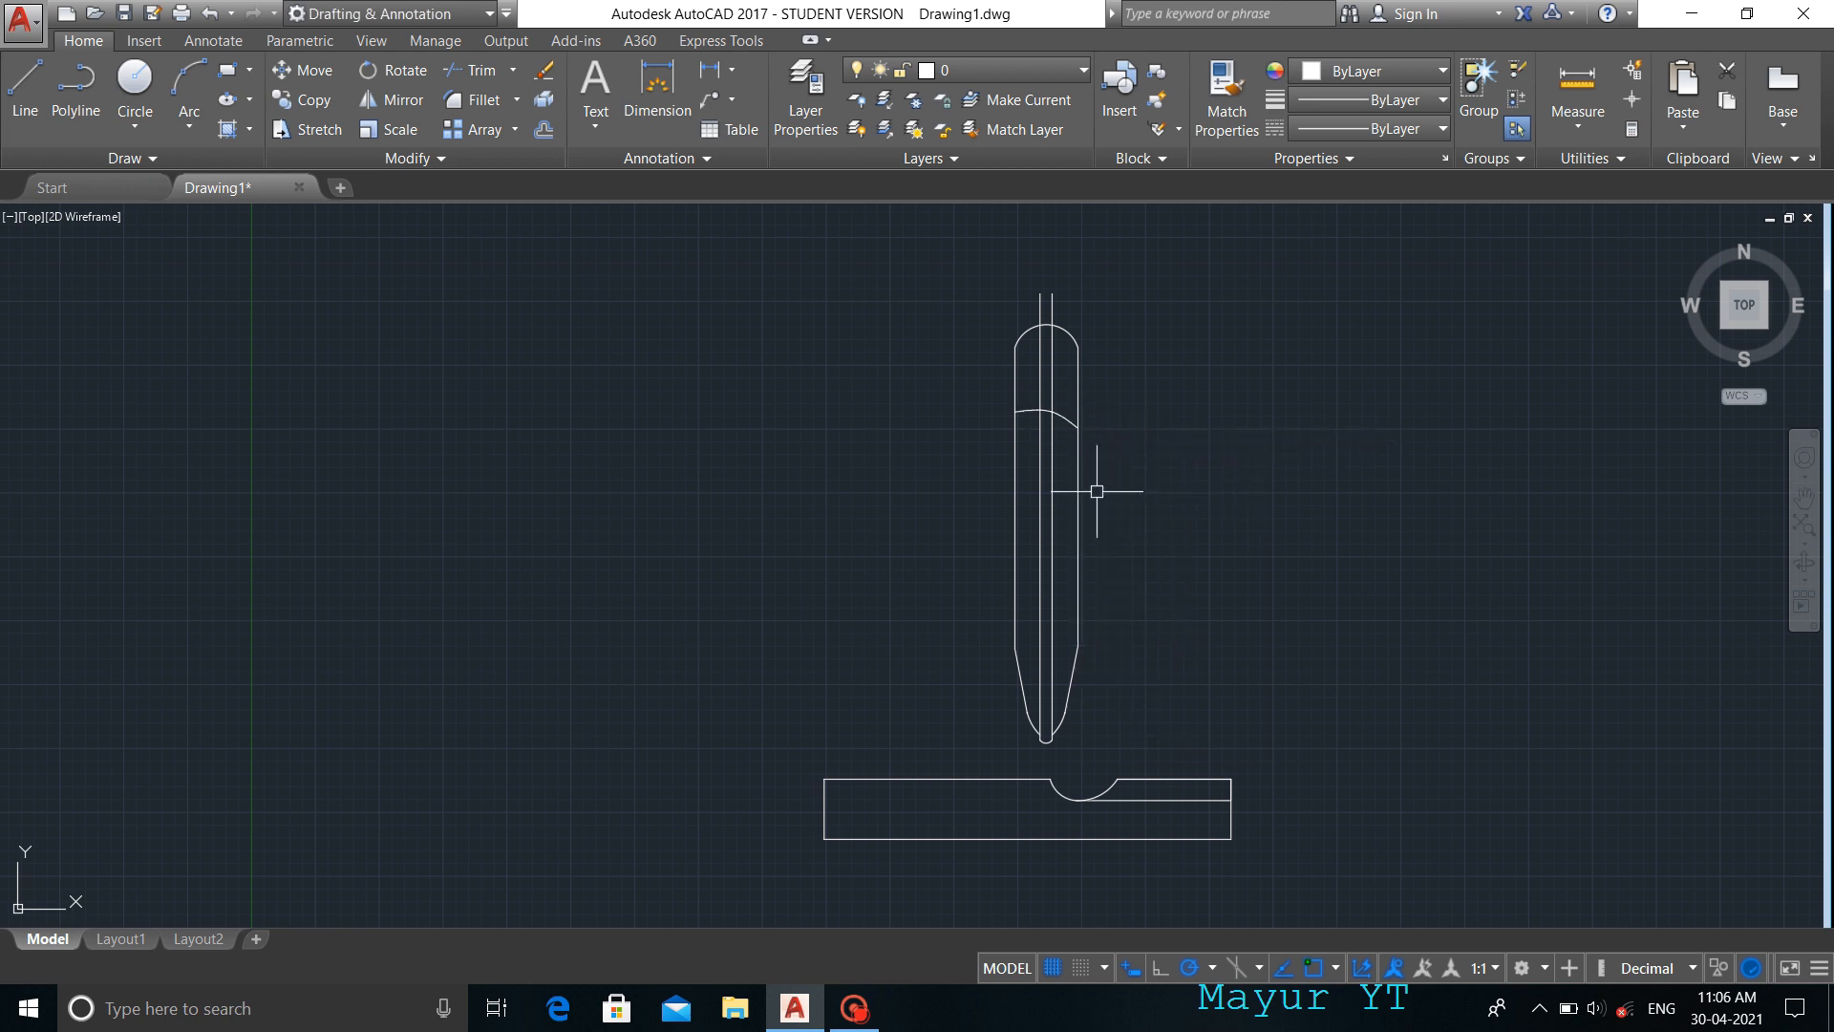
- Draw a second spline across the bar above its tapered end, curving up to the right side
{"action": "key", "text": "space"}
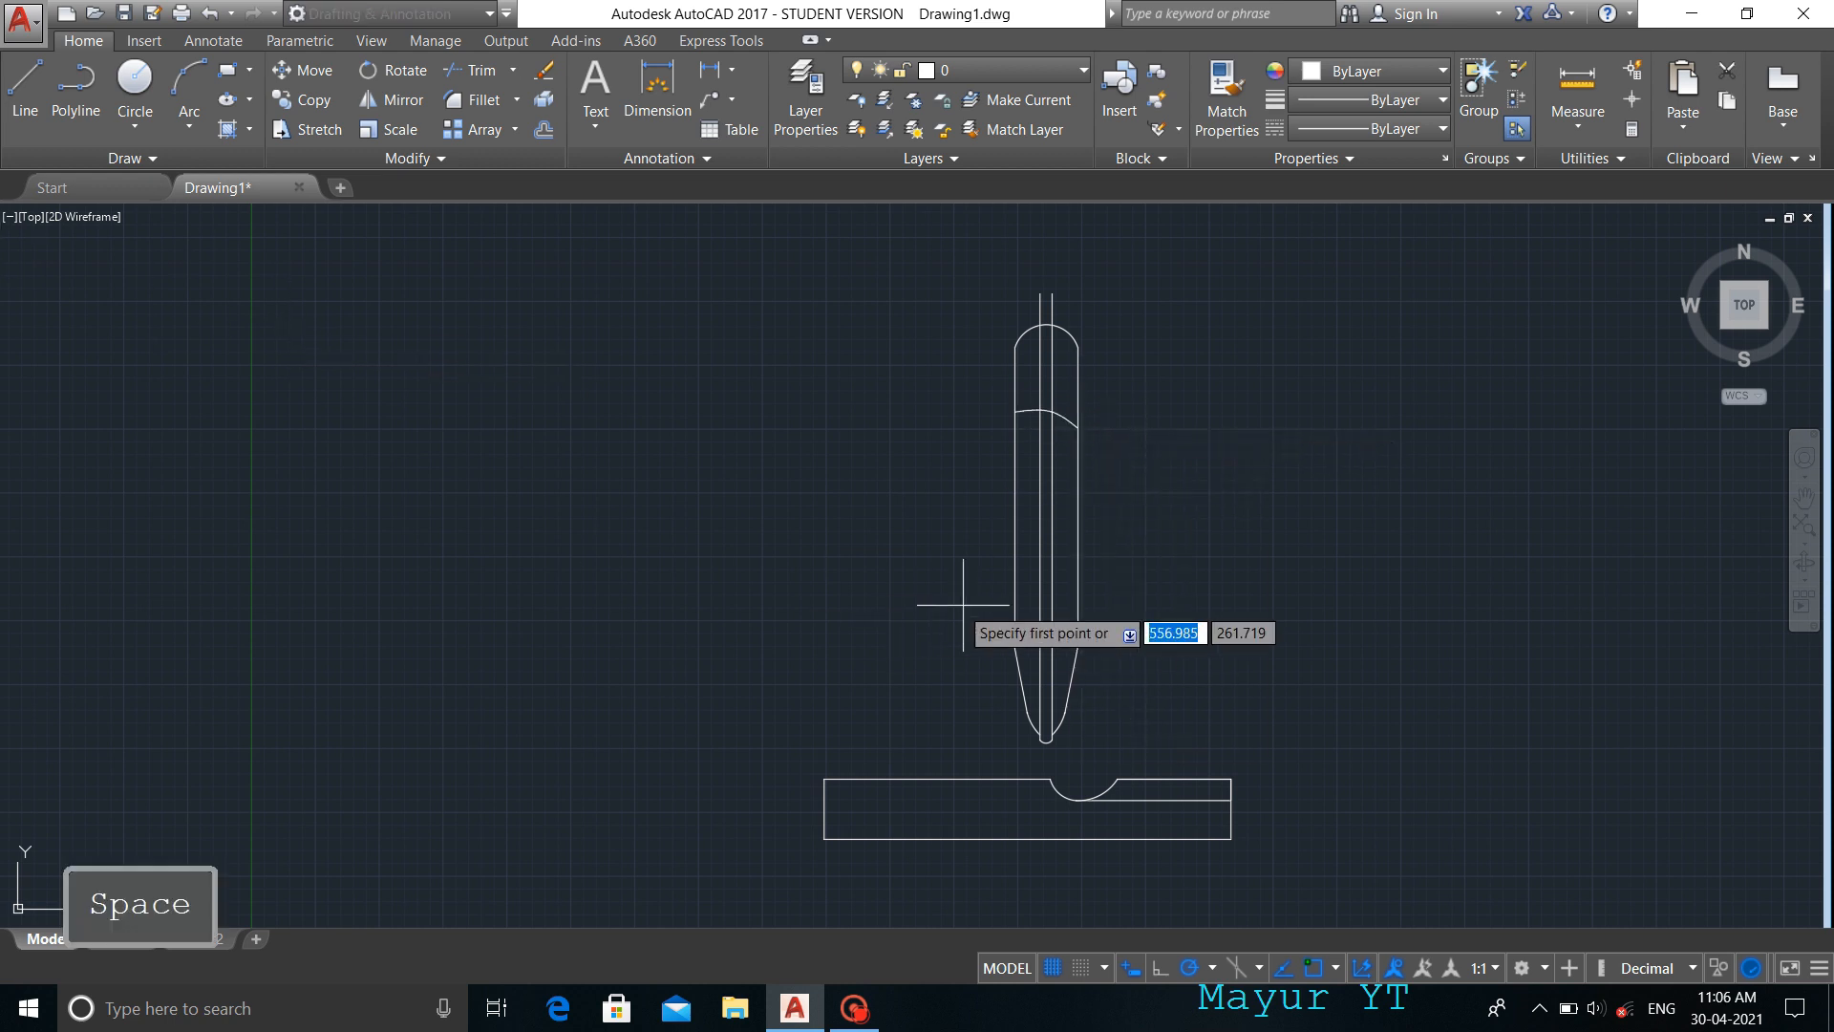
{"action": "left_click", "coordinate": [1015, 597]}
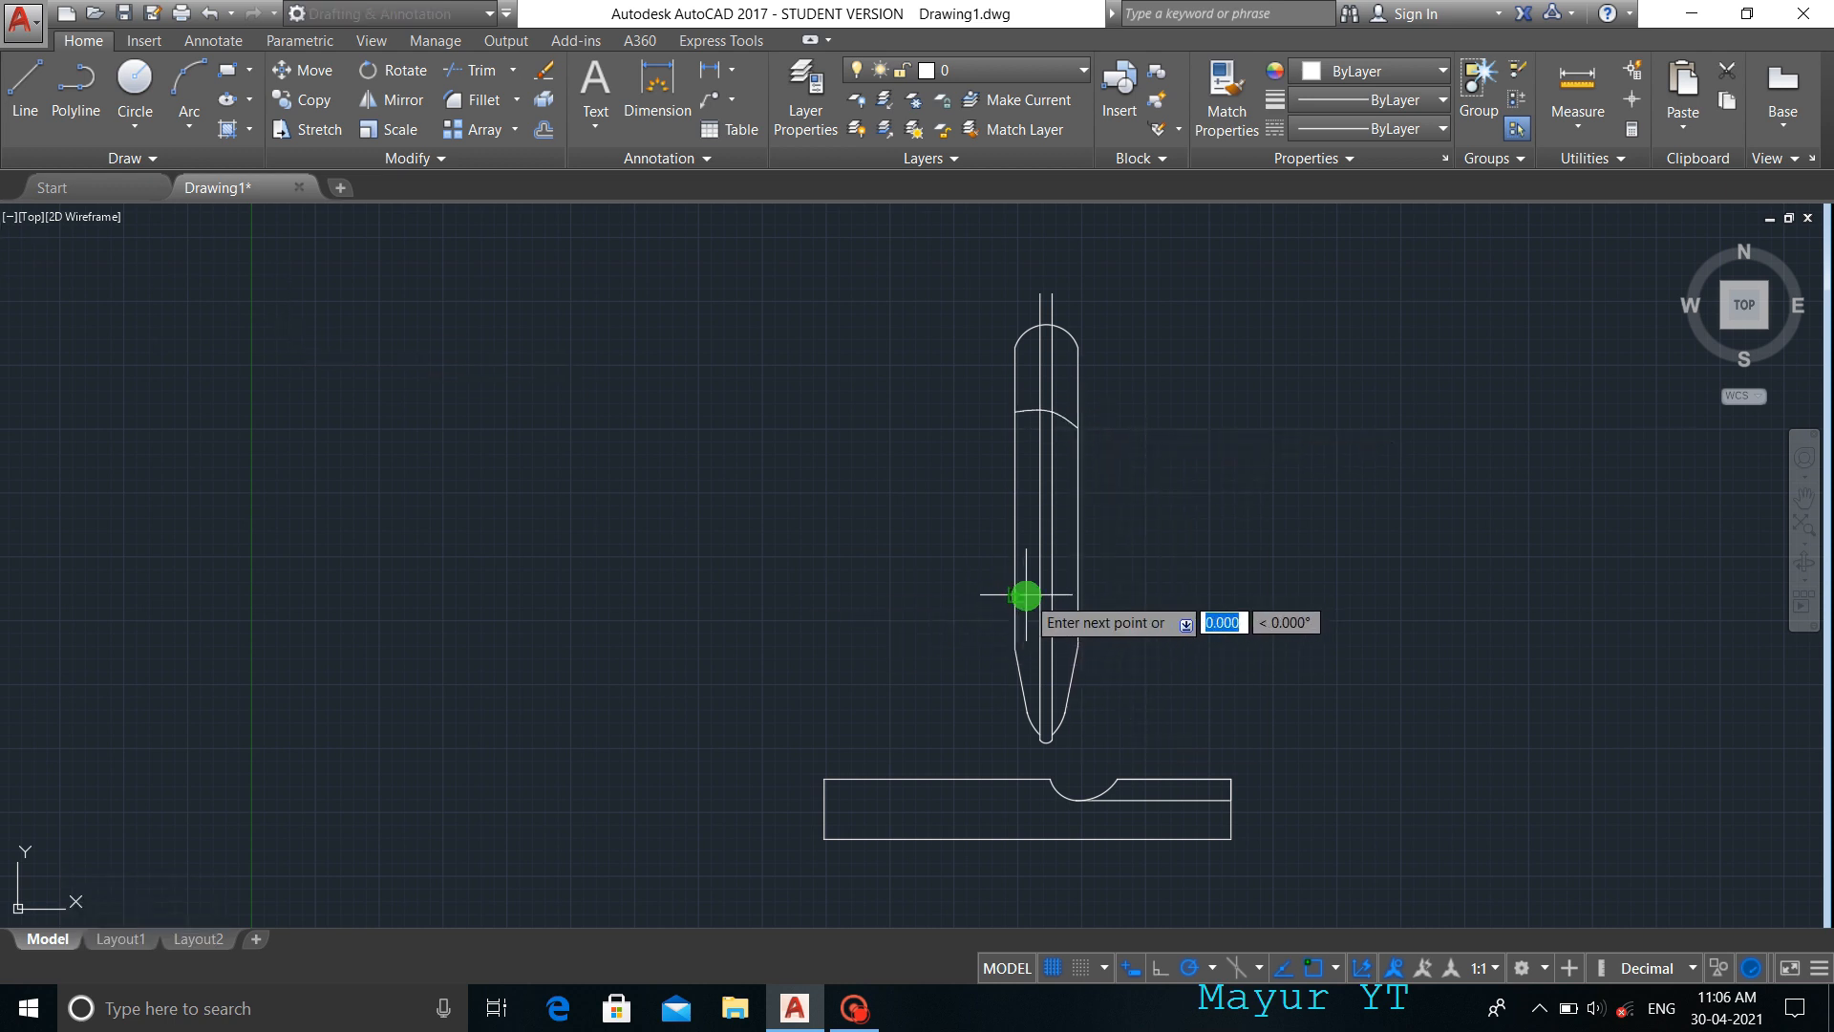
{"action": "right_click", "coordinate": [1068, 565]}
{"action": "left_click", "coordinate": [1122, 579]}
- Trim the lower spline's overhang outside the bar's left side
{"action": "scroll", "coordinate": [1078, 570], "scroll_direction": "up", "scroll_amount": 9}
{"action": "type", "text": "tr"}
{"action": "key", "text": "Return"}
{"action": "key", "text": "Return"}
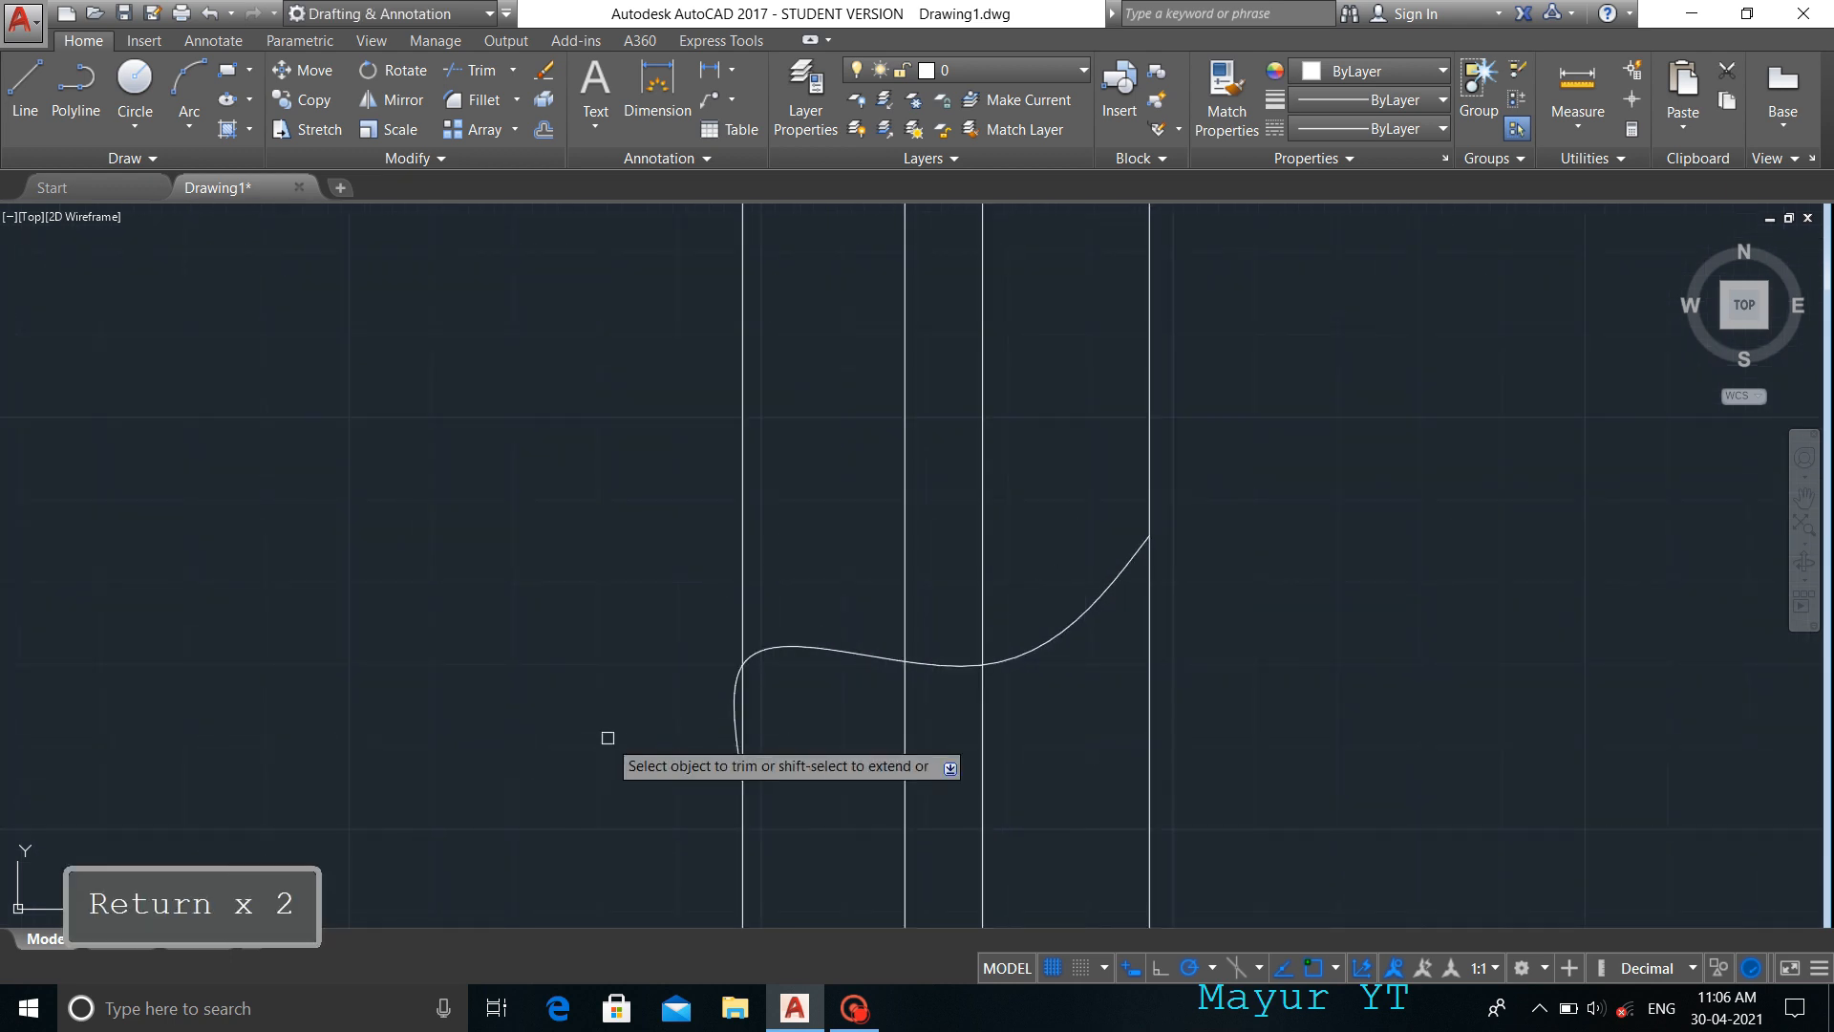
{"action": "left_click", "coordinate": [732, 720]}
{"action": "key", "text": "Escape"}
{"action": "scroll", "coordinate": [737, 741], "scroll_direction": "down", "scroll_amount": 6}
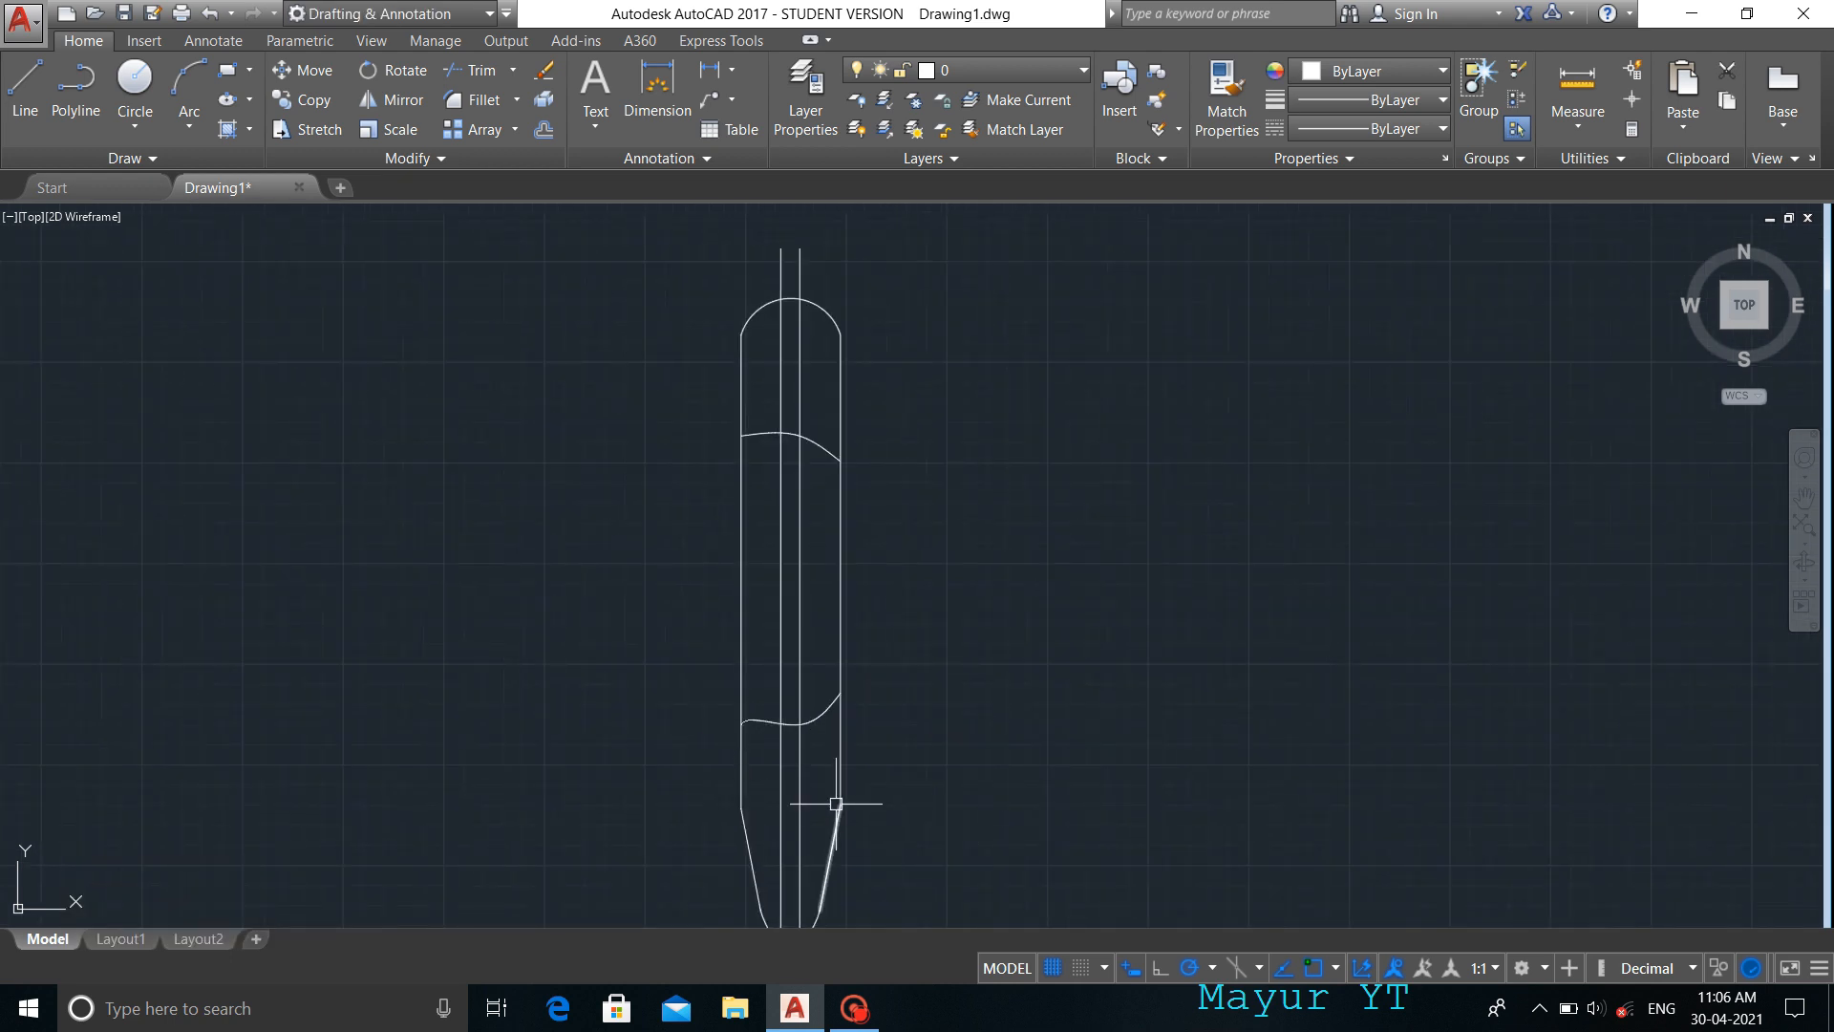
- Trim the part of the dome arc between the two inner vertical lines
{"action": "scroll", "coordinate": [1047, 734], "scroll_direction": "down", "scroll_amount": 3}
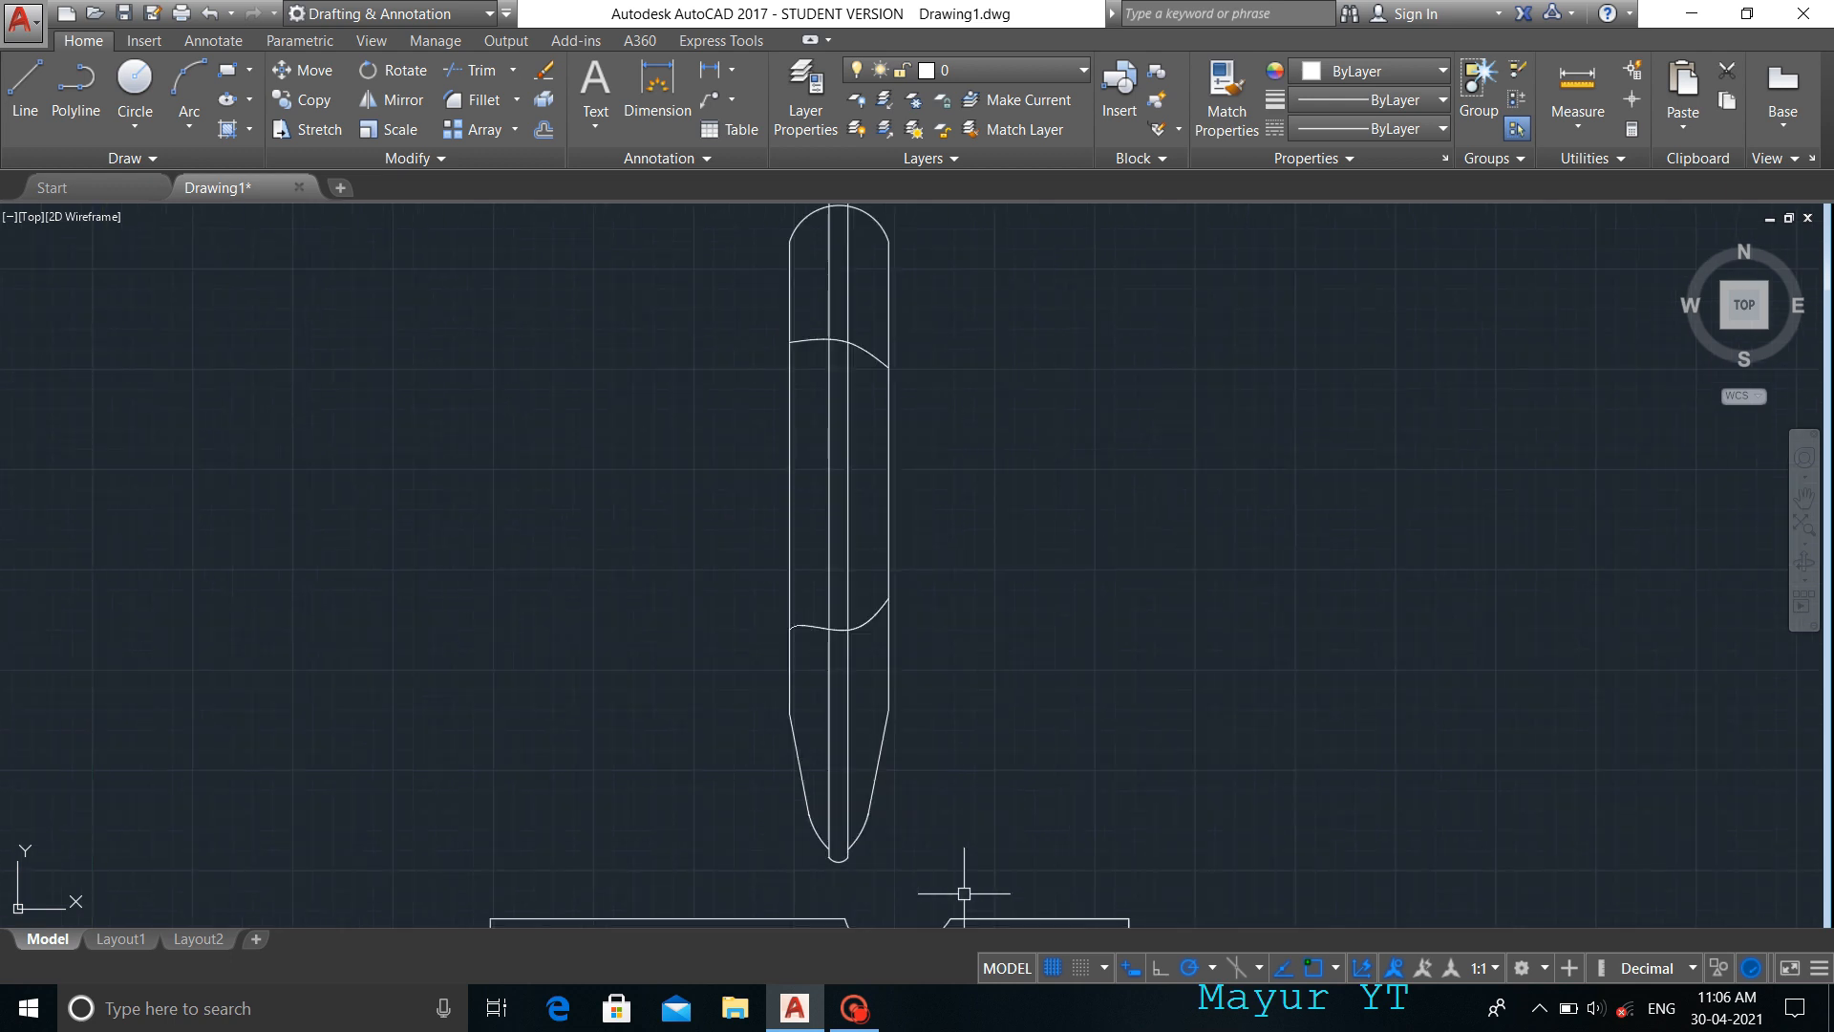
{"action": "middle_click_drag", "start_coordinate": [1011, 717], "coordinate": [1068, 602]}
{"action": "key", "text": "Return"}
{"action": "key", "text": "Return"}
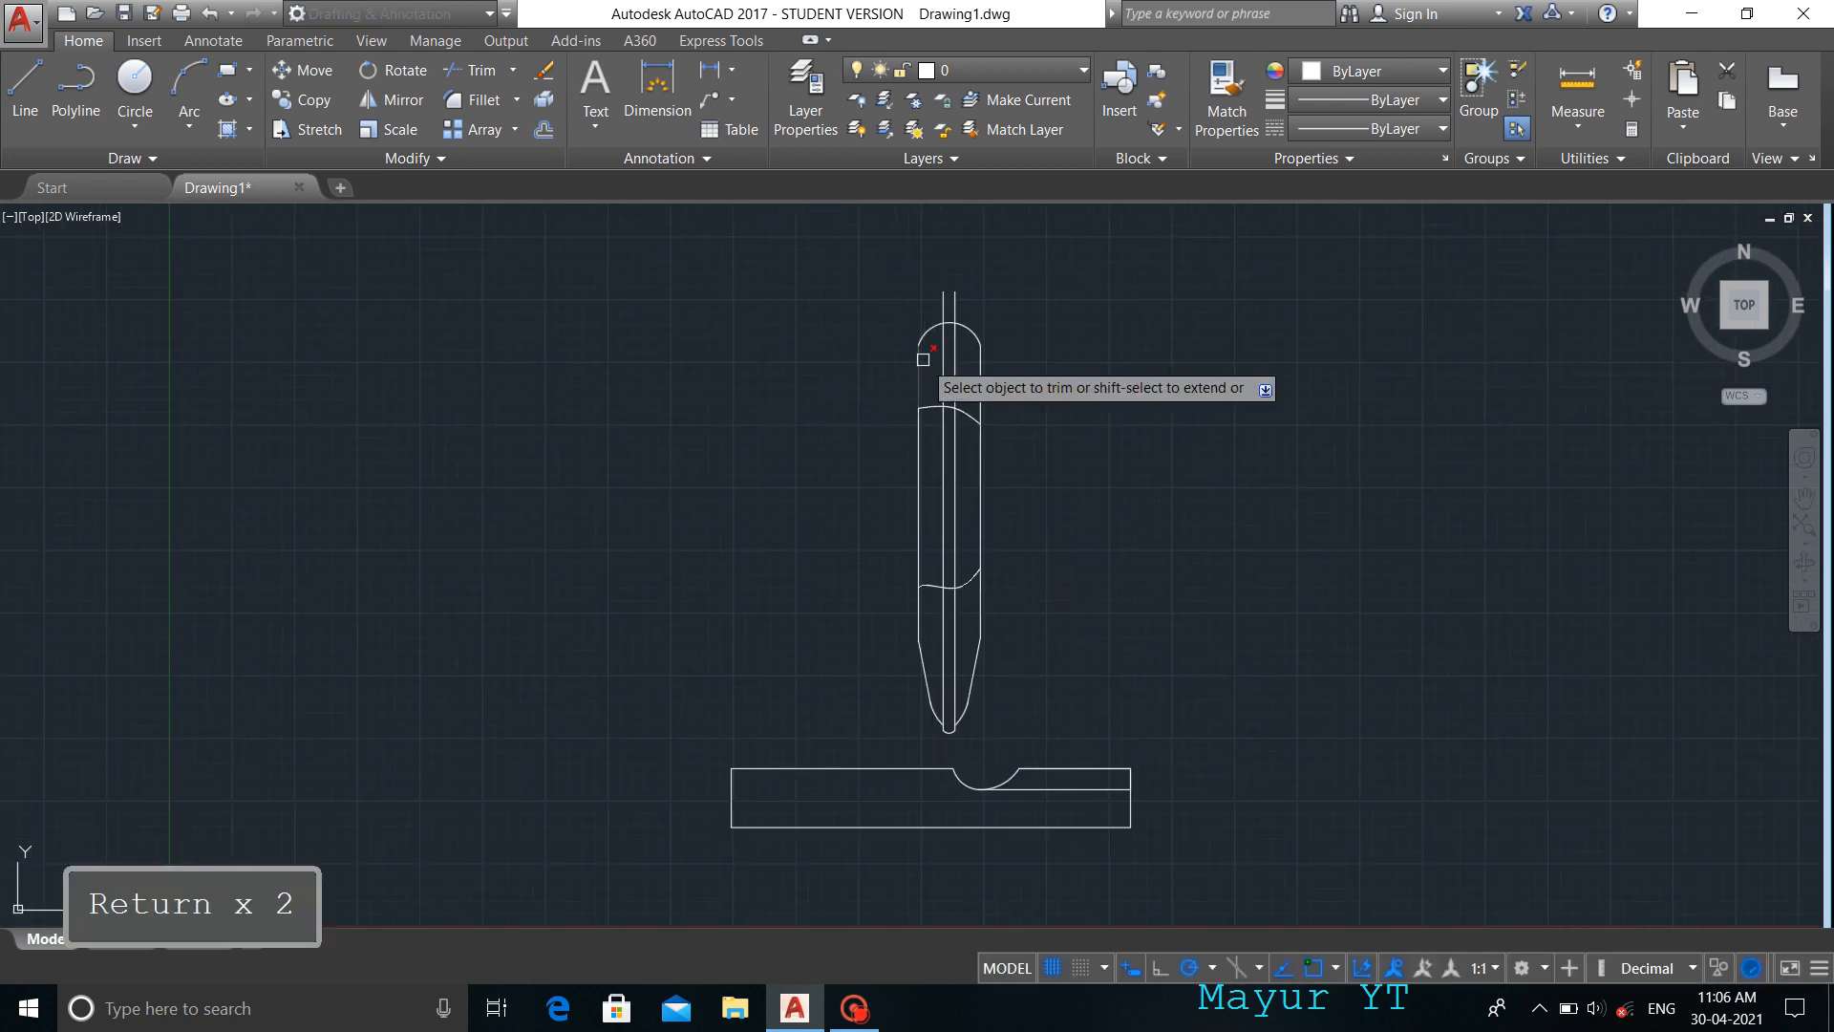
{"action": "scroll", "coordinate": [949, 336], "scroll_direction": "up", "scroll_amount": 6}
{"action": "left_click", "coordinate": [950, 283]}
{"action": "scroll", "coordinate": [1158, 371], "scroll_direction": "down", "scroll_amount": 2}
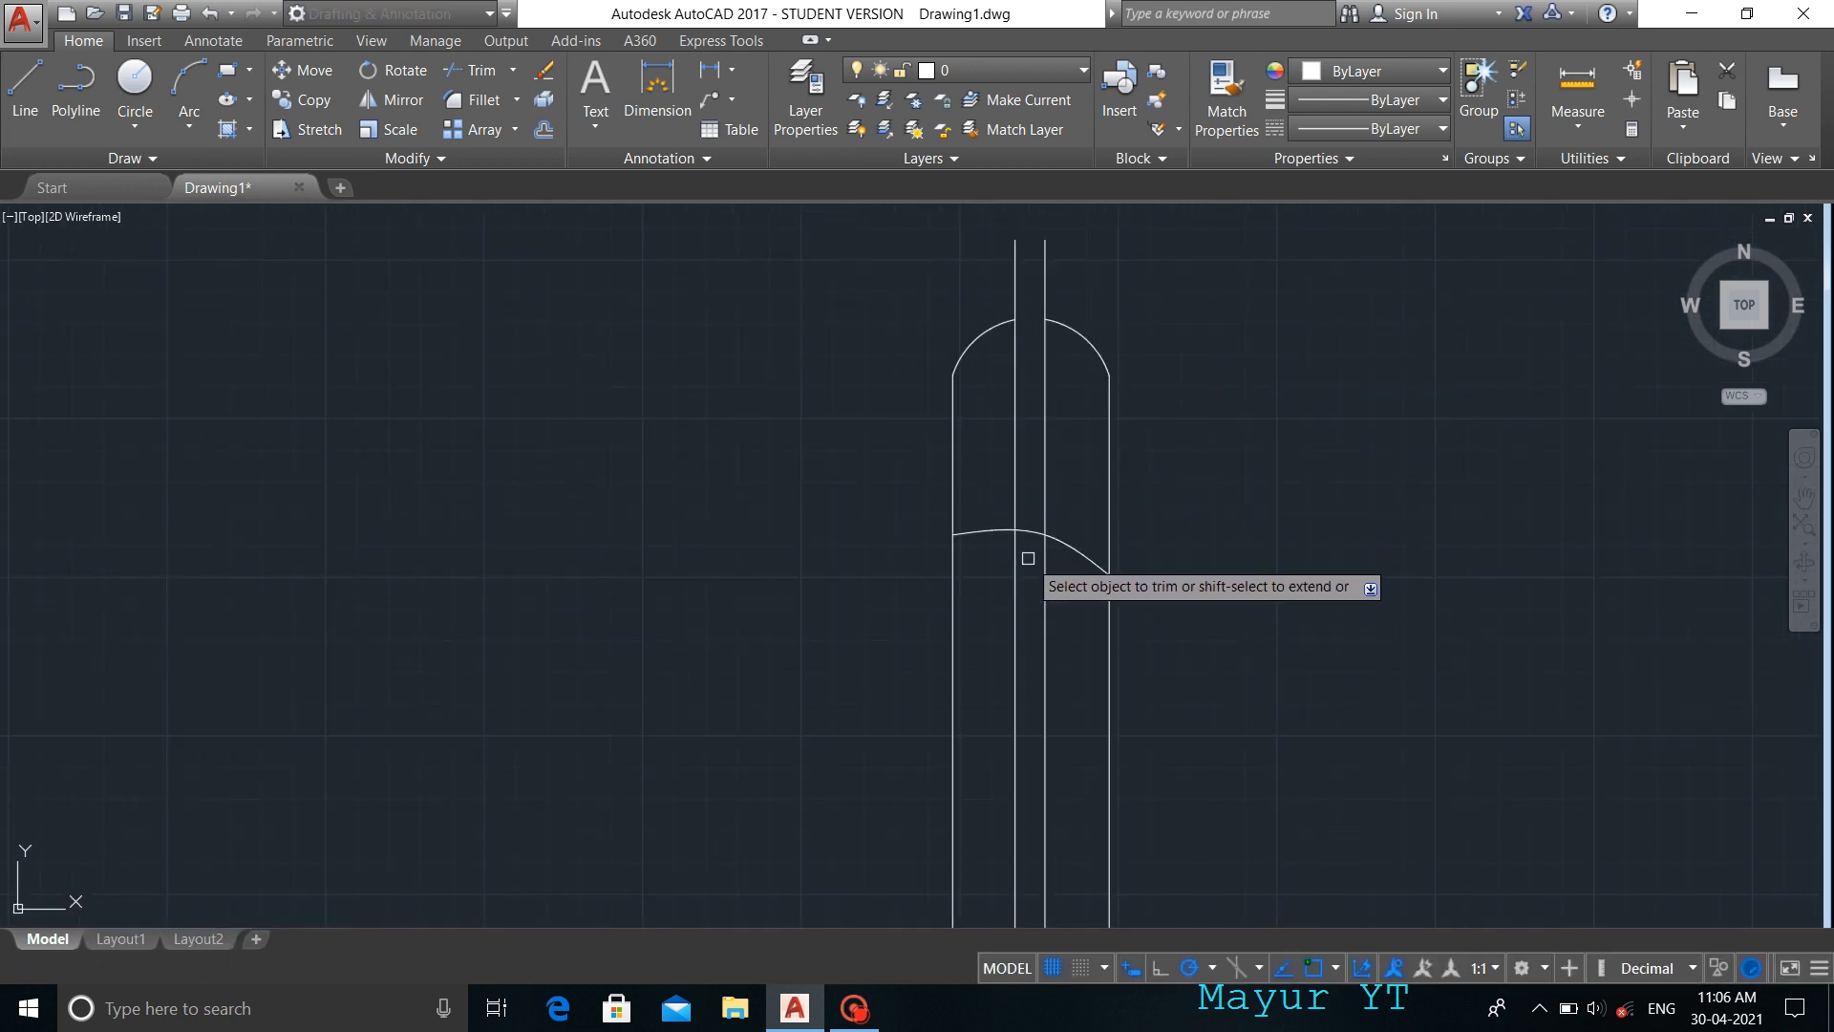
{"action": "scroll", "coordinate": [1049, 629], "scroll_direction": "down", "scroll_amount": 4}
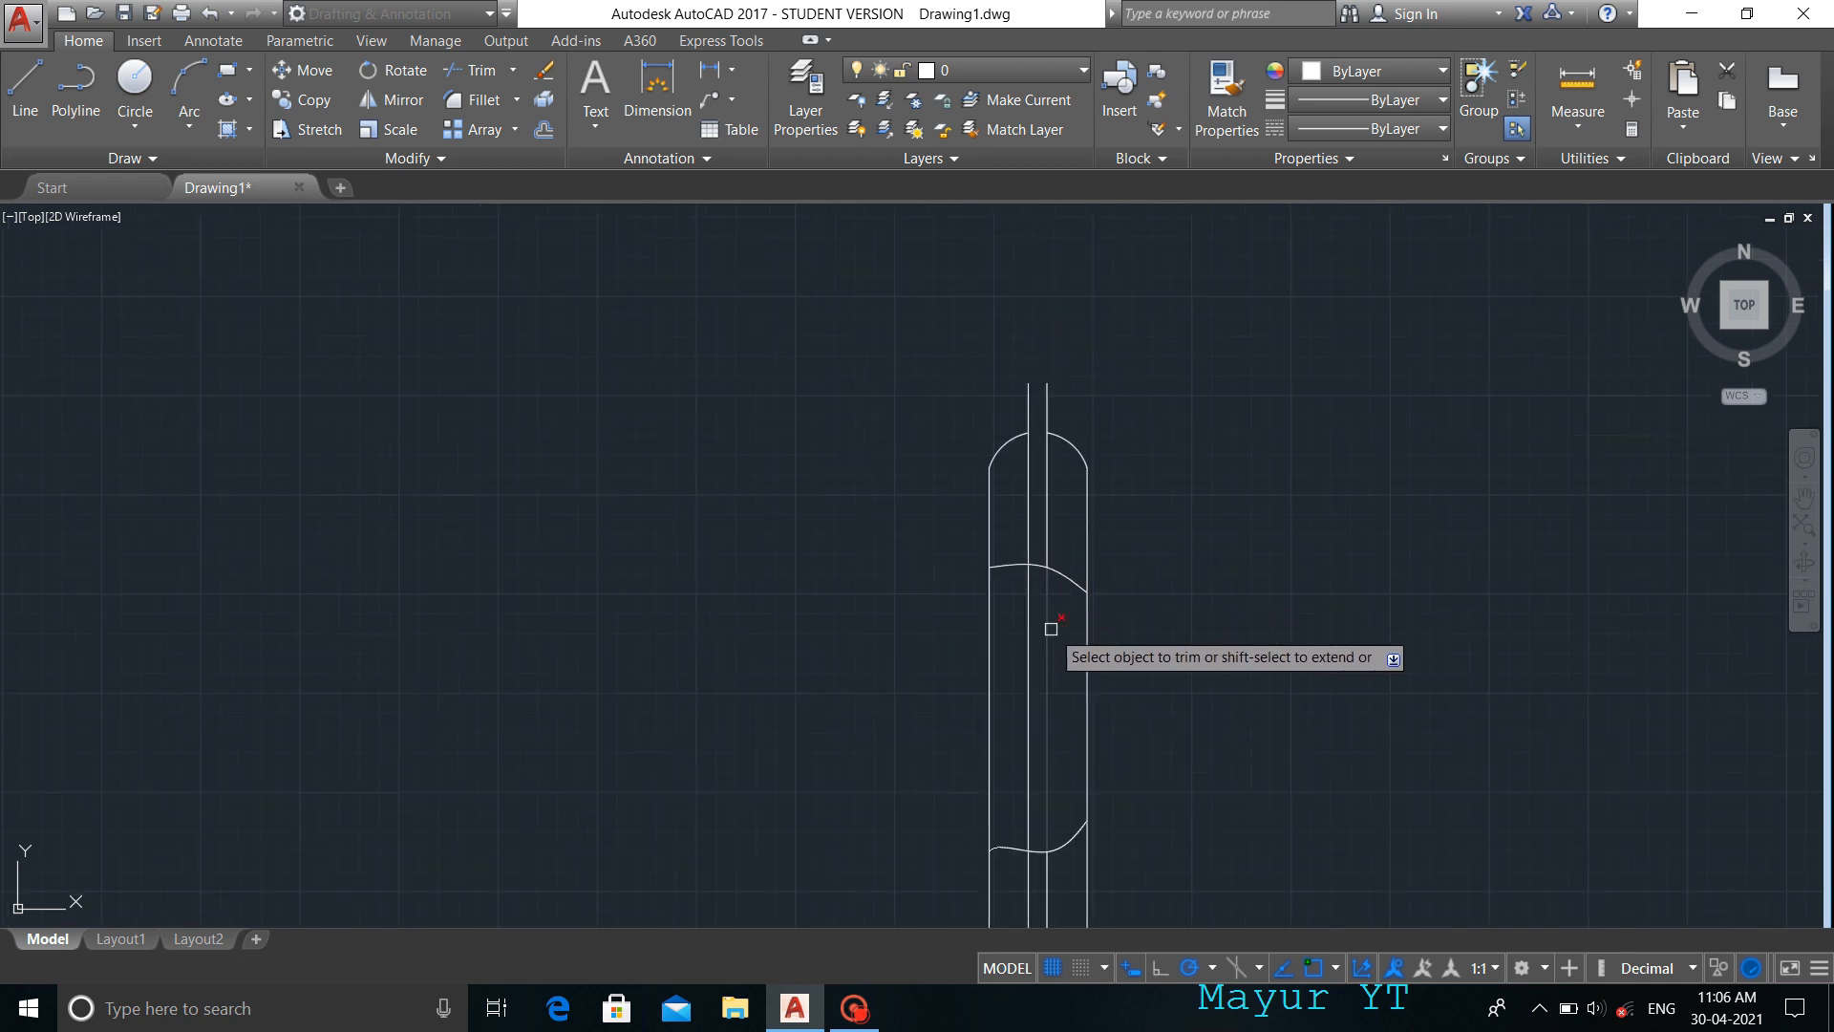
{"action": "key", "text": "Escape"}
{"action": "middle_click_drag", "start_coordinate": [1136, 786], "coordinate": [1138, 594]}
{"action": "key", "text": "Escape"}
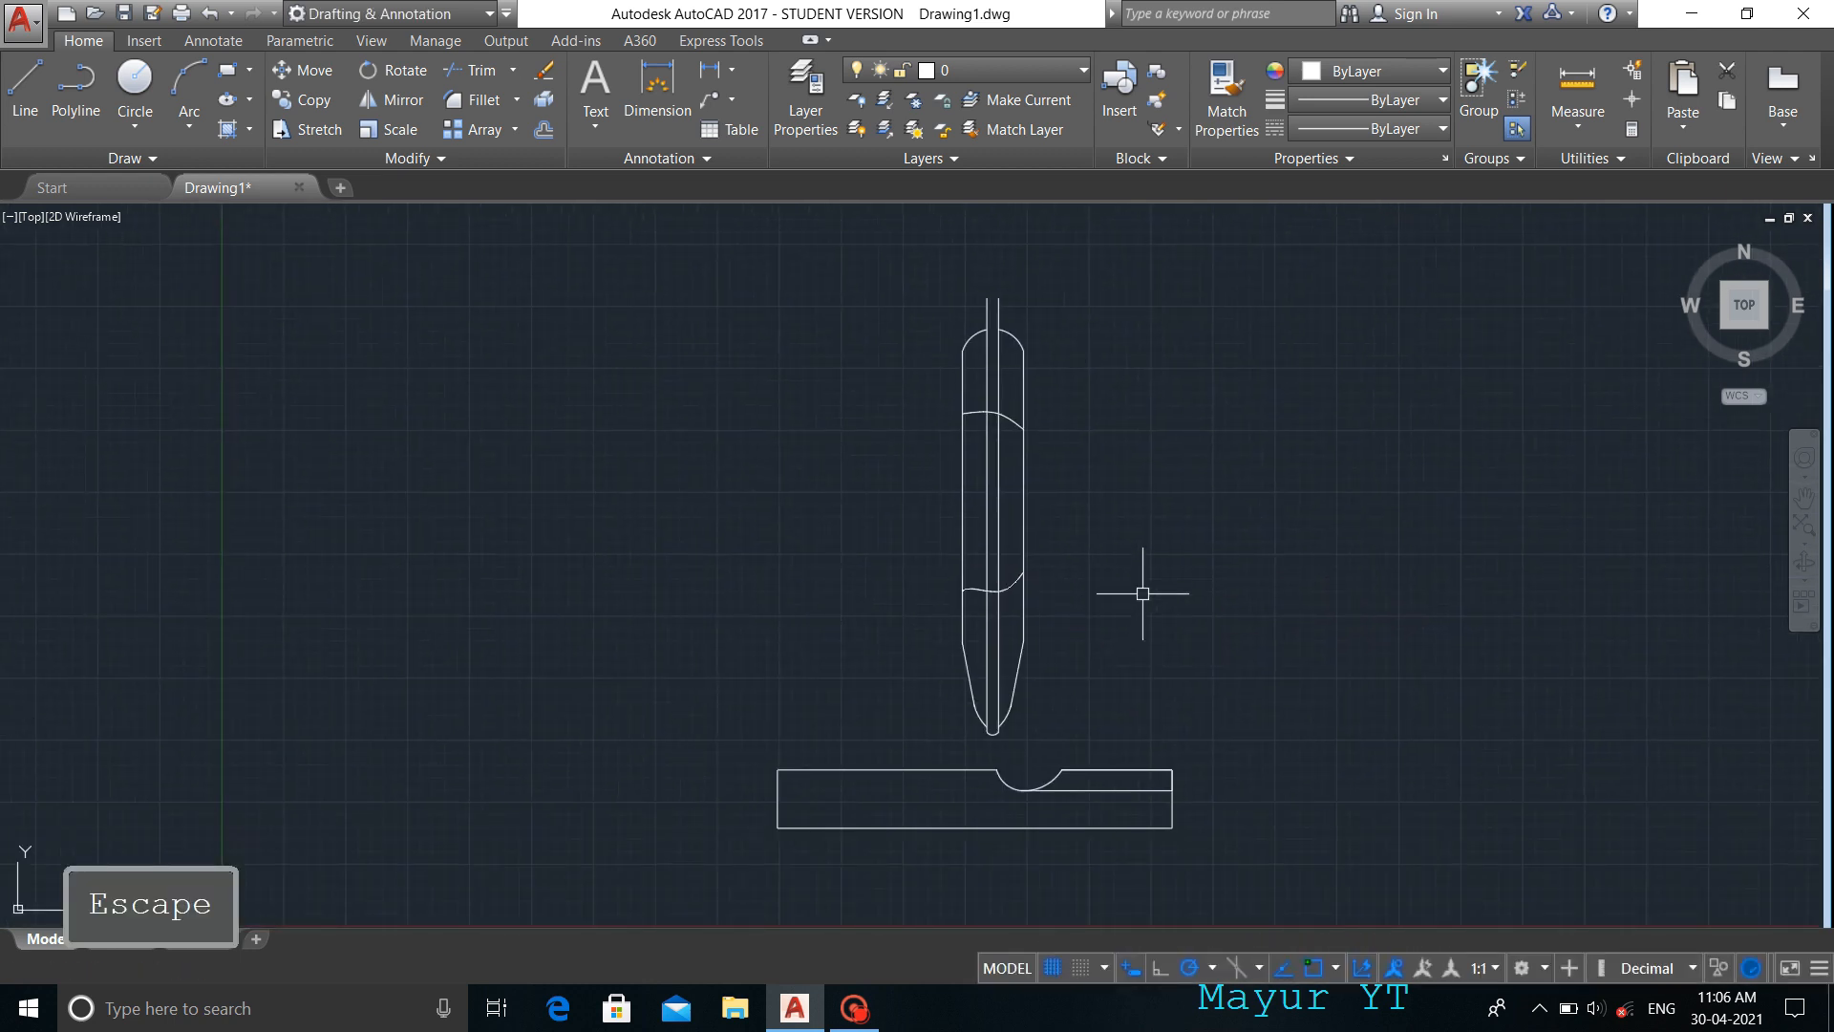
- Rotate the whole bar about the lowest point of its rounded tip so it leans left by about 30°
{"action": "left_click", "coordinate": [860, 226]}
{"action": "left_click", "coordinate": [1094, 749]}
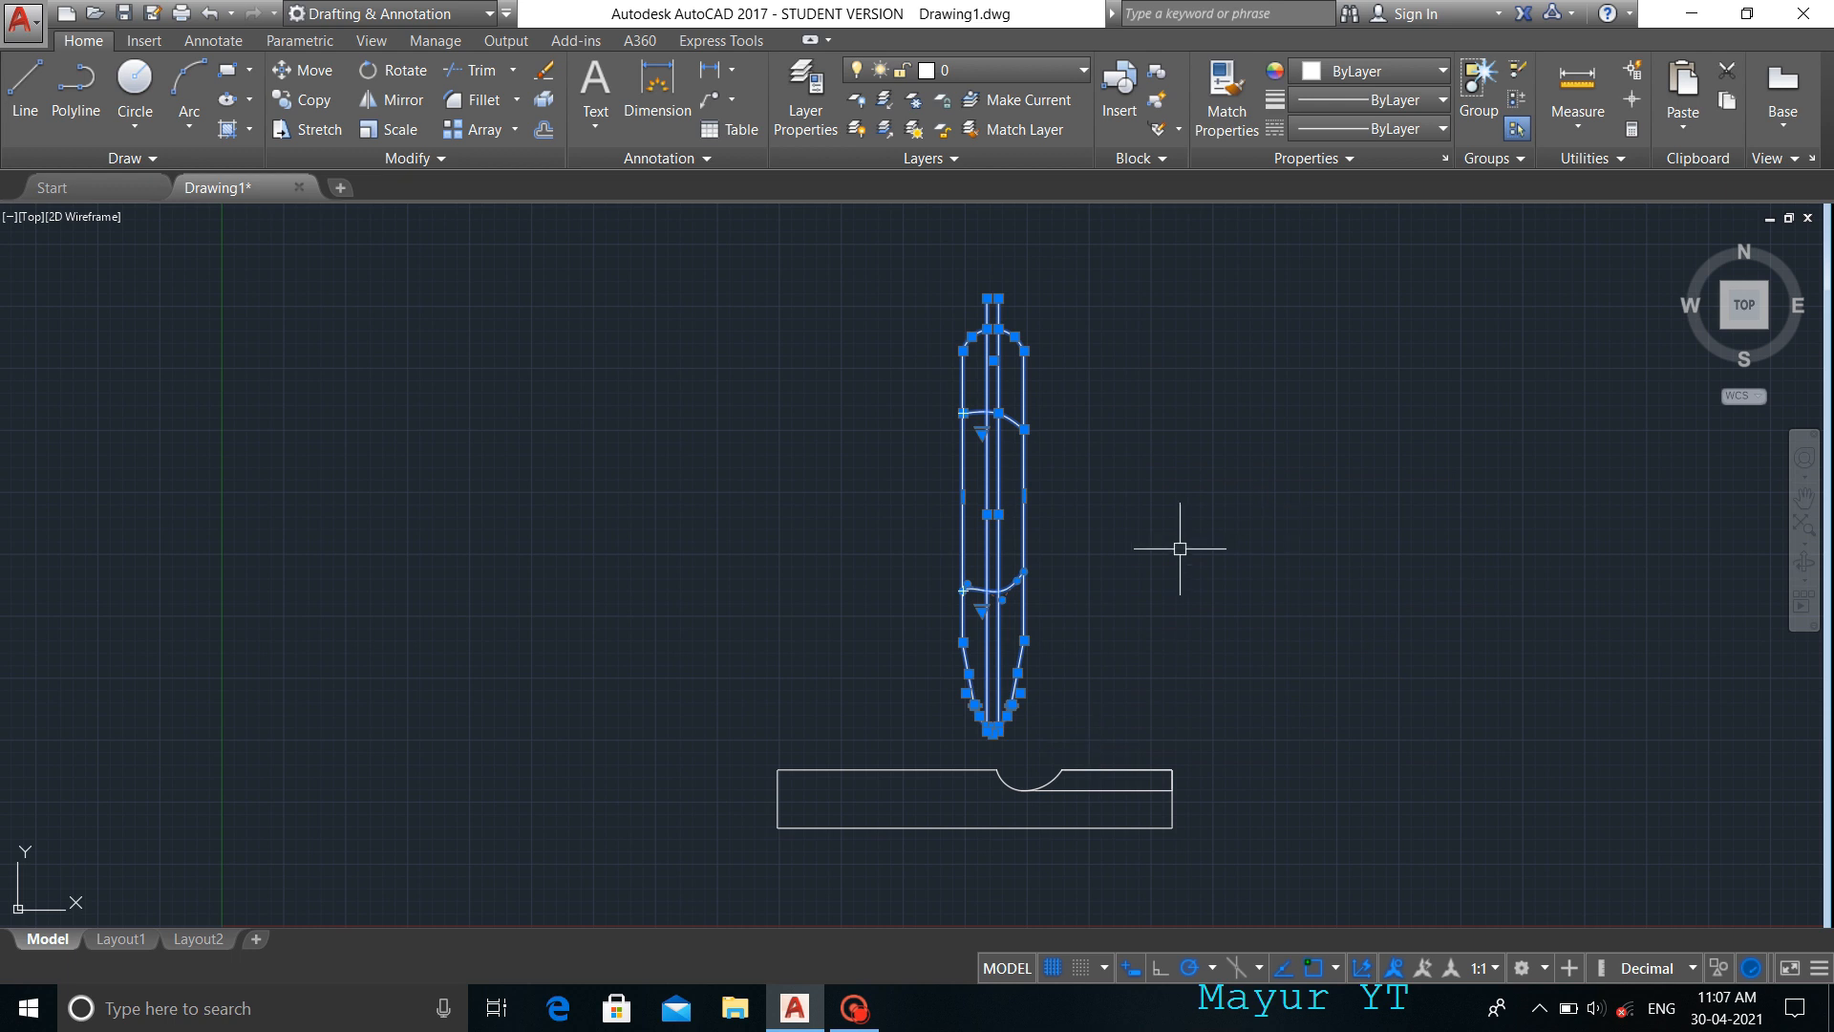
{"action": "type", "text": "ro"}
{"action": "key", "text": "Return"}
{"action": "scroll", "coordinate": [1016, 758], "scroll_direction": "up", "scroll_amount": 7}
{"action": "left_click", "coordinate": [957, 611]}
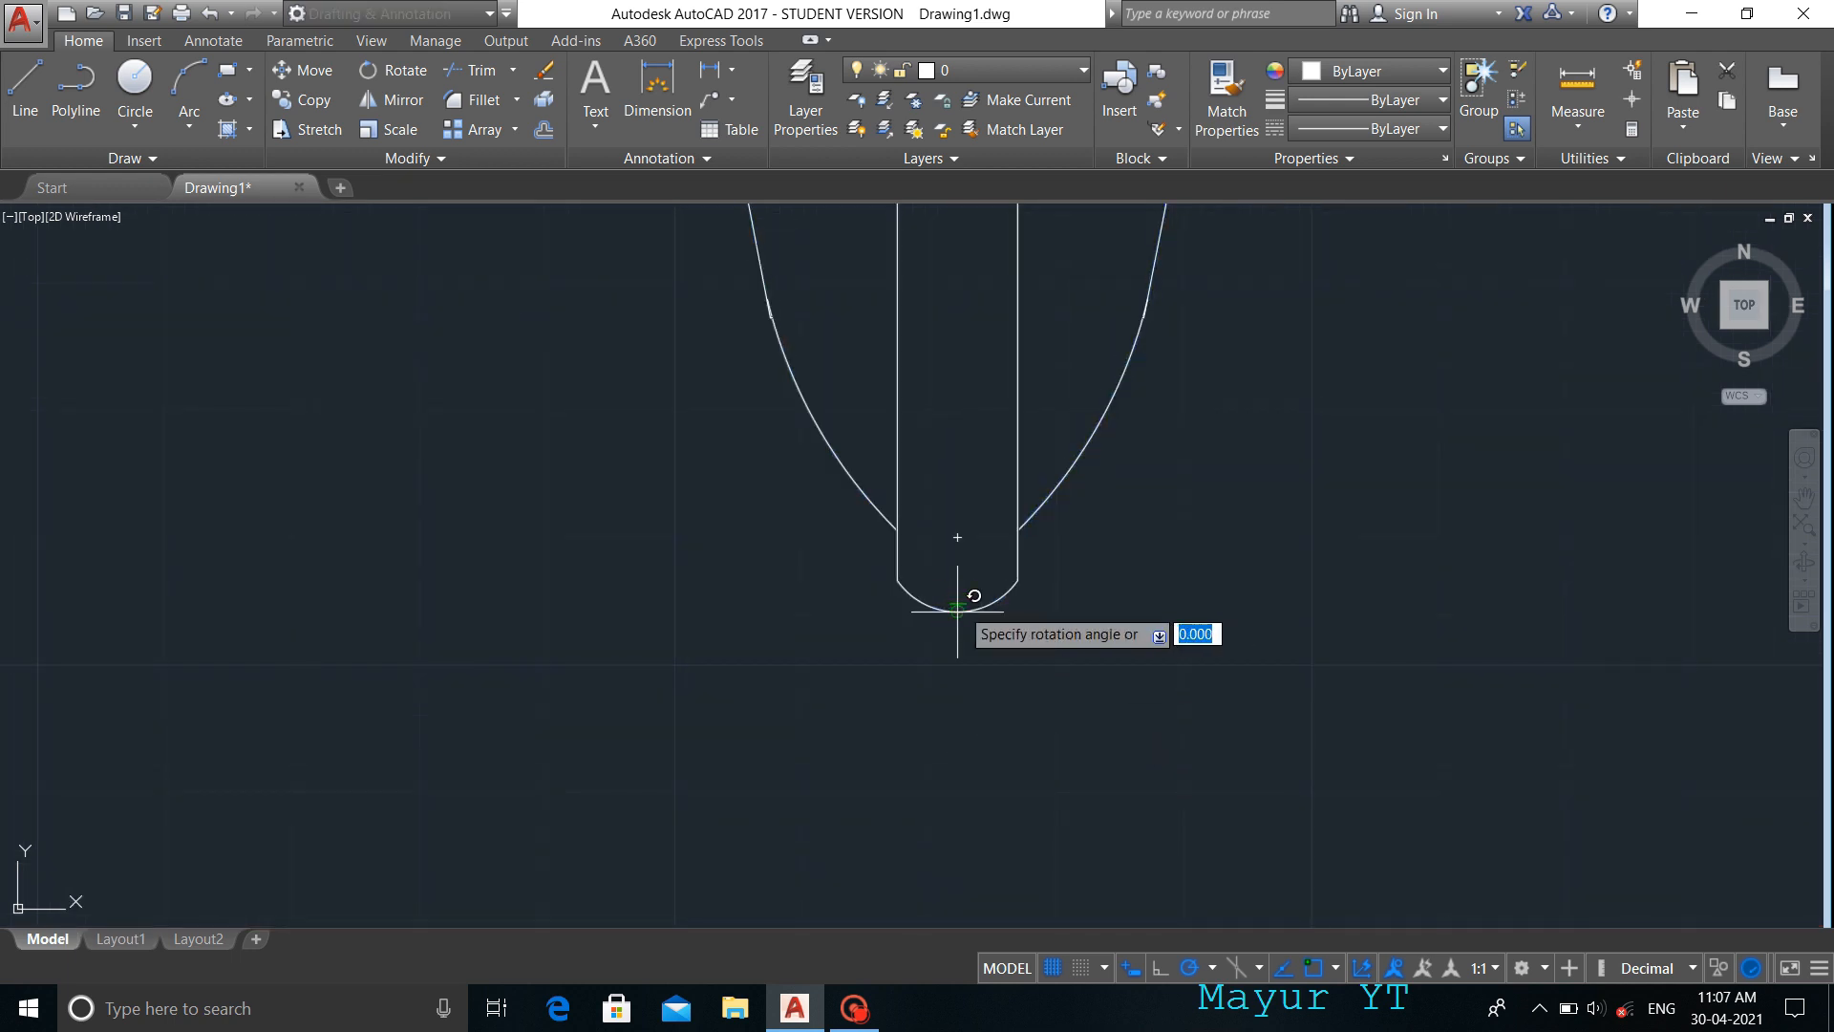
{"action": "scroll", "coordinate": [960, 609], "scroll_direction": "down", "scroll_amount": 3}
{"action": "left_click", "coordinate": [1034, 587]}
- Draw a circle with a radius of about 53 above and to the left of the tilted bar
{"action": "scroll", "coordinate": [1034, 573], "scroll_direction": "down", "scroll_amount": 2}
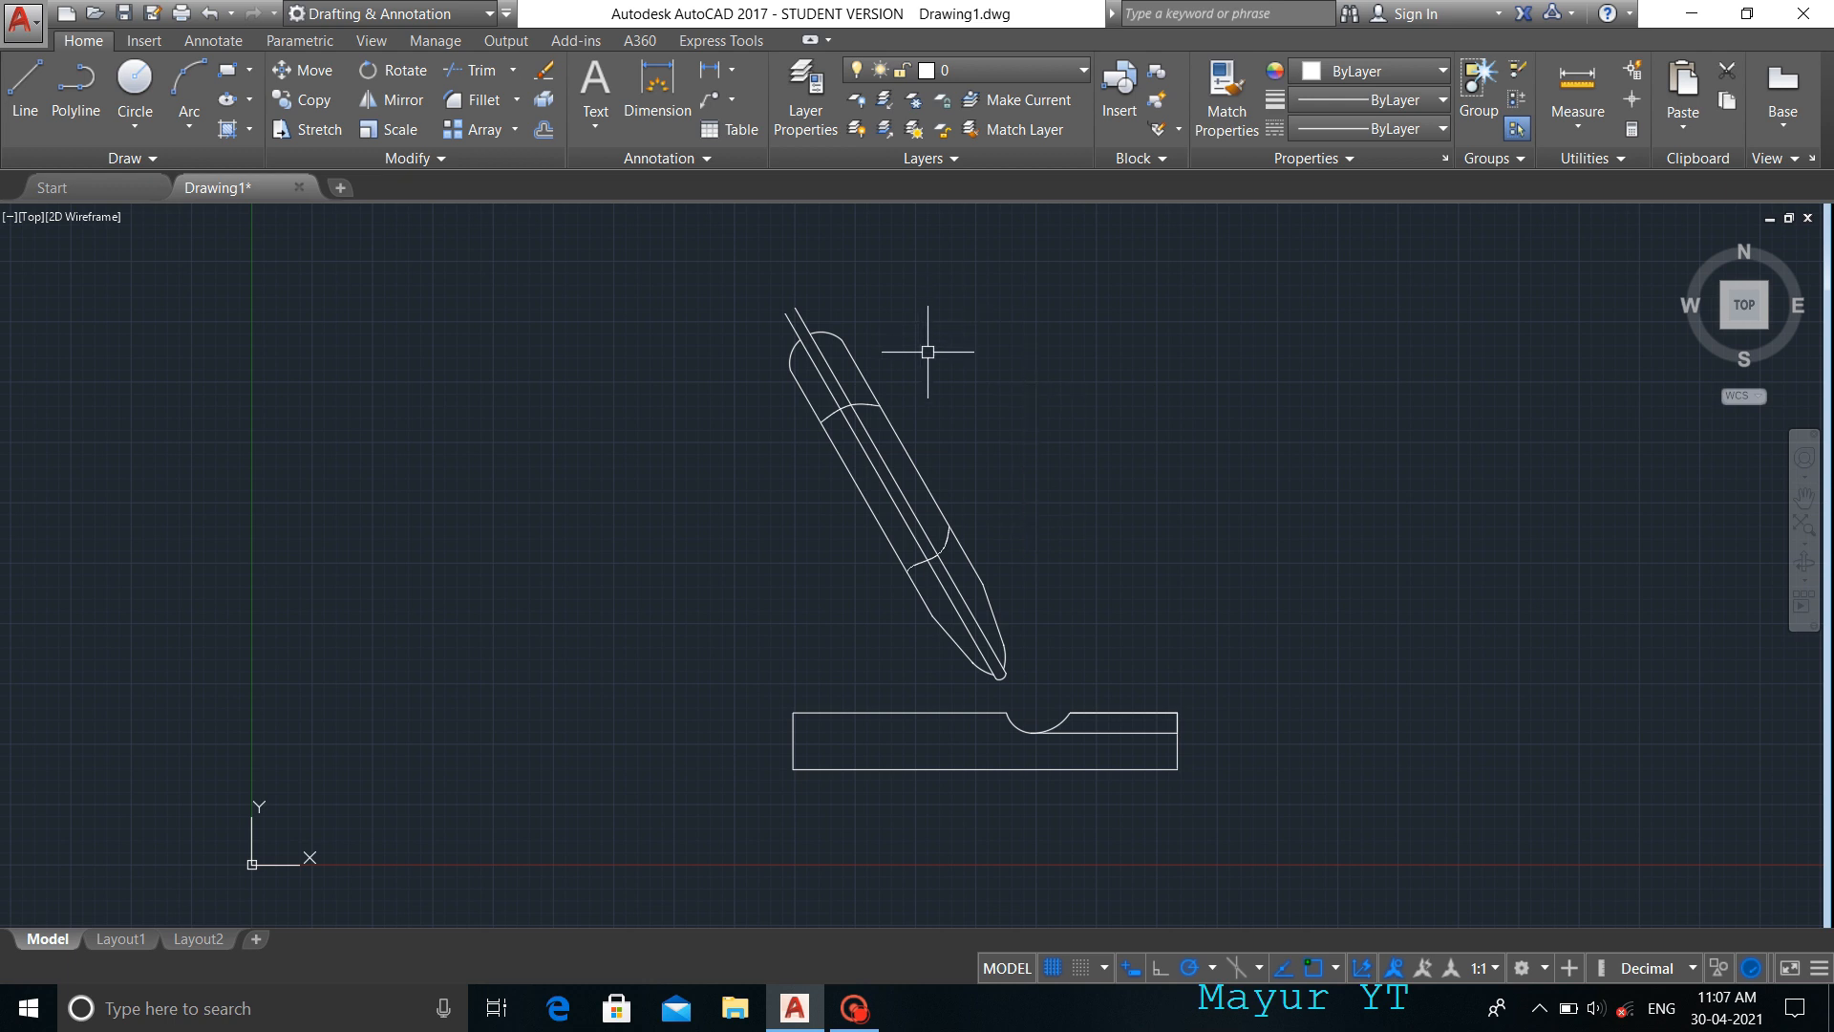
{"action": "scroll", "coordinate": [815, 246], "scroll_direction": "up", "scroll_amount": 3}
{"action": "scroll", "coordinate": [990, 361], "scroll_direction": "down", "scroll_amount": 3}
{"action": "type", "text": "c"}
{"action": "key", "text": "Return"}
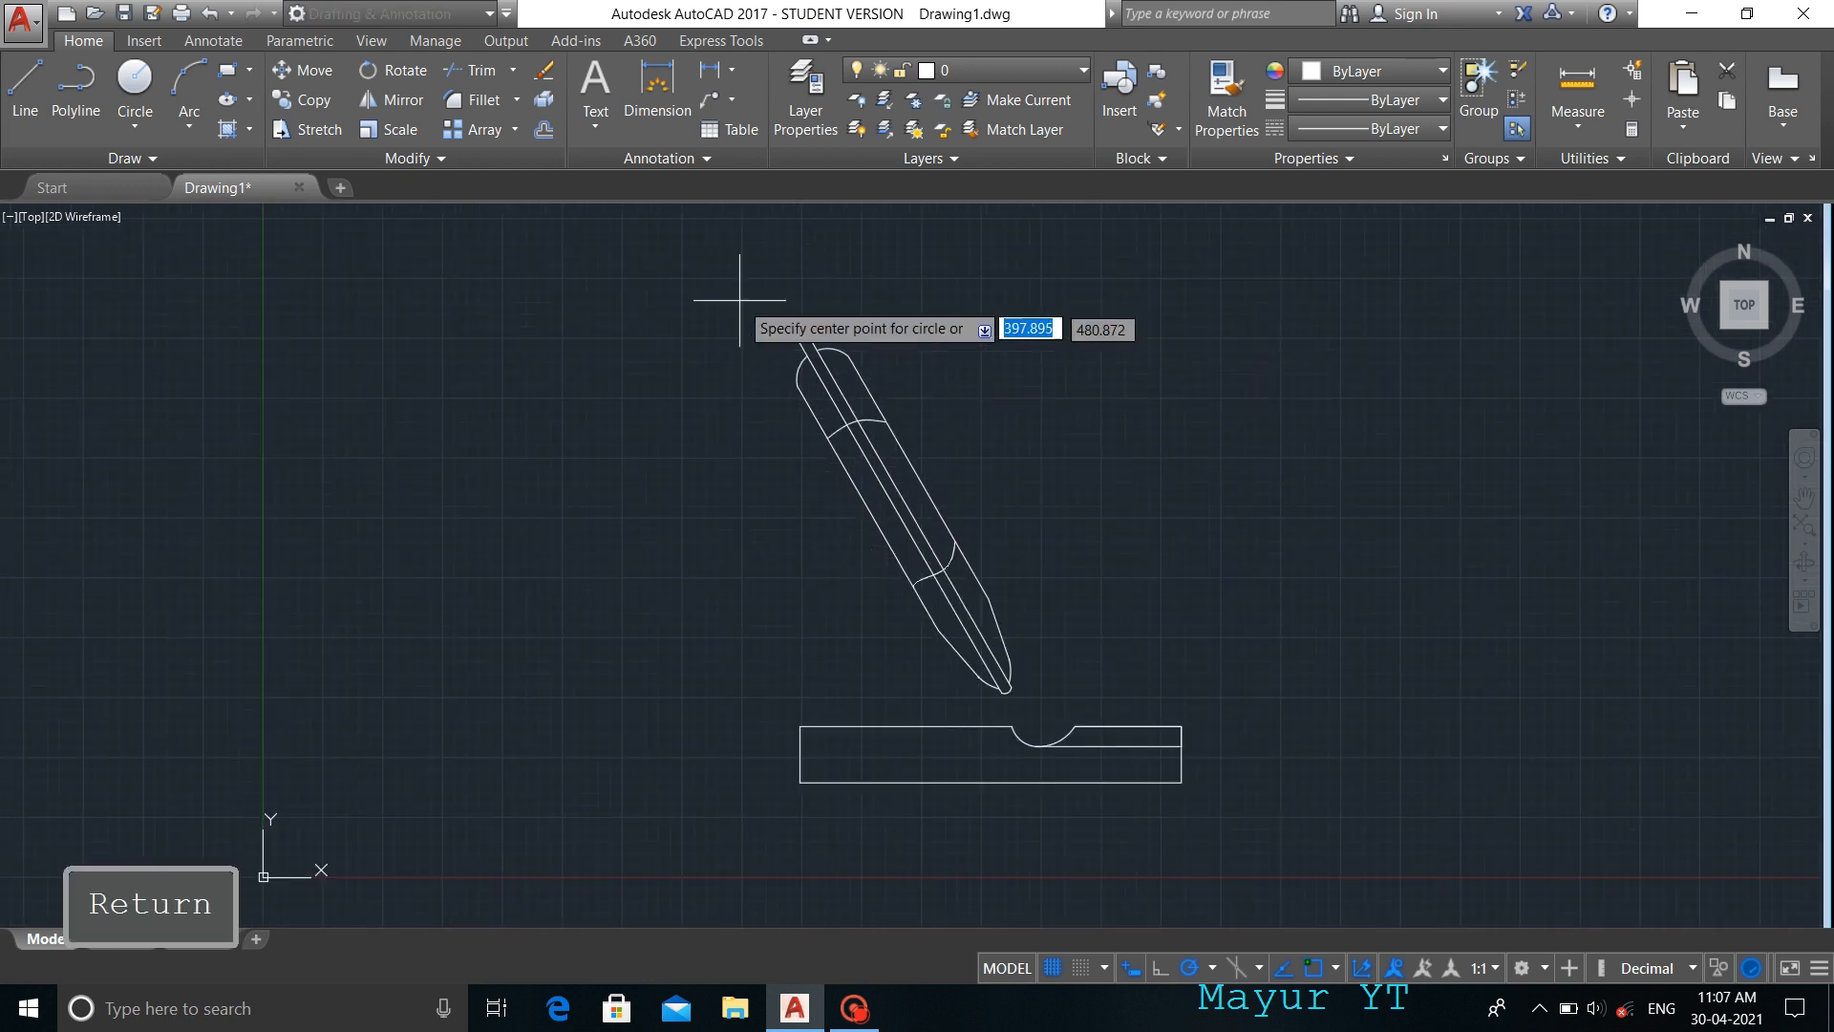
{"action": "left_click", "coordinate": [589, 239]}
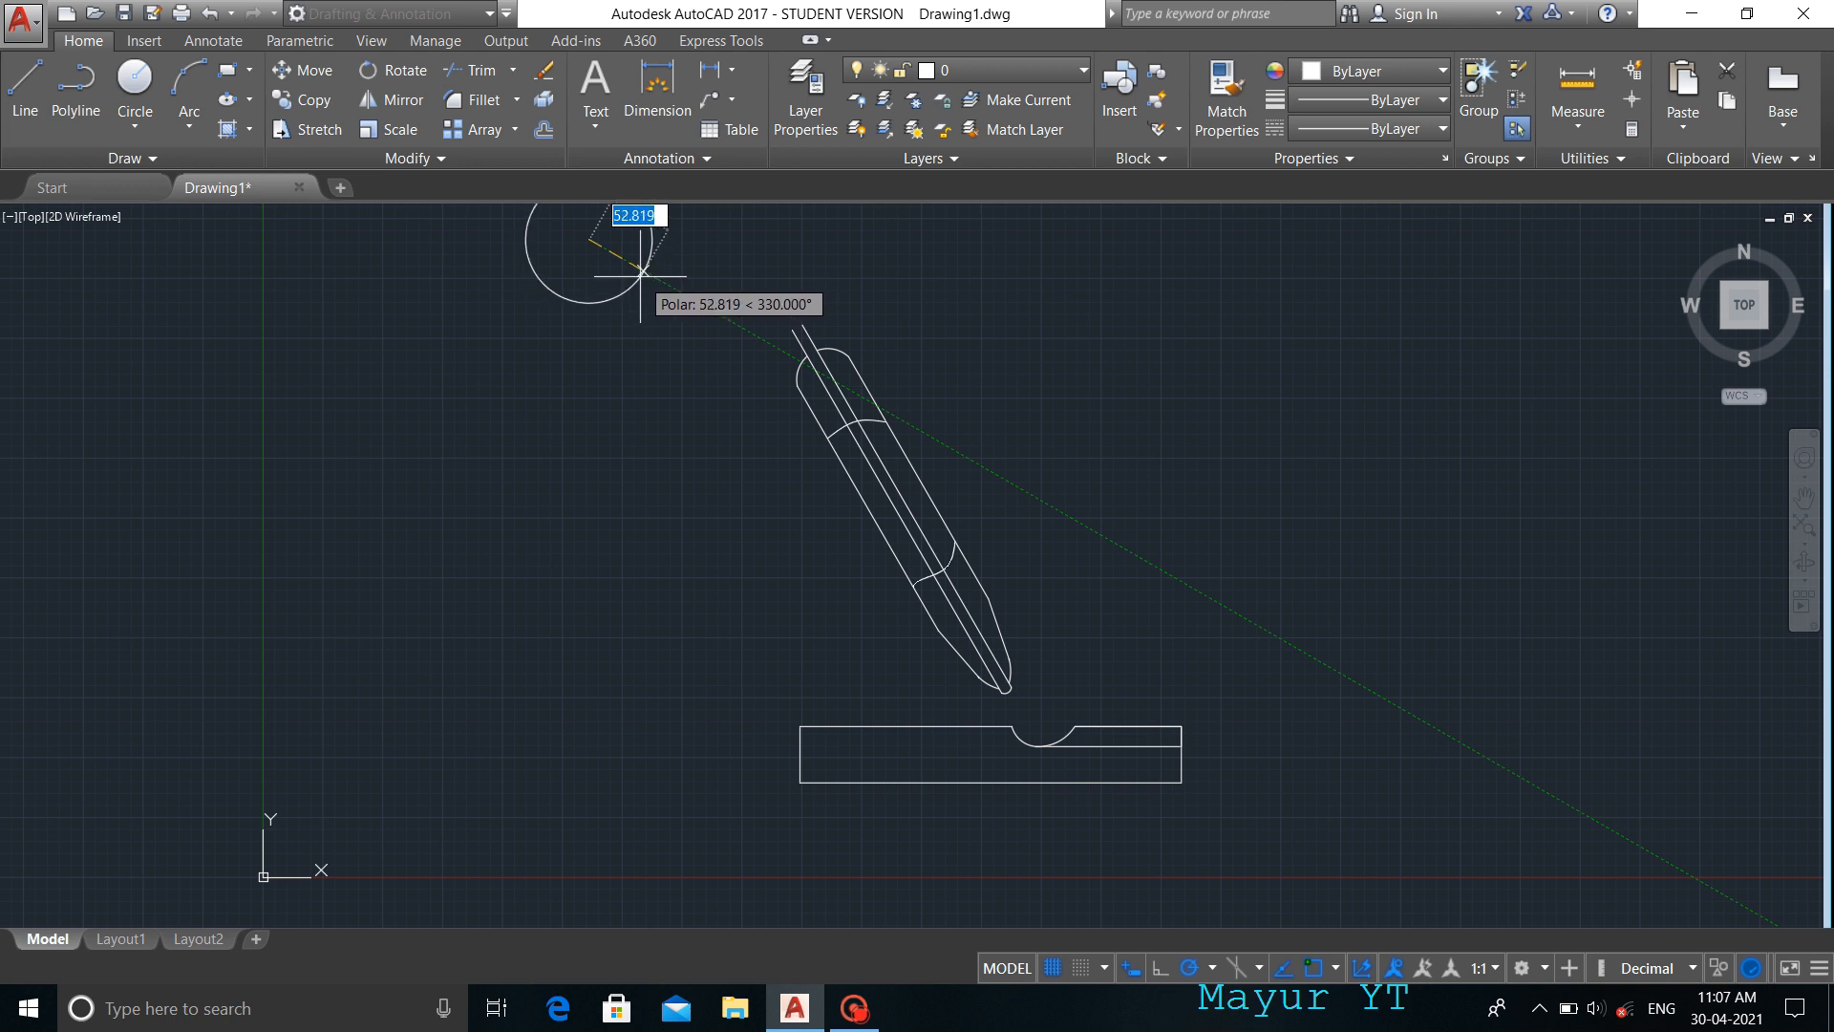
- Move the circle by its centre slightly down and to the right, closer to the bar's upper end
{"action": "key", "text": "Return"}
{"action": "left_click", "coordinate": [650, 263]}
{"action": "key", "text": "Return"}
{"action": "left_click", "coordinate": [590, 239]}
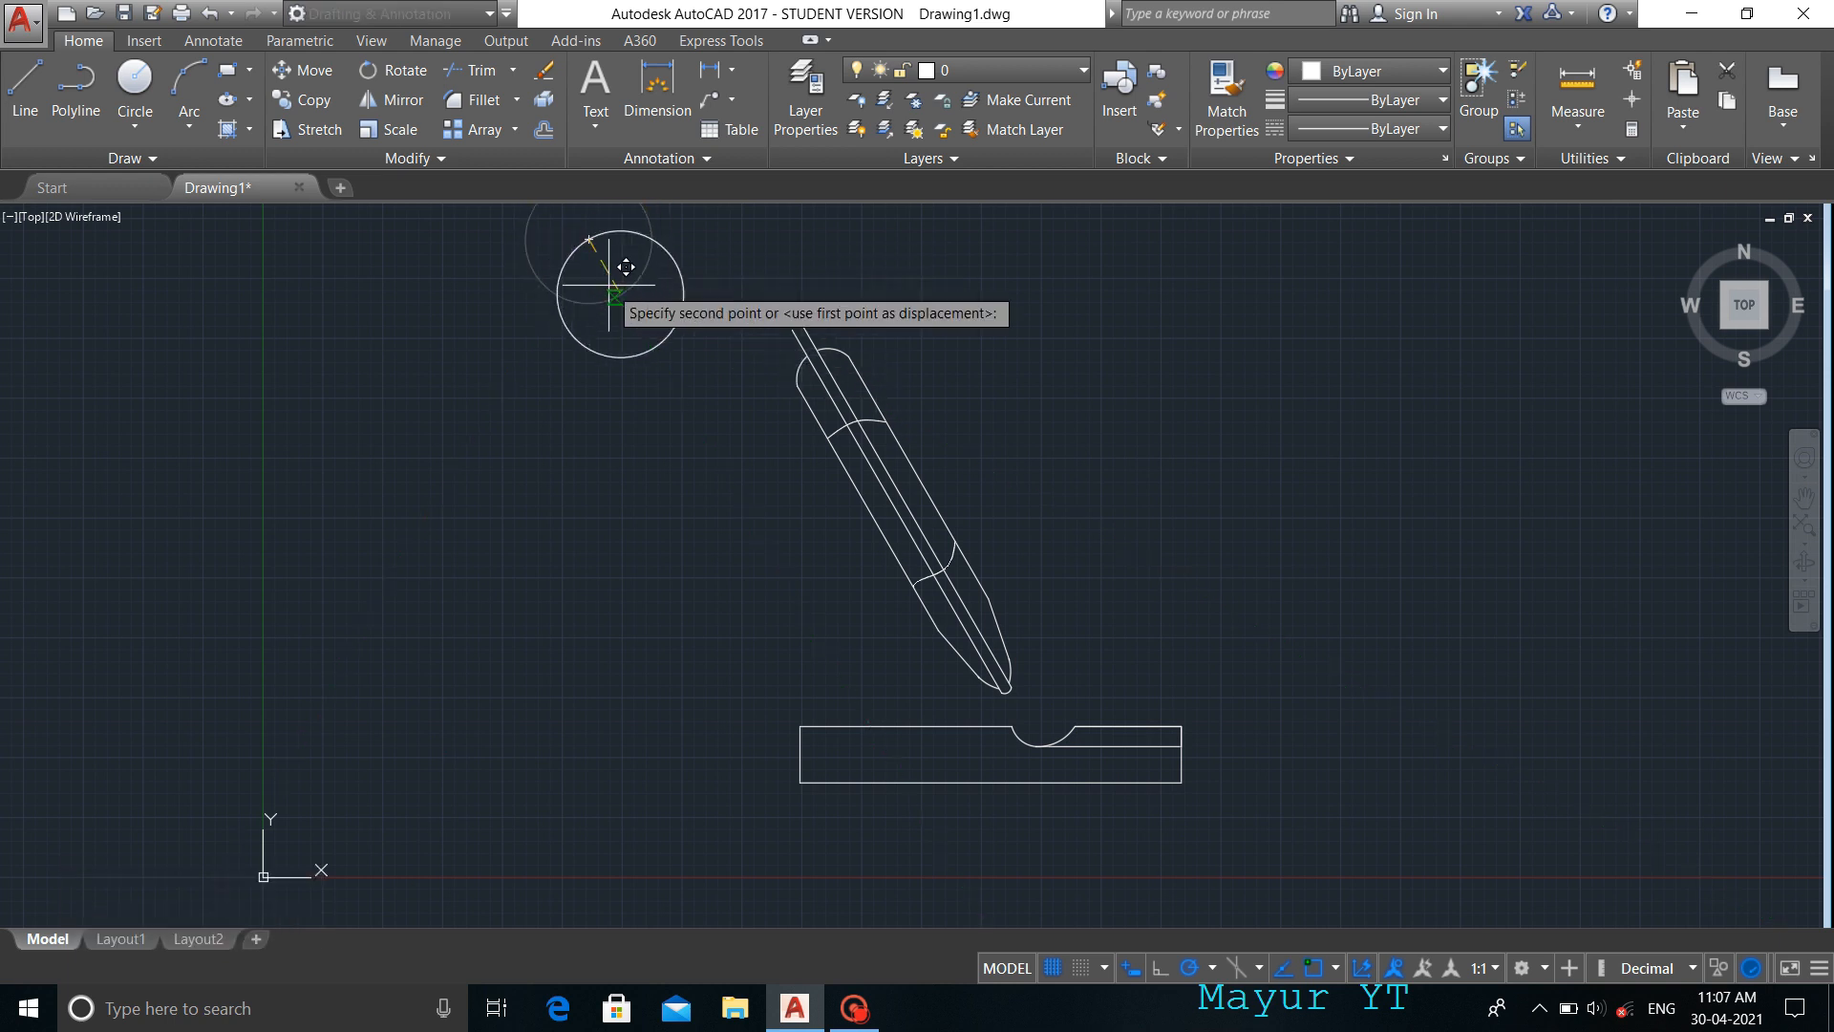
{"action": "left_click", "coordinate": [634, 283]}
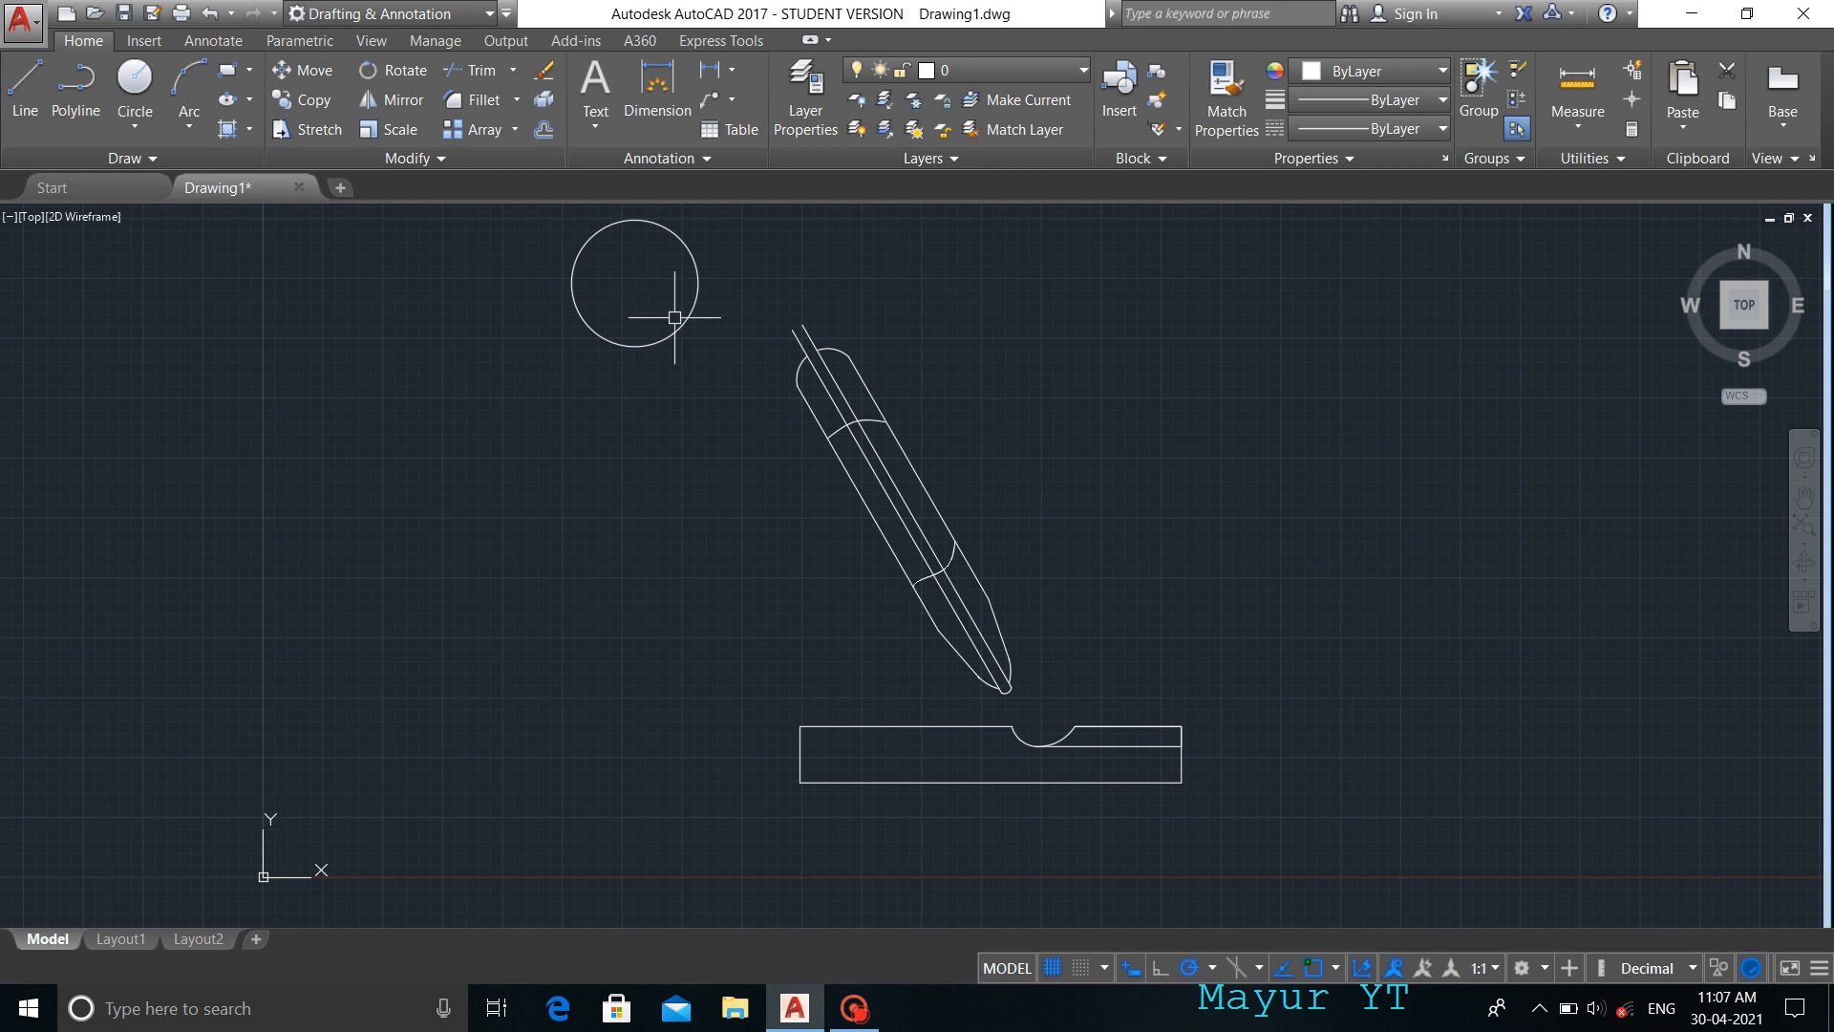
- Draw a small concentric circle at the centre of the large circle
{"action": "key", "text": "Return"}
{"action": "left_click", "coordinate": [635, 283]}
{"action": "left_click", "coordinate": [645, 276]}
{"action": "key", "text": "Escape"}
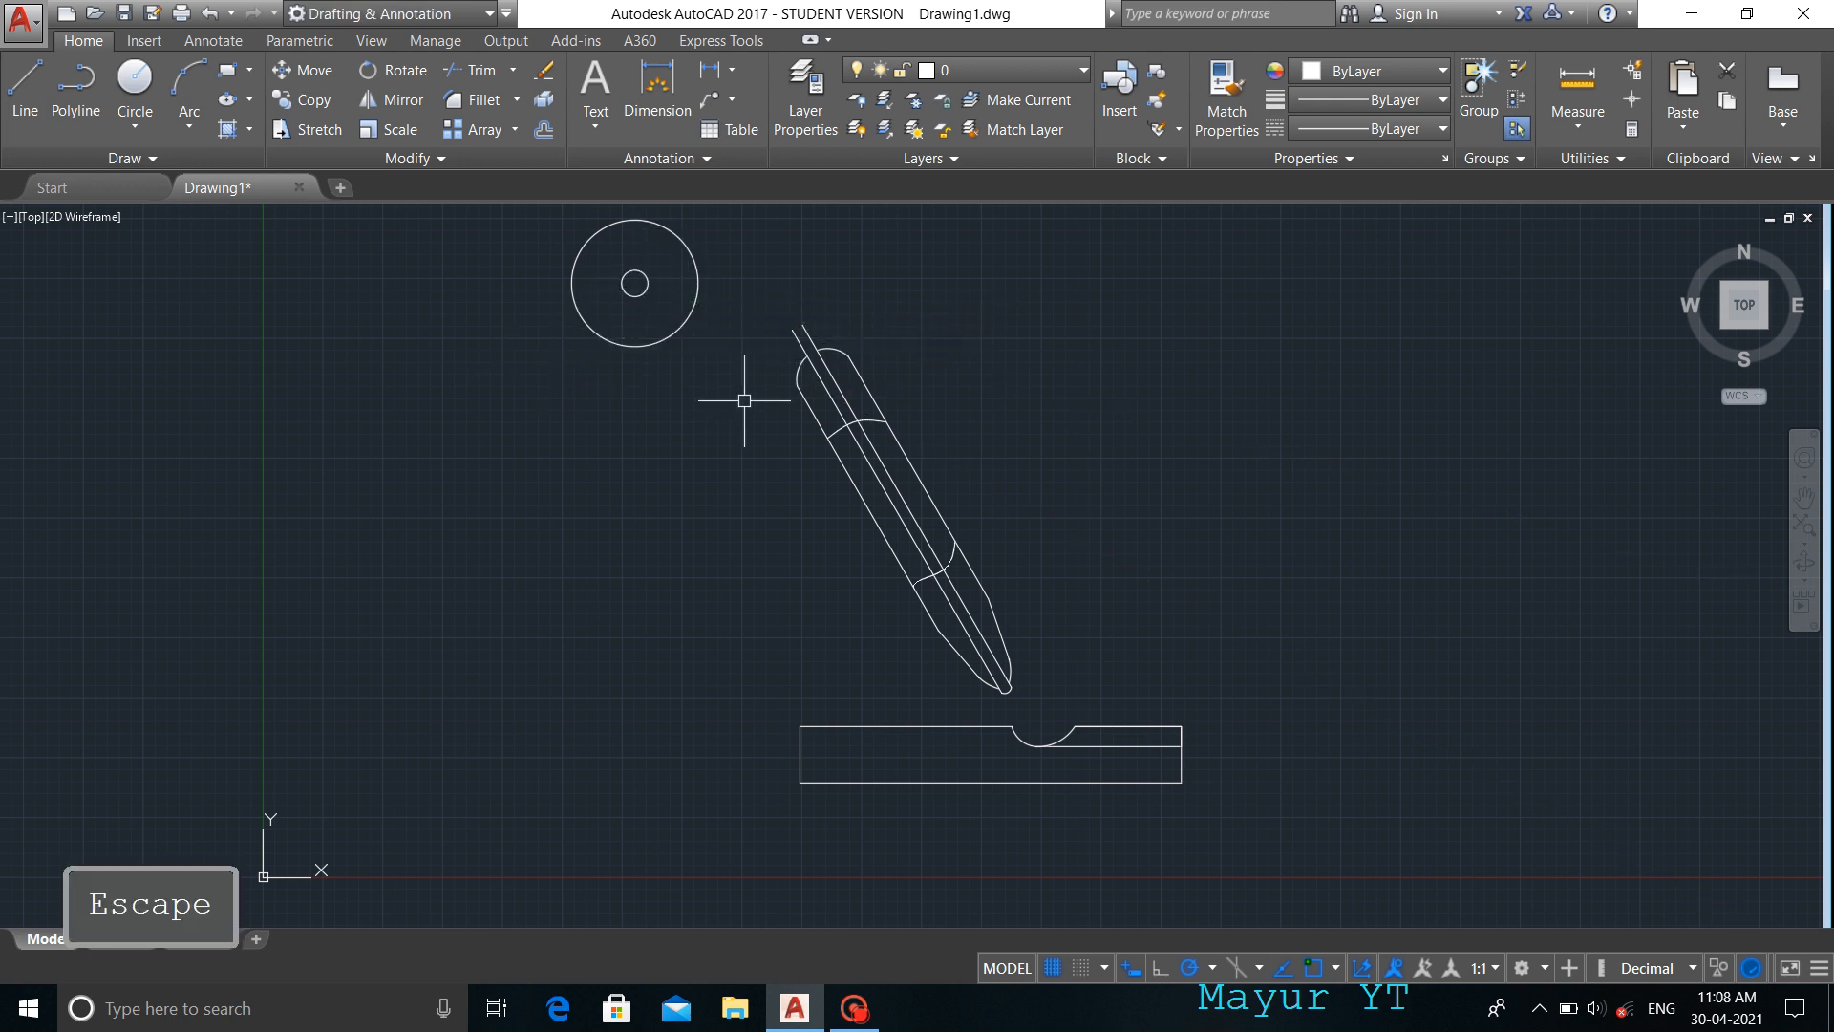
{"action": "key", "text": "Return"}
{"action": "key", "text": "Escape"}
{"action": "left_click", "coordinate": [132, 157]}
{"action": "left_click", "coordinate": [20, 191]}
{"action": "key", "text": "Escape"}
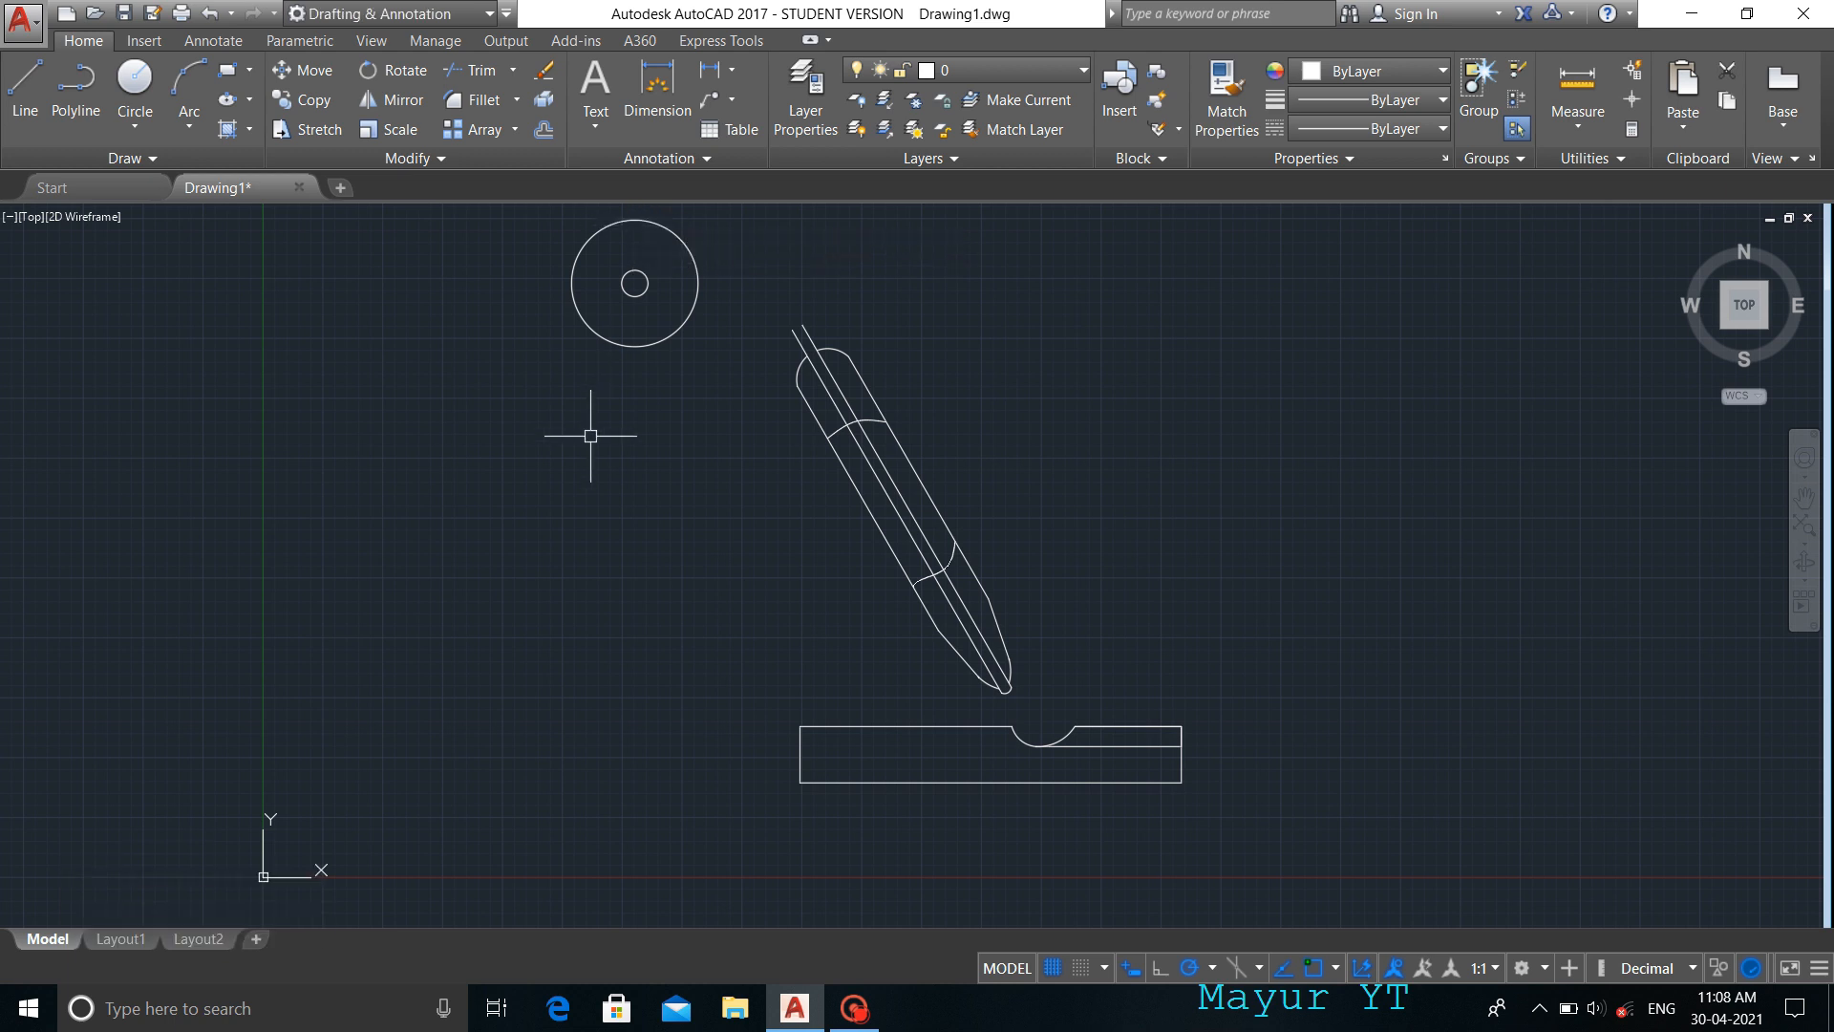
- Draw an arc from the large circle's top point, bulging up and right, to the upper end of the bar's right inner line
{"action": "type", "text": "arc"}
{"action": "key", "text": "Return"}
{"action": "left_click", "coordinate": [635, 219]}
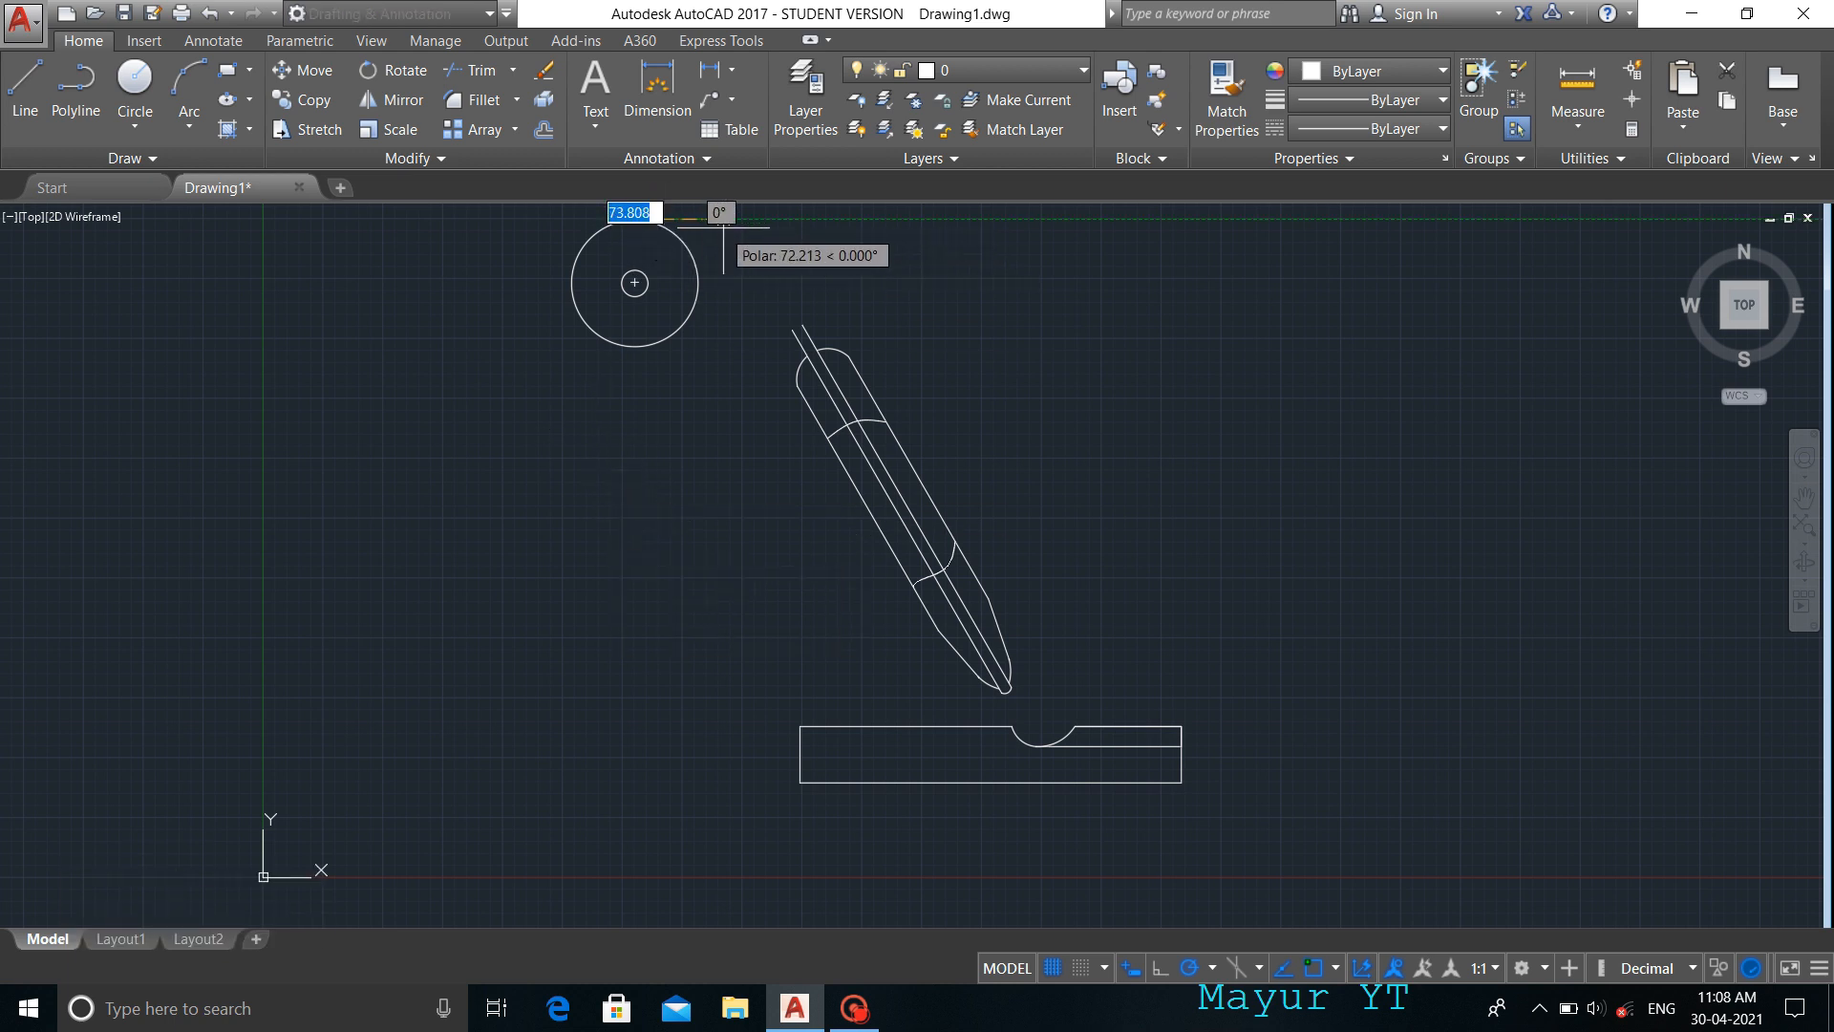
{"action": "left_click", "coordinate": [759, 263]}
{"action": "left_click", "coordinate": [799, 325]}
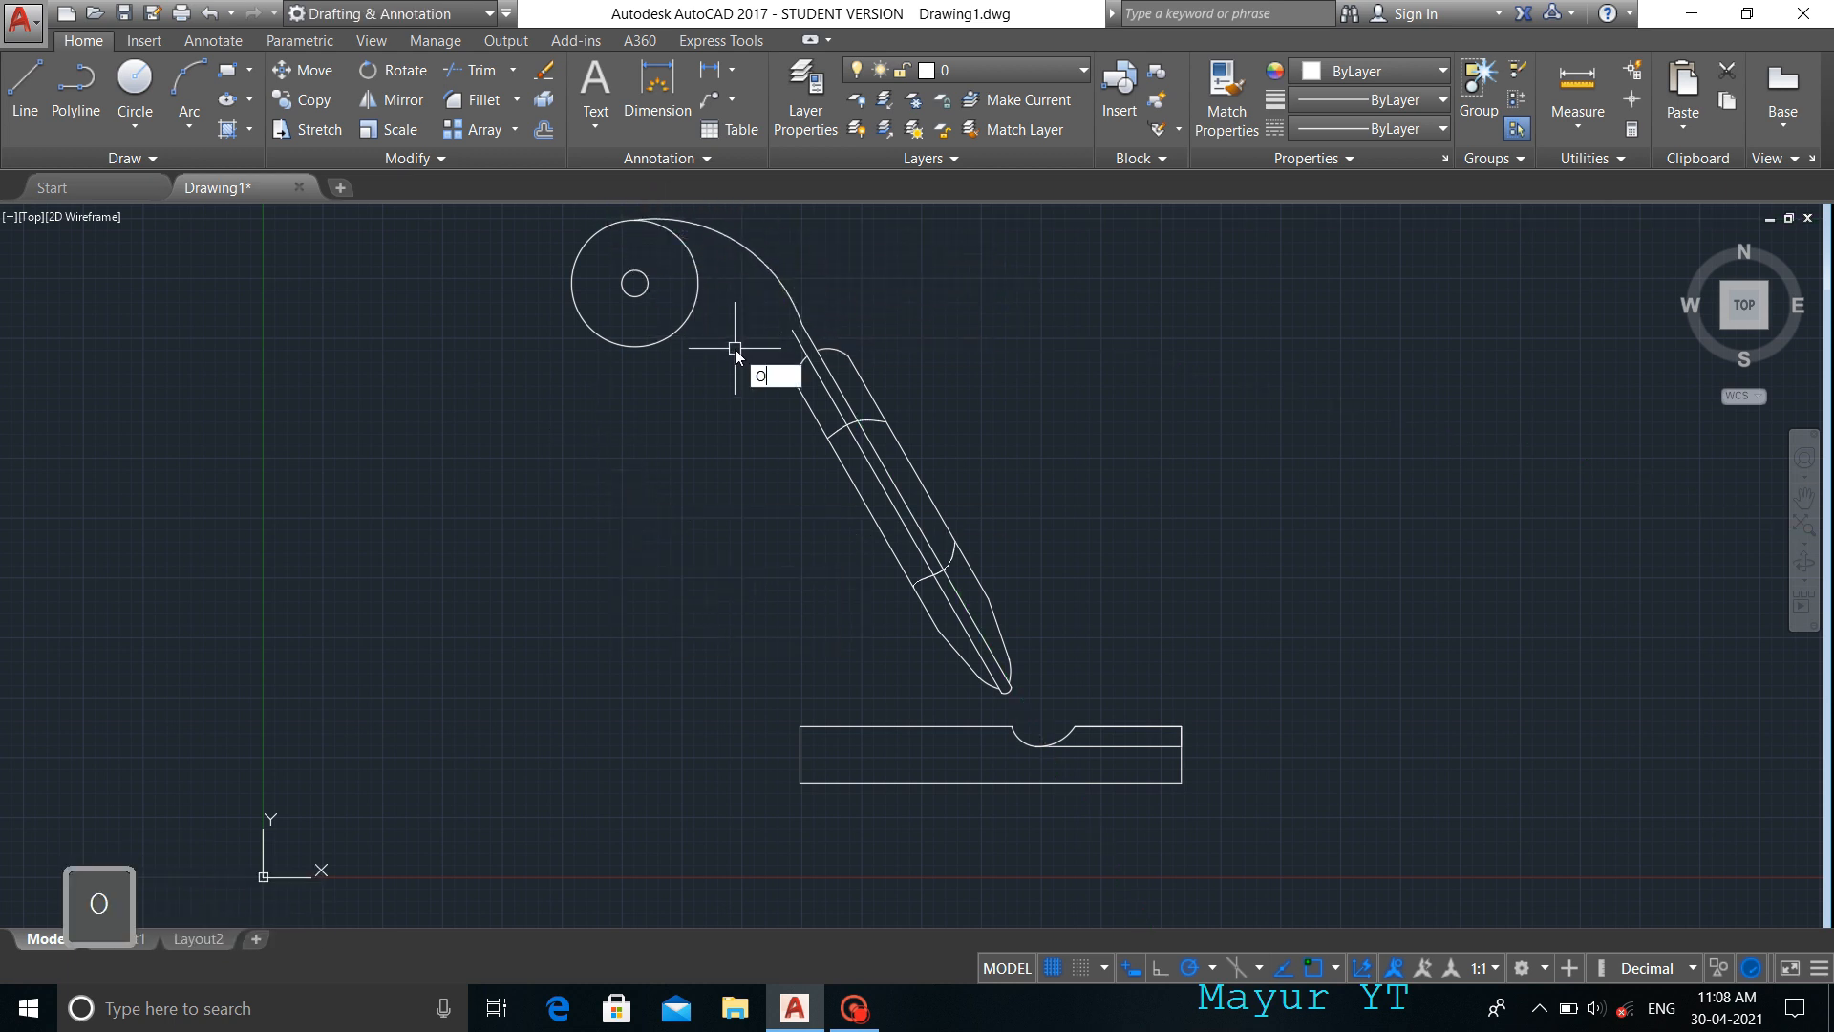
- Offset the connecting arc inward by the spacing between the bar's two inner lines
{"action": "type", "text": "o"}
{"action": "key", "text": "Return"}
{"action": "scroll", "coordinate": [762, 308], "scroll_direction": "up", "scroll_amount": 6}
{"action": "left_click", "coordinate": [803, 283]}
{"action": "scroll", "coordinate": [804, 284], "scroll_direction": "down", "scroll_amount": 6}
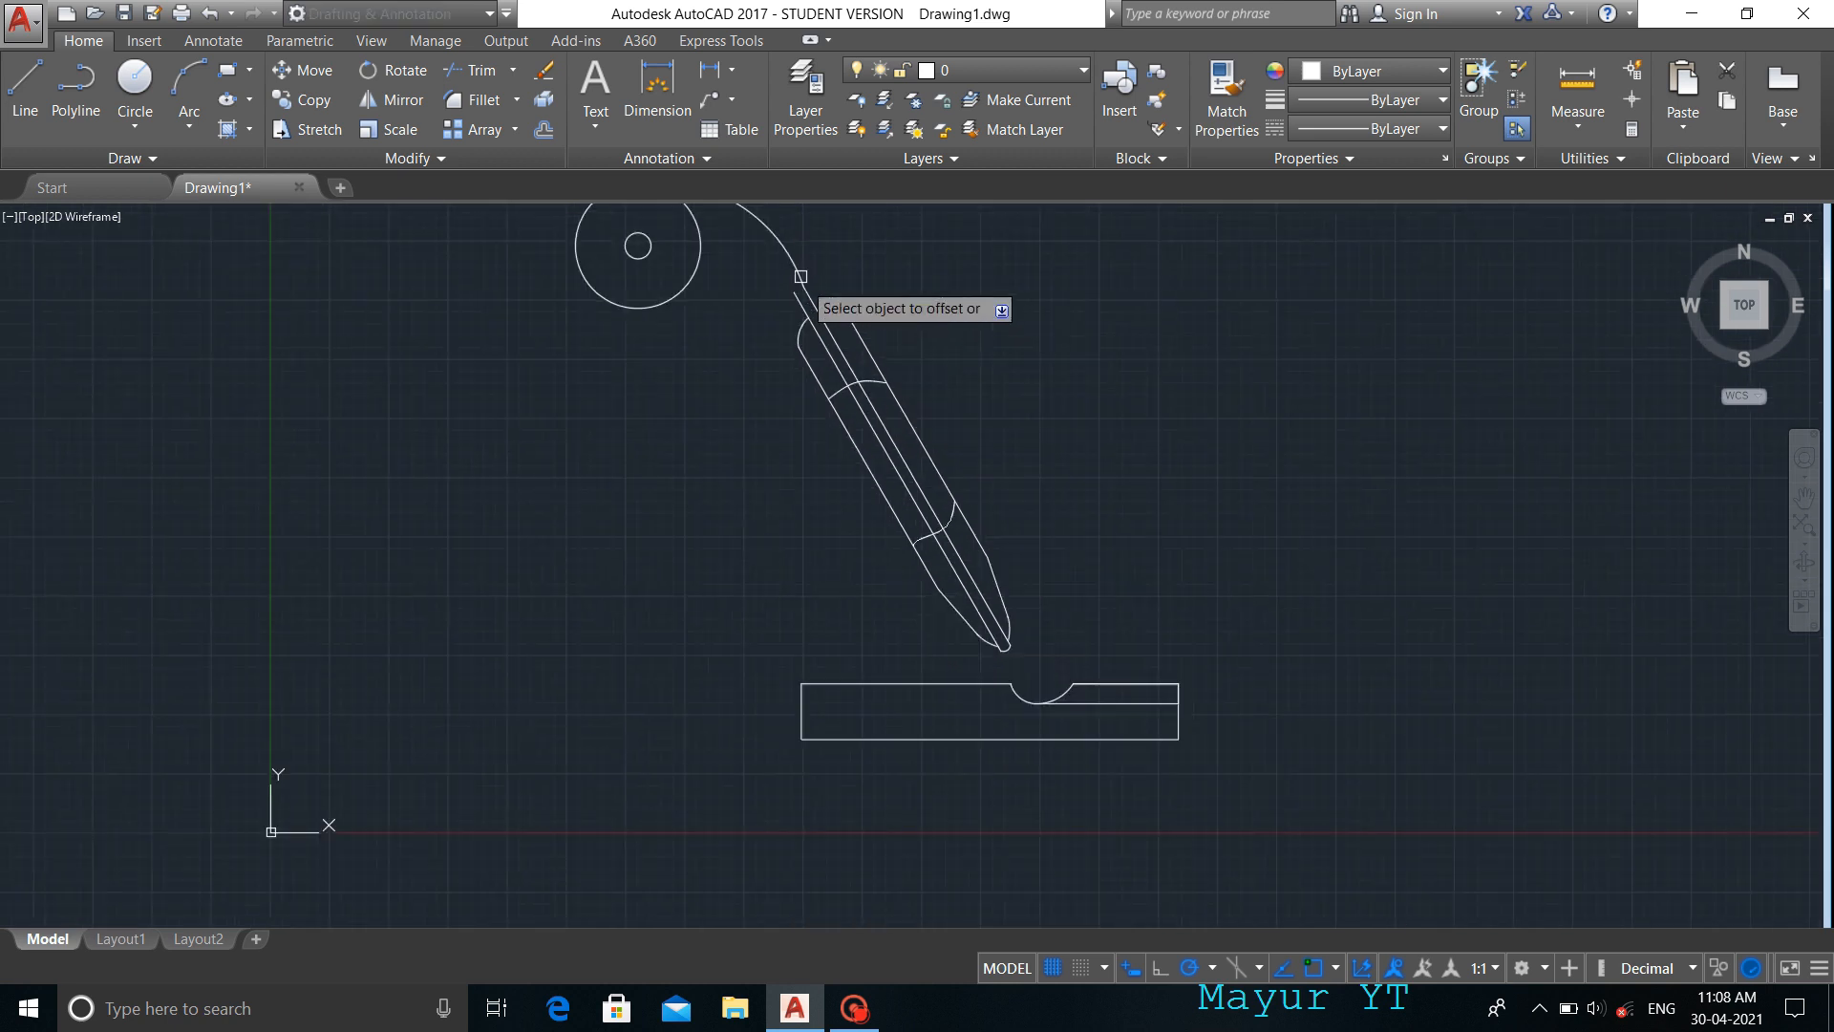
{"action": "left_click", "coordinate": [799, 278]}
{"action": "left_click", "coordinate": [749, 283]}
{"action": "key", "text": "Escape"}
- Stretch the offset arc's lower end to meet the upper end of the bar's left inner line
{"action": "scroll", "coordinate": [749, 284], "scroll_direction": "down", "scroll_amount": 2}
{"action": "scroll", "coordinate": [741, 245], "scroll_direction": "up", "scroll_amount": 6}
{"action": "left_click", "coordinate": [898, 455]}
{"action": "scroll", "coordinate": [936, 488], "scroll_direction": "up", "scroll_amount": 8}
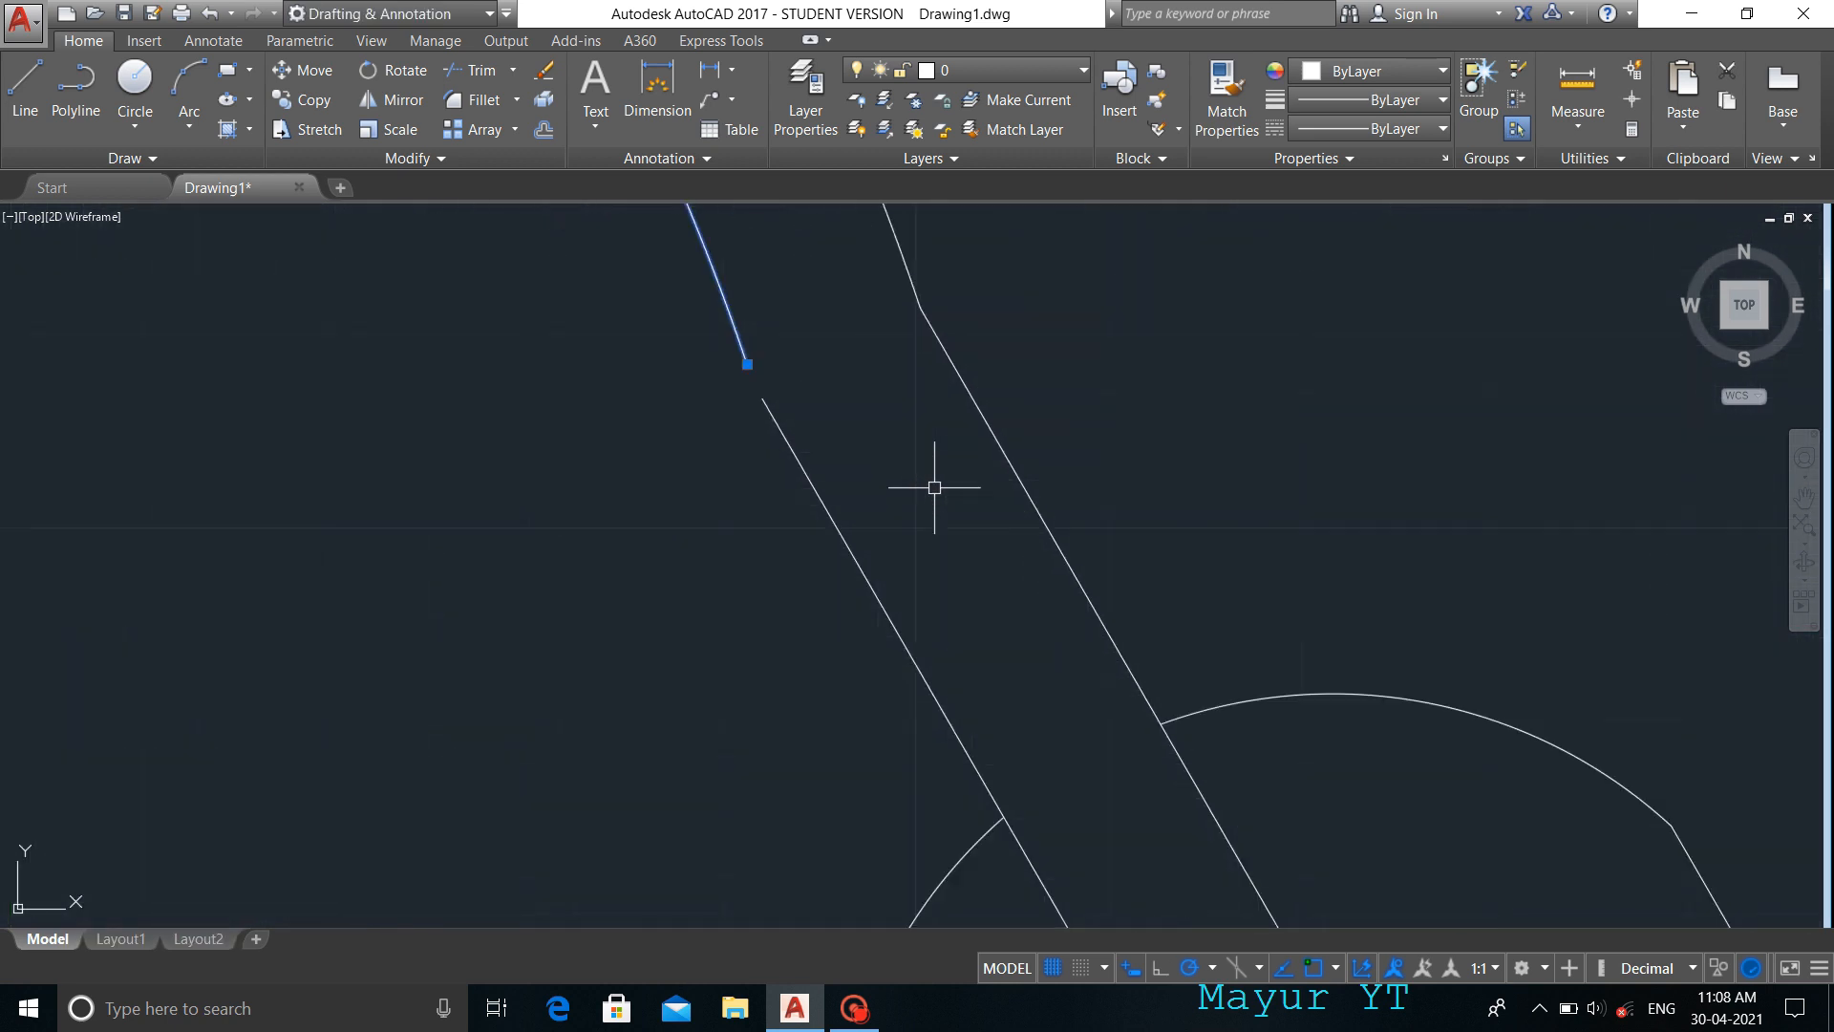
{"action": "left_click", "coordinate": [749, 364]}
{"action": "left_click", "coordinate": [762, 398]}
{"action": "scroll", "coordinate": [765, 403], "scroll_direction": "down", "scroll_amount": 12}
{"action": "scroll", "coordinate": [642, 264], "scroll_direction": "up", "scroll_amount": 6}
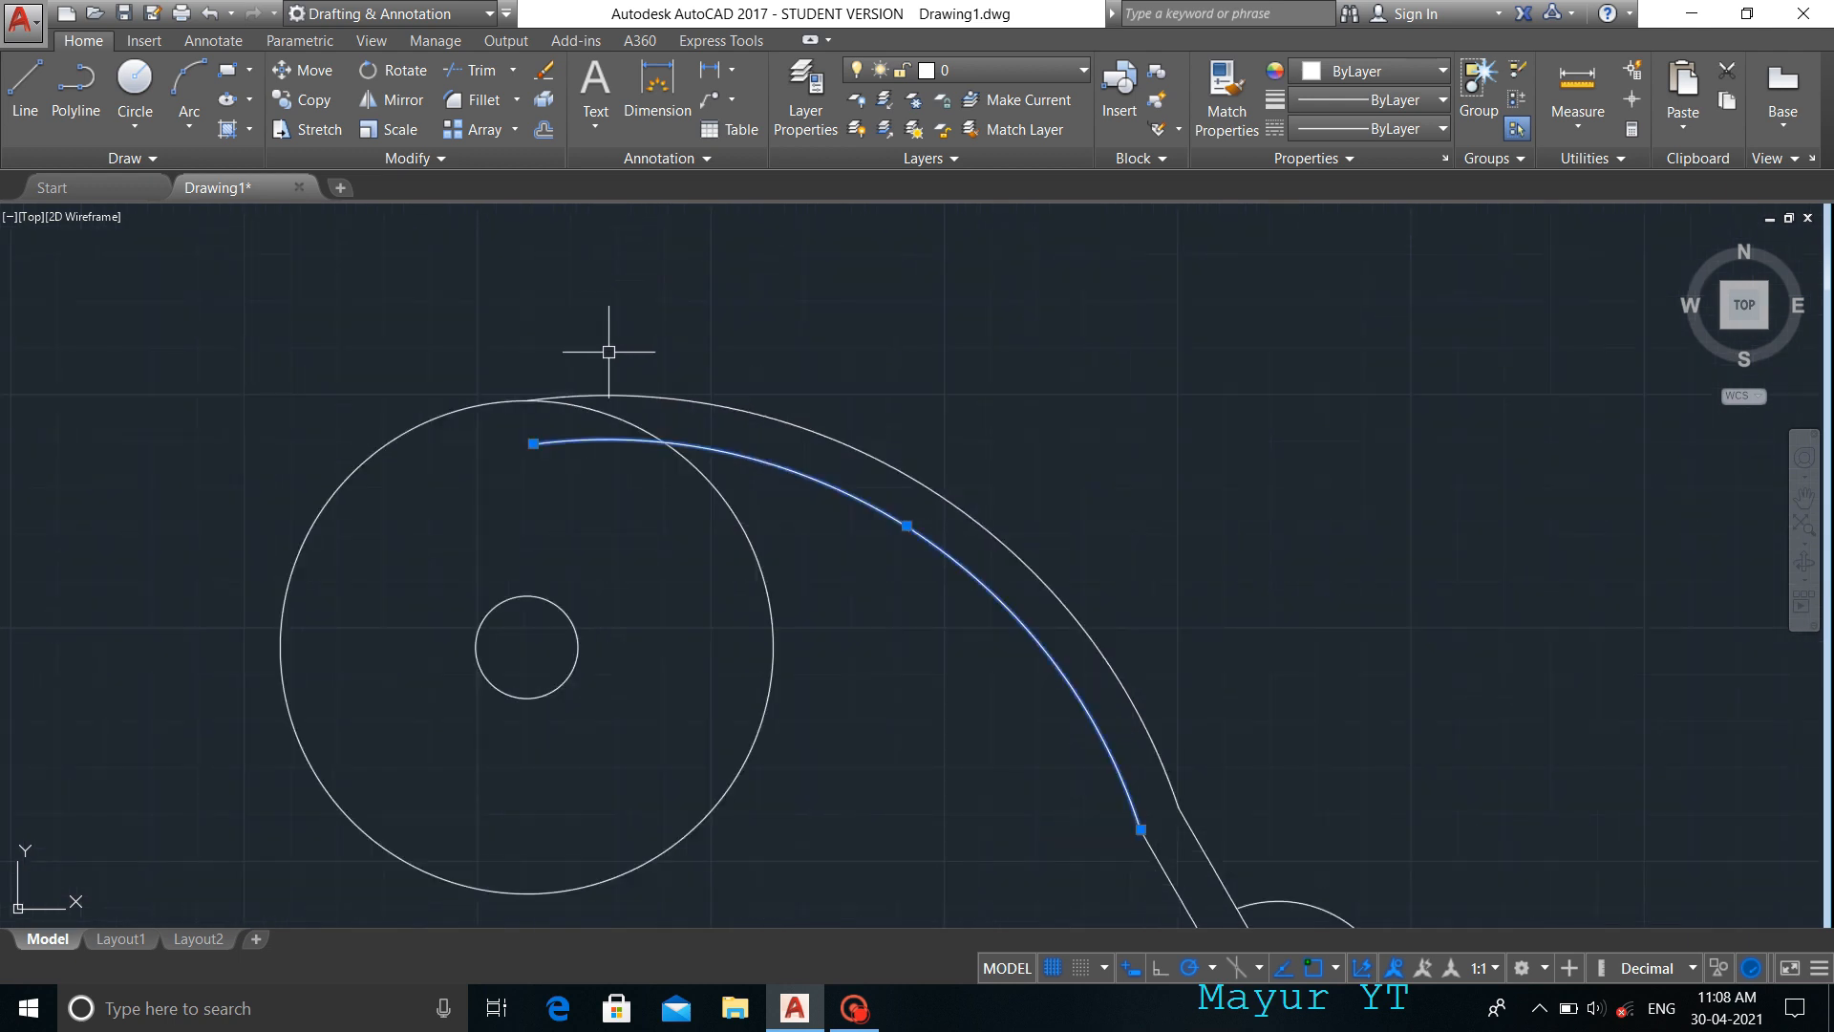
- Trim off the part of the offset arc that lies inside the large circle
{"action": "type", "text": "tr"}
{"action": "key", "text": "Return"}
{"action": "key", "text": "Return"}
{"action": "scroll", "coordinate": [668, 511], "scroll_direction": "down", "scroll_amount": 8}
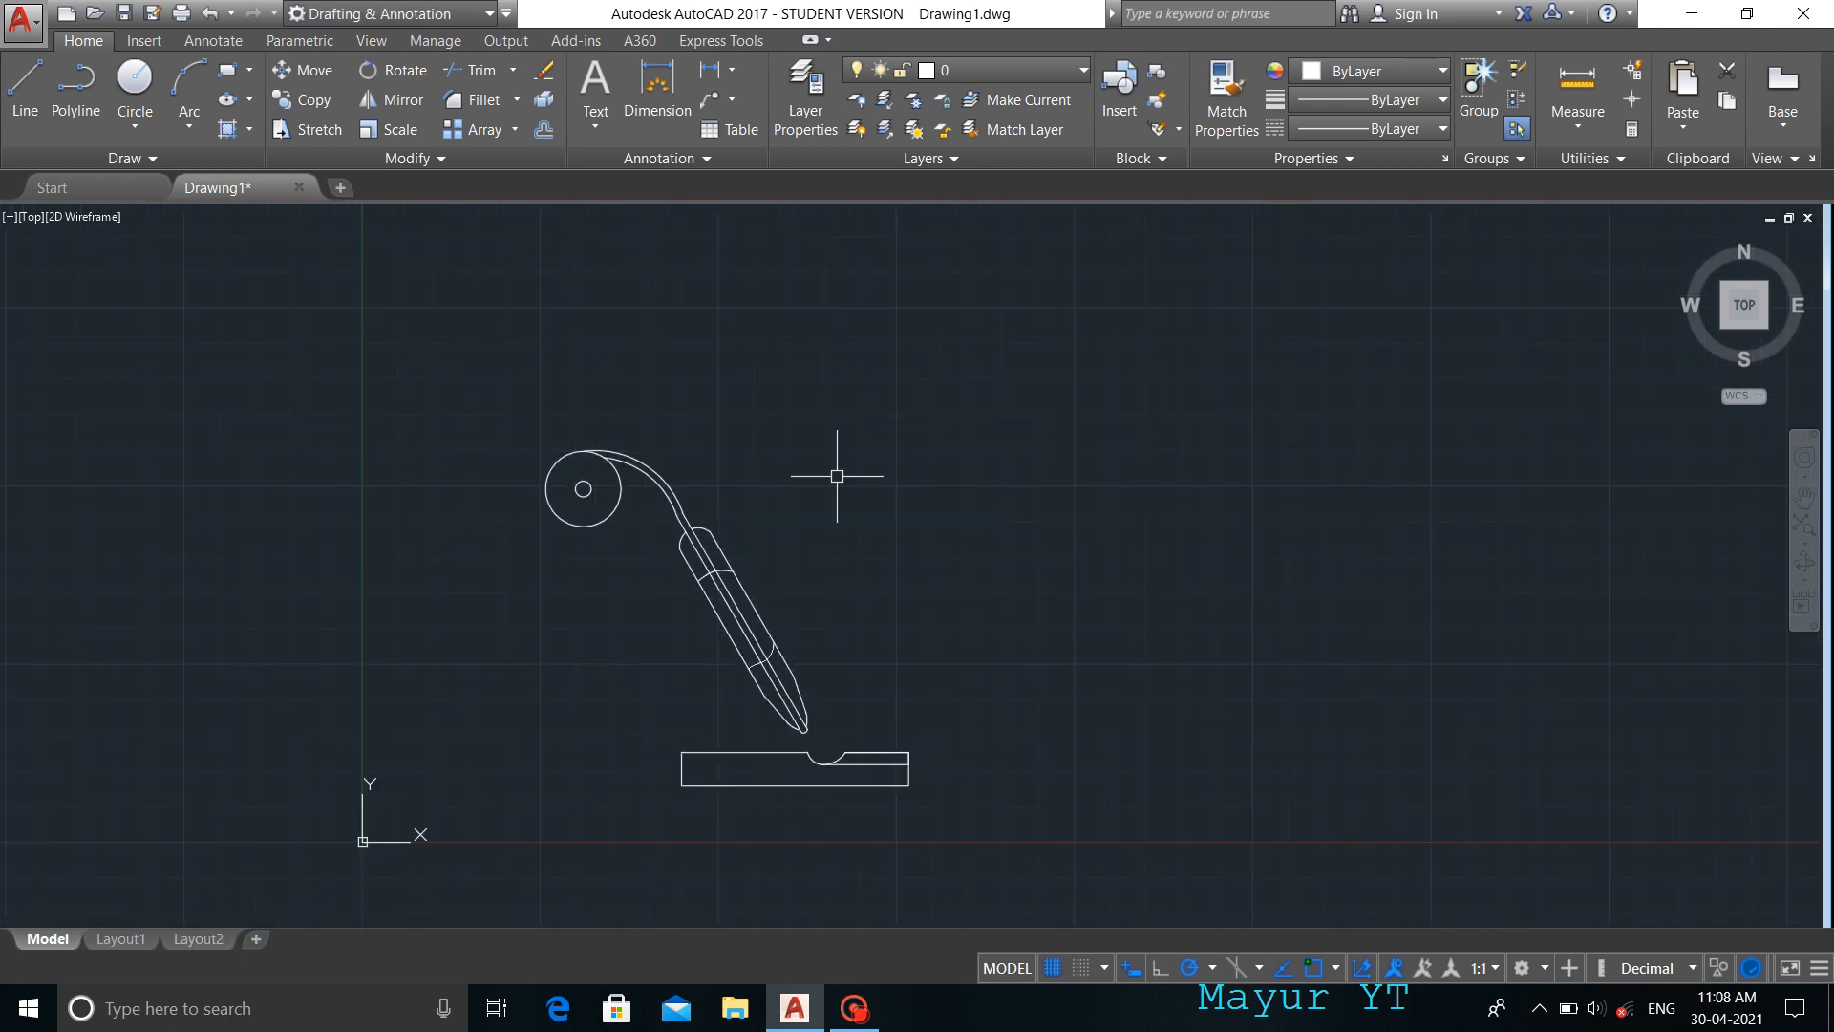
- Draw a small circle of about 12 radius beside the curved strip and move it against the outer arc's lower end
{"action": "scroll", "coordinate": [705, 510], "scroll_direction": "up", "scroll_amount": 7}
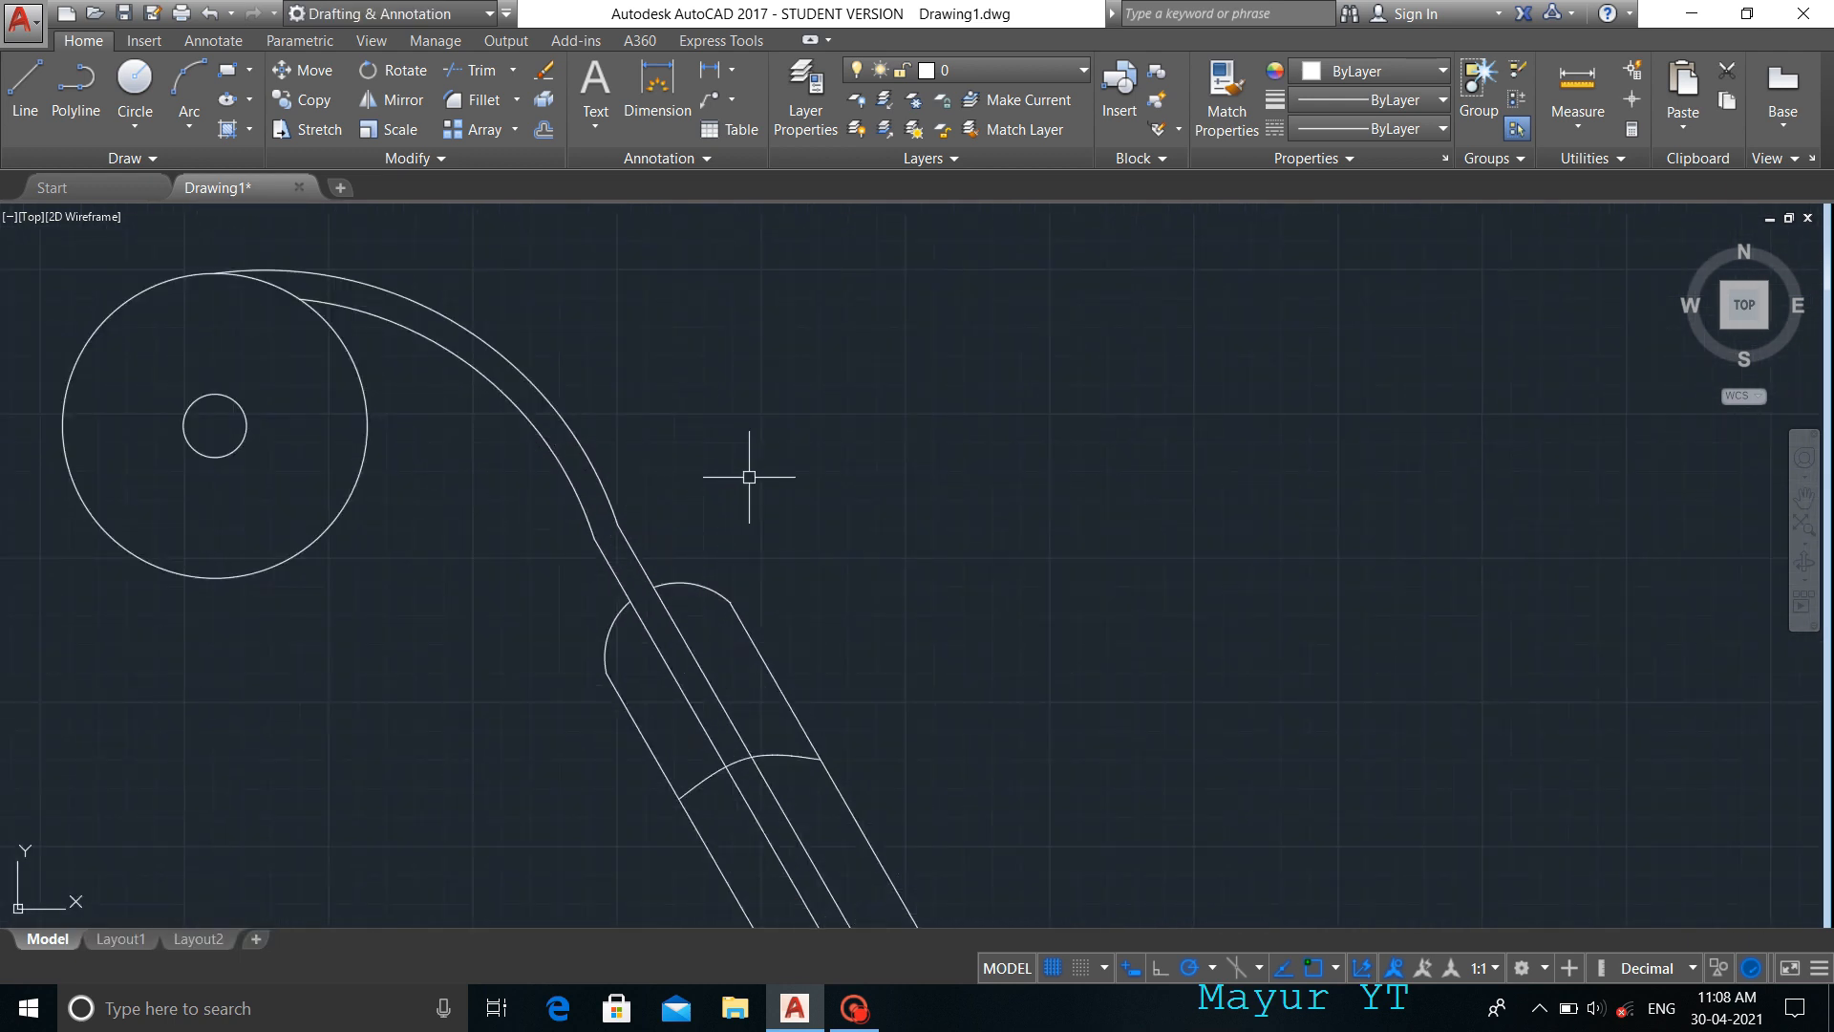
{"action": "key", "text": "Return"}
{"action": "left_click", "coordinate": [612, 381]}
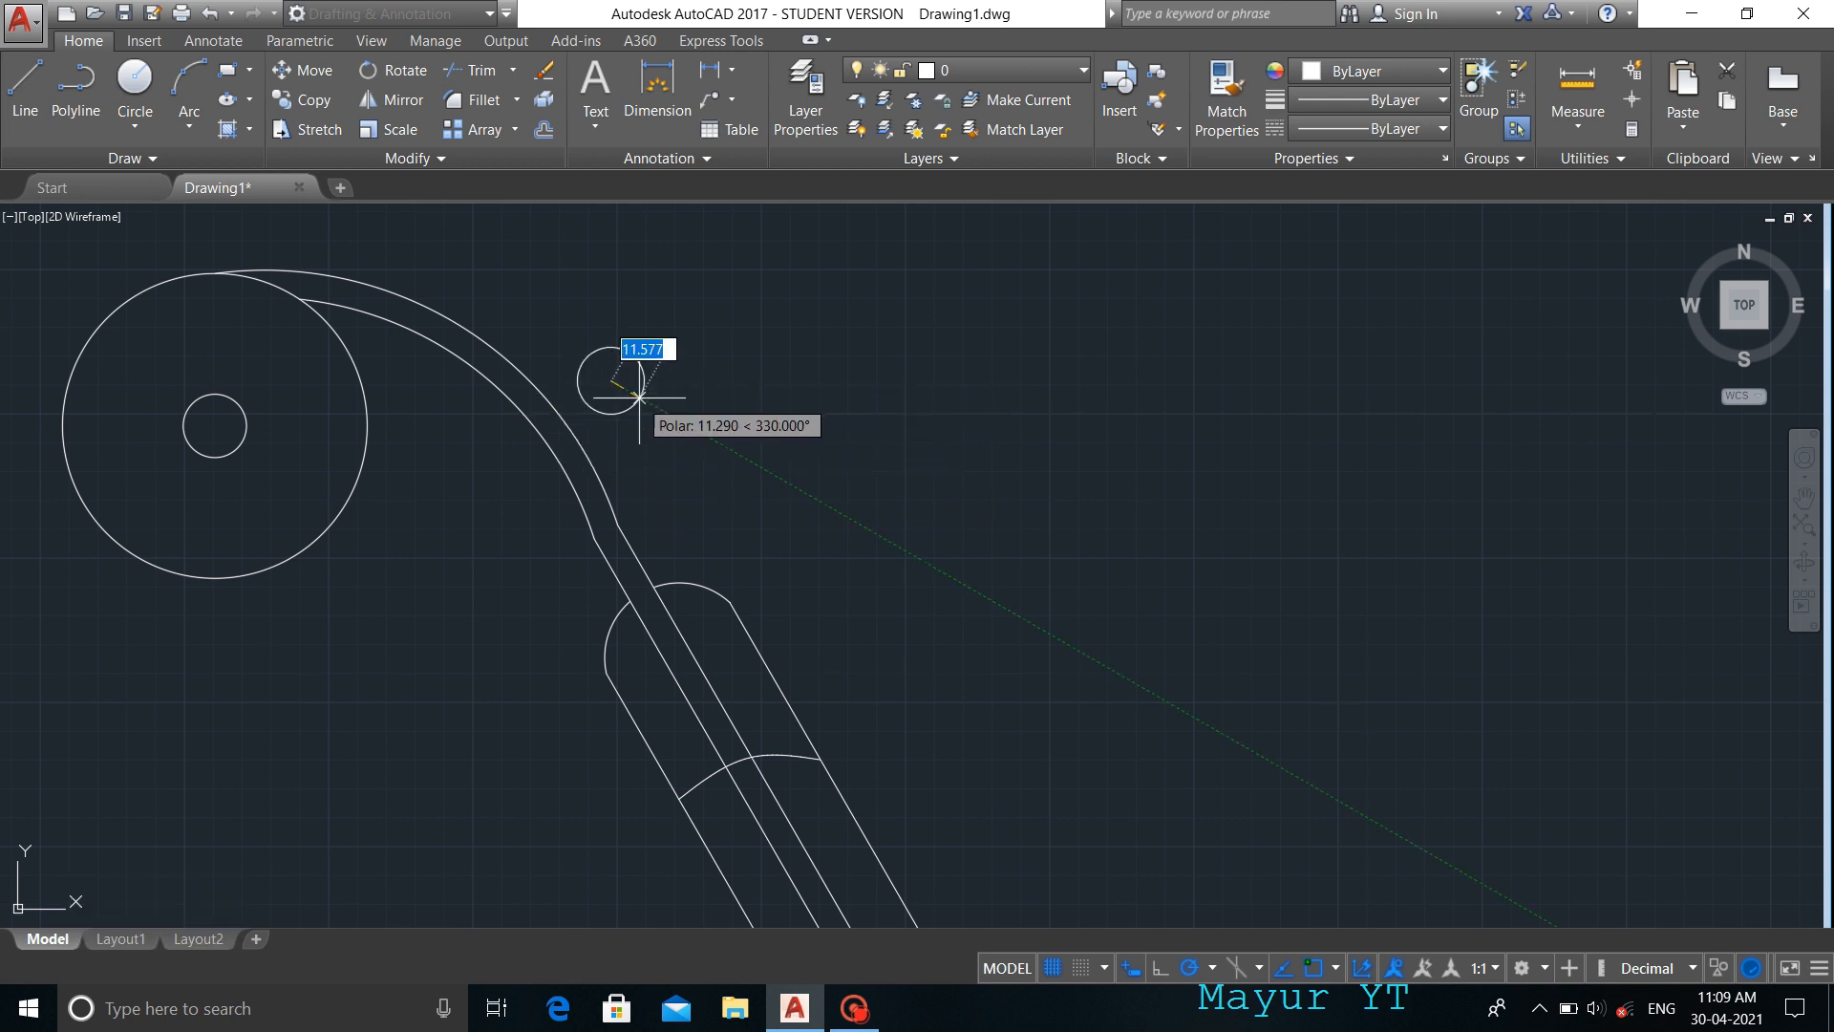
{"action": "key", "text": "Return"}
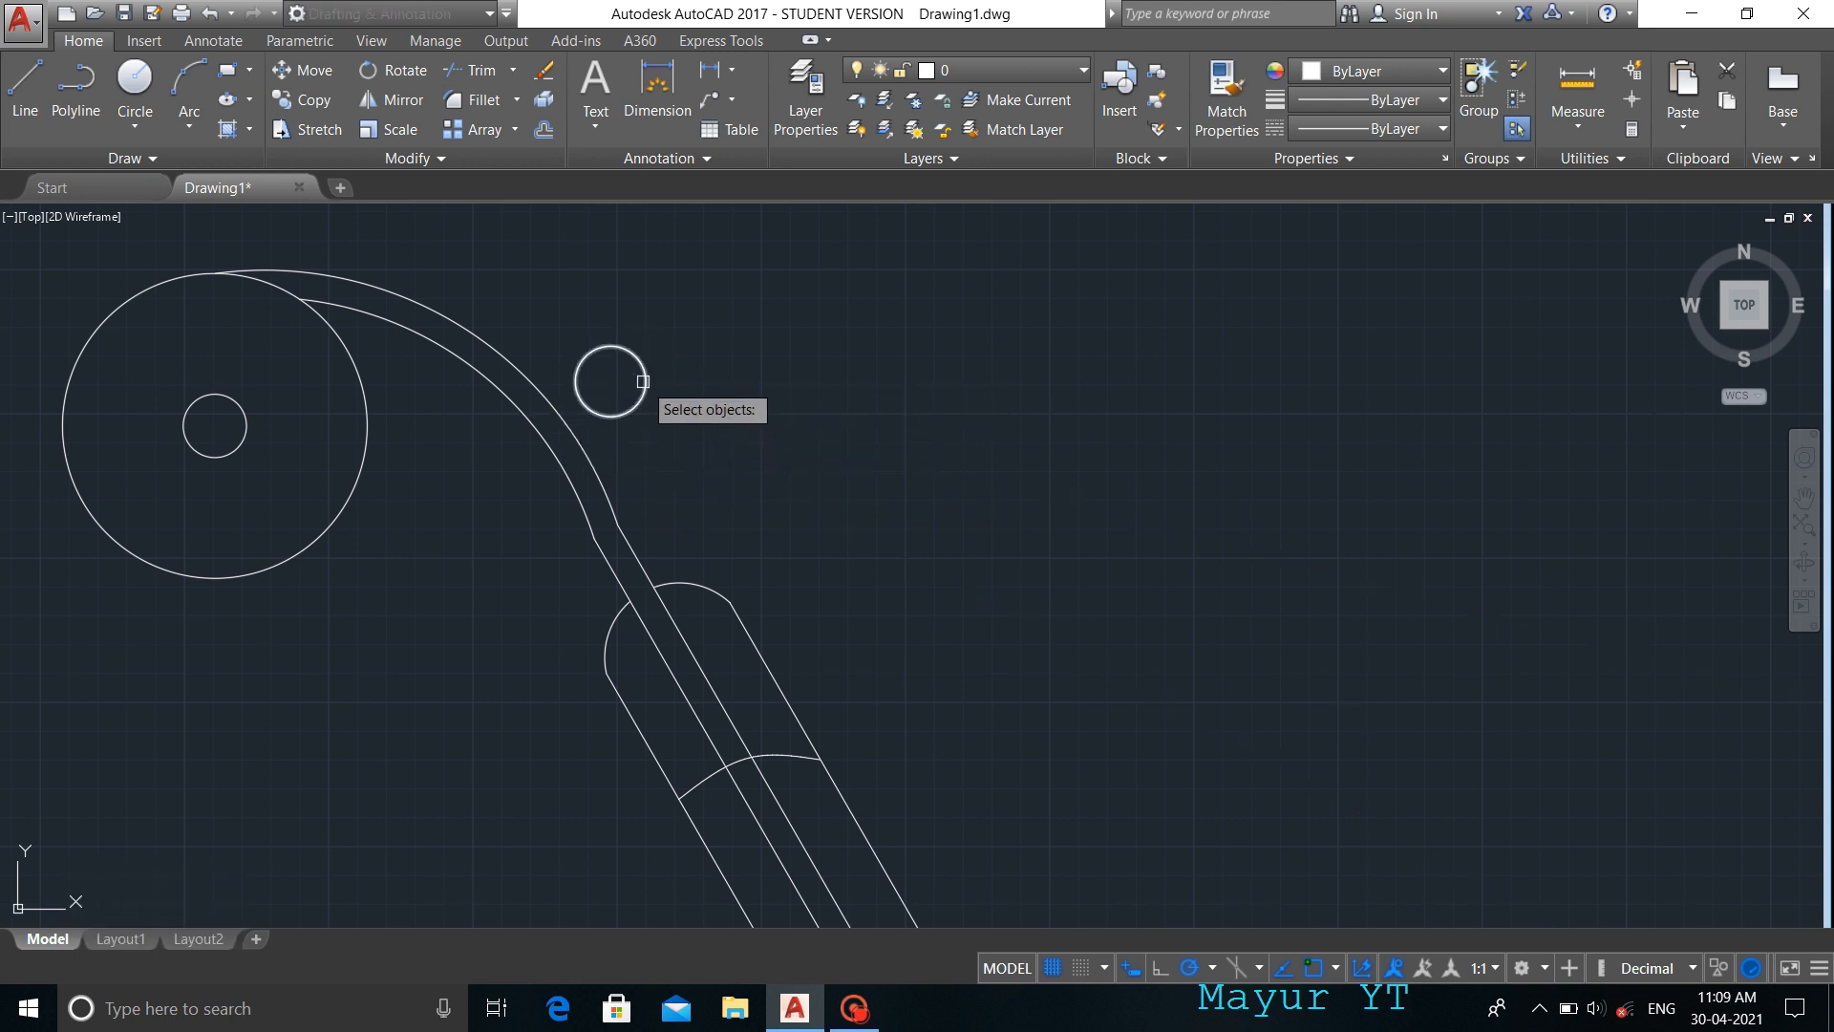
{"action": "left_click", "coordinate": [608, 415]}
{"action": "key", "text": "Return"}
{"action": "left_click", "coordinate": [611, 381]}
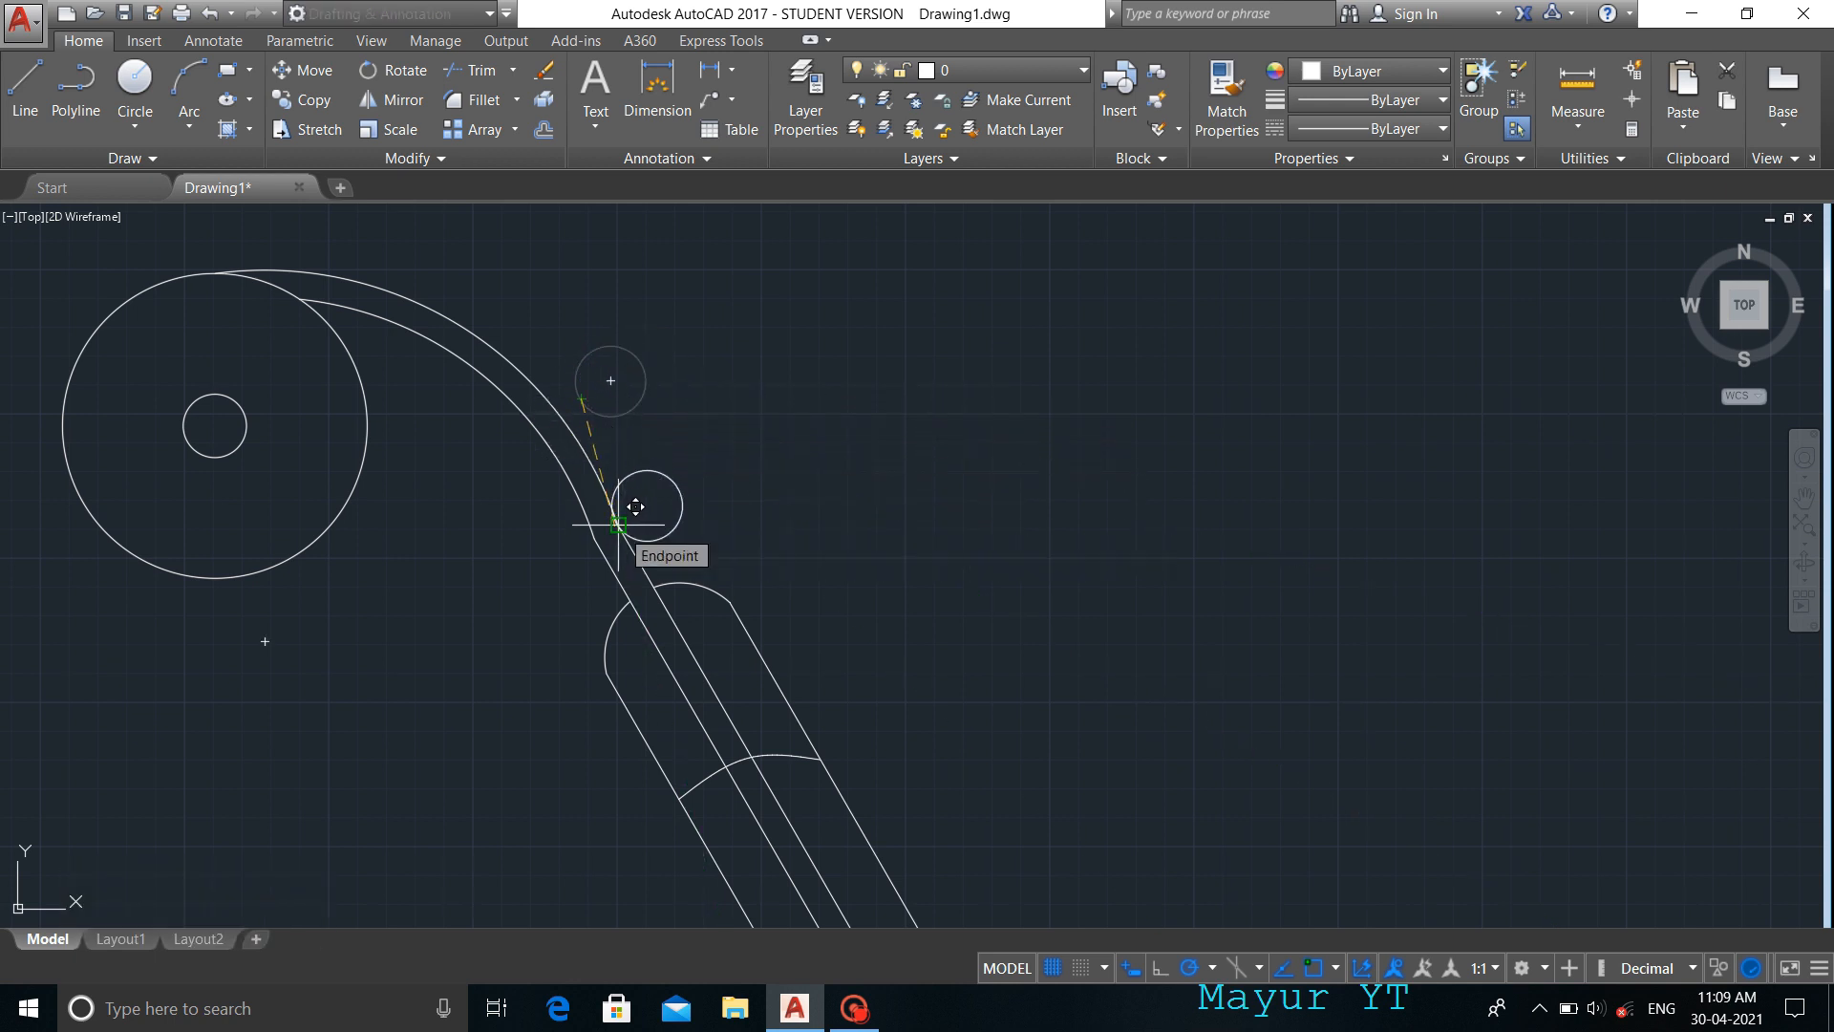
{"action": "key", "text": "Escape"}
- Copy the small roller circle to the opposite side of the strip, touching the inner arc's lower end
{"action": "type", "text": "co"}
{"action": "key", "text": "Return"}
{"action": "left_click", "coordinate": [684, 506]}
{"action": "key", "text": "Return"}
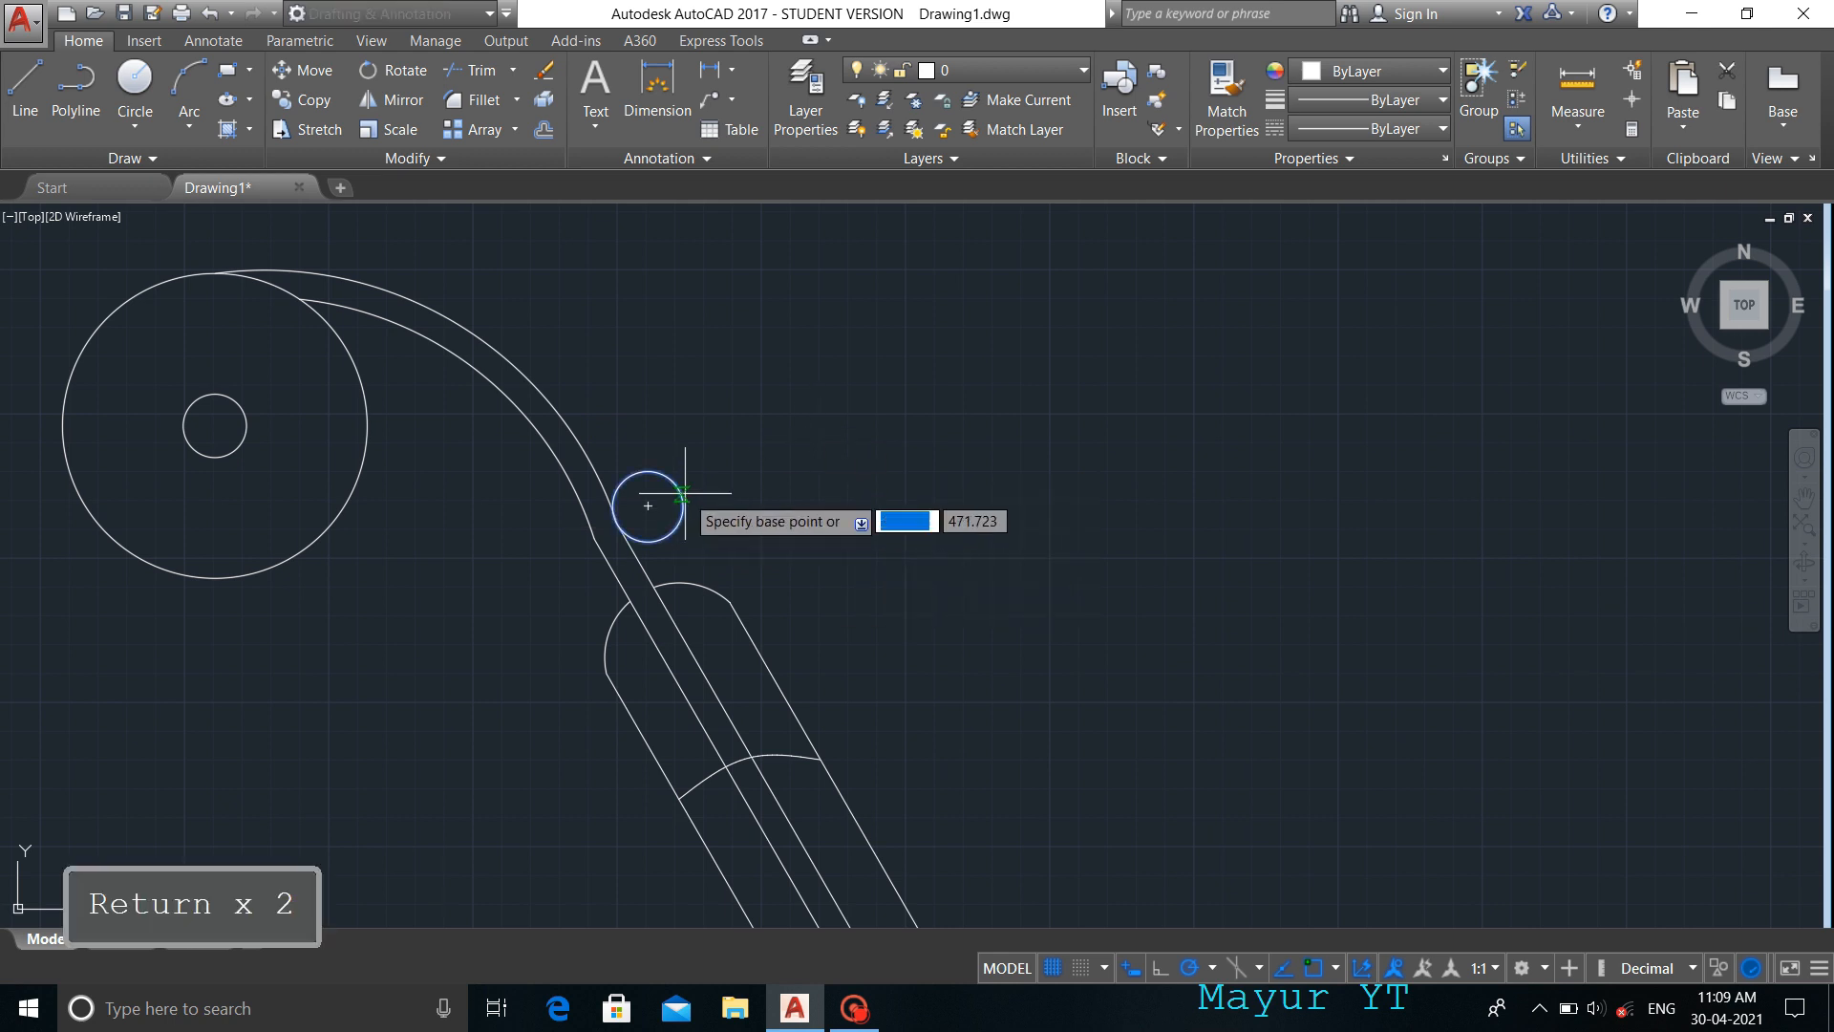
{"action": "left_click", "coordinate": [682, 494]}
{"action": "left_click", "coordinate": [596, 542]}
{"action": "key", "text": "Escape"}
- Draw a small rectangle across the bar's central strip near the tip and rotate it square to the strip
{"action": "scroll", "coordinate": [749, 569], "scroll_direction": "down", "scroll_amount": 3}
{"action": "scroll", "coordinate": [859, 730], "scroll_direction": "up", "scroll_amount": 1}
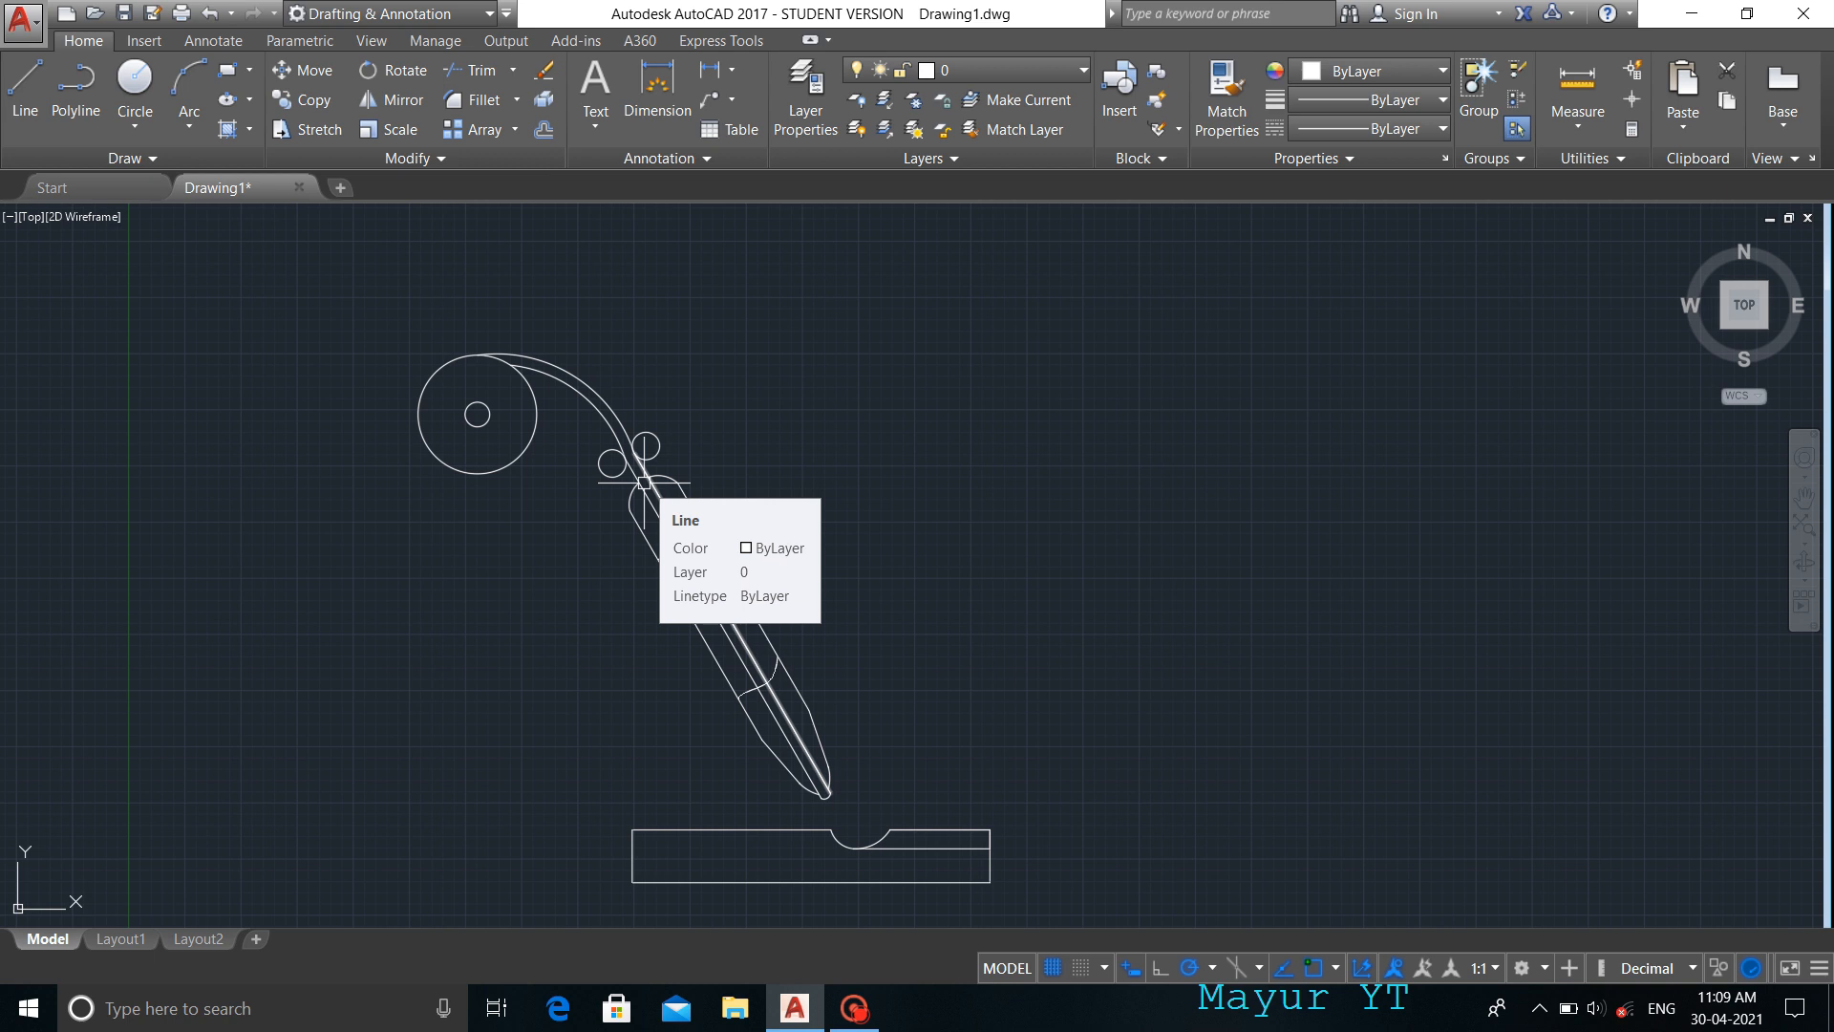
{"action": "scroll", "coordinate": [791, 786], "scroll_direction": "up", "scroll_amount": 4}
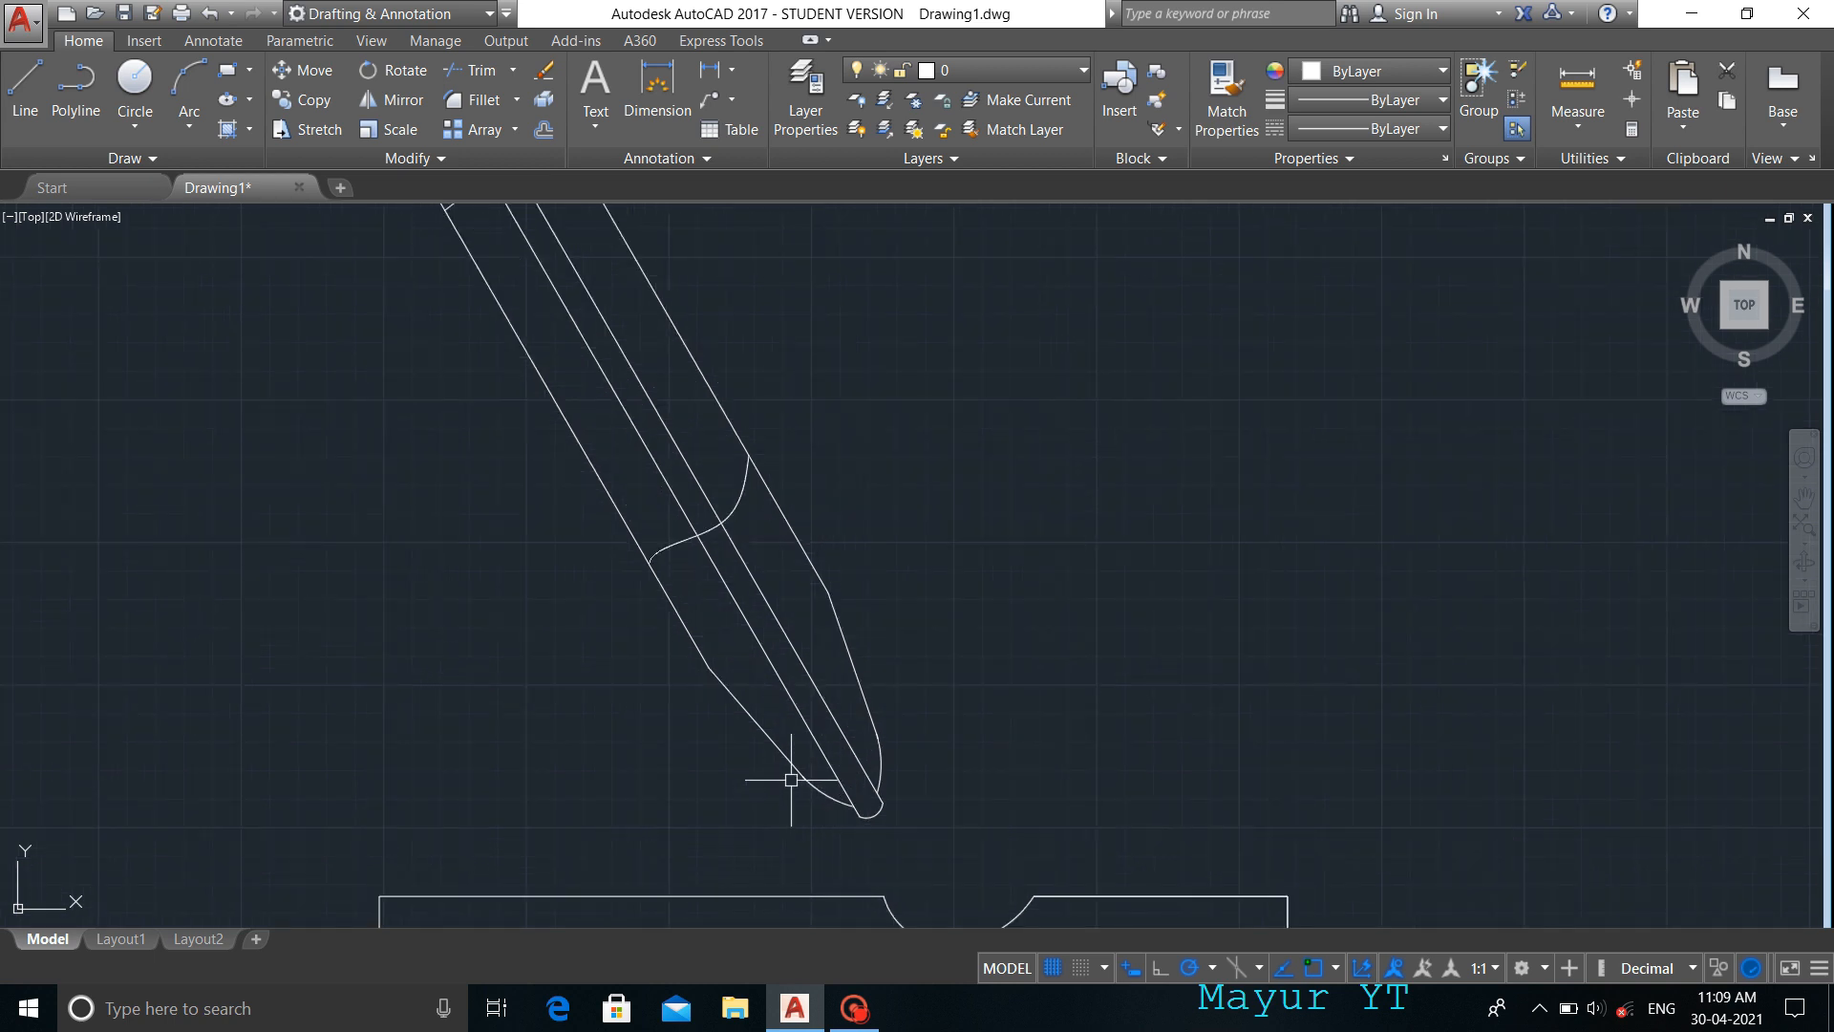
{"action": "key", "text": "Return"}
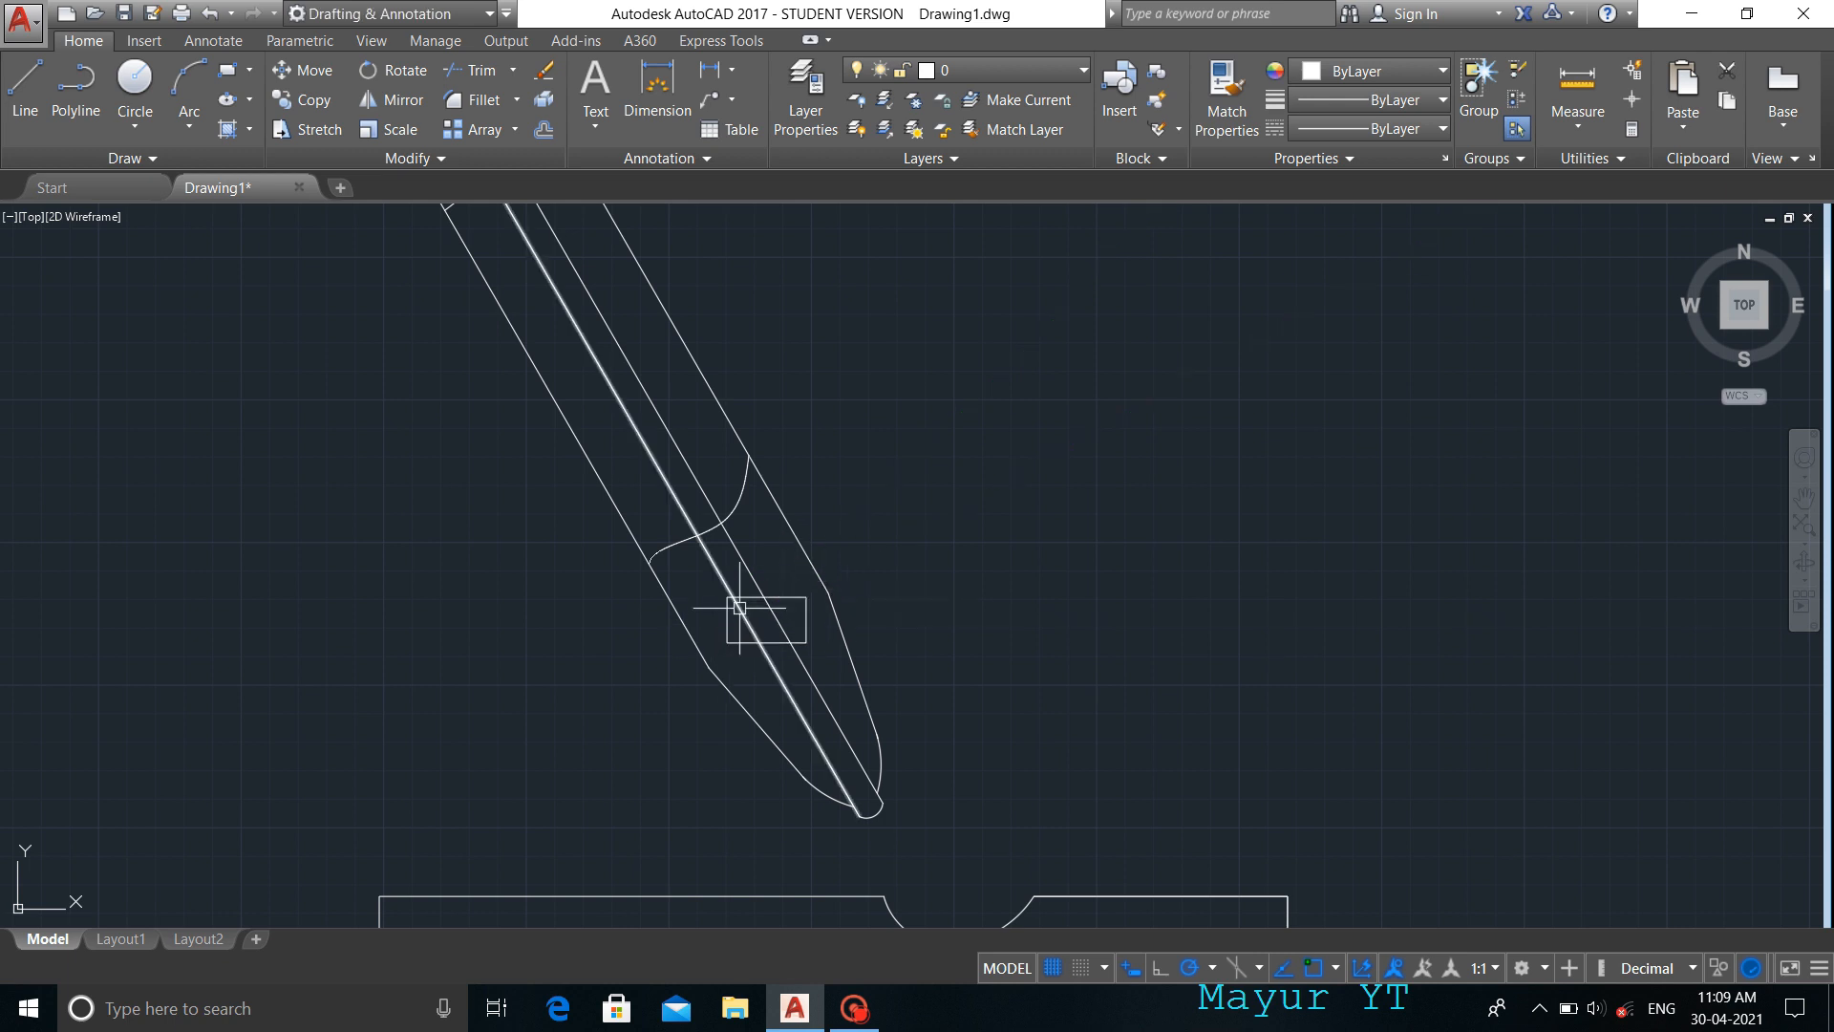
{"action": "type", "text": "ro"}
{"action": "key", "text": "Return"}
{"action": "left_click", "coordinate": [806, 621]}
{"action": "key", "text": "Return"}
{"action": "left_click", "coordinate": [769, 619]}
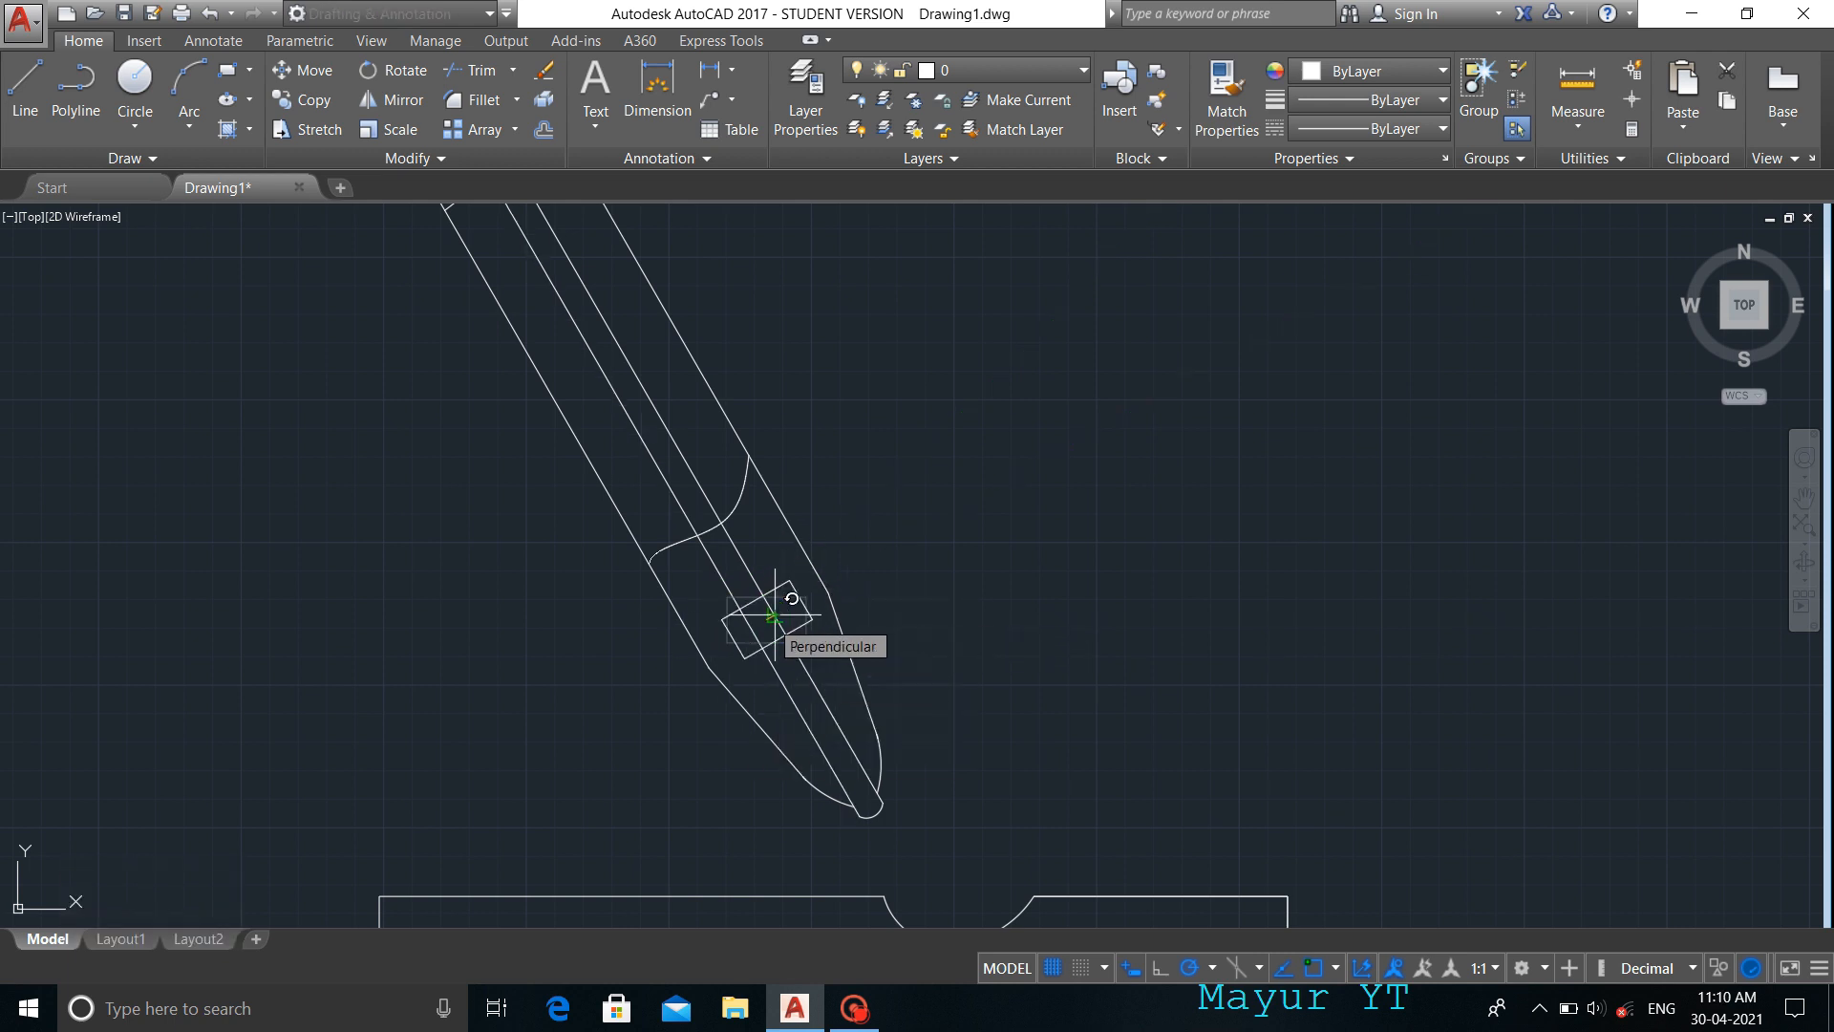
- Move the rotated rectangle slightly sideways to centre it on the bar's central strip
{"action": "type", "text": "m"}
{"action": "key", "text": "Return"}
{"action": "left_click", "coordinate": [805, 605]}
{"action": "key", "text": "Return"}
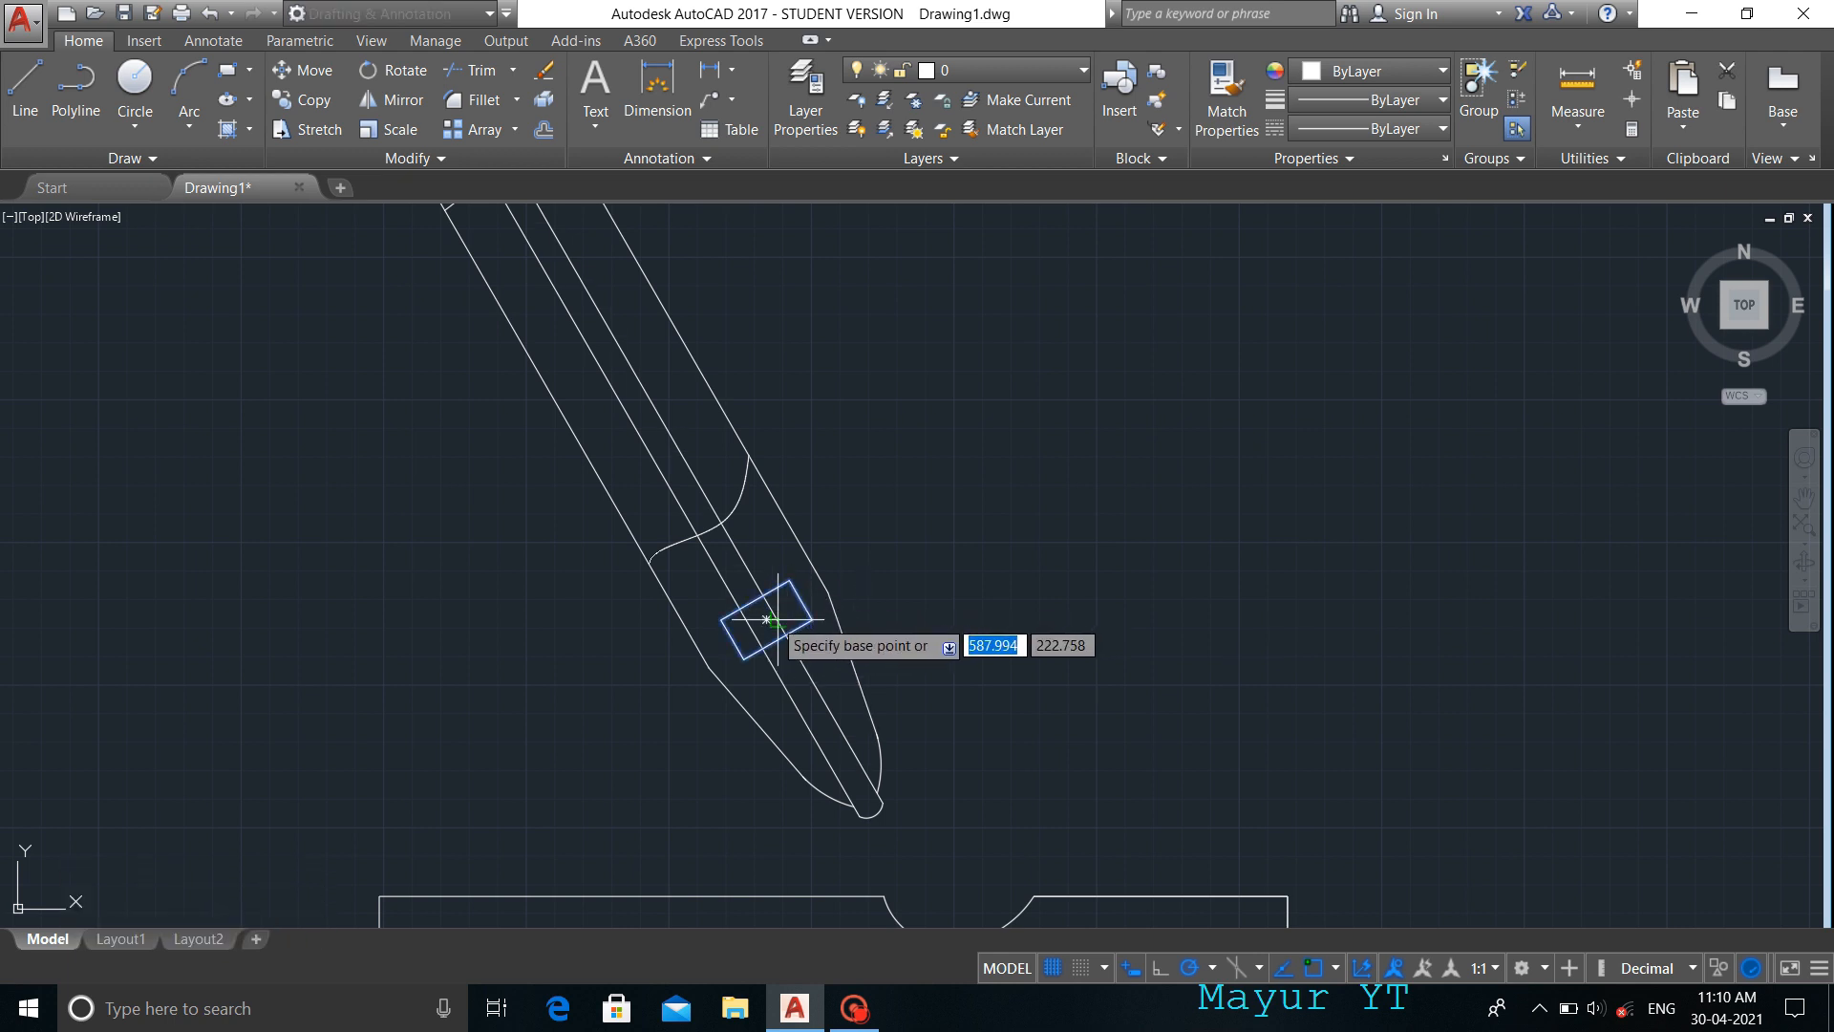
{"action": "scroll", "coordinate": [762, 630], "scroll_direction": "up", "scroll_amount": 6}
{"action": "left_click", "coordinate": [785, 590]}
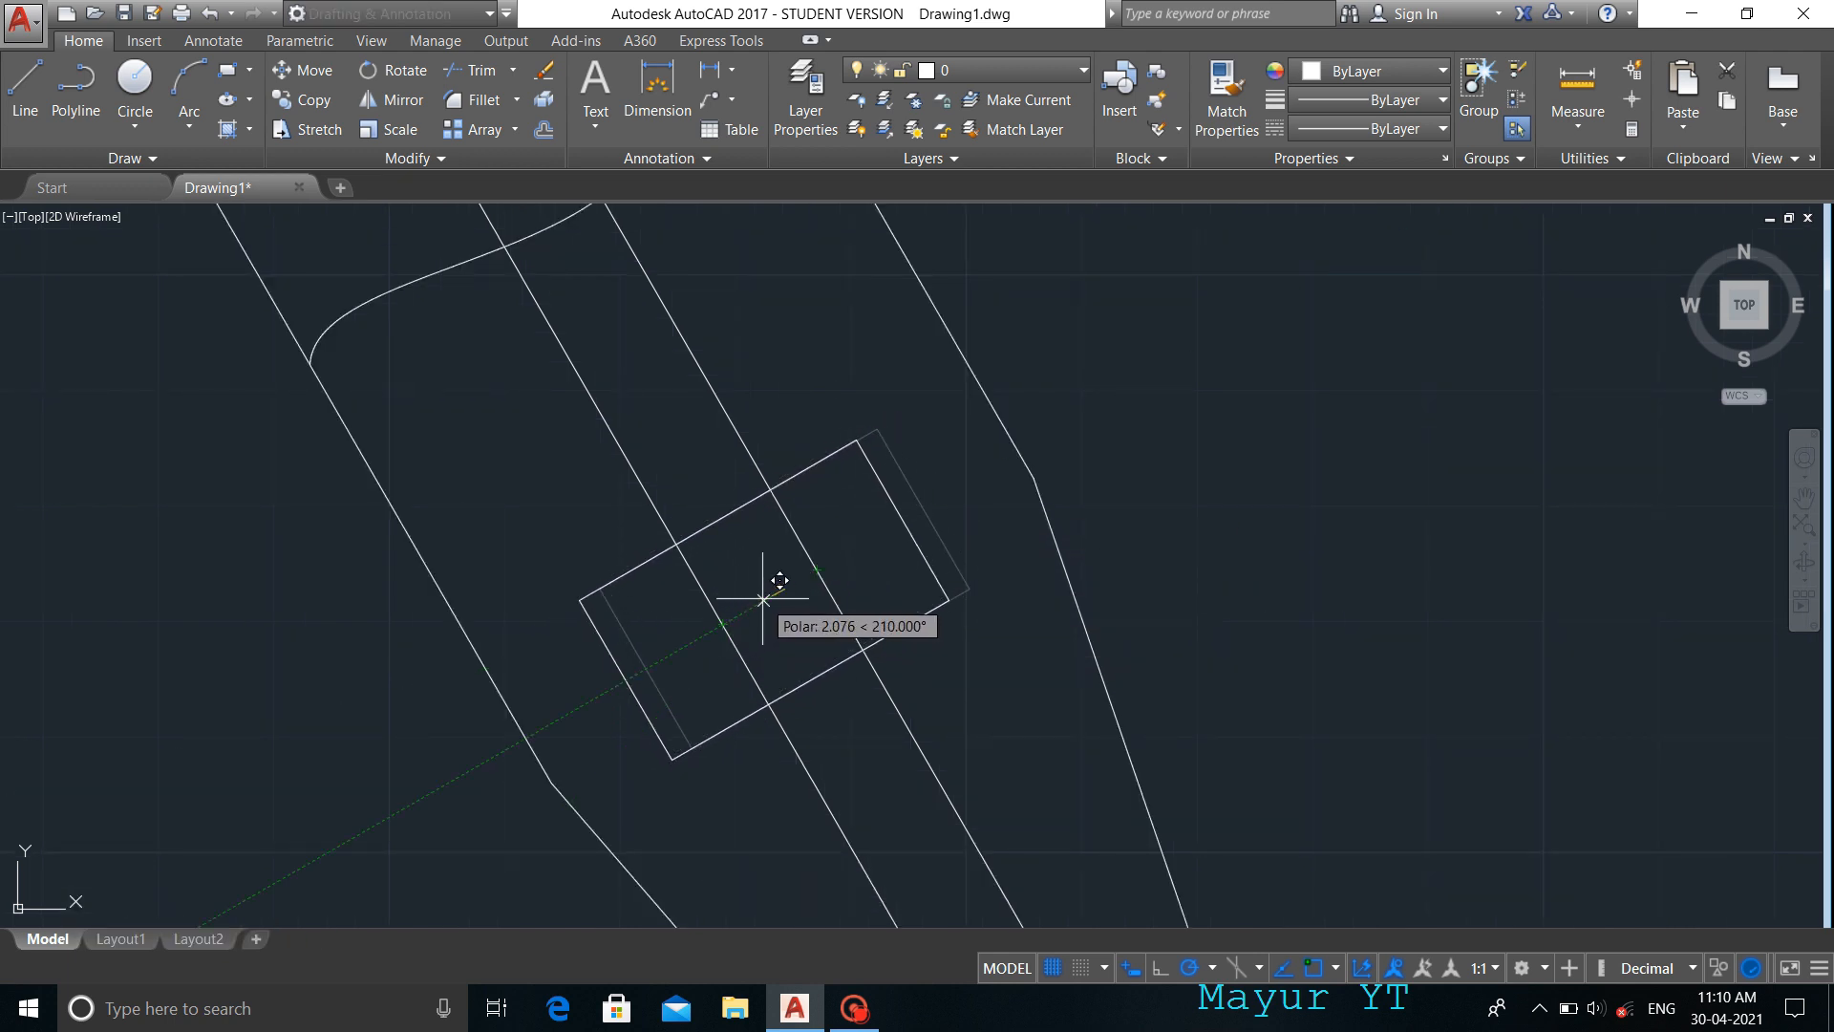
{"action": "left_click", "coordinate": [770, 596]}
- Draw connected lines from the small rectangle up to the bar's upper left end, horizontally left, straight down, and across to the base block's left edge
{"action": "scroll", "coordinate": [769, 601], "scroll_direction": "down", "scroll_amount": 6}
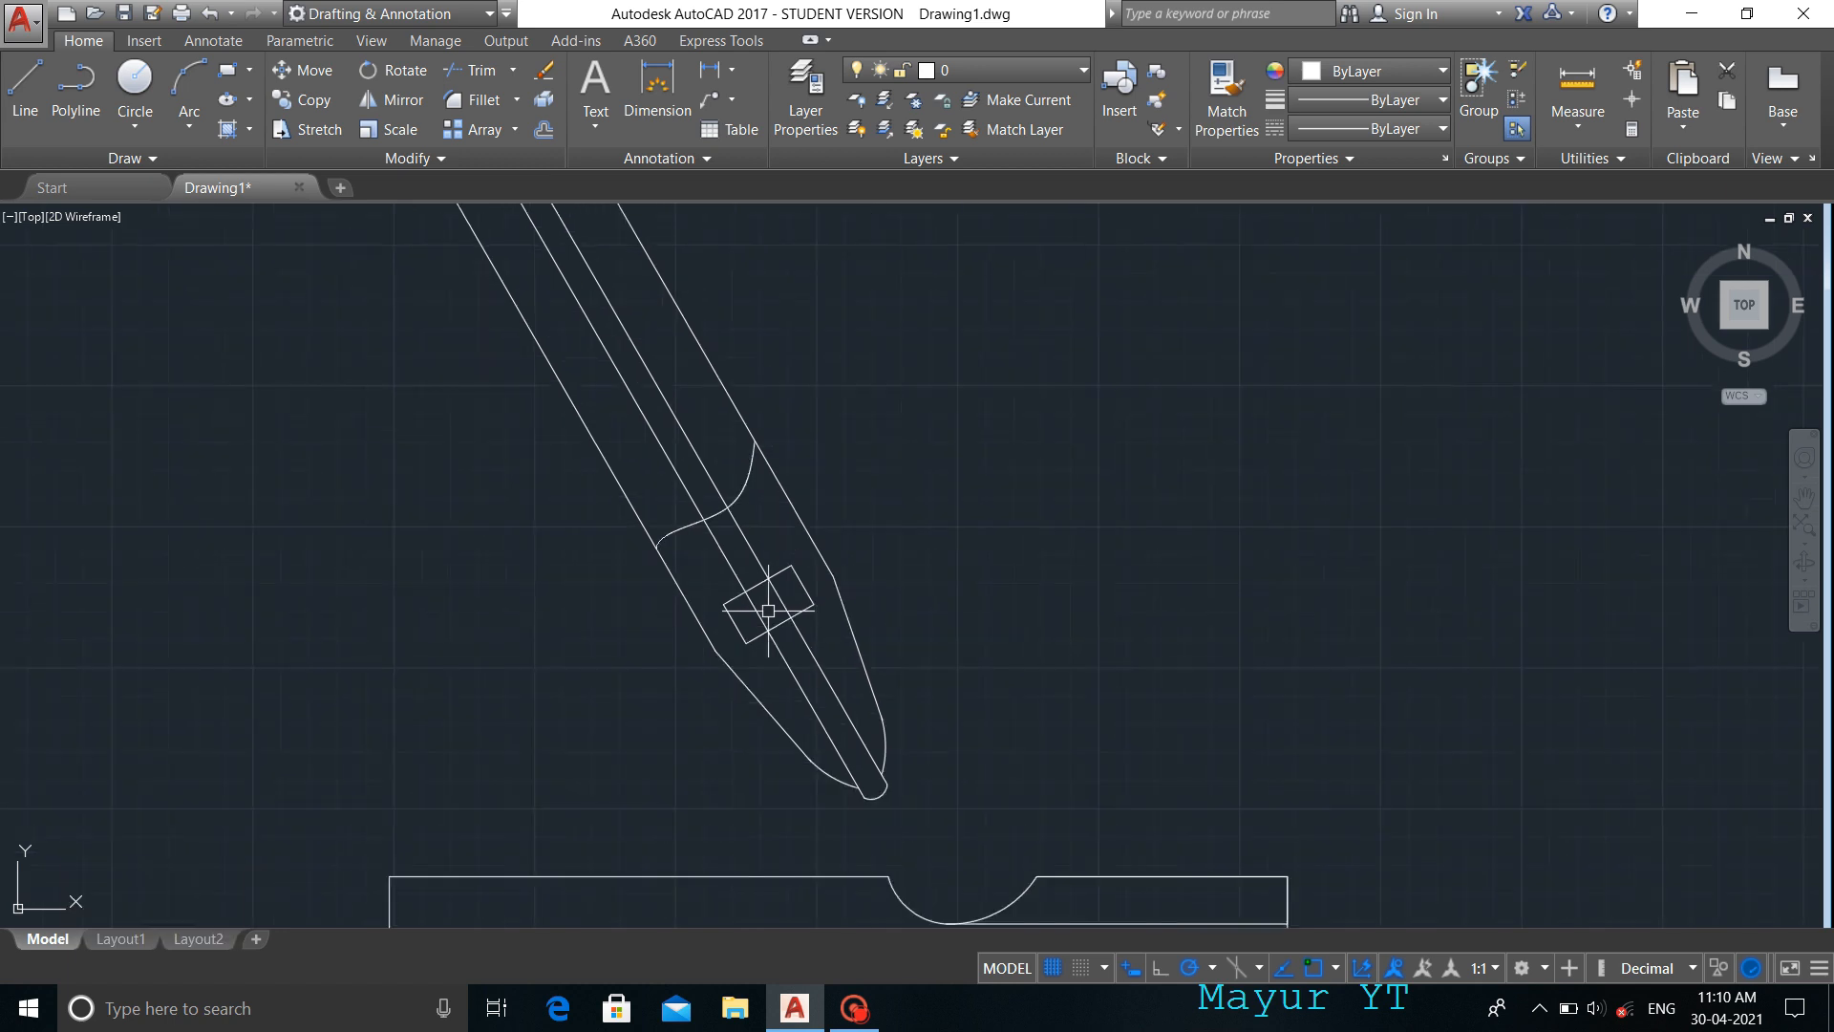
{"action": "scroll", "coordinate": [768, 609], "scroll_direction": "down", "scroll_amount": 2}
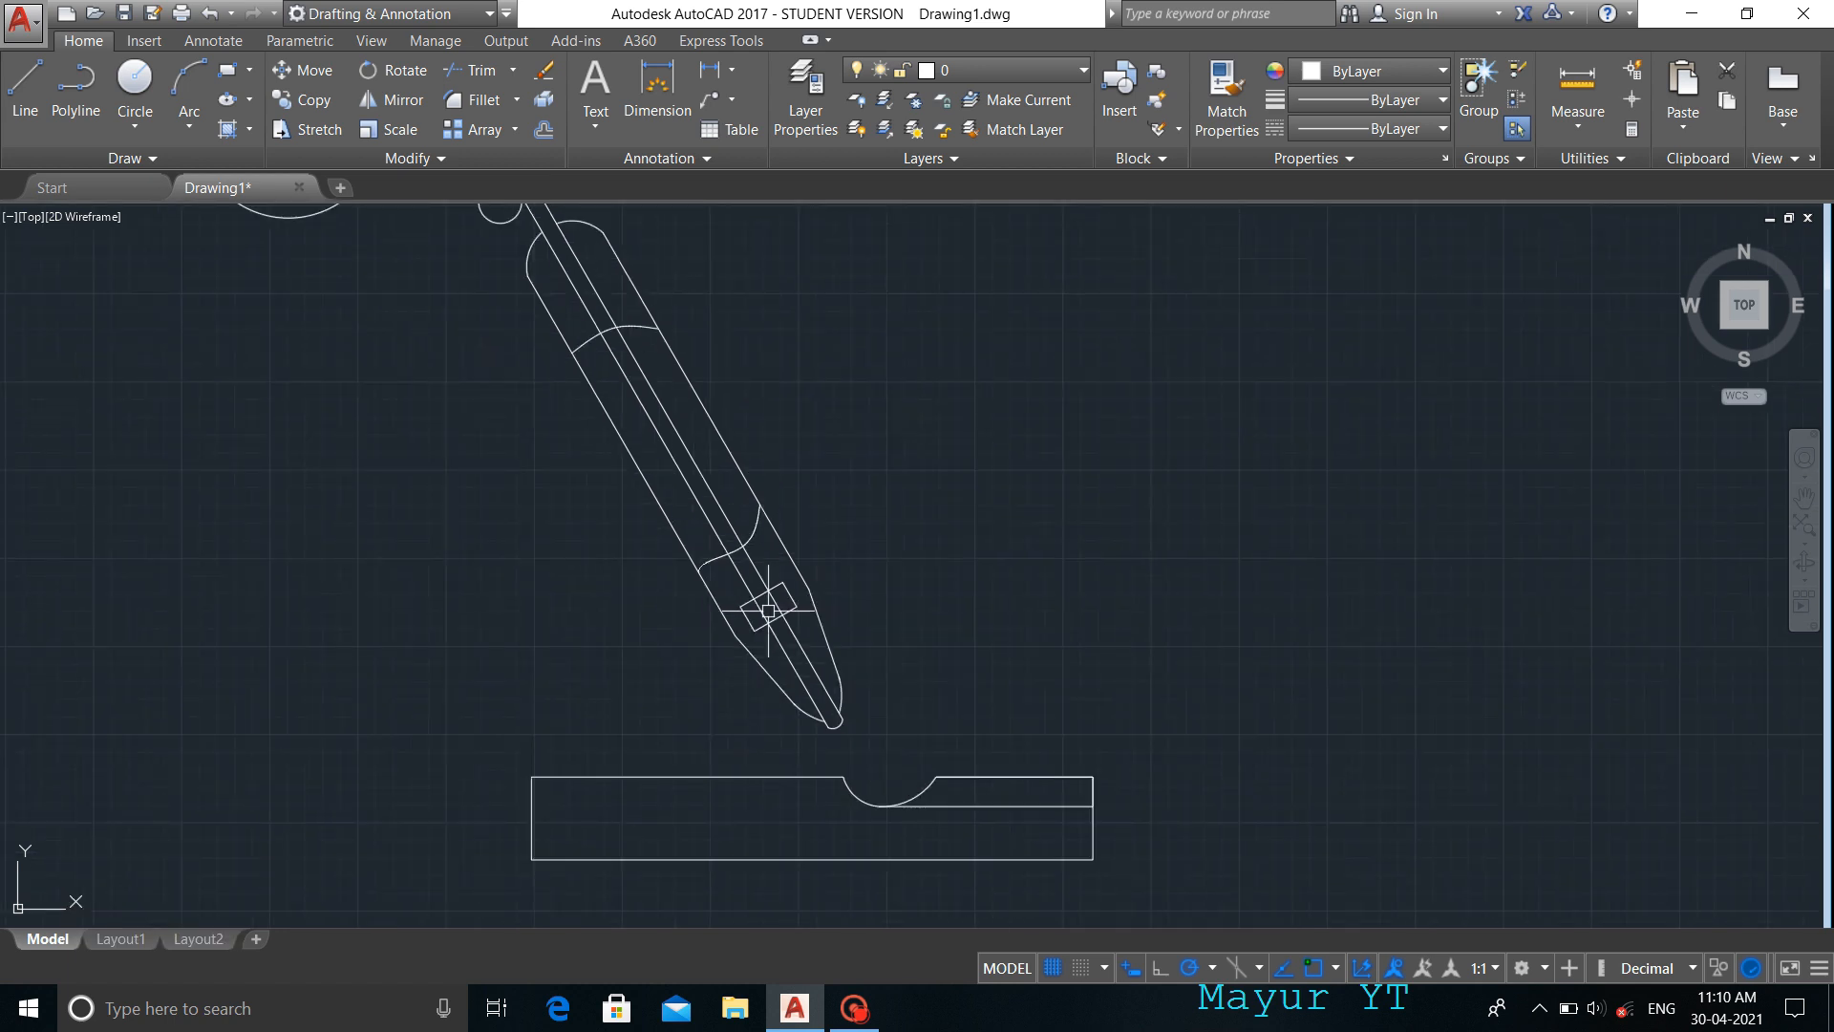
{"action": "scroll", "coordinate": [733, 599], "scroll_direction": "down", "scroll_amount": 2}
{"action": "type", "text": "L"}
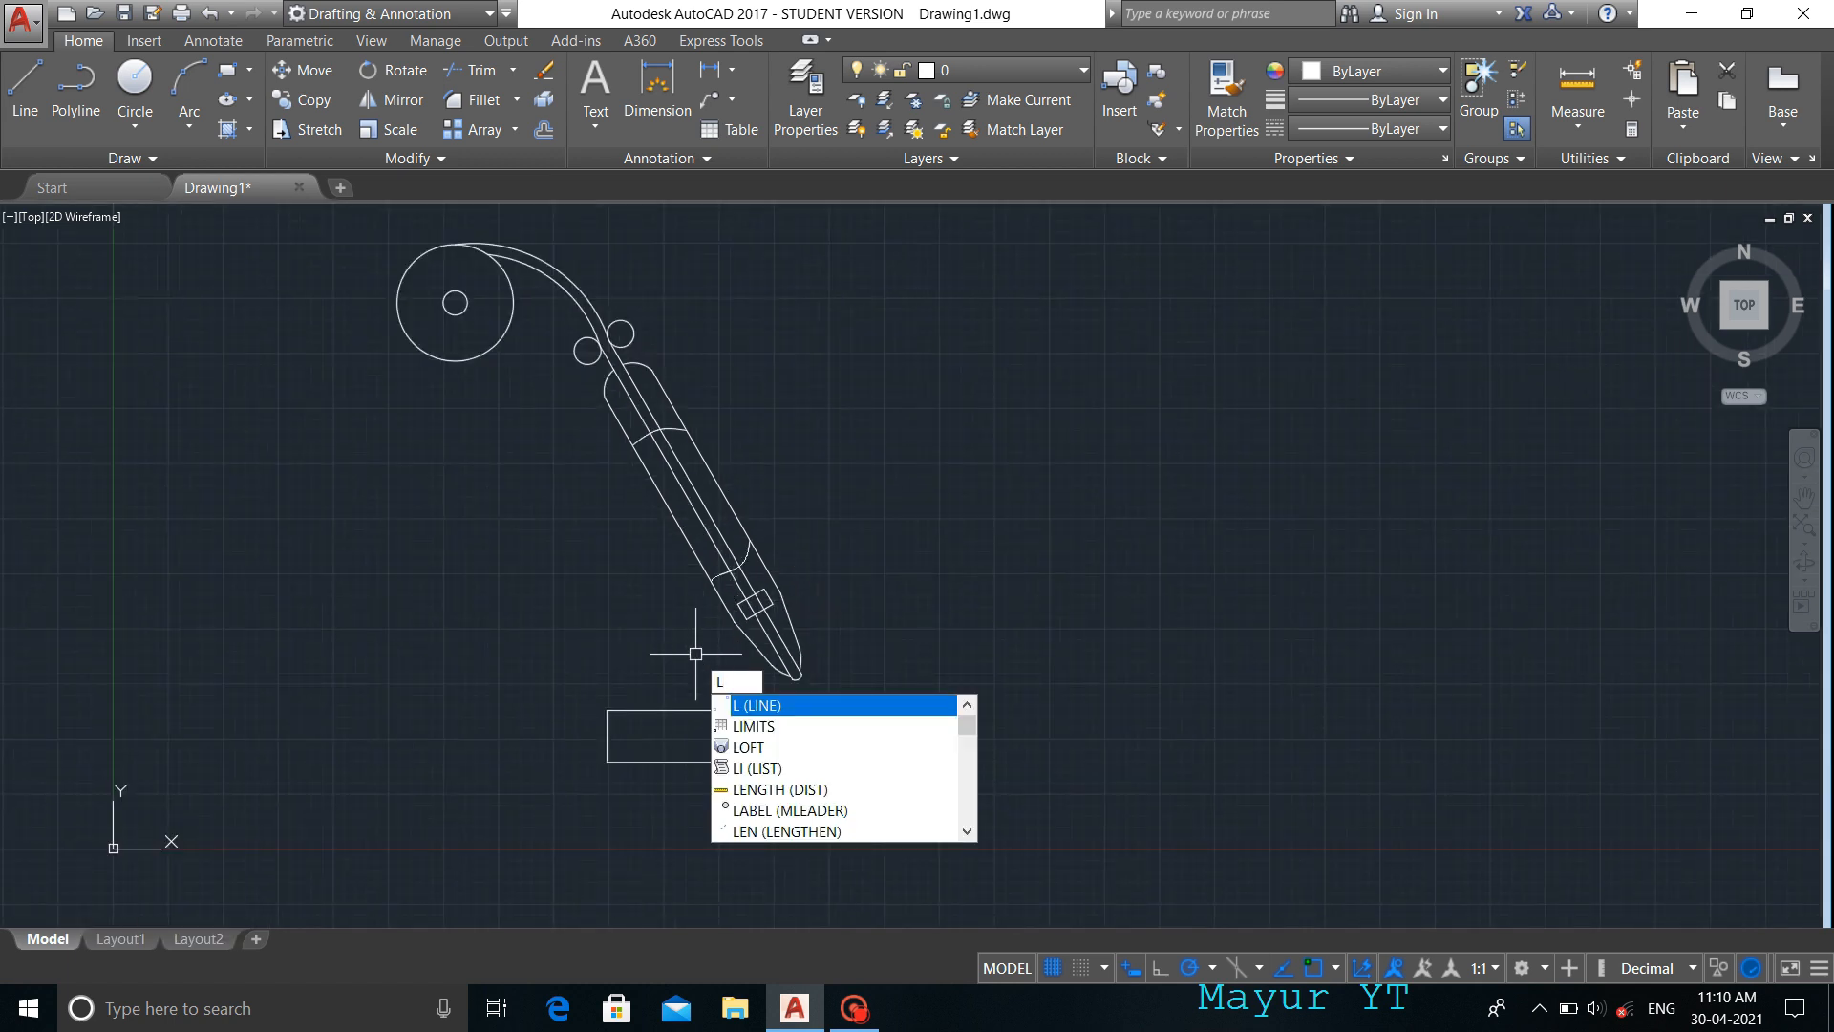
{"action": "left_click", "coordinate": [761, 705]}
{"action": "left_click", "coordinate": [753, 603]}
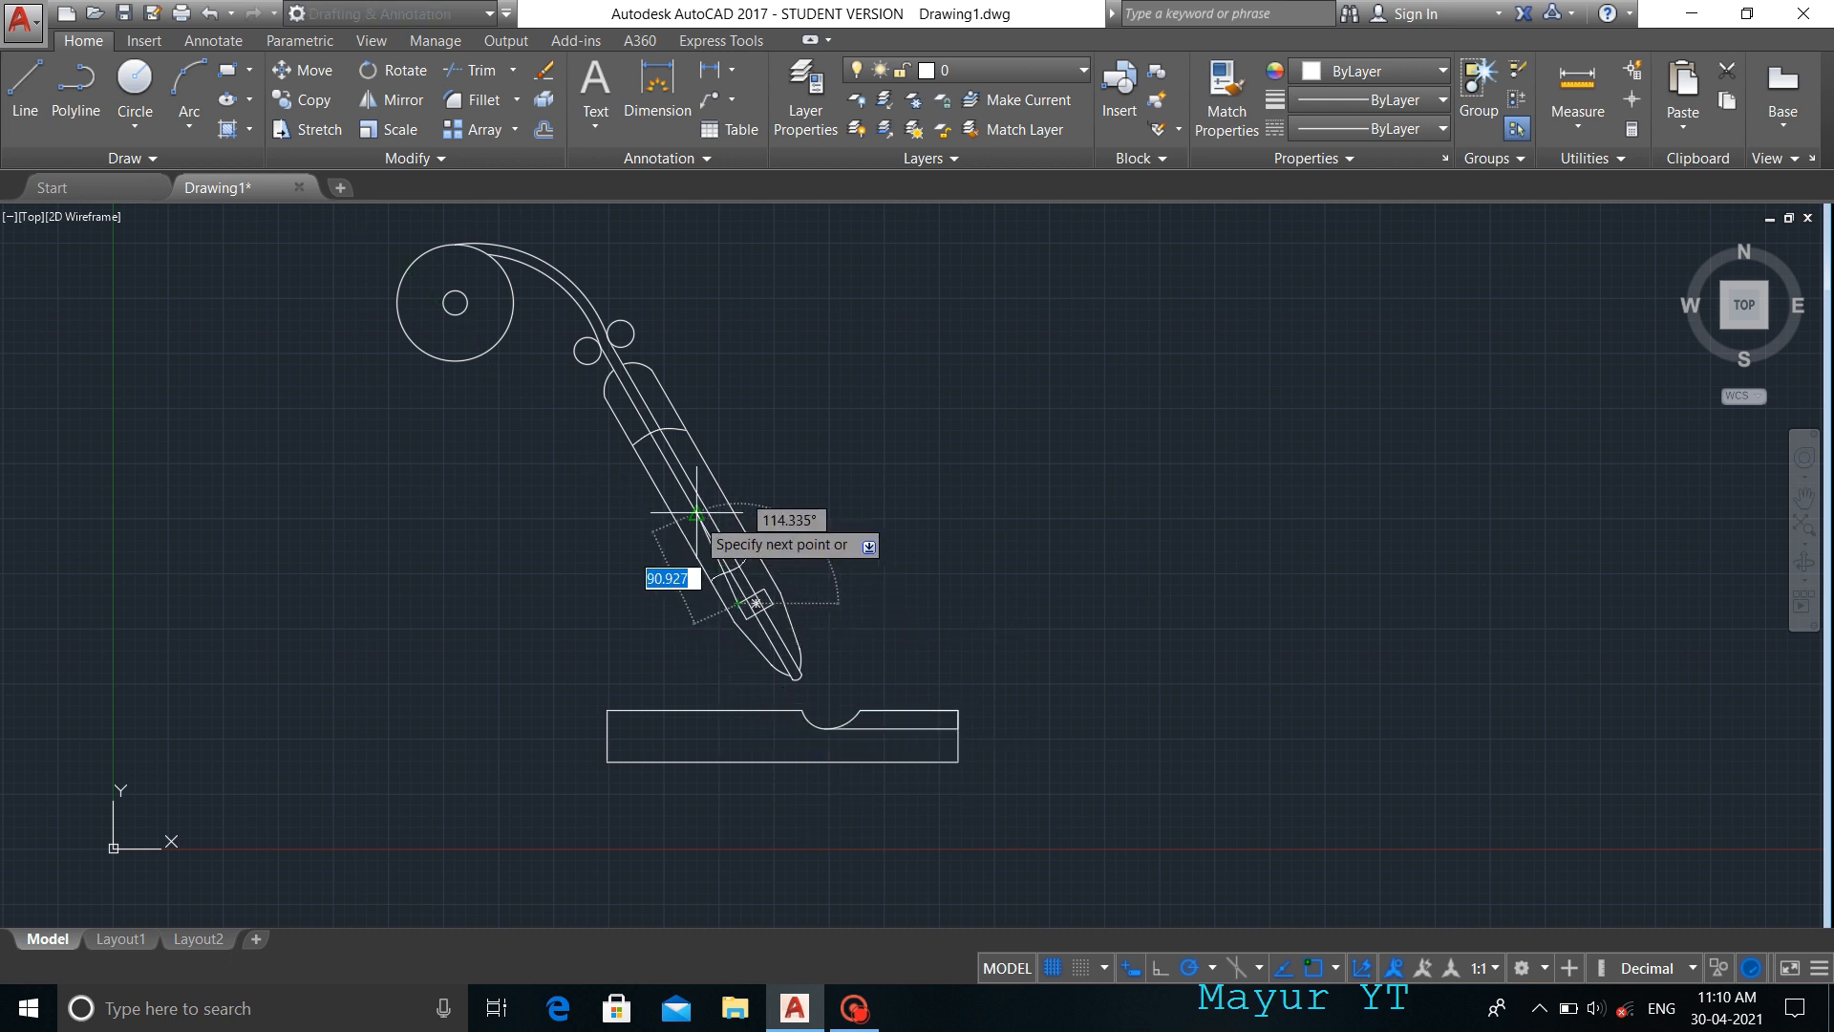
{"action": "left_click", "coordinate": [608, 387]}
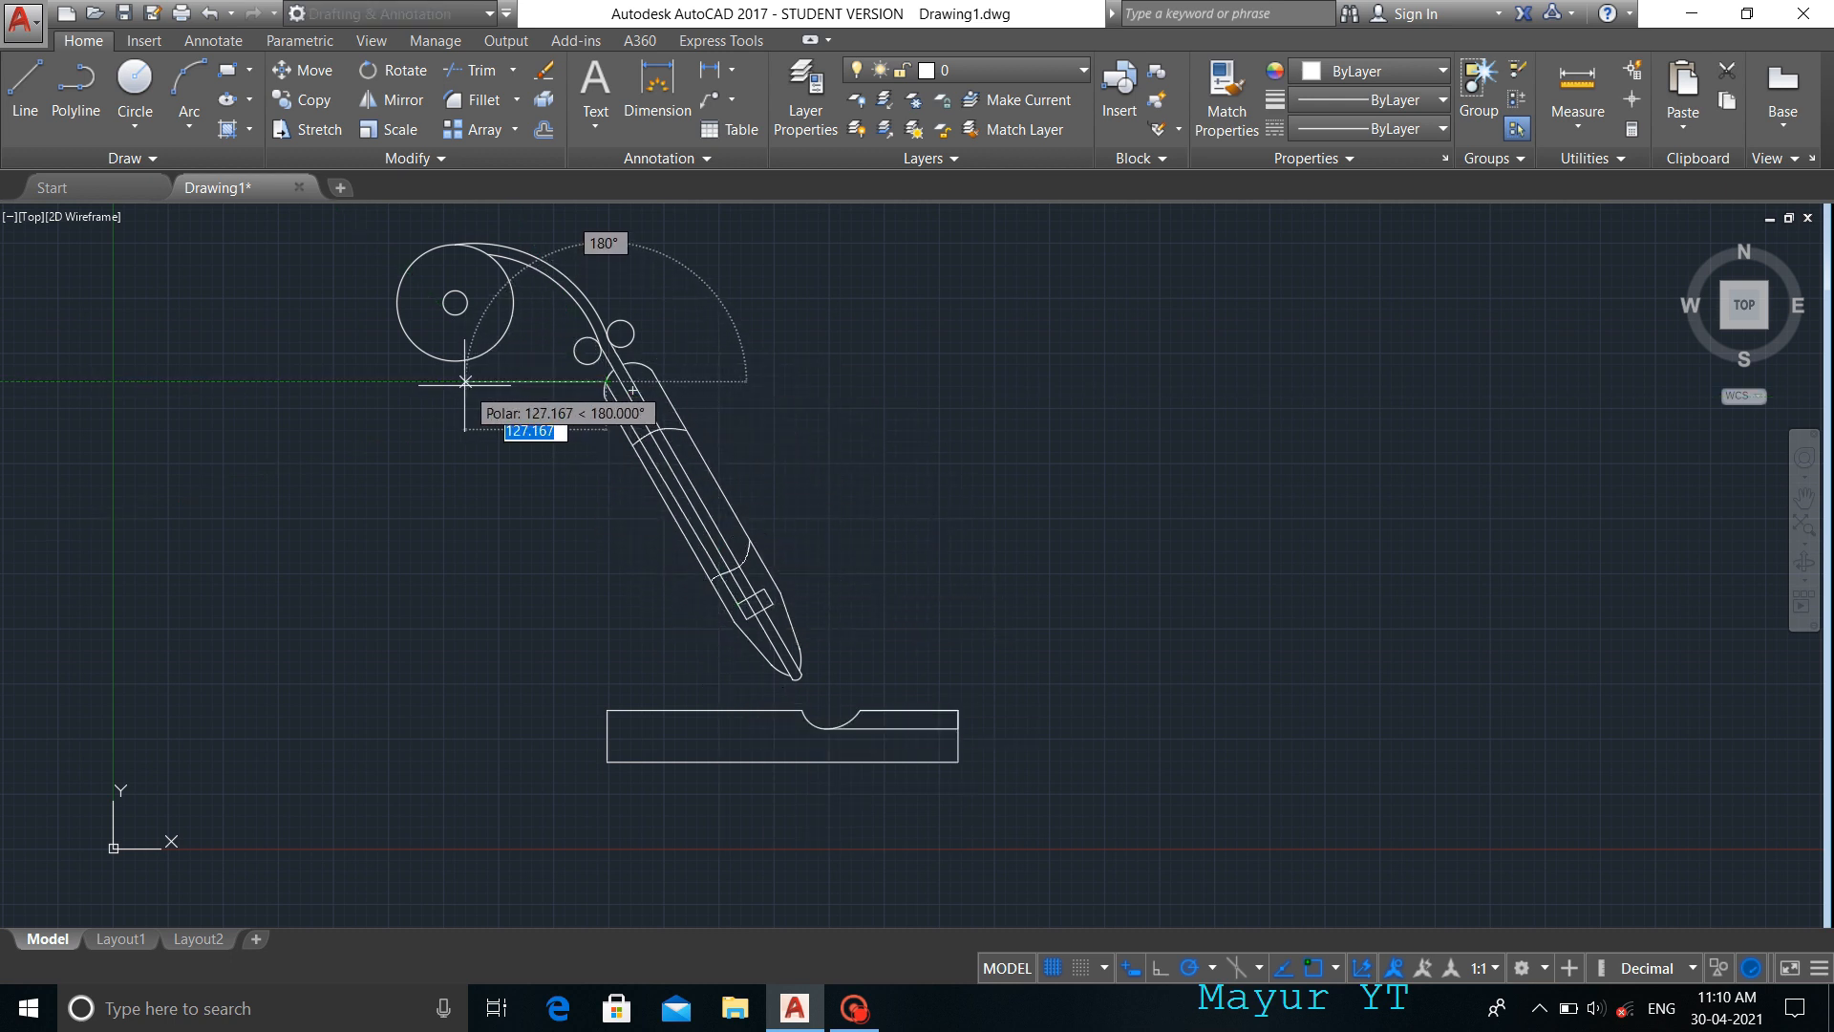
{"action": "left_click", "coordinate": [418, 382]}
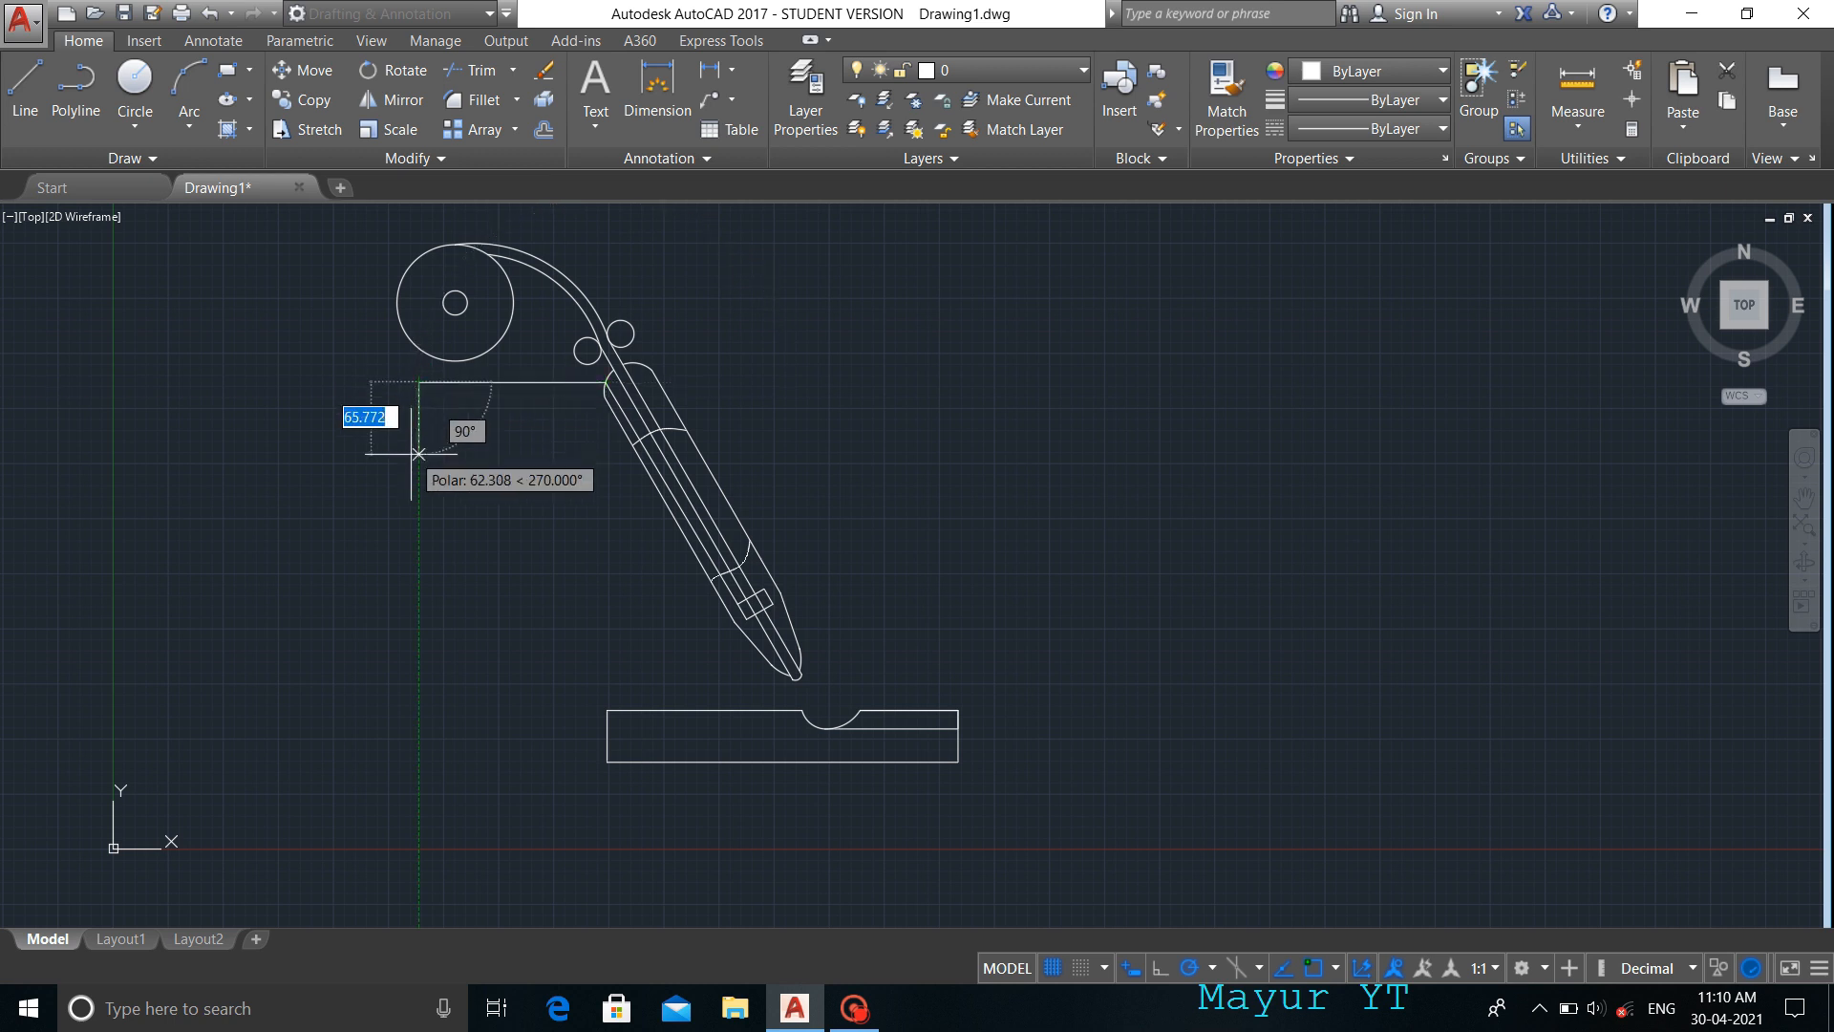
{"action": "left_click", "coordinate": [418, 735]}
{"action": "left_click", "coordinate": [607, 736]}
{"action": "key", "text": "Escape"}
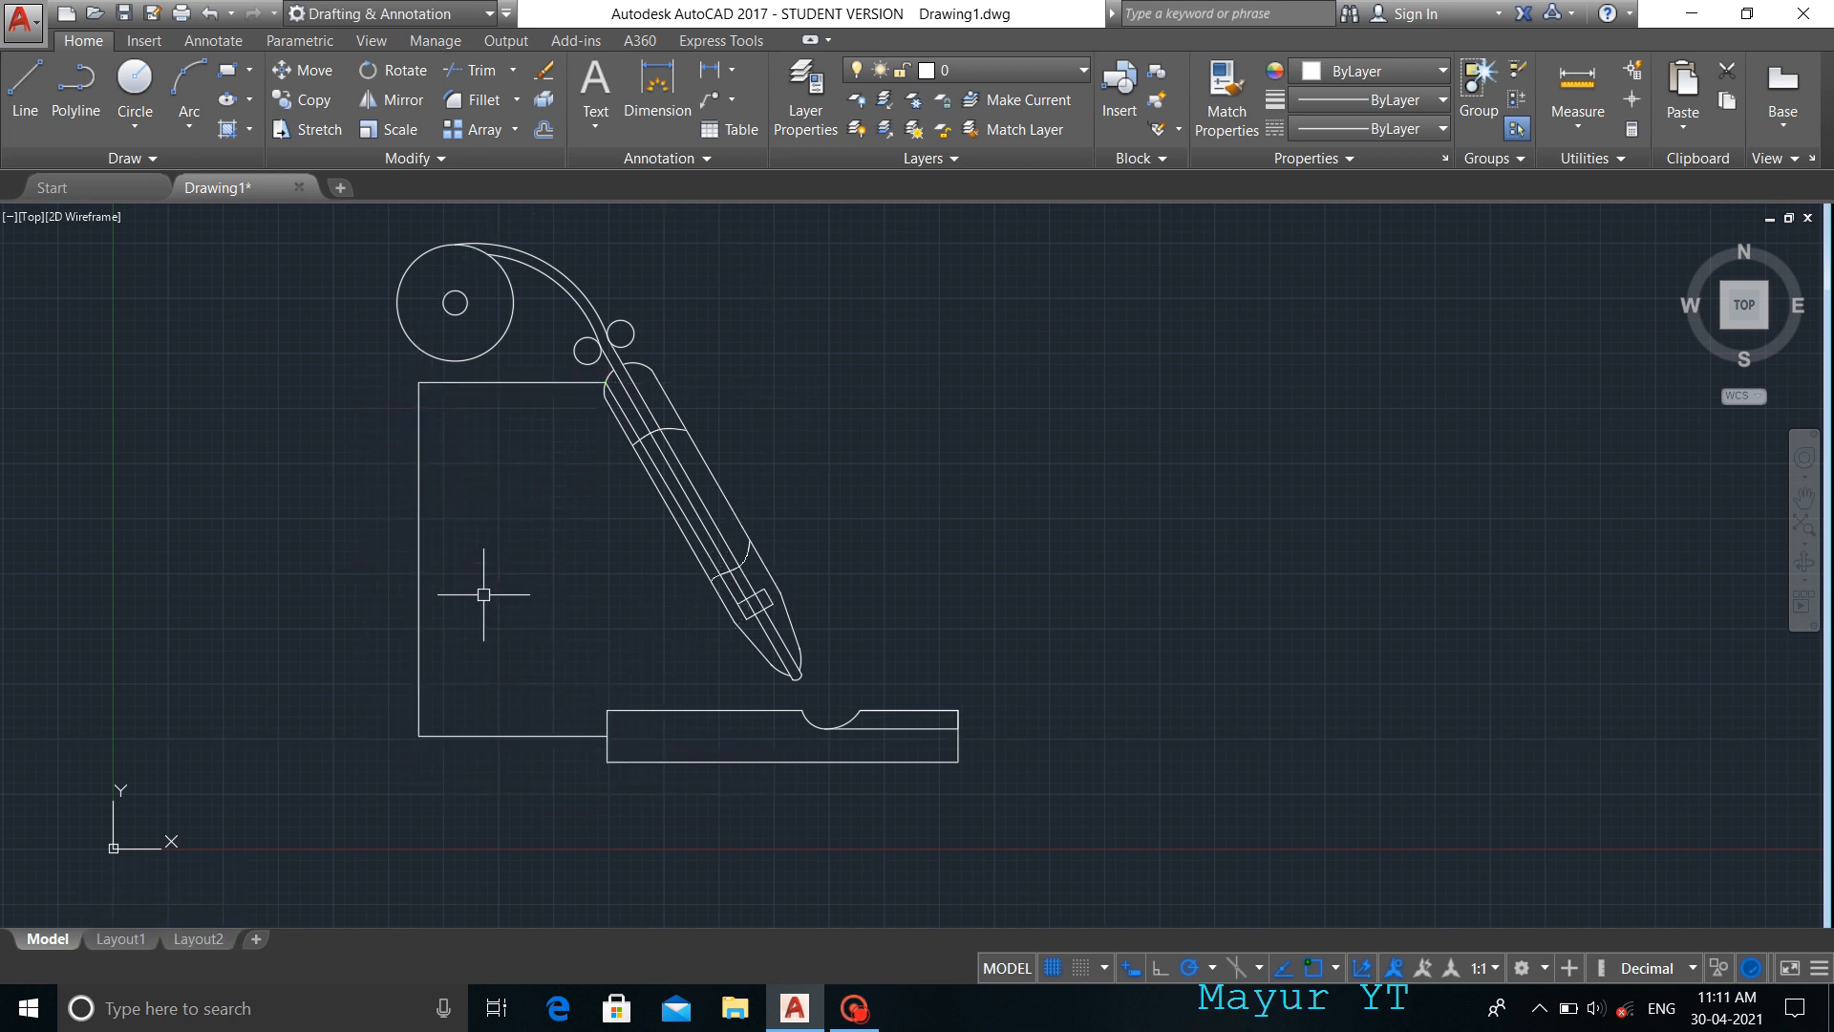
- Draw a wide rectangle across the connecting path's long vertical line and move it so it is centred on that line
{"action": "type", "text": "rec"}
{"action": "key", "text": "Return"}
{"action": "left_click", "coordinate": [337, 497]}
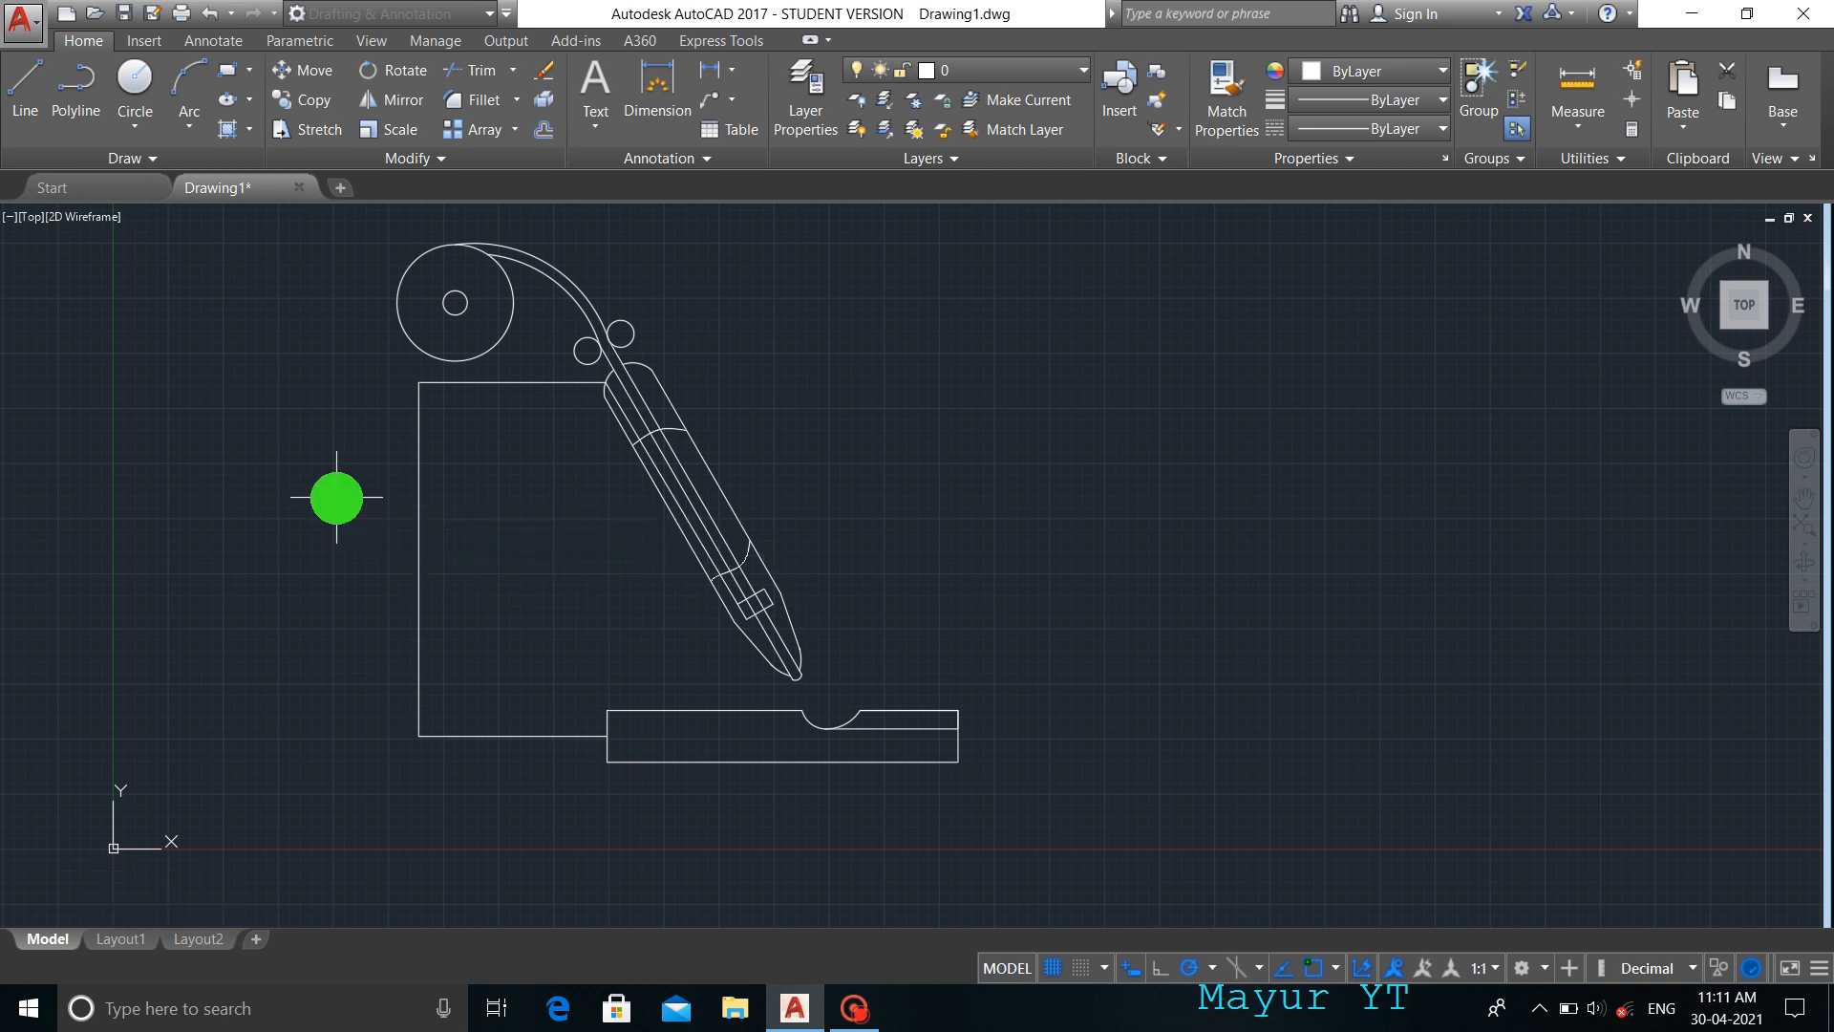
{"action": "left_click", "coordinate": [516, 545]}
{"action": "type", "text": "m"}
{"action": "key", "text": "Return"}
{"action": "left_click", "coordinate": [426, 498]}
{"action": "key", "text": "Return"}
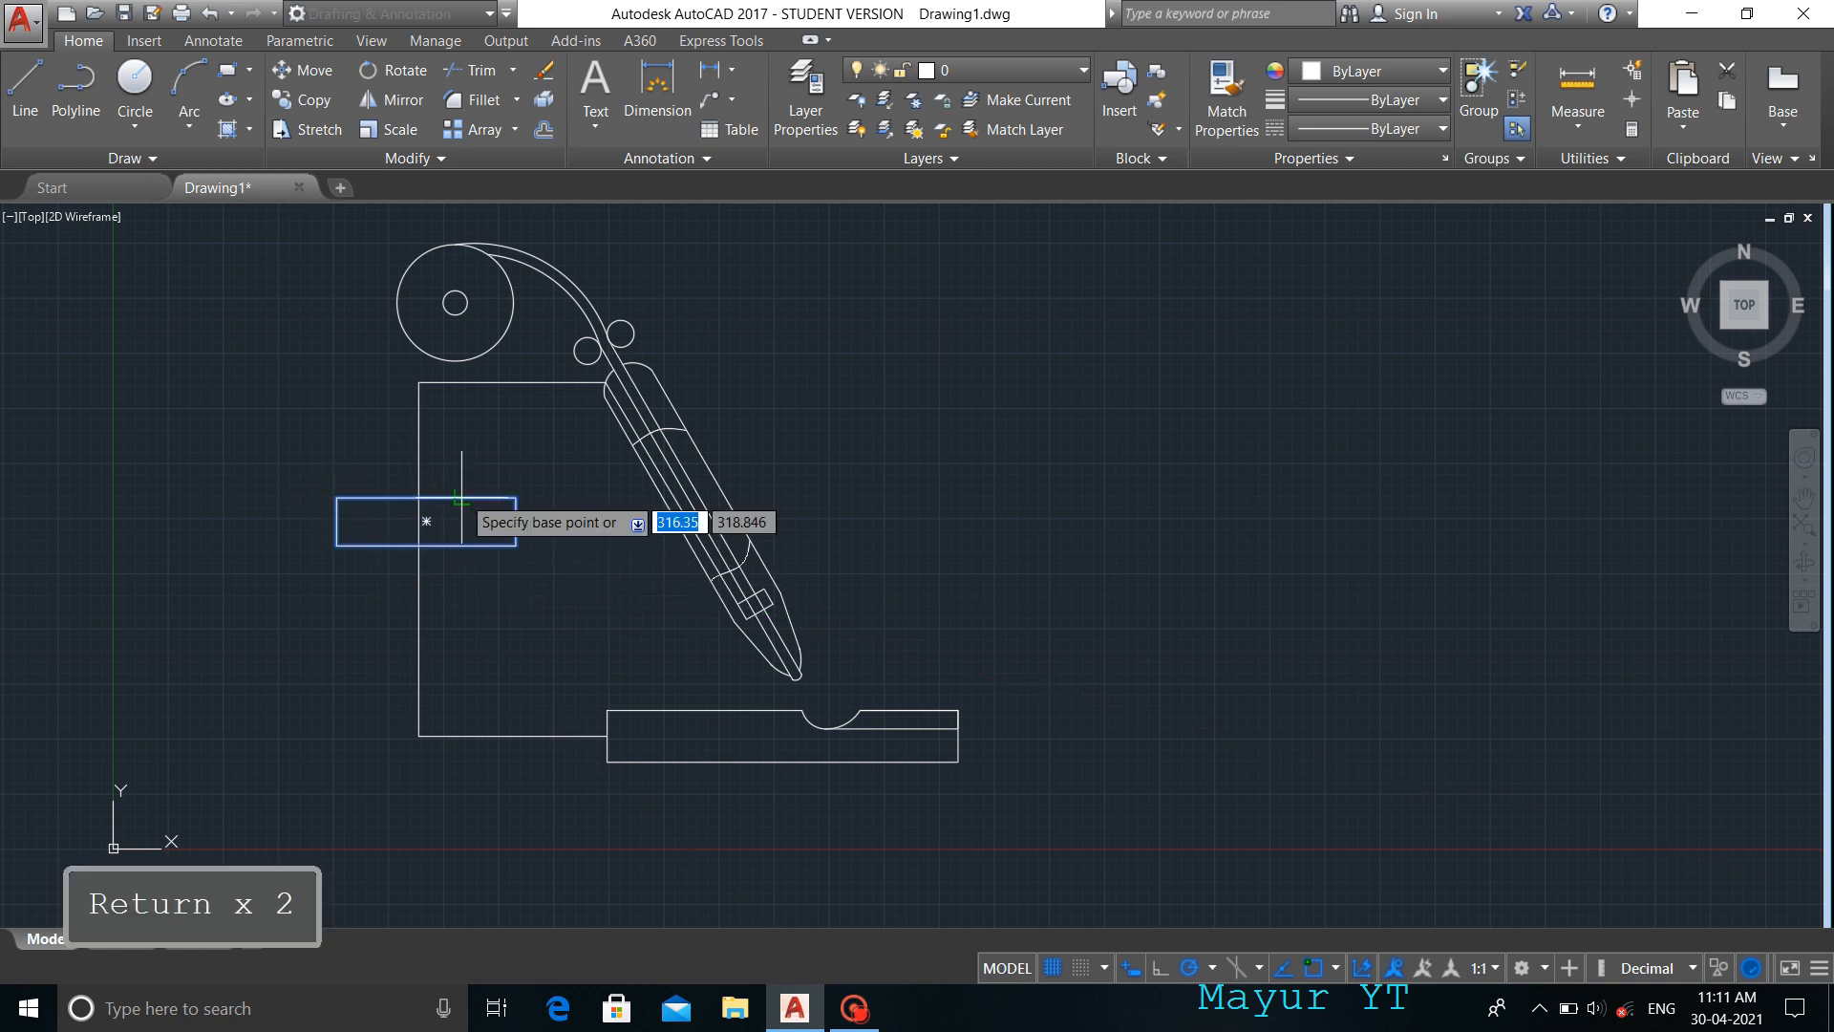
{"action": "left_click", "coordinate": [427, 498]}
{"action": "left_click", "coordinate": [421, 496]}
{"action": "key", "text": "Escape"}
- Trim the piece of the vertical line that runs through the wide rectangle
{"action": "type", "text": "tr"}
{"action": "key", "text": "Return"}
{"action": "key", "text": "Return"}
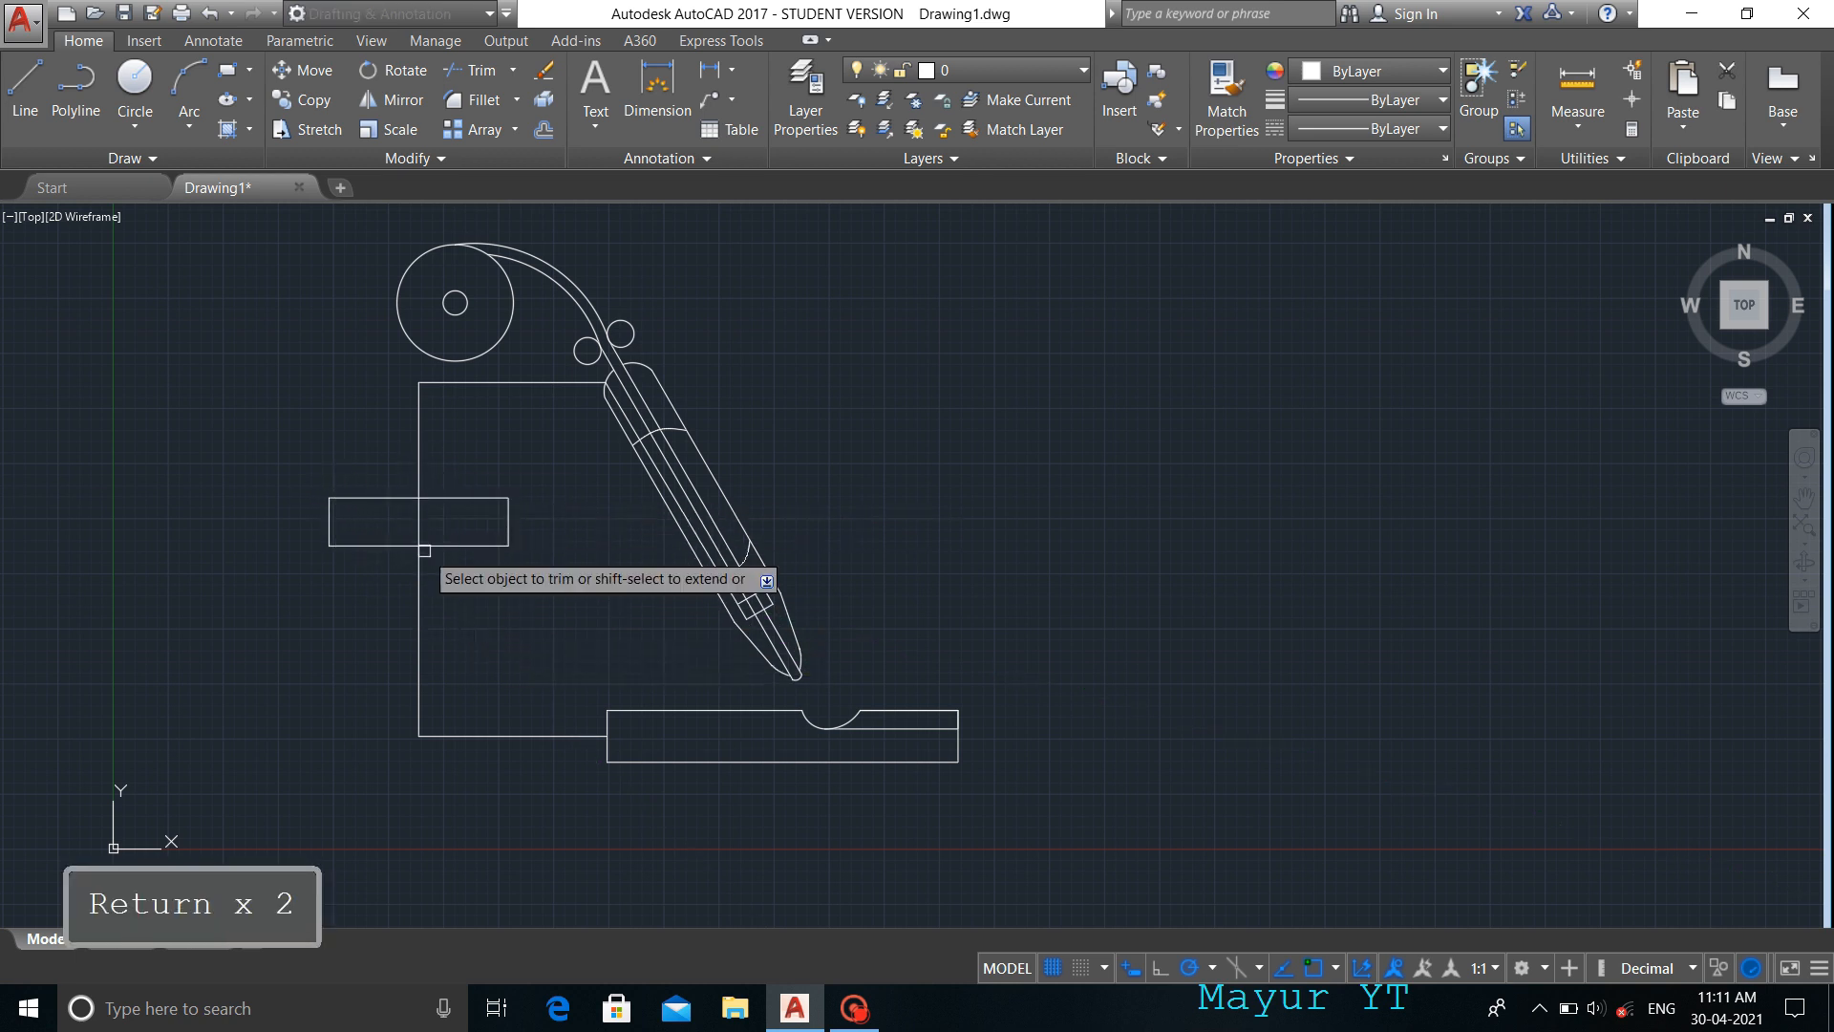
{"action": "left_click", "coordinate": [418, 526]}
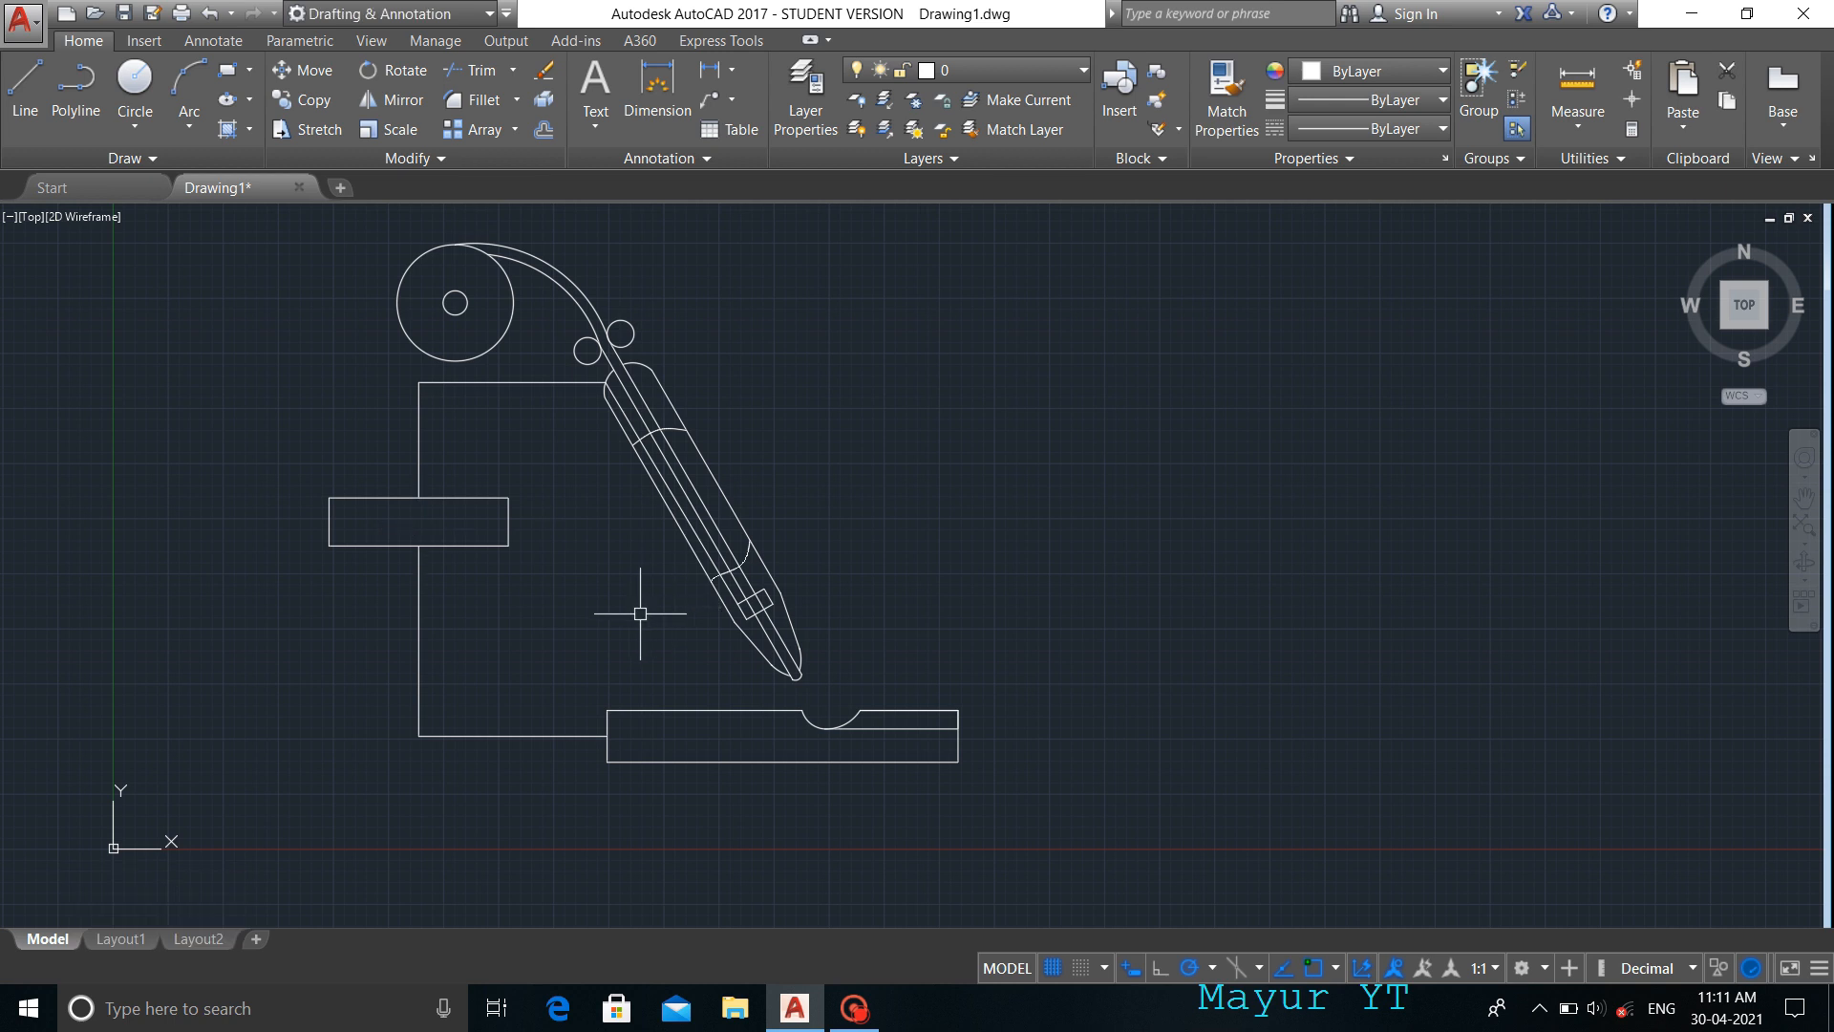
- Draw a three-point arc from the bar's upper right corner, curving up and to the right
{"action": "key", "text": "Return"}
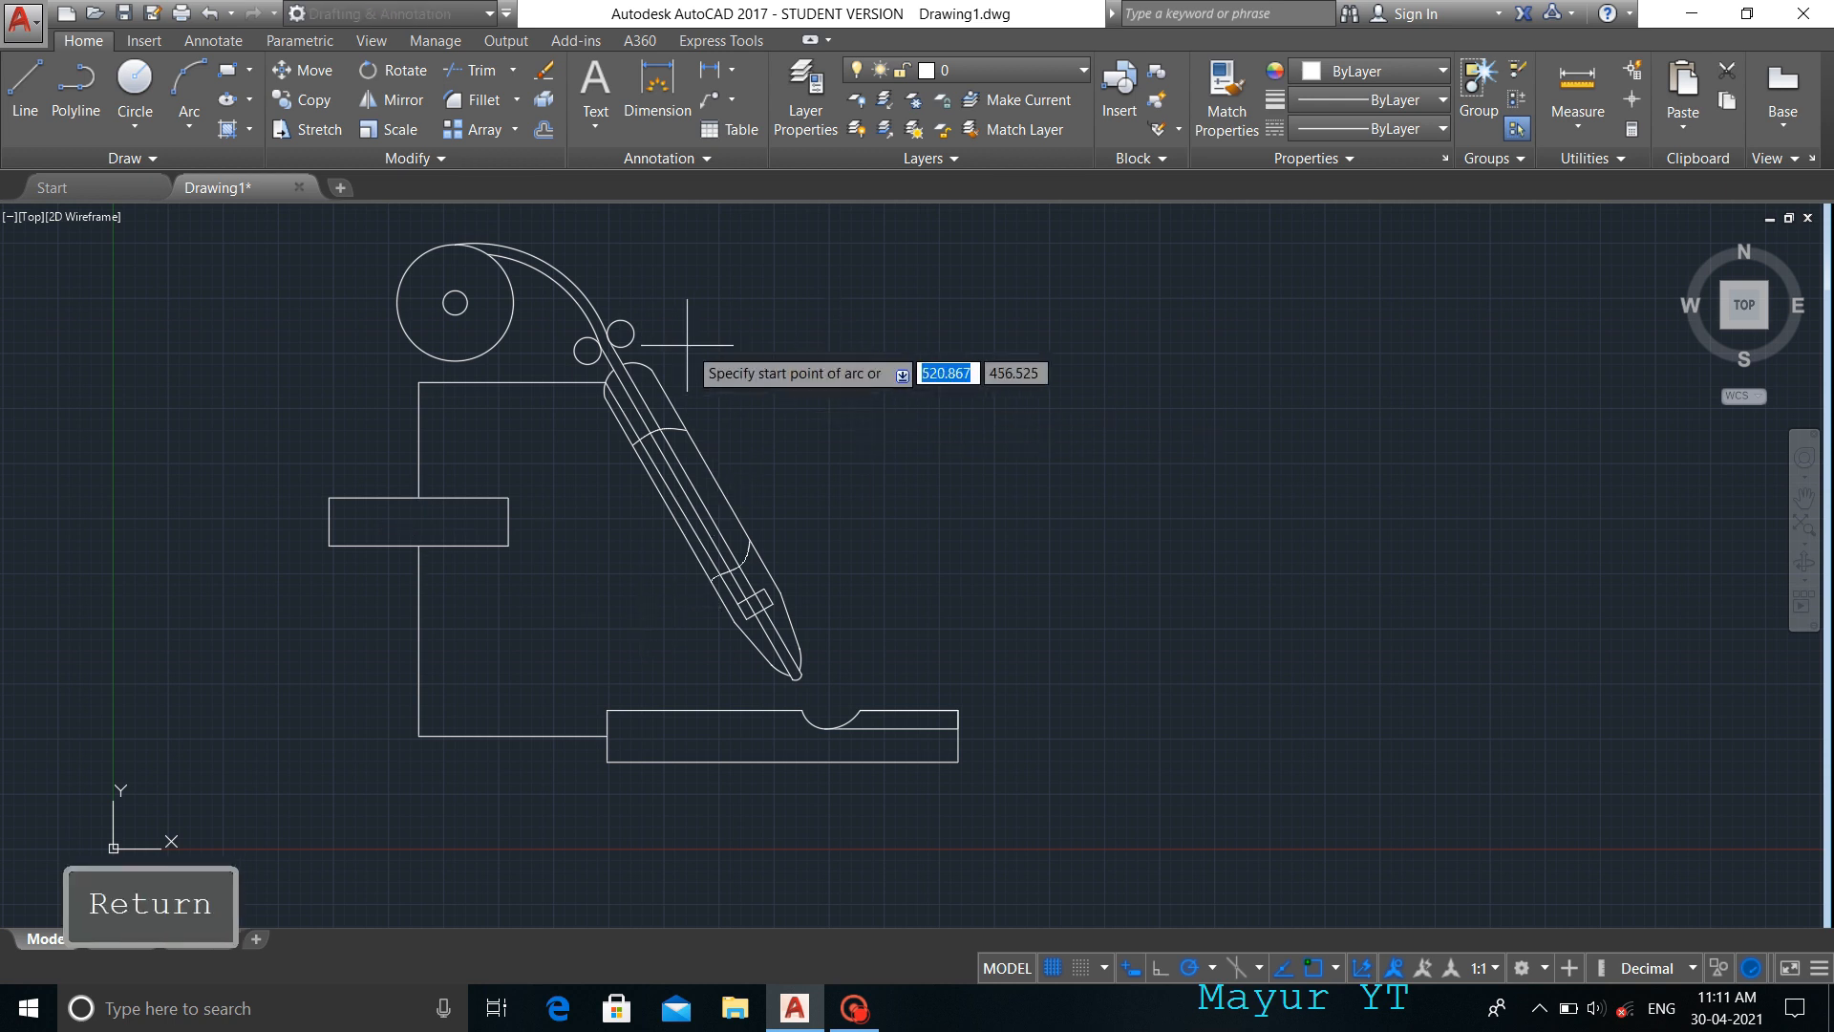
{"action": "left_click", "coordinate": [652, 368]}
{"action": "left_click", "coordinate": [690, 302]}
{"action": "left_click", "coordinate": [720, 284]}
{"action": "key", "text": "Escape"}
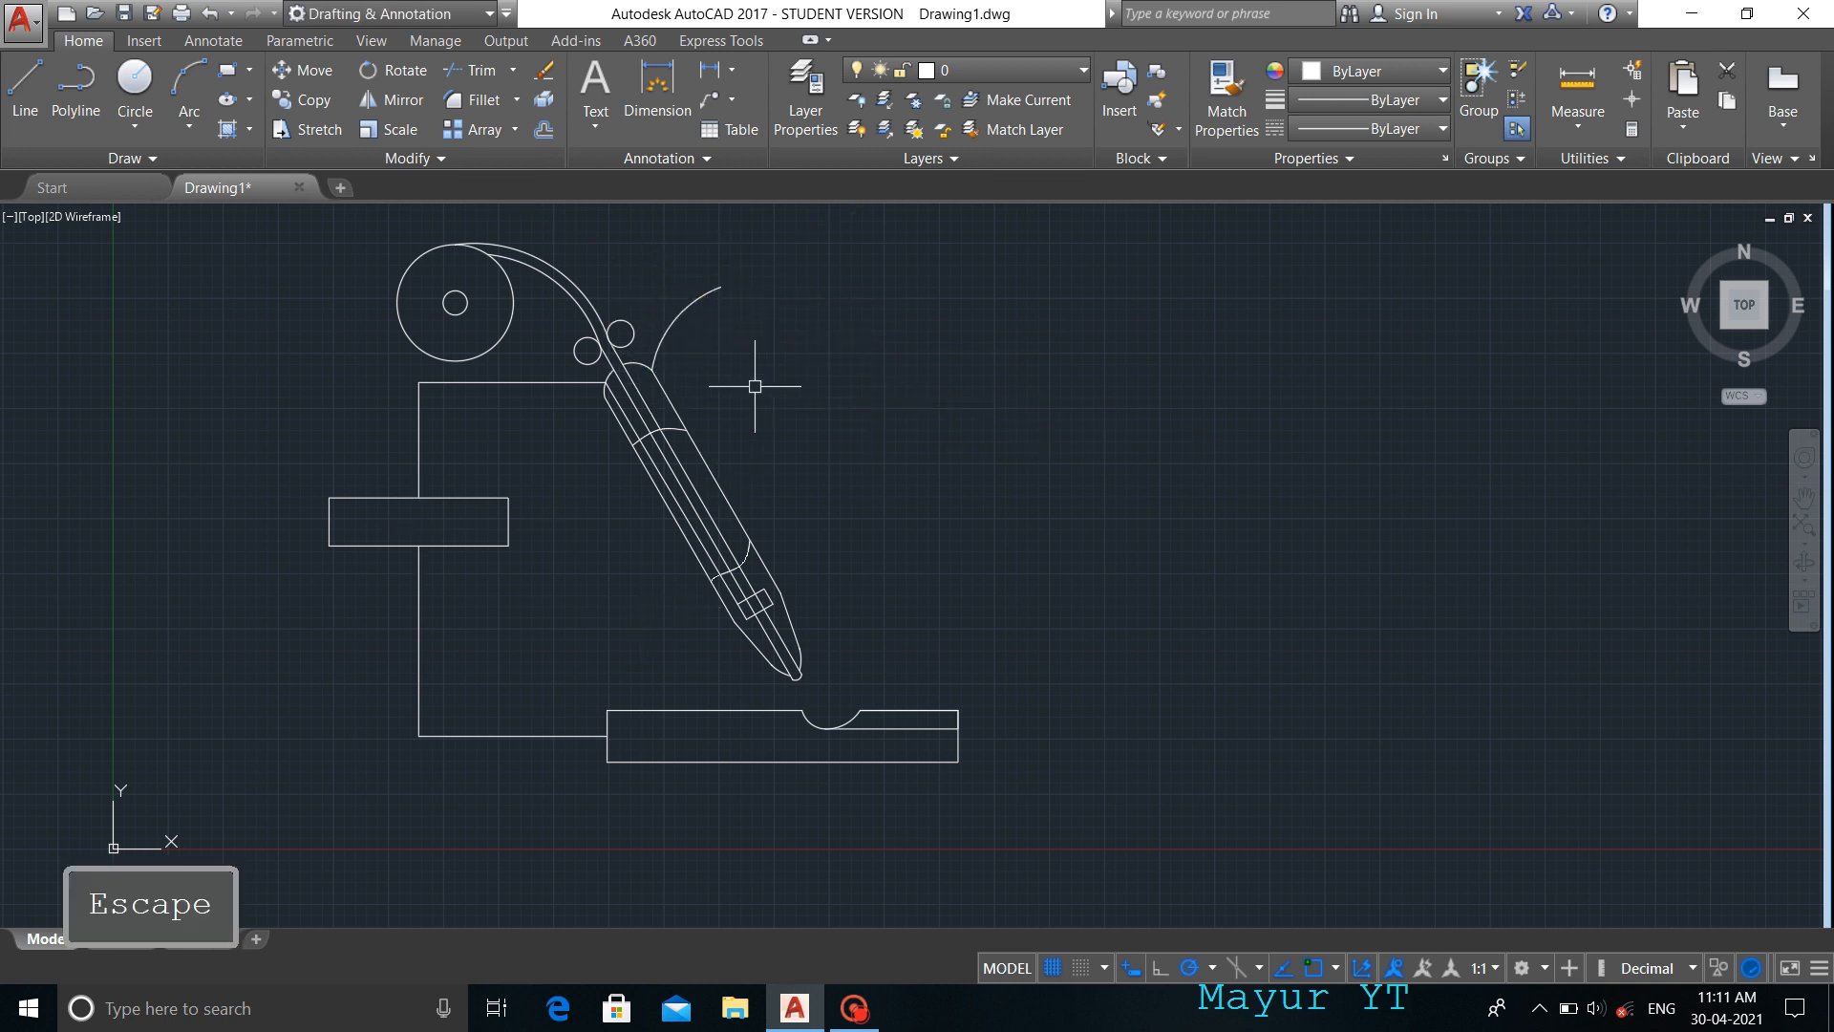
- Offset the new arc to its right by the spacing between the bar's two inner lines
{"action": "type", "text": "o"}
{"action": "key", "text": "Return"}
{"action": "scroll", "coordinate": [621, 377], "scroll_direction": "up", "scroll_amount": 5}
{"action": "left_click", "coordinate": [616, 367]}
{"action": "left_click", "coordinate": [582, 323]}
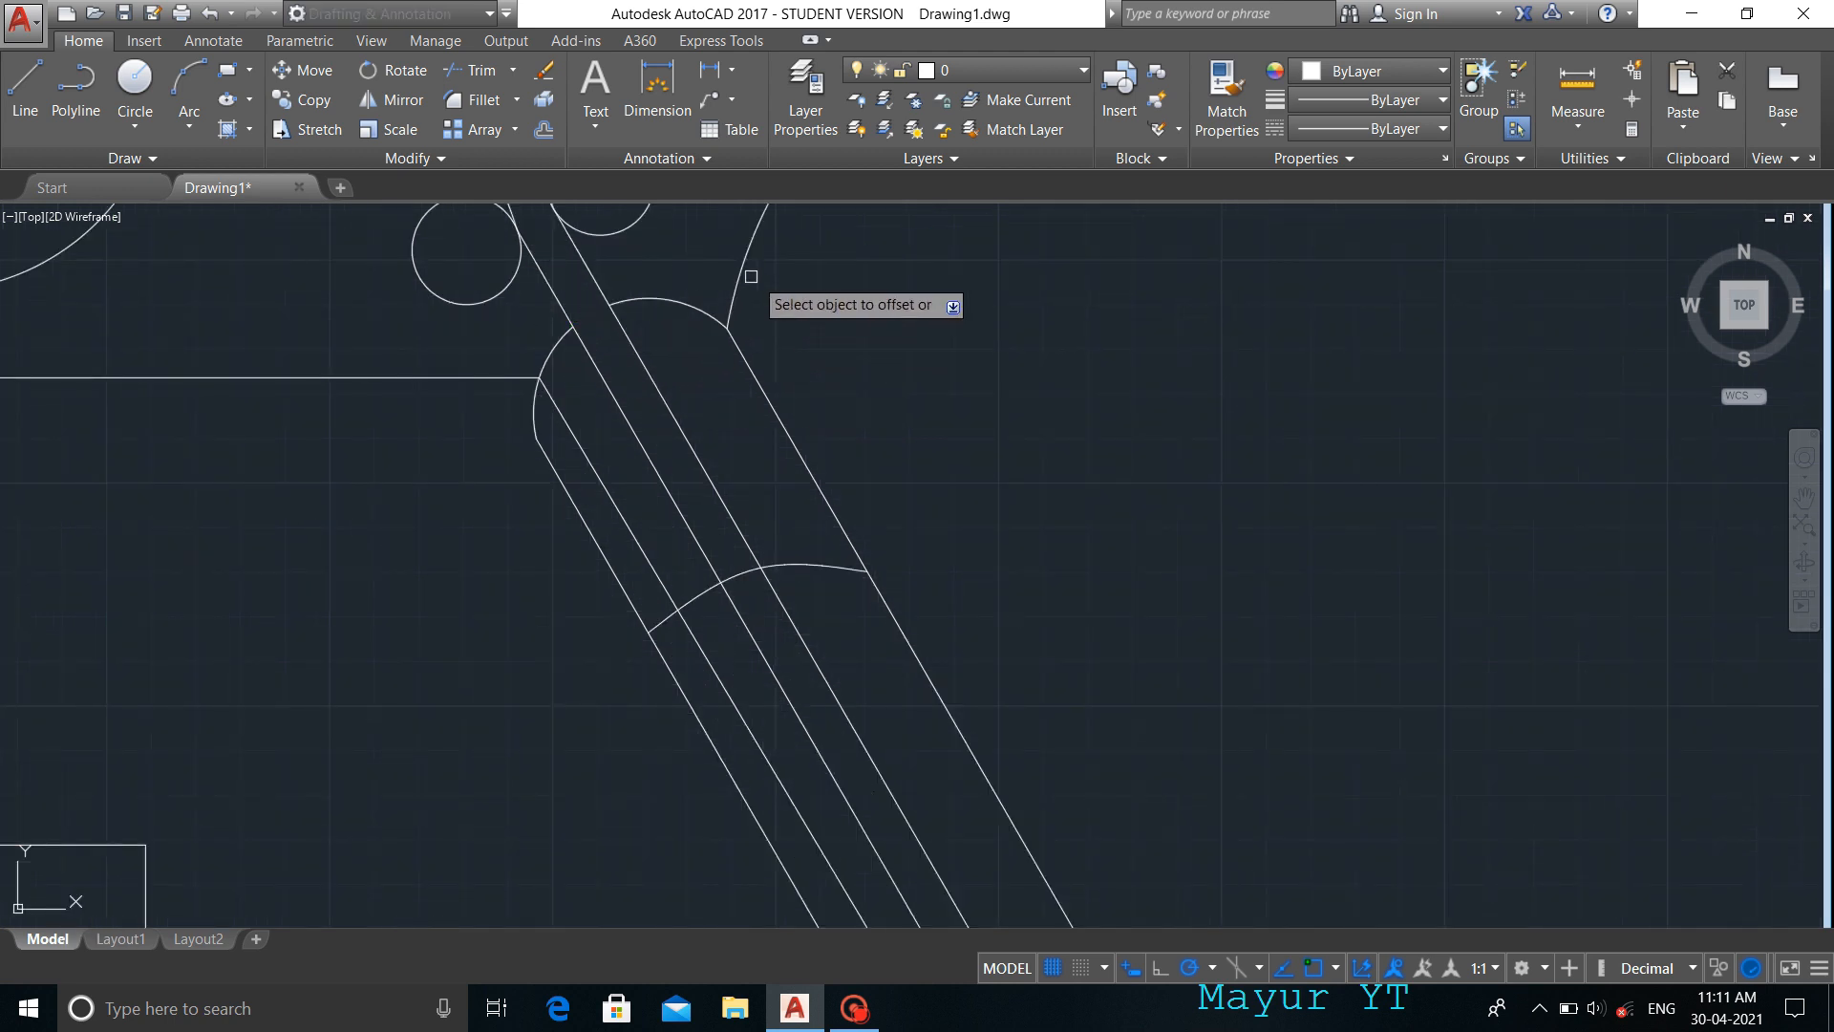
{"action": "left_click", "coordinate": [743, 277]}
{"action": "left_click", "coordinate": [778, 328]}
{"action": "key", "text": "Escape"}
- Stretch the lower end of the right-hand offset arc down to meet the bar's right edge
{"action": "scroll", "coordinate": [778, 328], "scroll_direction": "down", "scroll_amount": 6}
{"action": "scroll", "coordinate": [778, 319], "scroll_direction": "up", "scroll_amount": 6}
{"action": "left_click", "coordinate": [759, 267]}
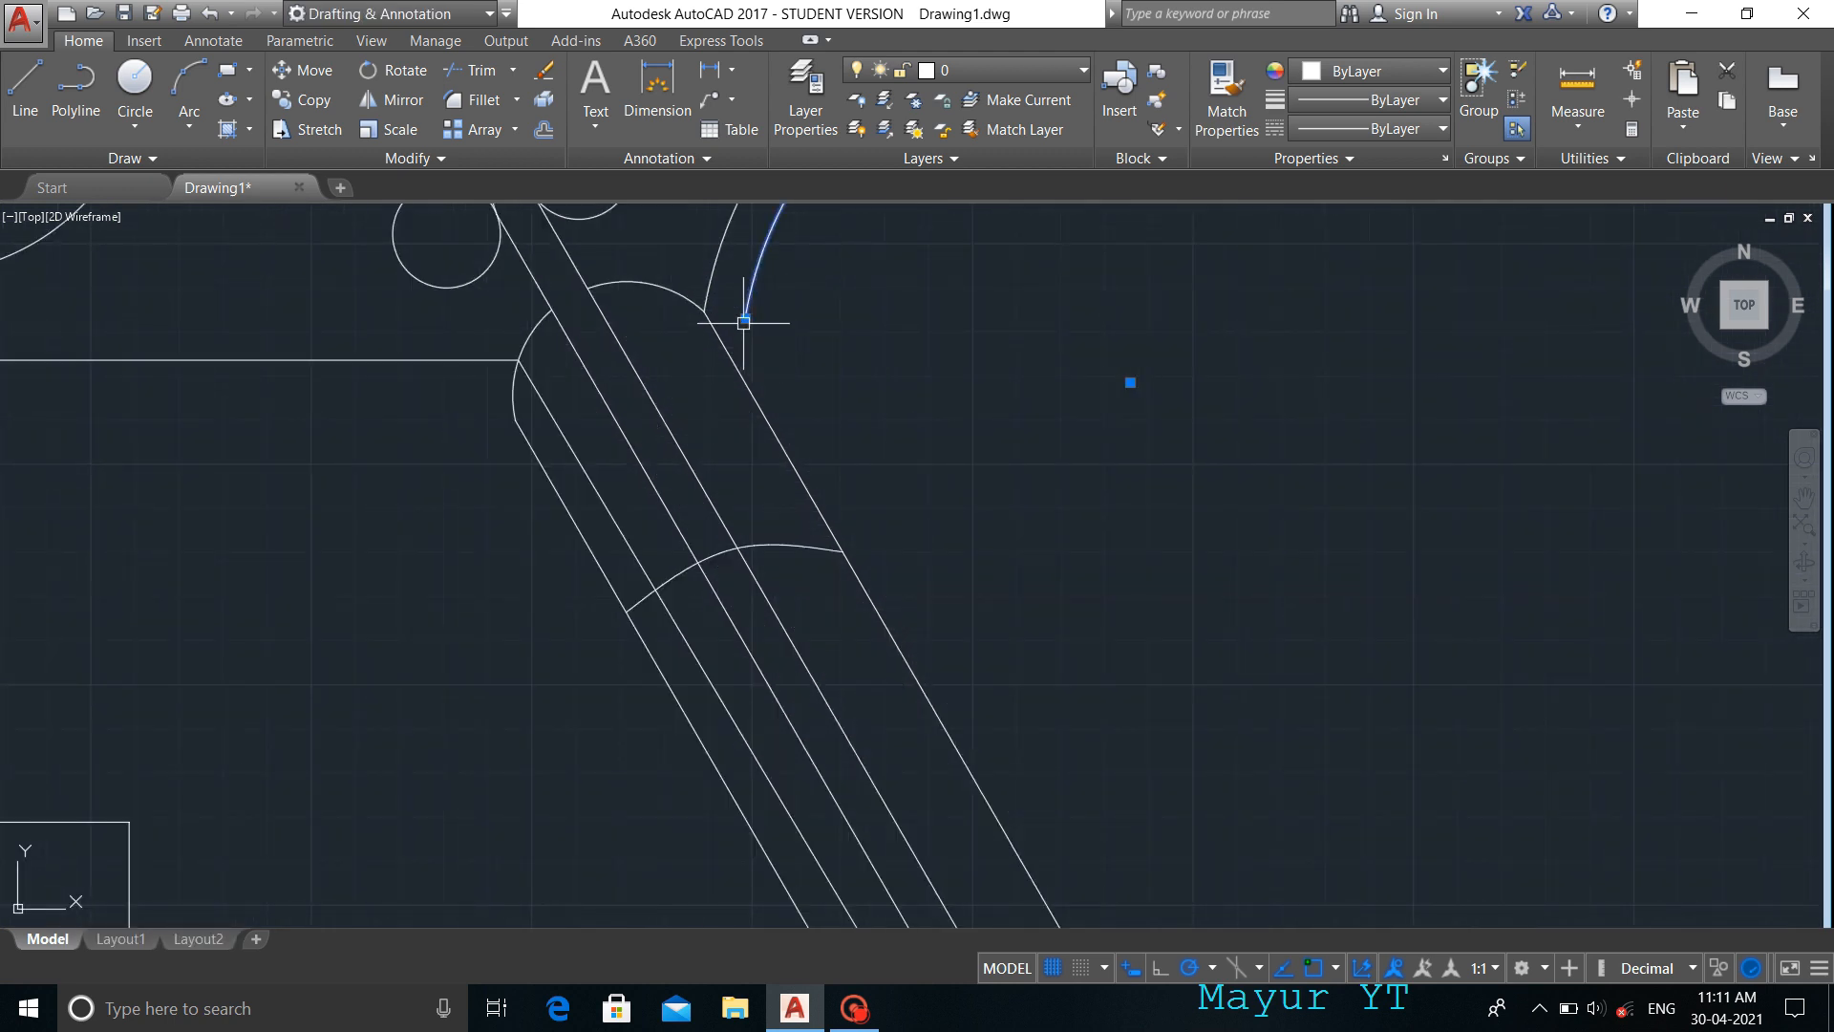
{"action": "left_click", "coordinate": [749, 307]}
{"action": "key", "text": "Escape"}
{"action": "key", "text": "Escape"}
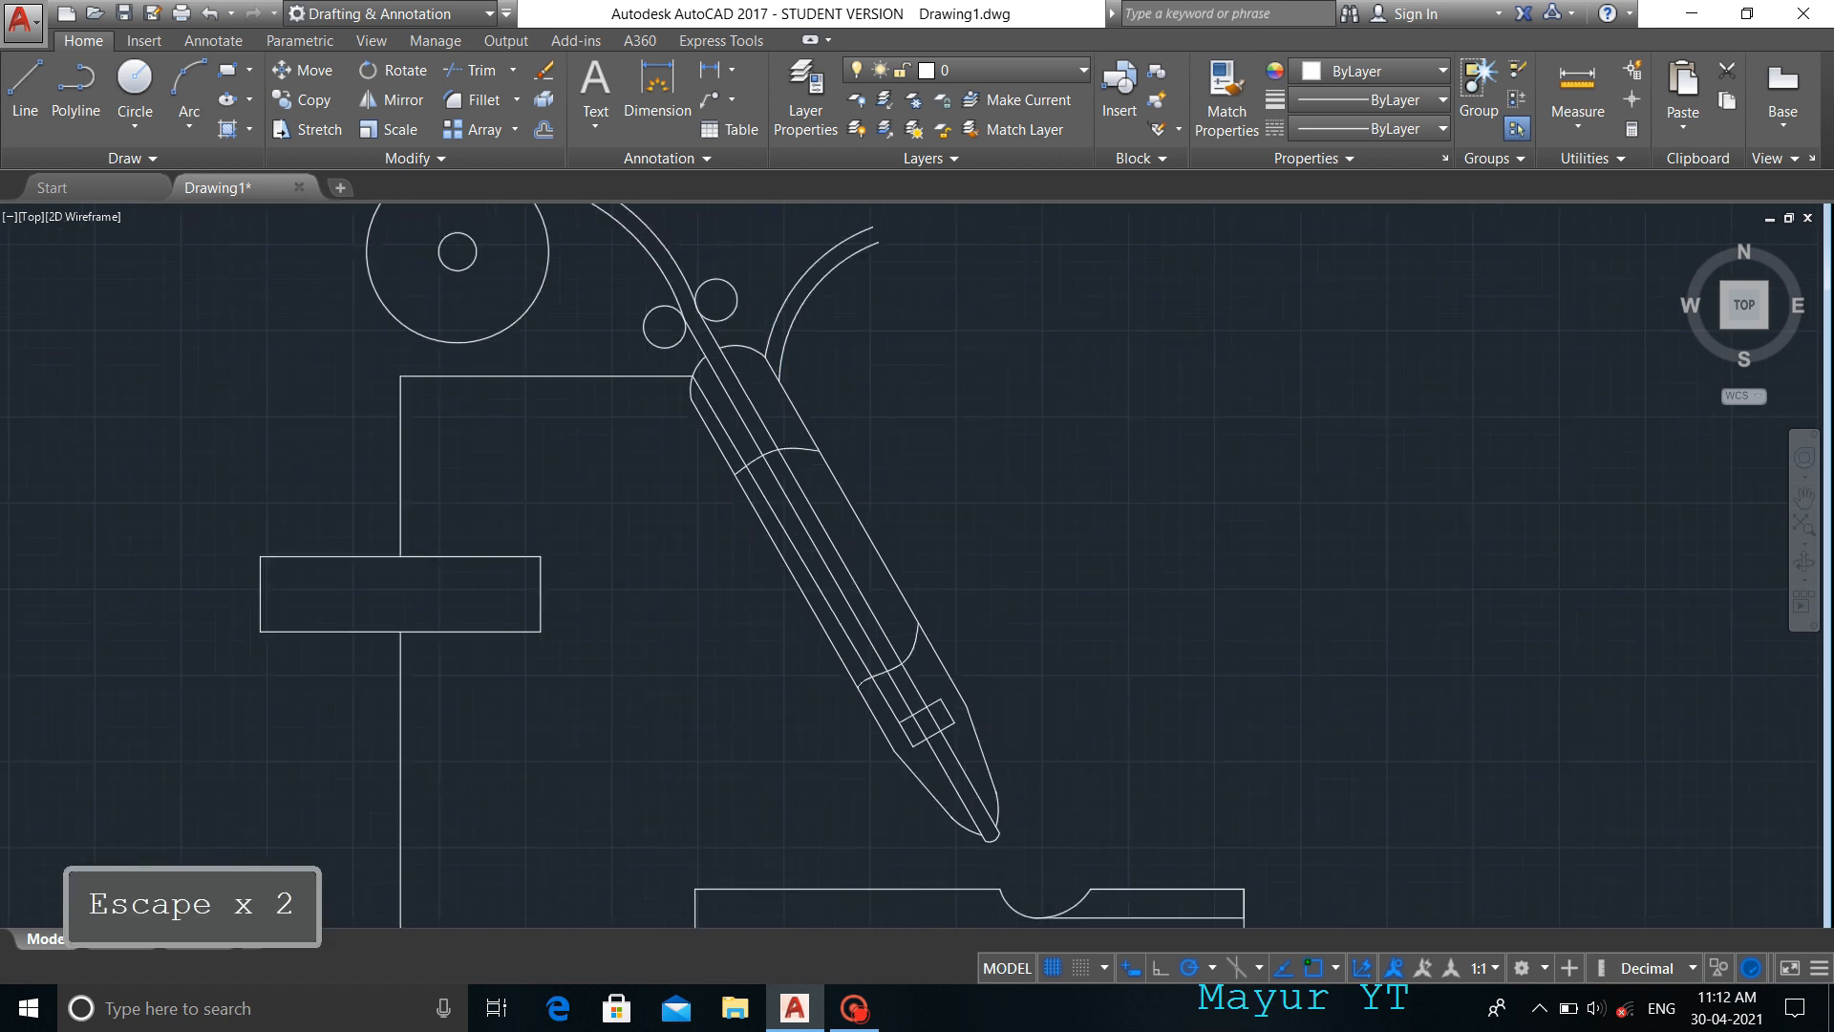
- Load the DASHED2 linetype from acadiso.lin into the drawing
{"action": "scroll", "coordinate": [777, 442], "scroll_direction": "up", "scroll_amount": 5}
{"action": "left_click", "coordinate": [778, 442]}
{"action": "left_click", "coordinate": [841, 516]}
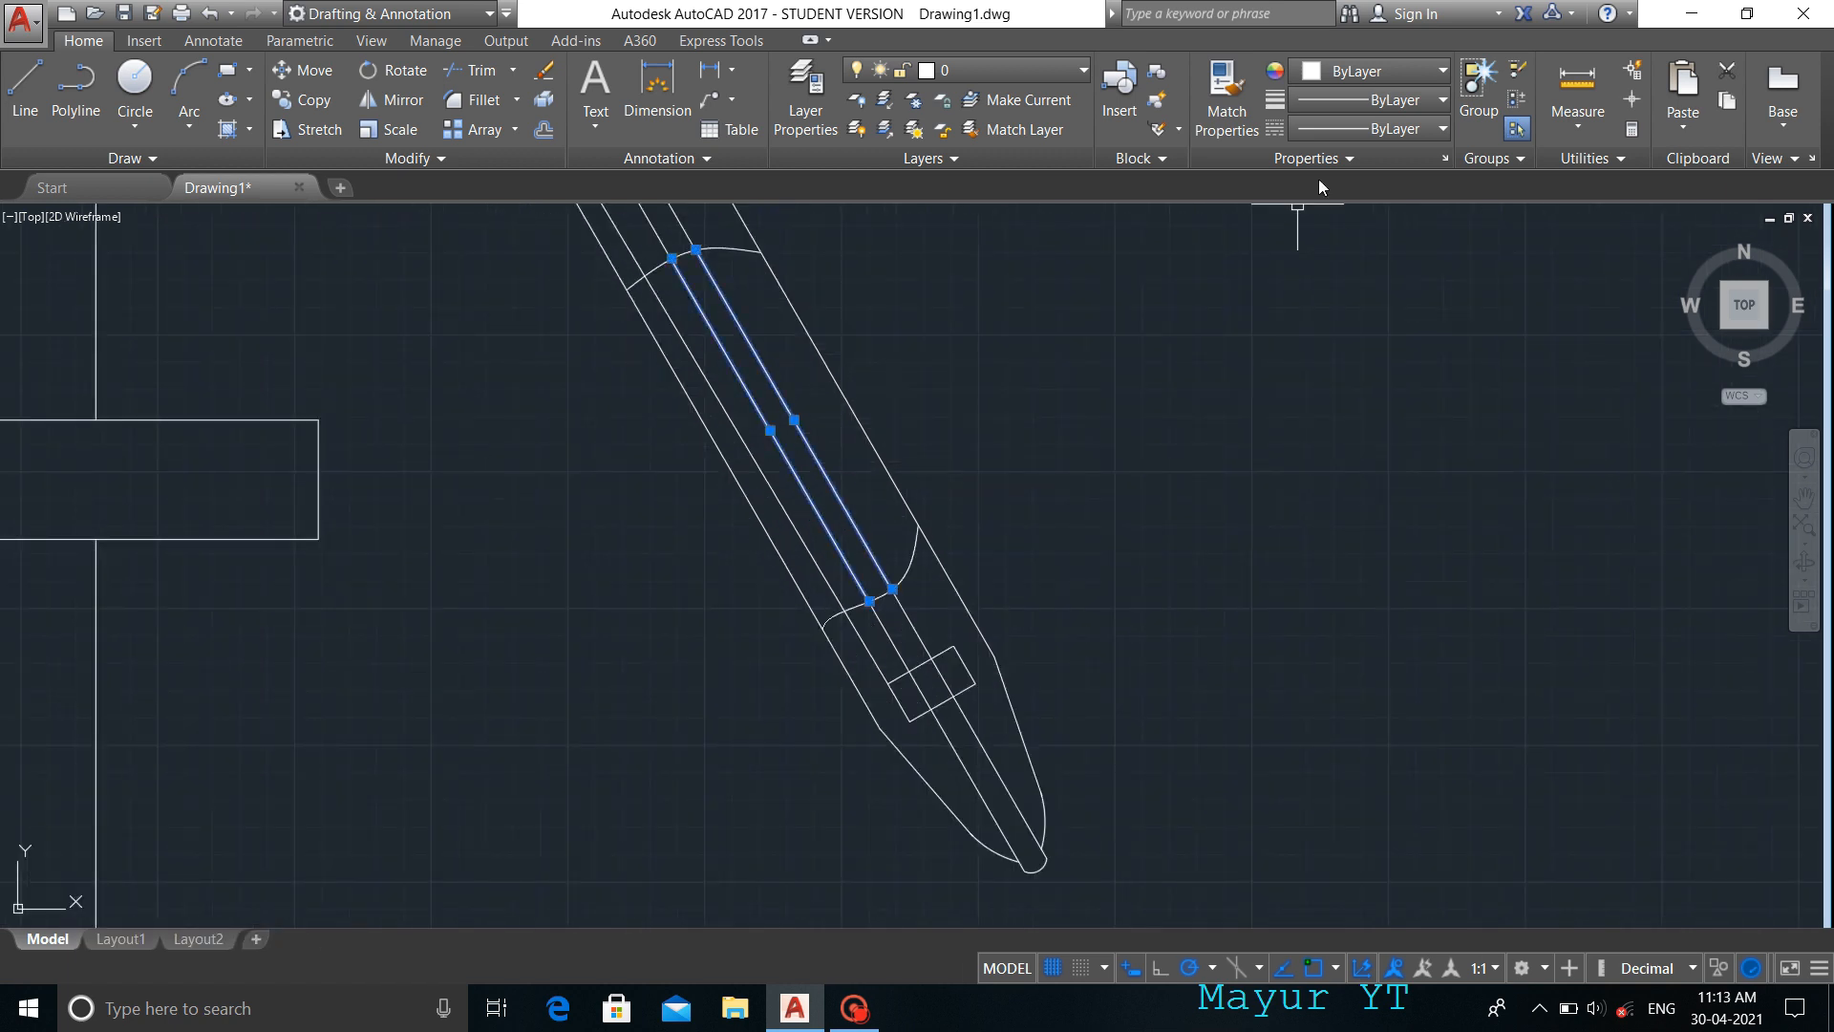
{"action": "left_click", "coordinate": [1395, 128]}
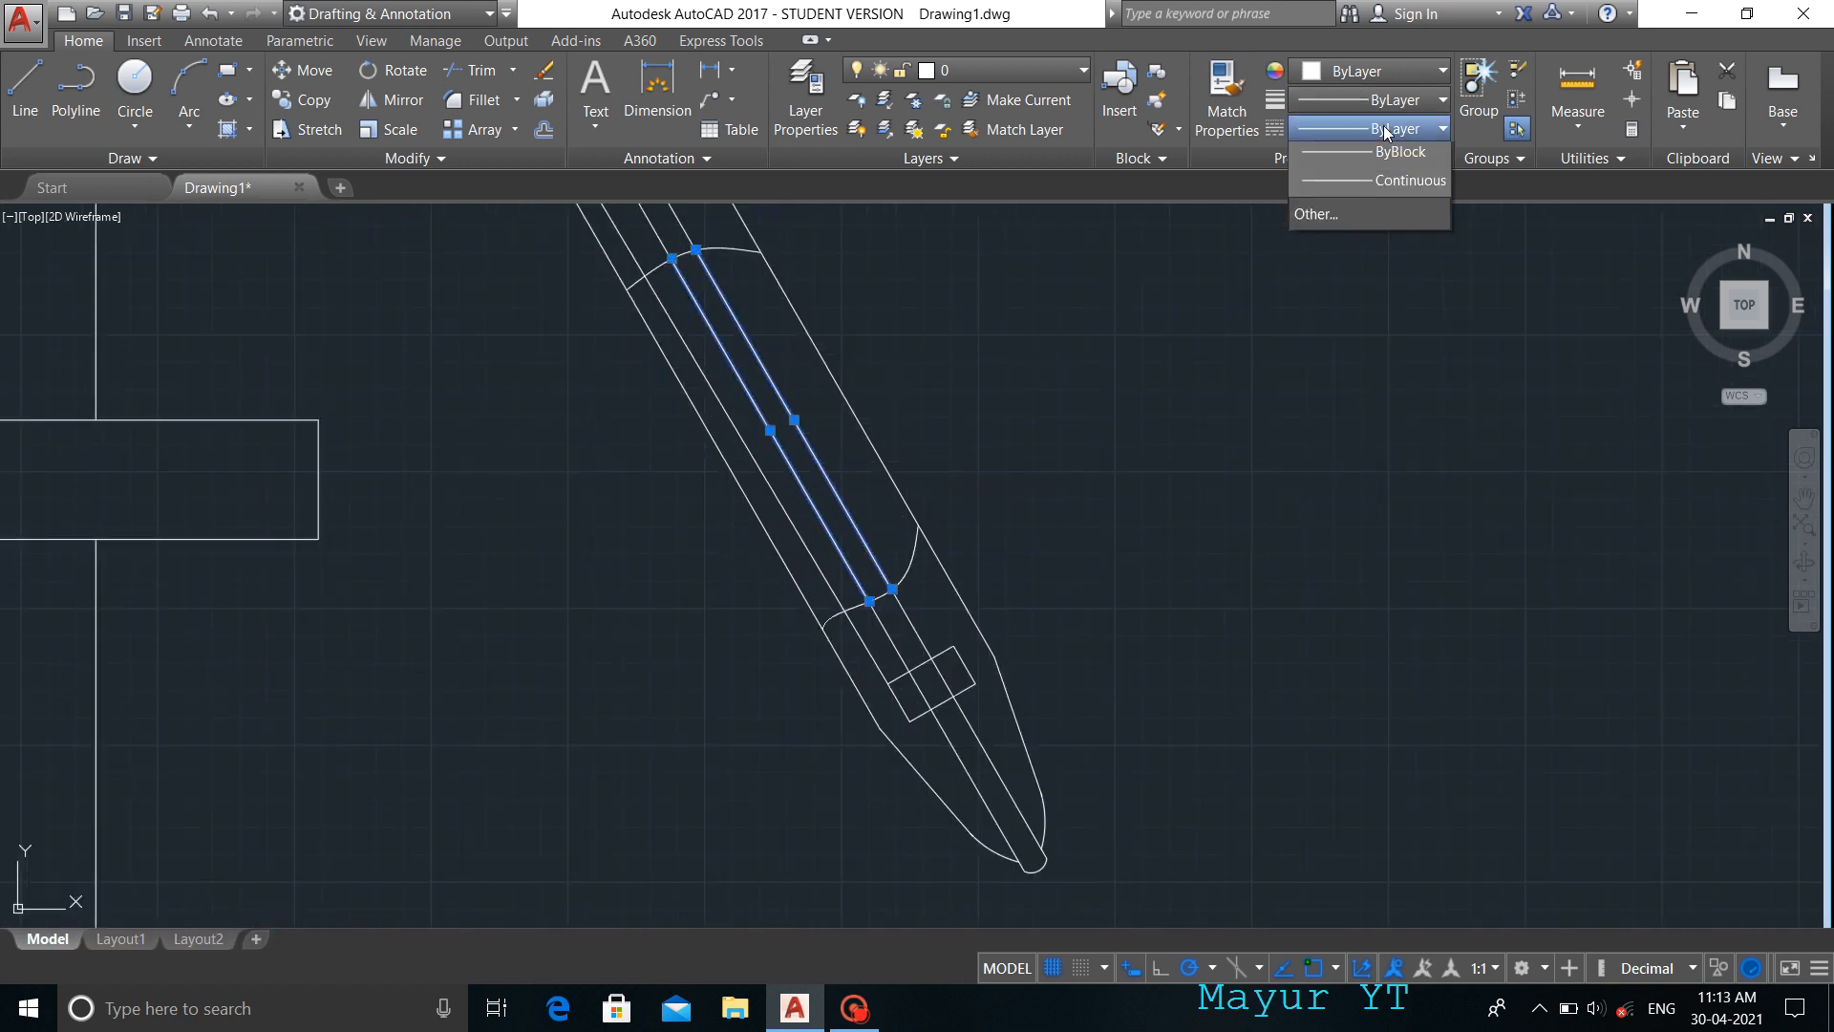
{"action": "left_click", "coordinate": [1307, 214]}
{"action": "left_click", "coordinate": [707, 428]}
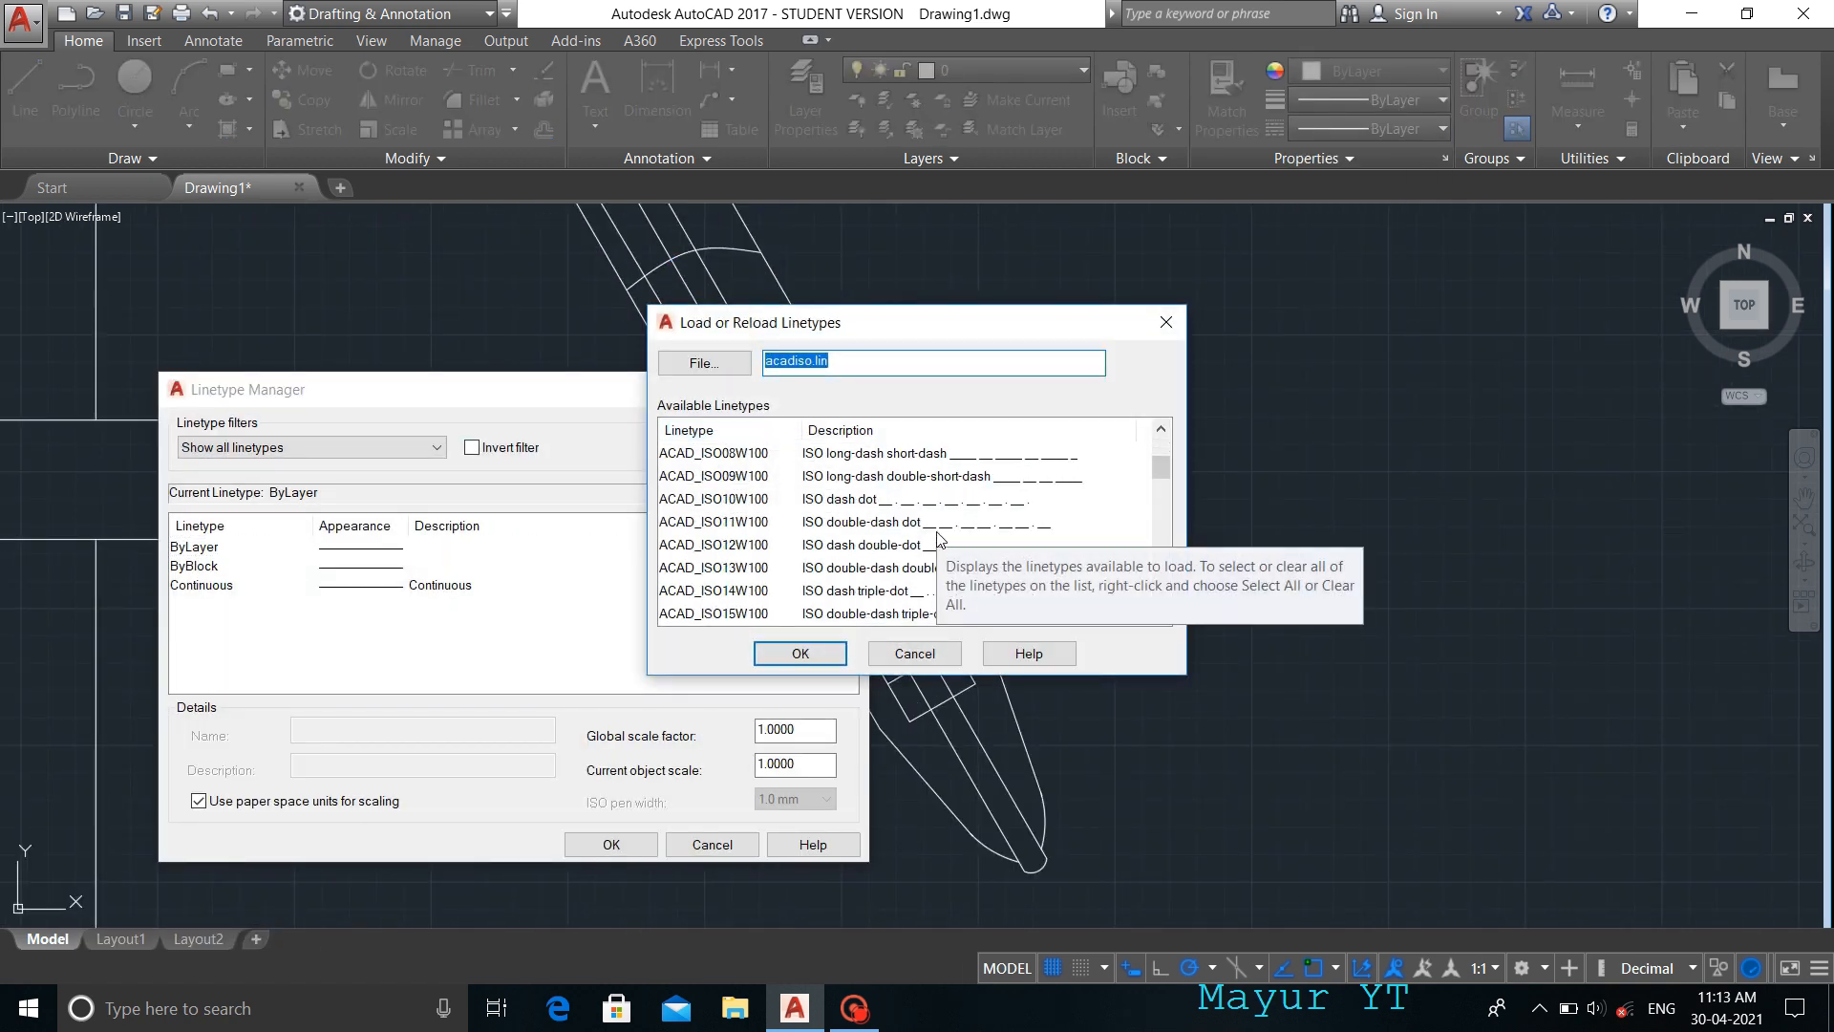
{"action": "scroll", "coordinate": [908, 540], "scroll_direction": "down", "scroll_amount": 4}
{"action": "scroll", "coordinate": [876, 521], "scroll_direction": "down", "scroll_amount": 2}
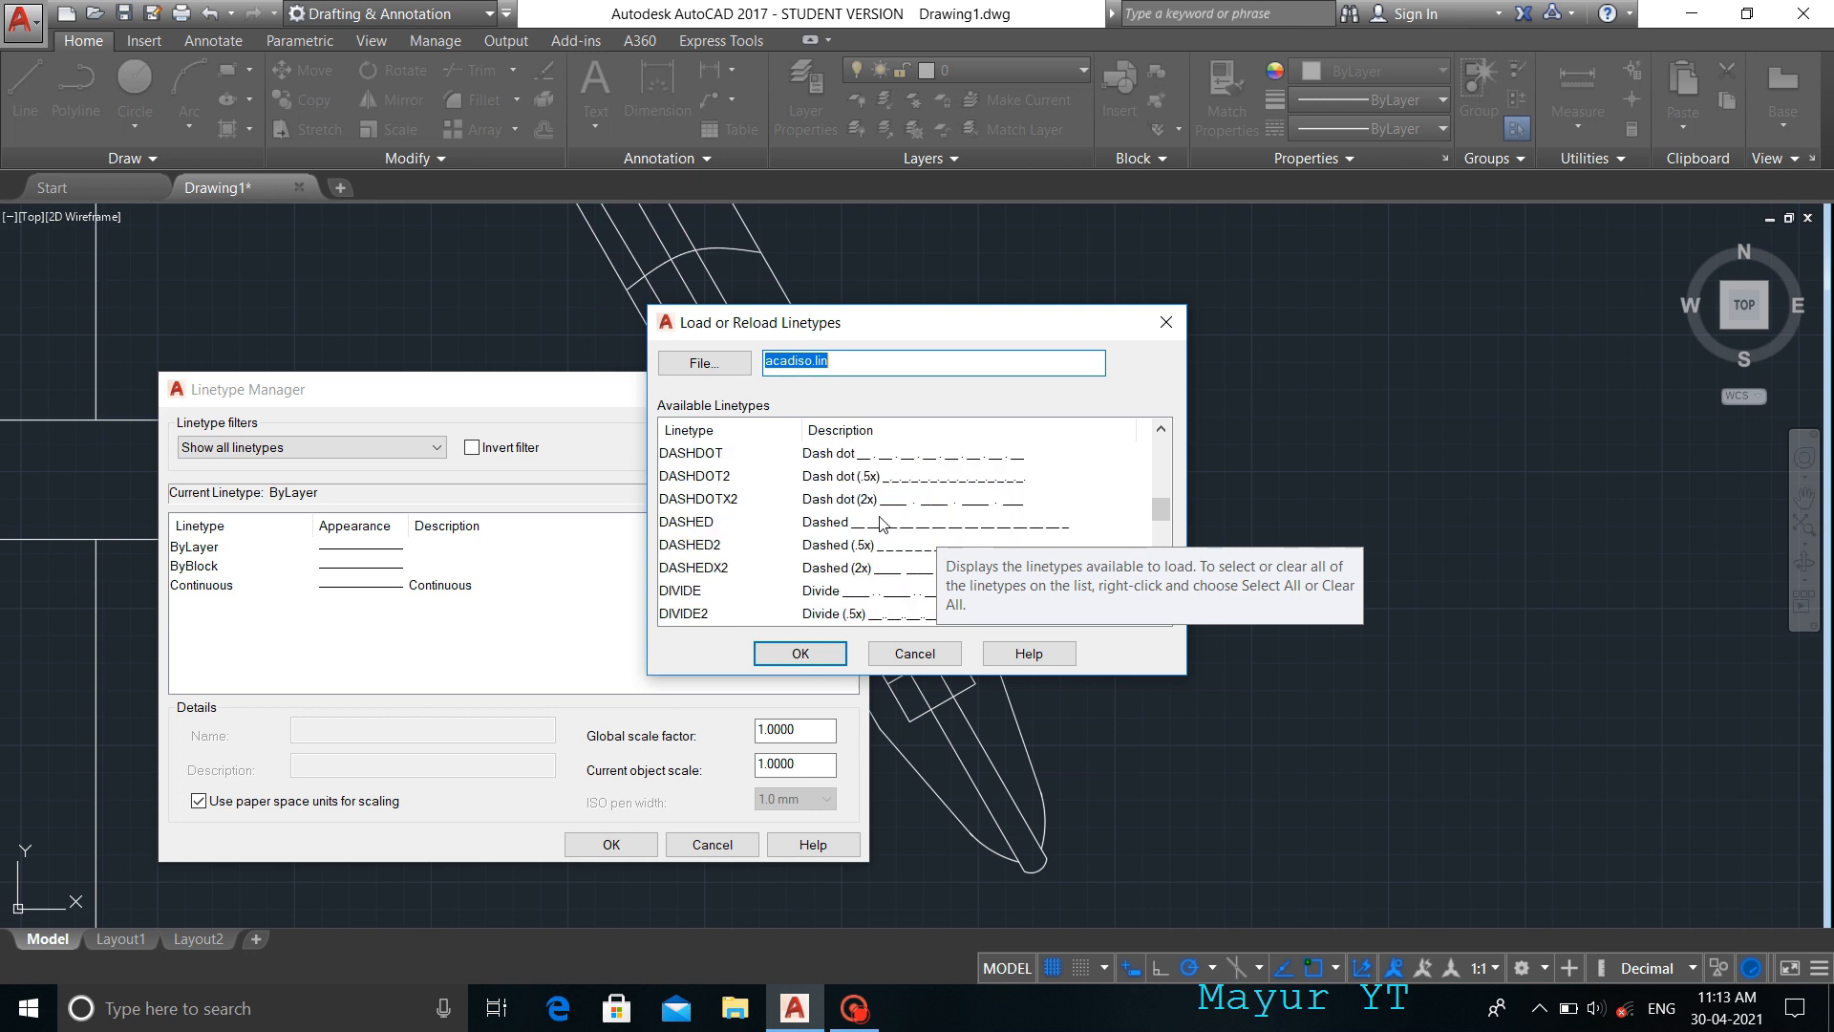
{"action": "left_click", "coordinate": [866, 544]}
{"action": "left_click", "coordinate": [801, 654]}
{"action": "left_click", "coordinate": [609, 843]}
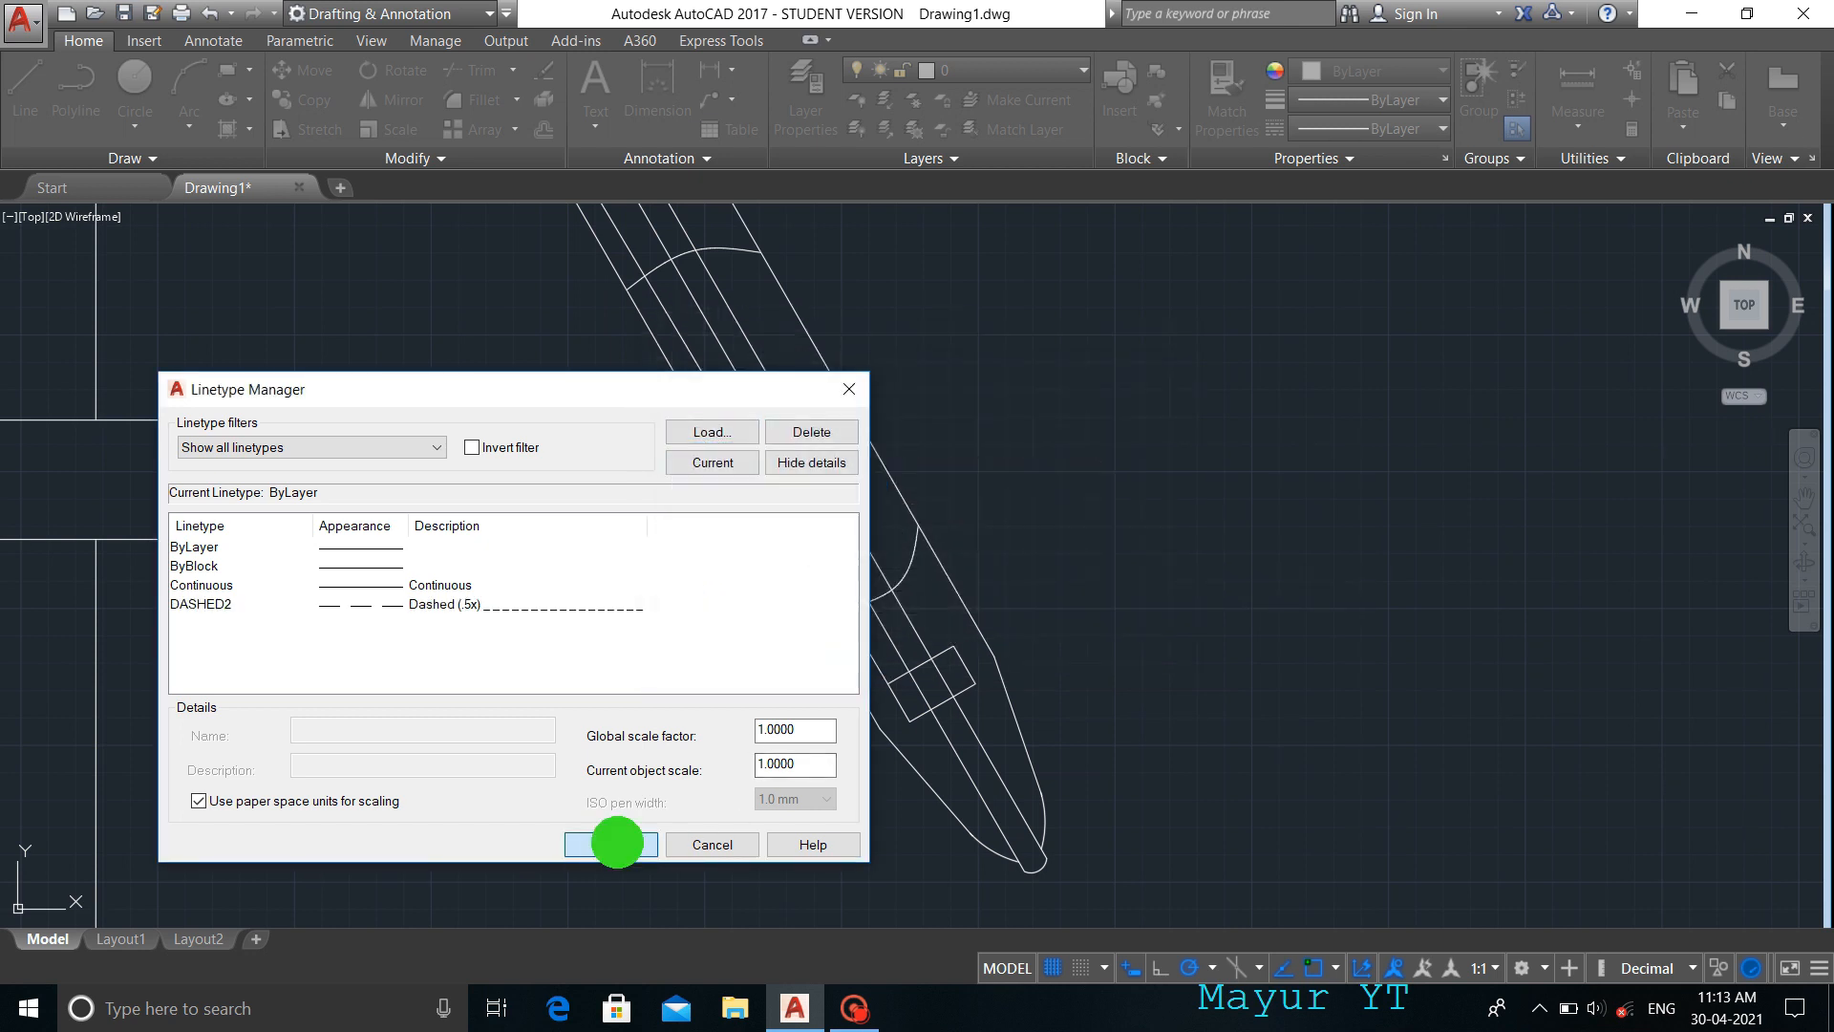
- Set the linetype of the bar's two central strip lines between the two cross curves to DASHED2
{"action": "left_click", "coordinate": [760, 411]}
{"action": "left_click", "coordinate": [778, 389]}
{"action": "left_click", "coordinate": [1380, 128]}
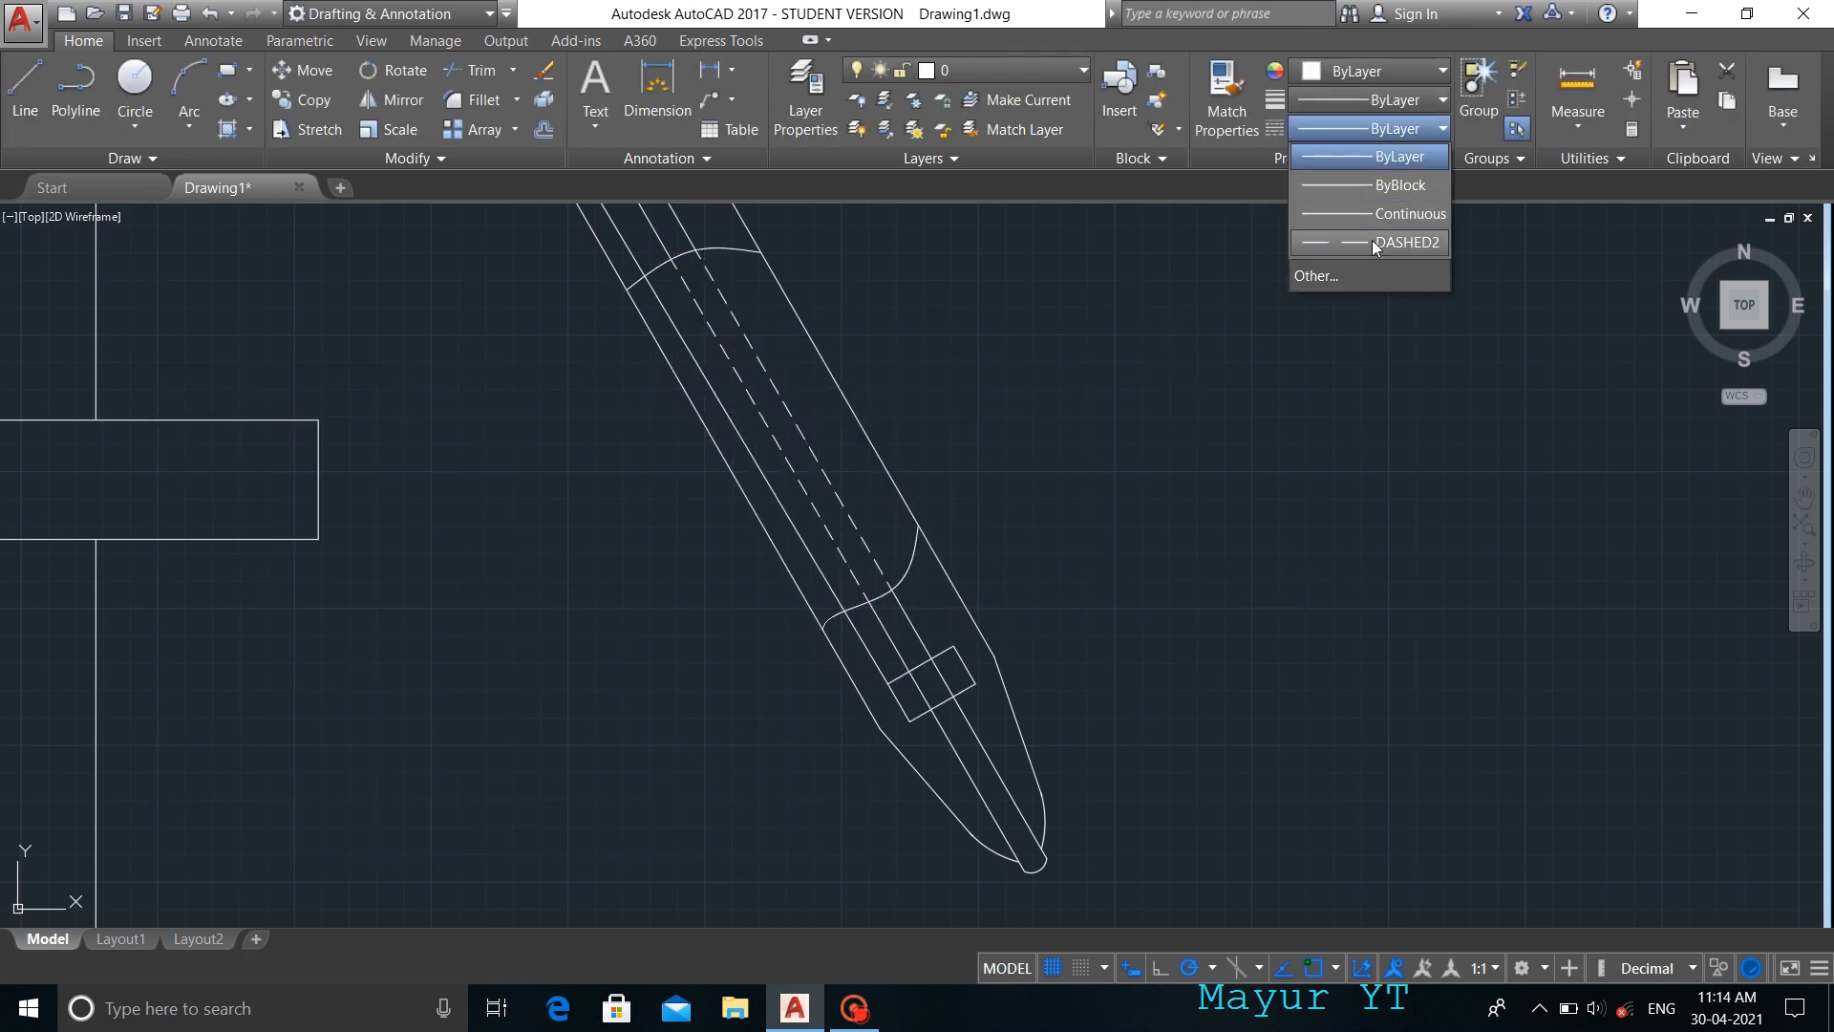
{"action": "left_click", "coordinate": [1372, 238]}
{"action": "left_click", "coordinate": [1070, 405]}
{"action": "key", "text": "Escape"}
{"action": "key", "text": "Escape"}
{"action": "key", "text": "Escape"}
- Load the ACAD_ISO07W100 linetype from acadiso.lin into the drawing
{"action": "left_click", "coordinate": [1396, 128]}
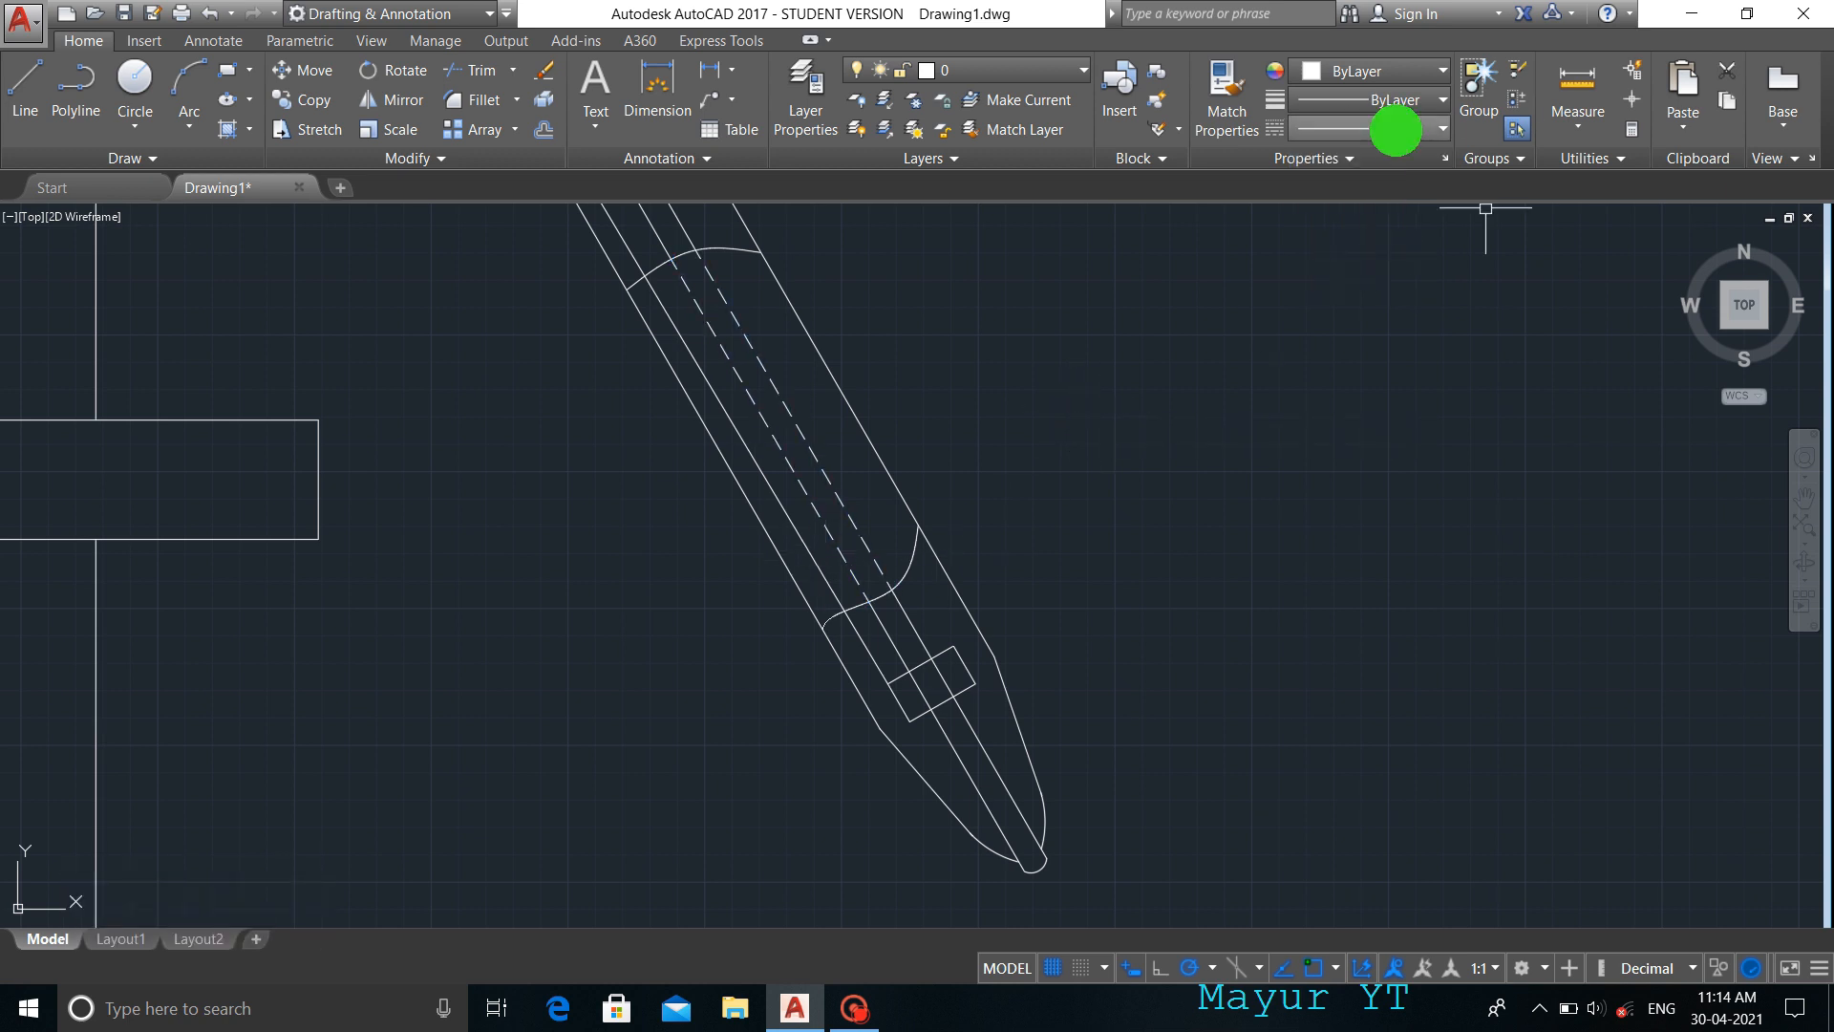
{"action": "left_click", "coordinate": [1318, 285]}
{"action": "left_click", "coordinate": [713, 426]}
{"action": "left_click", "coordinate": [933, 520]}
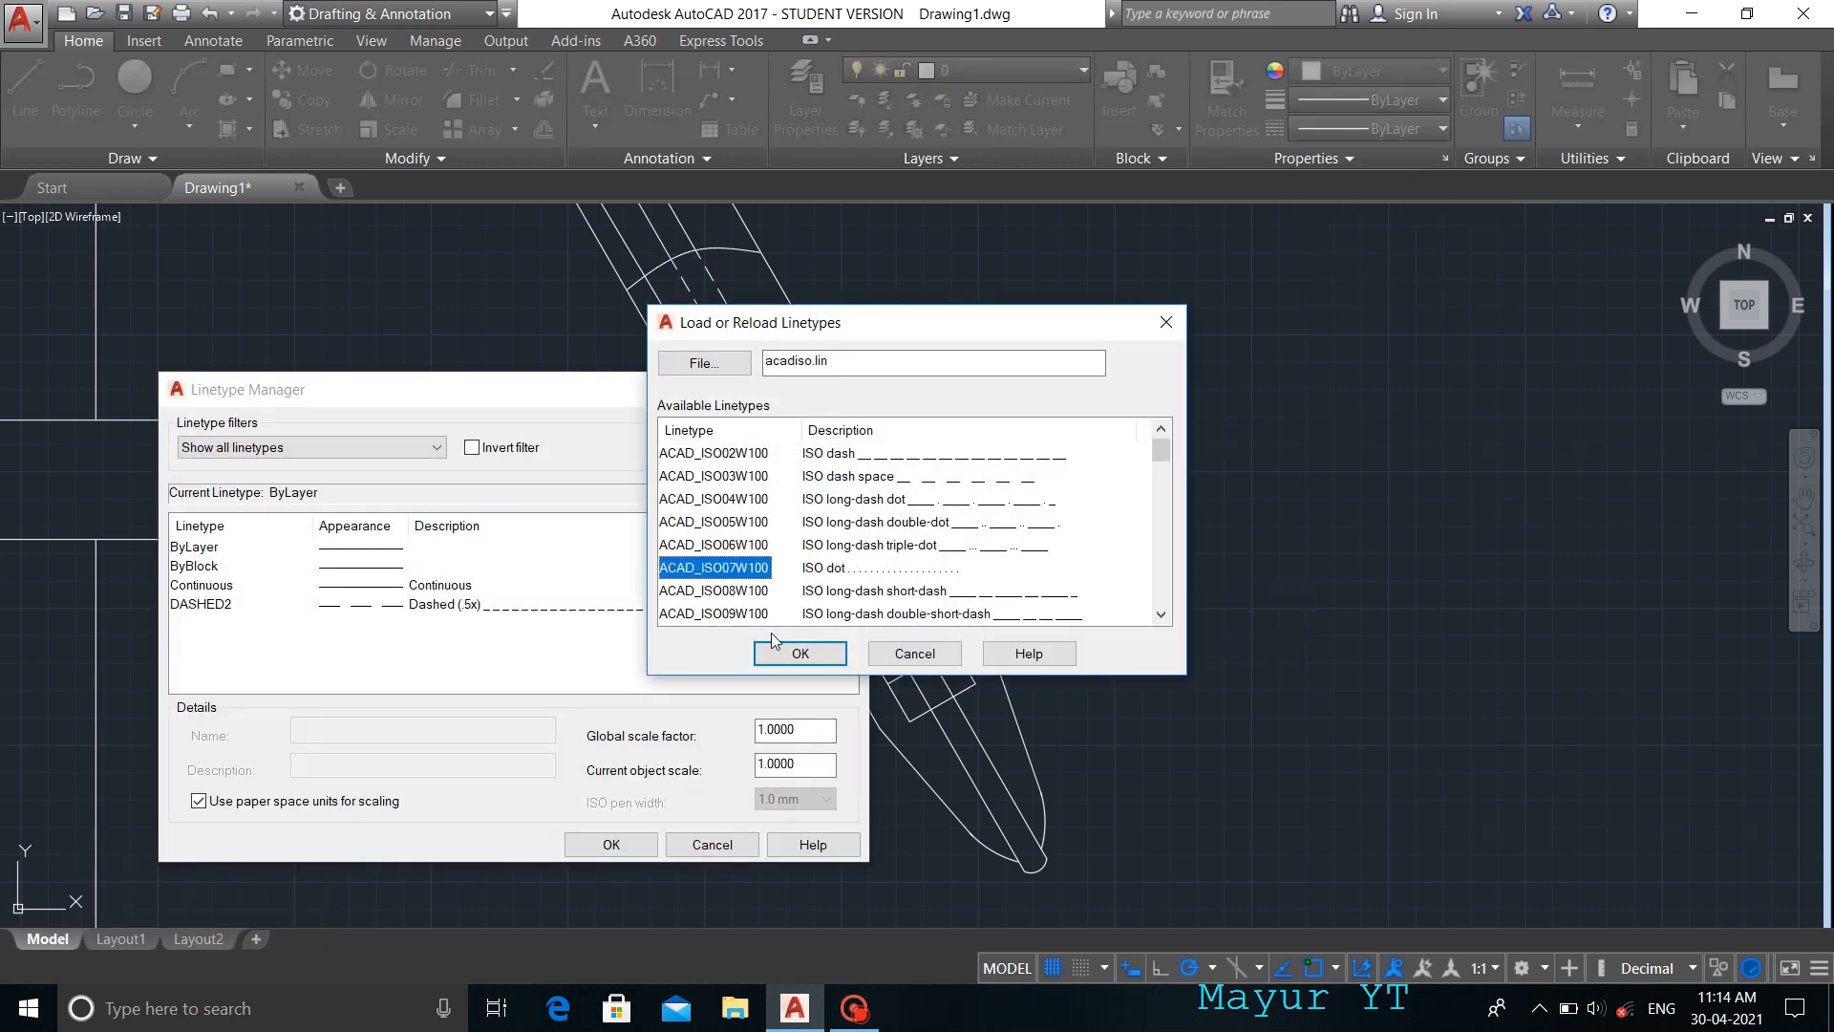
{"action": "left_click", "coordinate": [800, 654]}
{"action": "left_click", "coordinate": [612, 844]}
- Set the linetype of the bar's left inner line between the two cross curves to ACAD_ISO07W100
{"action": "left_click", "coordinate": [1395, 128]}
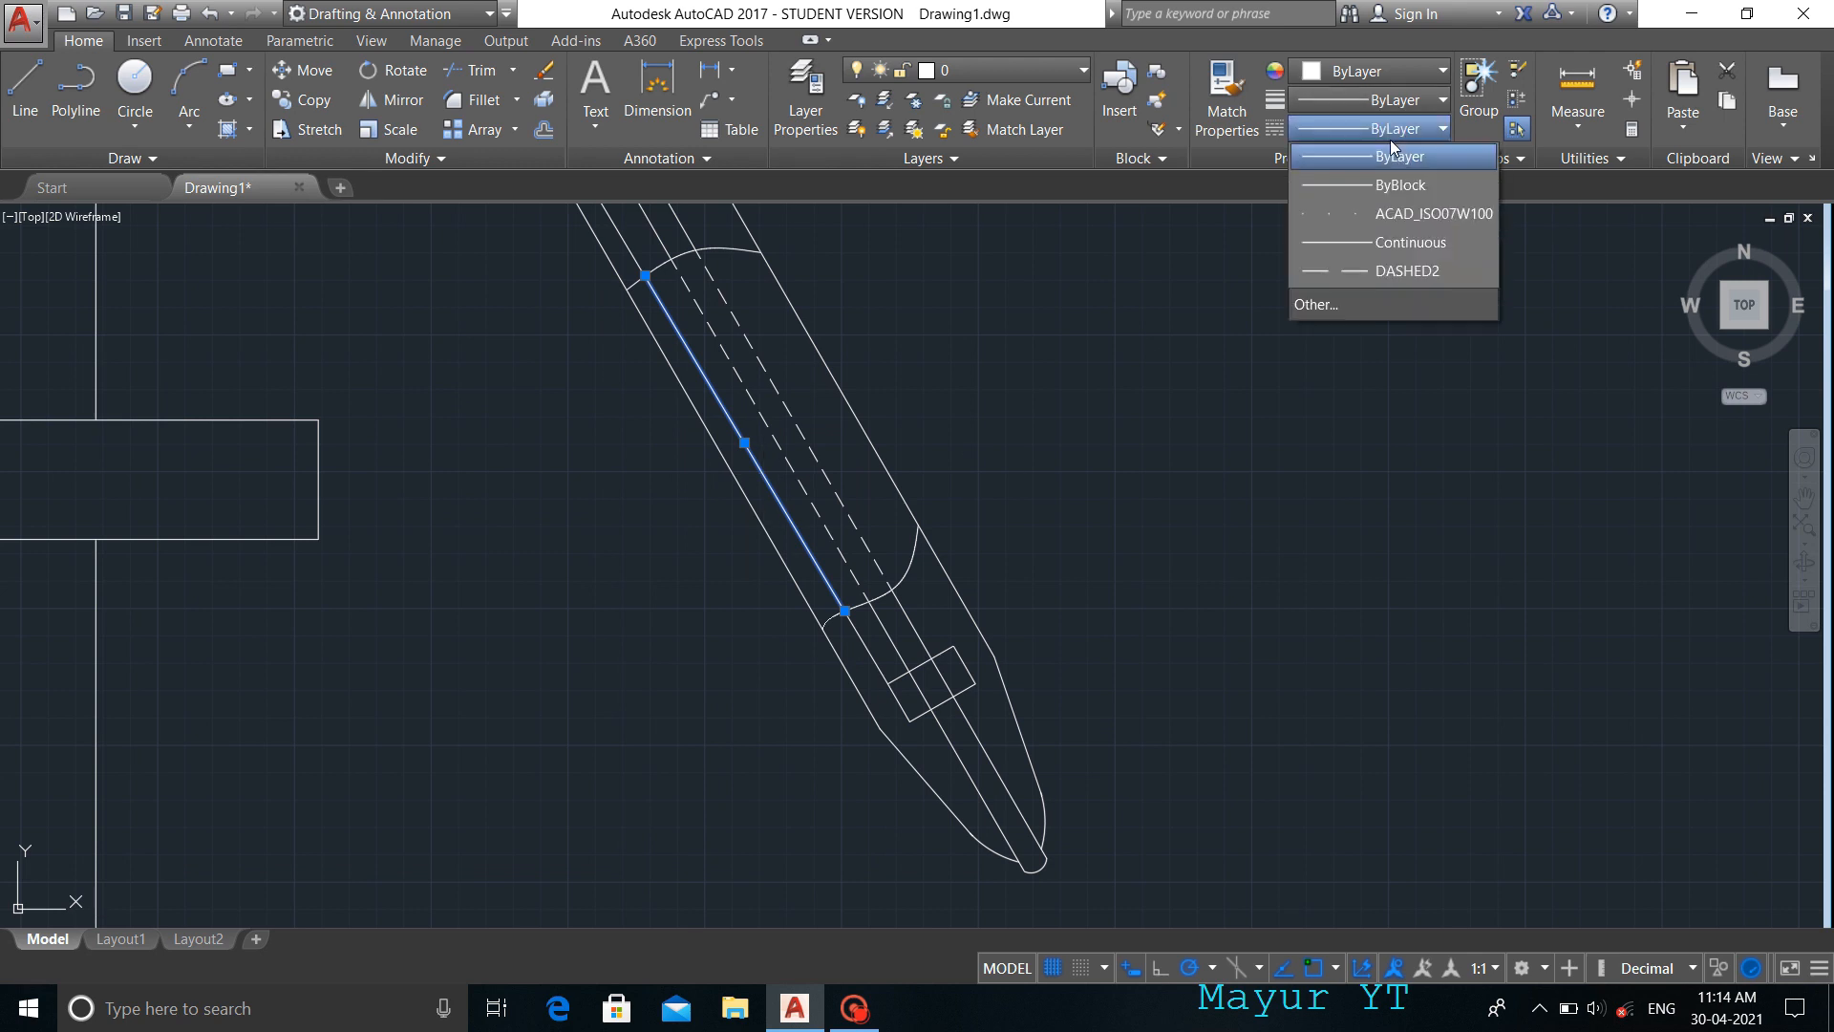
{"action": "left_click", "coordinate": [1375, 210]}
{"action": "left_click", "coordinate": [1093, 414]}
{"action": "key", "text": "Escape"}
{"action": "key", "text": "Escape"}
{"action": "key", "text": "Escape"}
{"action": "key", "text": "Escape"}
{"action": "key", "text": "Escape"}
- Trim the small tilted rectangle's edges where they cross the strip between the bar's two central lines
{"action": "type", "text": "TR"}
{"action": "key", "text": "Return"}
{"action": "key", "text": "Return"}
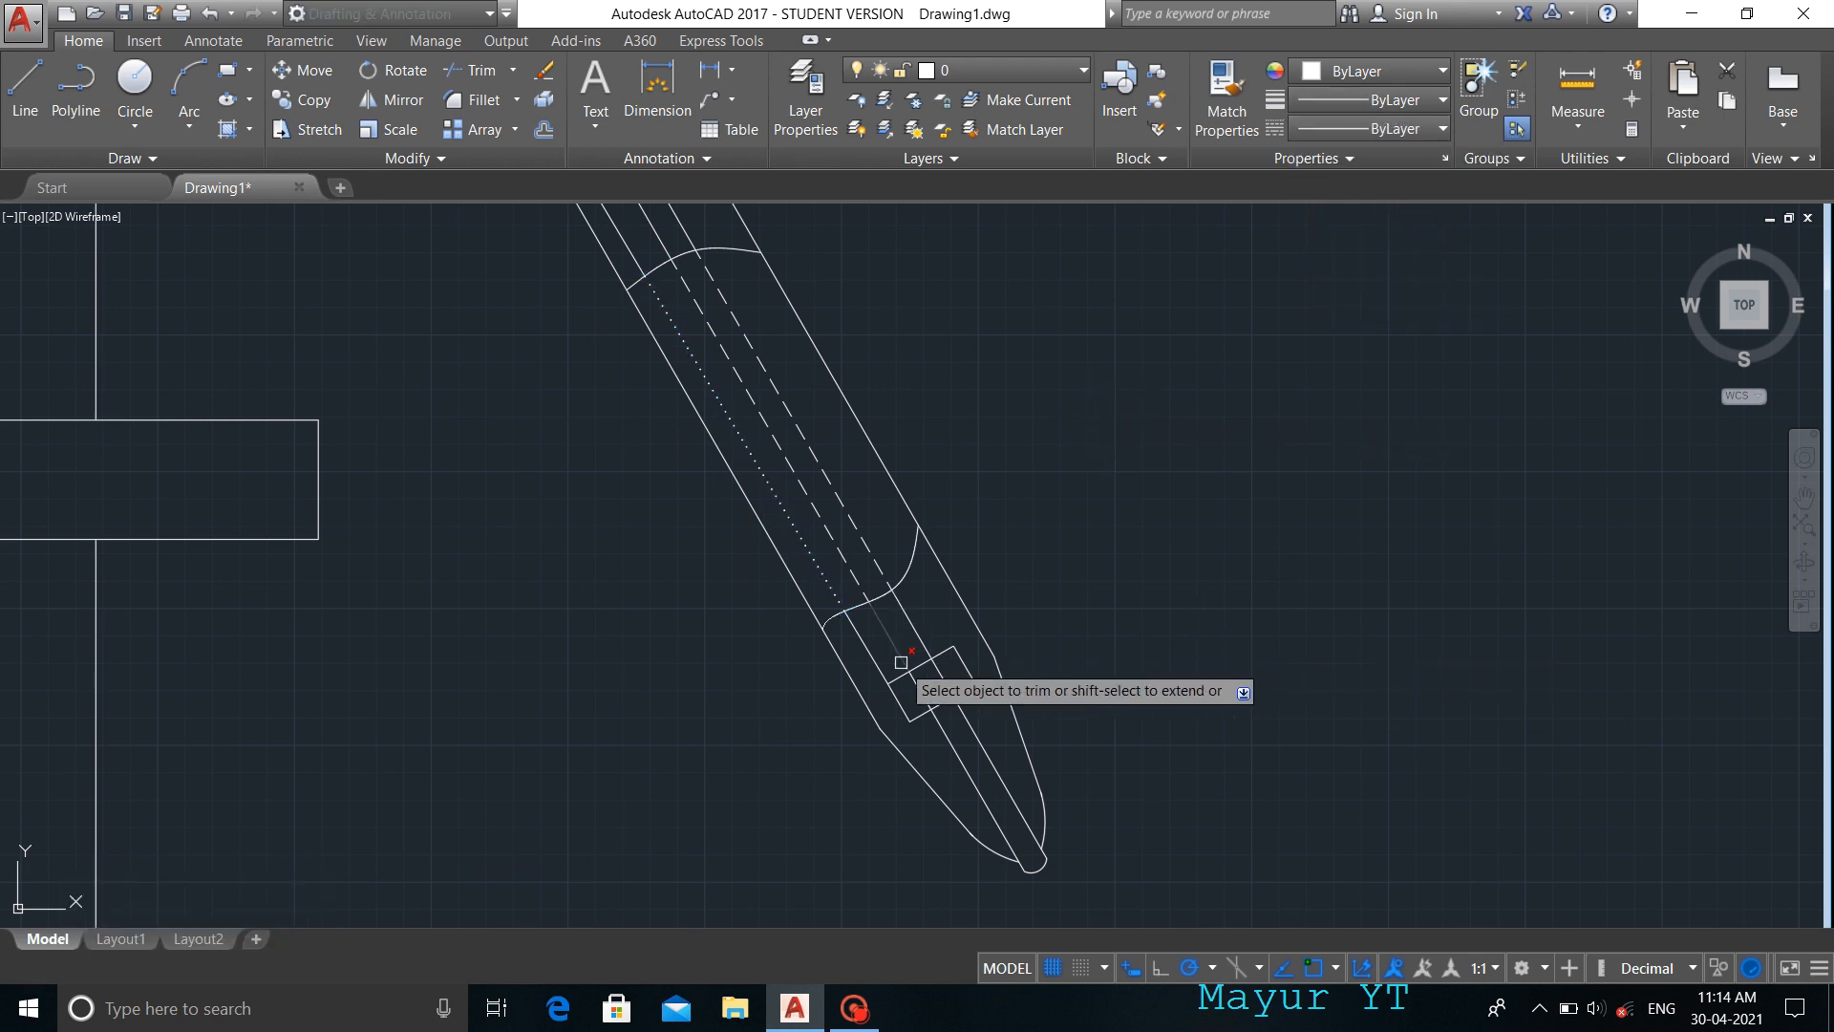
{"action": "left_click", "coordinate": [921, 666]}
{"action": "left_click", "coordinate": [943, 702]}
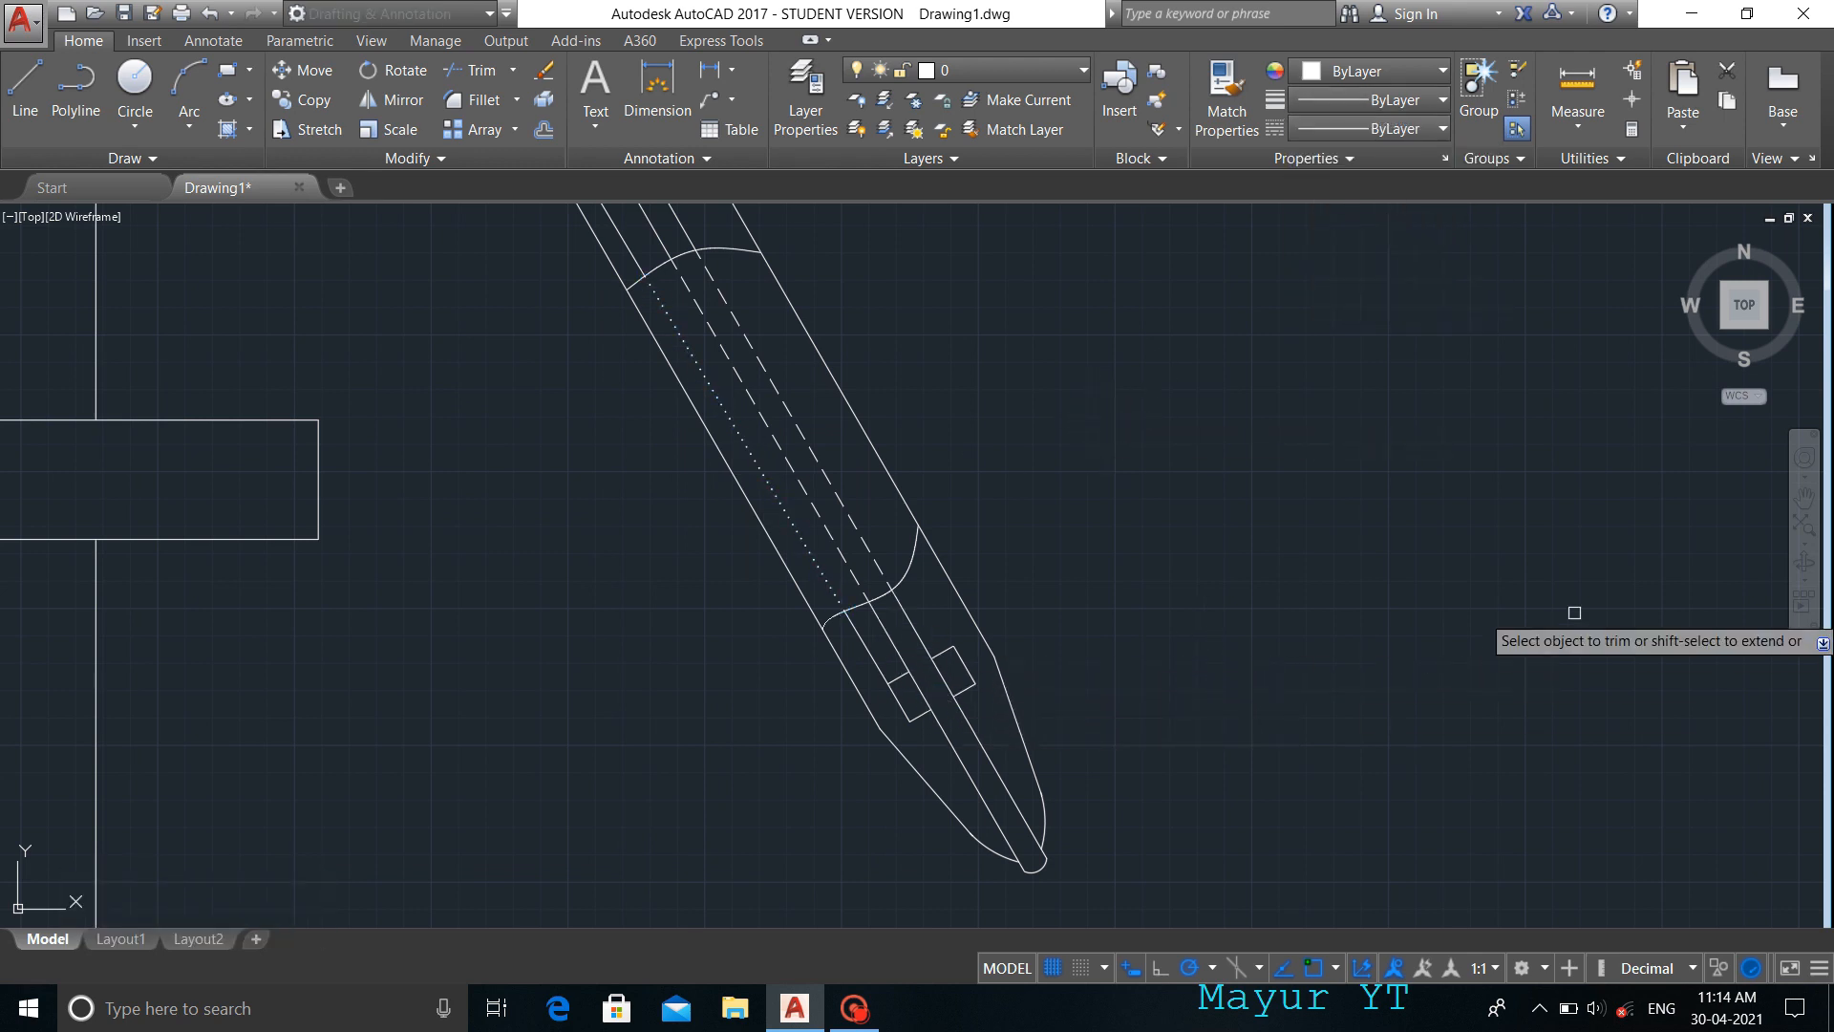
{"action": "scroll", "coordinate": [1183, 745], "scroll_direction": "down", "scroll_amount": 5}
{"action": "scroll", "coordinate": [1273, 888], "scroll_direction": "up", "scroll_amount": 3}
{"action": "scroll", "coordinate": [1375, 737], "scroll_direction": "down", "scroll_amount": 3}
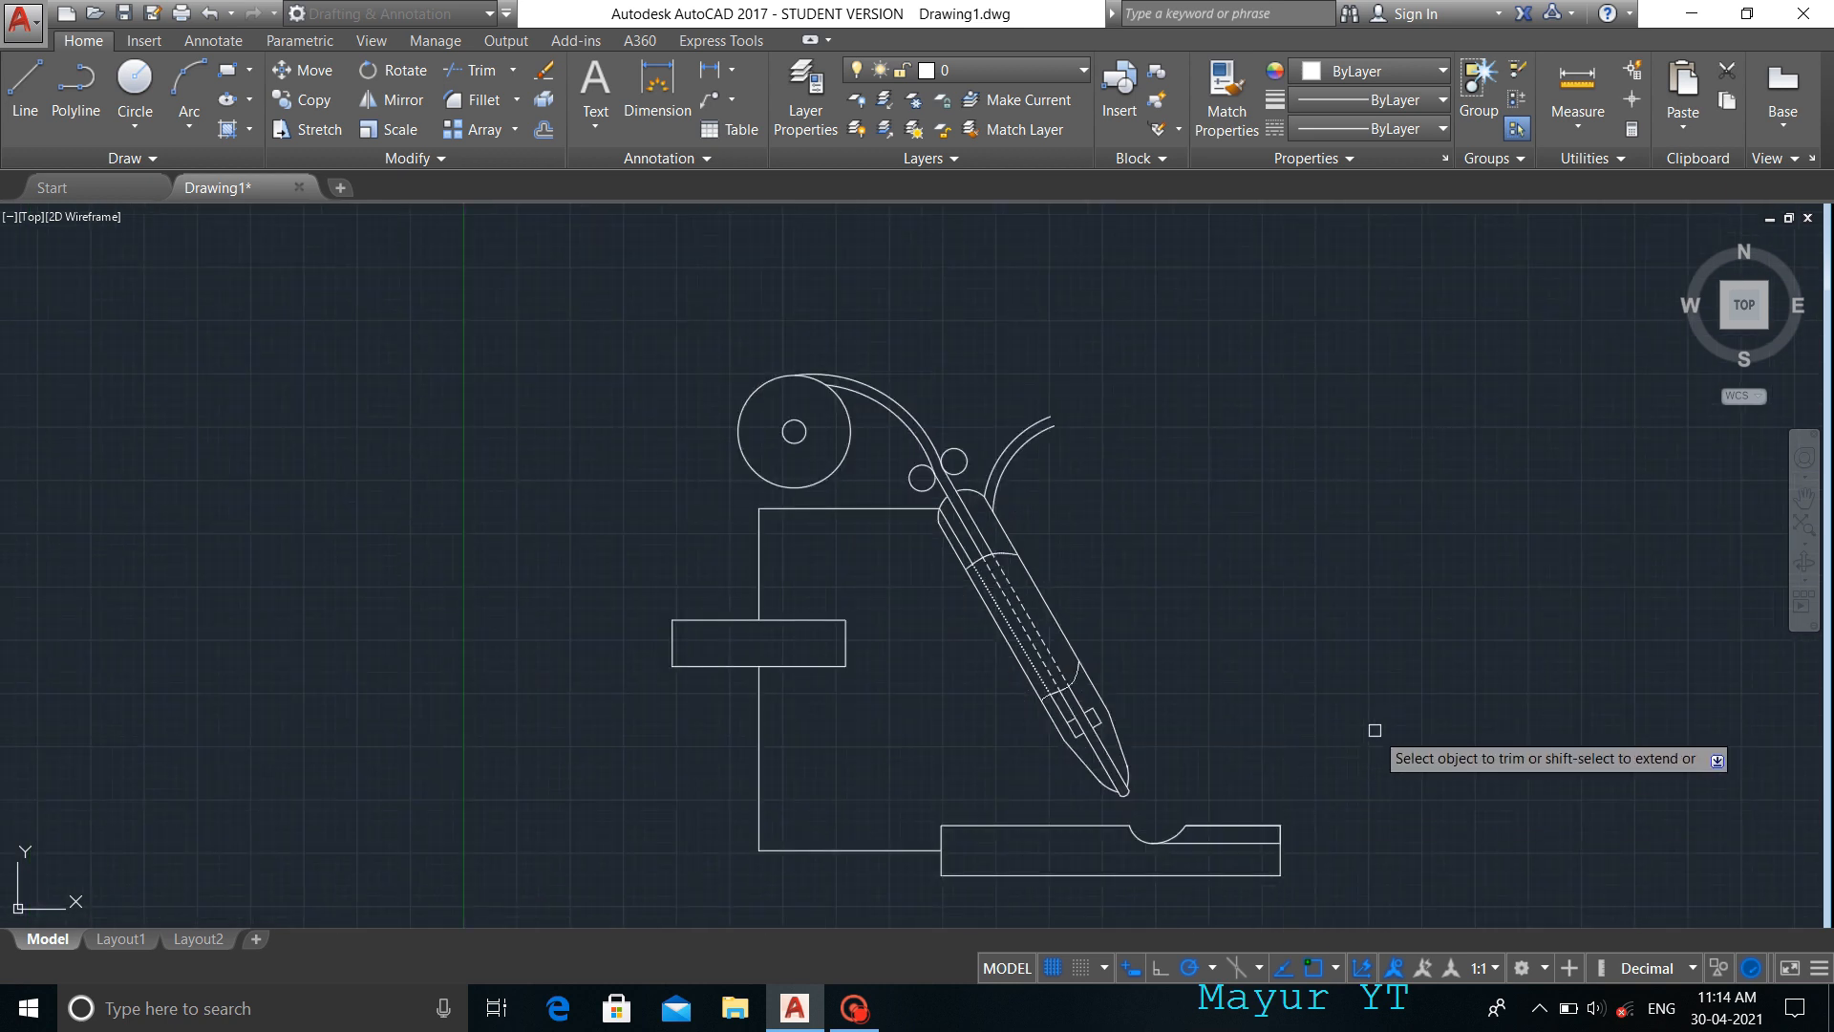
{"action": "key", "text": "Escape"}
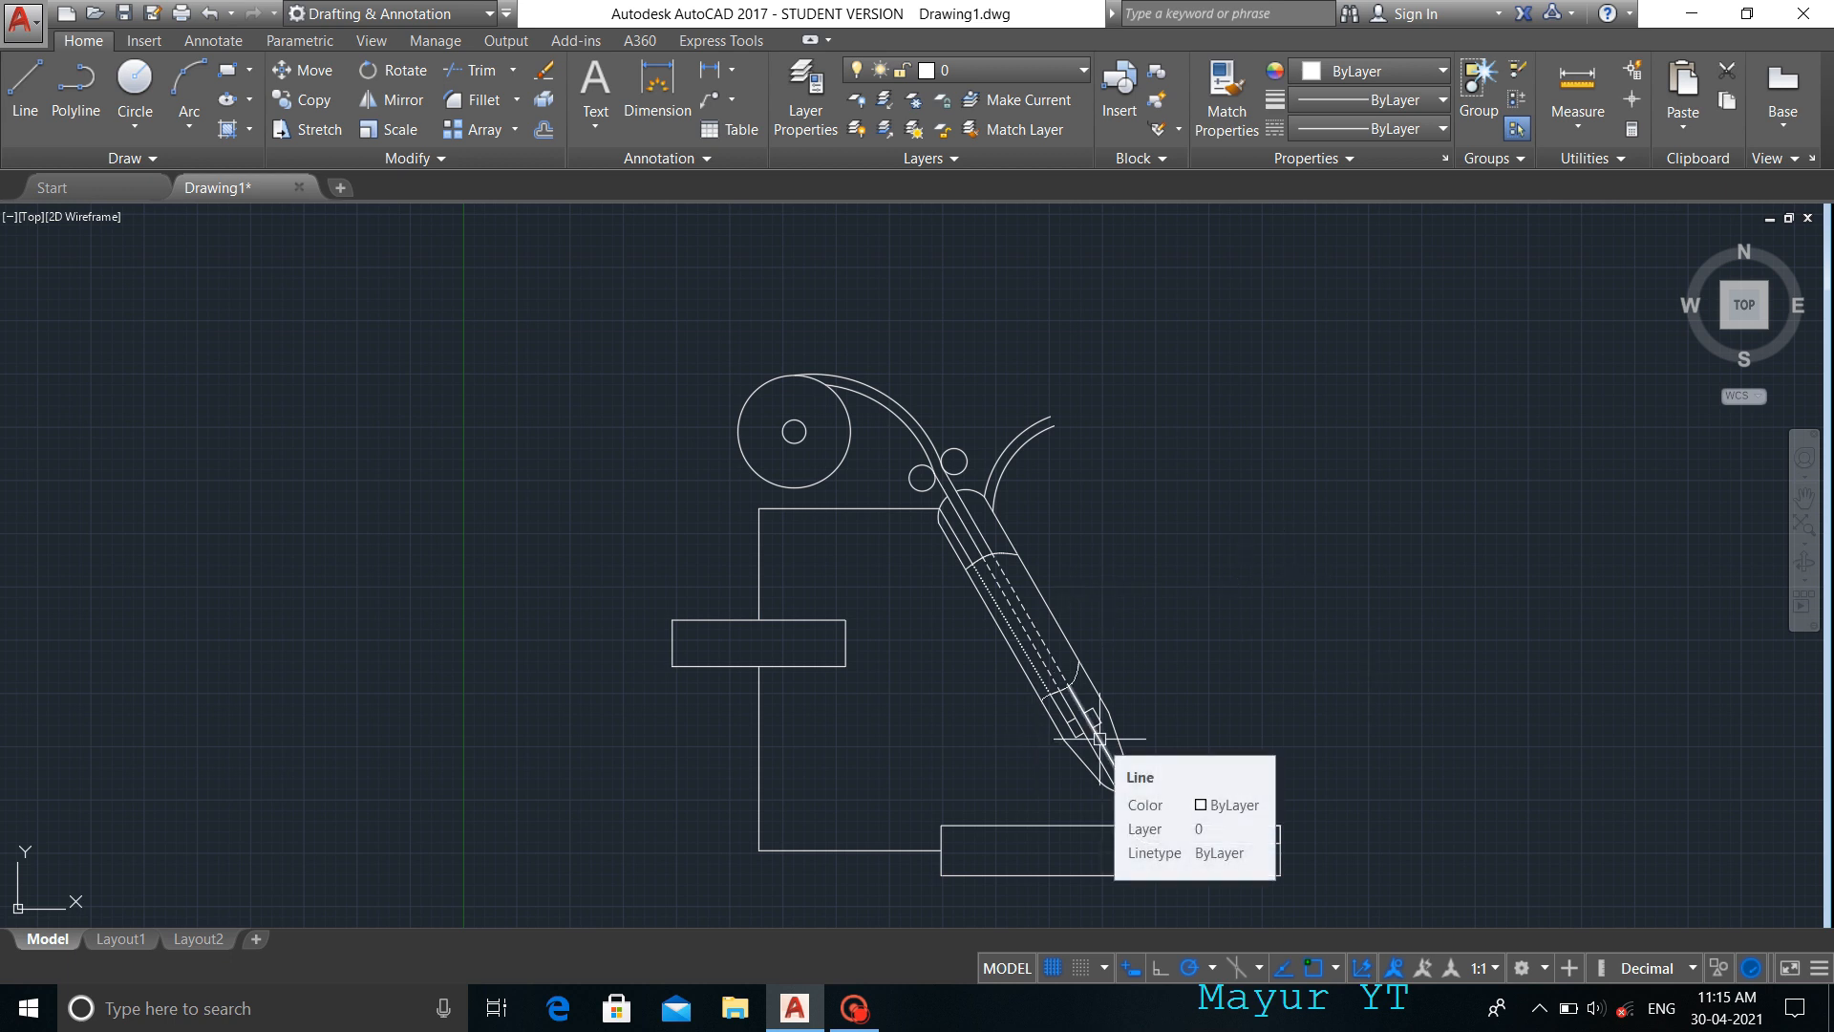
- Draw a horizontal polyline segment leftwards from the bar's left edge, just below its rounded upper end
{"action": "type", "text": "pl"}
{"action": "key", "text": "space"}
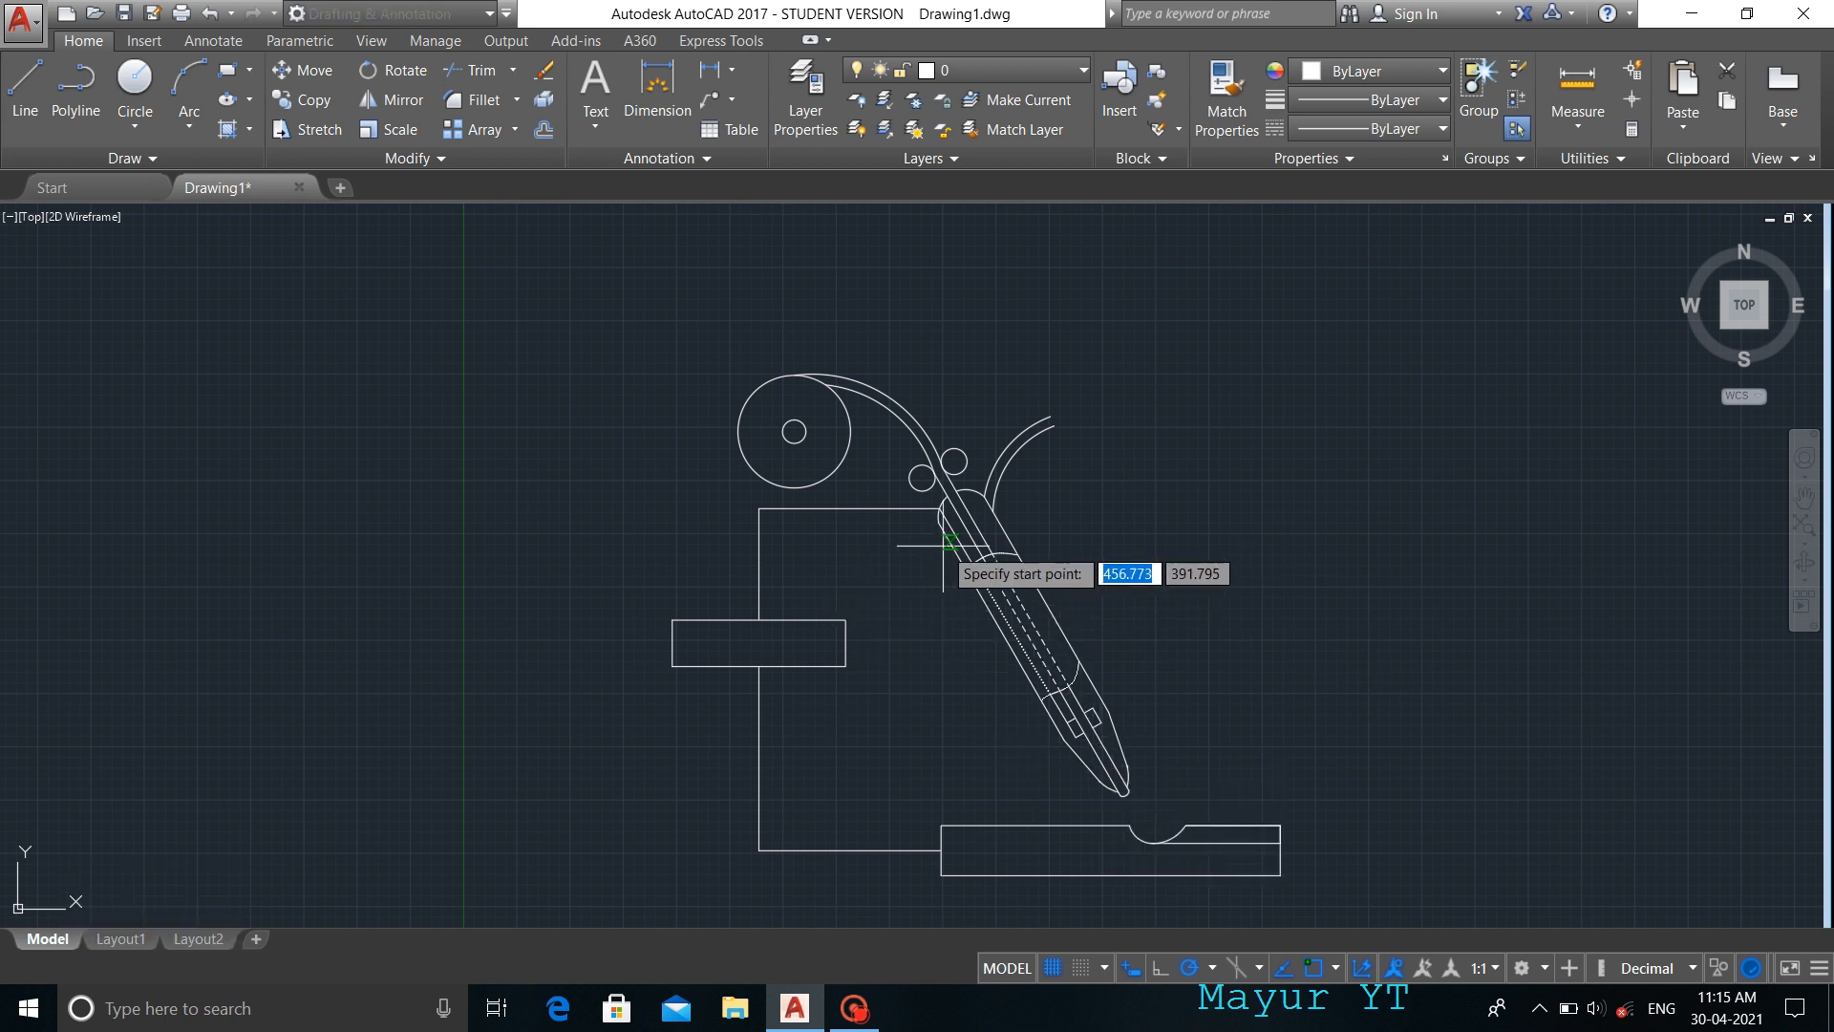
{"action": "scroll", "coordinate": [956, 538], "scroll_direction": "up", "scroll_amount": 5}
{"action": "left_click", "coordinate": [951, 511]}
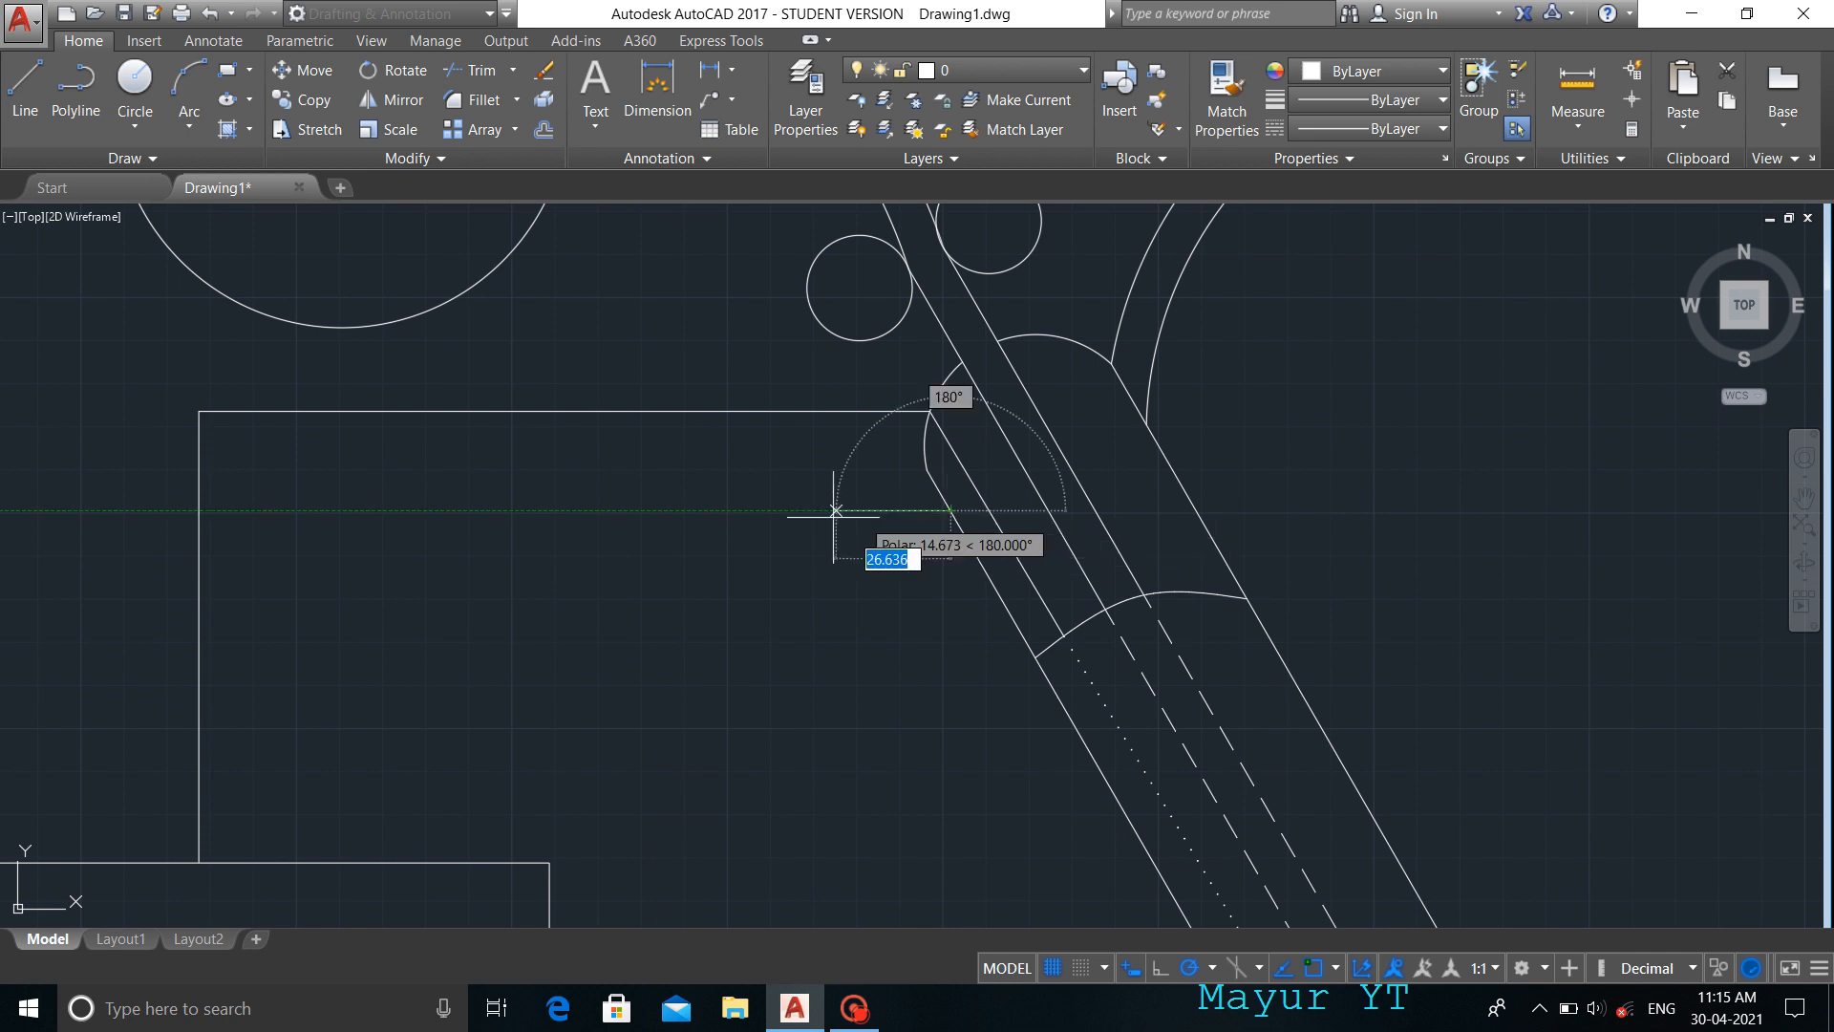
{"action": "type", "text": "AR"}
{"action": "key", "text": "BackSpace"}
{"action": "key", "text": "BackSpace"}
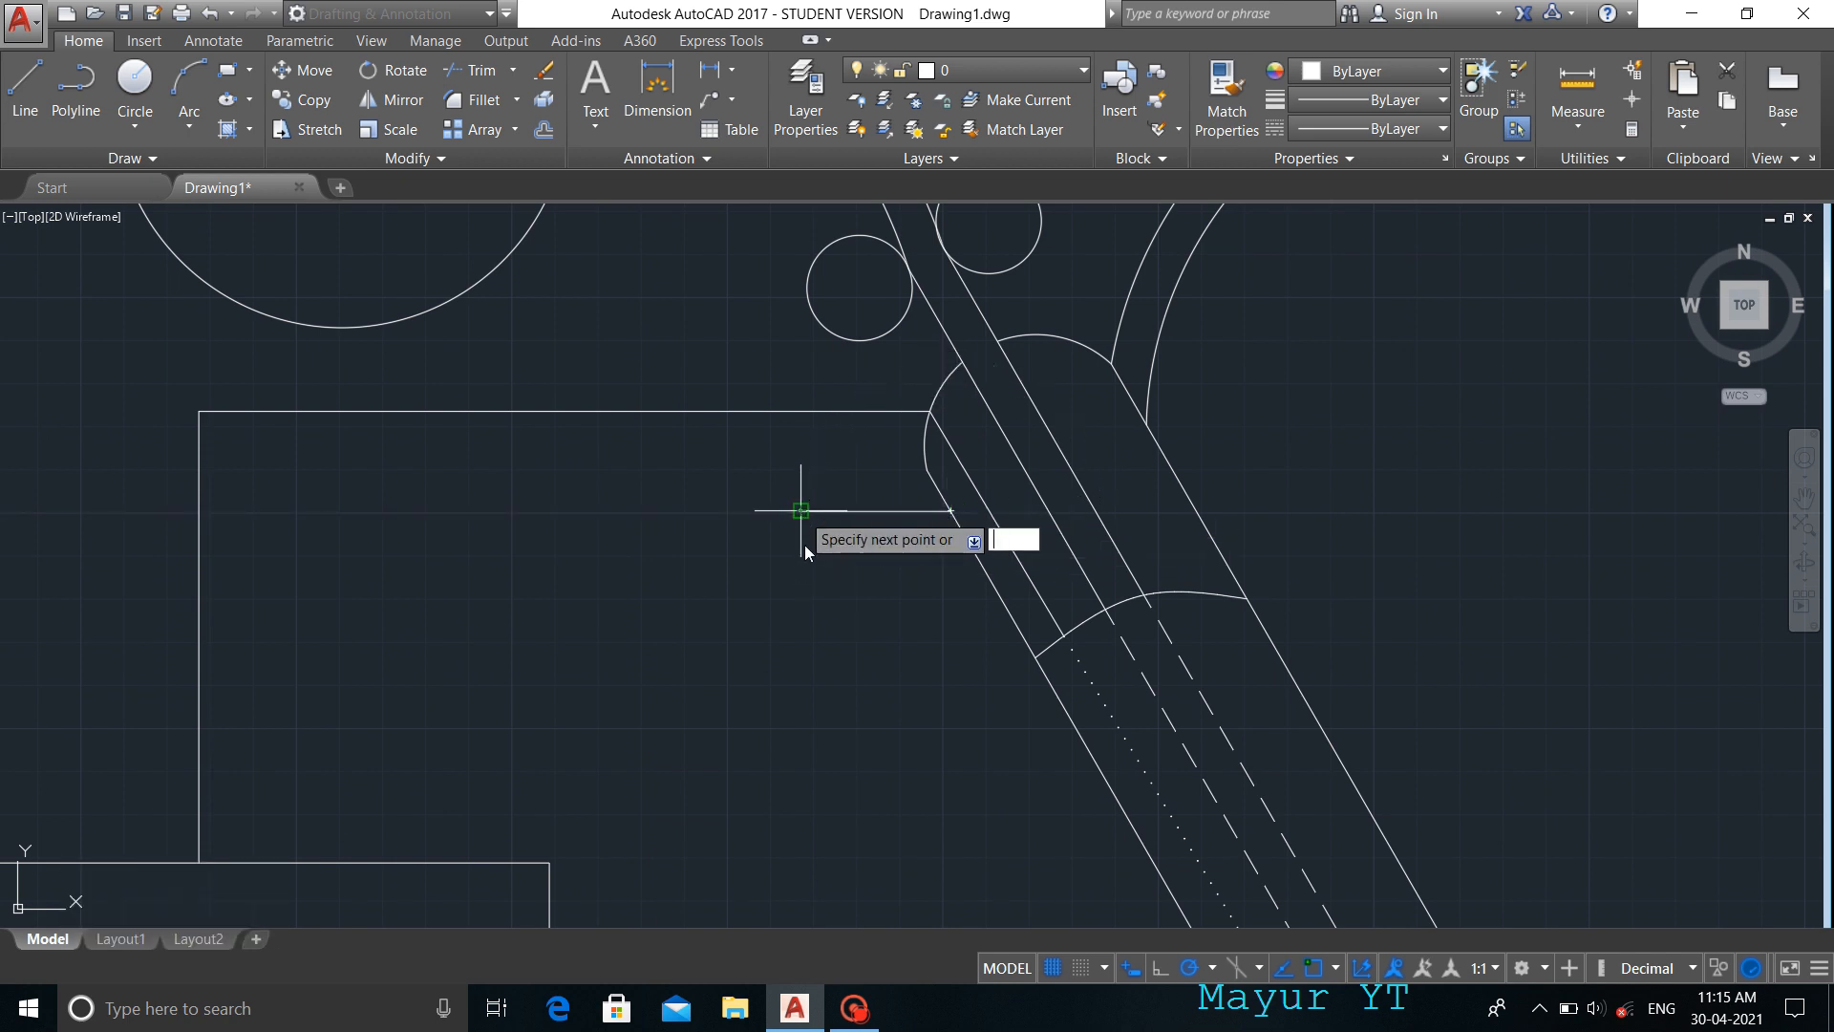
{"action": "key", "text": "Escape"}
- Draw an arc curving down from the segment's left end and a horizontal line from the arc's lower end back towards the bar
{"action": "type", "text": "a"}
{"action": "key", "text": "space"}
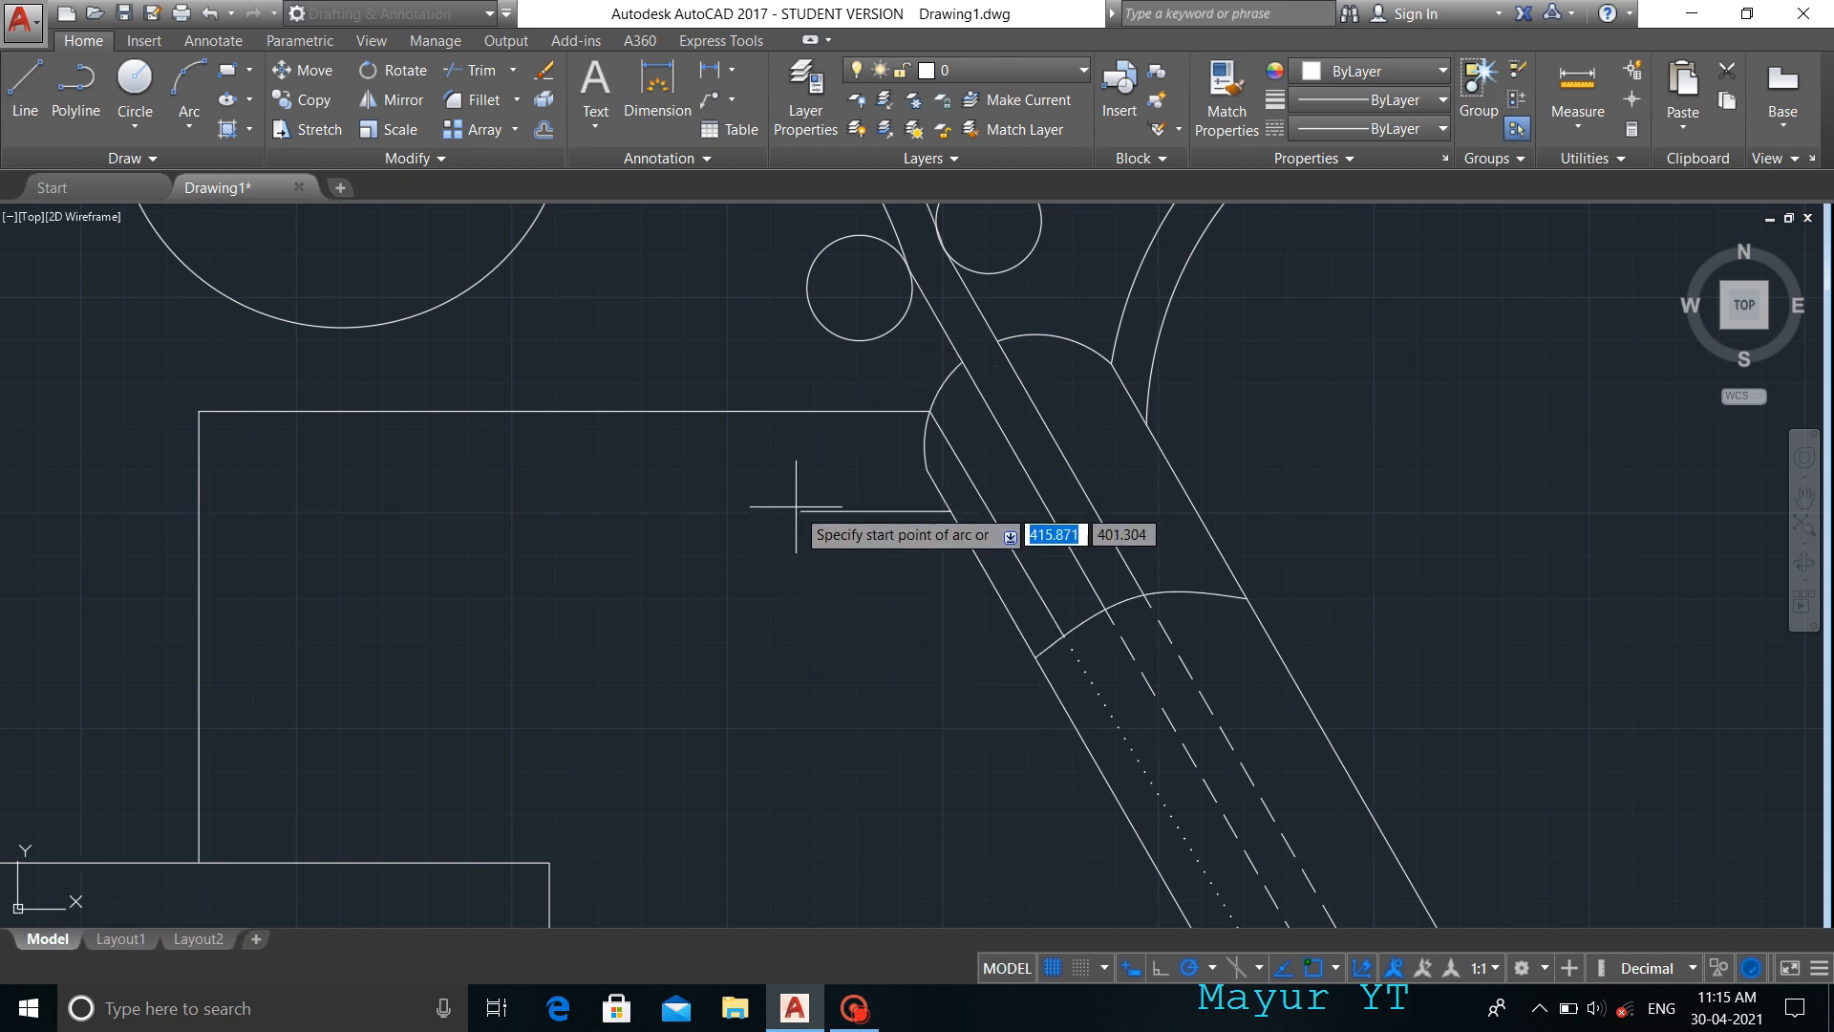
{"action": "key", "text": "space"}
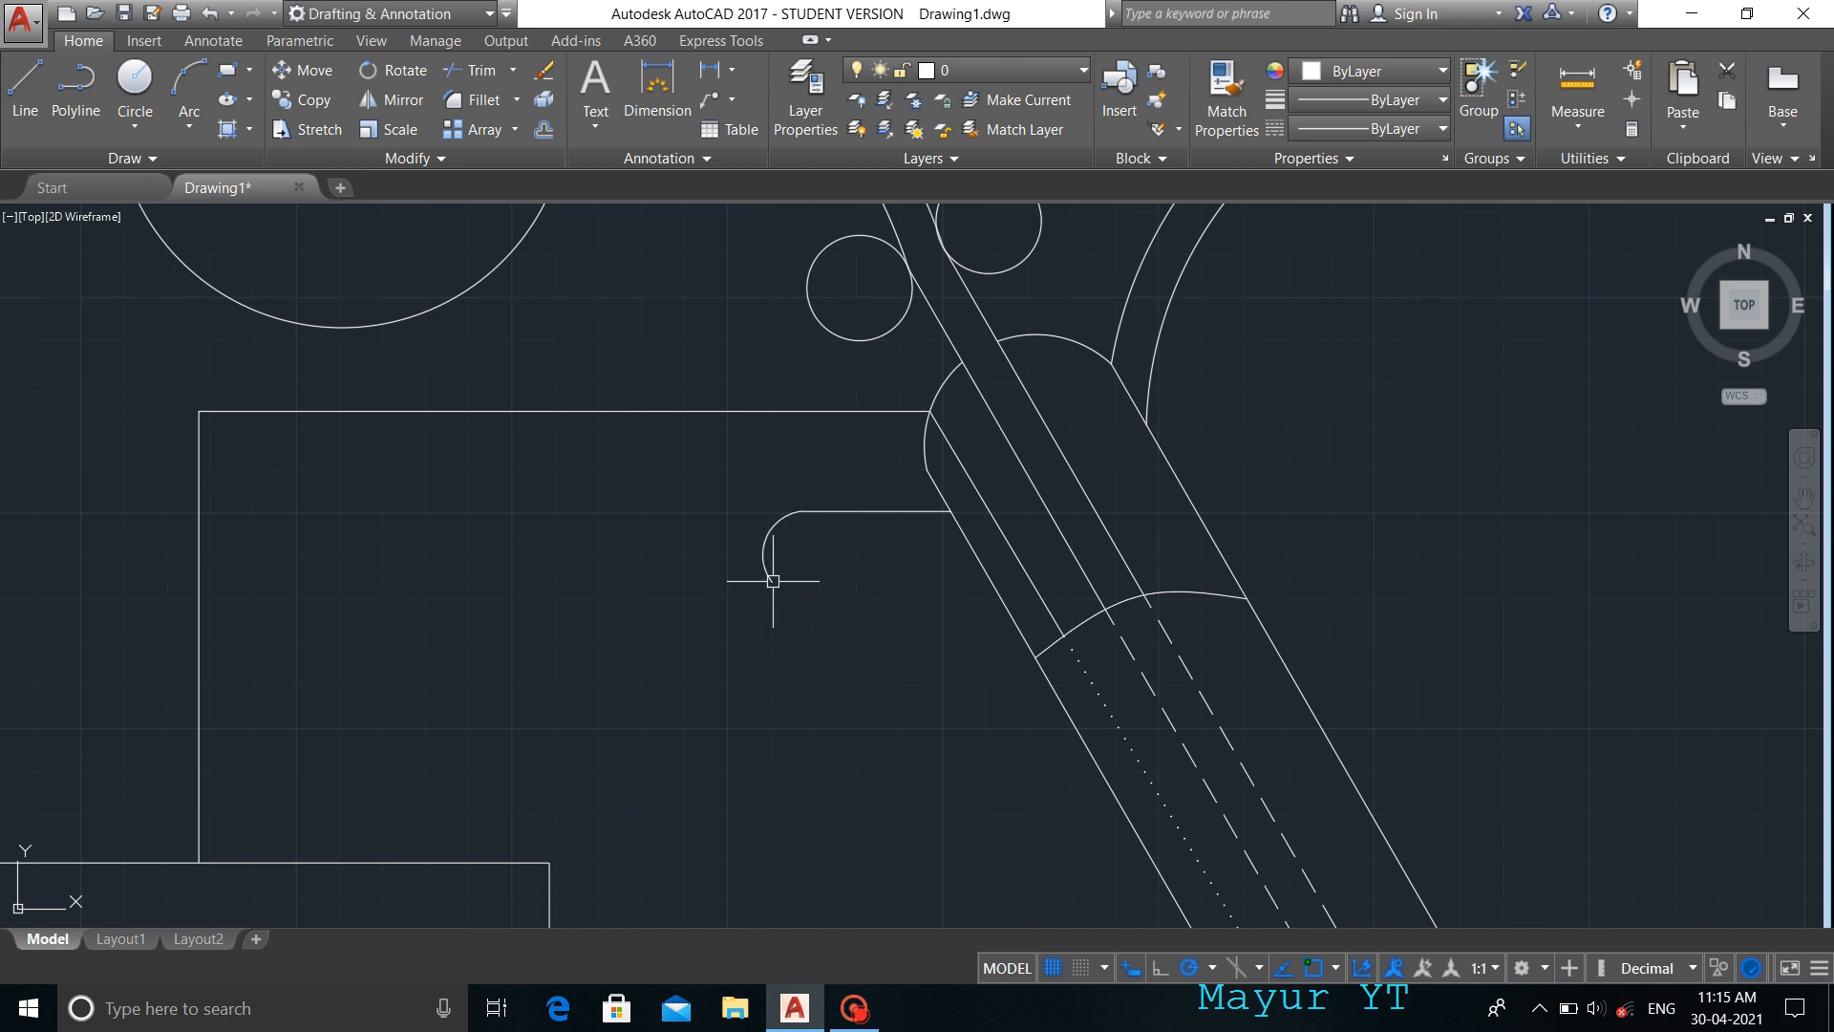
{"action": "type", "text": "l"}
{"action": "key", "text": "Return"}
{"action": "left_click", "coordinate": [773, 581]}
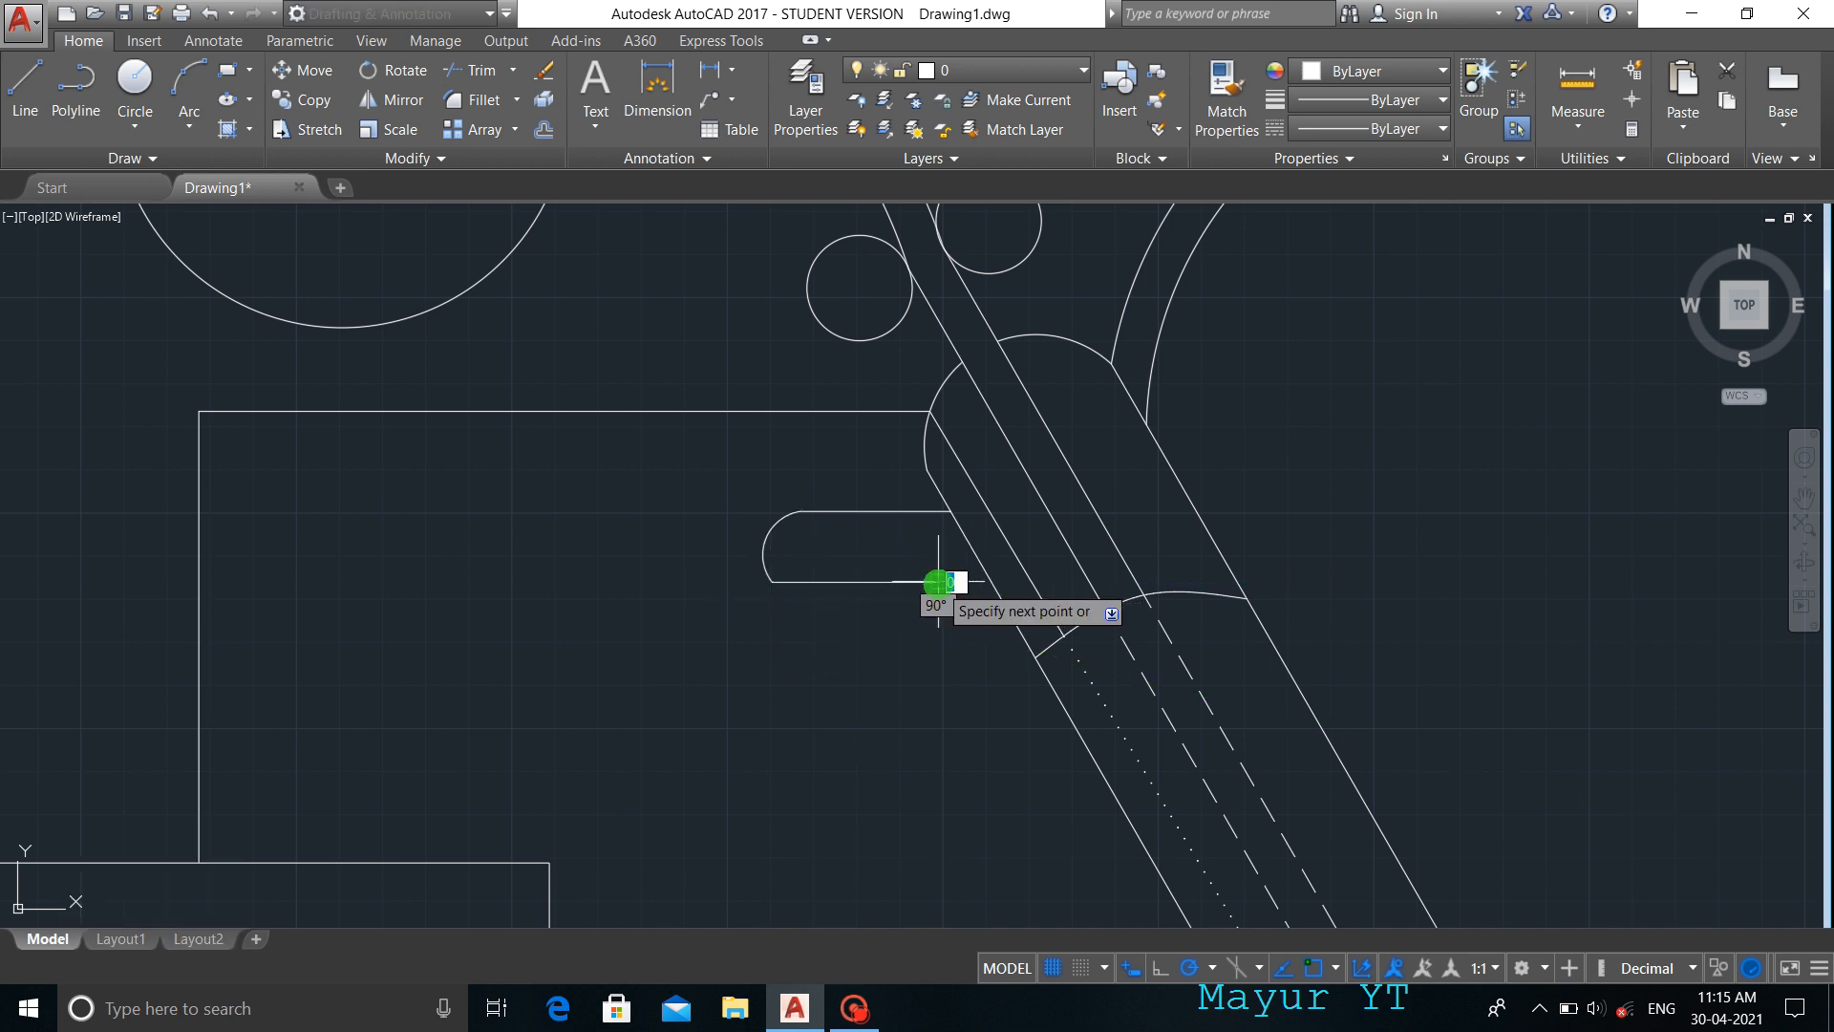
{"action": "type", "text": "ARC"}
{"action": "key", "text": "Escape"}
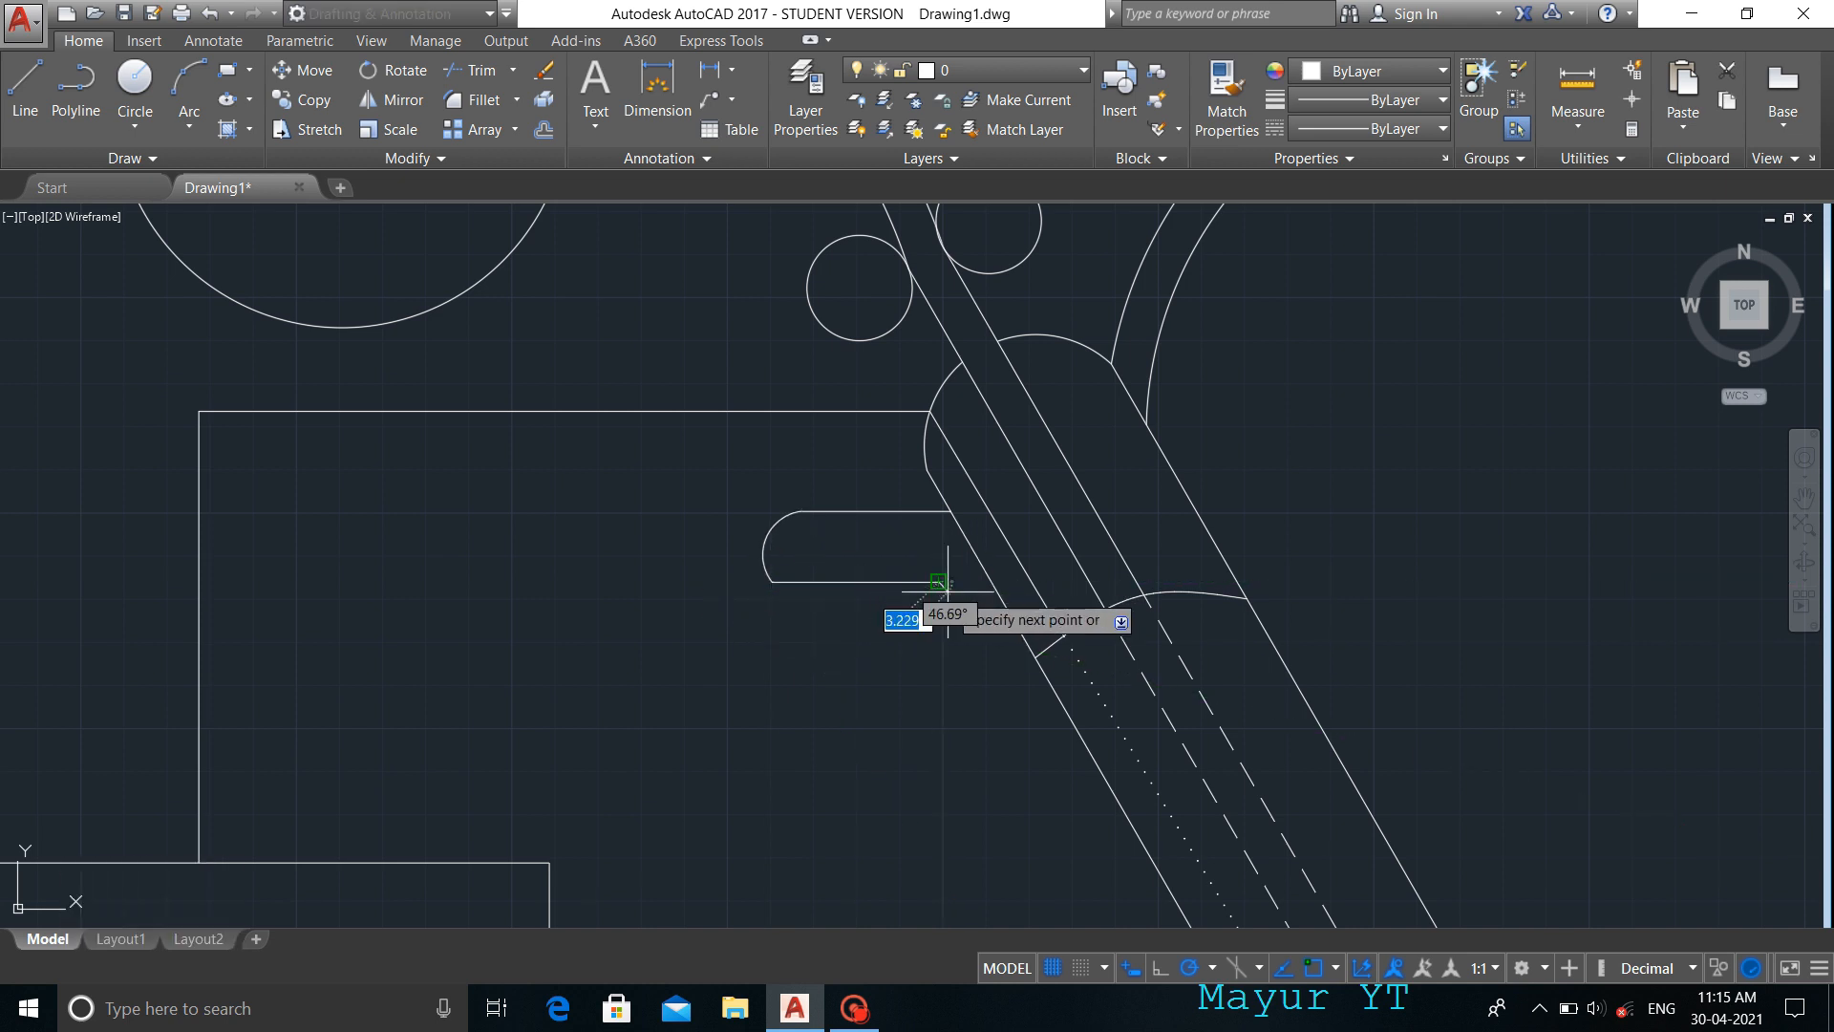
{"action": "key", "text": "Escape"}
- Draw a three-point arc from the lower handle line's right end through the bar's left edge and downwards
{"action": "type", "text": "ARC"}
{"action": "key", "text": "Return"}
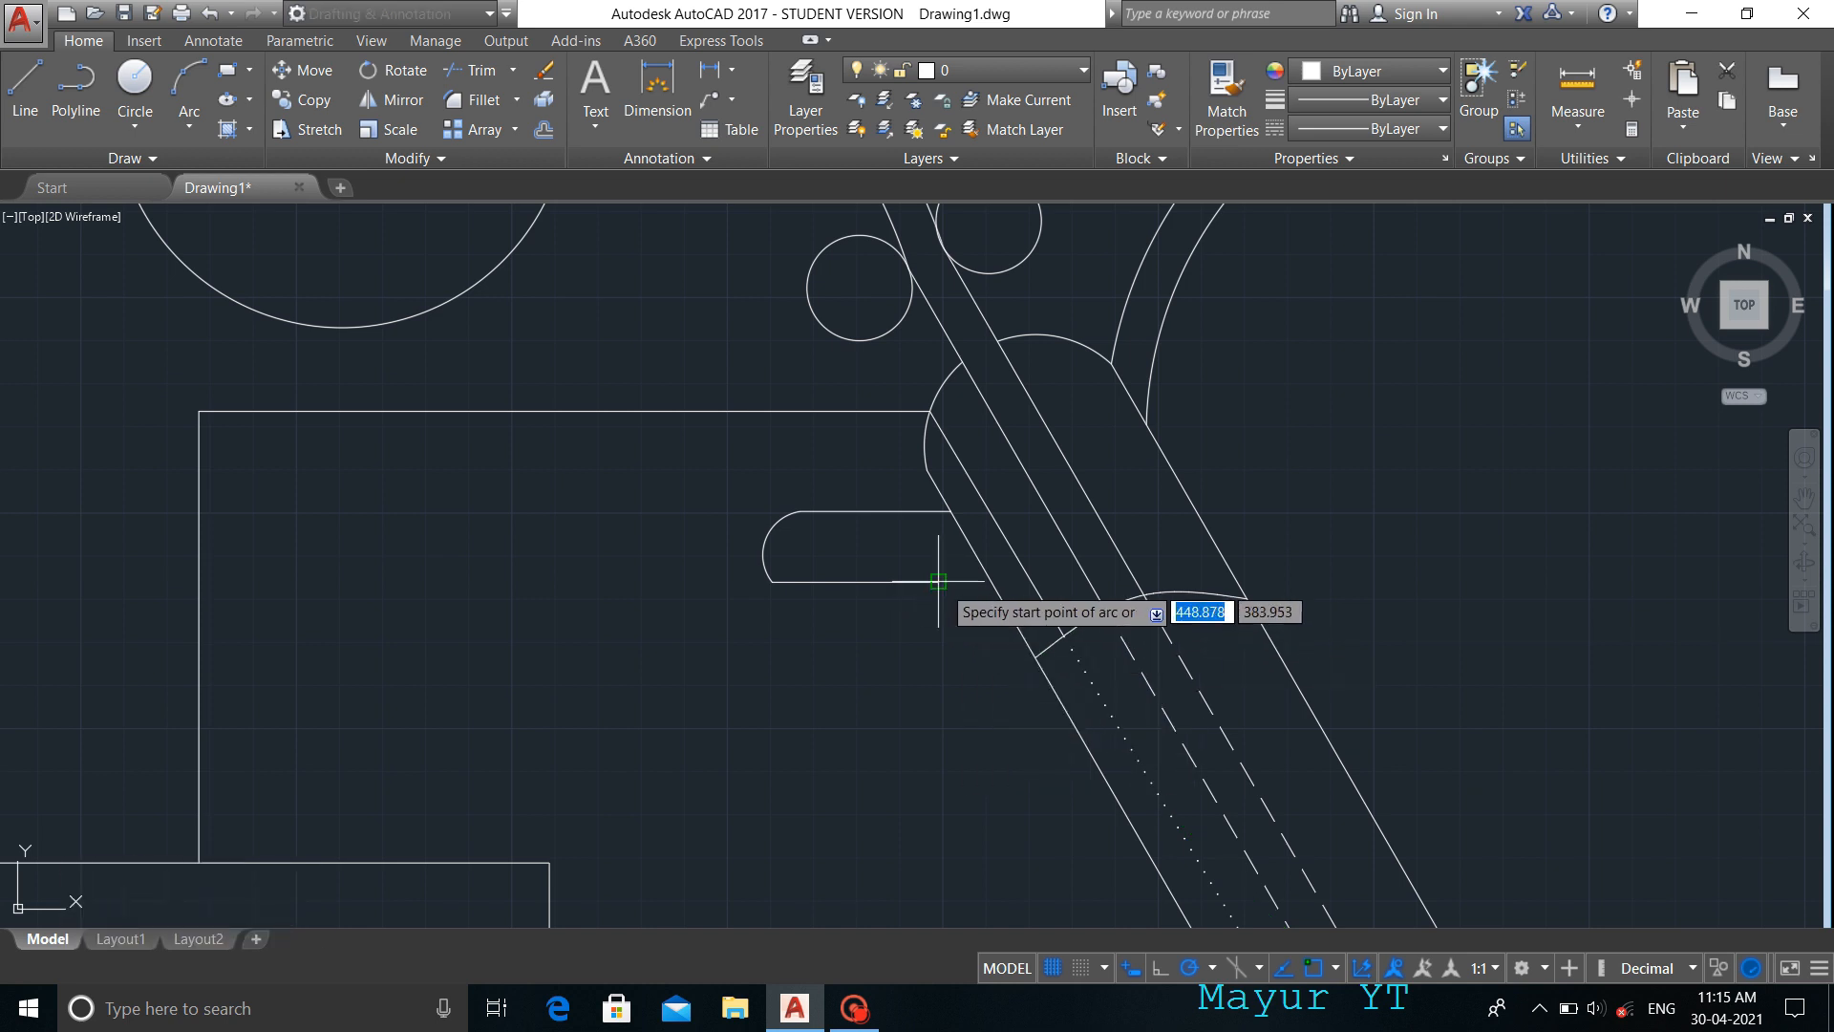
{"action": "left_click", "coordinate": [965, 617]}
{"action": "left_click", "coordinate": [1010, 616]}
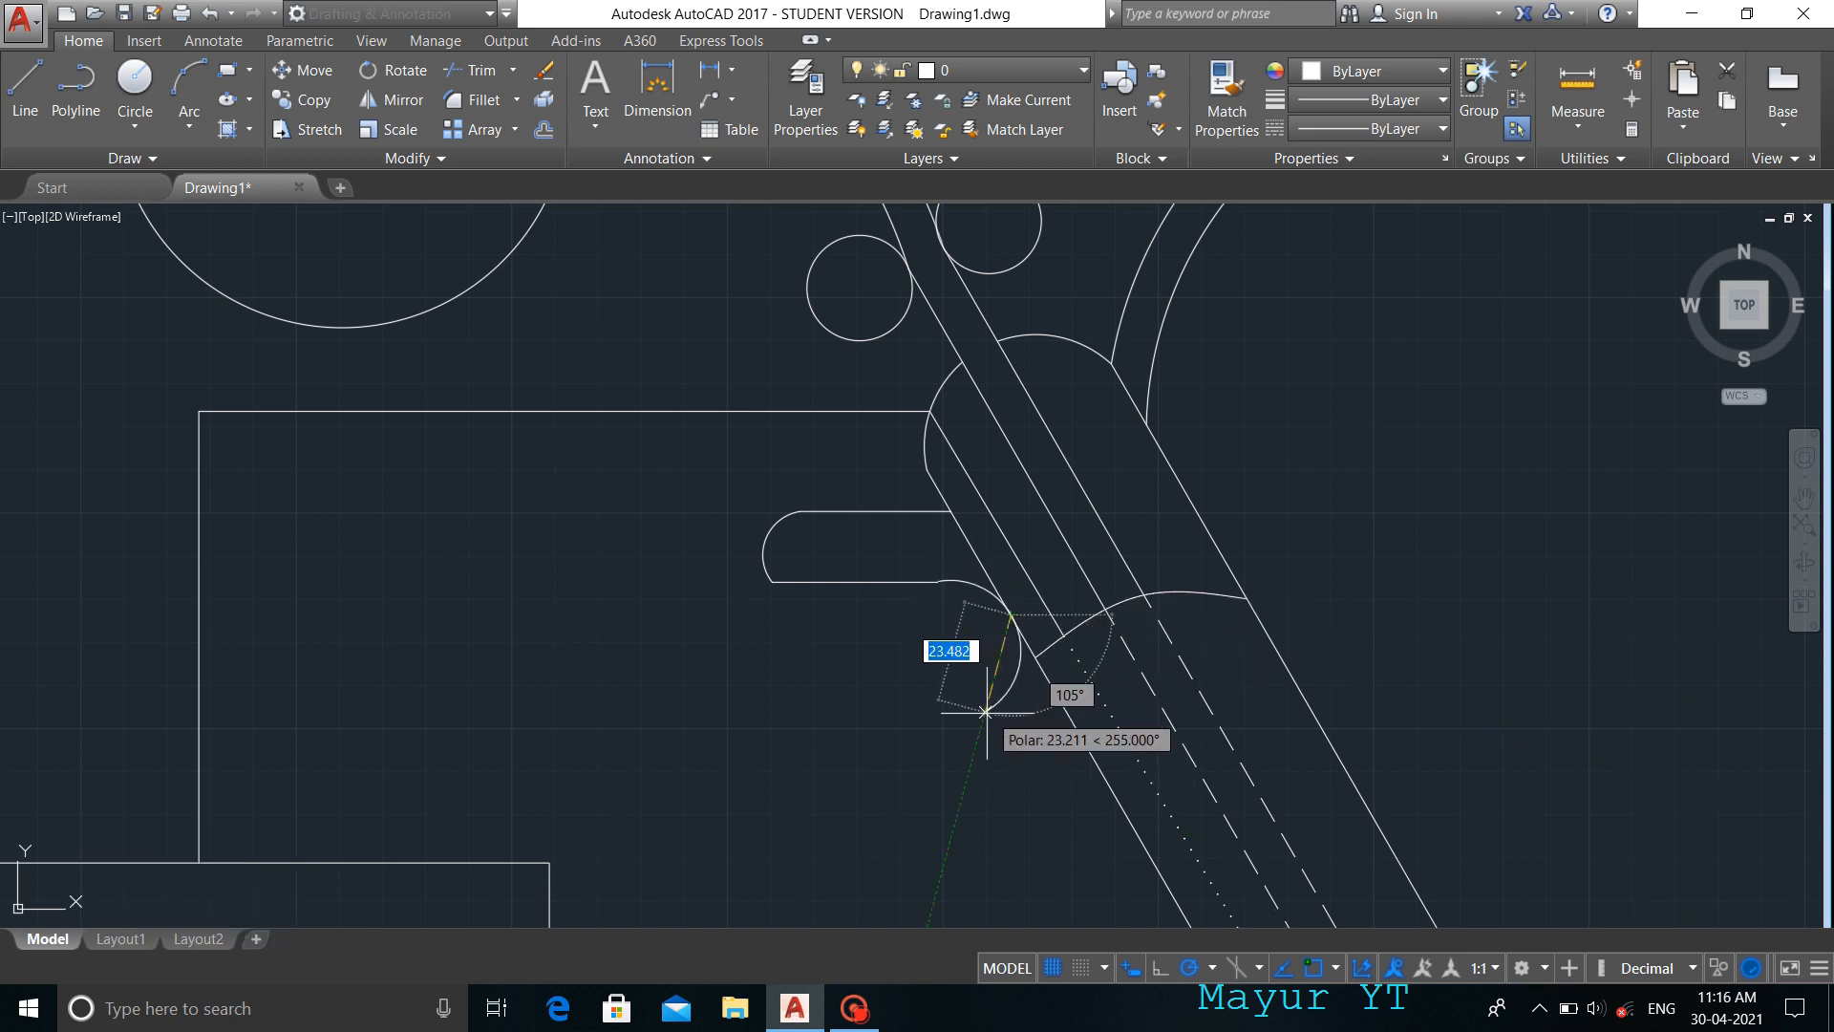
{"action": "left_click", "coordinate": [1013, 693]}
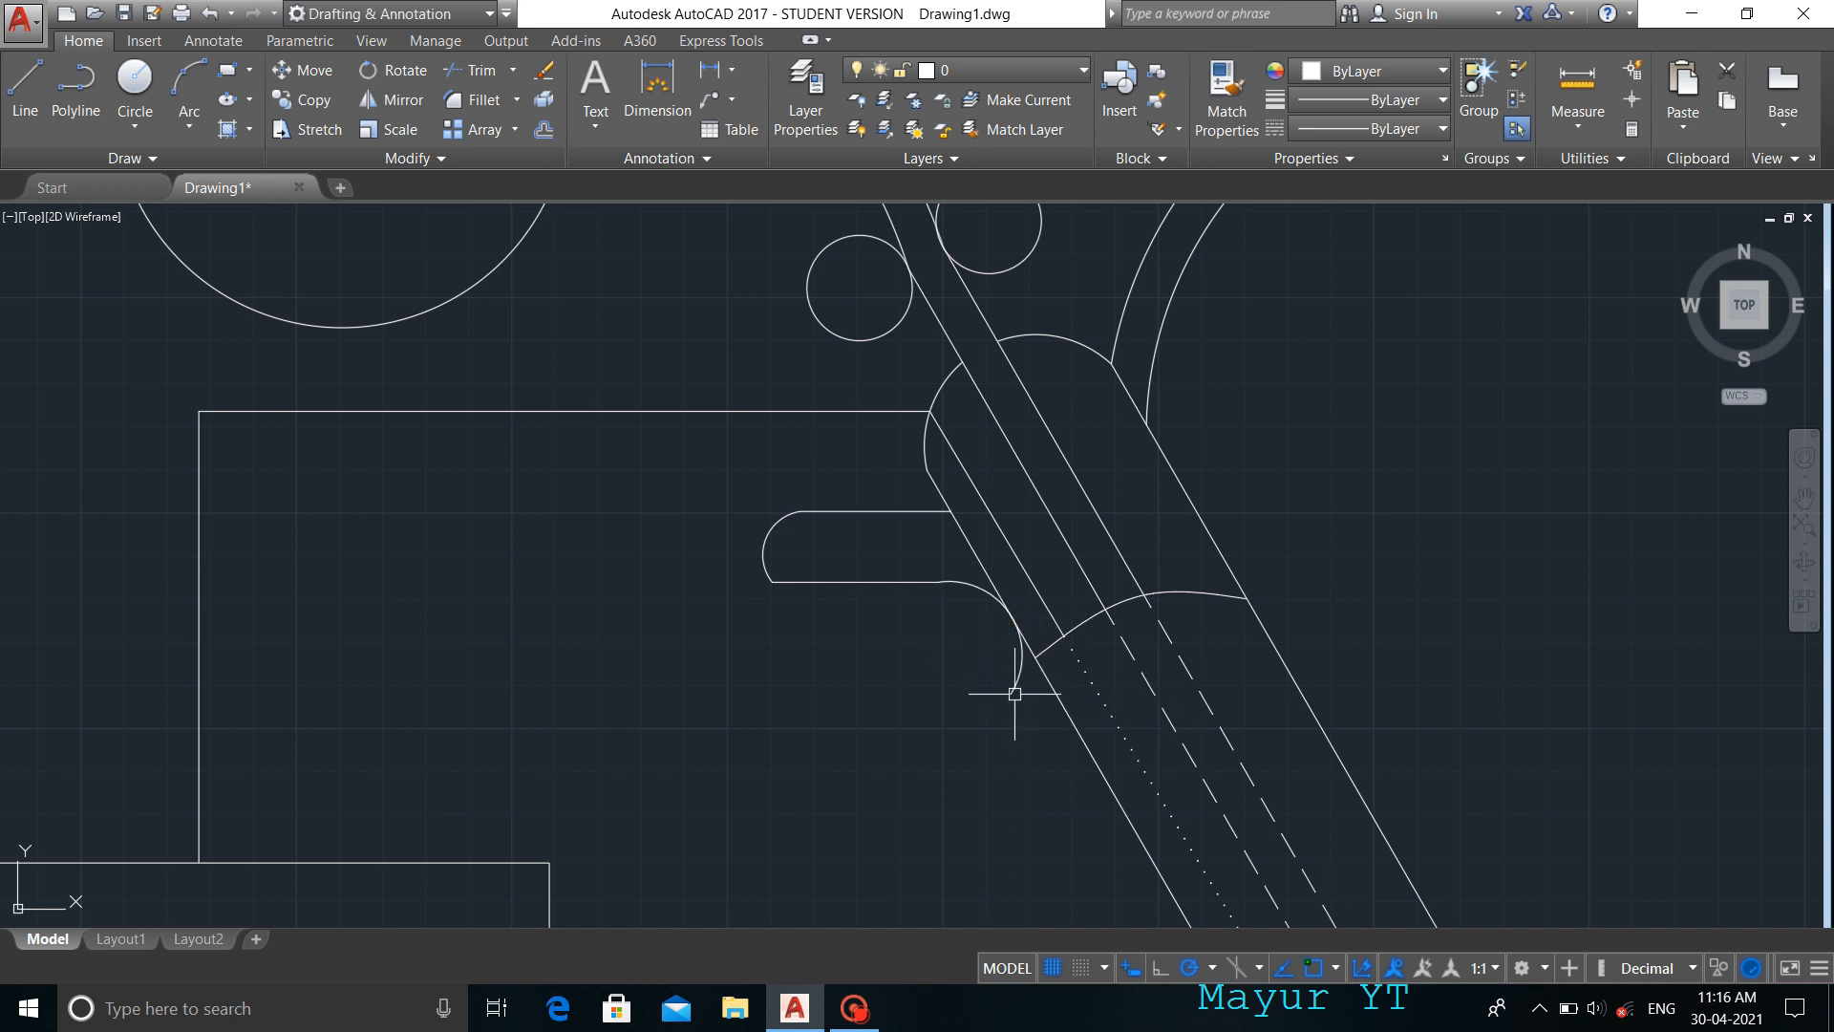
- Trim off the lower part of the new arc beyond its meeting point with the bar's left edge
{"action": "key", "text": "Escape"}
{"action": "type", "text": "TR"}
{"action": "key", "text": "Return"}
{"action": "key", "text": "Return"}
{"action": "left_click", "coordinate": [1013, 680]}
{"action": "key", "text": "Escape"}
- Draw two meeting arcs under the handle's lower line to form a pointed trigger shape
{"action": "key", "text": "Return"}
{"action": "left_click", "coordinate": [918, 582]}
{"action": "left_click", "coordinate": [908, 617]}
{"action": "key", "text": "Return"}
{"action": "left_click", "coordinate": [820, 580]}
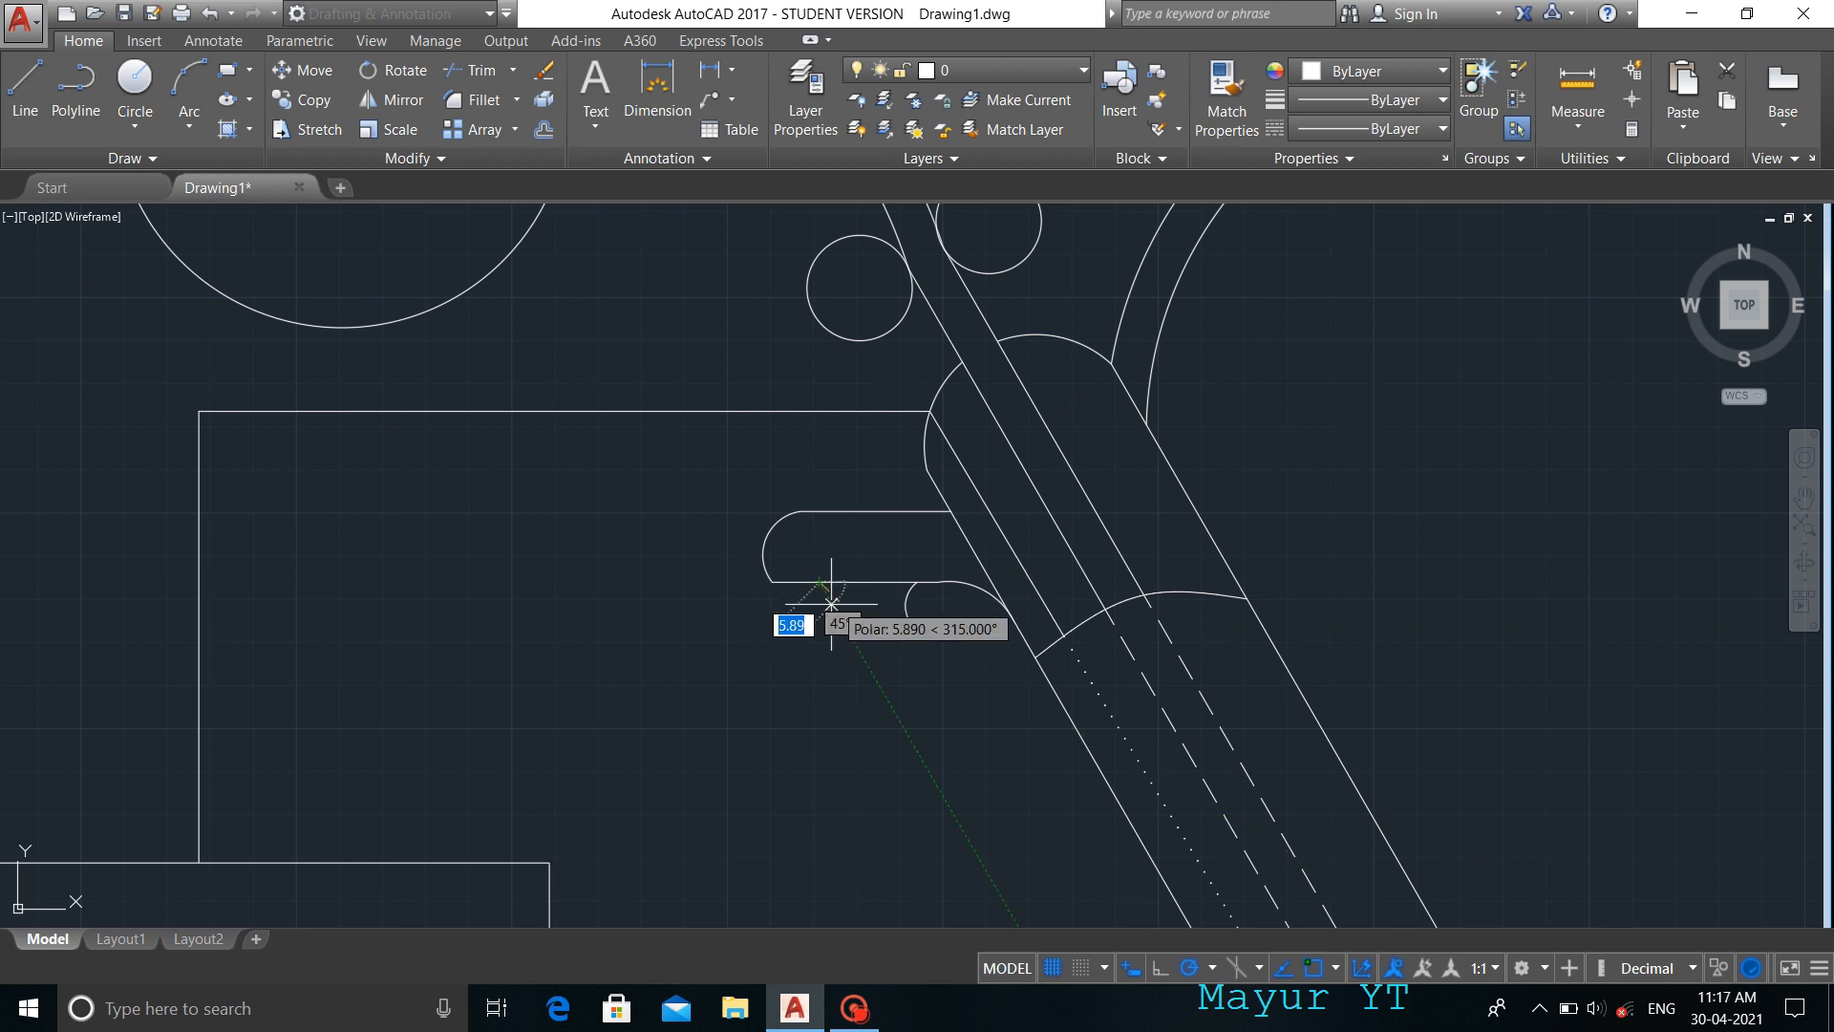
{"action": "left_click", "coordinate": [791, 555]}
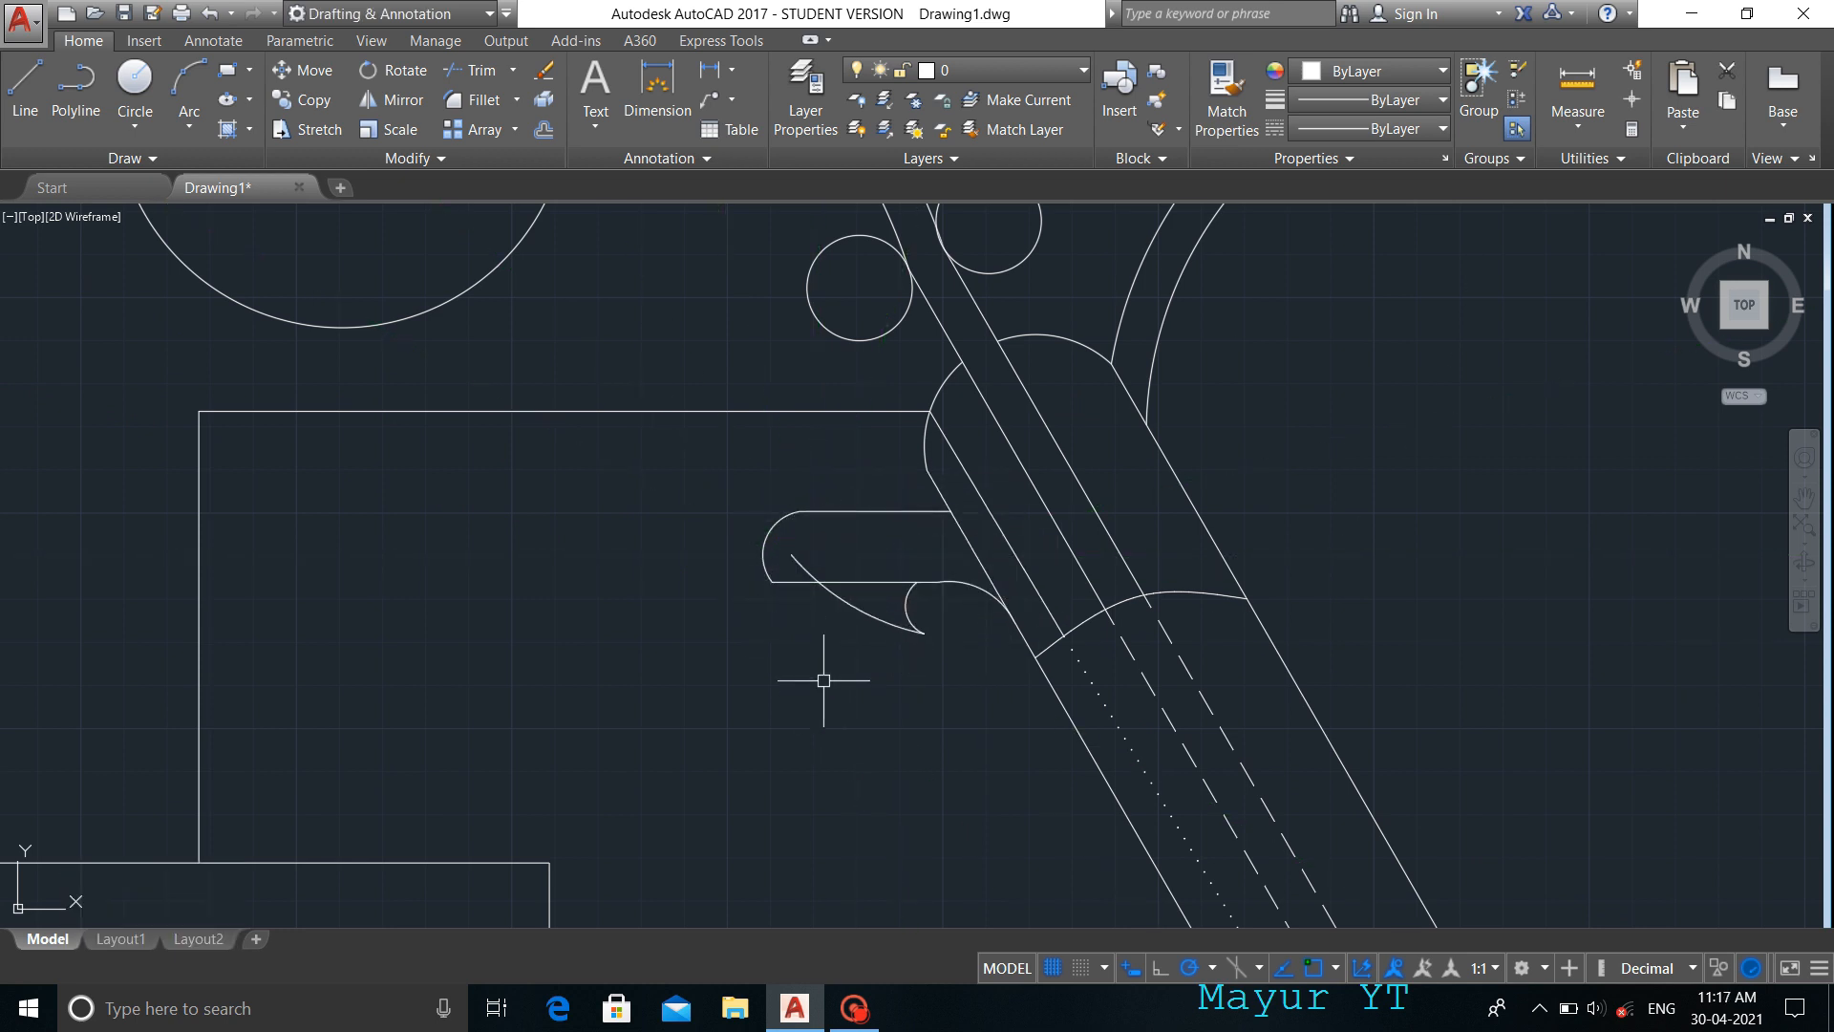
- Trim the part of the longer trigger arc that extends above the handle's lower line
{"action": "key", "text": "Return"}
{"action": "key", "text": "Return"}
{"action": "left_click", "coordinate": [802, 566]}
{"action": "key", "text": "Escape"}
{"action": "key", "text": "Escape"}
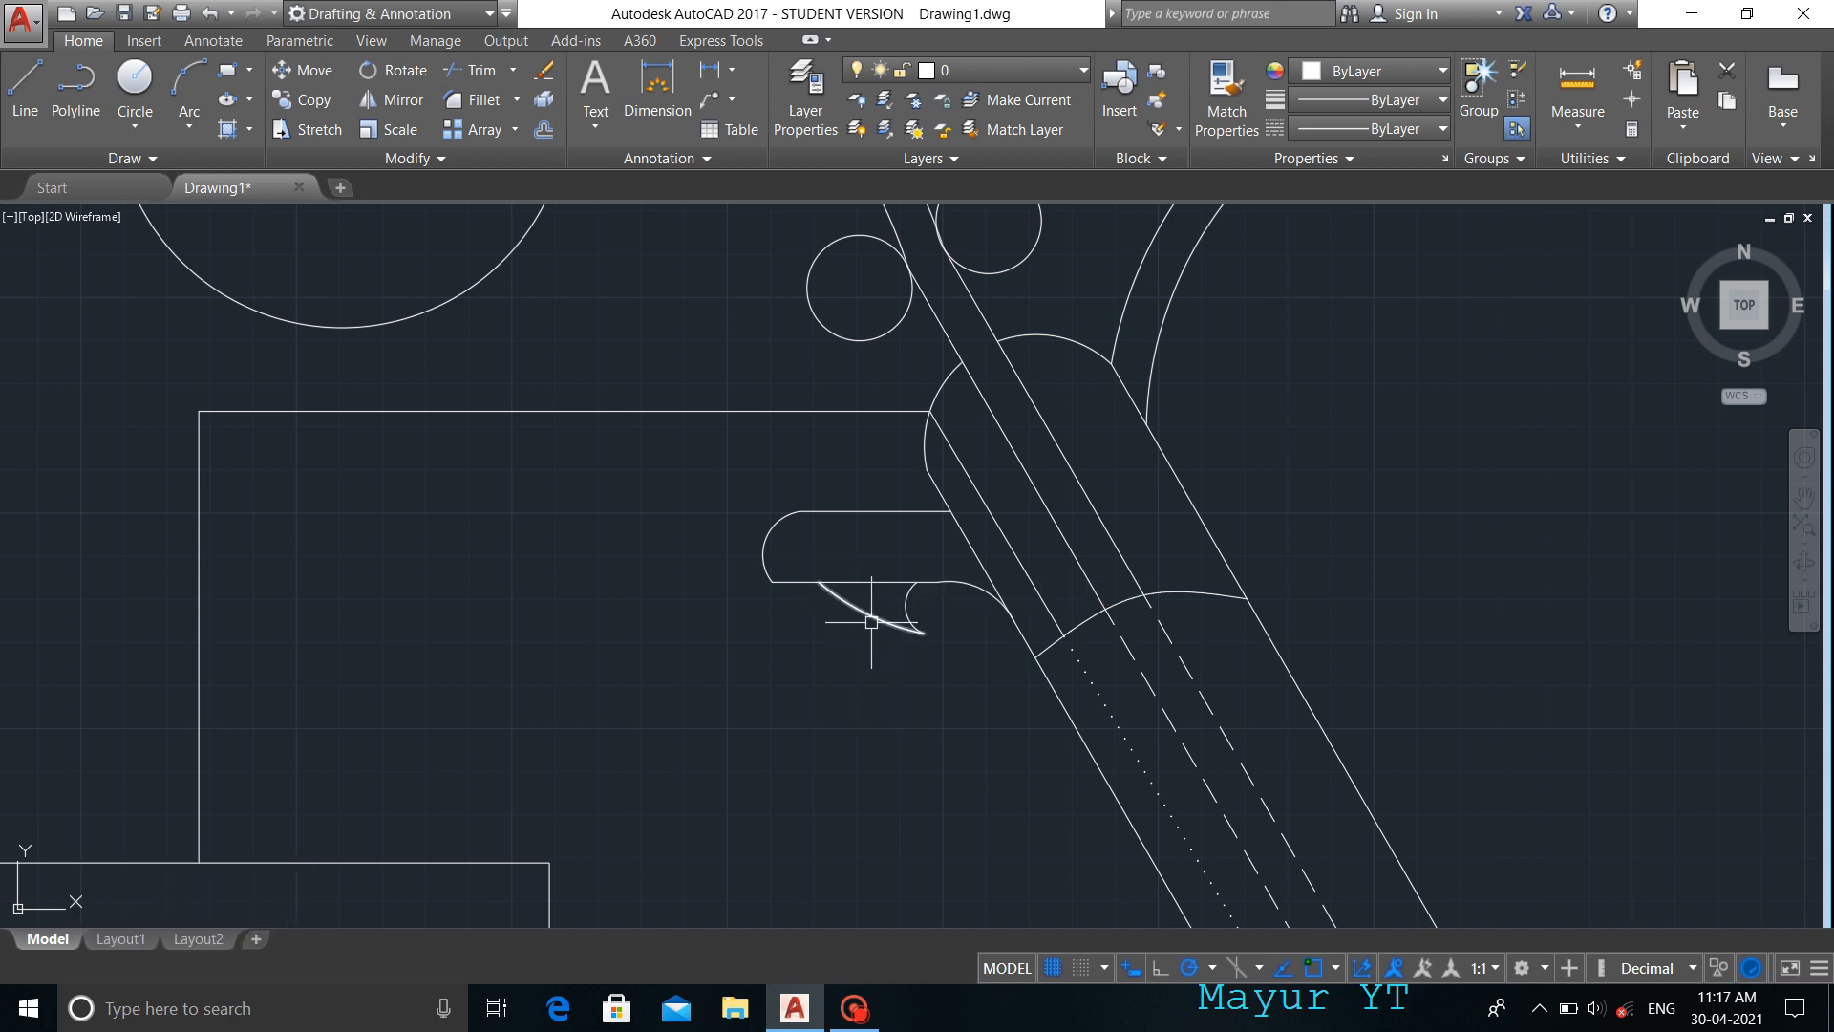
- Join the lines and arcs of the handle outline and the trigger
{"action": "left_click", "coordinate": [944, 578]}
{"action": "left_click", "coordinate": [843, 594]}
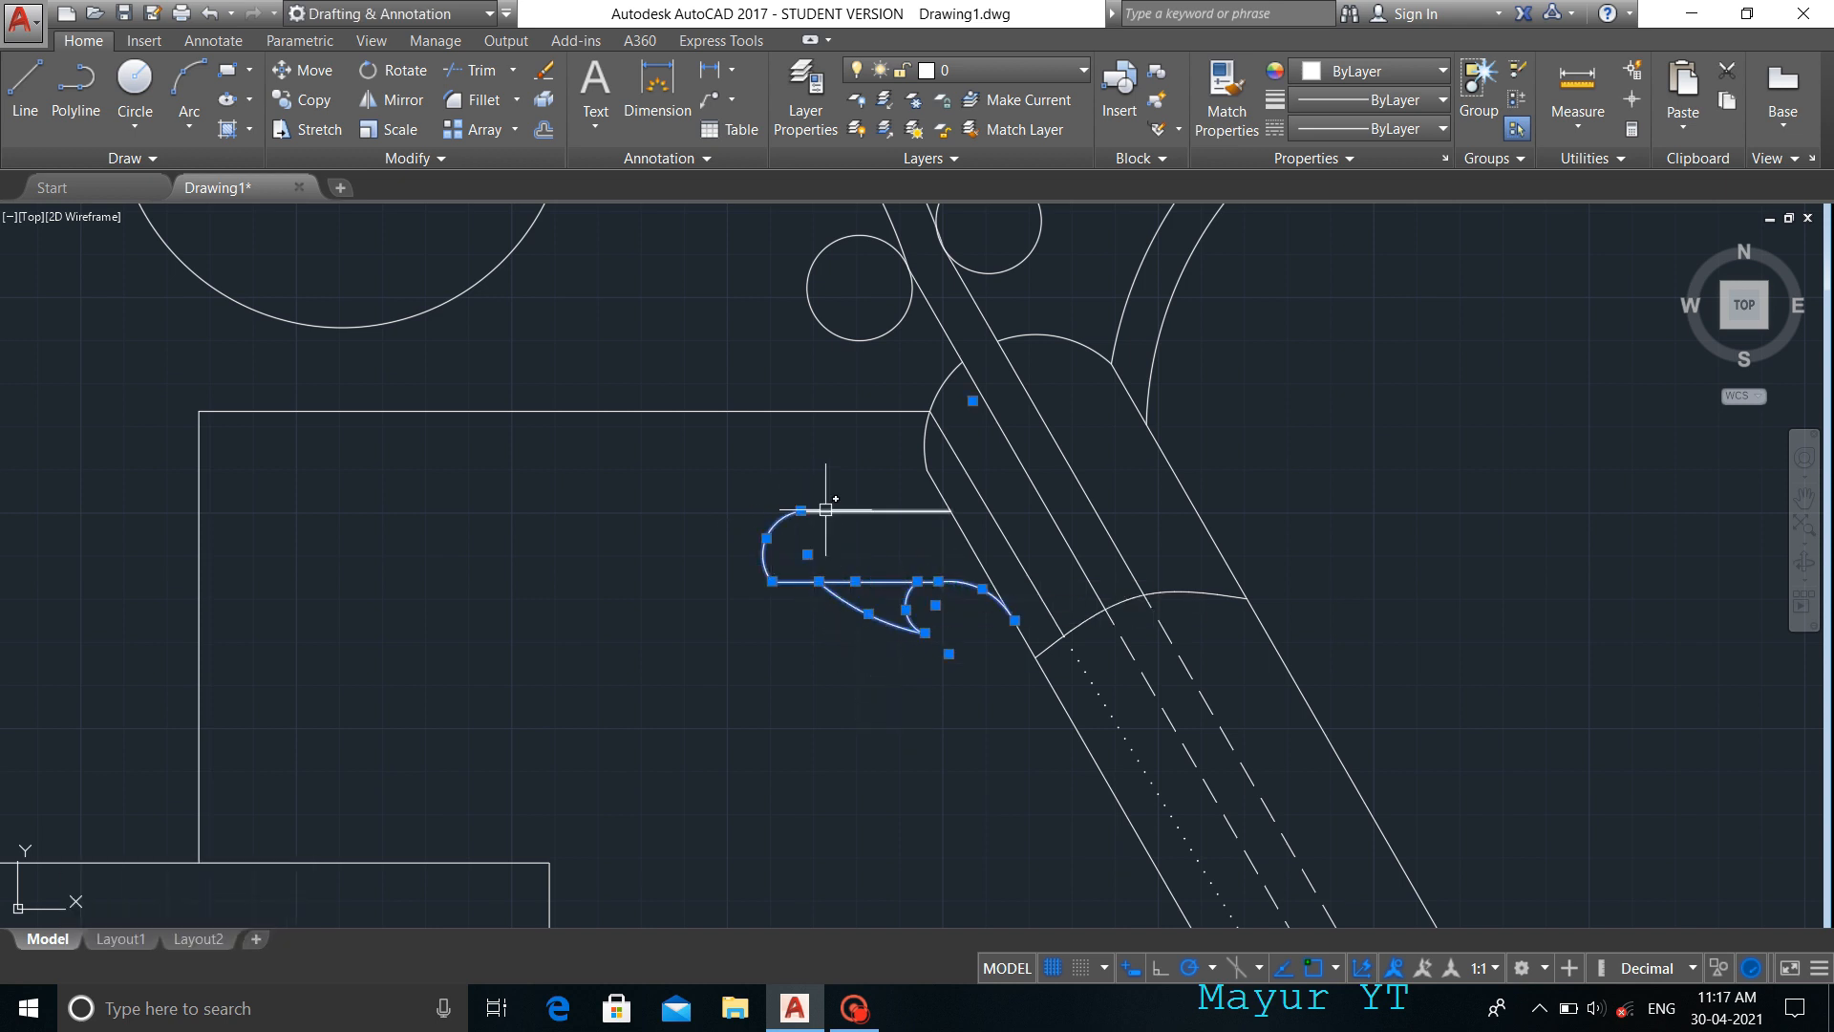
{"action": "type", "text": "join"}
{"action": "key", "text": "Return"}
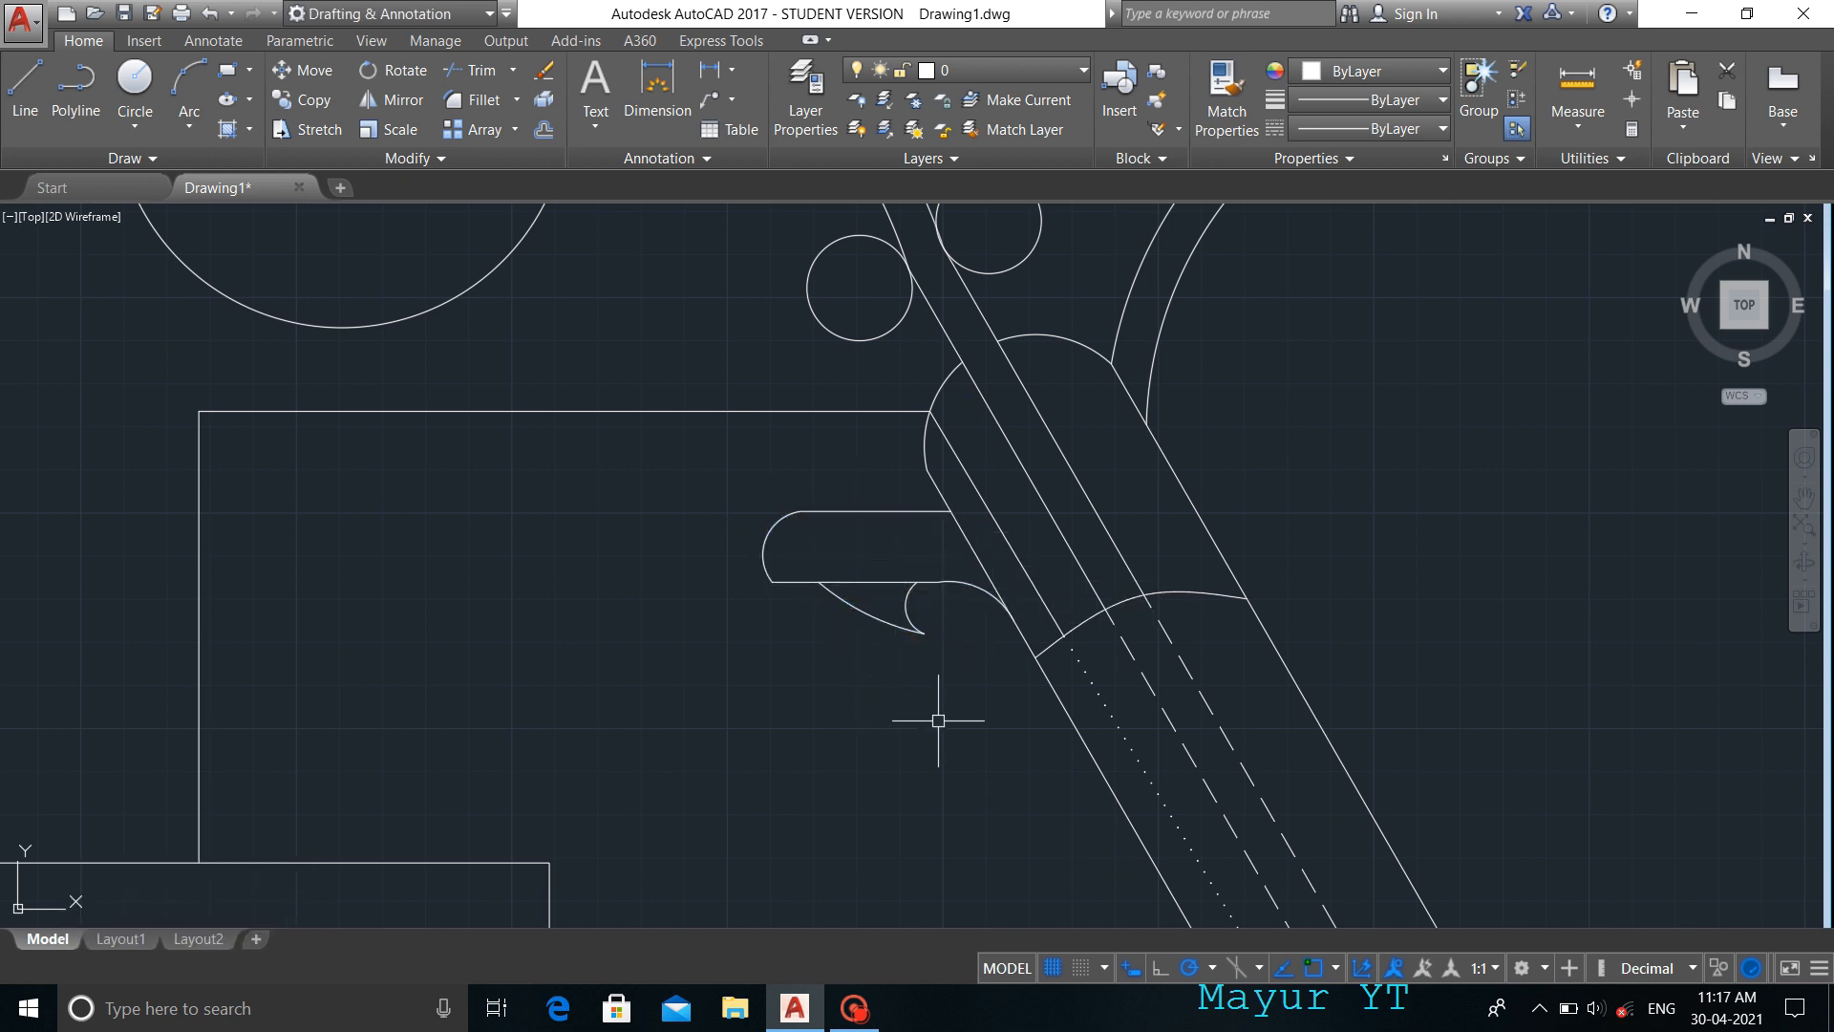
- Hatch the large region of the notched base block with the ANSI36 pattern
{"action": "scroll", "coordinate": [997, 713], "scroll_direction": "down", "scroll_amount": 8}
{"action": "key", "text": "Return"}
{"action": "middle_click_drag", "start_coordinate": [1054, 696], "coordinate": [1072, 577]}
{"action": "scroll", "coordinate": [1048, 573], "scroll_direction": "up", "scroll_amount": 2}
{"action": "key", "text": "Escape"}
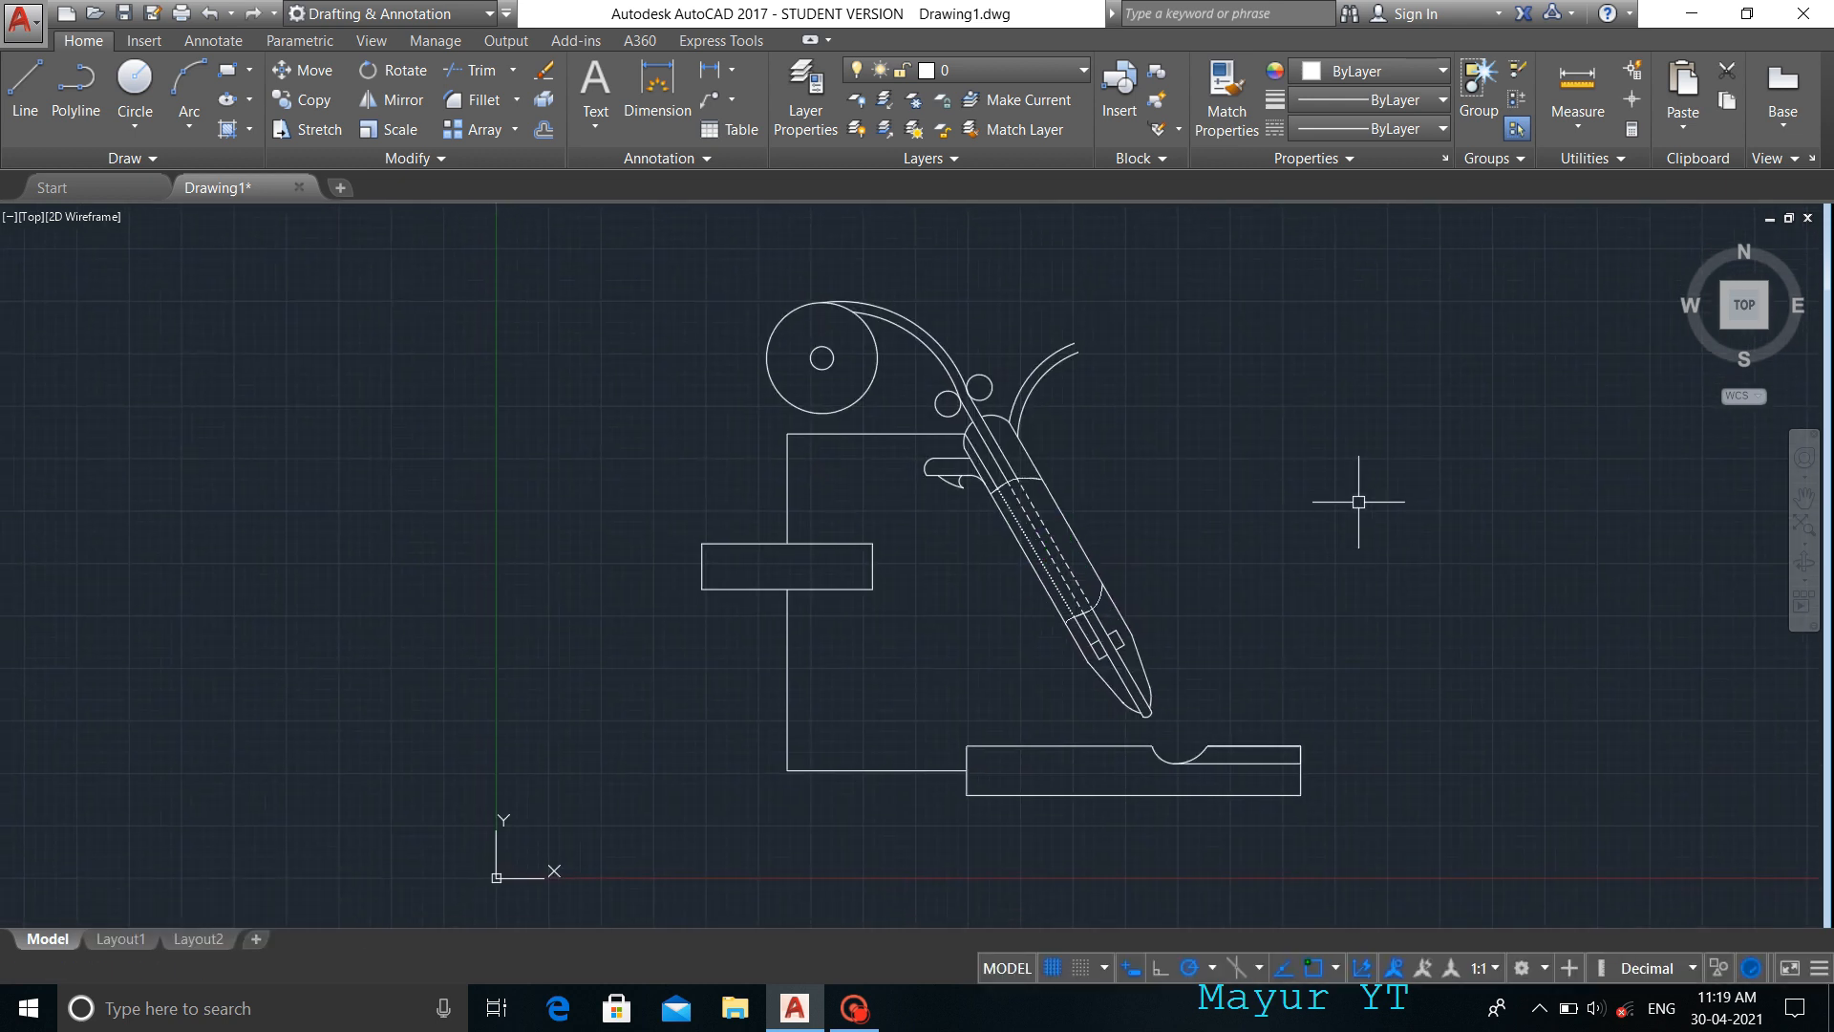
{"action": "type", "text": "hat"}
{"action": "key", "text": "Return"}
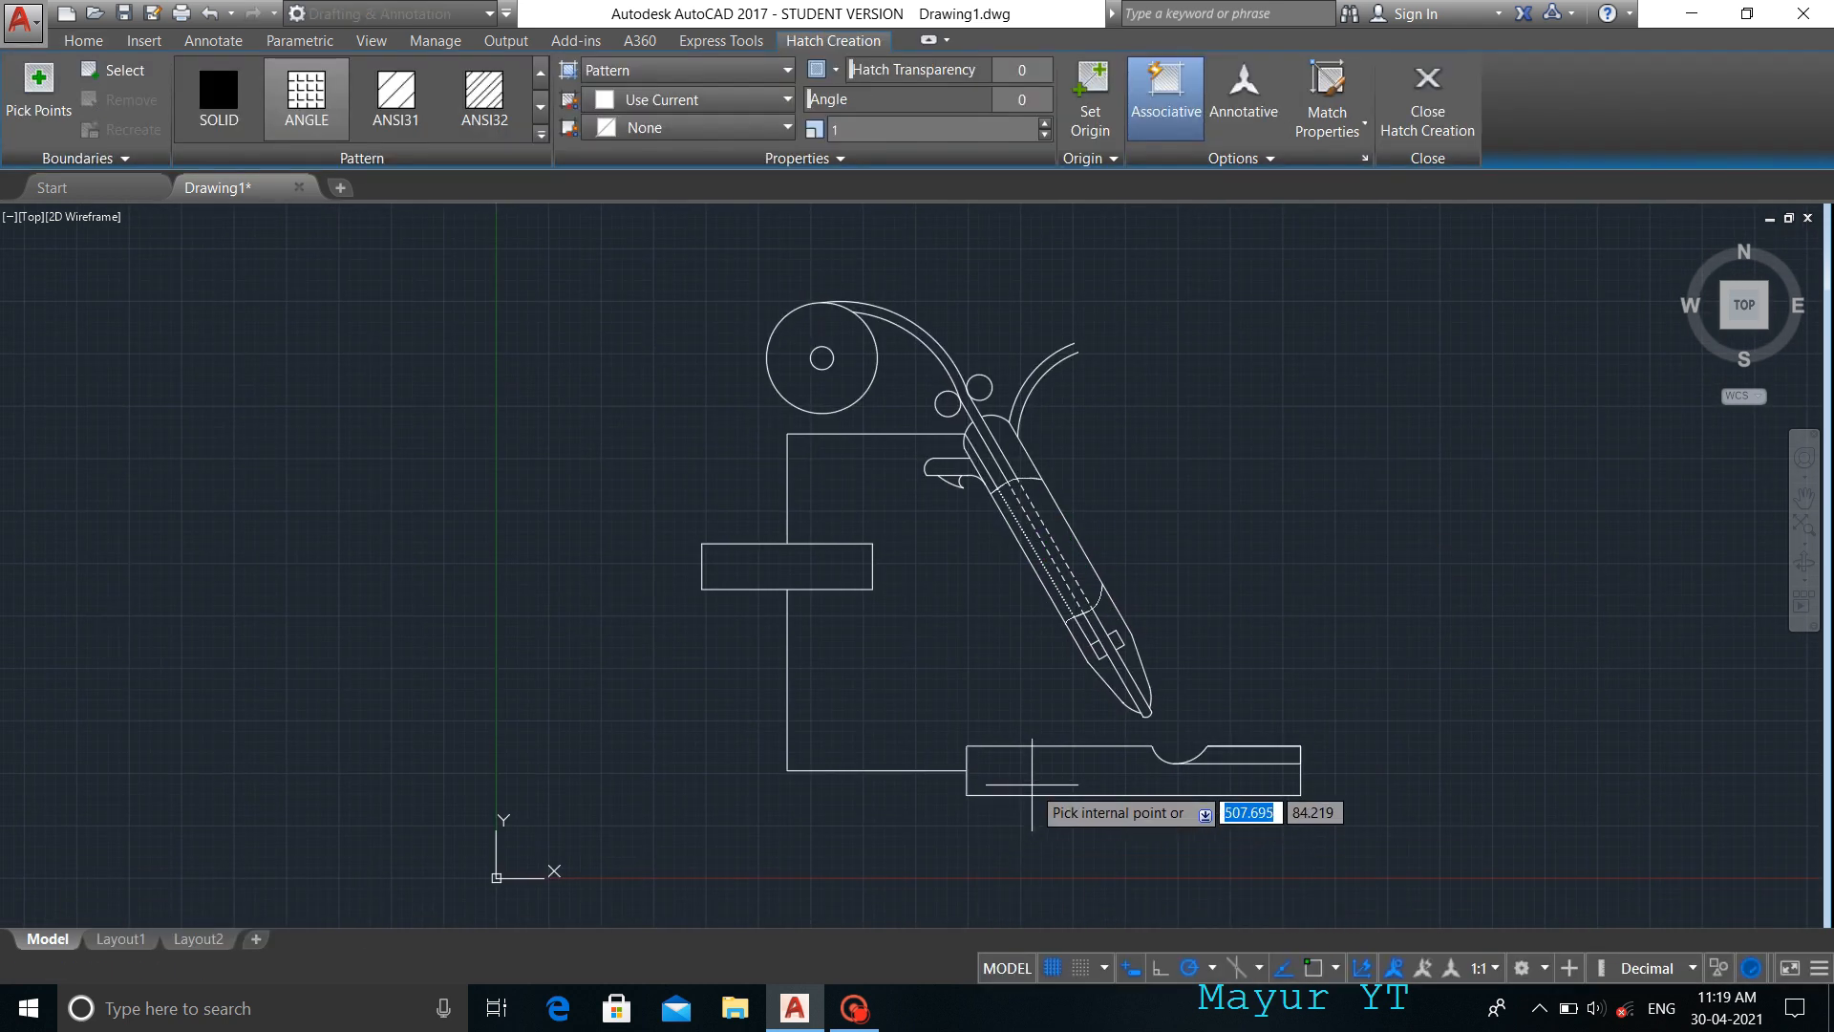
{"action": "left_click", "coordinate": [1032, 783]}
{"action": "left_click", "coordinate": [395, 96]}
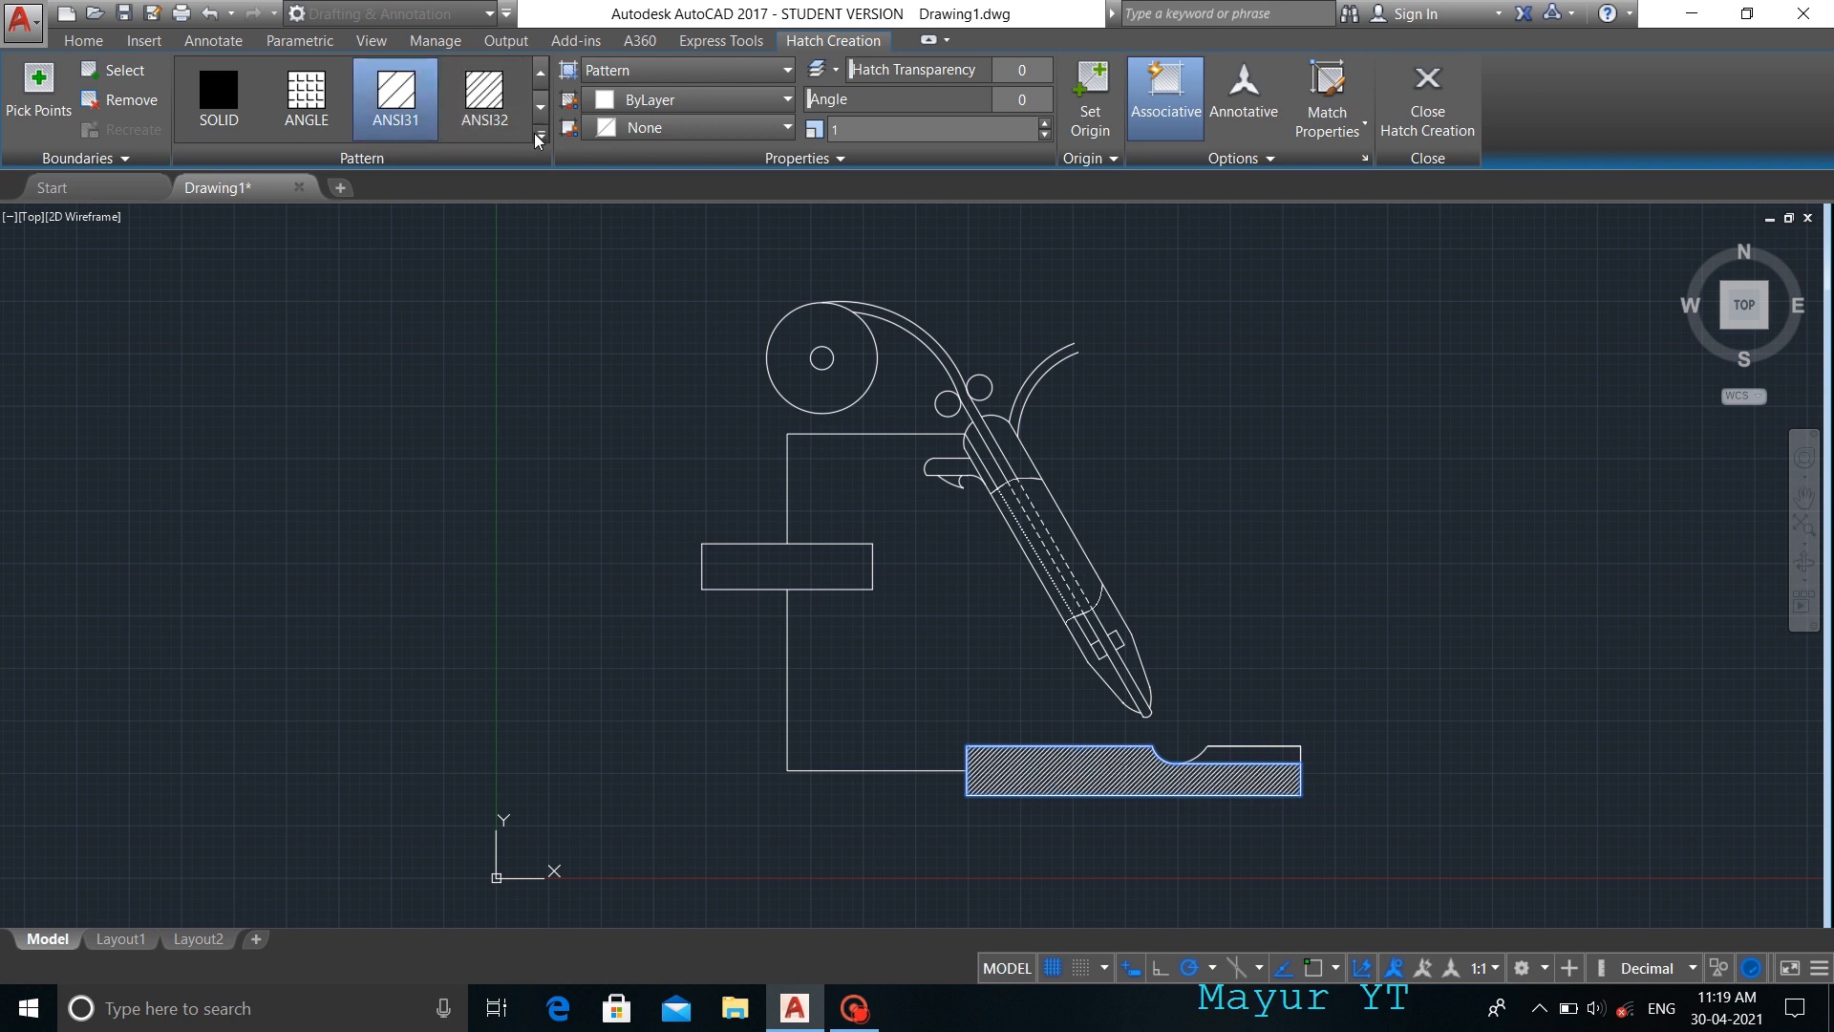
{"action": "left_click", "coordinate": [540, 134]}
{"action": "left_click", "coordinate": [485, 181]}
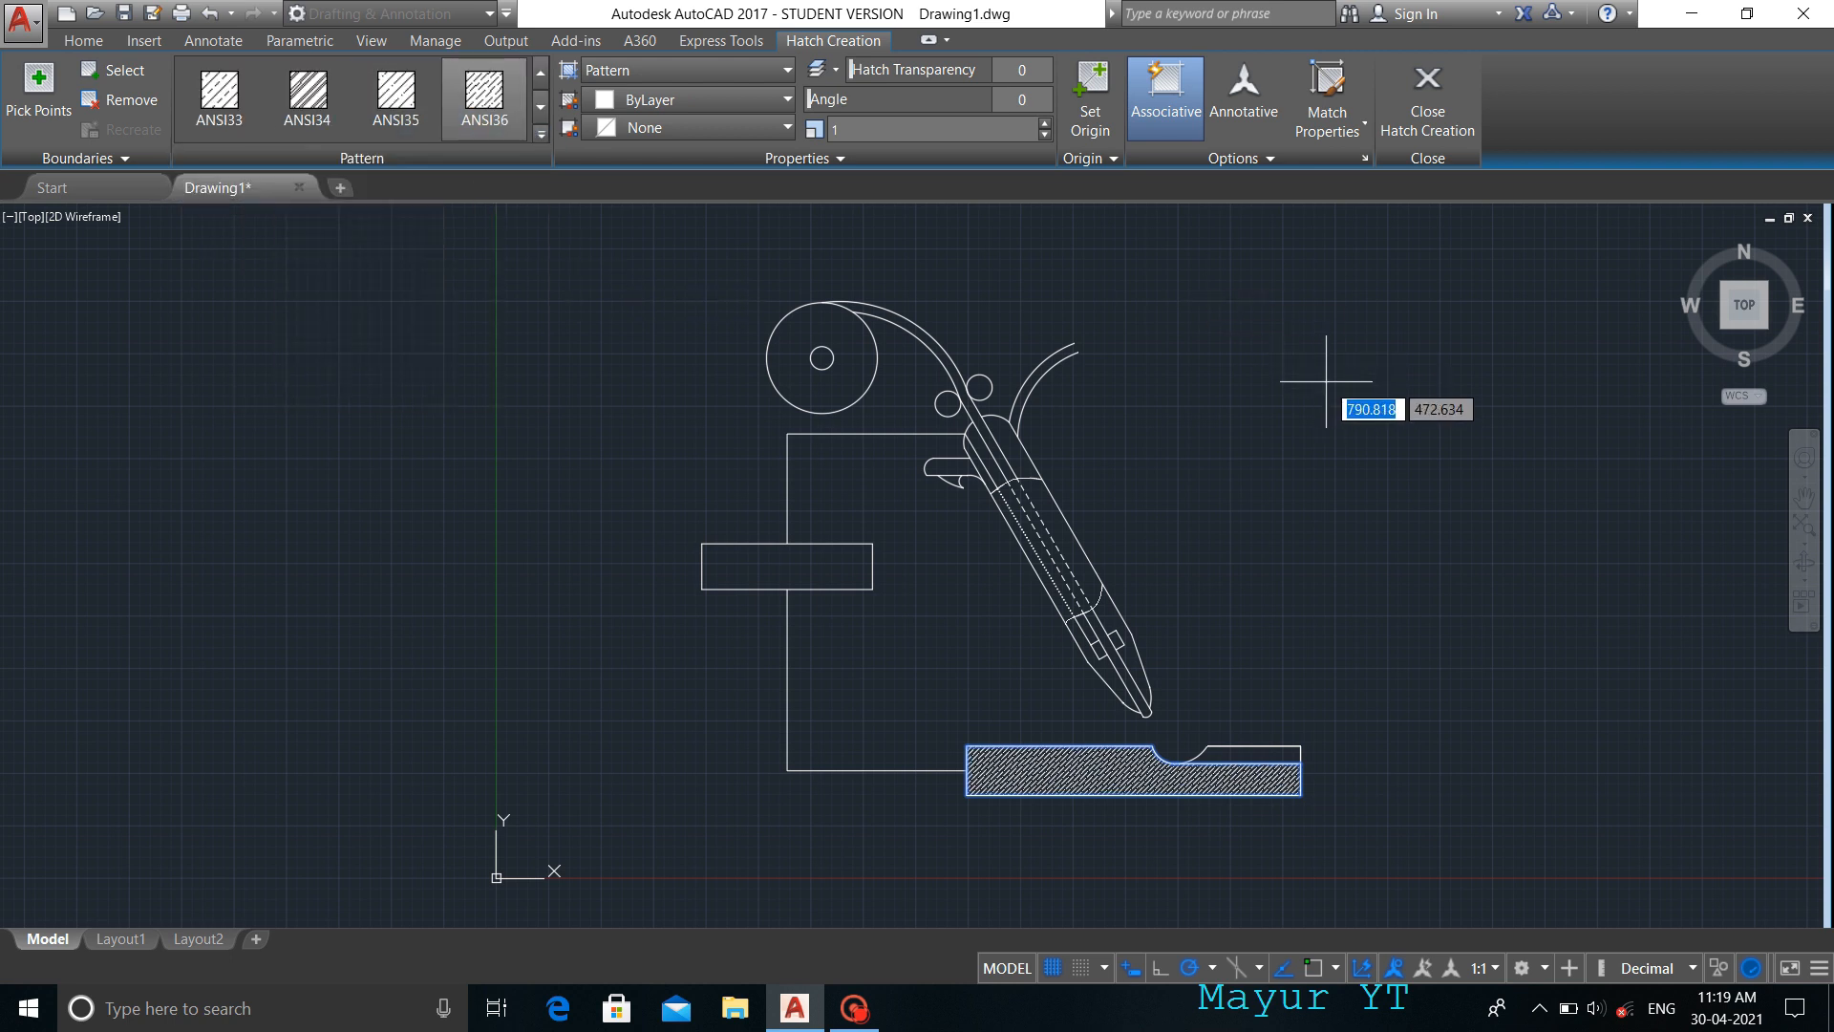
{"action": "key", "text": "space"}
- Hatch the base block's thin upper-right region with the ANSI36 pattern at an angle of 95
{"action": "key", "text": "space"}
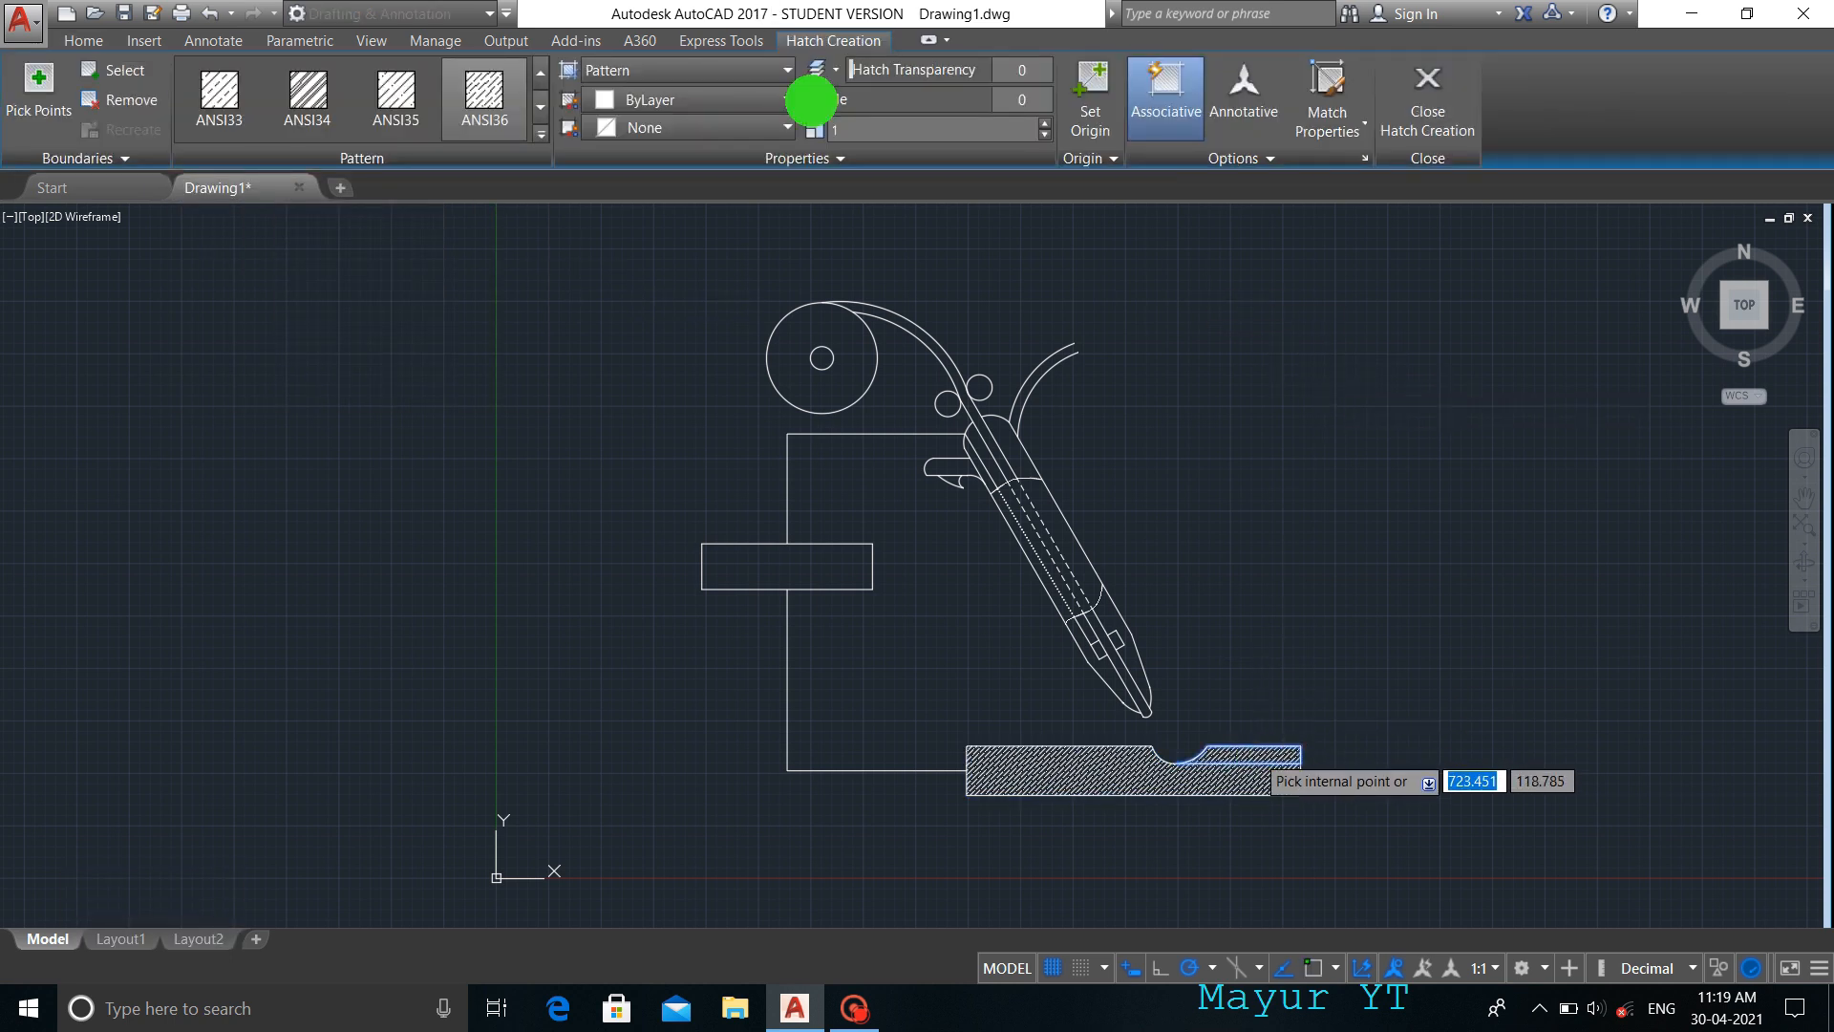
{"action": "left_click", "coordinate": [1302, 409]}
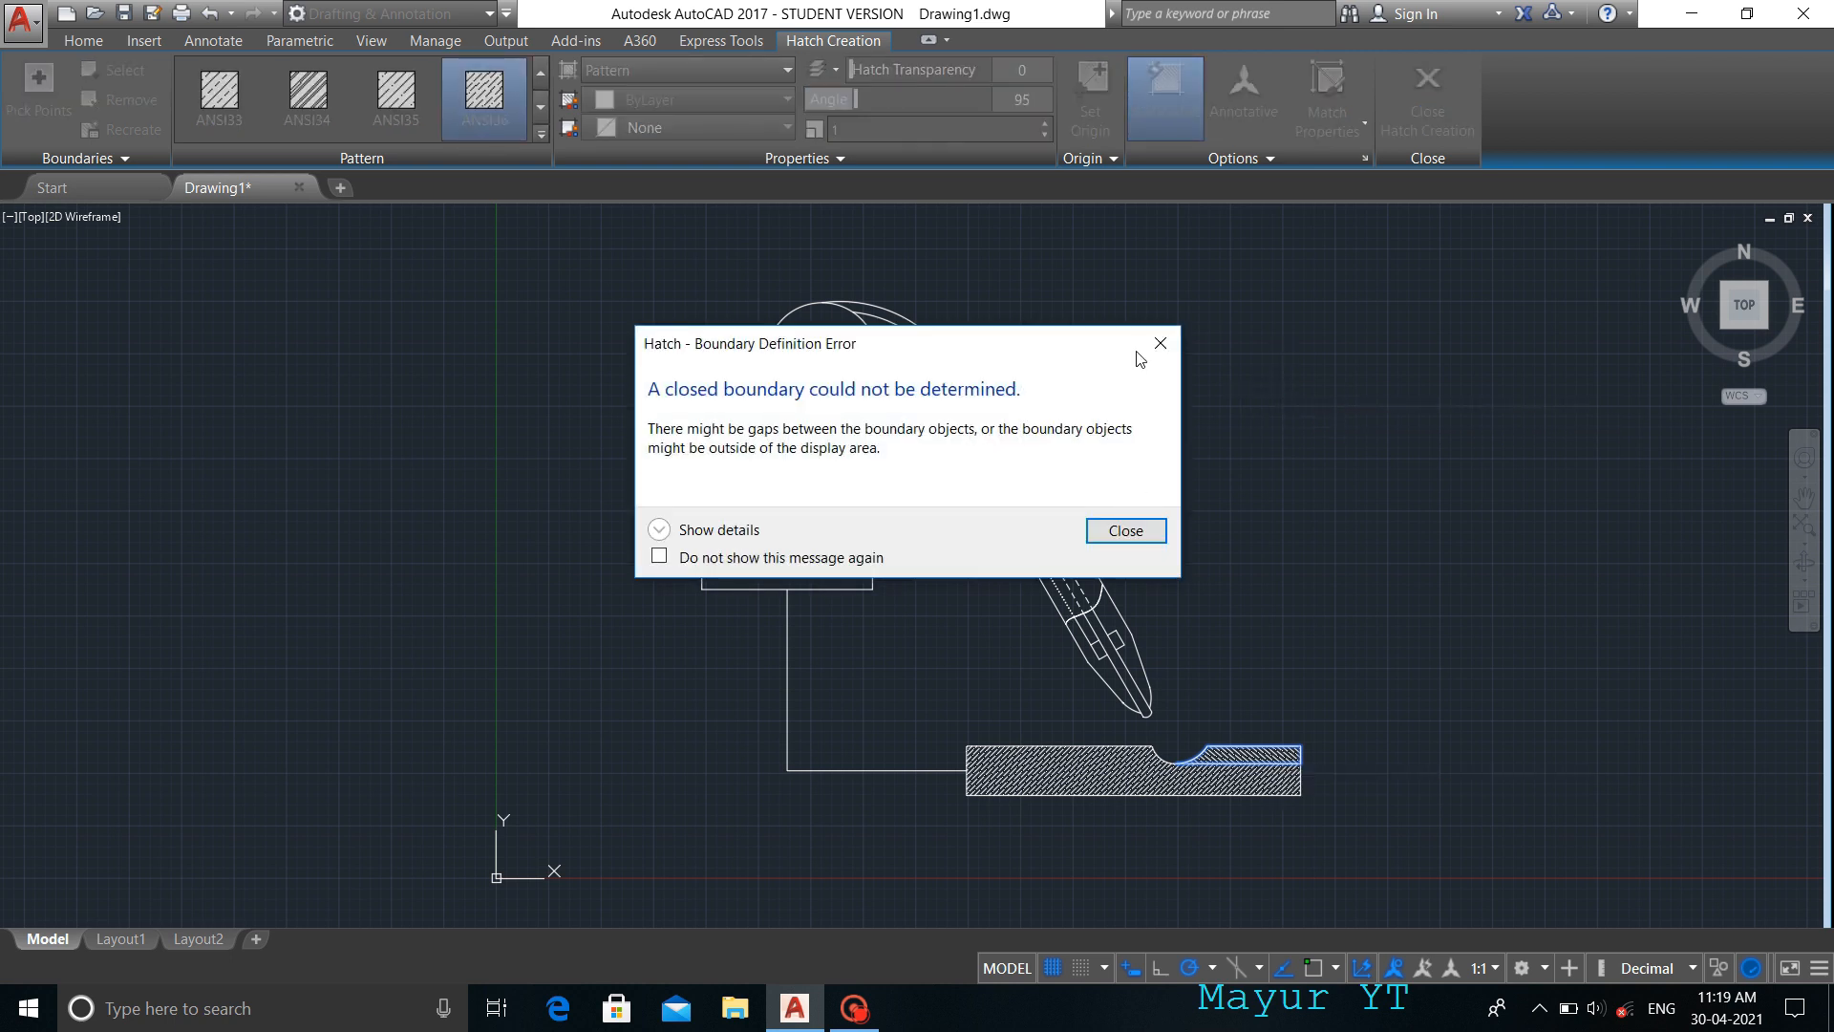
{"action": "left_click", "coordinate": [1127, 528]}
{"action": "key", "text": "Escape"}
- Draw three small circles descending from the bar's tip into the base block's notch
{"action": "type", "text": "c"}
{"action": "key", "text": "Return"}
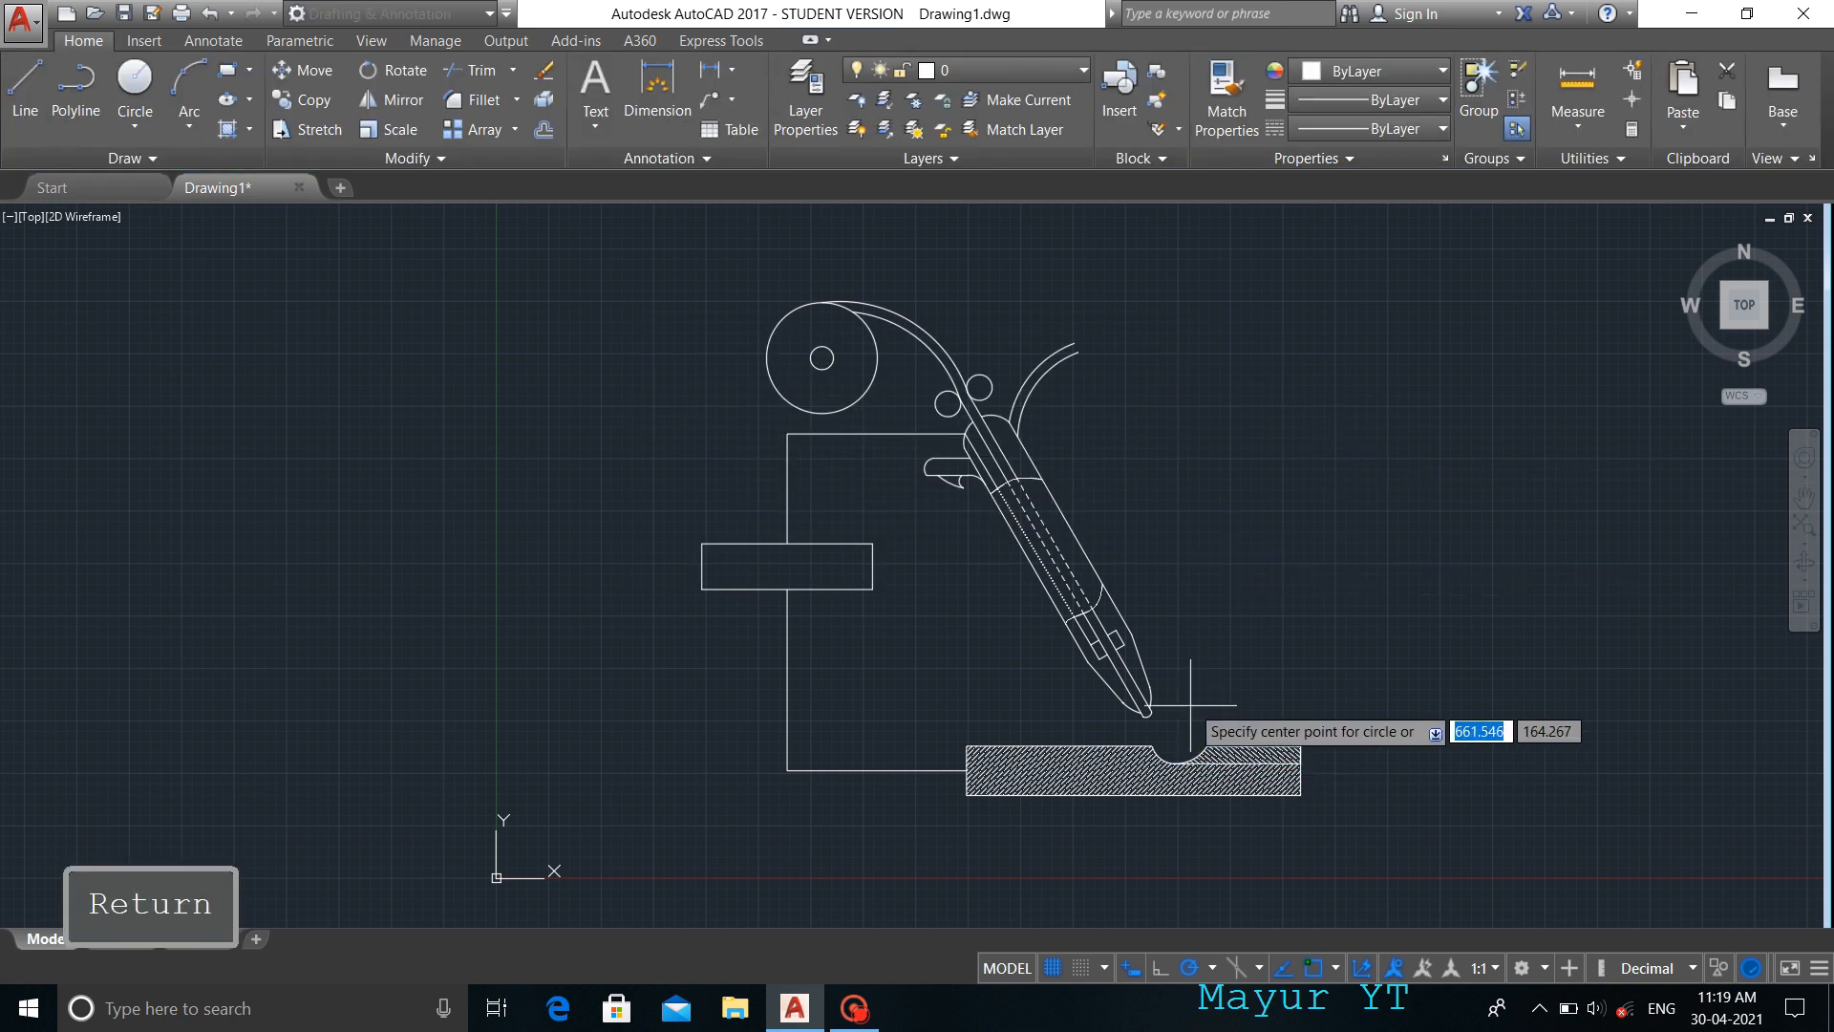
{"action": "left_click", "coordinate": [1146, 712]}
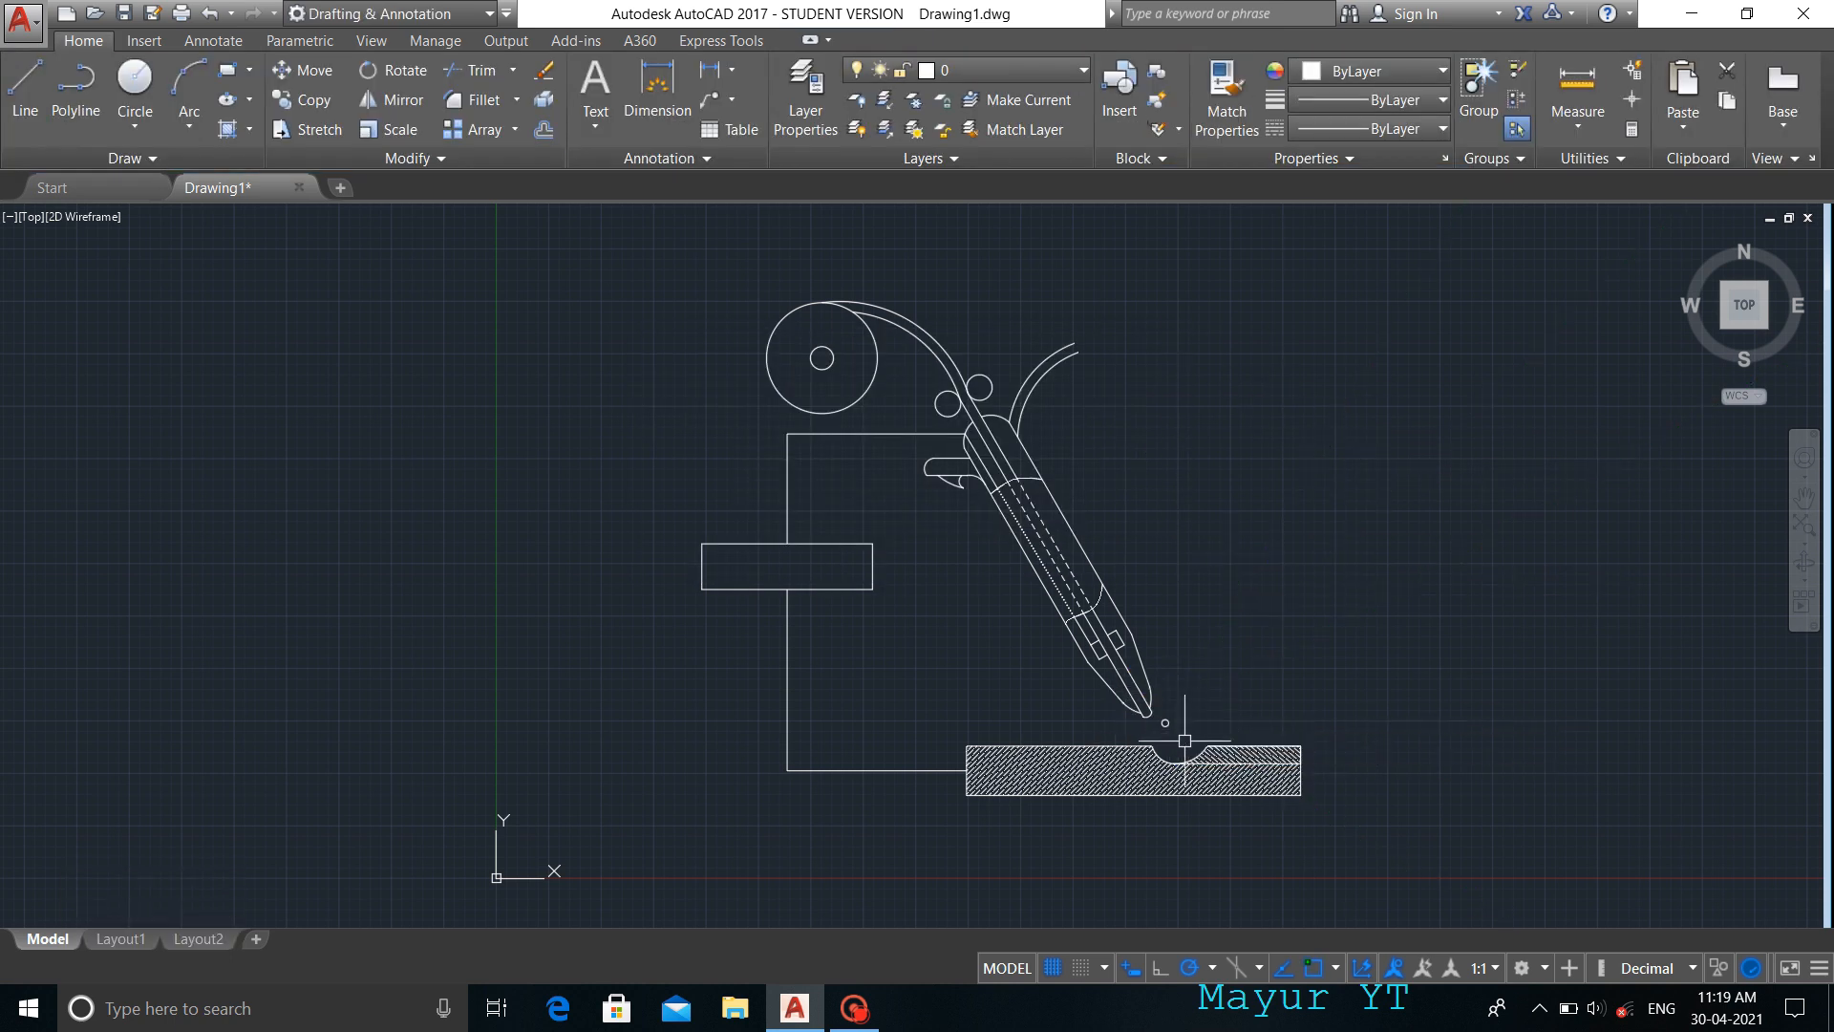
{"action": "scroll", "coordinate": [1185, 741], "scroll_direction": "up", "scroll_amount": 5}
{"action": "key", "text": "Return"}
{"action": "left_click", "coordinate": [1105, 777]}
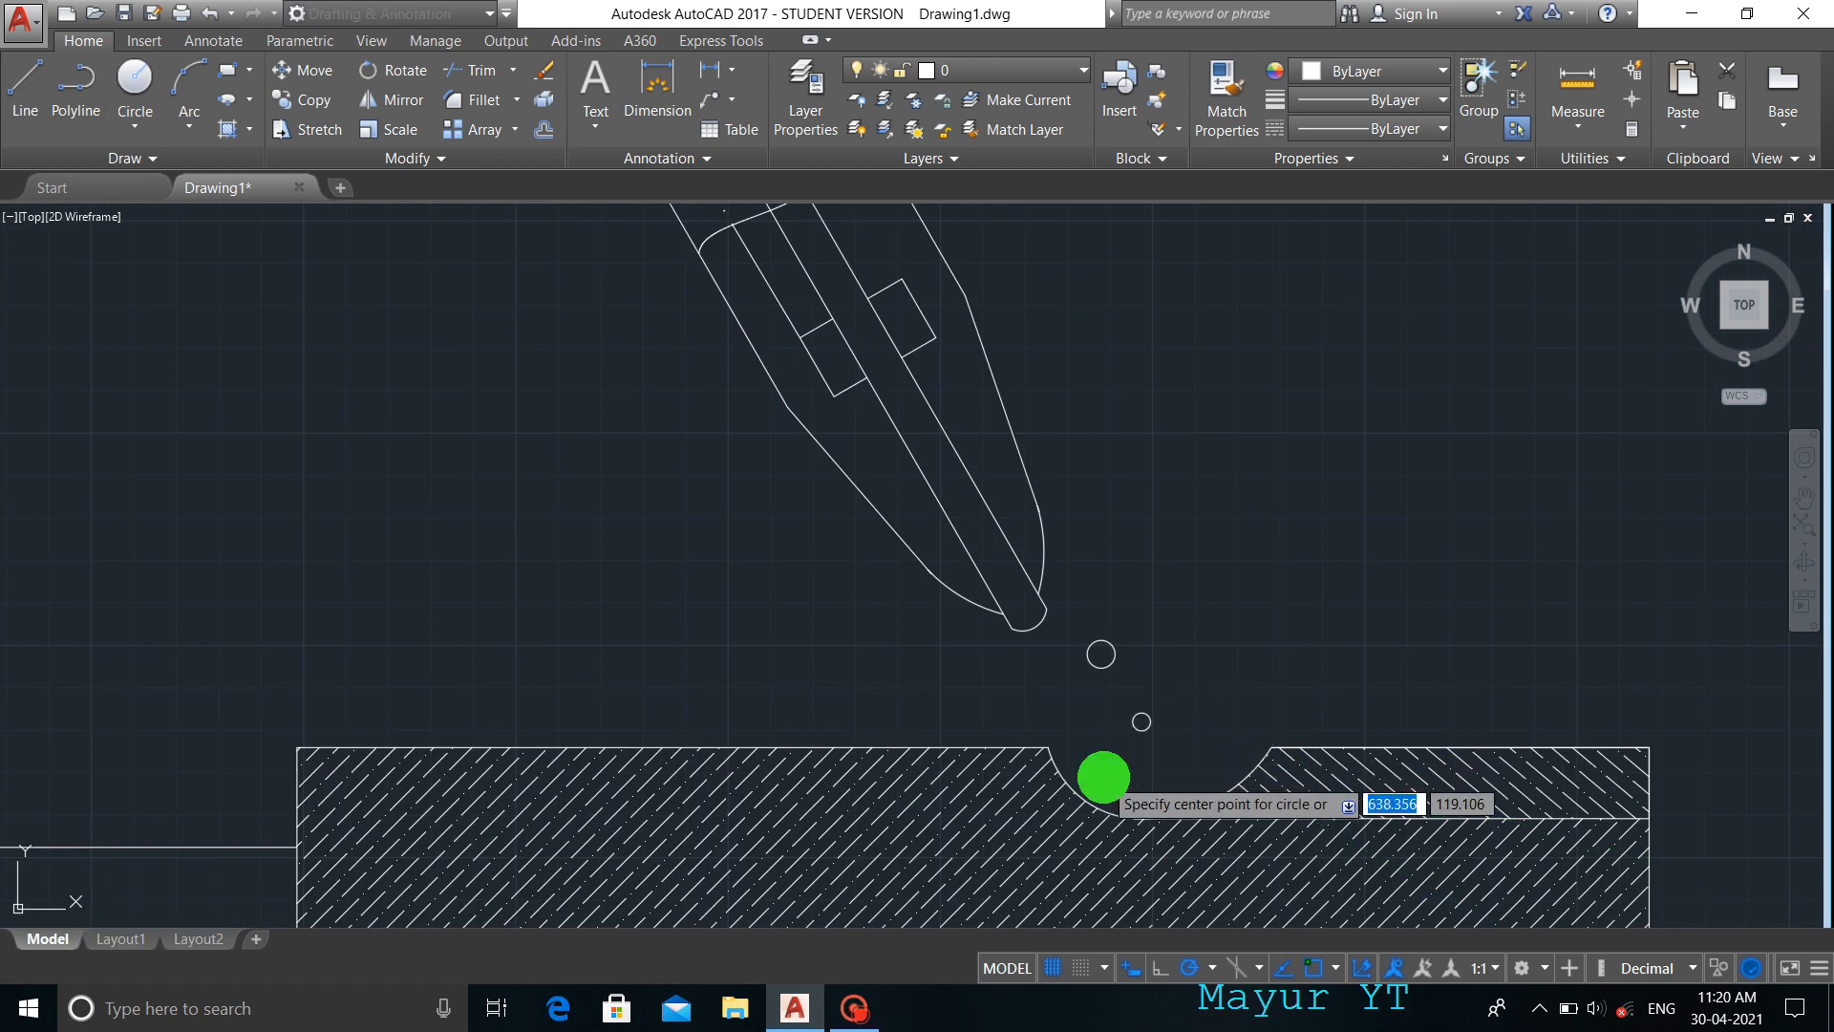
{"action": "key", "text": "space"}
- Draw two small circles above the base block's top surface, to the left of the notch
{"action": "key", "text": "space"}
{"action": "left_click", "coordinate": [980, 701]}
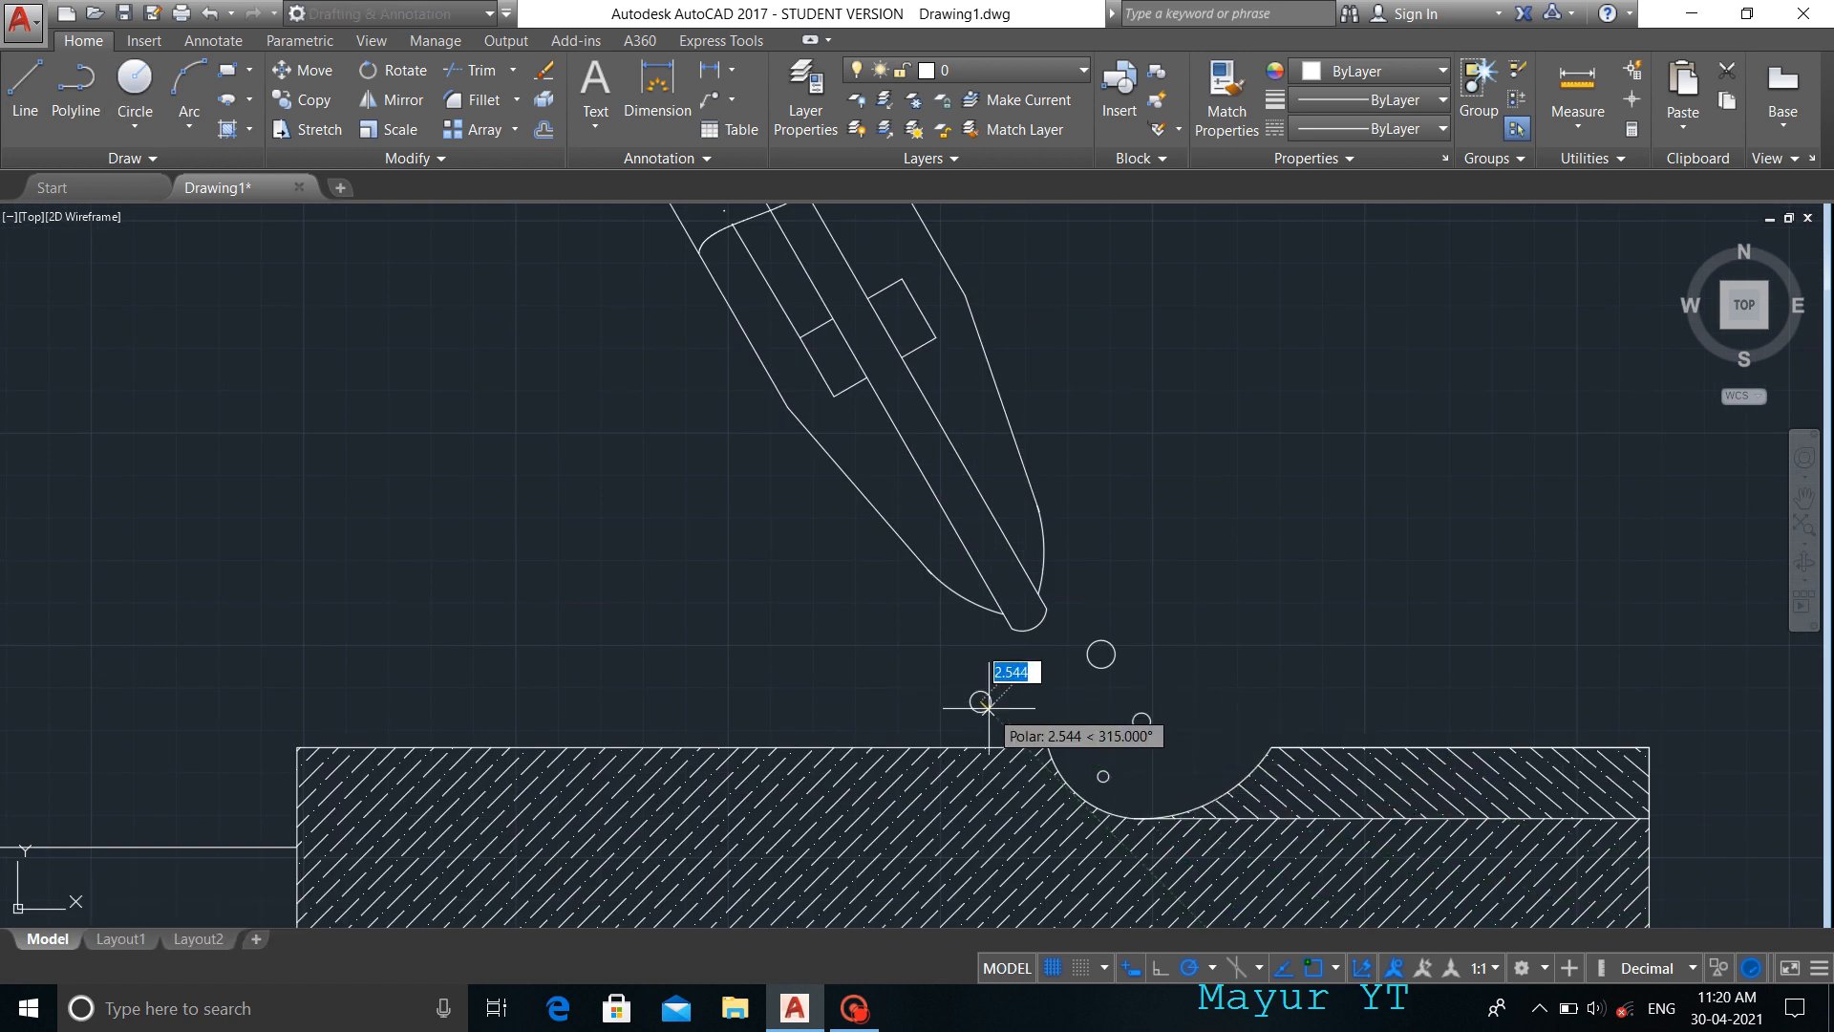
{"action": "key", "text": "space"}
{"action": "key", "text": "space"}
{"action": "left_click", "coordinate": [876, 695]}
{"action": "left_click", "coordinate": [884, 700]}
- Draw two small circles on the right side of the notch, one above its right edge and one at its opening
{"action": "key", "text": "space"}
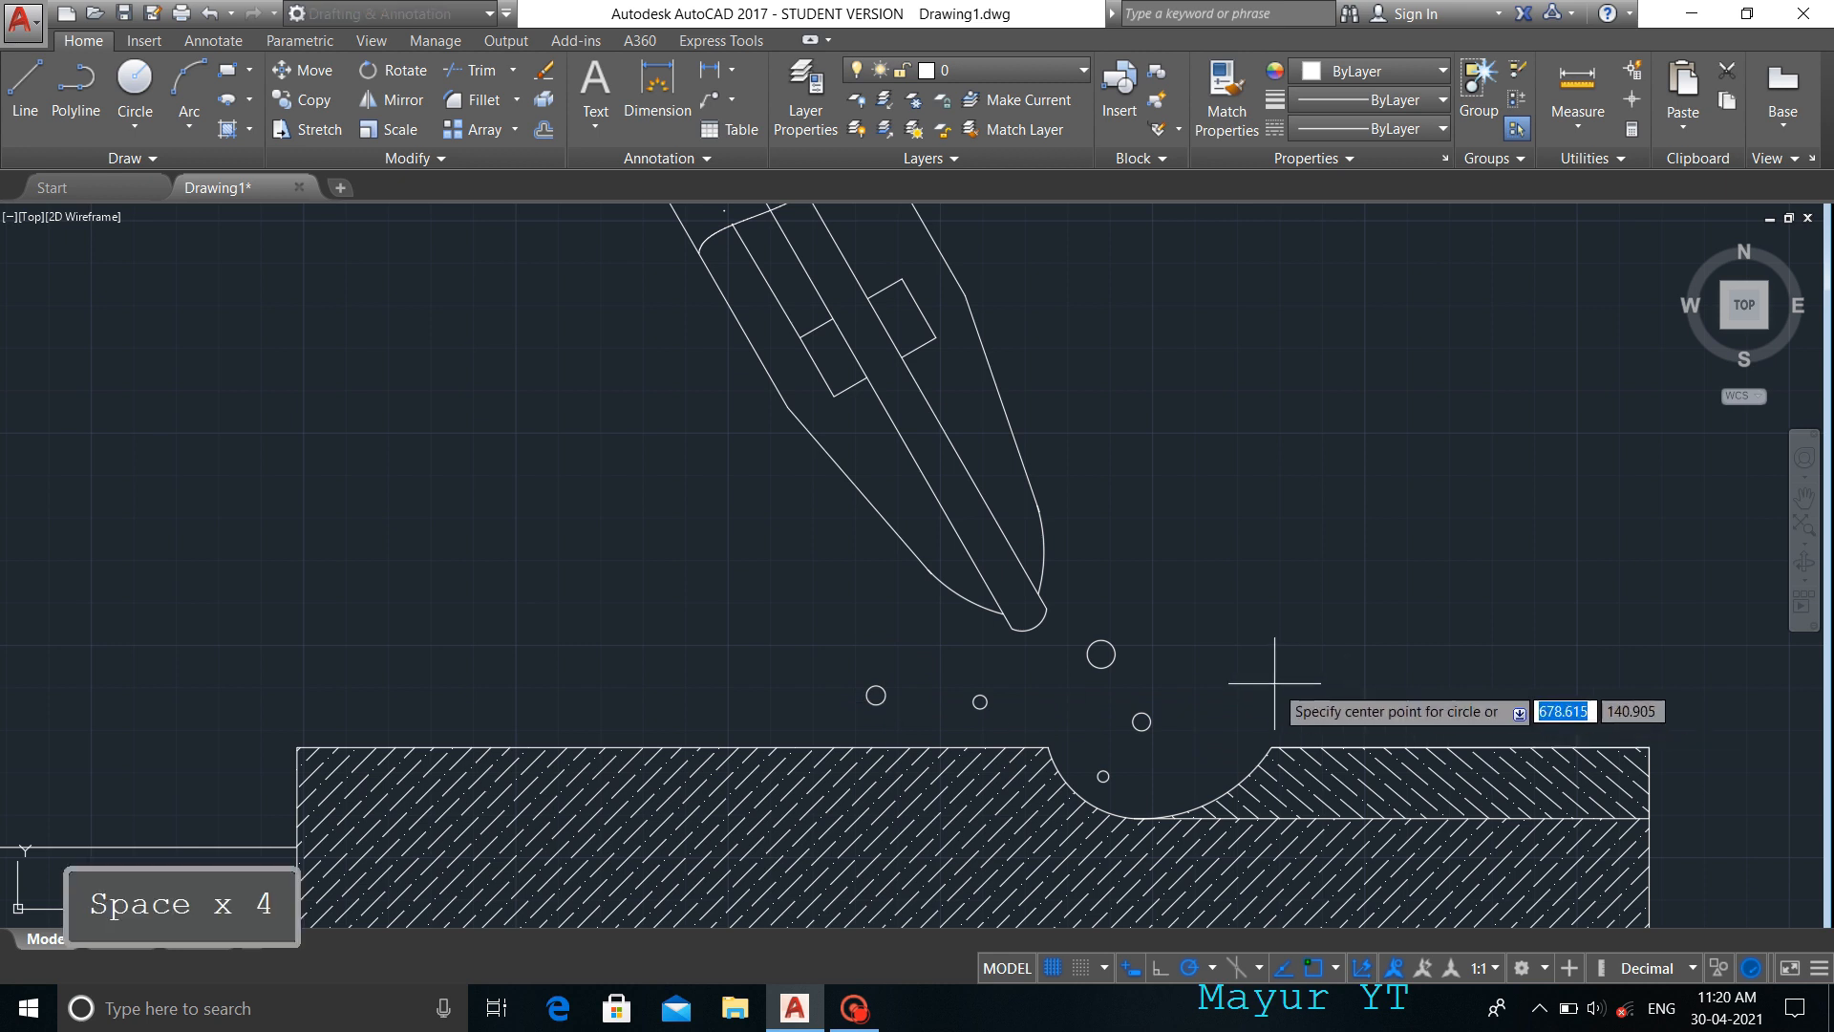
{"action": "left_click", "coordinate": [1274, 683]}
{"action": "left_click", "coordinate": [1282, 687]}
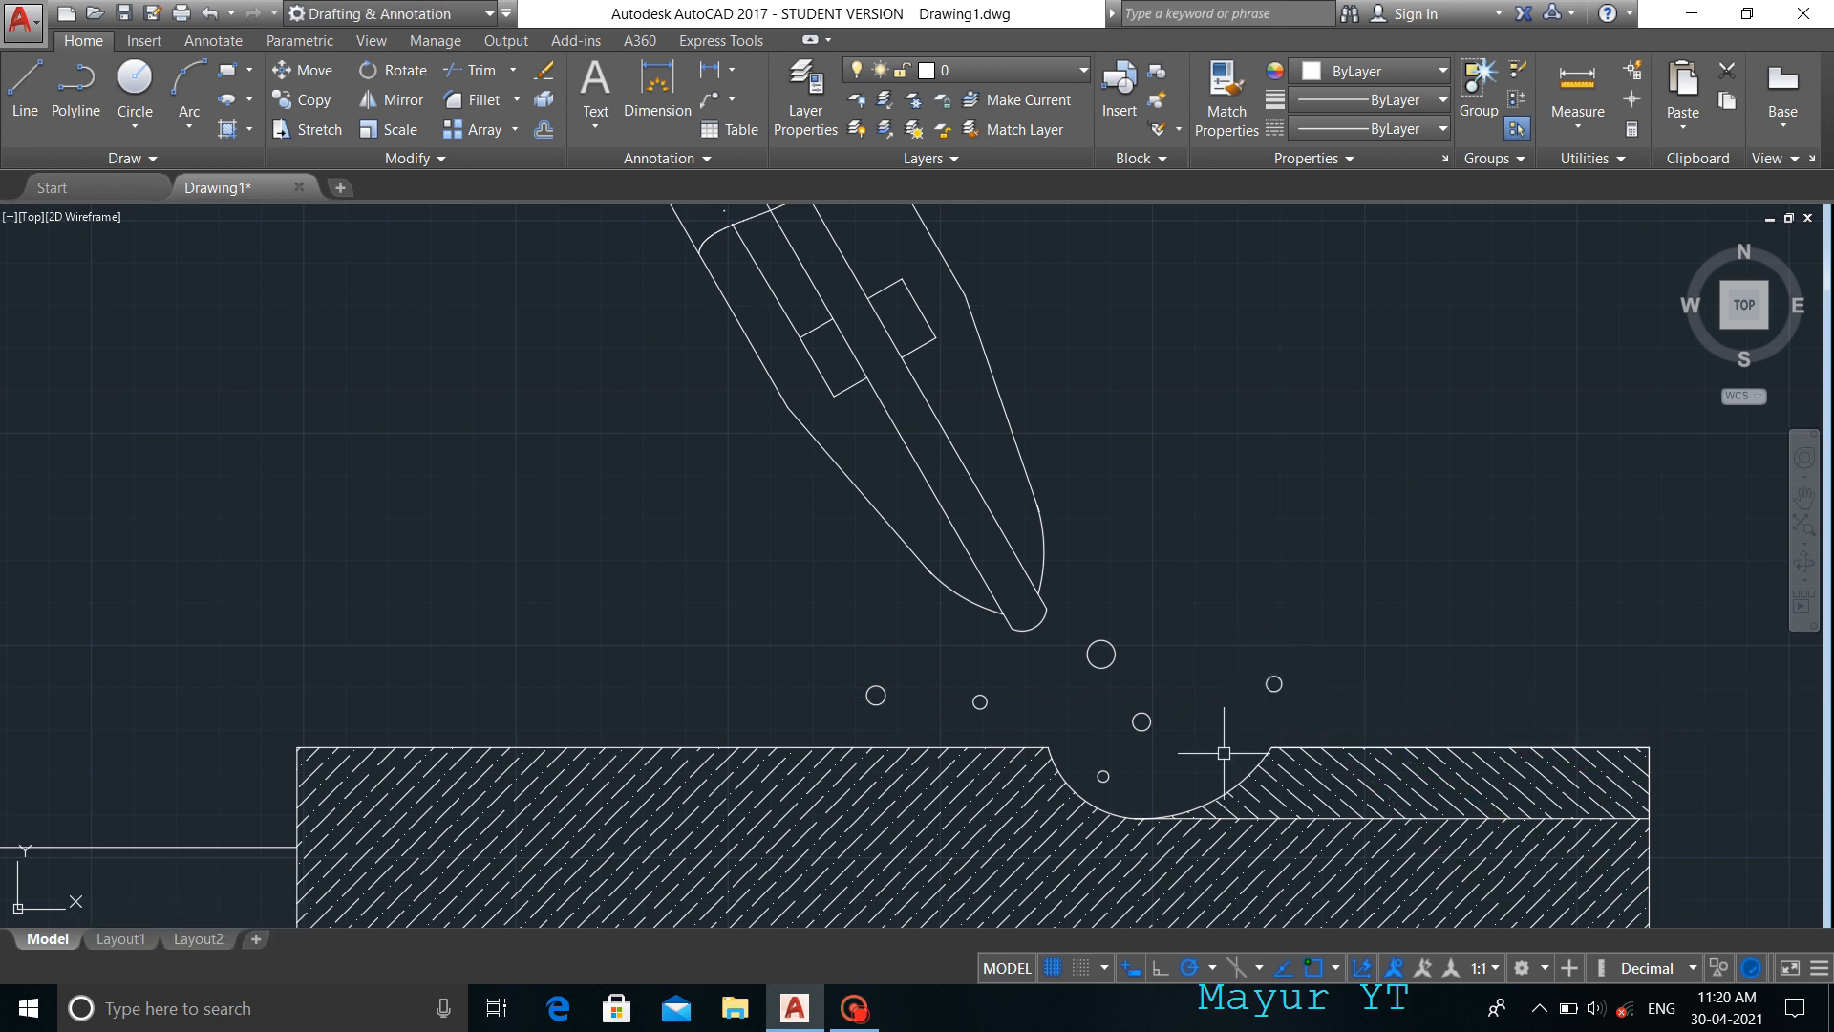
{"action": "key", "text": "space"}
{"action": "left_click", "coordinate": [1226, 734]}
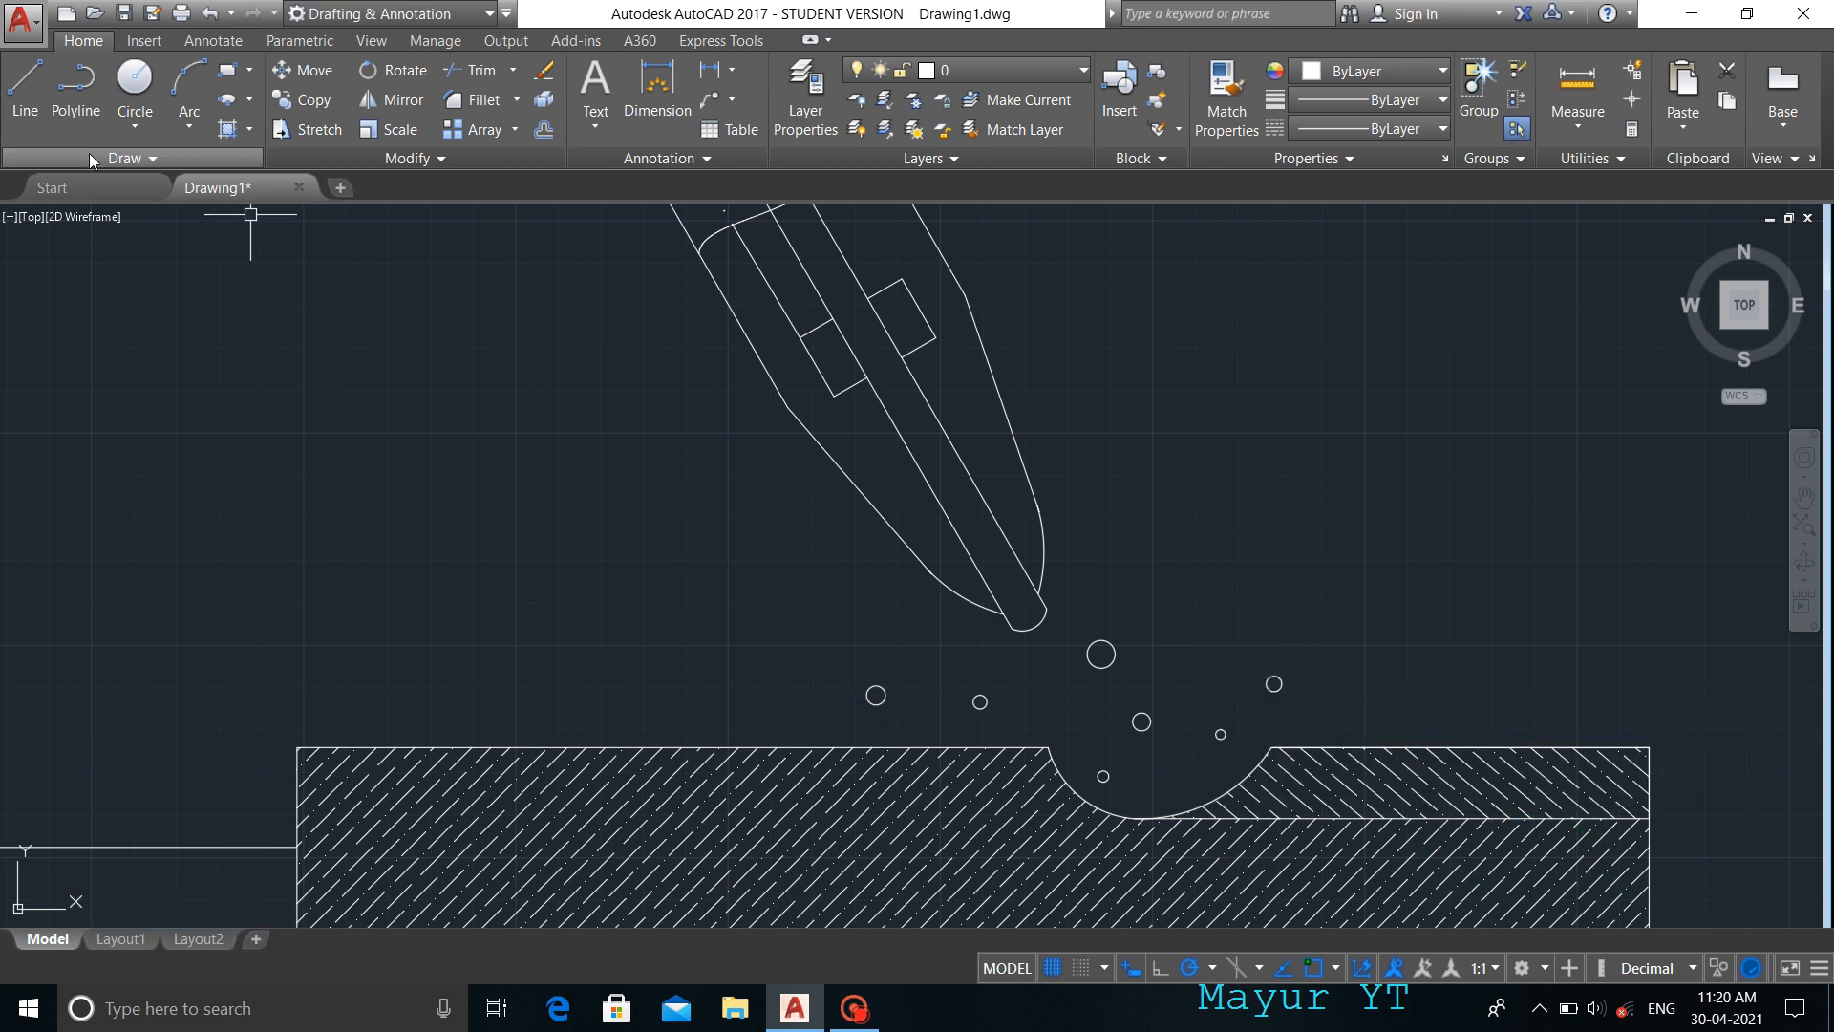
- Draw a small wavy spline between the droplets, just below the torch tip and above the notch's left edge
{"action": "left_click", "coordinate": [122, 159]}
{"action": "left_click", "coordinate": [25, 180]}
{"action": "left_click", "coordinate": [1028, 676]}
{"action": "left_click", "coordinate": [1042, 690]}
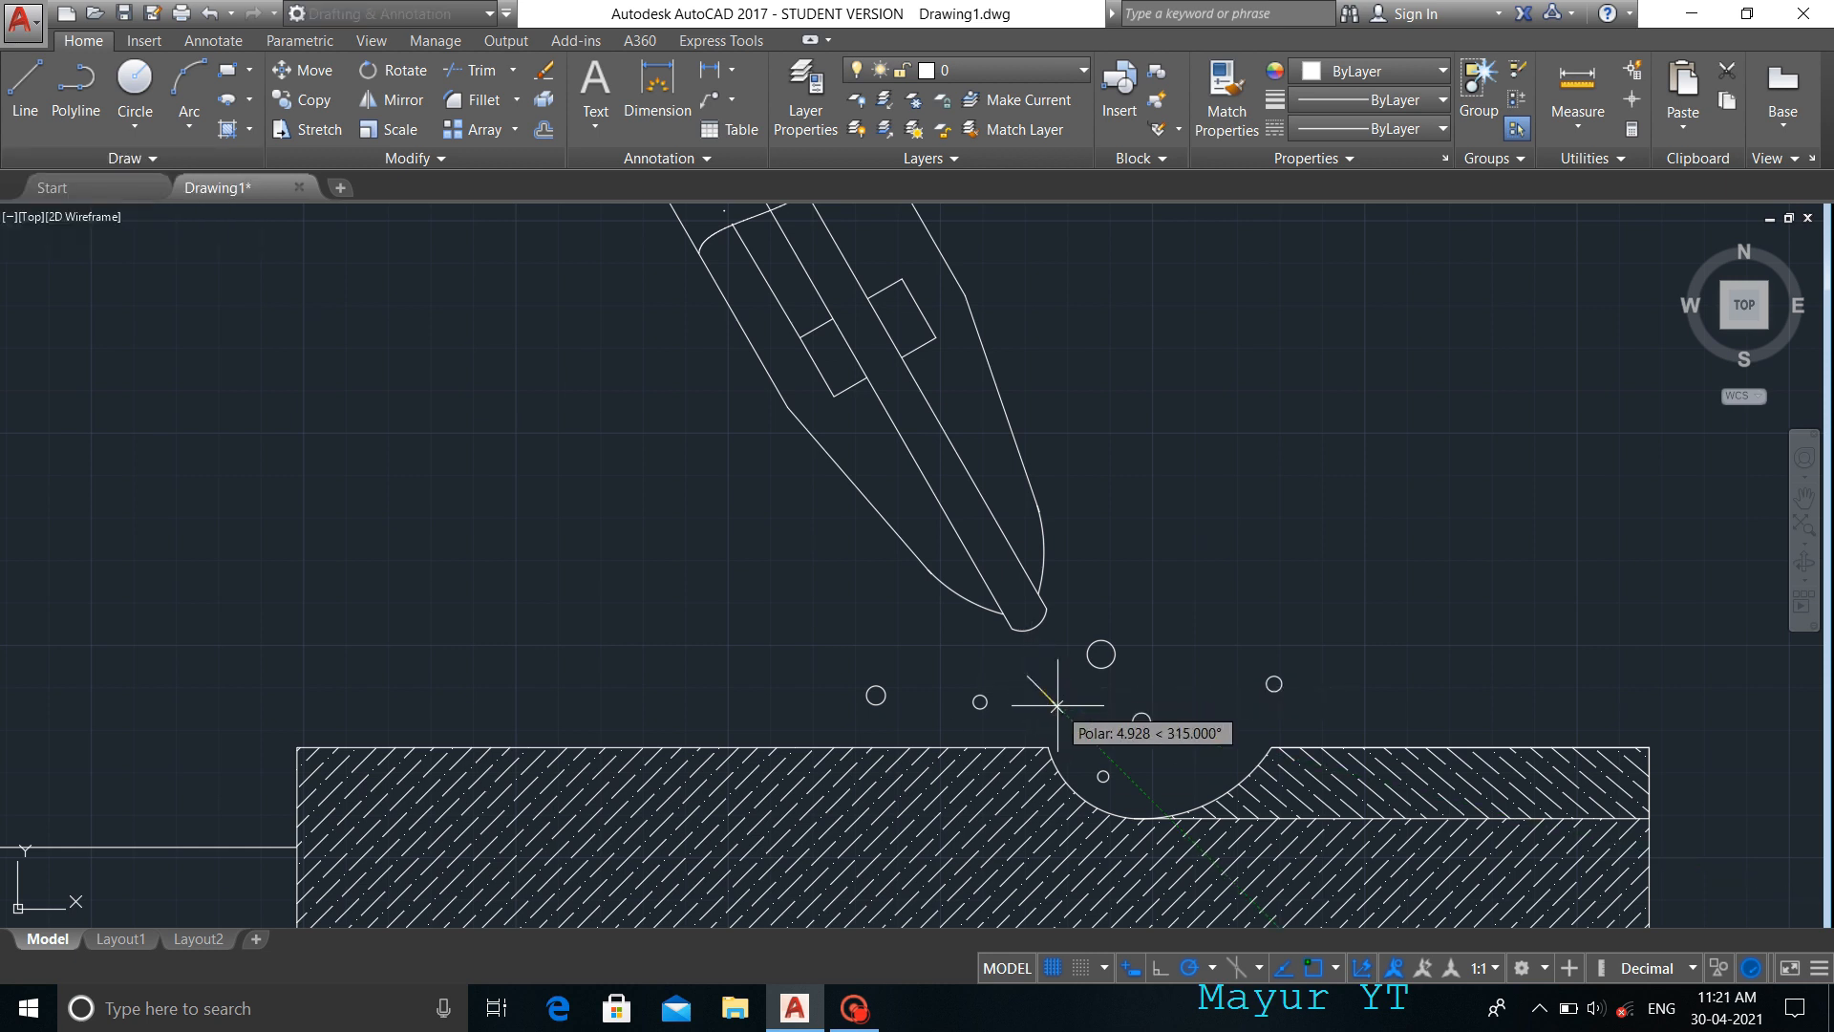
{"action": "left_click", "coordinate": [1072, 696]}
{"action": "left_click", "coordinate": [1068, 713]}
{"action": "key", "text": "space"}
{"action": "key", "text": "space"}
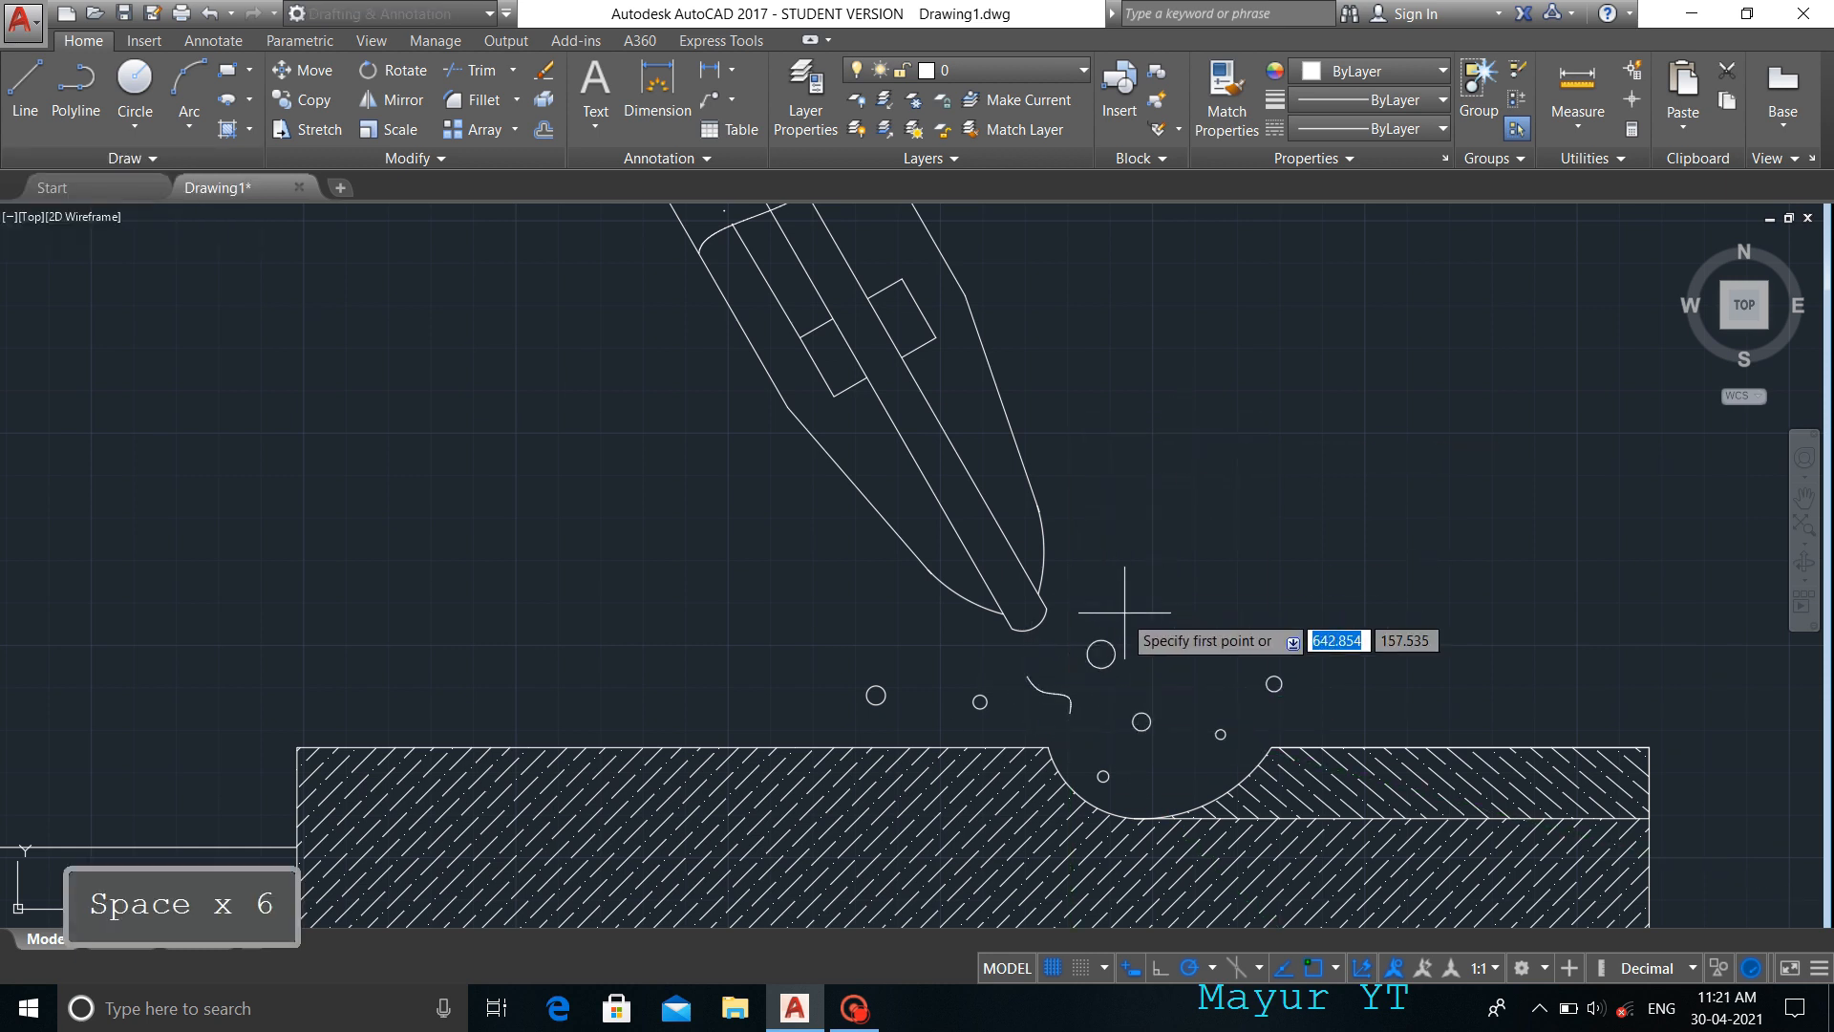
- Draw two short curved splines, one to the right of the torch tip and one between the two droplets left of the notch
{"action": "right_click", "coordinate": [1173, 590]}
{"action": "left_click", "coordinate": [1216, 606]}
{"action": "key", "text": "space"}
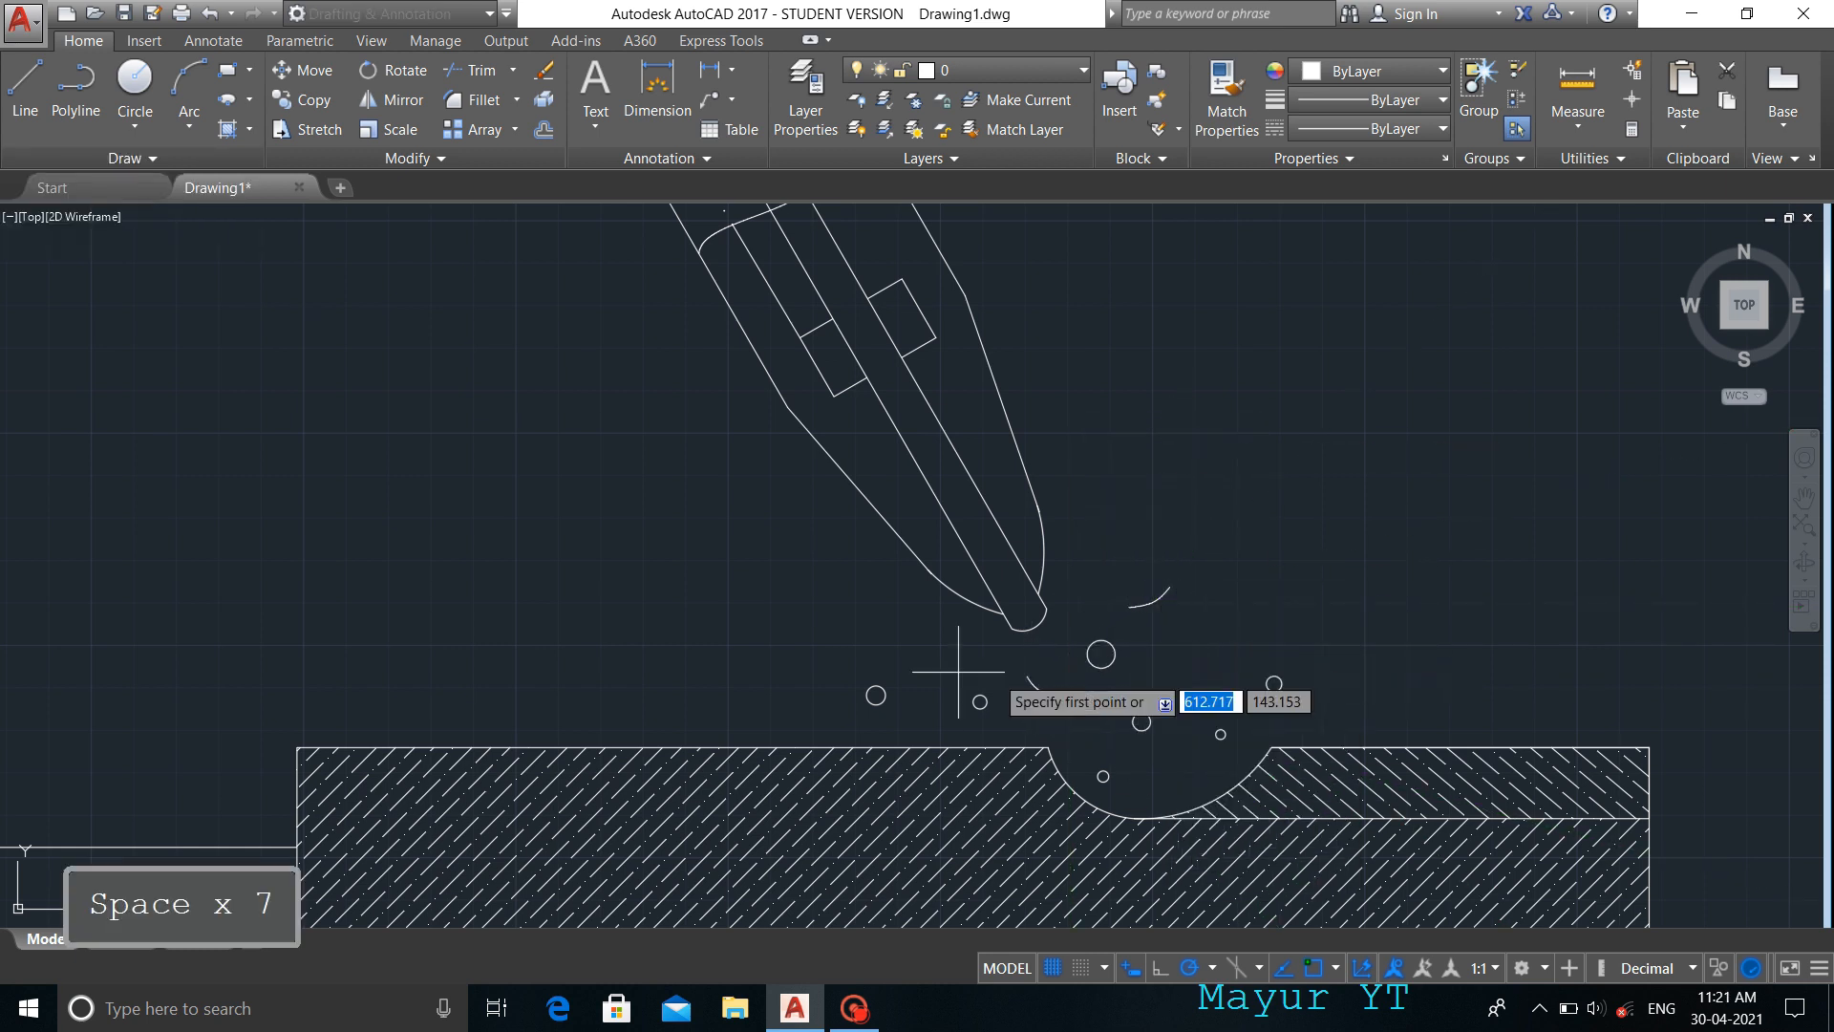
{"action": "left_click", "coordinate": [921, 714]}
{"action": "right_click", "coordinate": [921, 715]}
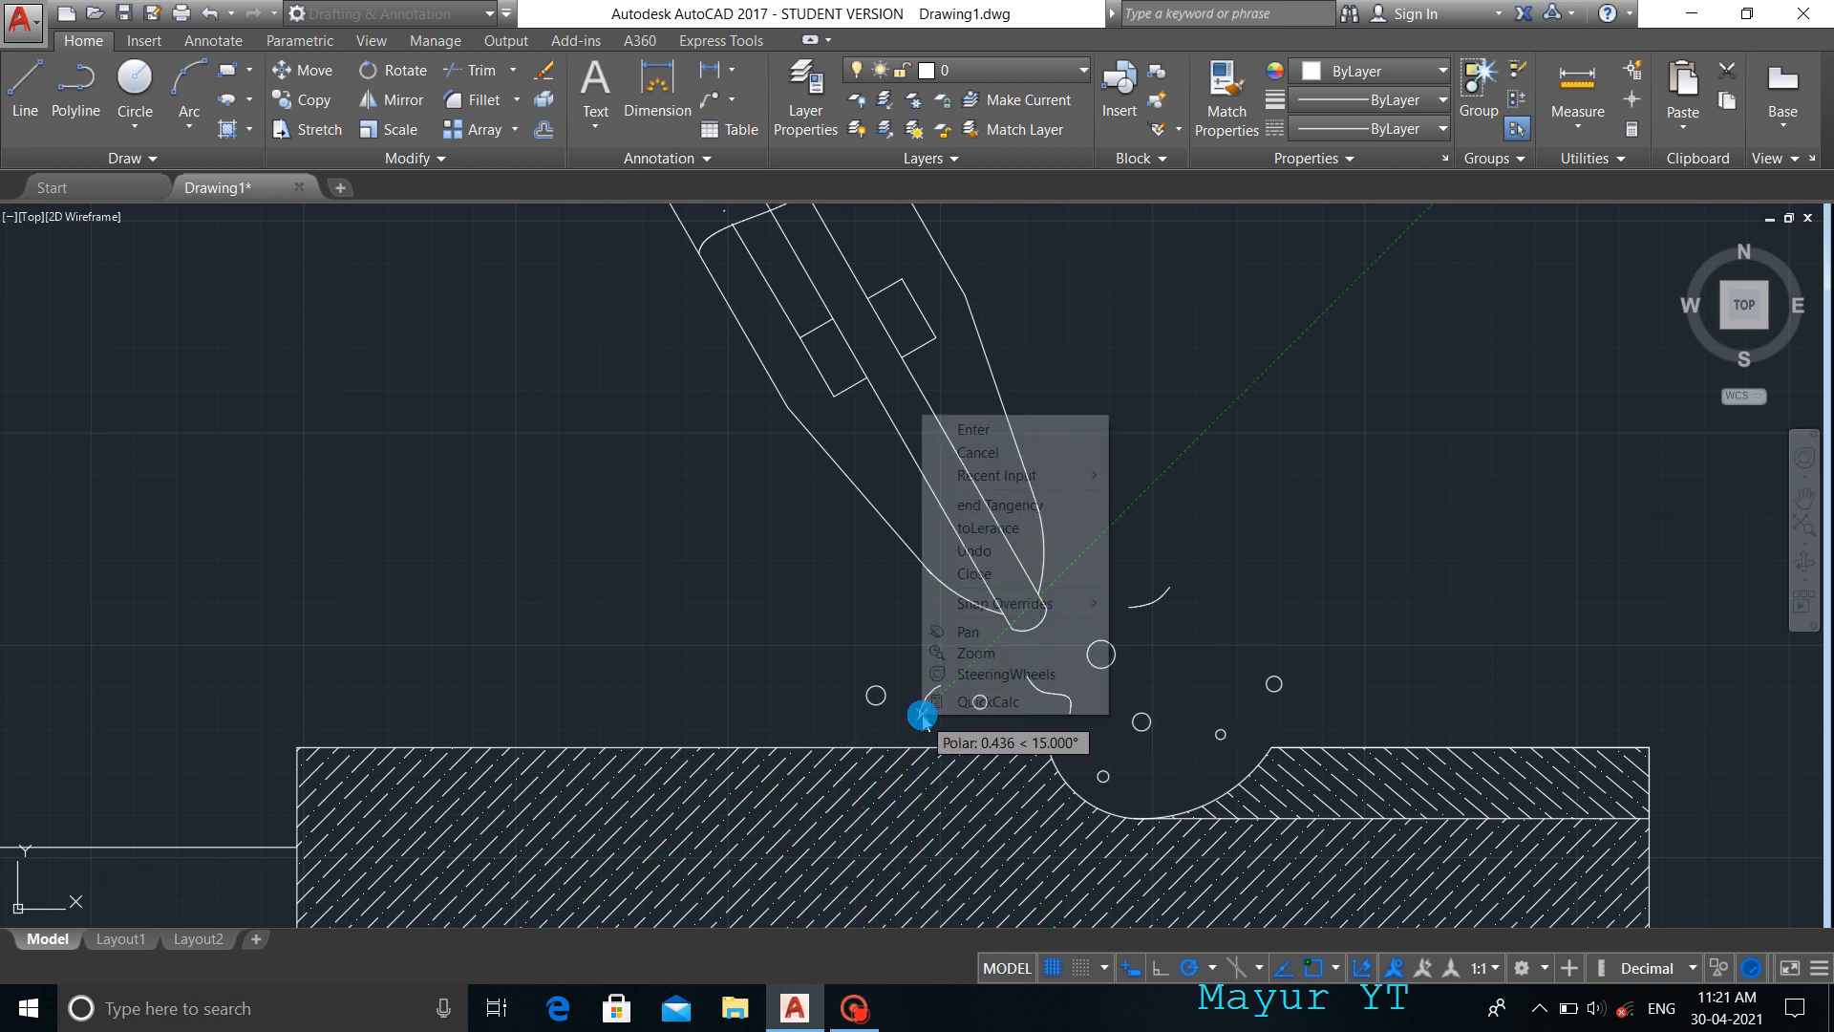
{"action": "left_click", "coordinate": [960, 426]}
{"action": "key", "text": "space"}
- Draw two more short splines, one above the notch's right side and a wavy one inside the notch near its bottom
{"action": "left_click", "coordinate": [1183, 691]}
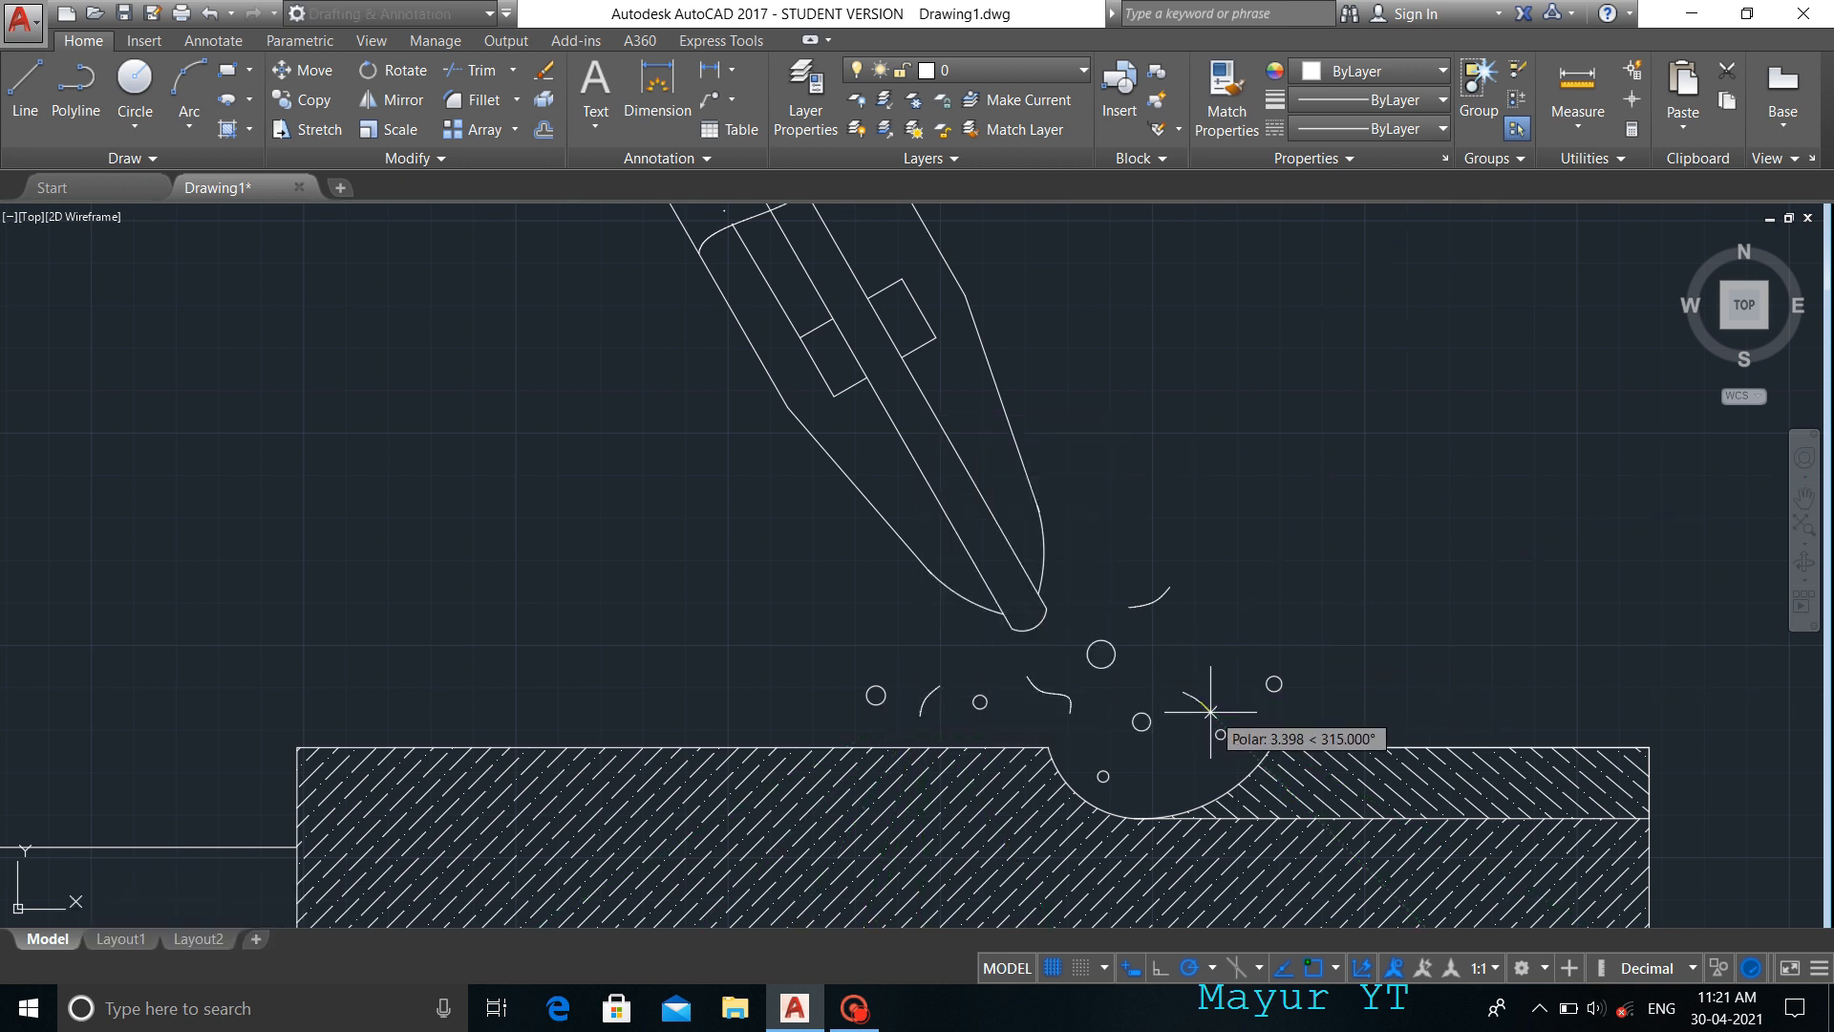
{"action": "right_click", "coordinate": [1210, 711]}
{"action": "left_click", "coordinate": [1326, 405]}
{"action": "key", "text": "space"}
{"action": "left_click", "coordinate": [1162, 775]}
{"action": "left_click", "coordinate": [1191, 783]}
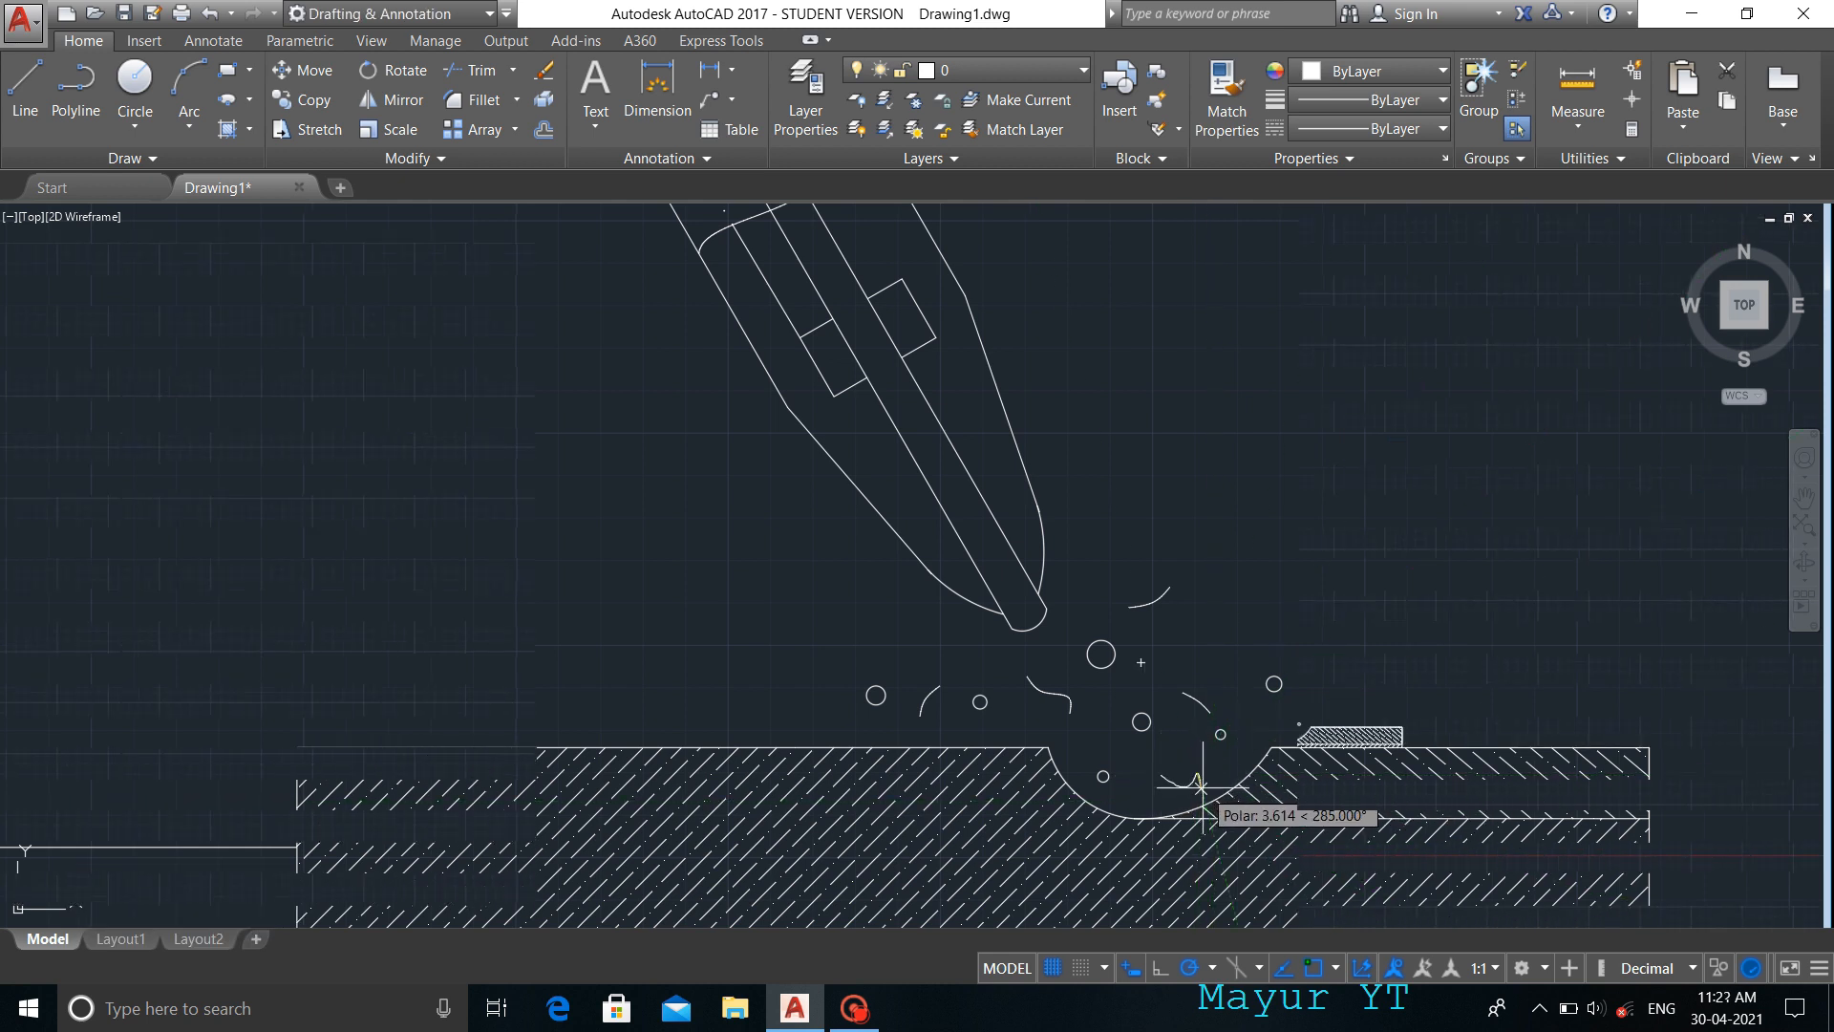
{"action": "left_click", "coordinate": [1200, 790]}
{"action": "right_click", "coordinate": [1200, 790]}
{"action": "left_click", "coordinate": [1259, 502]}
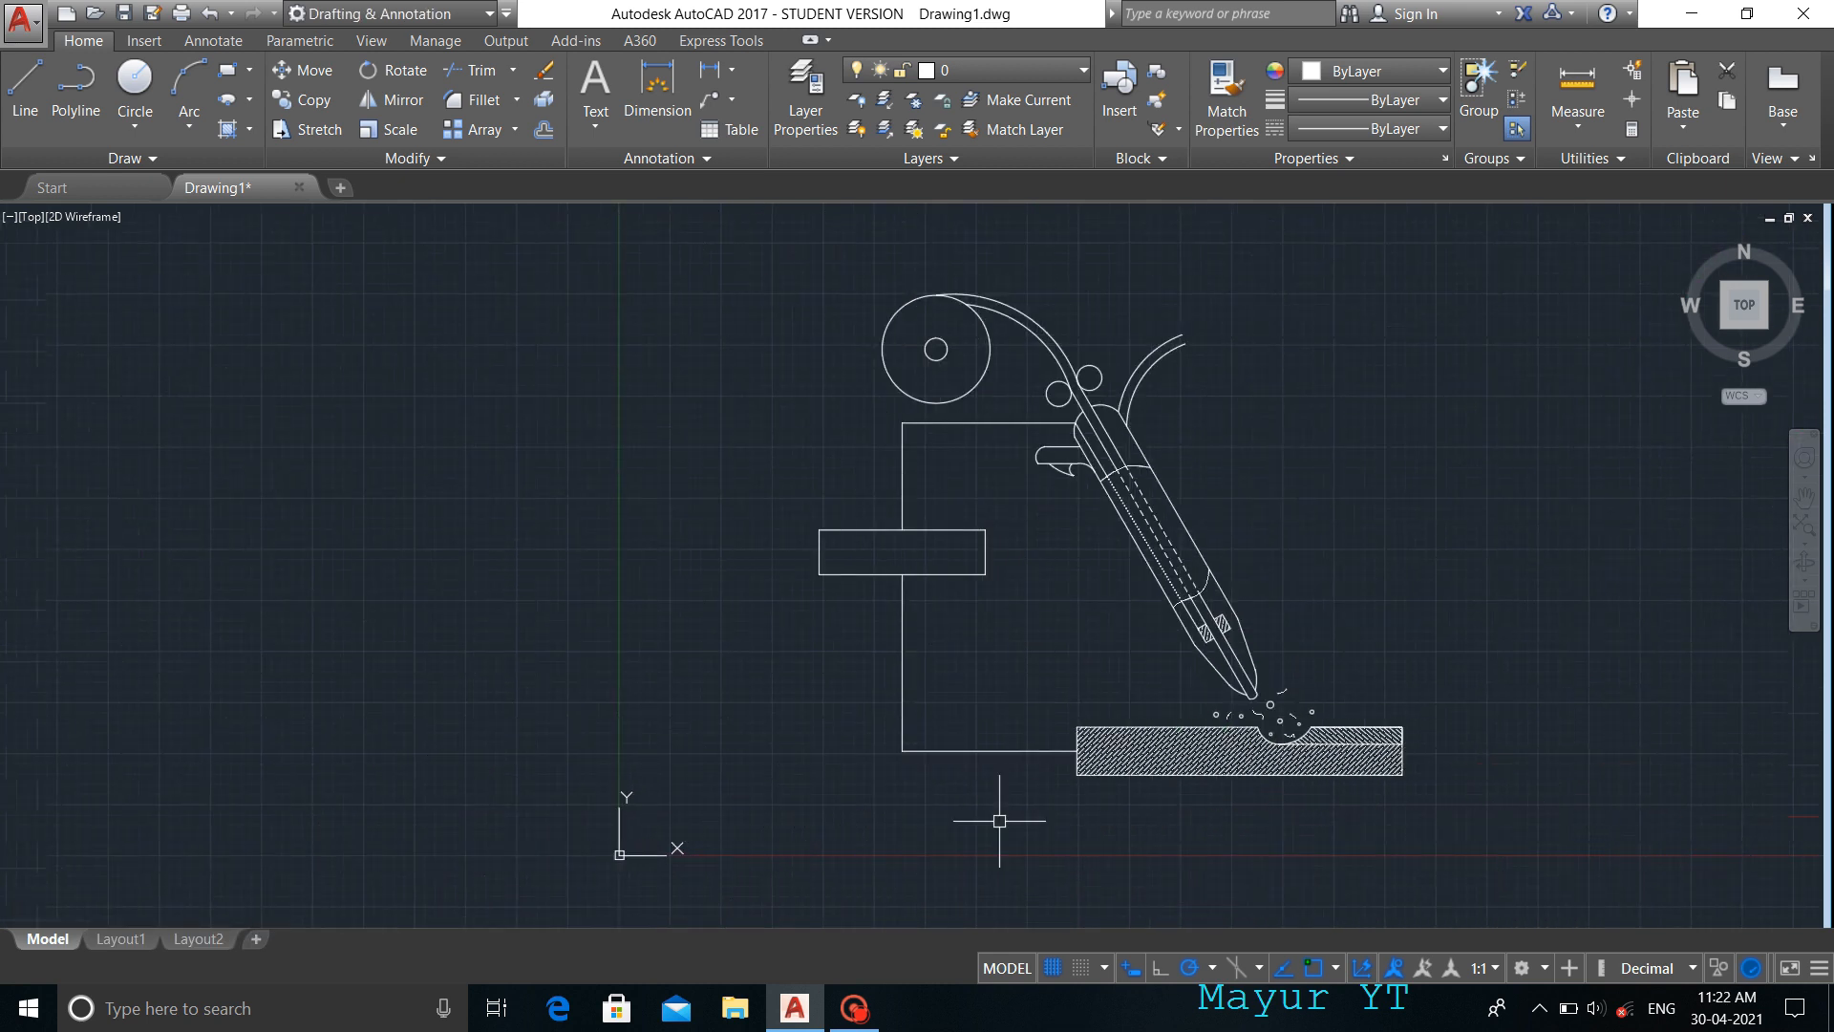
- Add a leader pointing at the spatter marks above the notch, labelled "Argon shield"
{"action": "left_click", "coordinate": [710, 99]}
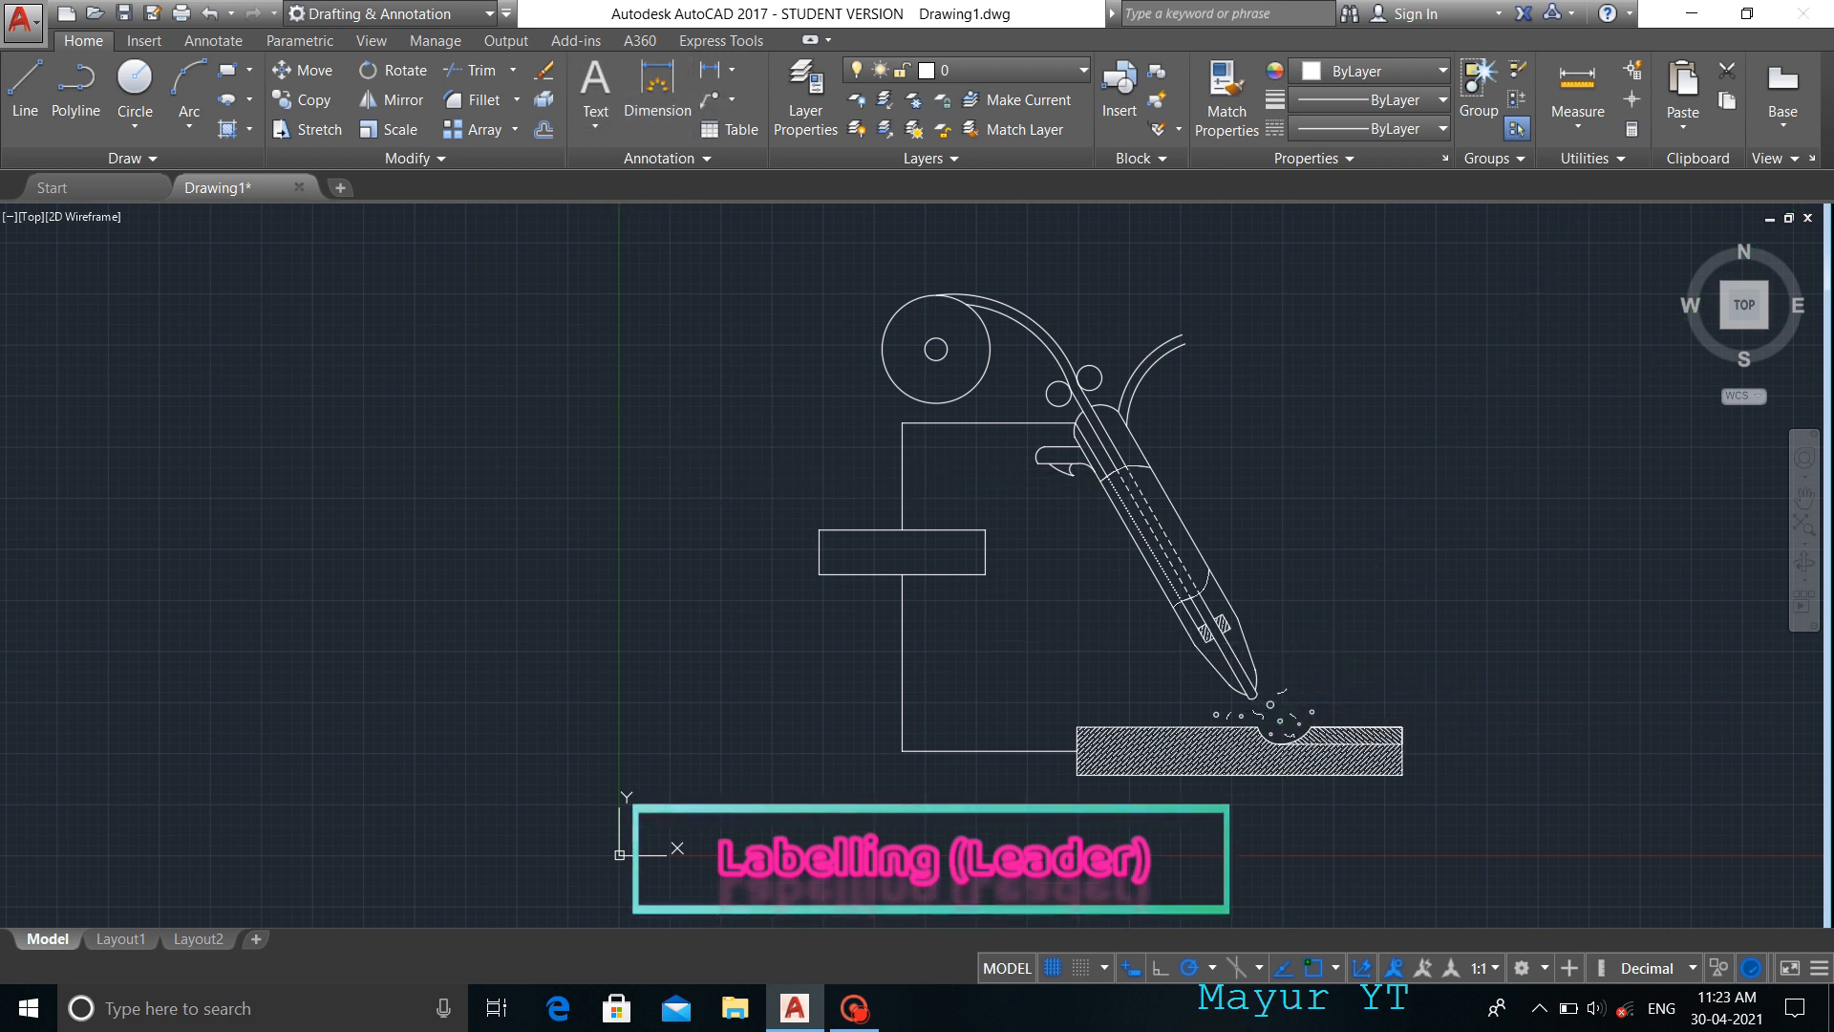
{"action": "left_click", "coordinate": [1289, 713]}
{"action": "left_click", "coordinate": [1320, 661]}
{"action": "left_click", "coordinate": [335, 102]}
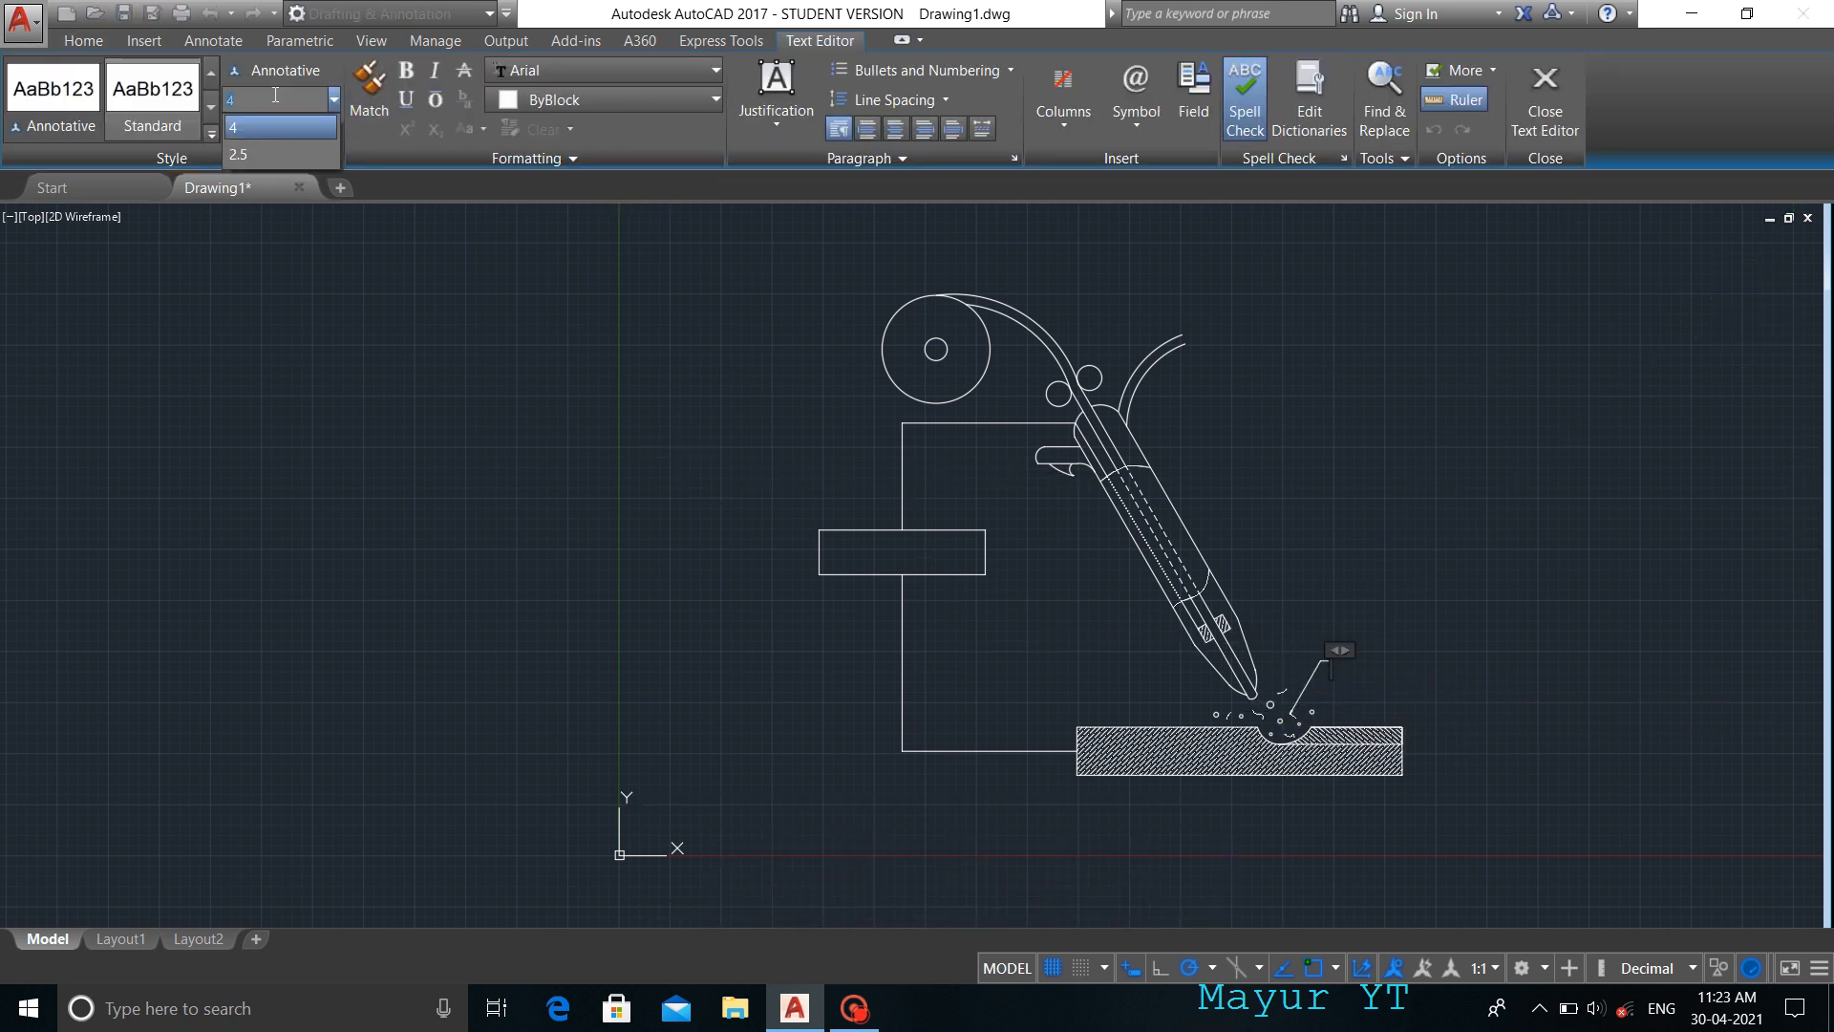
{"action": "key", "text": "Caps_Lock"}
{"action": "type", "text": "Argon shield"}
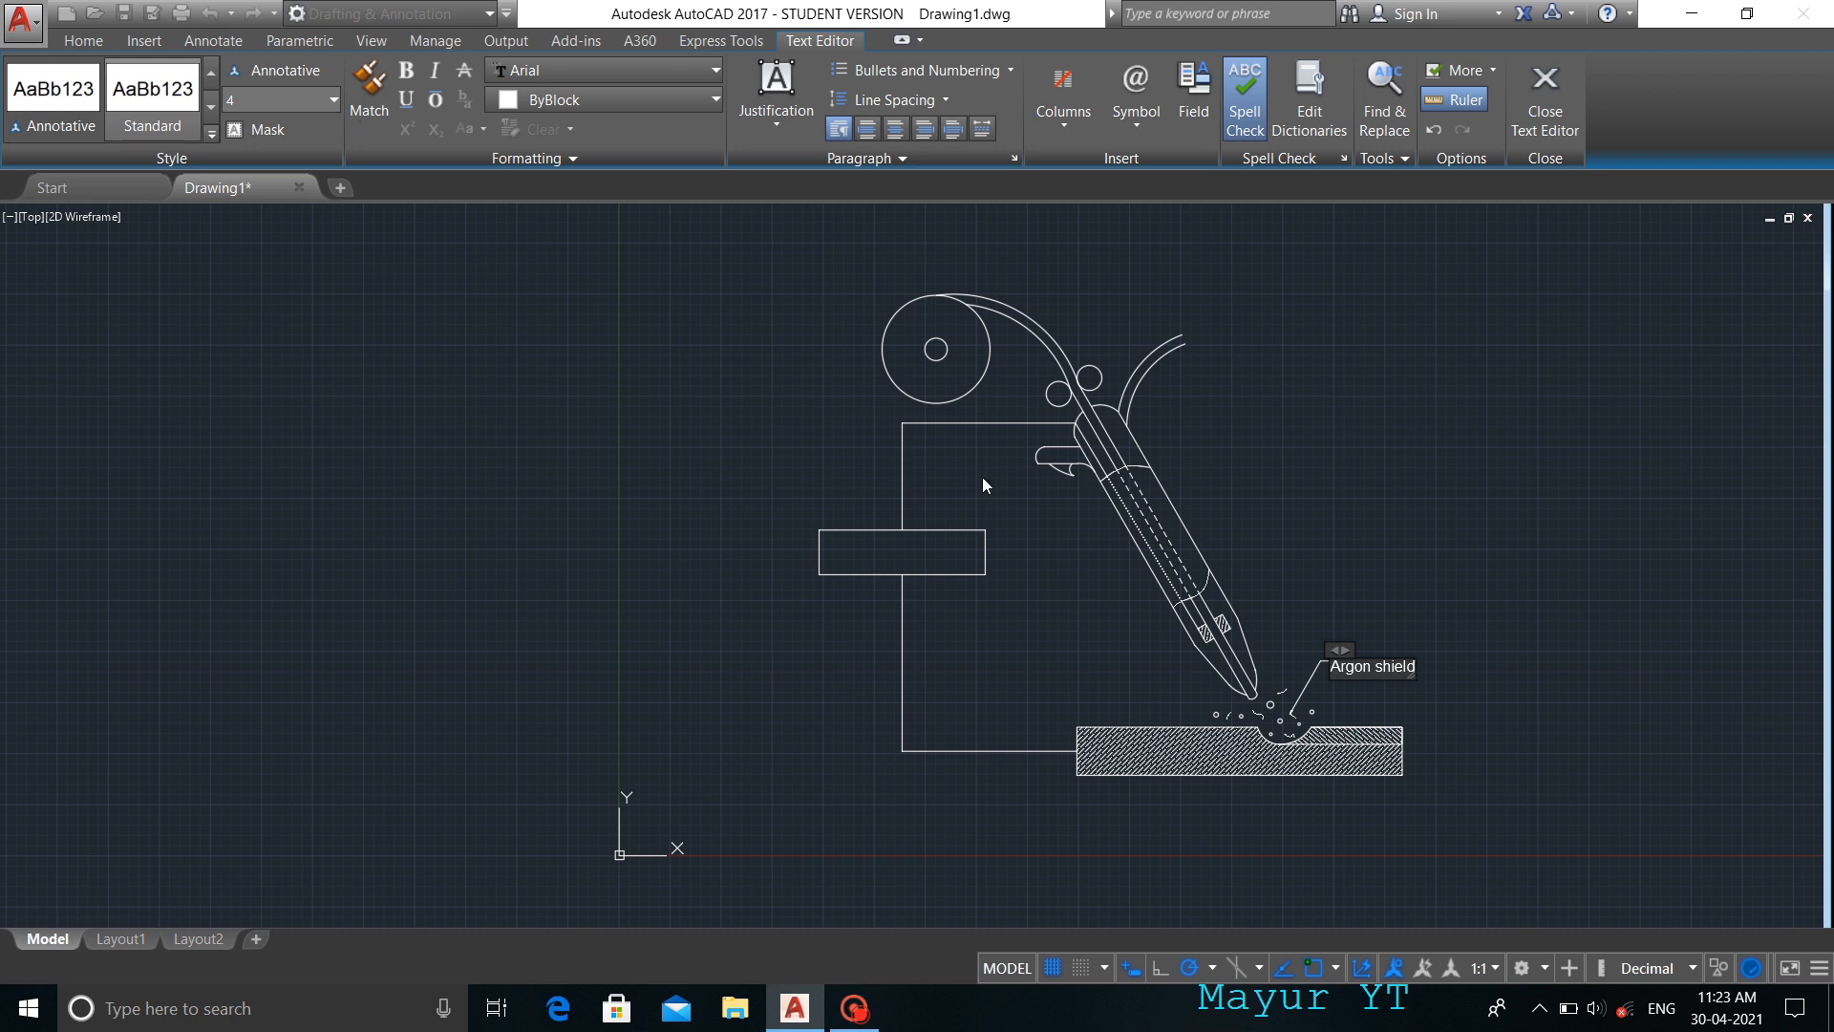
{"action": "left_click", "coordinate": [1387, 614]}
- Set the text height of the "Argon shield" label to 12
{"action": "scroll", "coordinate": [1353, 658], "scroll_direction": "up", "scroll_amount": 10}
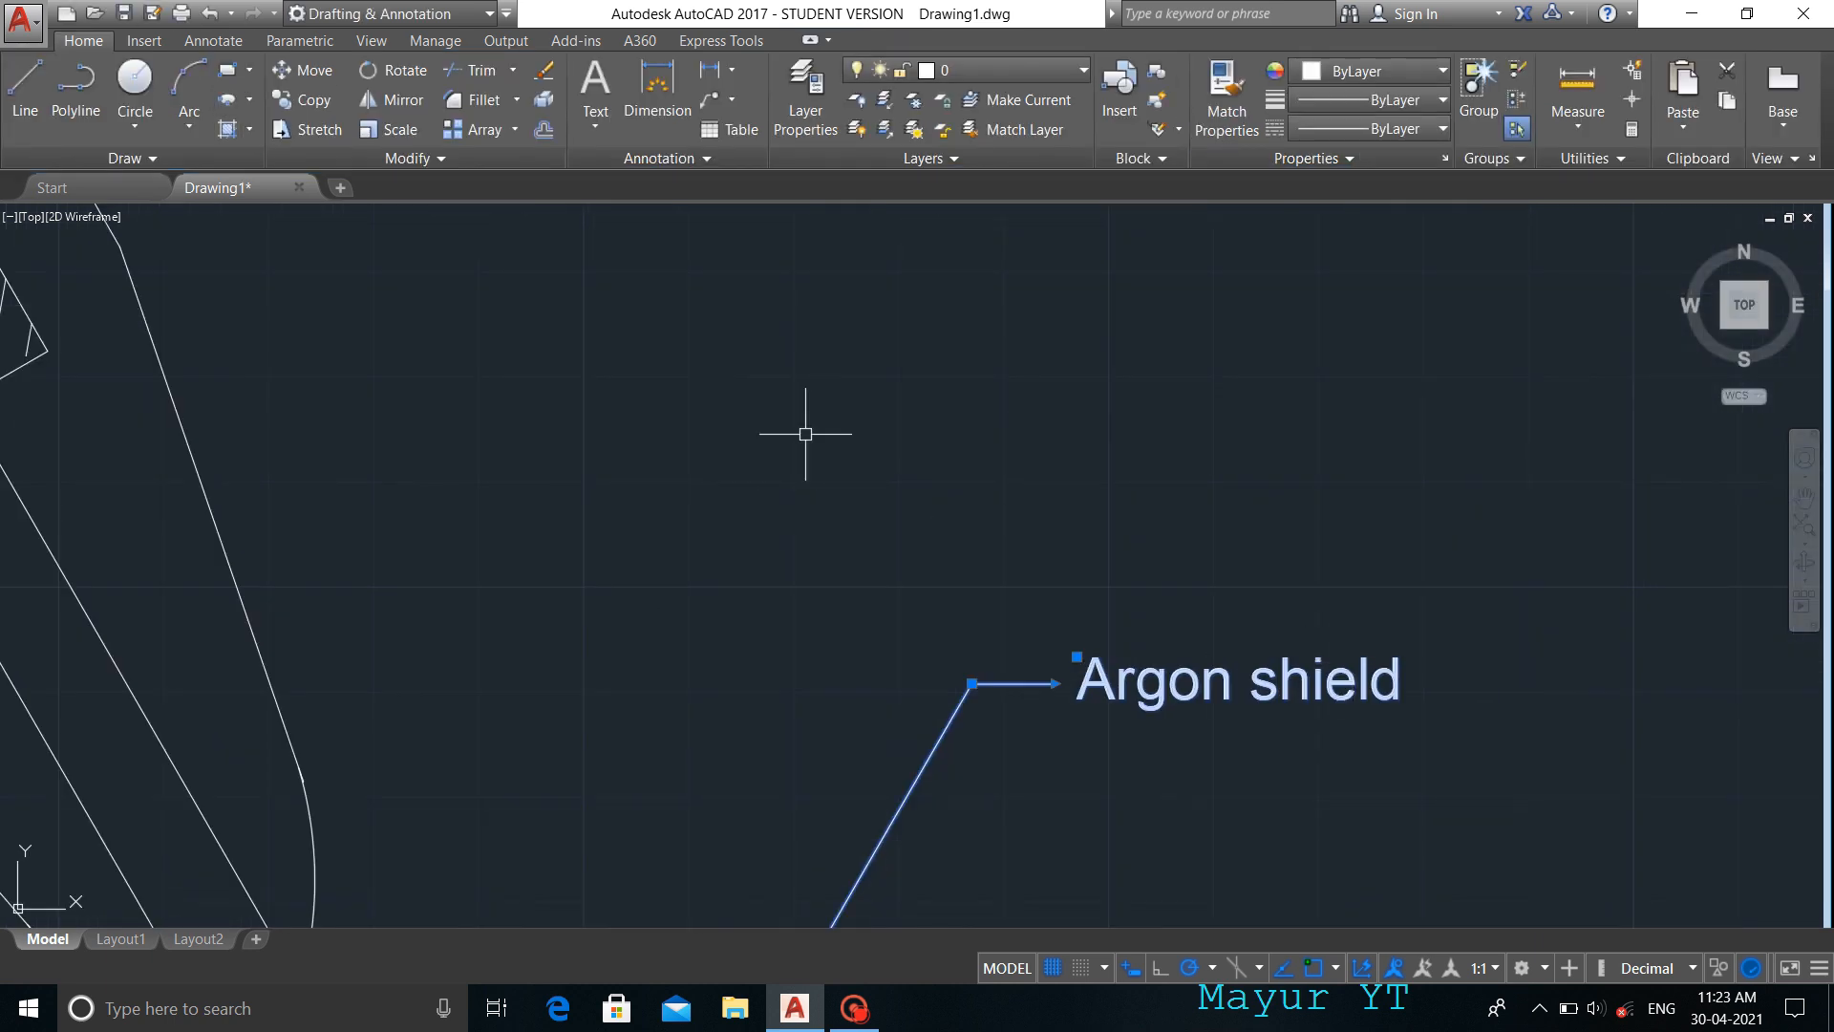
{"action": "double_click", "coordinate": [1273, 690]}
{"action": "left_click_drag", "start_coordinate": [1078, 681], "coordinate": [1400, 686]}
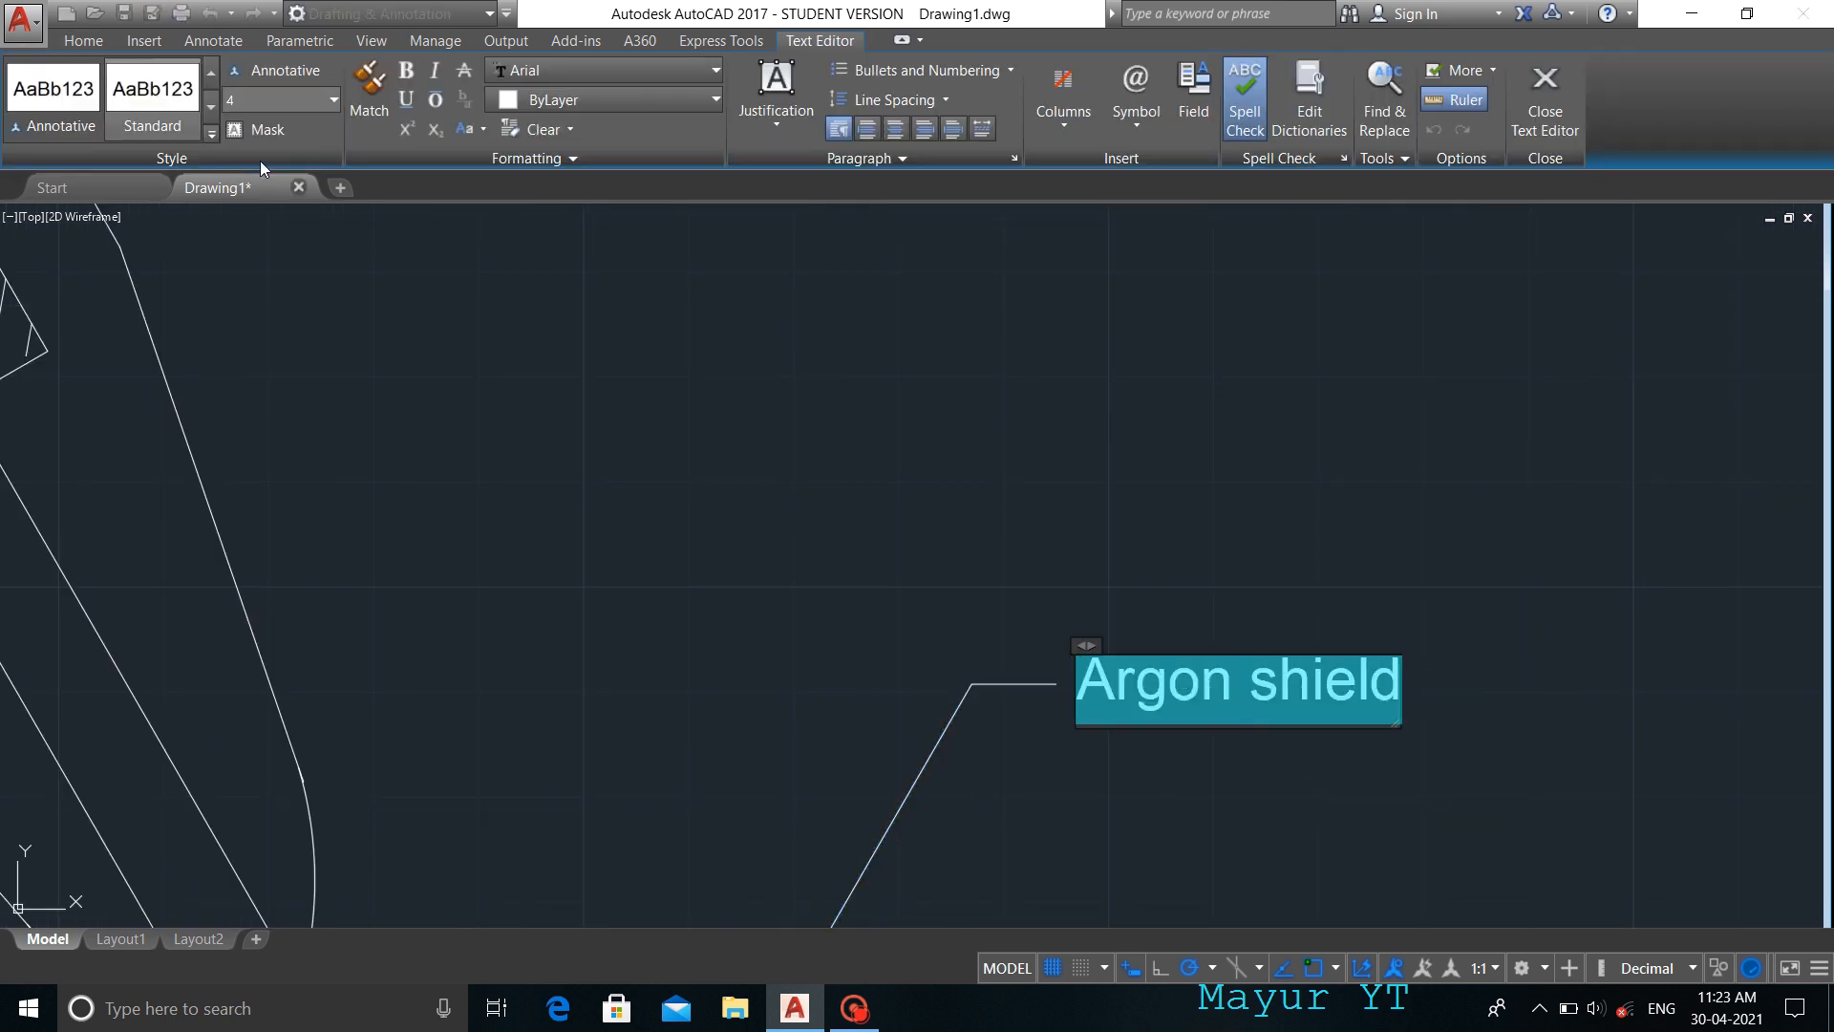
{"action": "key", "text": "BackSpace"}
{"action": "type", "text": "12"}
{"action": "key", "text": "Return"}
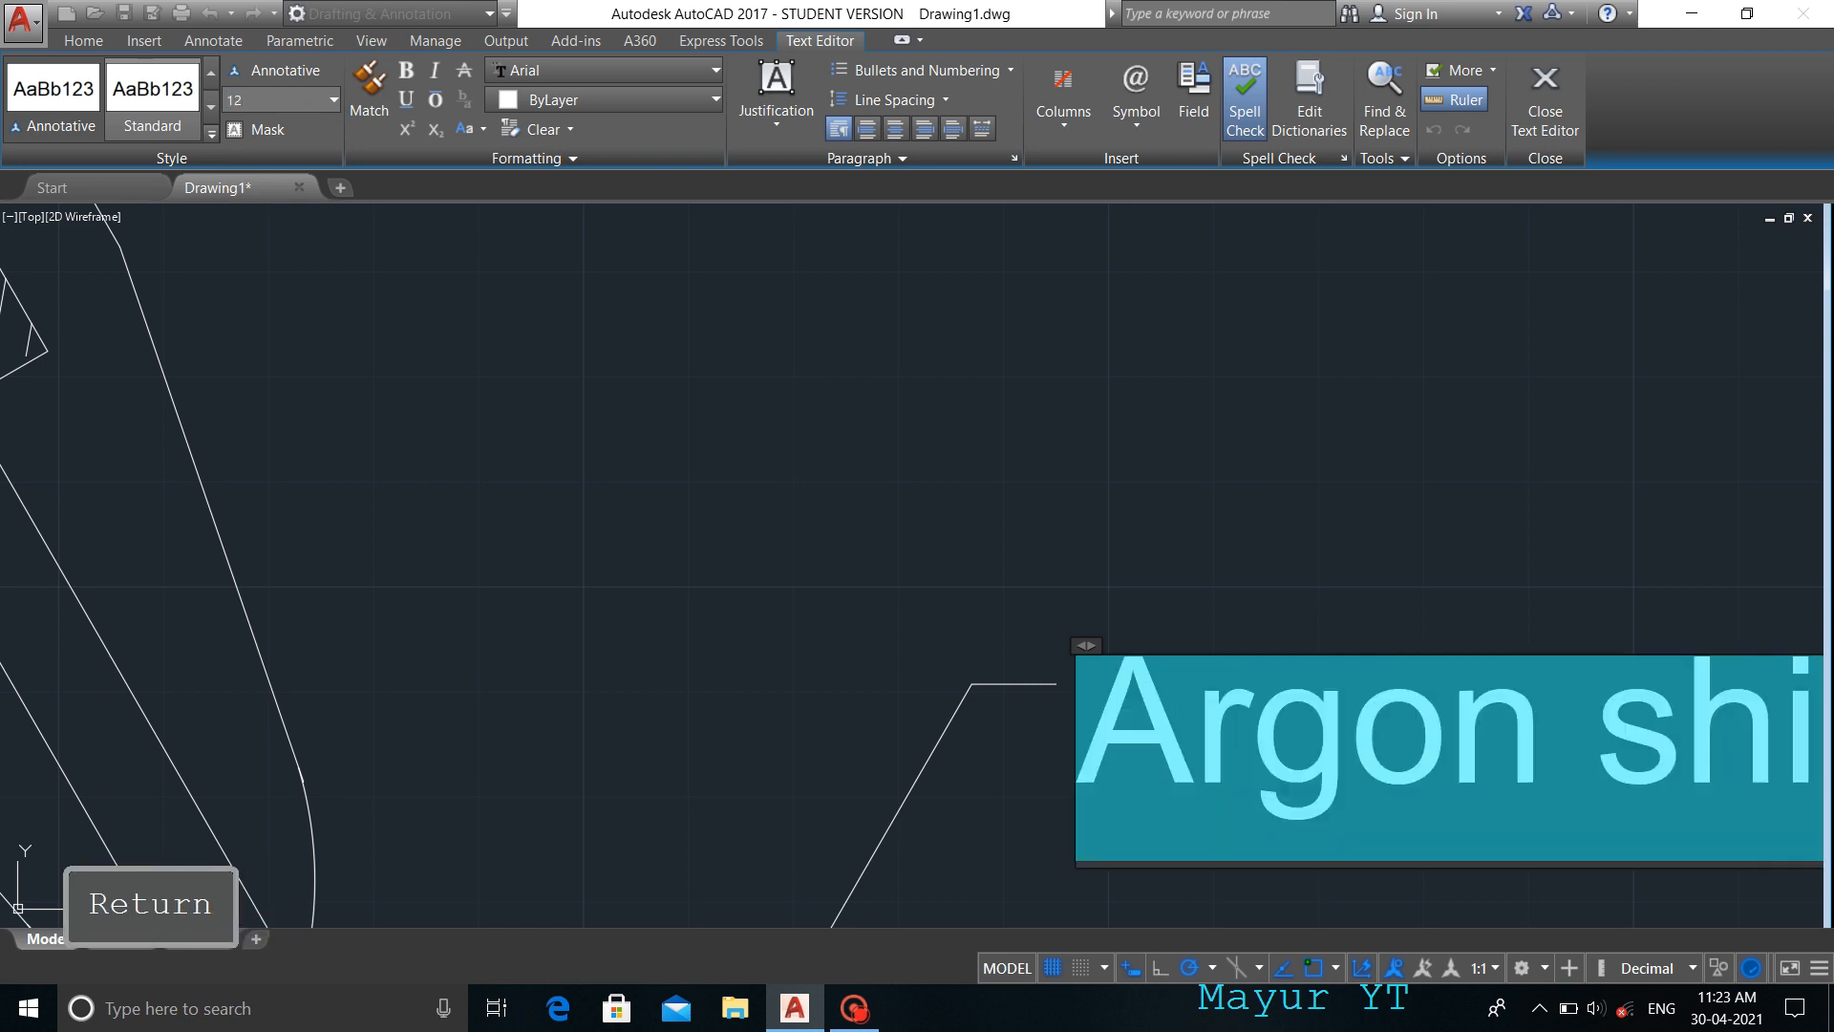
{"action": "scroll", "coordinate": [960, 452], "scroll_direction": "down", "scroll_amount": 5}
{"action": "key", "text": "Escape"}
{"action": "left_click", "coordinate": [950, 504]}
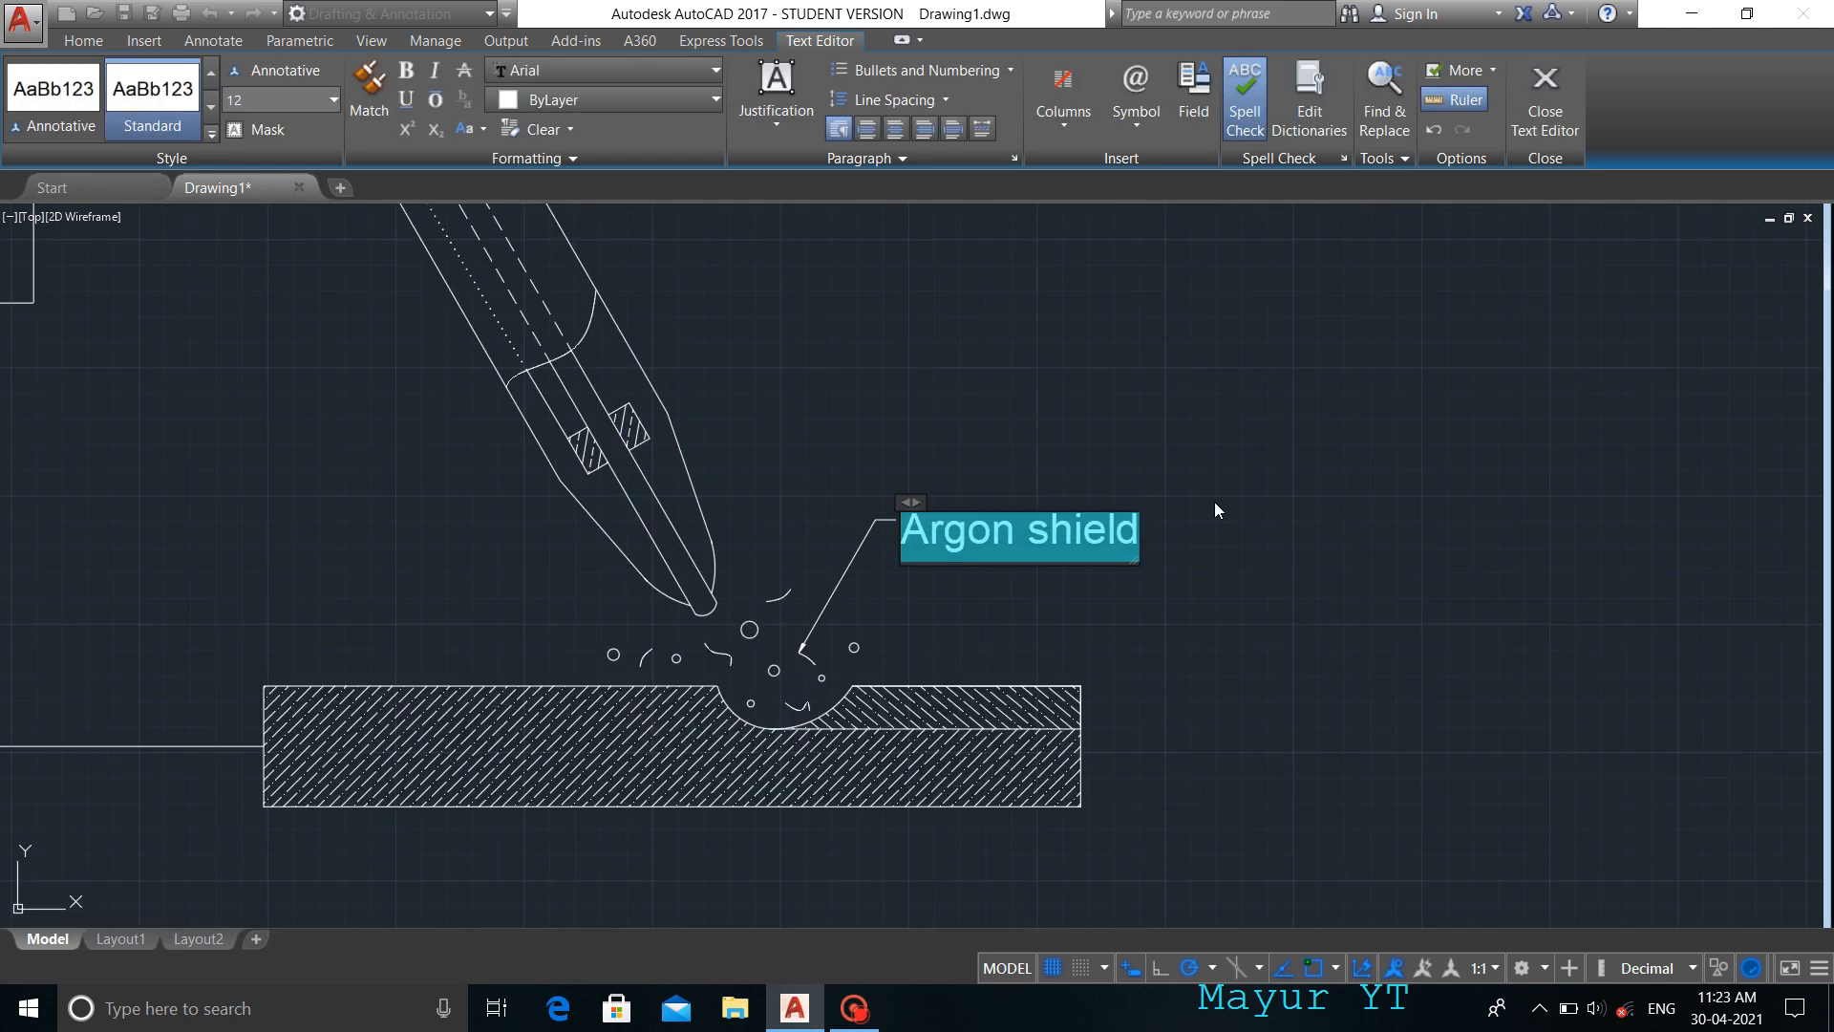
{"action": "scroll", "coordinate": [1135, 627], "scroll_direction": "down", "scroll_amount": 2}
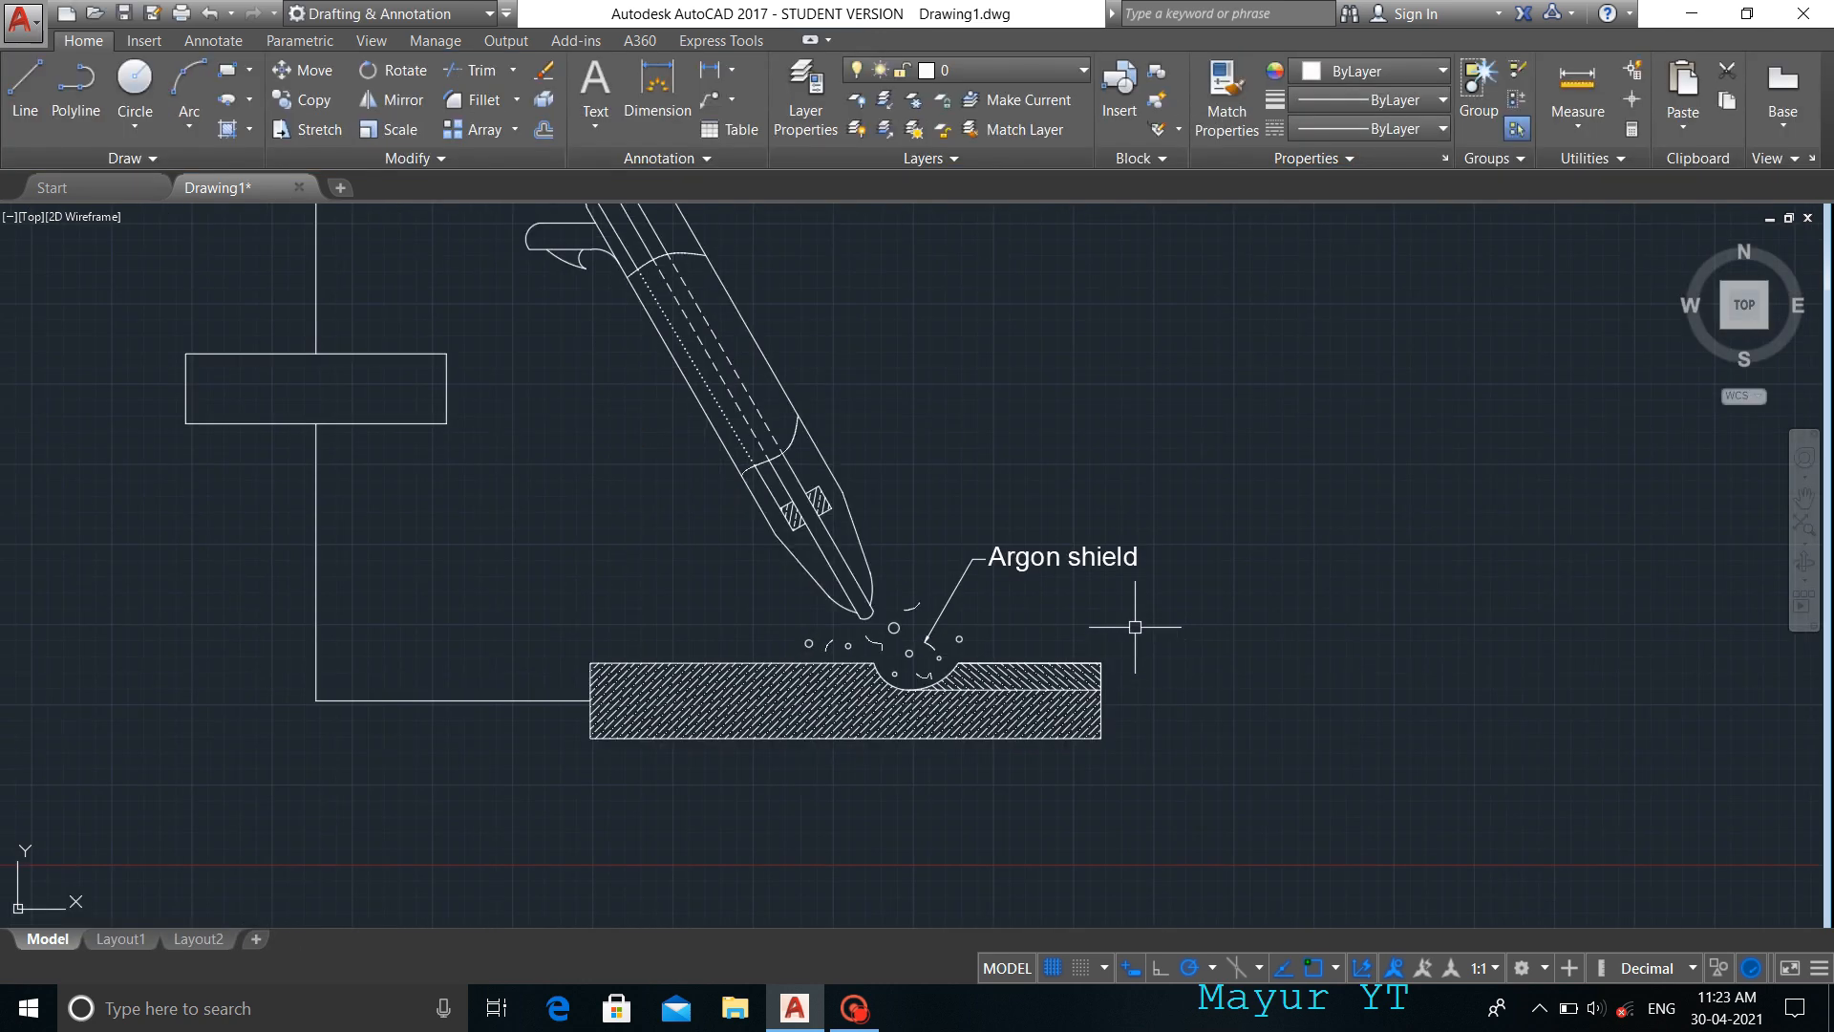
- Add a leader from the small hatched block inside the torch, labelled "Electrode contacts" at text height 12
{"action": "left_click", "coordinate": [709, 99]}
{"action": "left_click", "coordinate": [823, 495]}
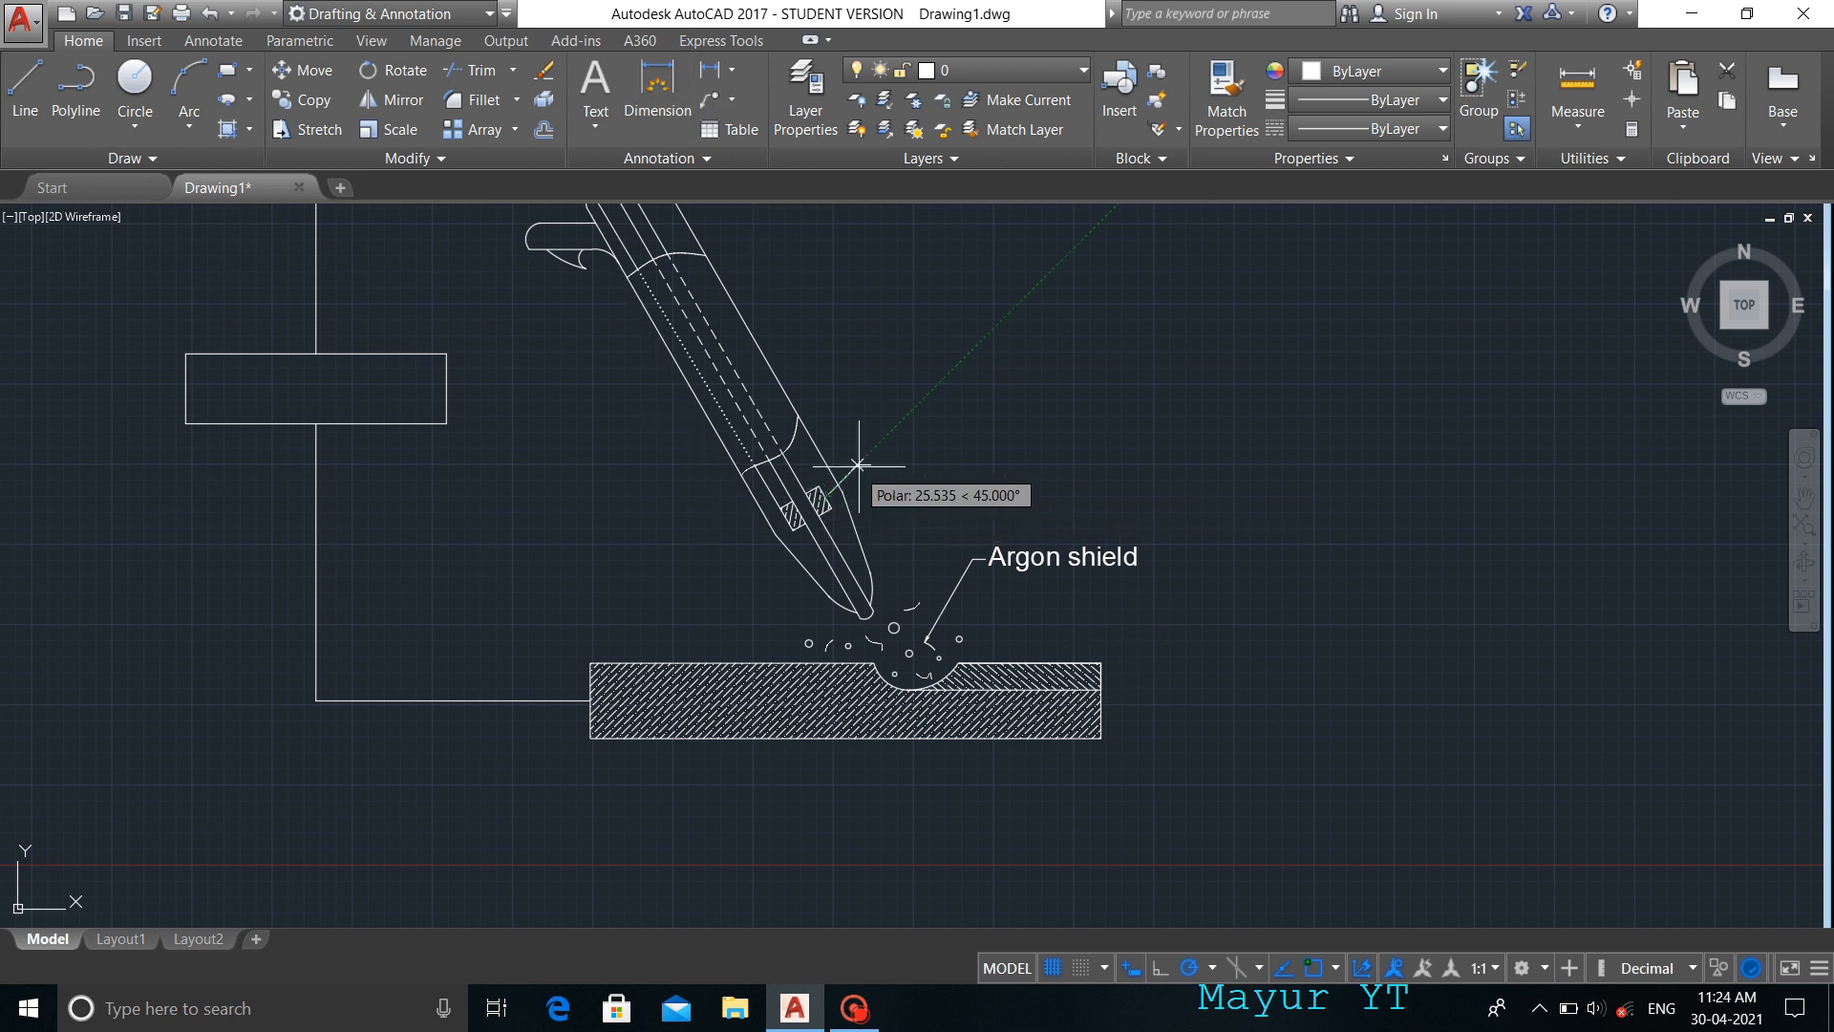
{"action": "left_click", "coordinate": [898, 438]}
{"action": "left_click", "coordinate": [333, 100]}
{"action": "left_click", "coordinate": [298, 125]}
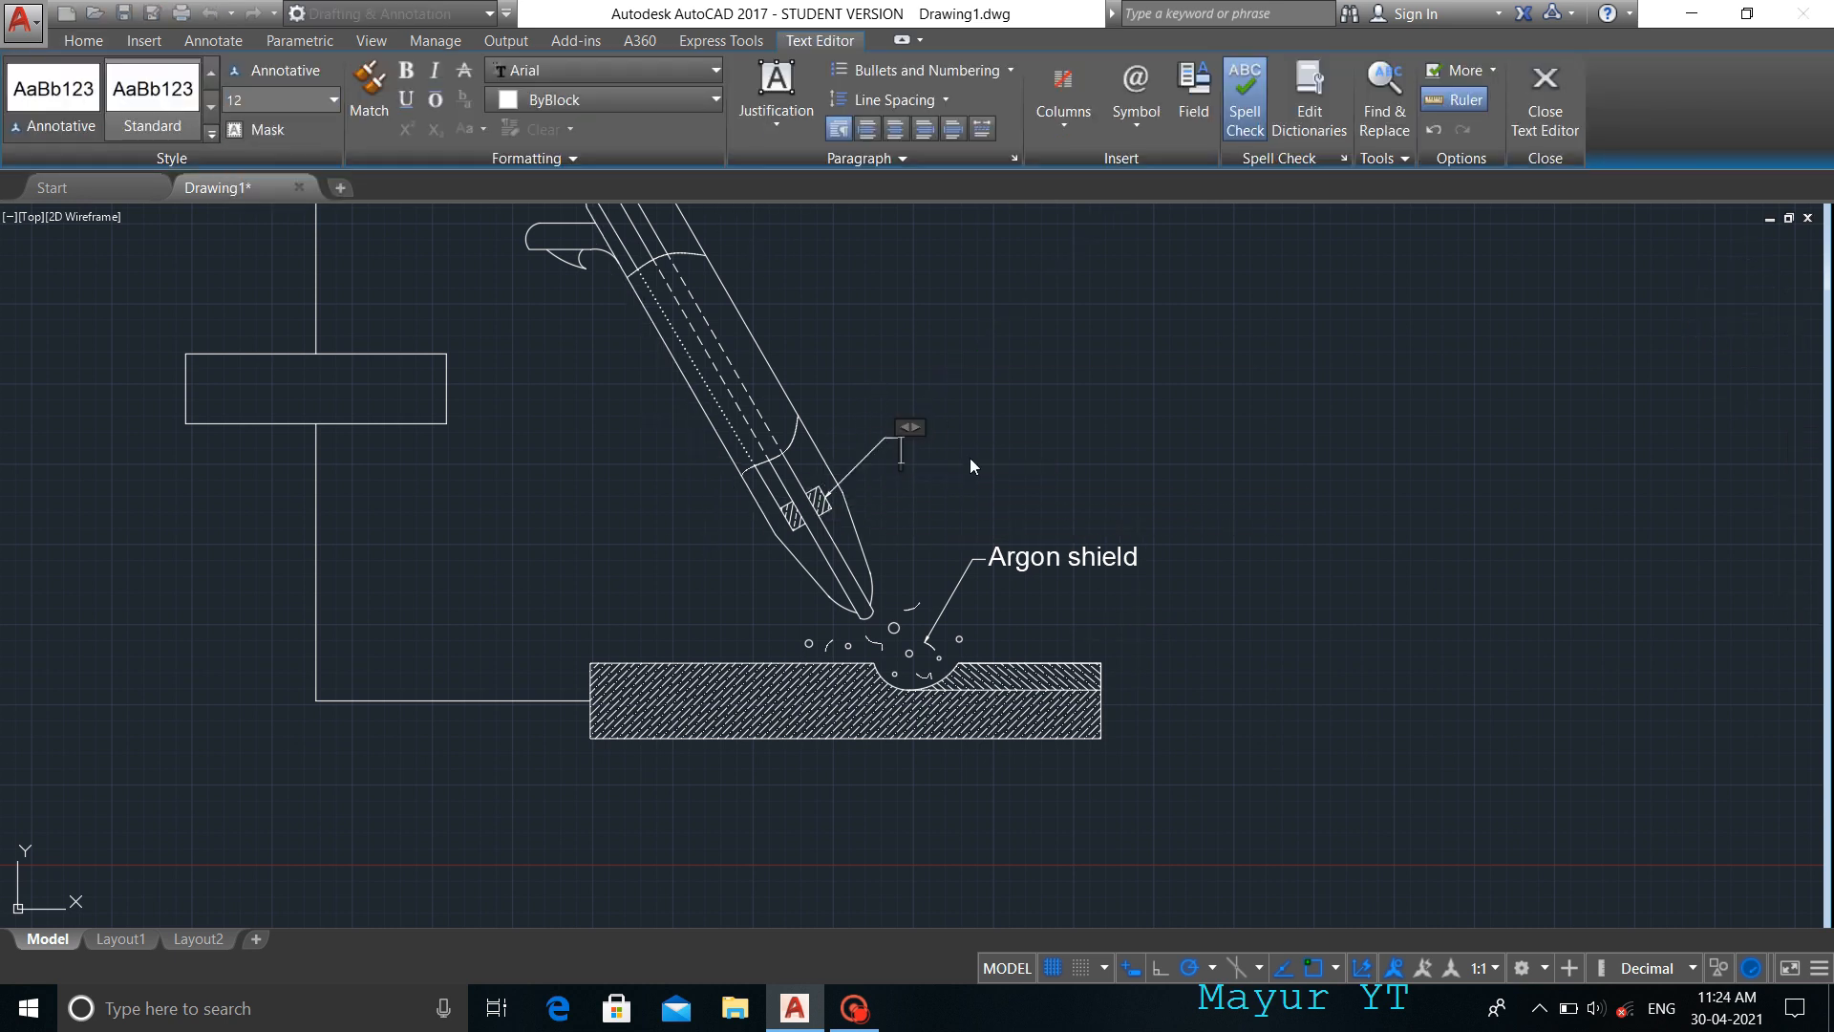
{"action": "type", "text": "E"}
{"action": "key", "text": "Caps_Lock"}
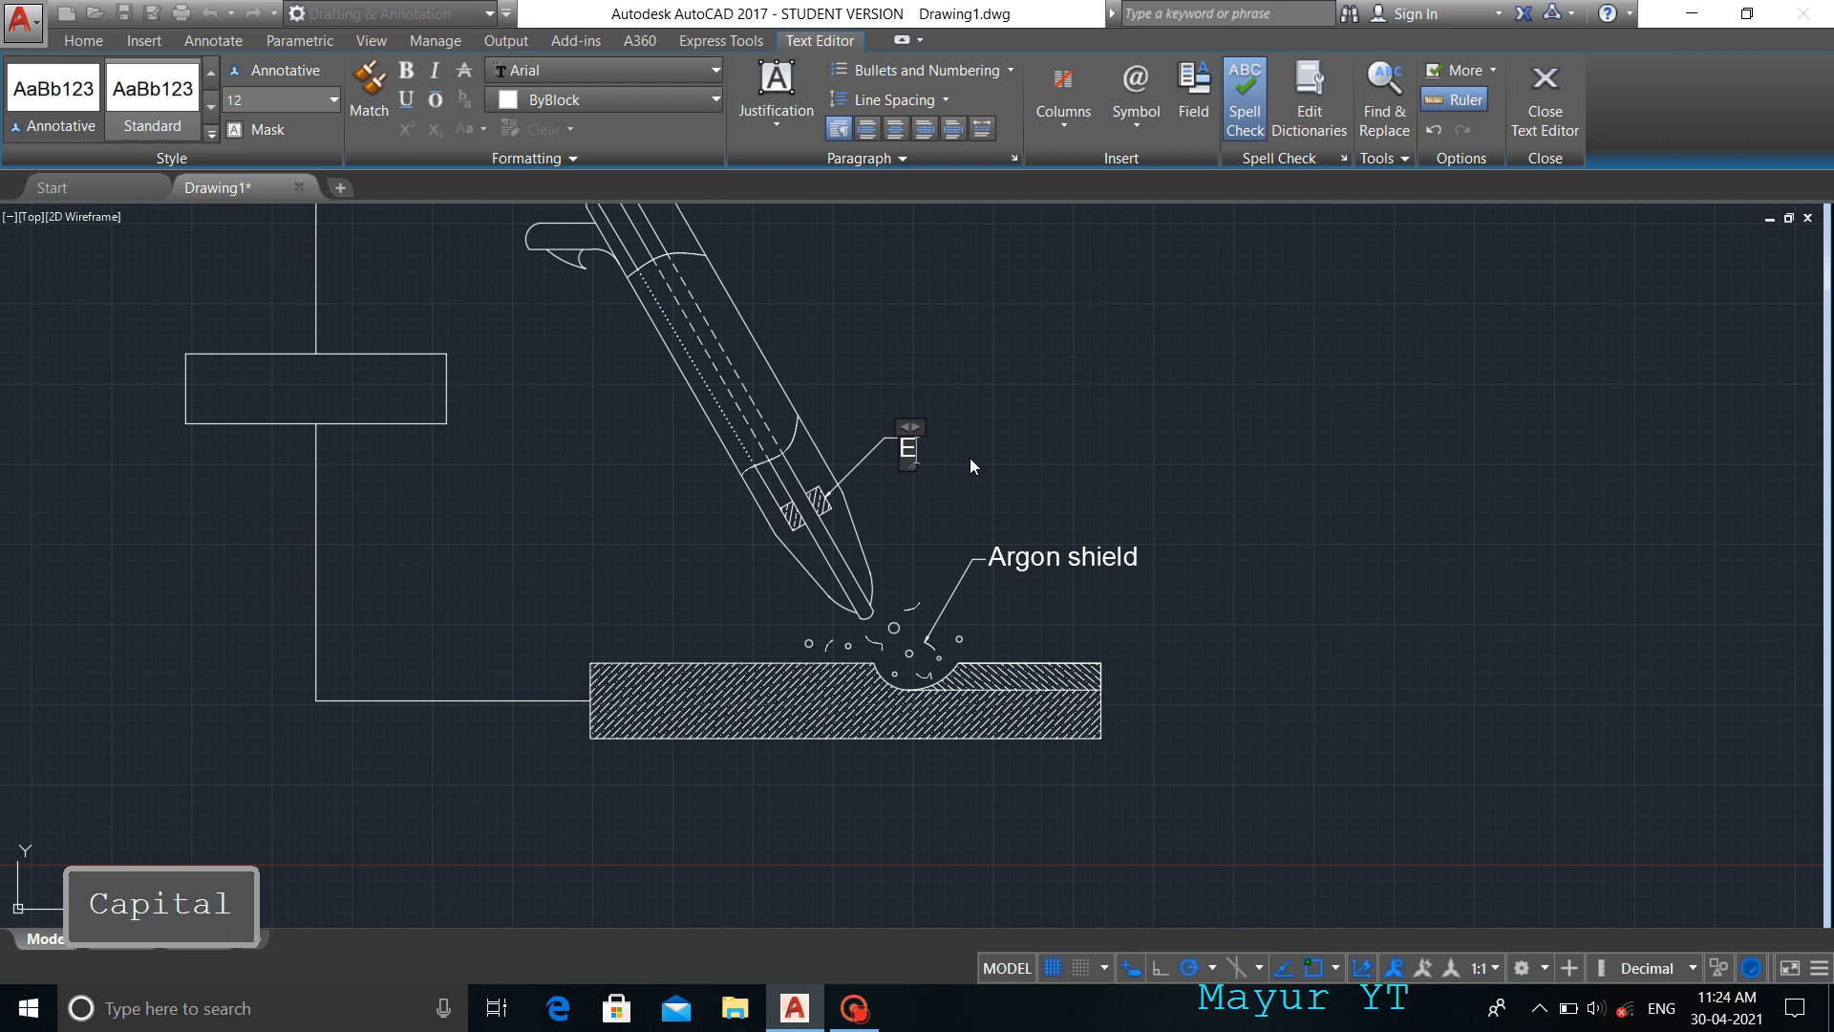
{"action": "type", "text": "lectrode contac"}
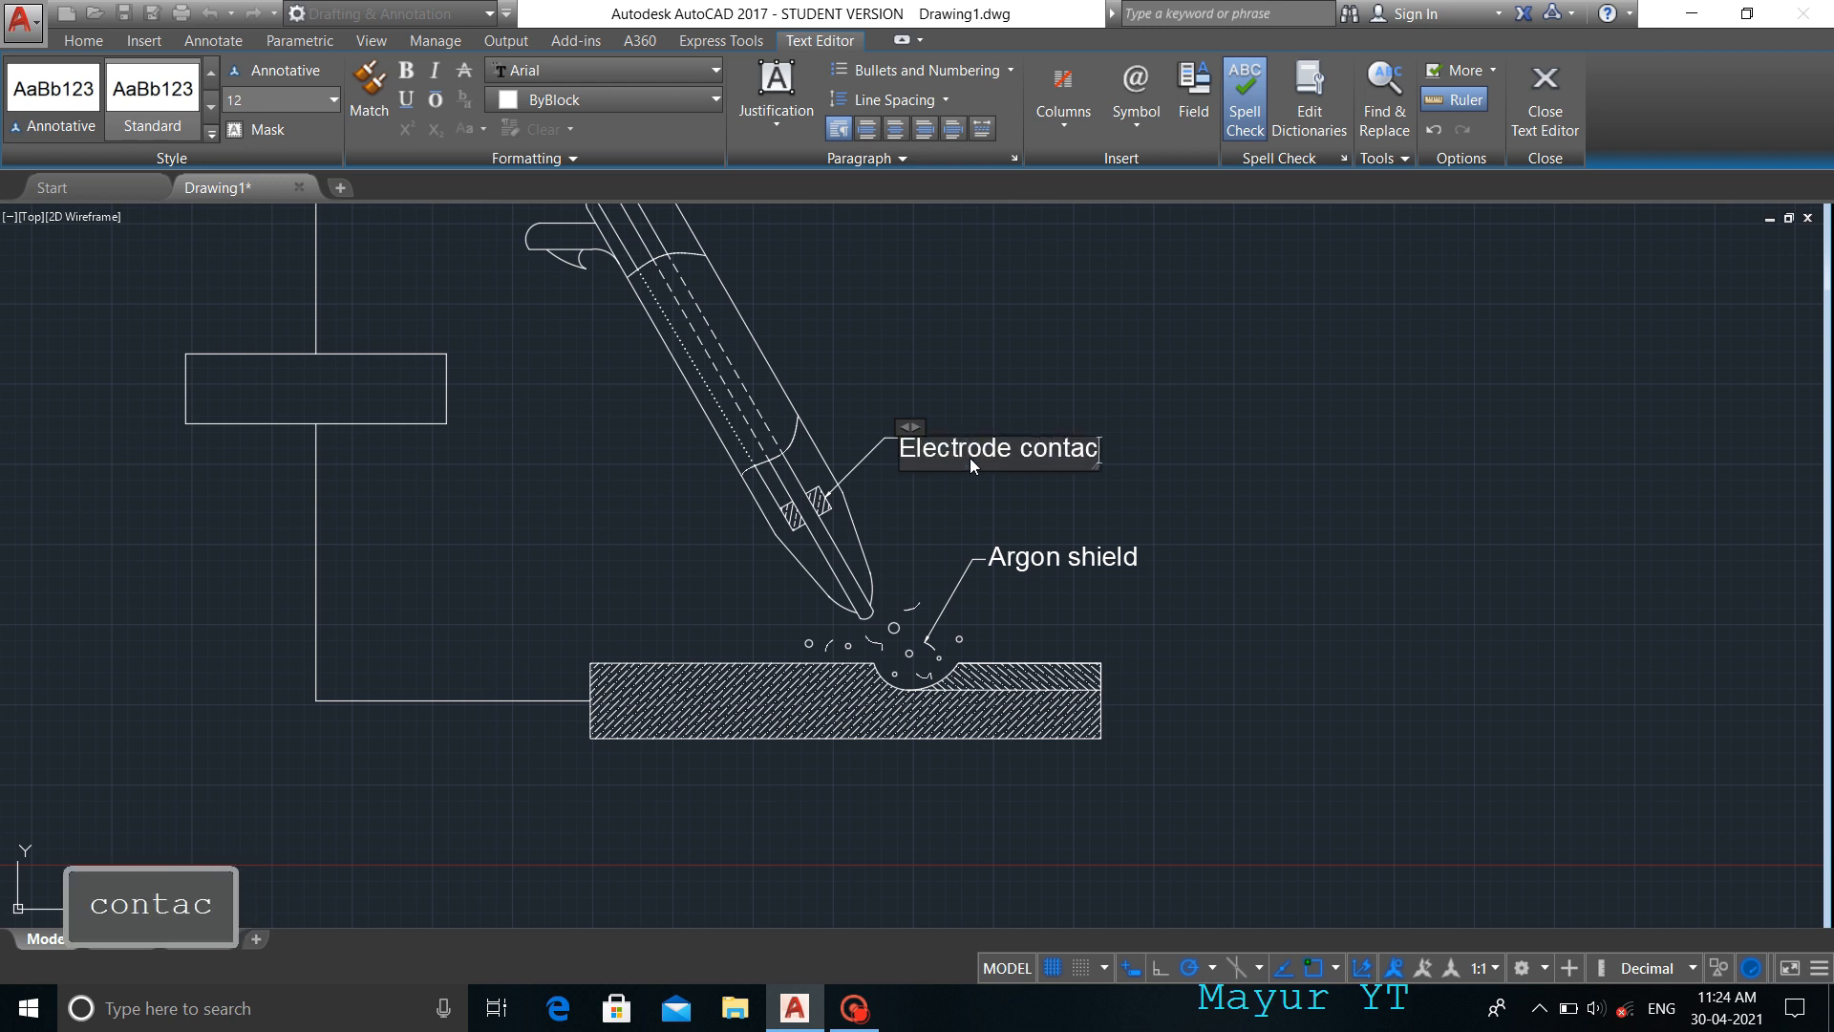
{"action": "type", "text": "ts"}
- Capitalize the second word of the new leader label so it reads "Electrode Contacts"
{"action": "left_click", "coordinate": [1045, 448]}
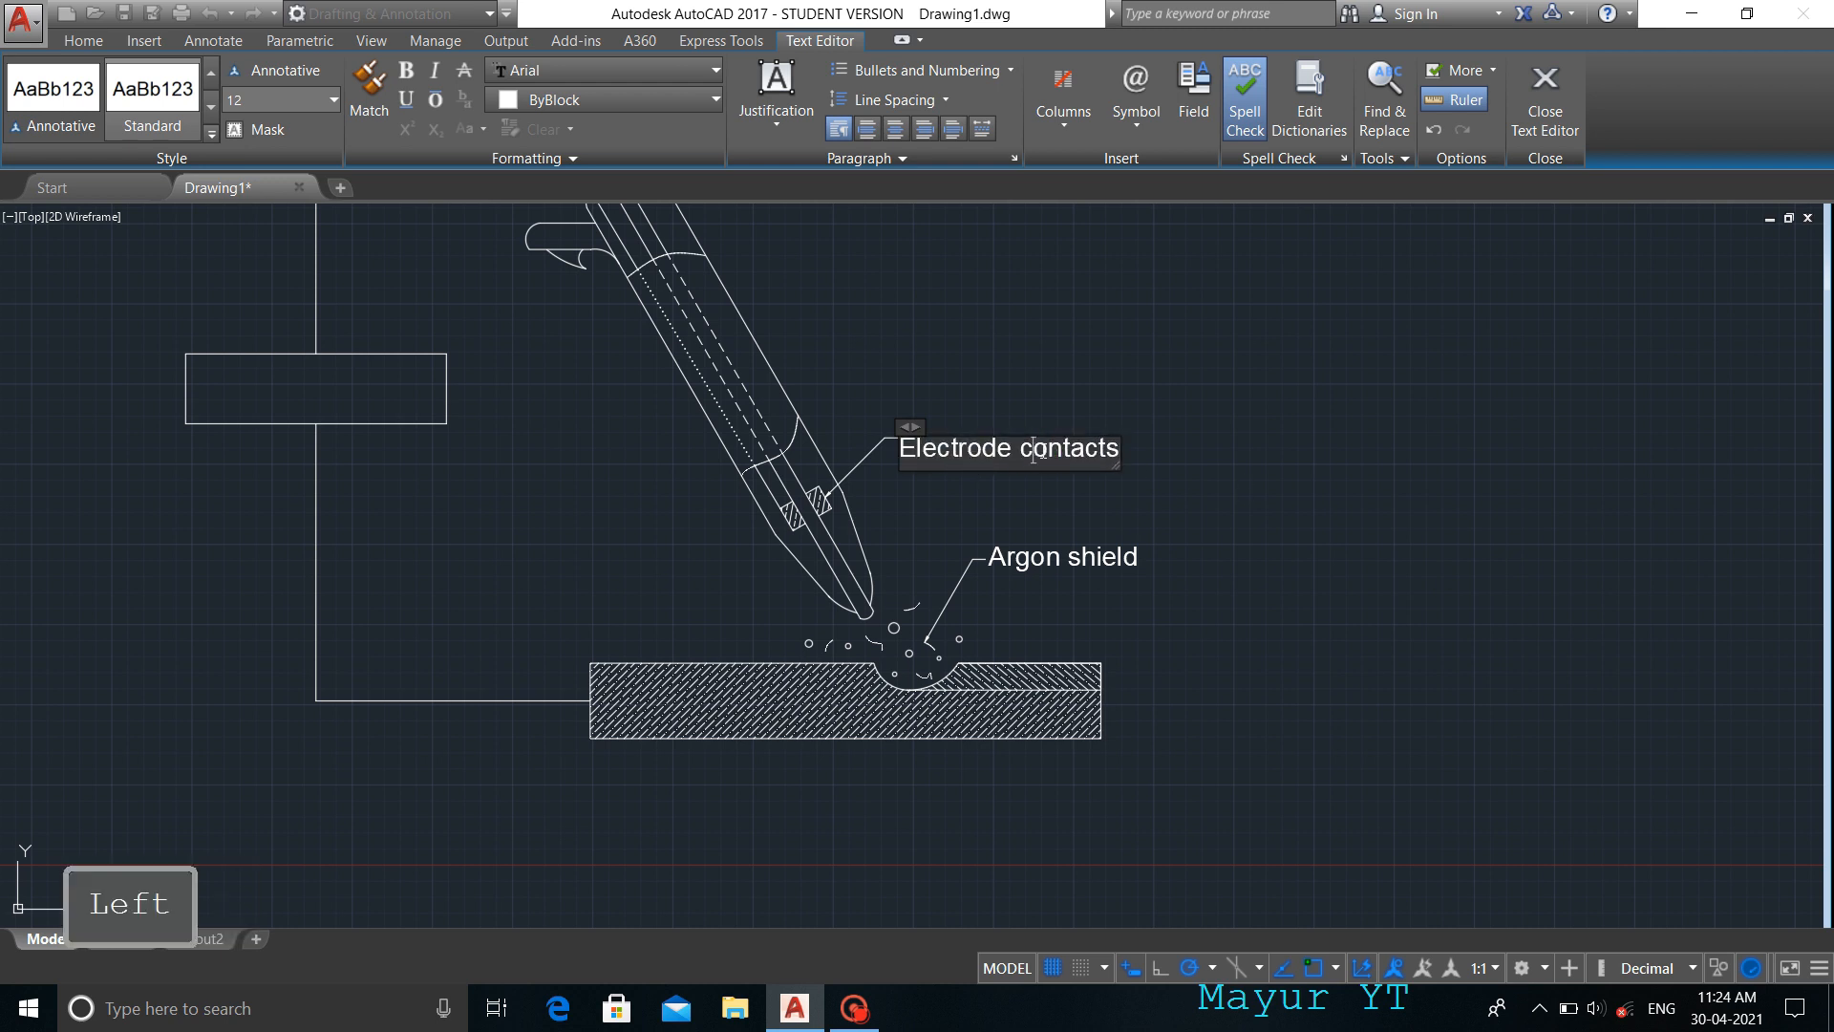
{"action": "key", "text": "BackSpace"}
{"action": "type", "text": "C"}
{"action": "left_click", "coordinate": [1238, 466]}
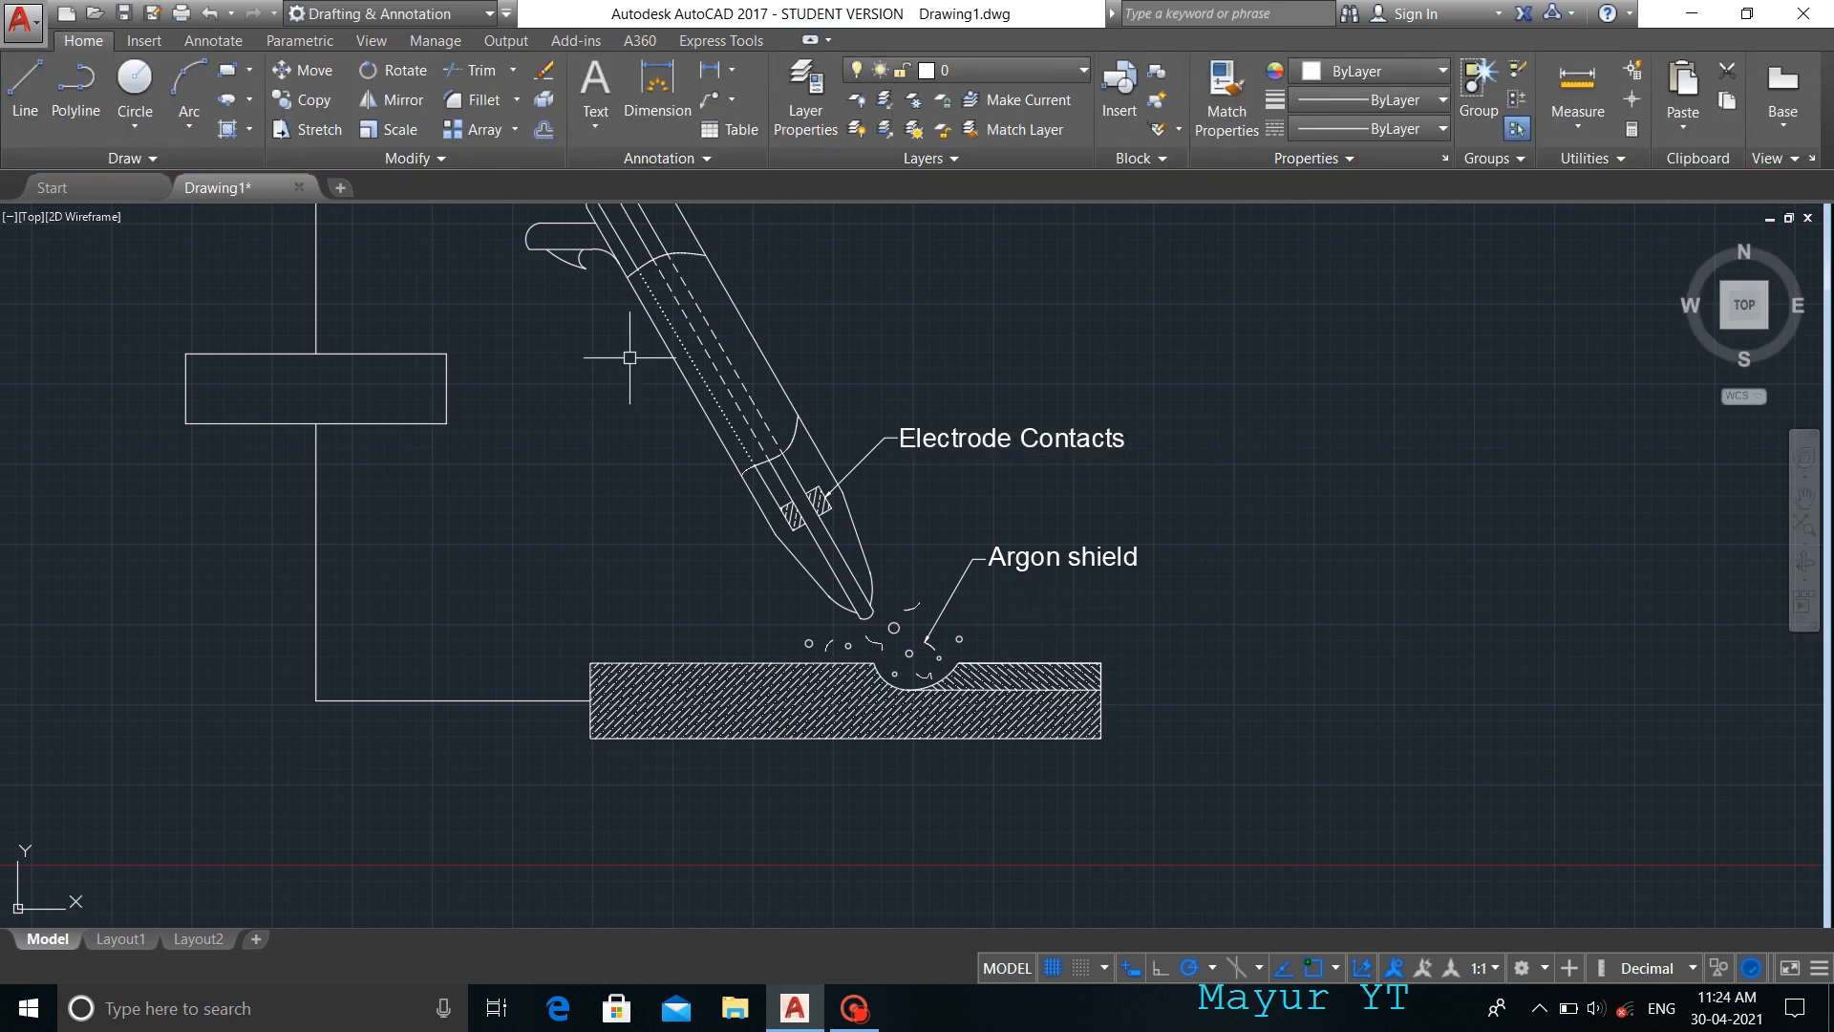
- Place the text "DC Power Supply" on two lines inside the connection box at text height 12, breaking the line after "Power"
{"action": "left_click", "coordinate": [595, 86]}
{"action": "left_click", "coordinate": [210, 373]}
{"action": "left_click", "coordinate": [798, 435]}
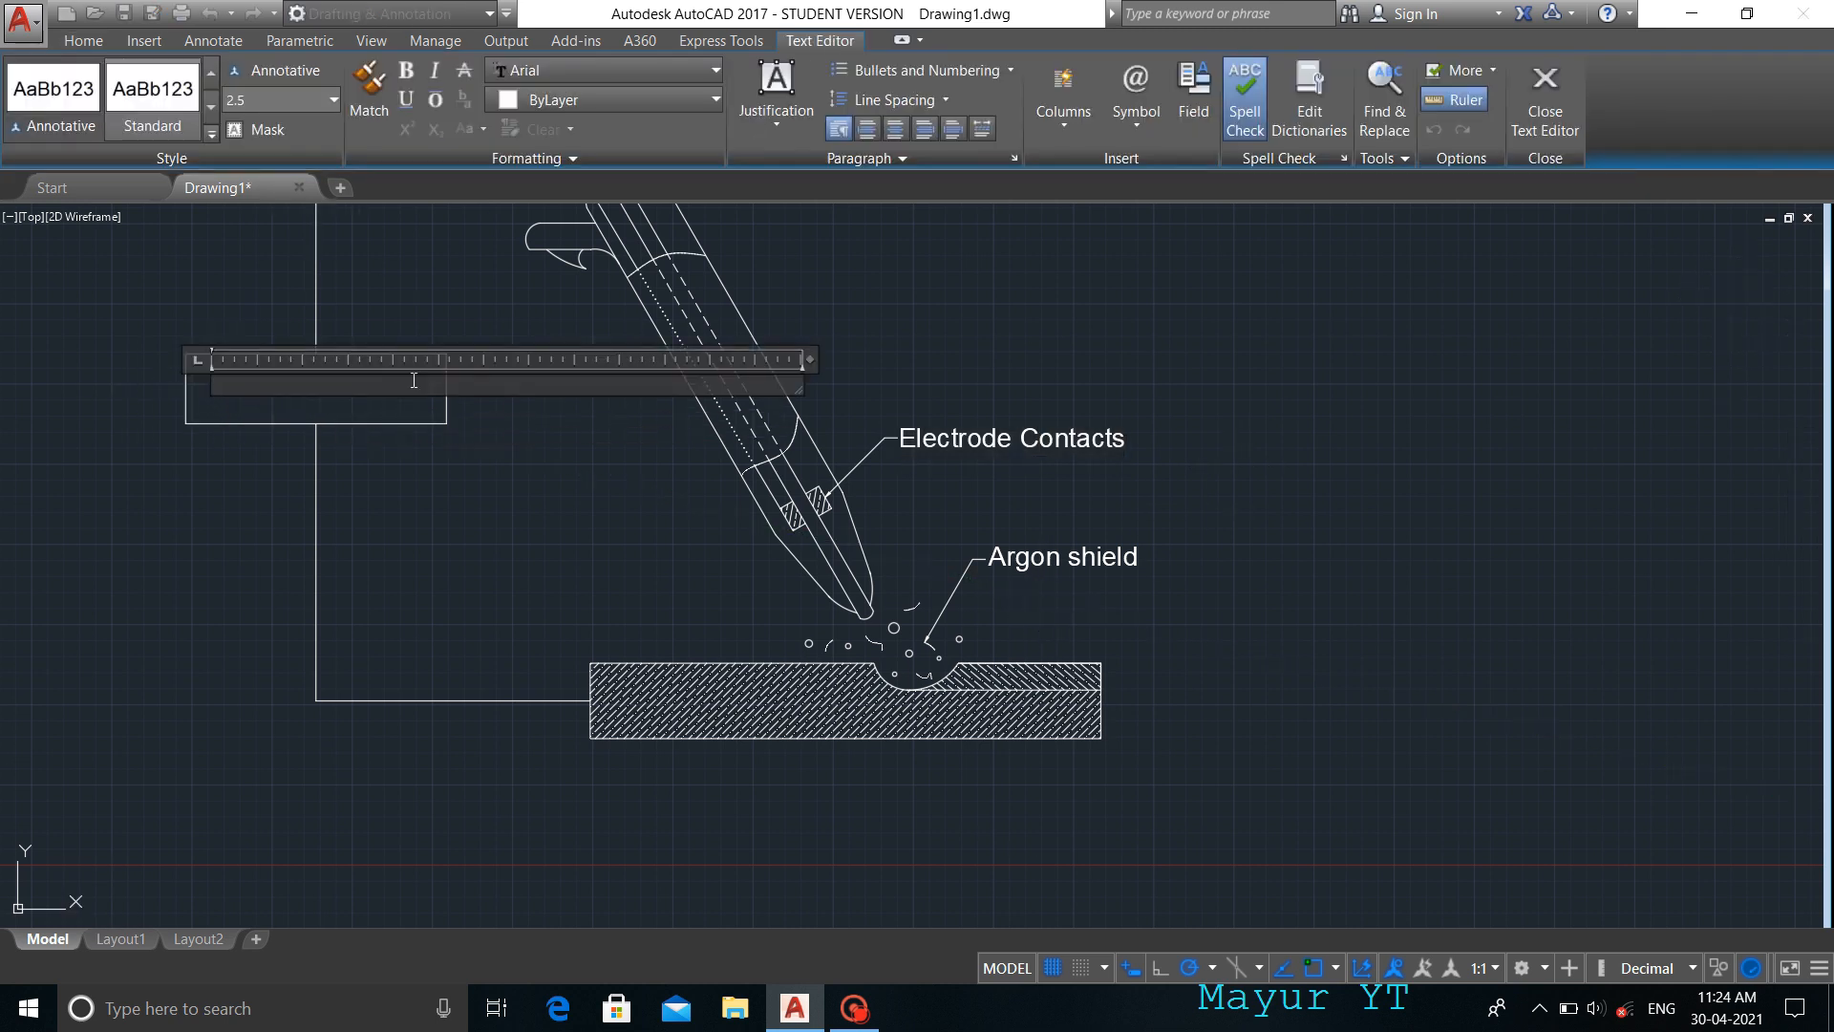
{"action": "left_click", "coordinate": [334, 99]}
{"action": "left_click", "coordinate": [292, 128]}
{"action": "type", "text": "DC Power"}
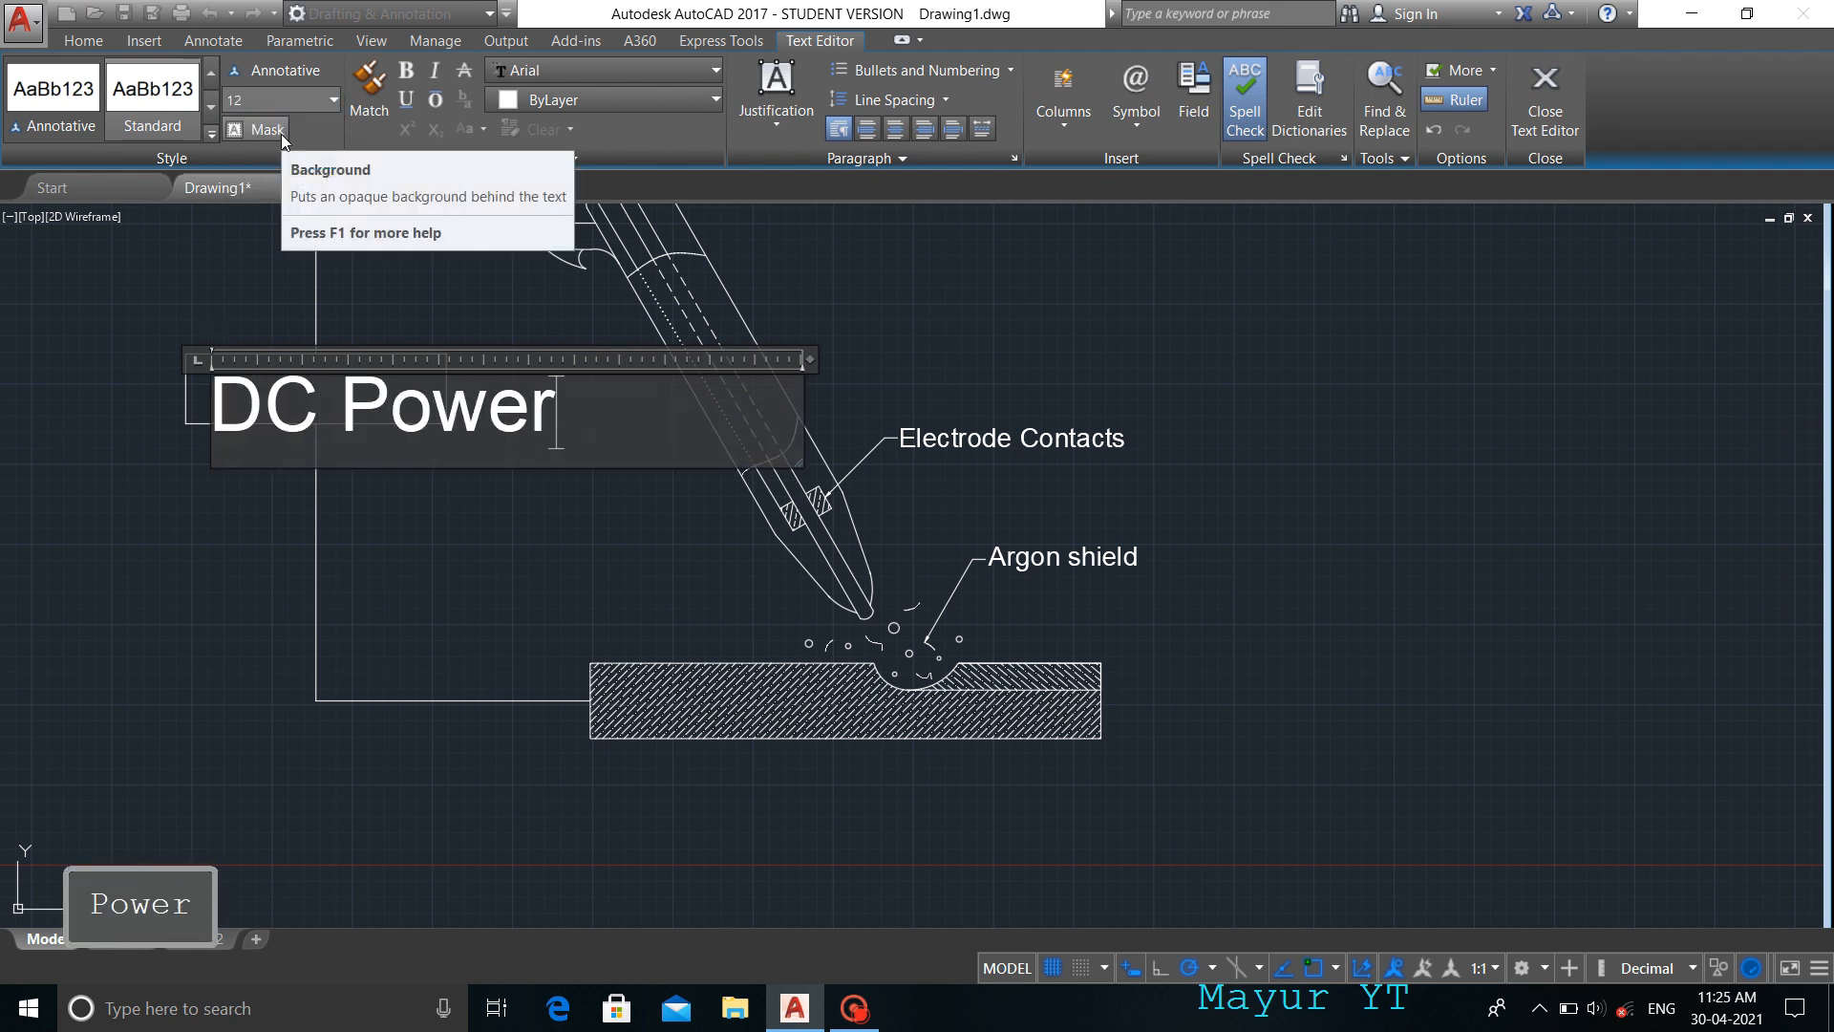
{"action": "type", "text": " Su"}
{"action": "key", "text": "BackSpace"}
{"action": "key", "text": "BackSpace"}
{"action": "key", "text": "BackSpace"}
{"action": "key", "text": "Return"}
{"action": "type", "text": "Suppy"}
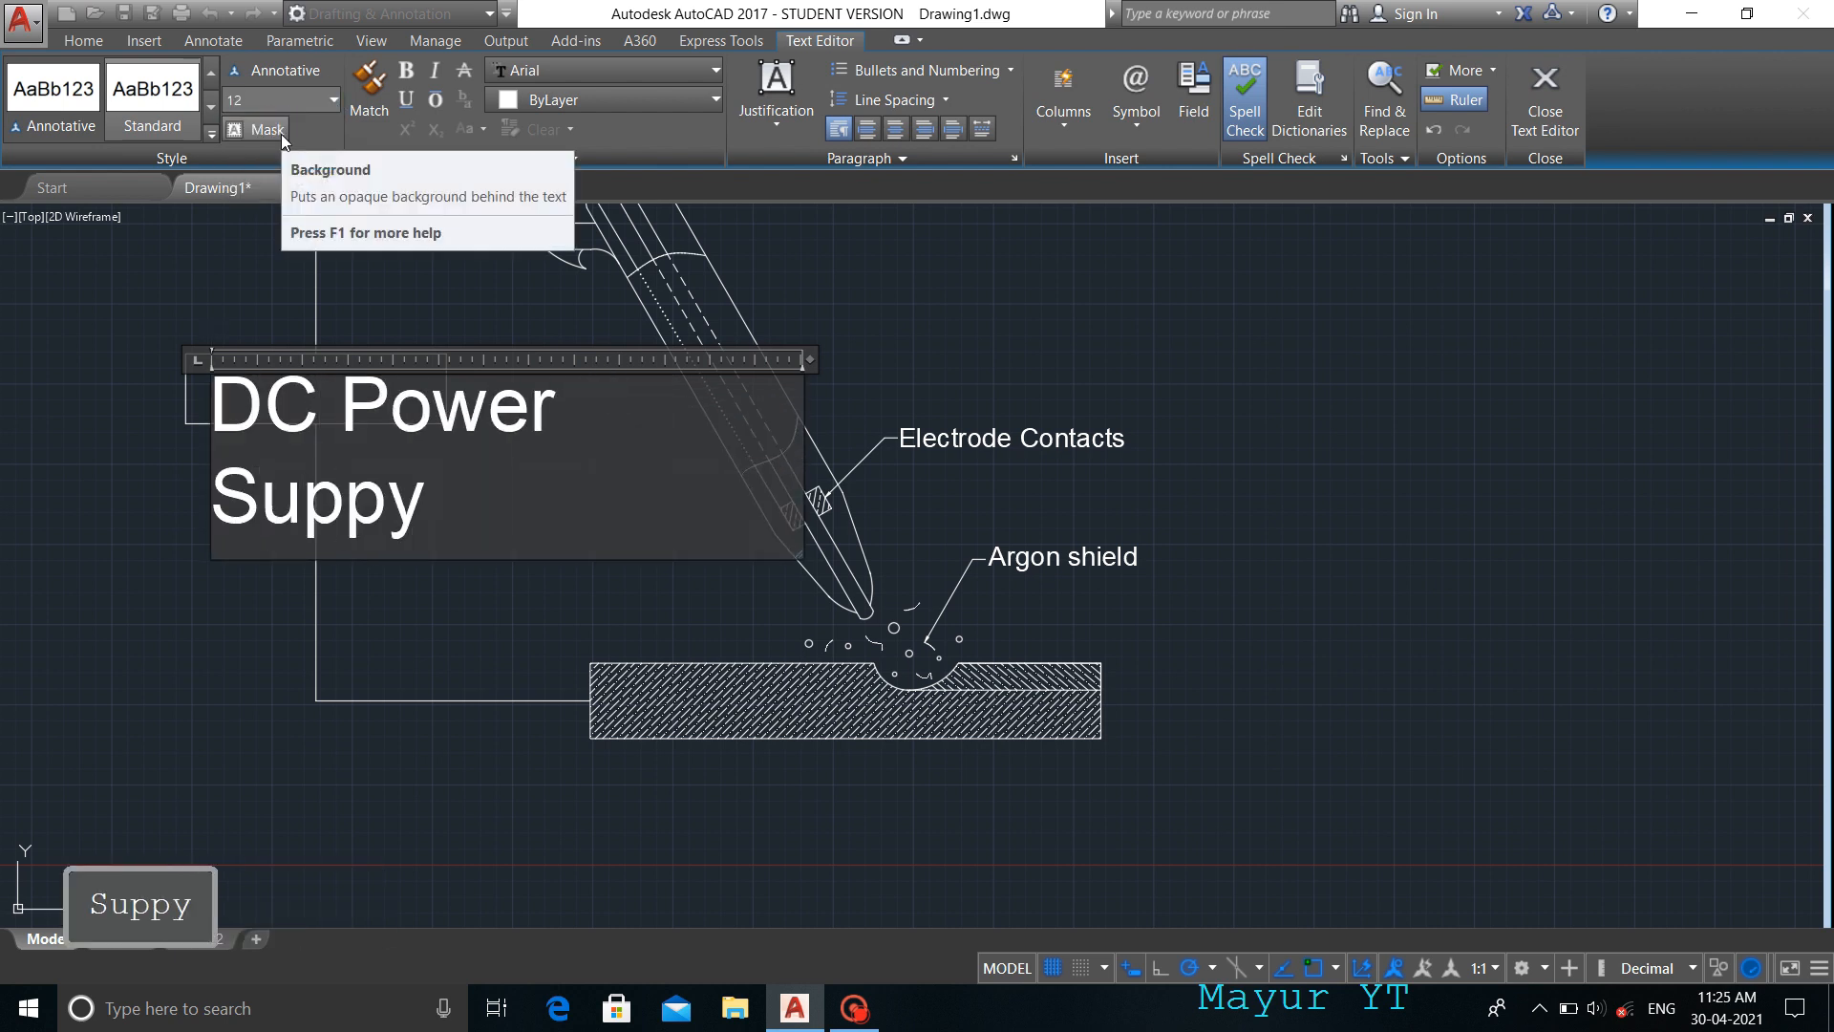
{"action": "key", "text": "BackSpace"}
{"action": "type", "text": "l"}
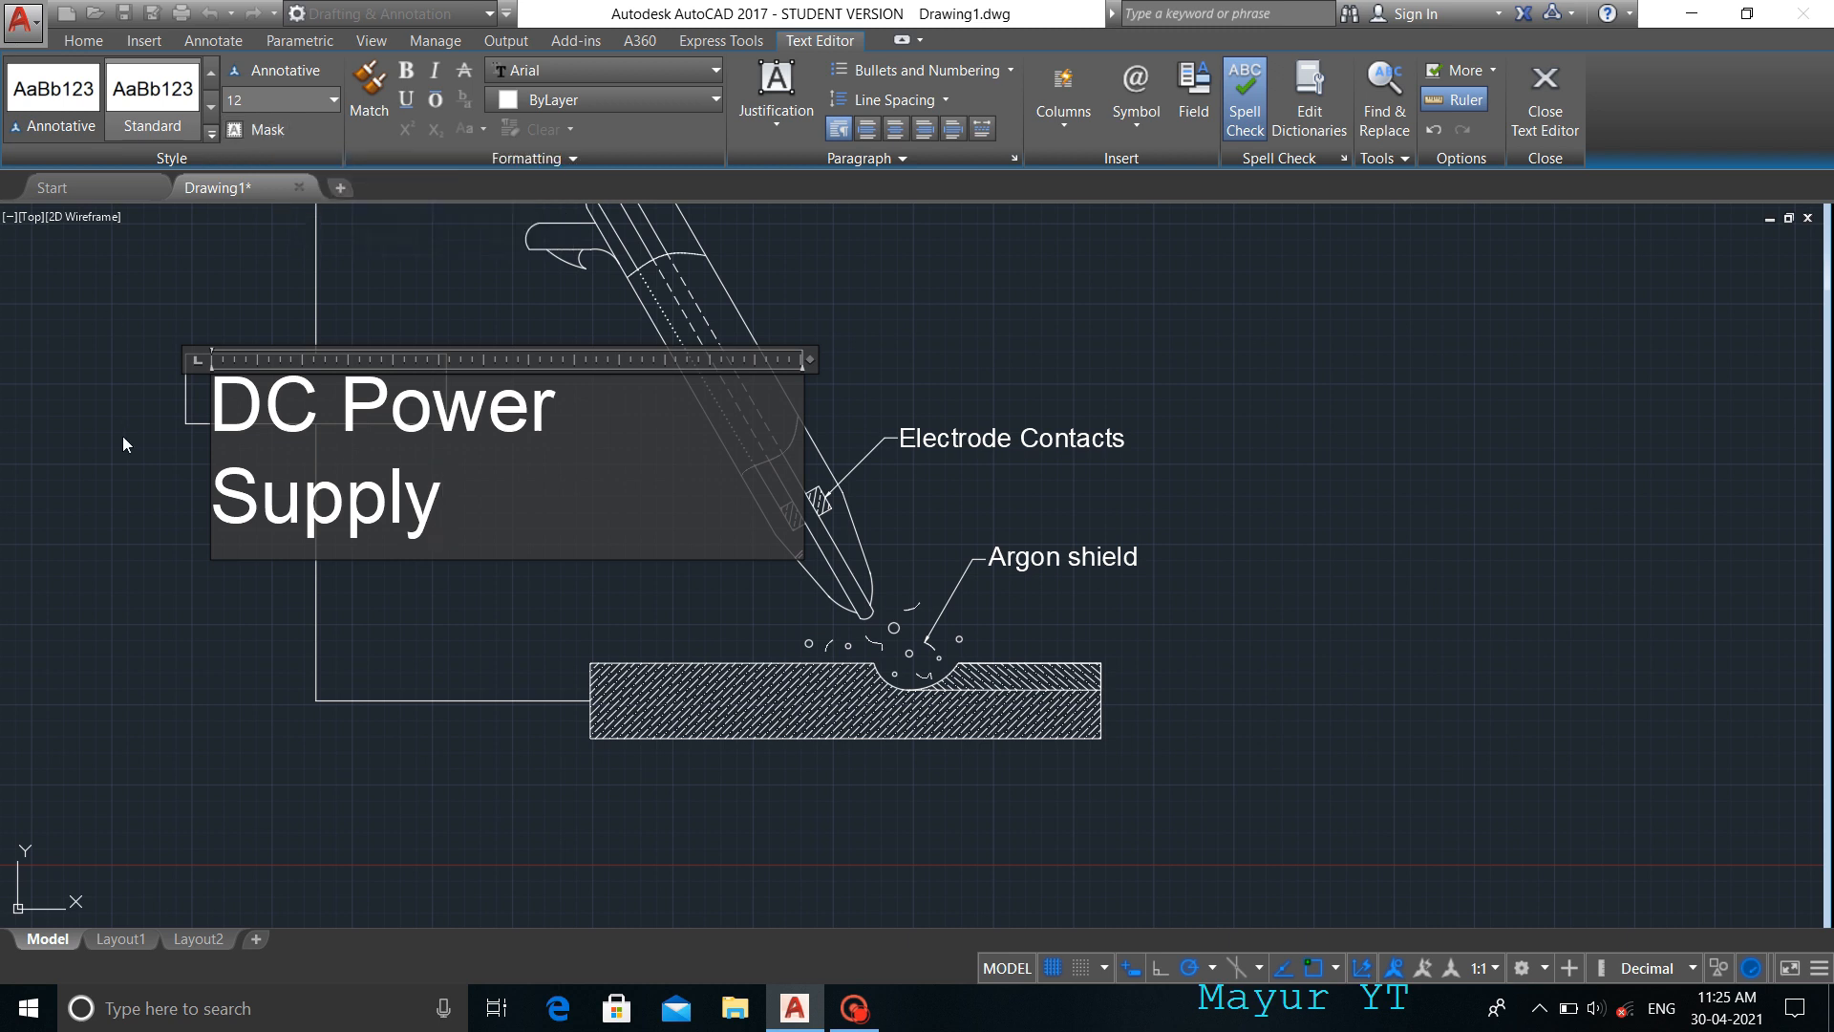
{"action": "left_click", "coordinate": [127, 467]}
{"action": "scroll", "coordinate": [244, 425], "scroll_direction": "up", "scroll_amount": 3}
{"action": "scroll", "coordinate": [242, 432], "scroll_direction": "down", "scroll_amount": 5}
{"action": "key", "text": "Escape"}
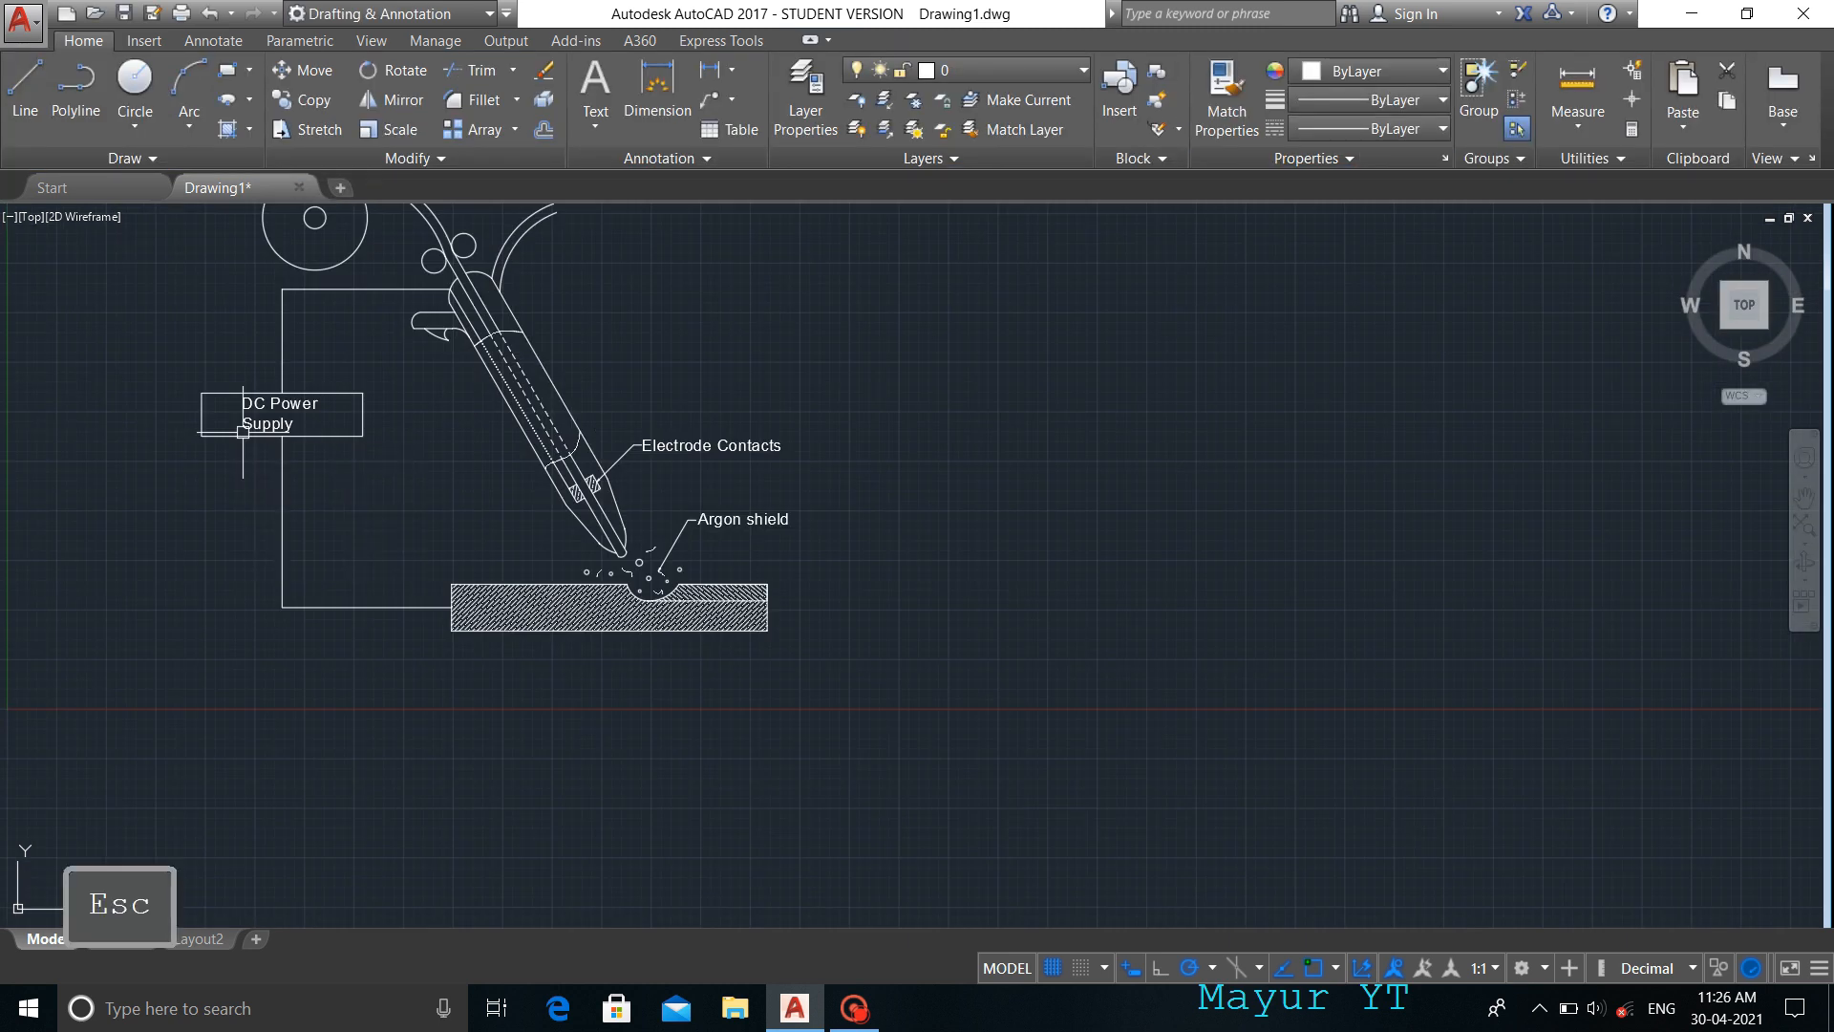
- Add a leader from the upper left of the reel's outer circle, labelled "Electrode Wire" at text height 12
{"action": "scroll", "coordinate": [382, 592], "scroll_direction": "down", "scroll_amount": 3}
{"action": "scroll", "coordinate": [317, 477], "scroll_direction": "up", "scroll_amount": 3}
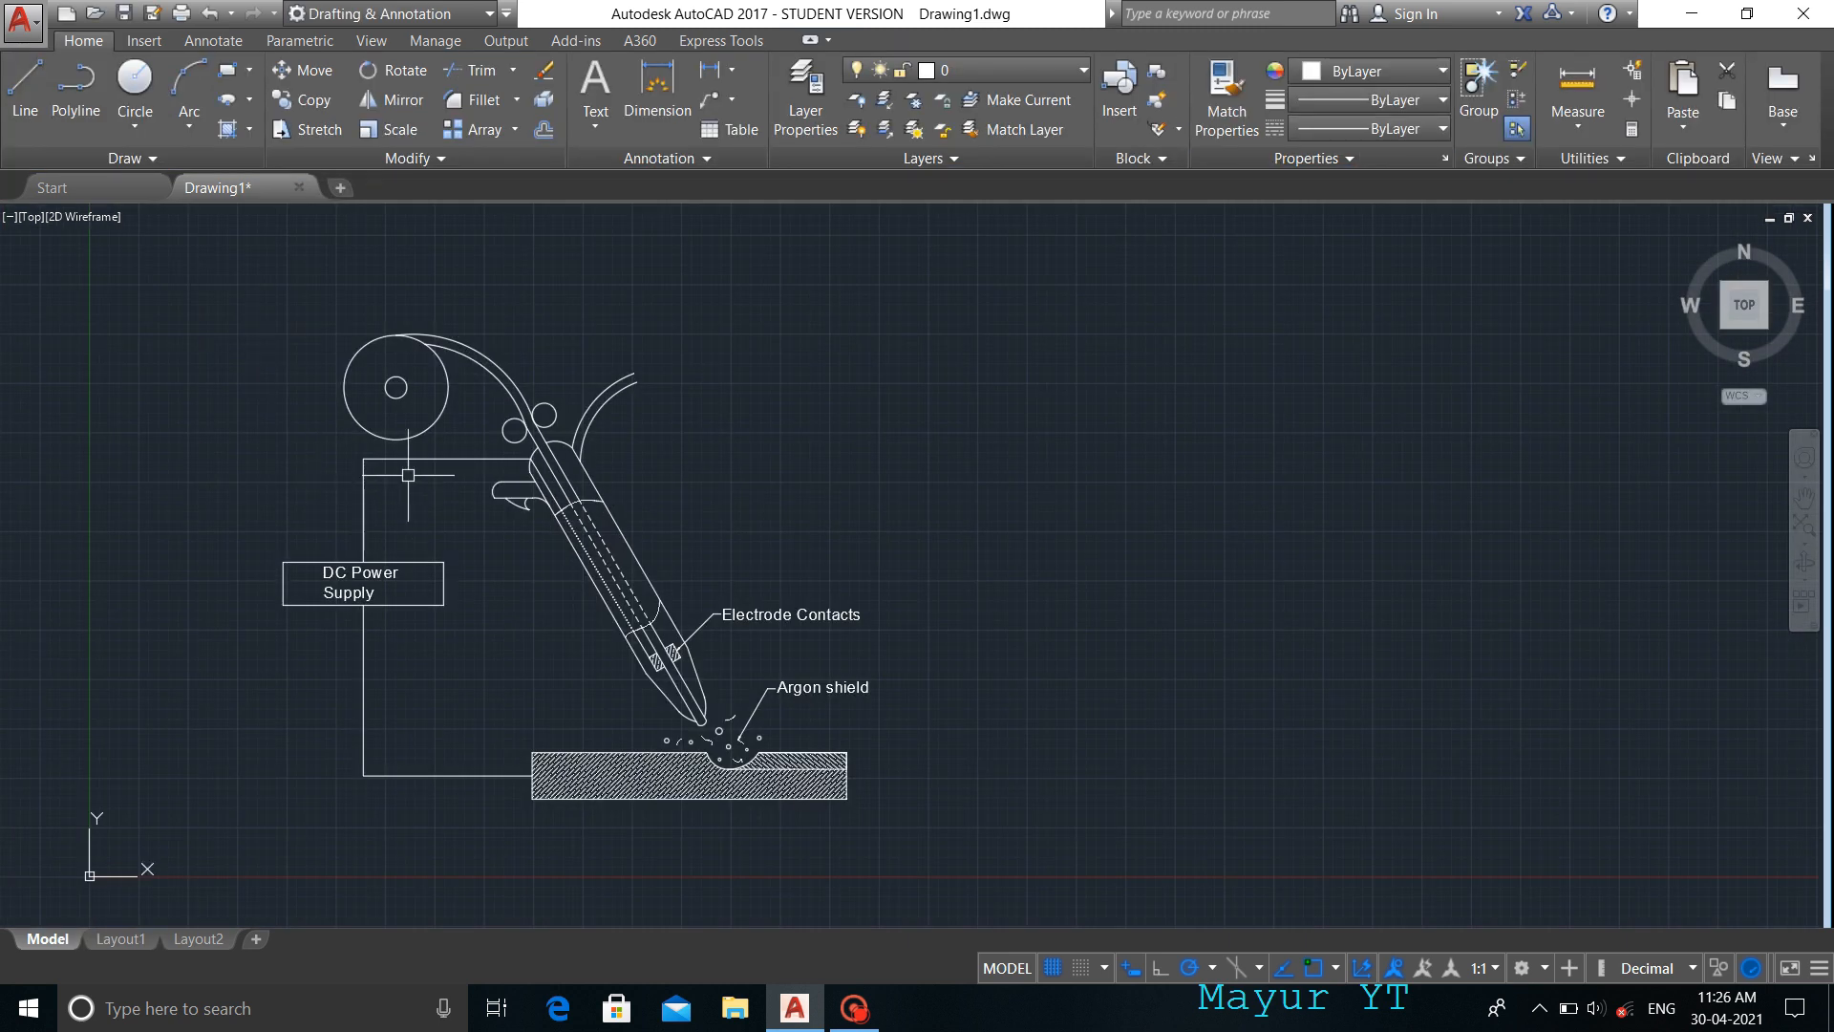
{"action": "left_click", "coordinate": [709, 100]}
{"action": "left_click", "coordinate": [369, 342]}
{"action": "left_click", "coordinate": [317, 330]}
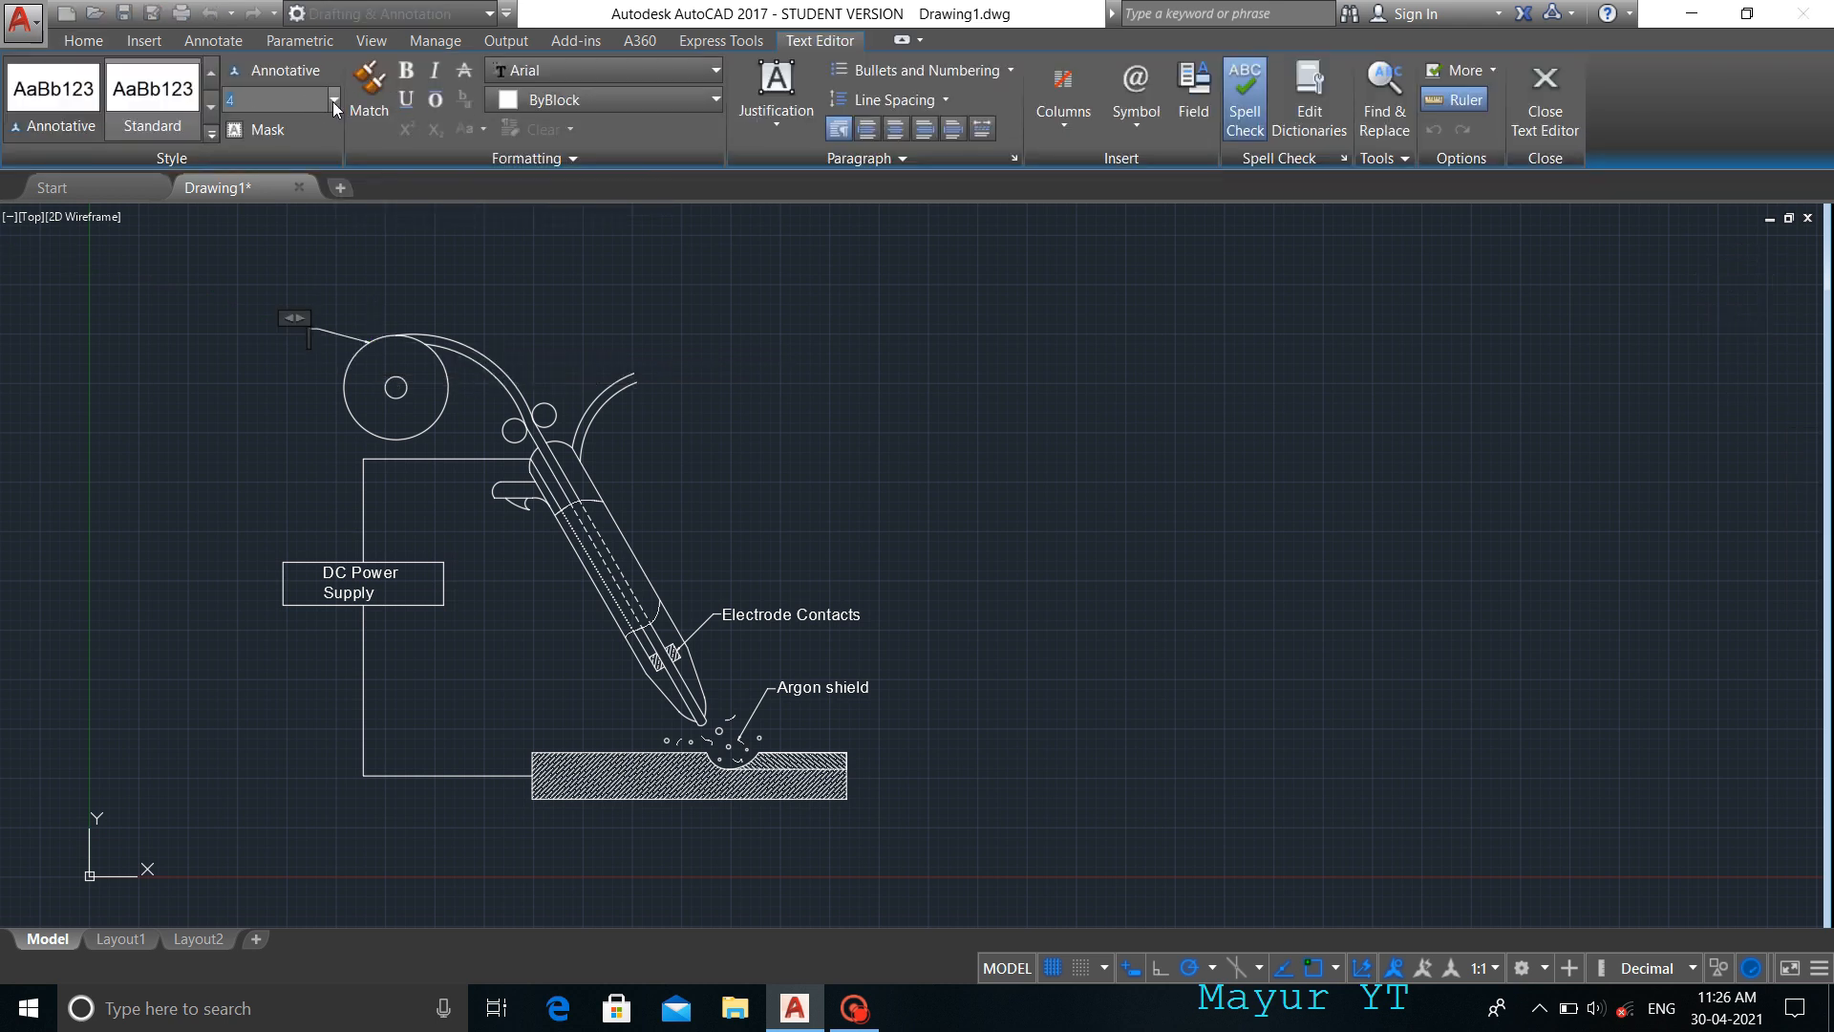
{"action": "left_click", "coordinate": [334, 101]}
{"action": "left_click", "coordinate": [285, 131]}
{"action": "type", "text": "Electrode Wire"}
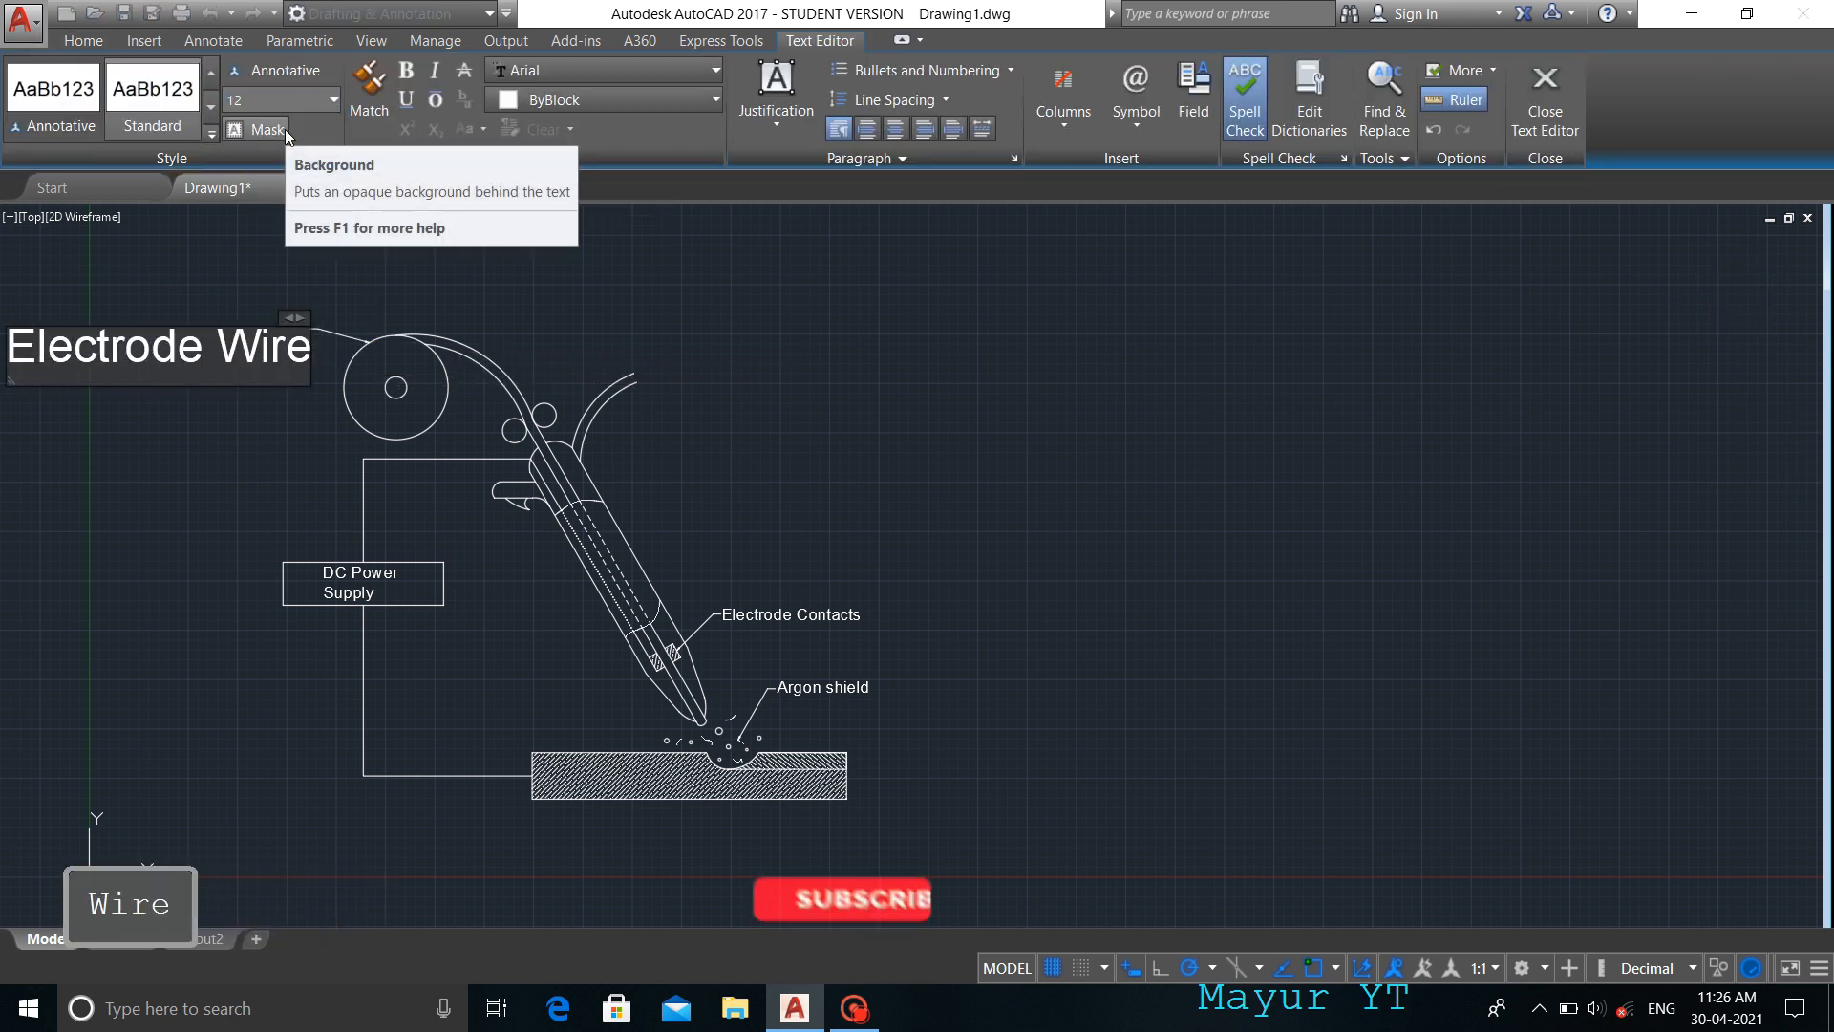
{"action": "left_click", "coordinate": [267, 409]}
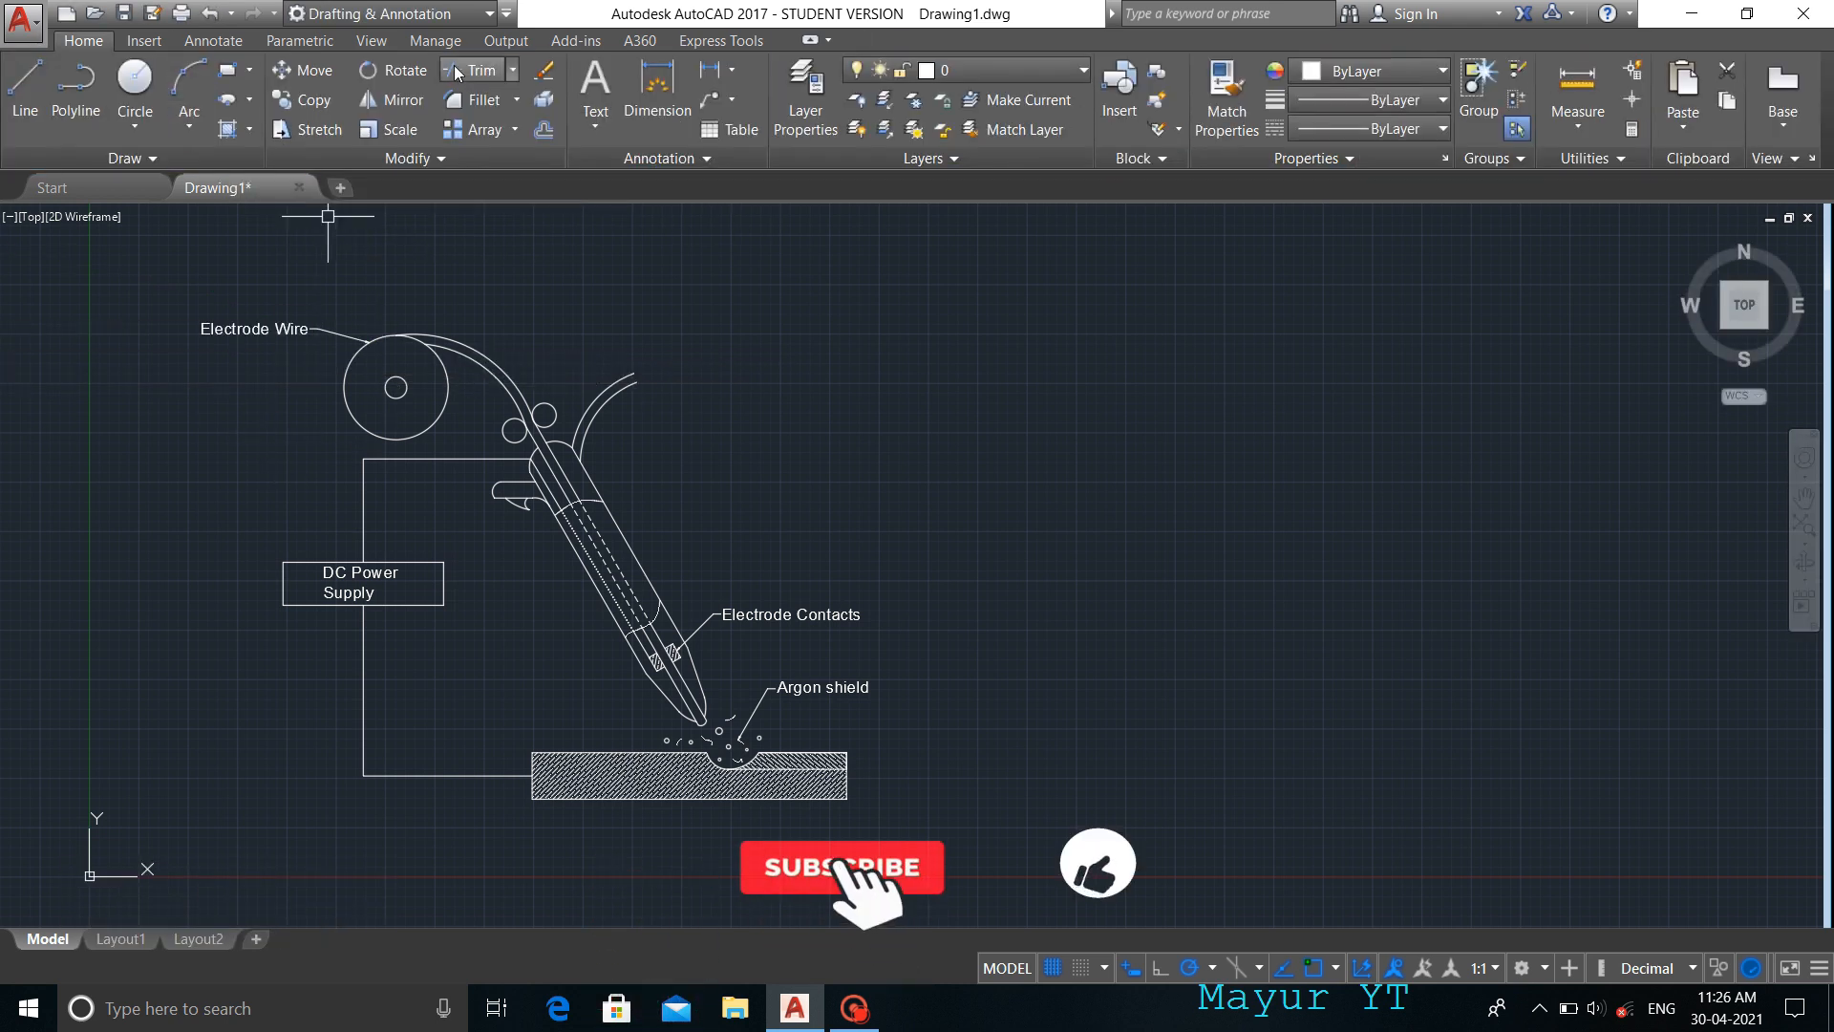
- Add a leader from the left end of the trigger, labelled "Trigger switch" at text height 12
{"action": "left_click", "coordinate": [709, 100]}
{"action": "left_click", "coordinate": [507, 492]}
{"action": "left_click", "coordinate": [451, 482]}
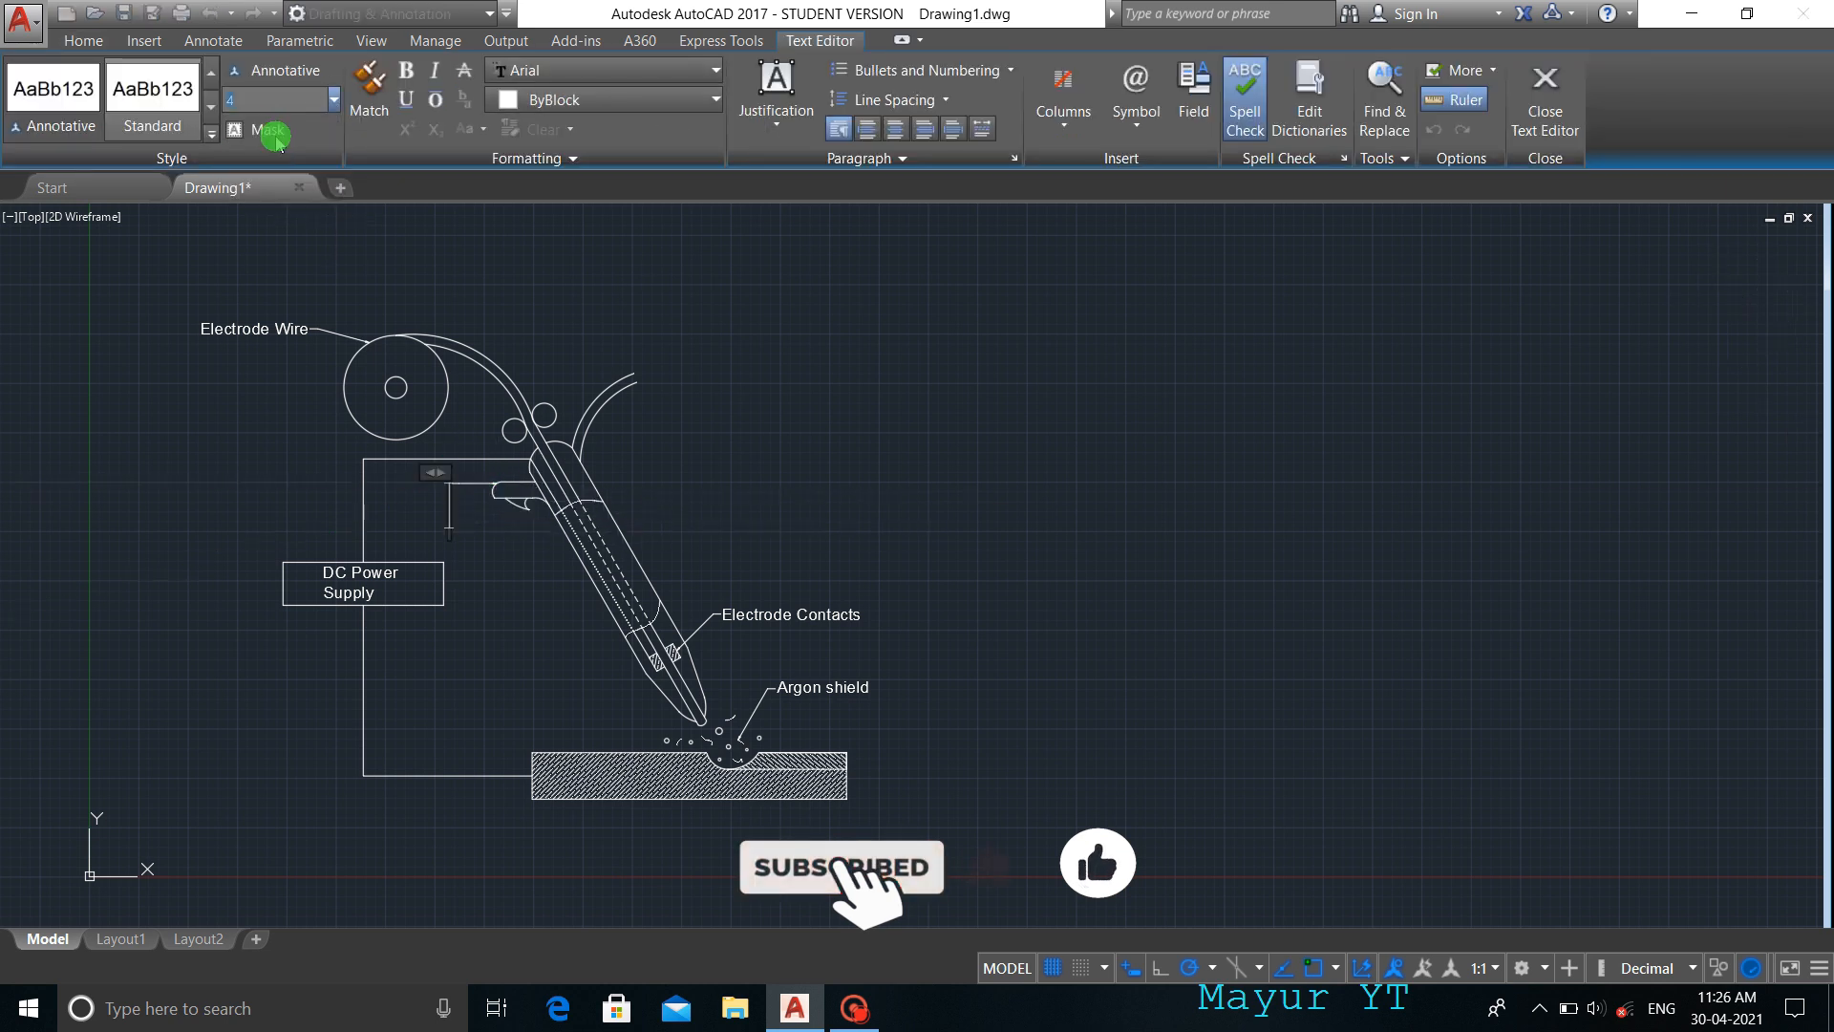
{"action": "type", "text": "Trigger "}
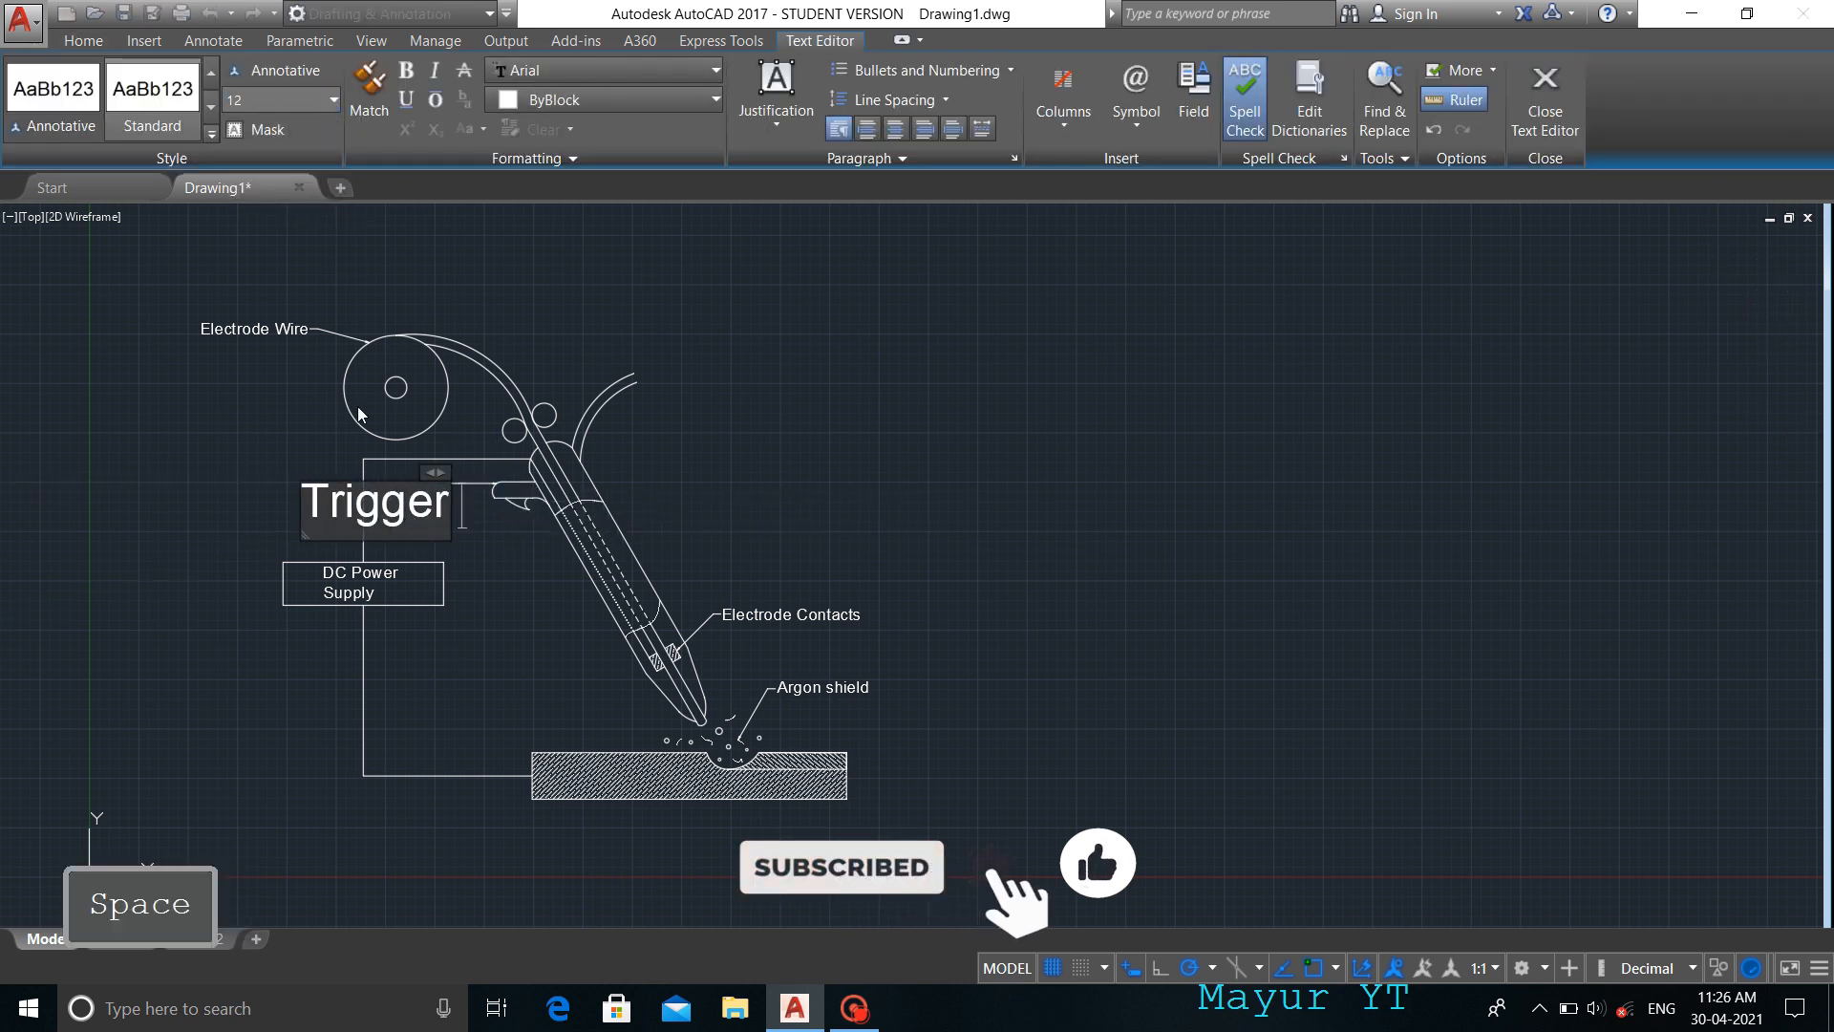
{"action": "type", "text": "switch"}
- Split the trigger's leader label onto two lines, with "switch" below "Trigger"
{"action": "left_click", "coordinate": [428, 483]}
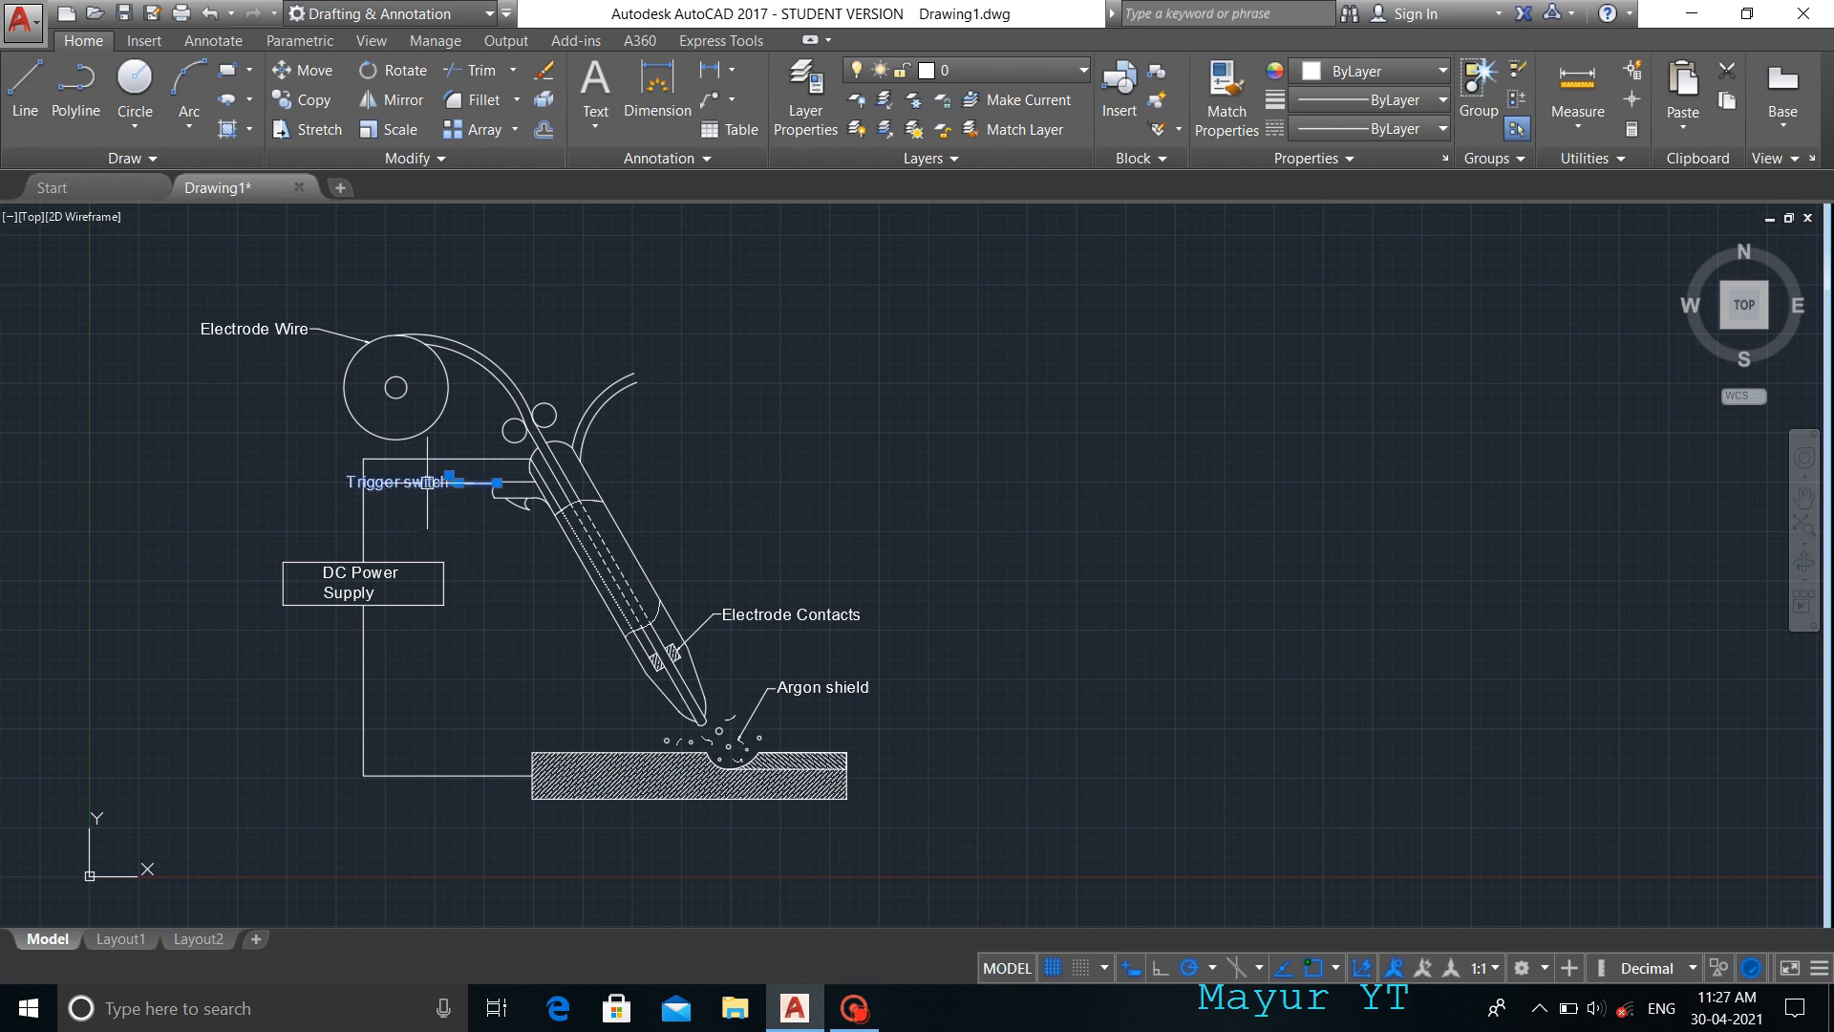
{"action": "scroll", "coordinate": [411, 490], "scroll_direction": "up", "scroll_amount": 6}
{"action": "double_click", "coordinate": [357, 462]}
{"action": "left_click", "coordinate": [385, 461]}
{"action": "key", "text": "Return"}
{"action": "left_click", "coordinate": [629, 595]}
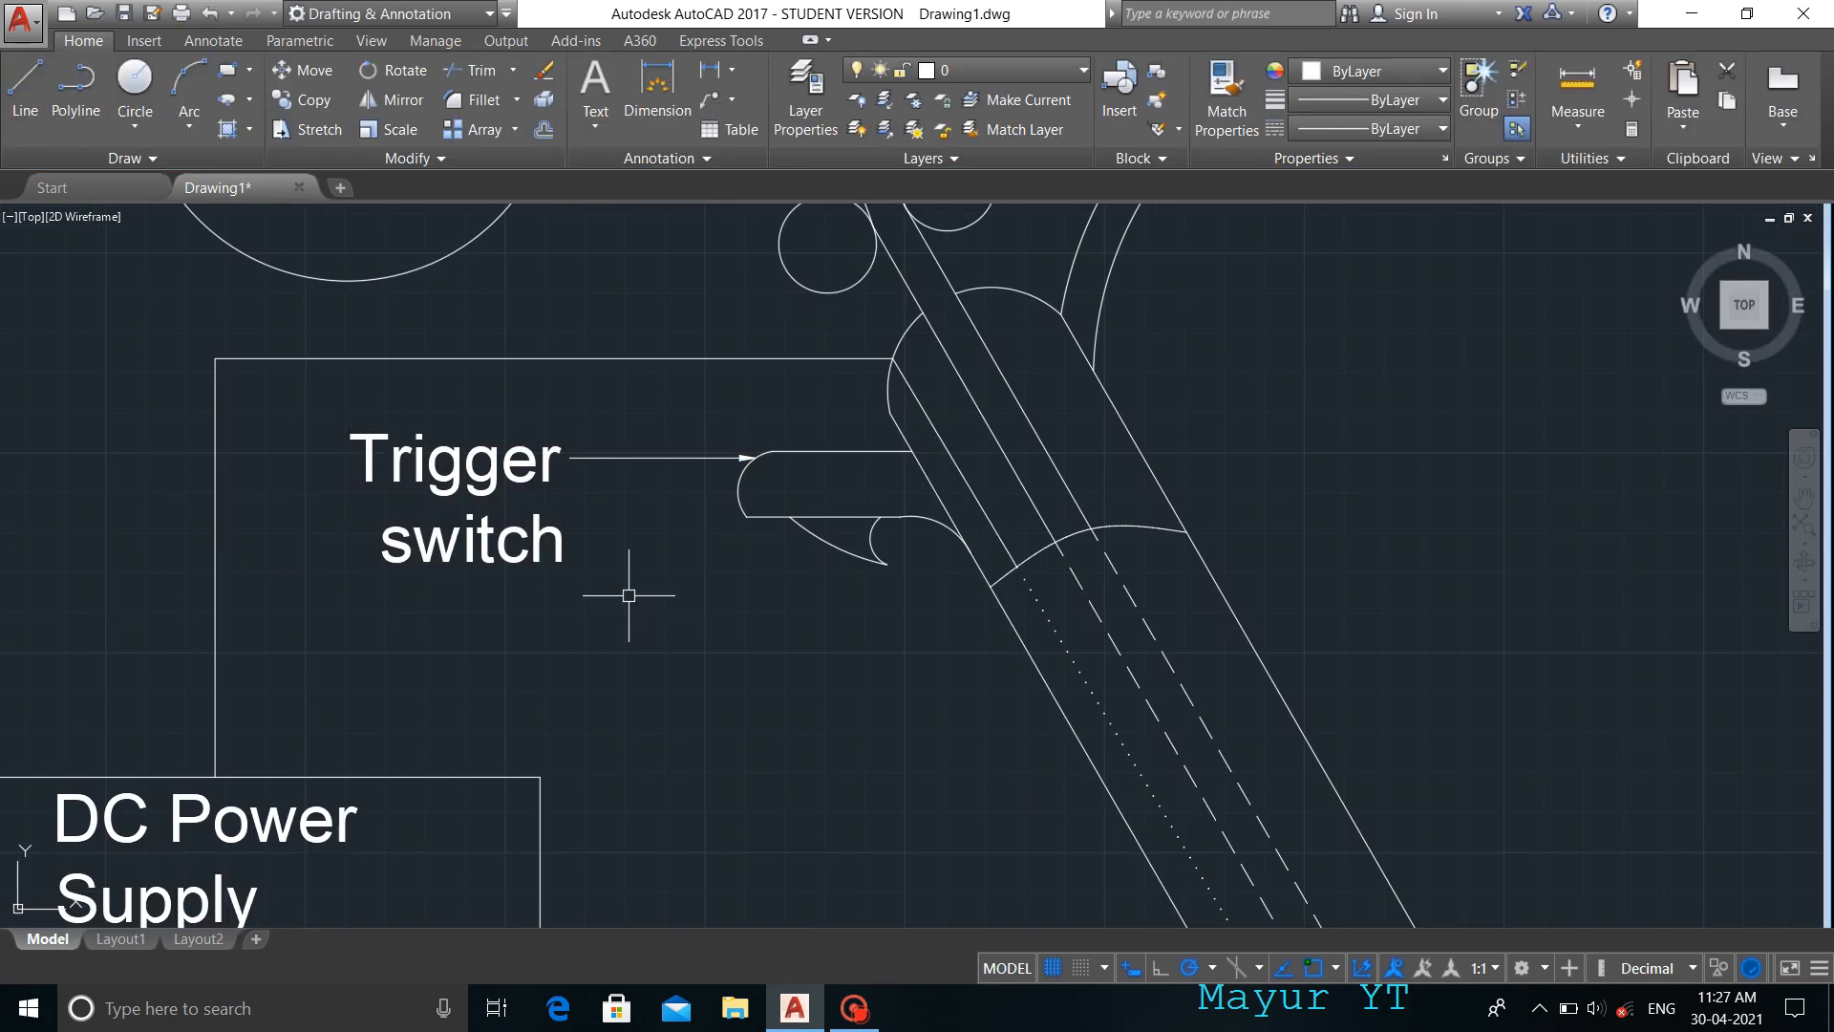
{"action": "scroll", "coordinate": [629, 595], "scroll_direction": "down", "scroll_amount": 6}
{"action": "scroll", "coordinate": [716, 502], "scroll_direction": "up", "scroll_amount": 6}
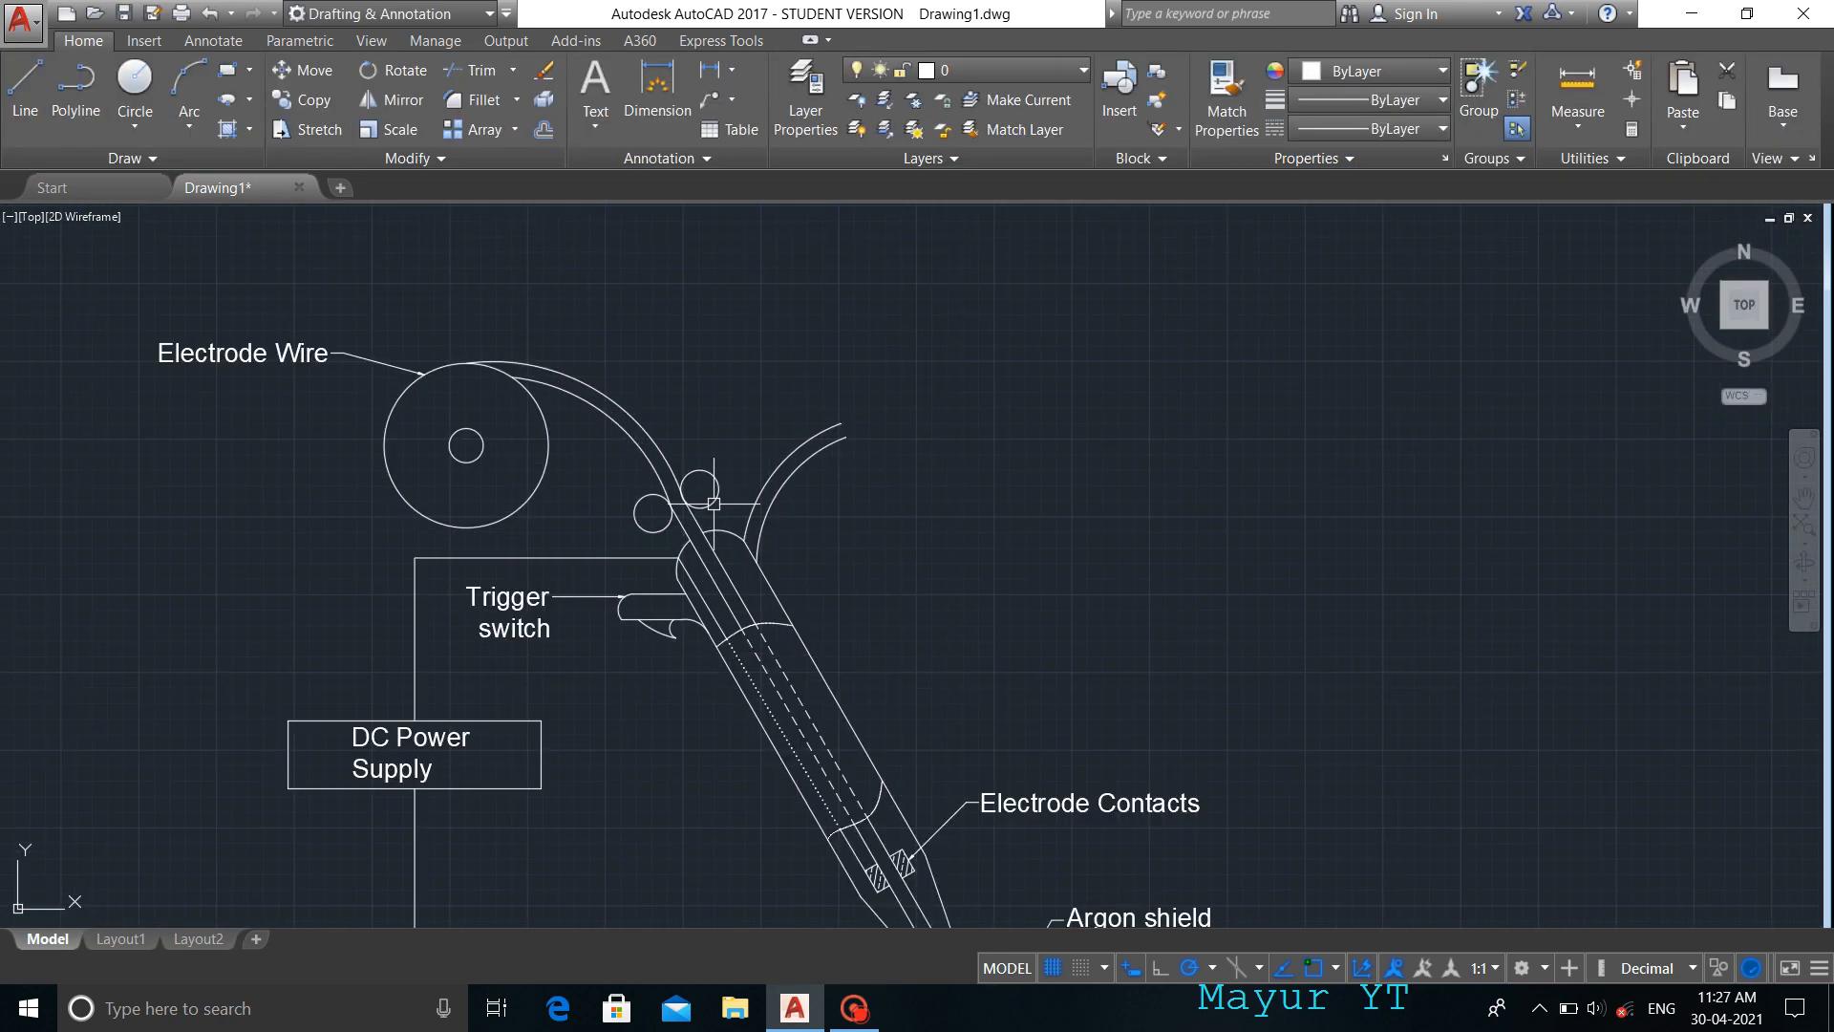
- Draw a curved rotation arc inside each of the two feed rollers beside the wire
{"action": "type", "text": "ARC"}
{"action": "key", "text": "Return"}
{"action": "left_click", "coordinate": [640, 430]}
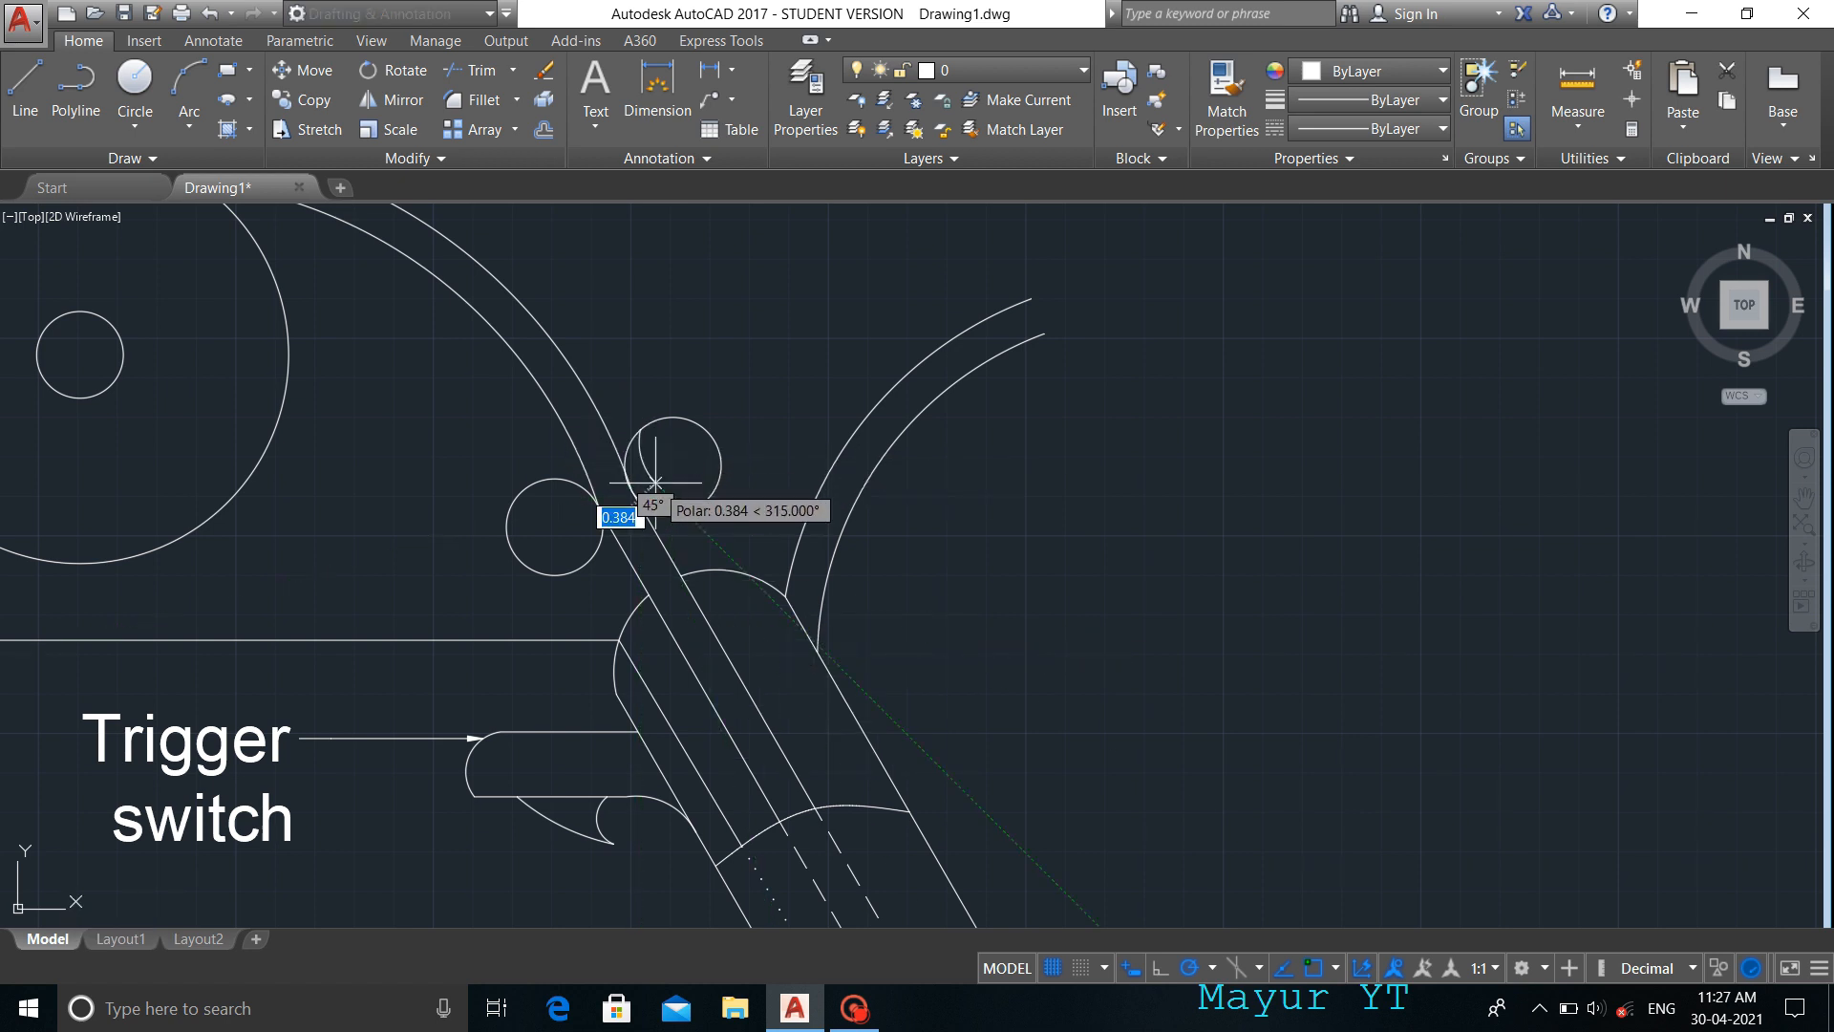
{"action": "scroll", "coordinate": [660, 484], "scroll_direction": "up", "scroll_amount": 6}
{"action": "left_click", "coordinate": [589, 473]}
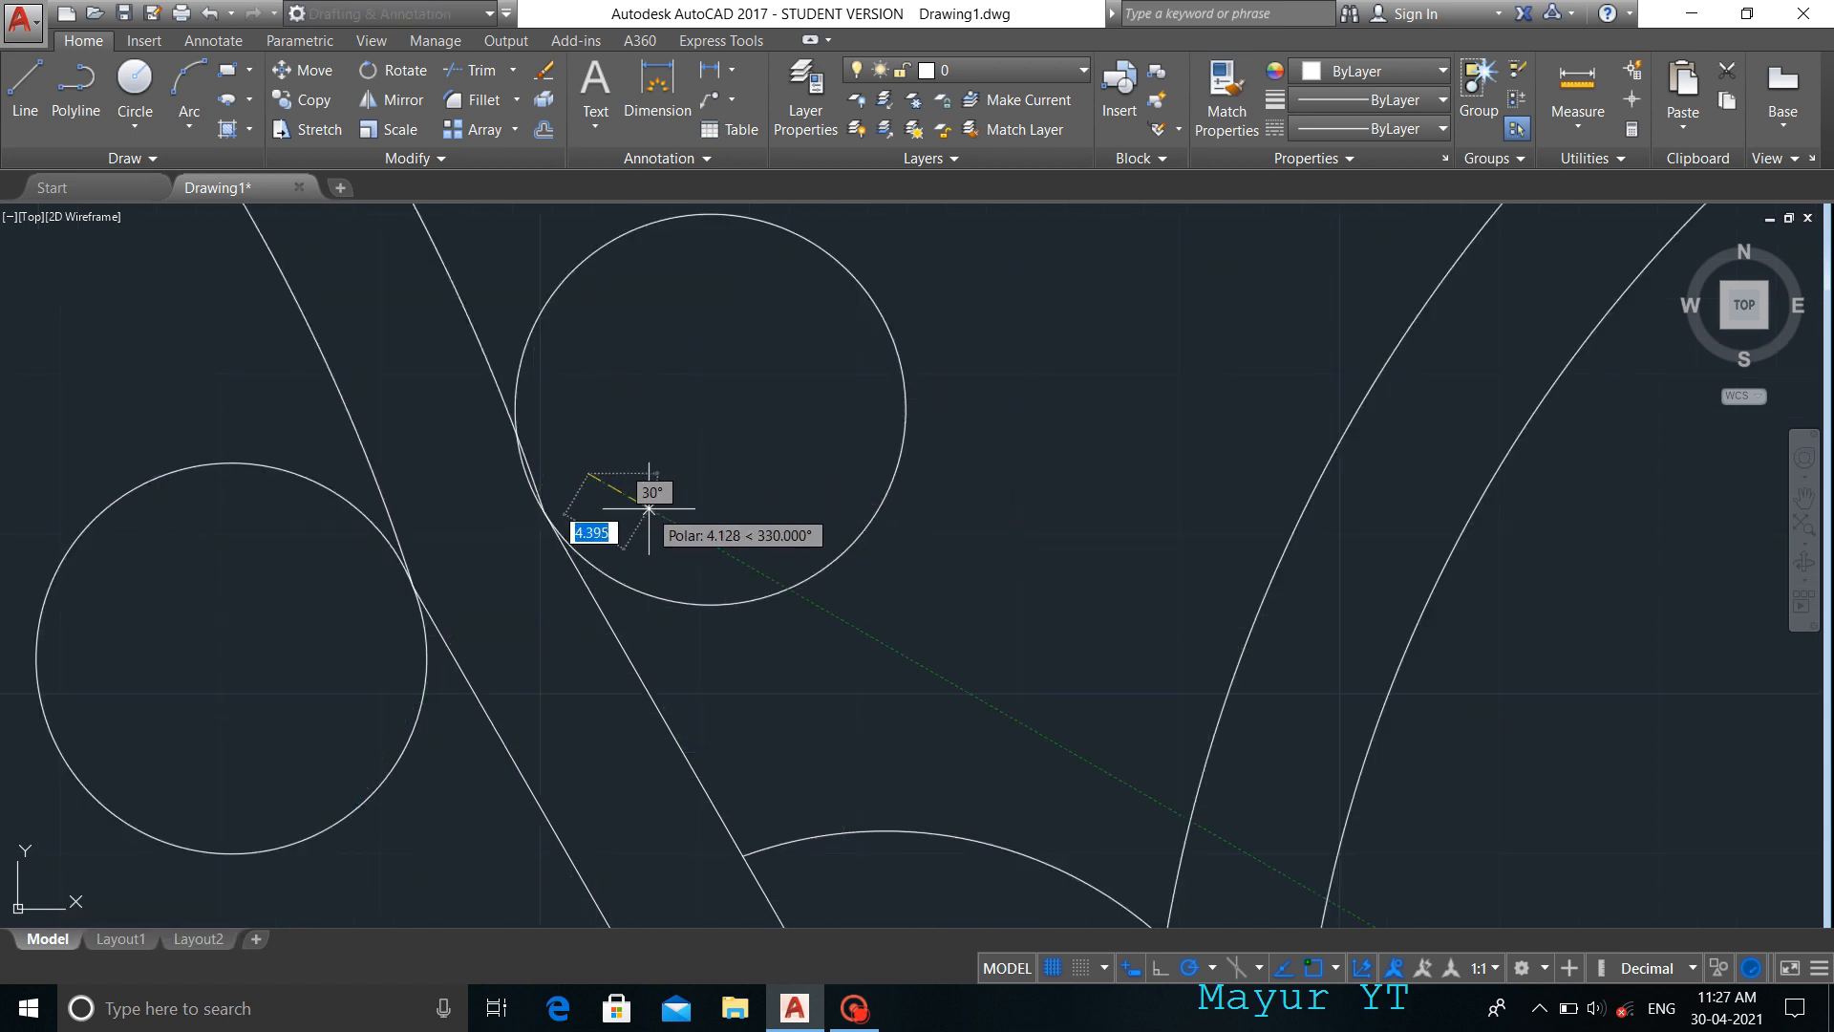
{"action": "key", "text": "Return"}
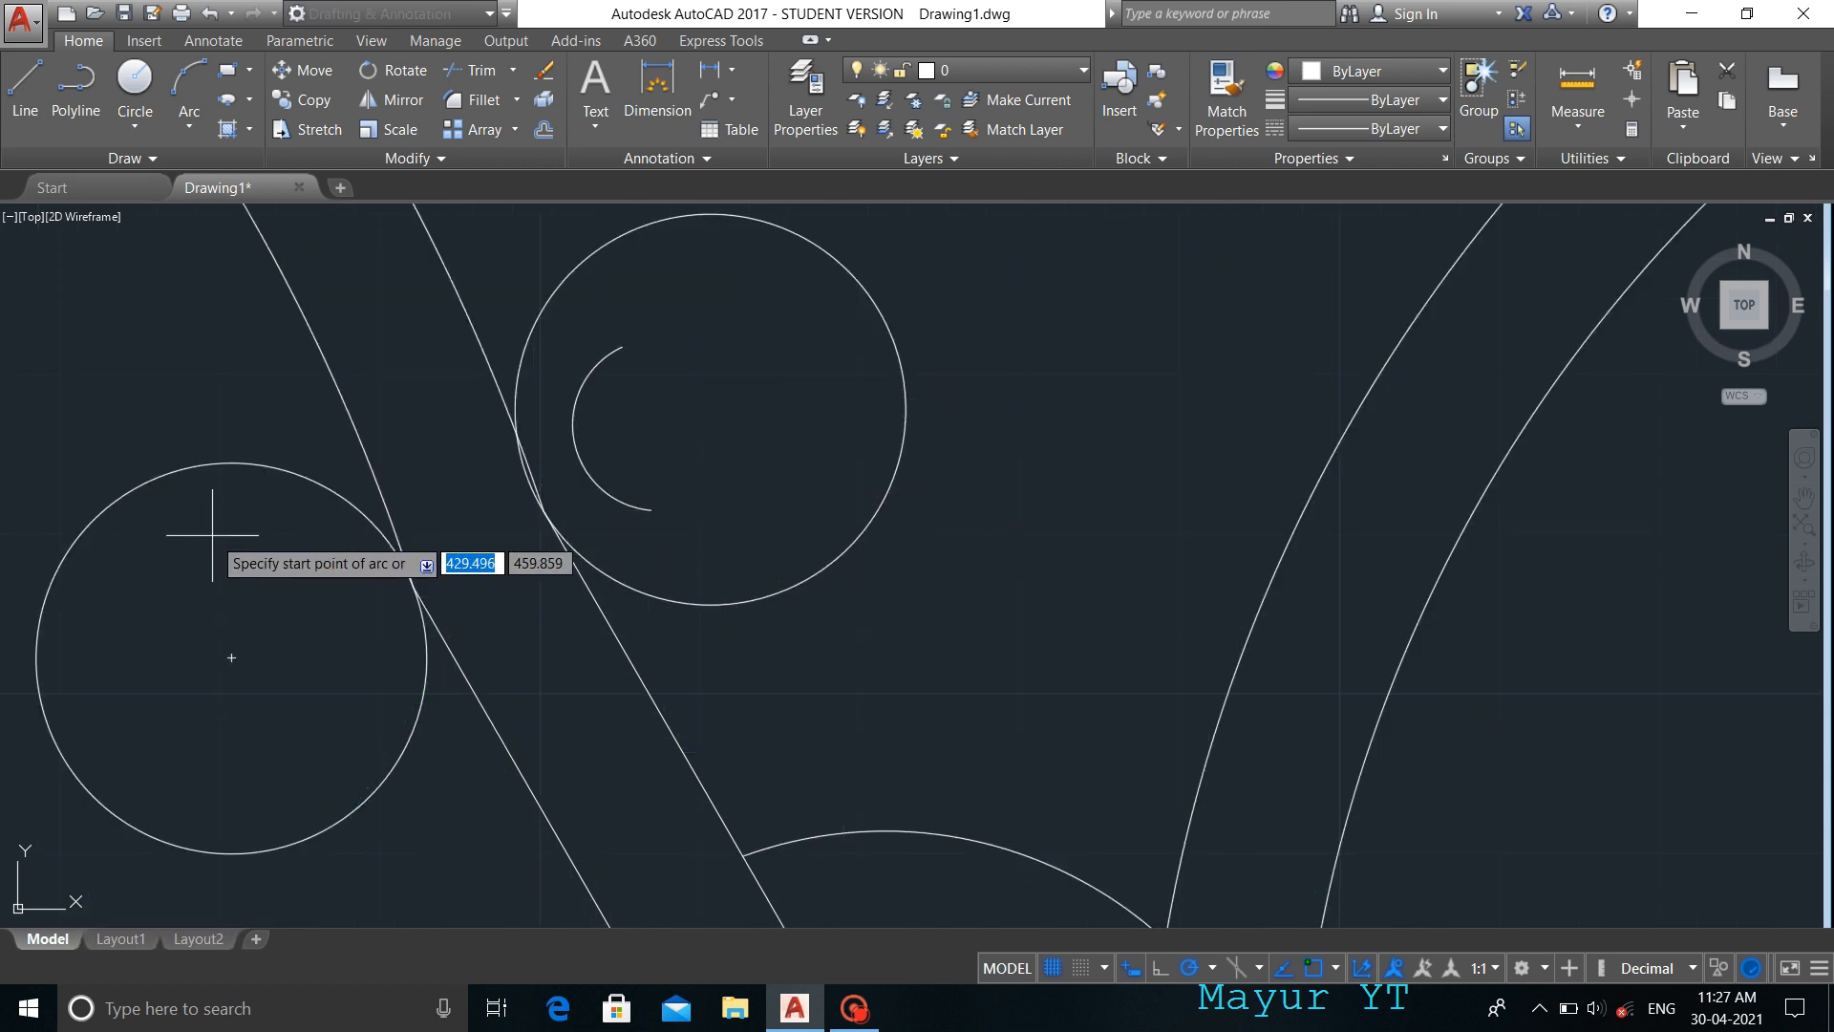
{"action": "left_click", "coordinate": [218, 543]}
{"action": "left_click", "coordinate": [327, 653]}
{"action": "key", "text": "Escape"}
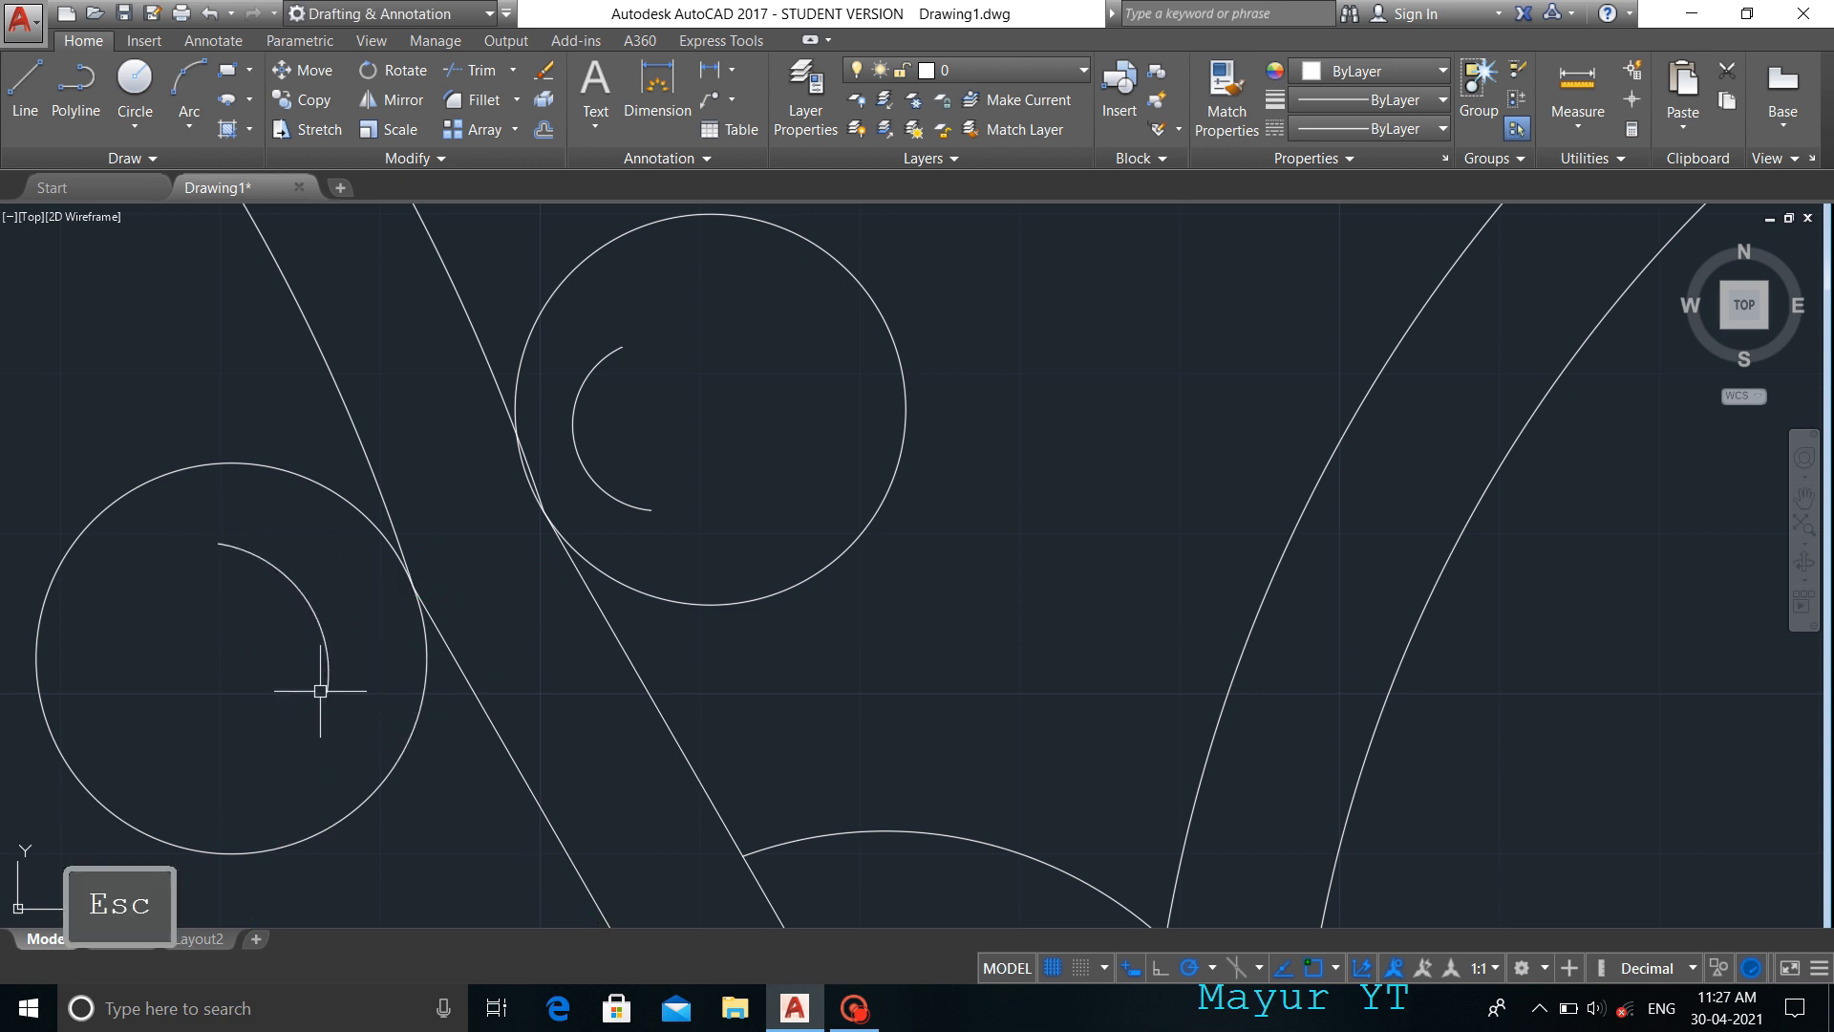
- Draw a small triangular arrowhead and move it onto the lower end of the left roller's arc
{"action": "key", "text": "Return"}
{"action": "left_click", "coordinate": [344, 726]}
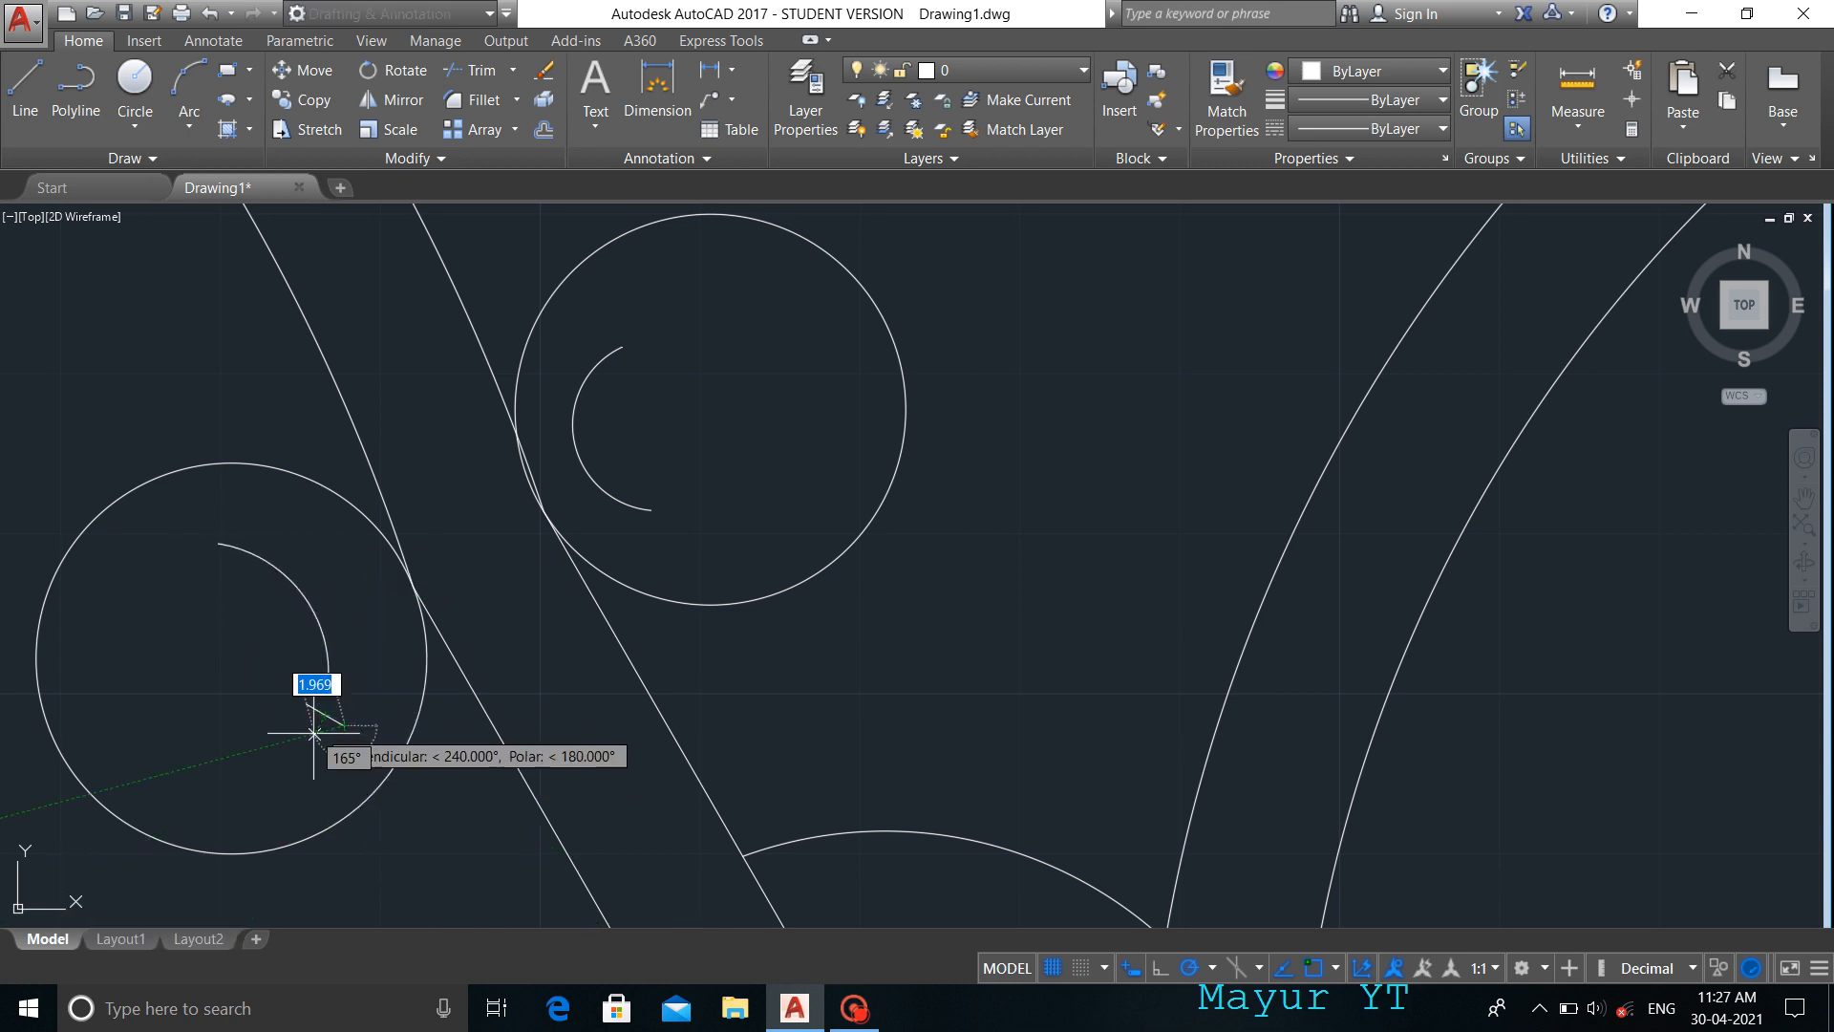
{"action": "left_click", "coordinate": [305, 748]}
{"action": "left_click", "coordinate": [306, 704]}
{"action": "key", "text": "Escape"}
{"action": "left_click", "coordinate": [281, 696]}
{"action": "left_click", "coordinate": [362, 764]}
{"action": "left_click", "coordinate": [325, 714]}
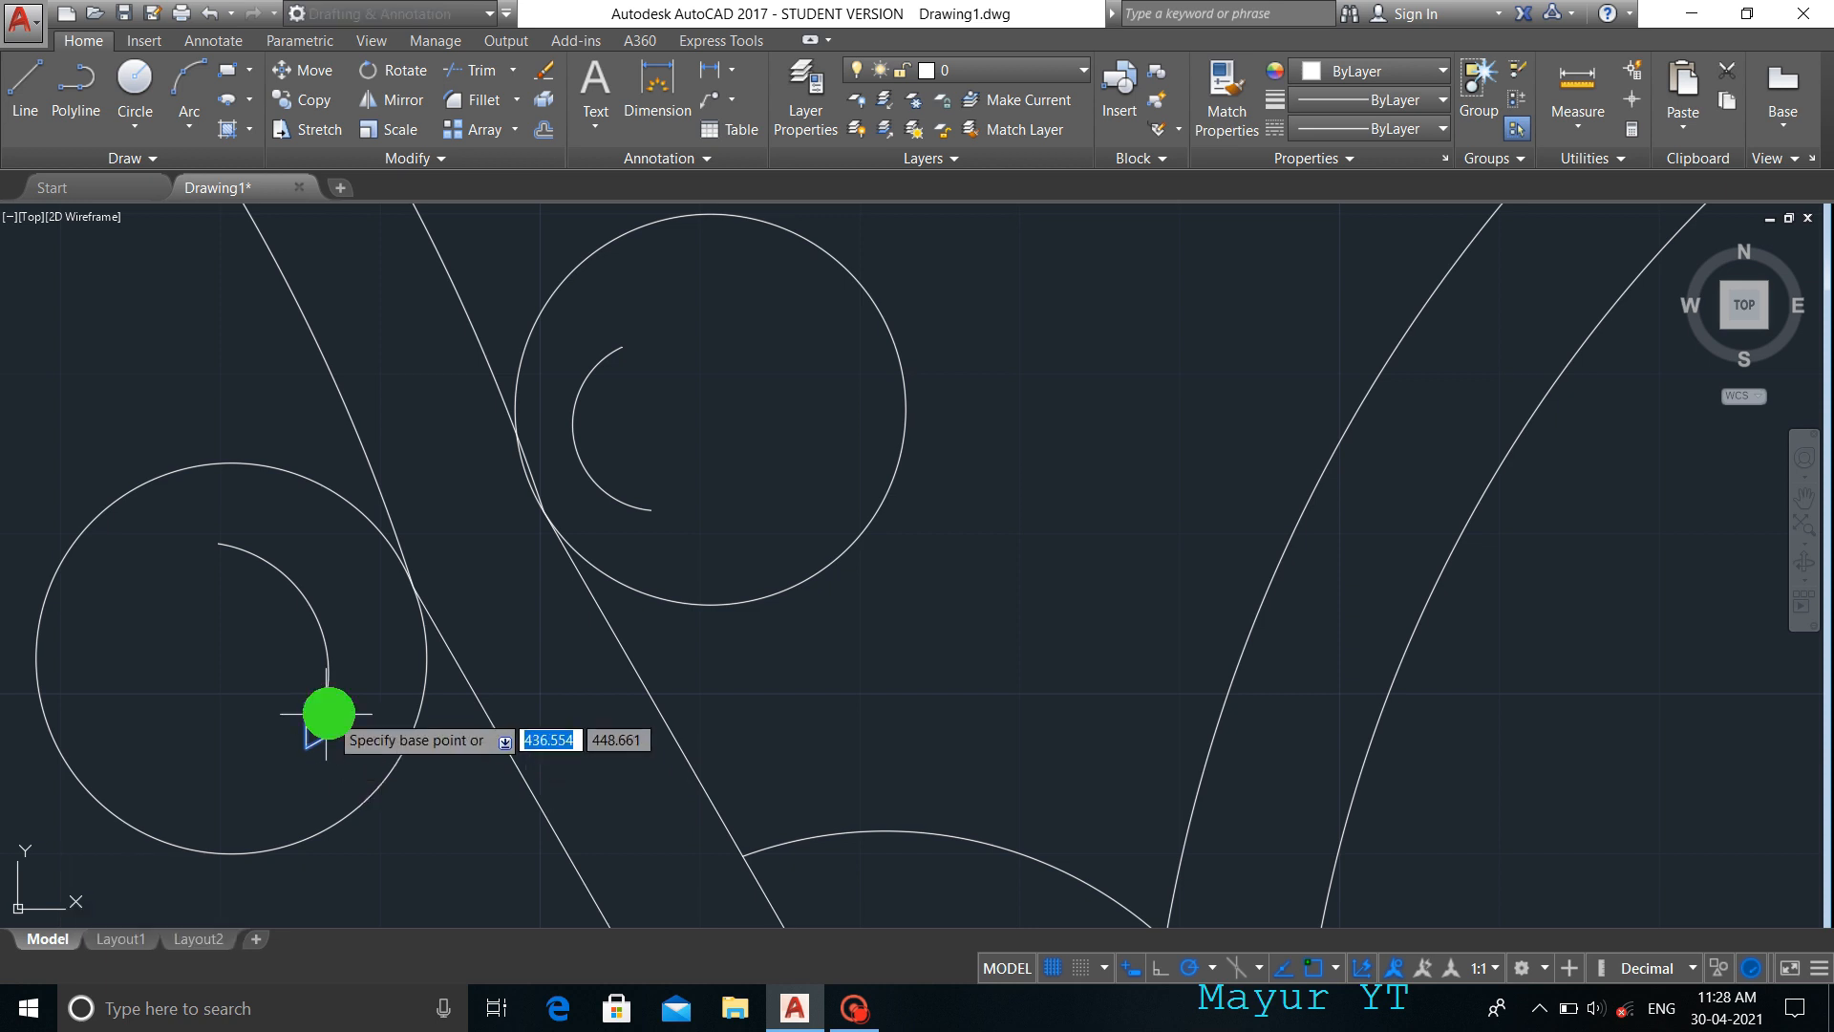
{"action": "key", "text": "Escape"}
- Copy the triangular arrowhead from the left roller into the upper right roller
{"action": "type", "text": "co"}
{"action": "key", "text": "Return"}
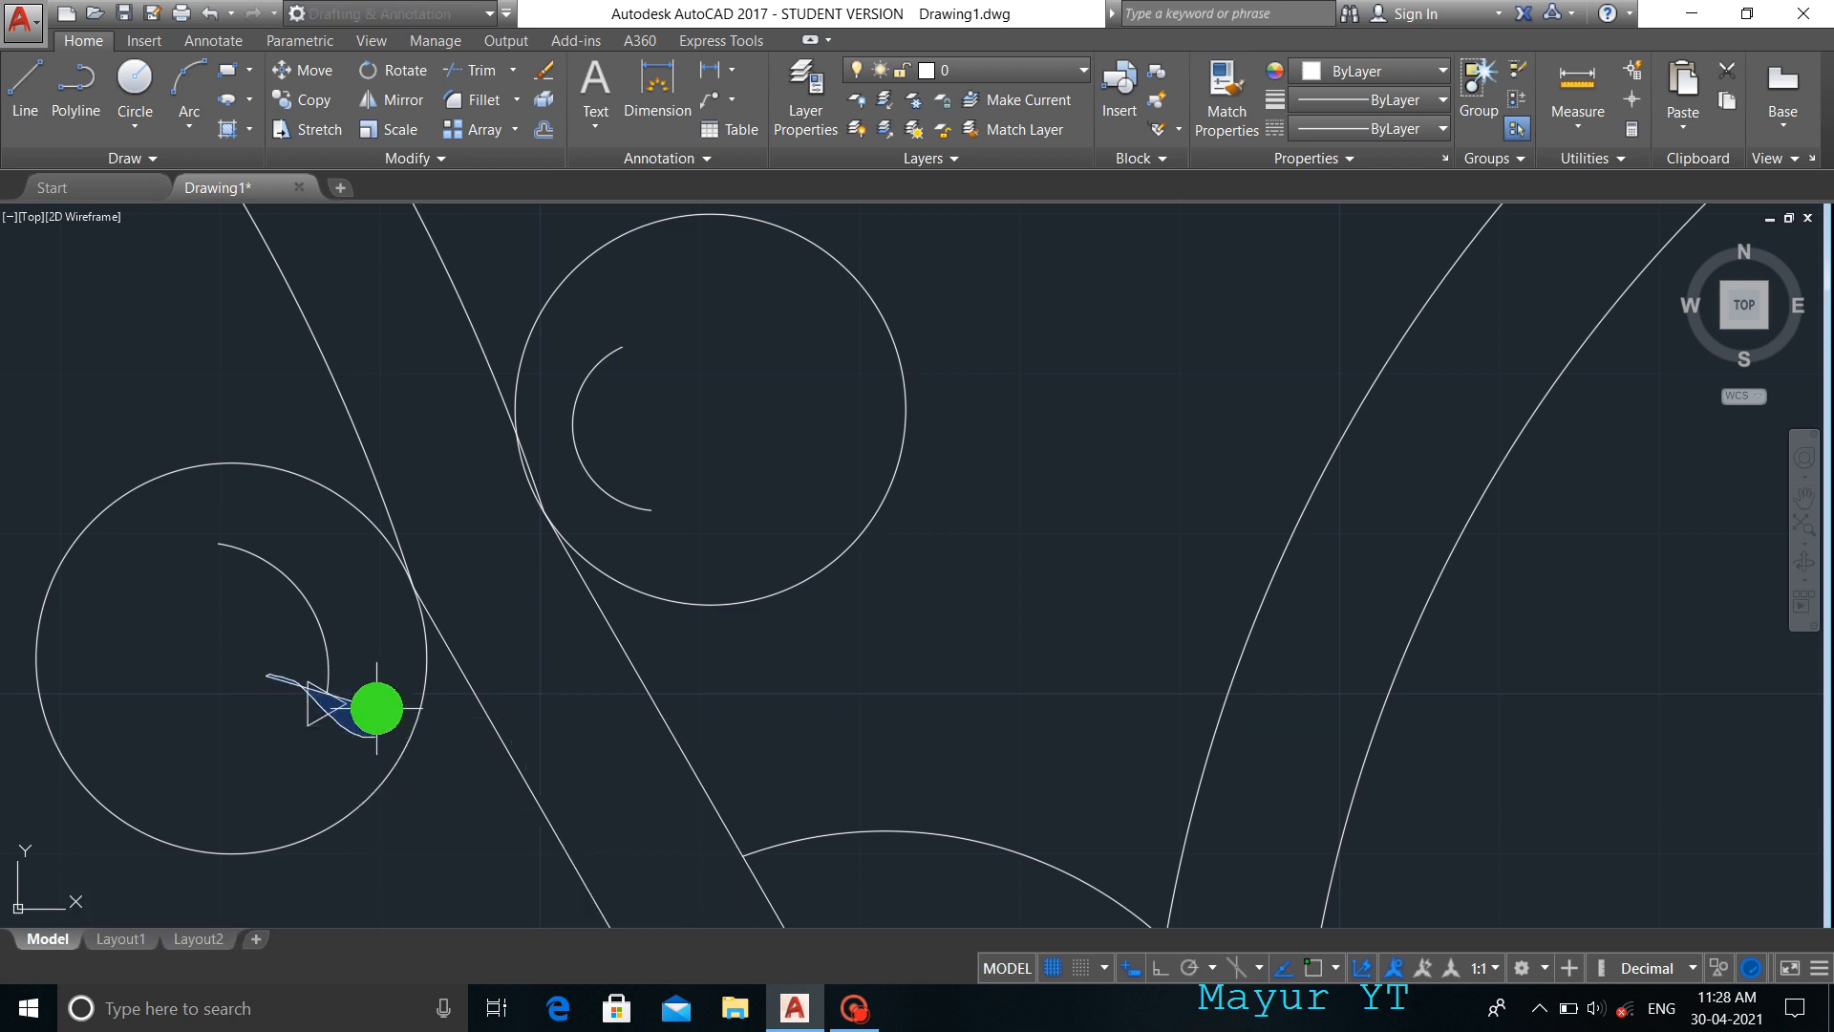
{"action": "left_click", "coordinate": [333, 698]}
{"action": "key", "text": "Return"}
{"action": "left_click", "coordinate": [328, 690]}
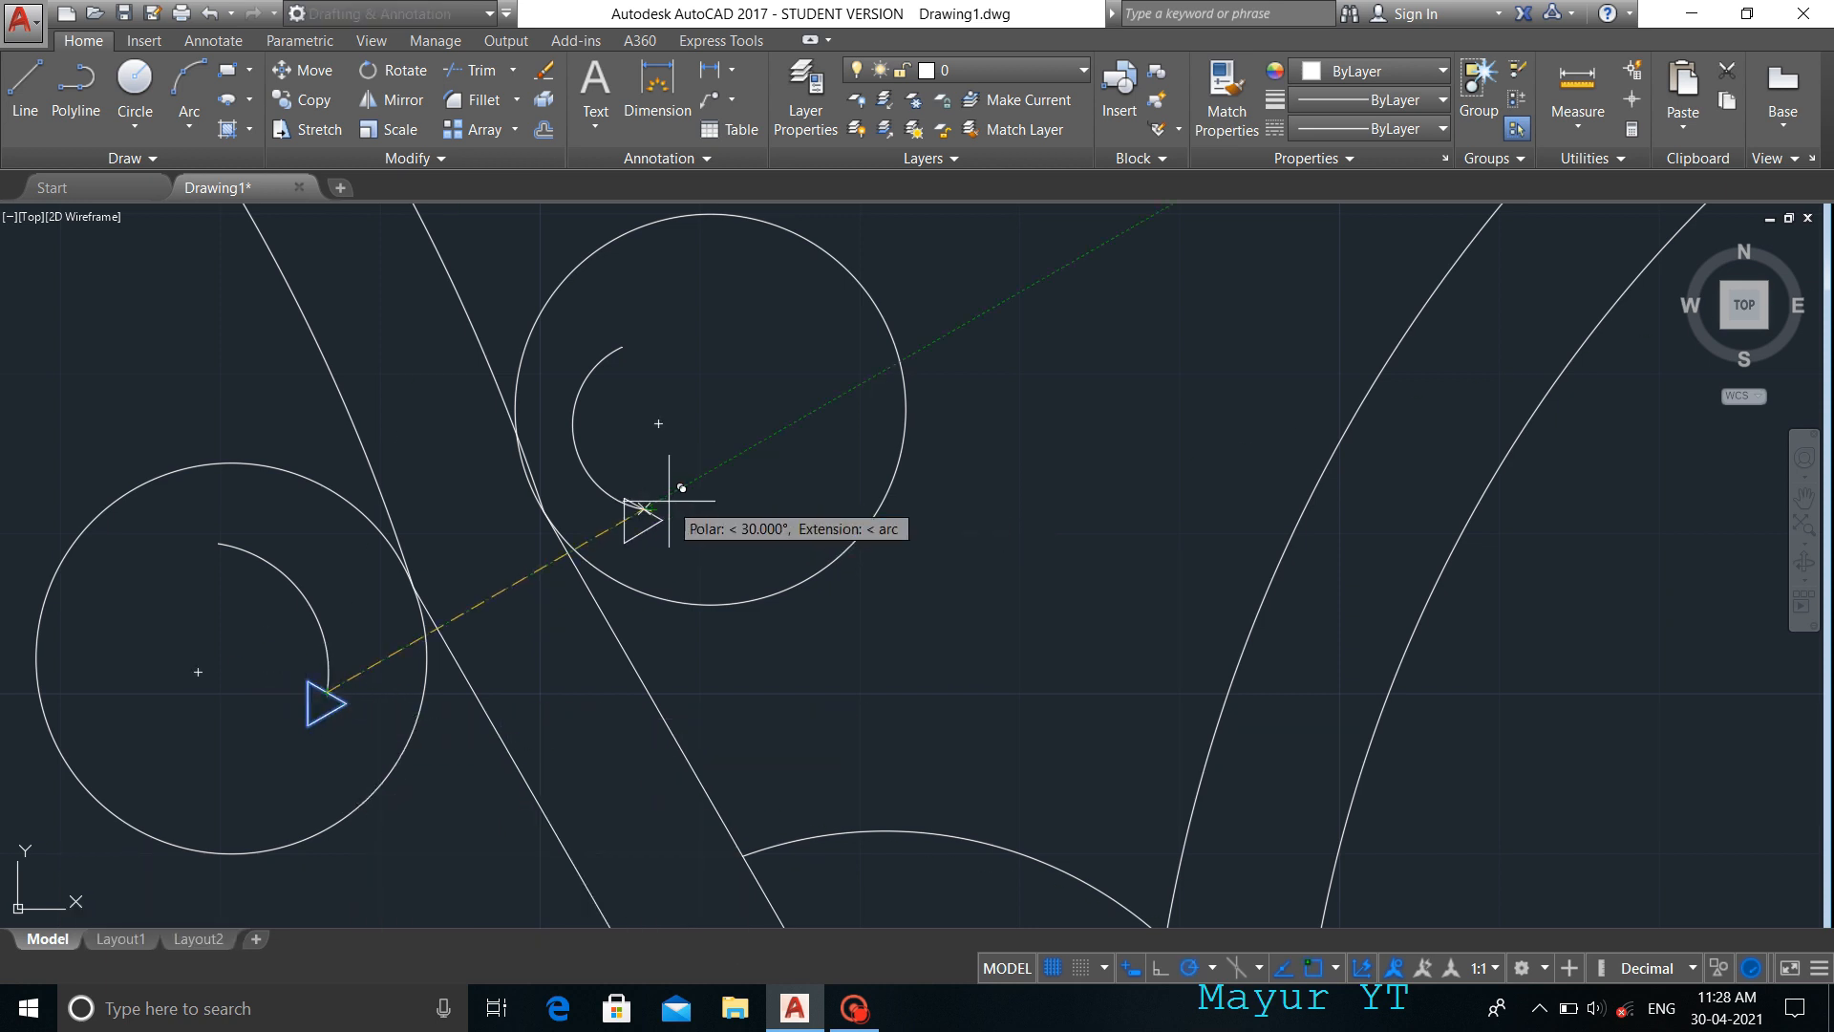
{"action": "key", "text": "Escape"}
- Move the copied arrowhead onto the lower end of the upper right roller's arc
{"action": "type", "text": "m"}
{"action": "key", "text": "Return"}
{"action": "left_click", "coordinate": [668, 447]}
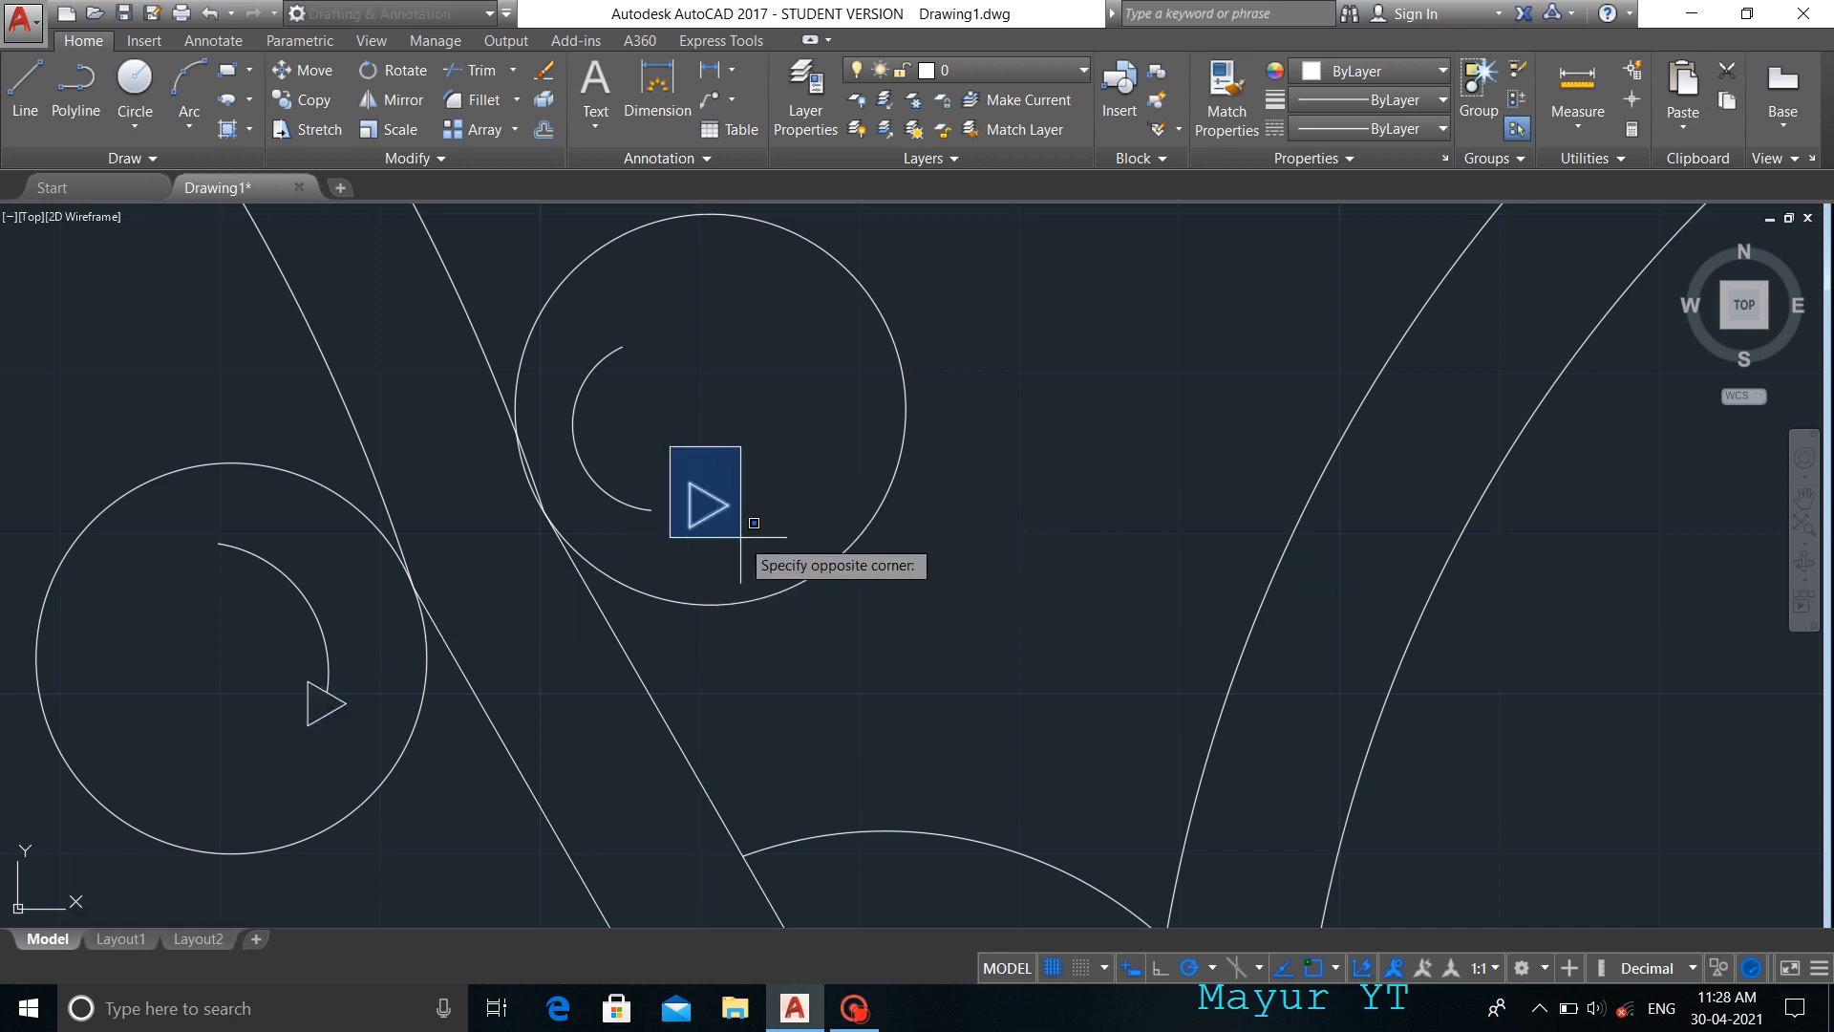
{"action": "left_click", "coordinate": [744, 539]}
{"action": "key", "text": "Return"}
{"action": "left_click", "coordinate": [690, 504]}
{"action": "key", "text": "Escape"}
{"action": "scroll", "coordinate": [659, 497], "scroll_direction": "down", "scroll_amount": 5}
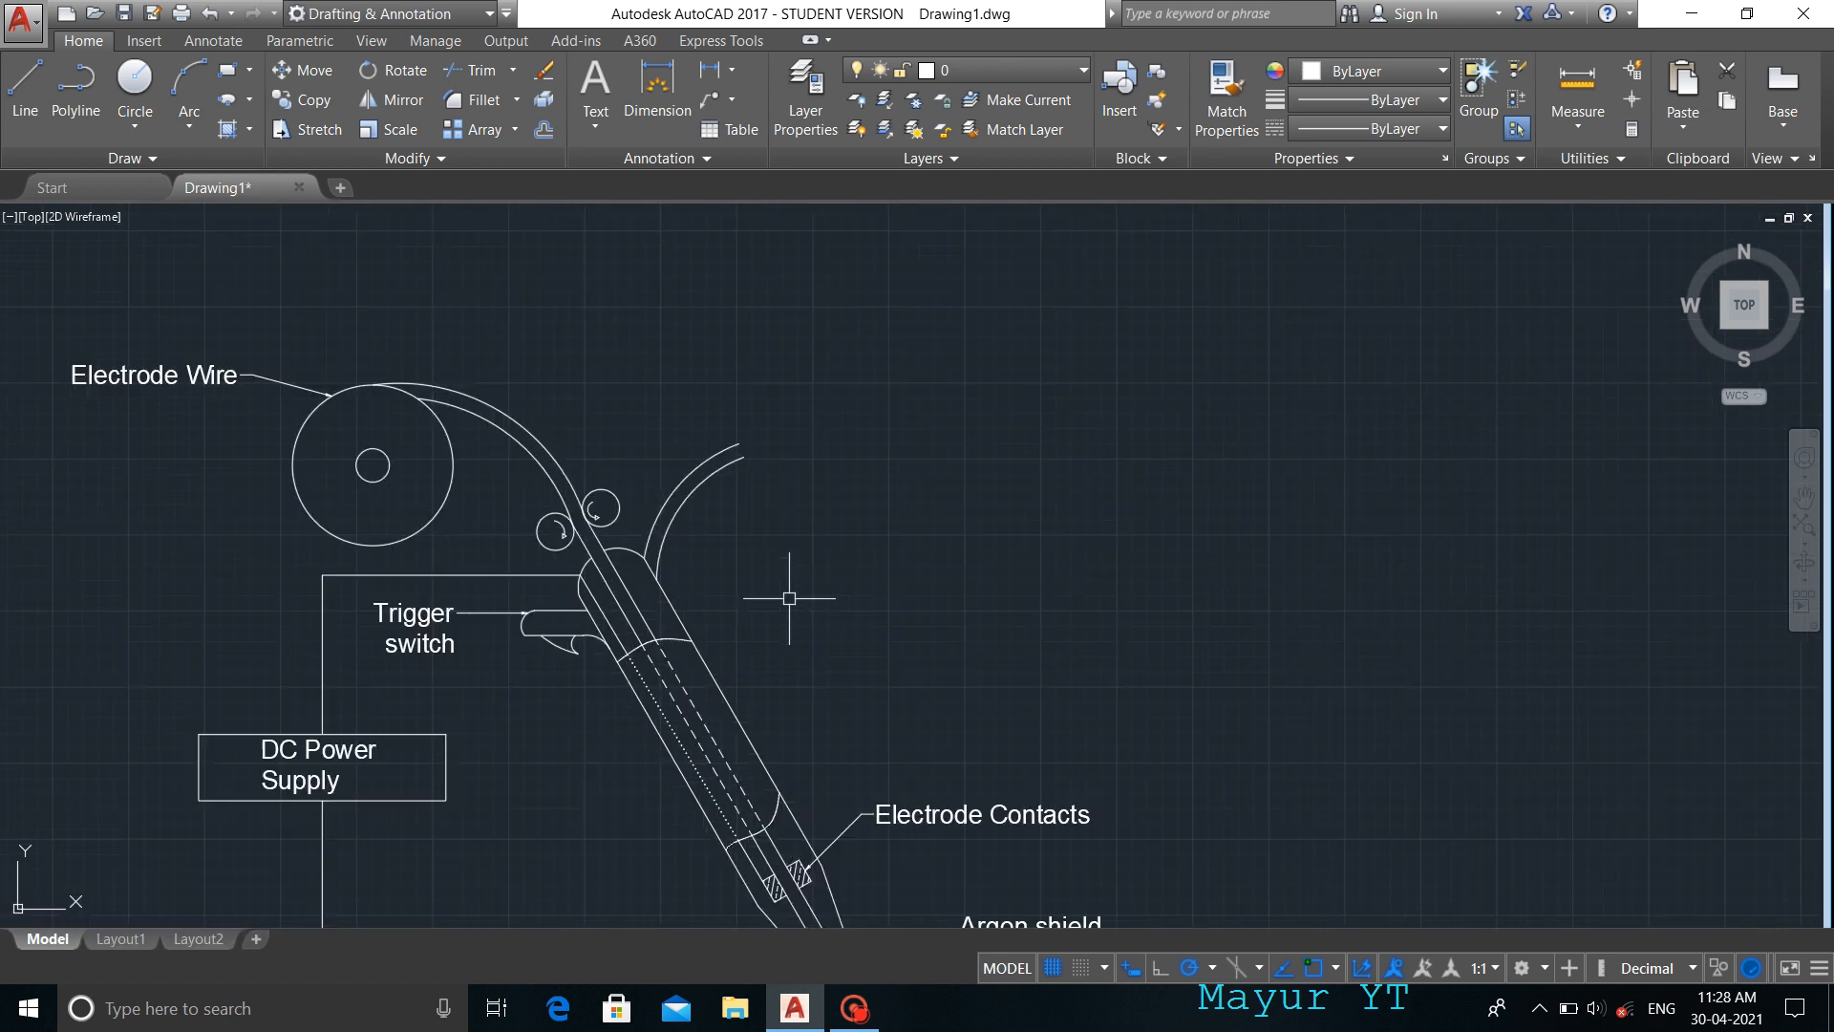
{"action": "left_click", "coordinate": [709, 99]}
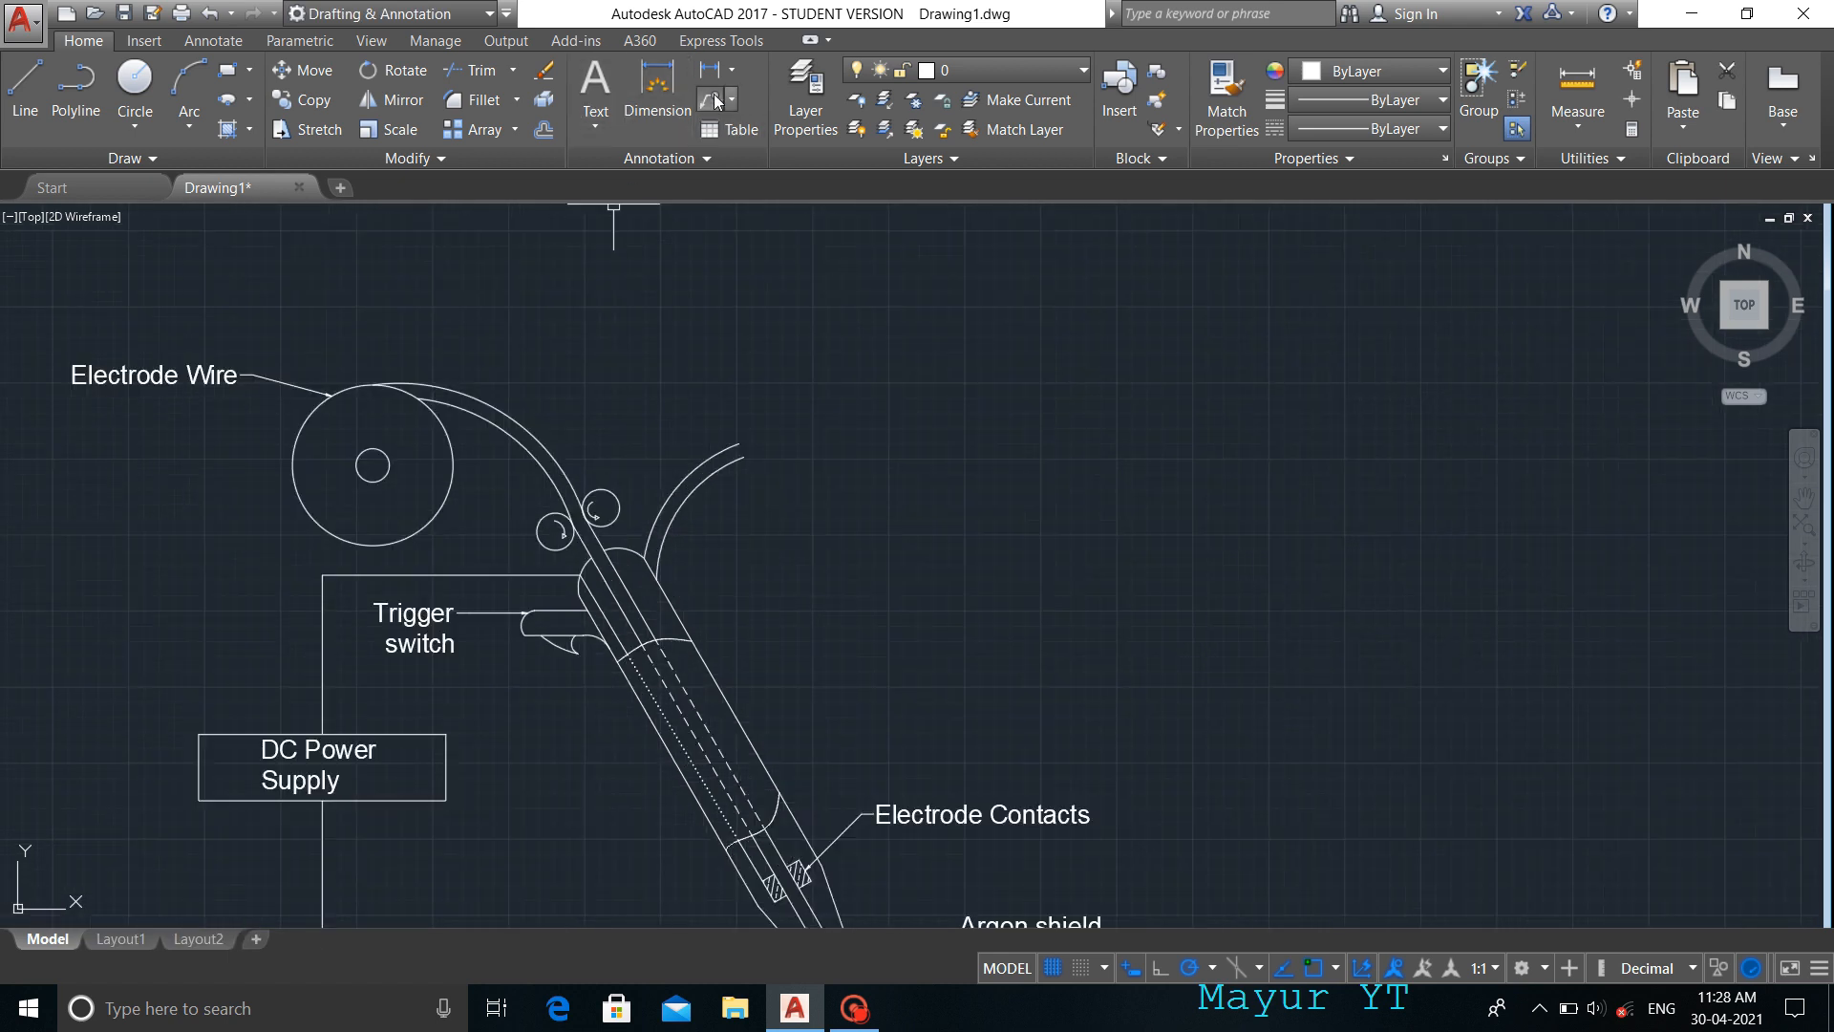
{"action": "left_click", "coordinate": [598, 498]}
{"action": "left_click", "coordinate": [564, 402]}
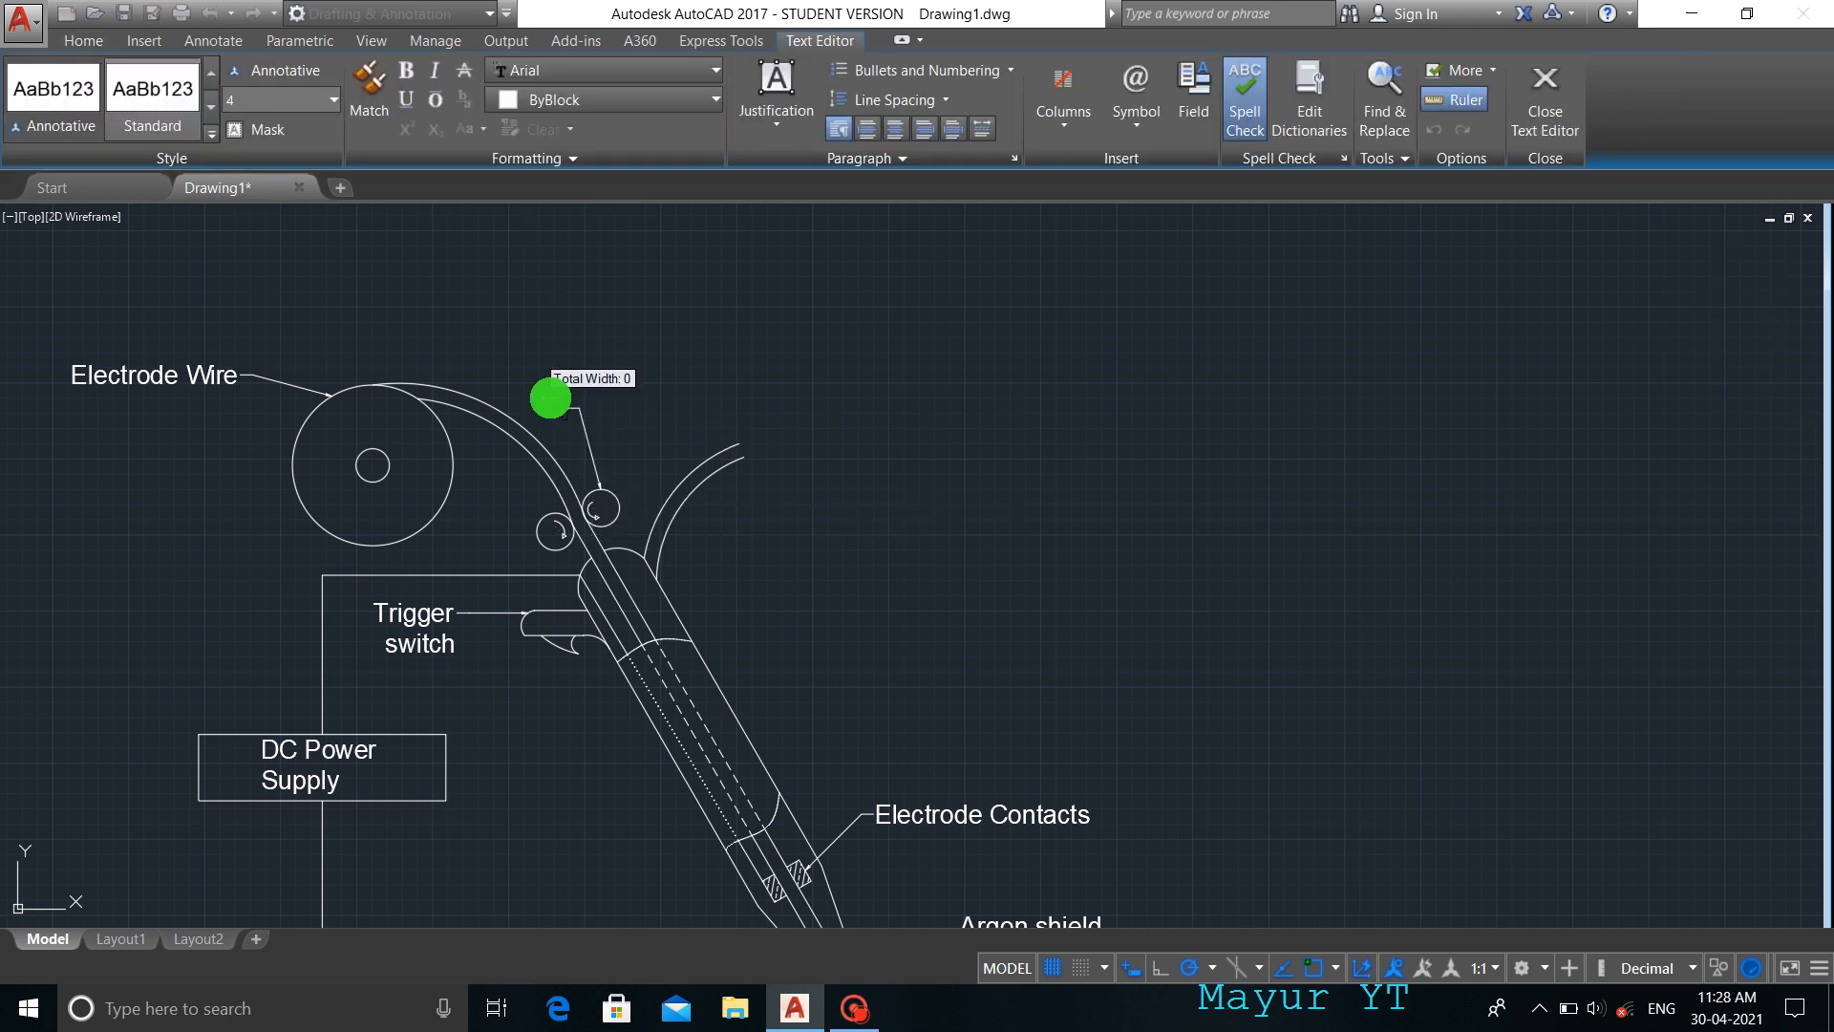
{"action": "key", "text": "ctrl+z"}
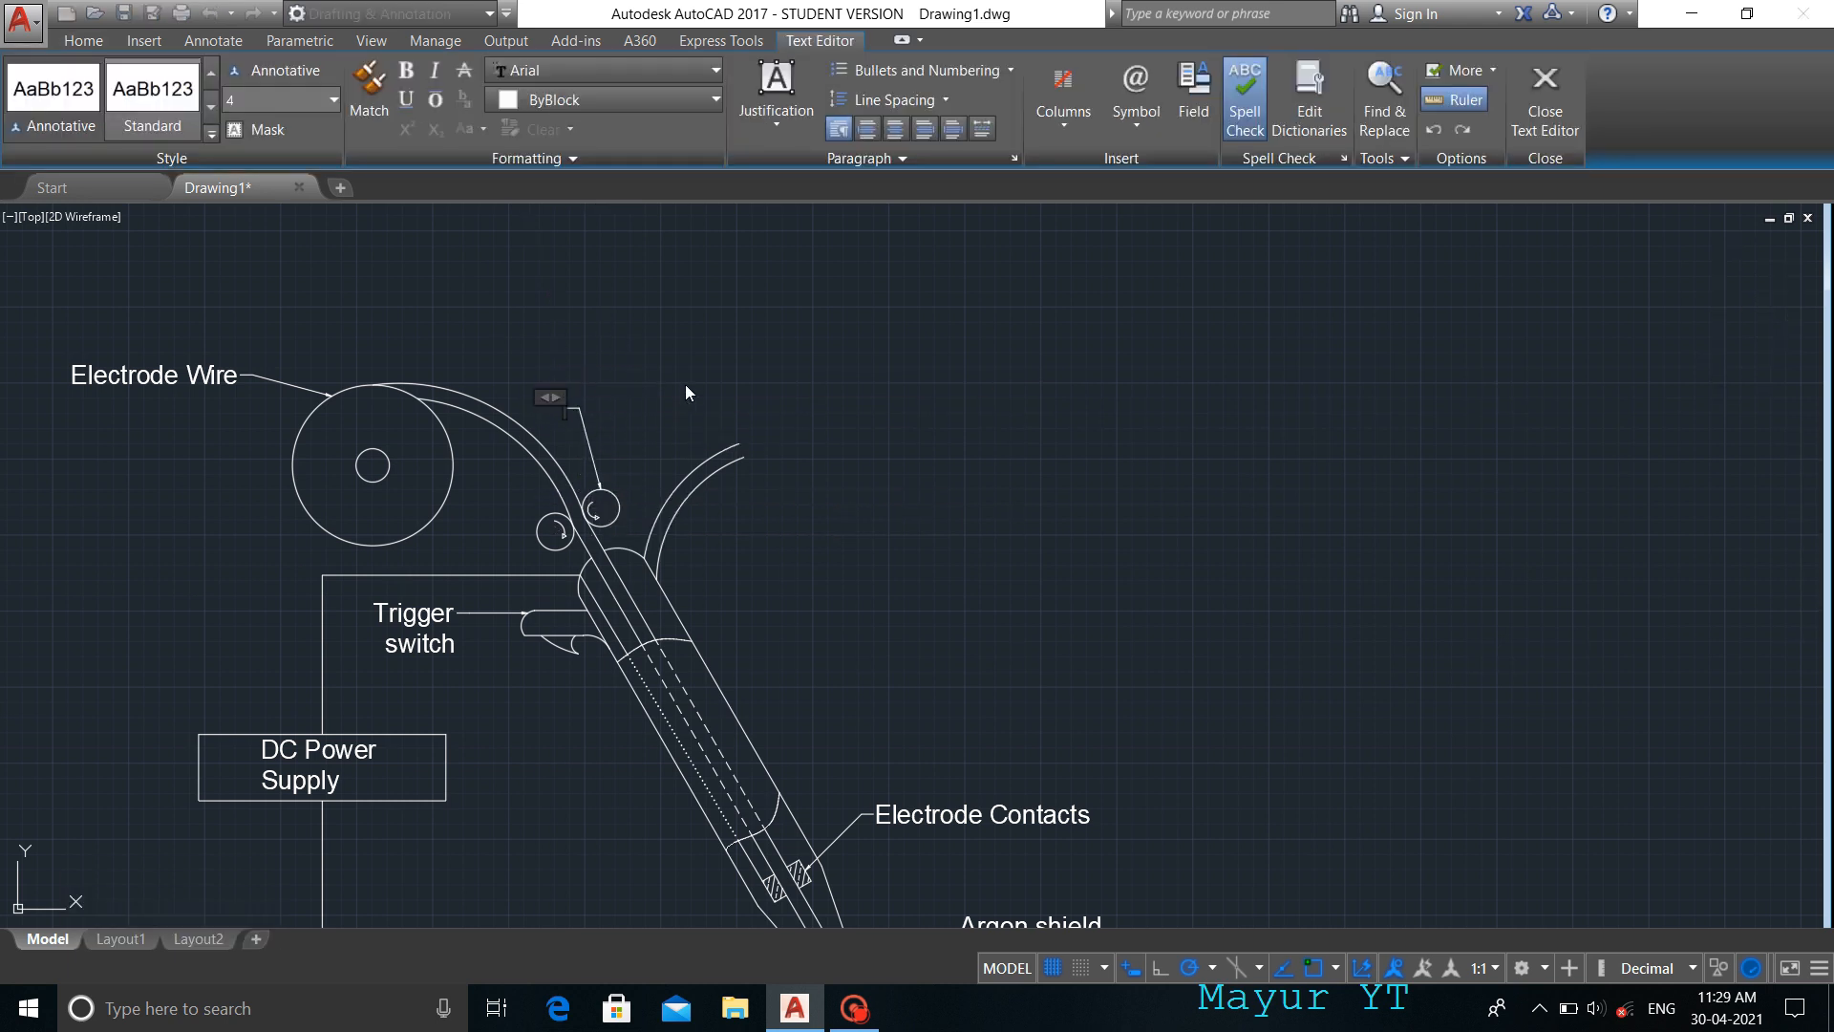
{"action": "key", "text": "Escape"}
{"action": "left_click", "coordinate": [1044, 507]}
{"action": "left_click", "coordinate": [586, 418]}
{"action": "key", "text": "Delete"}
- Add a leader from the top of the upper right roller, labelled "Feed Roller" at text height 12, and shift the label left toward the wire
{"action": "left_click", "coordinate": [709, 100]}
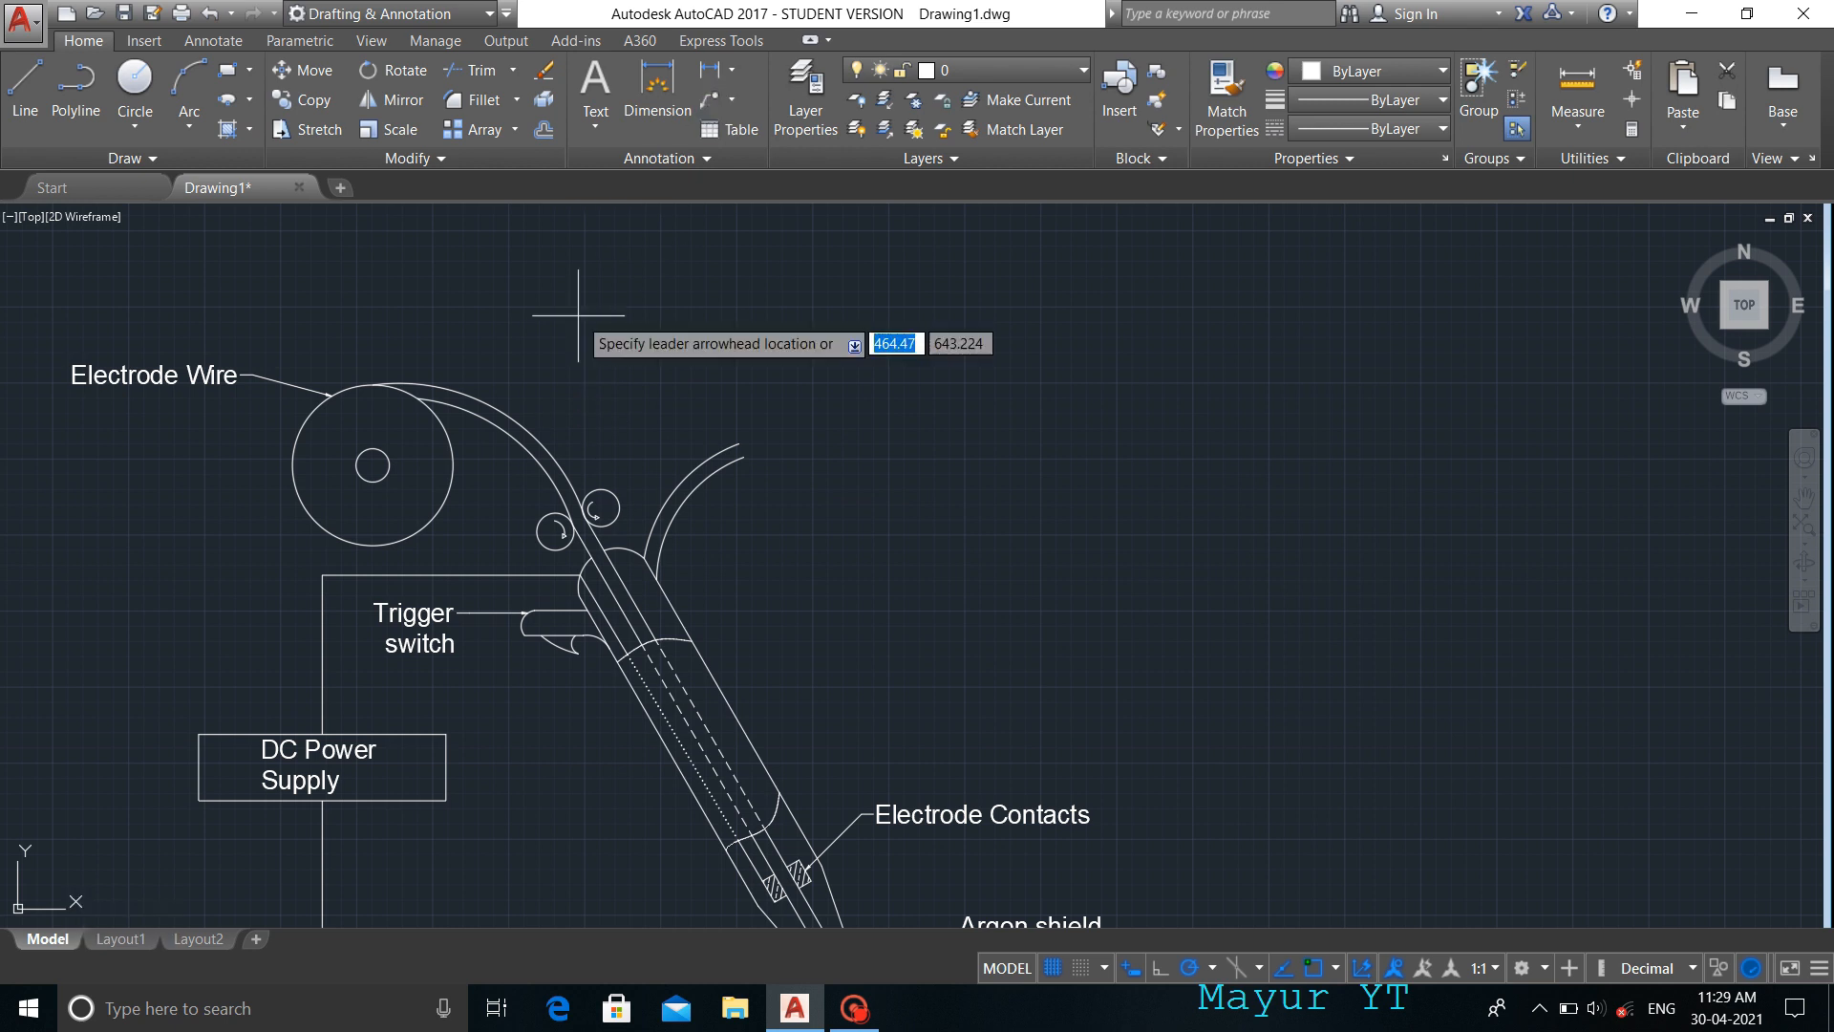
{"action": "left_click", "coordinate": [601, 490]}
{"action": "left_click", "coordinate": [619, 422]}
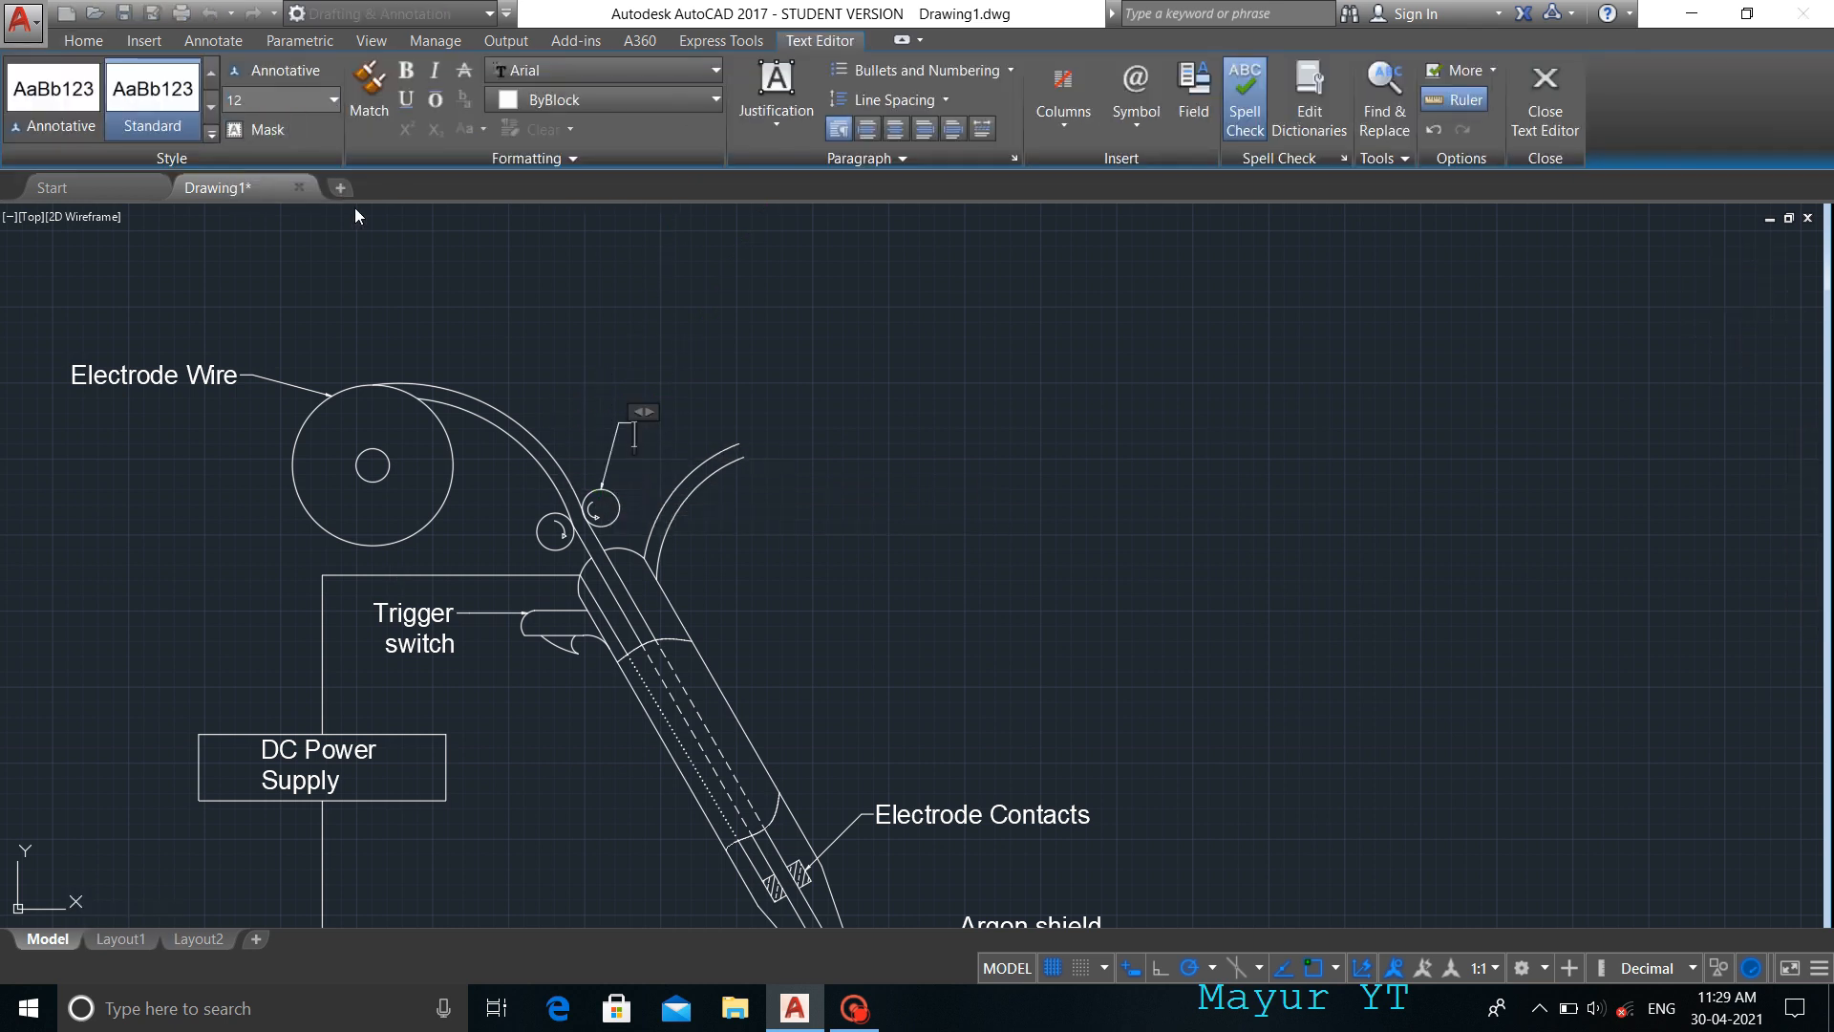
{"action": "type", "text": "Argon"}
{"action": "key", "text": "BackSpace"}
{"action": "key", "text": "BackSpace"}
{"action": "key", "text": "BackSpace"}
{"action": "key", "text": "BackSpace"}
{"action": "key", "text": "BackSpace"}
{"action": "type", "text": "Feed Roller"}
{"action": "left_click", "coordinate": [688, 348]}
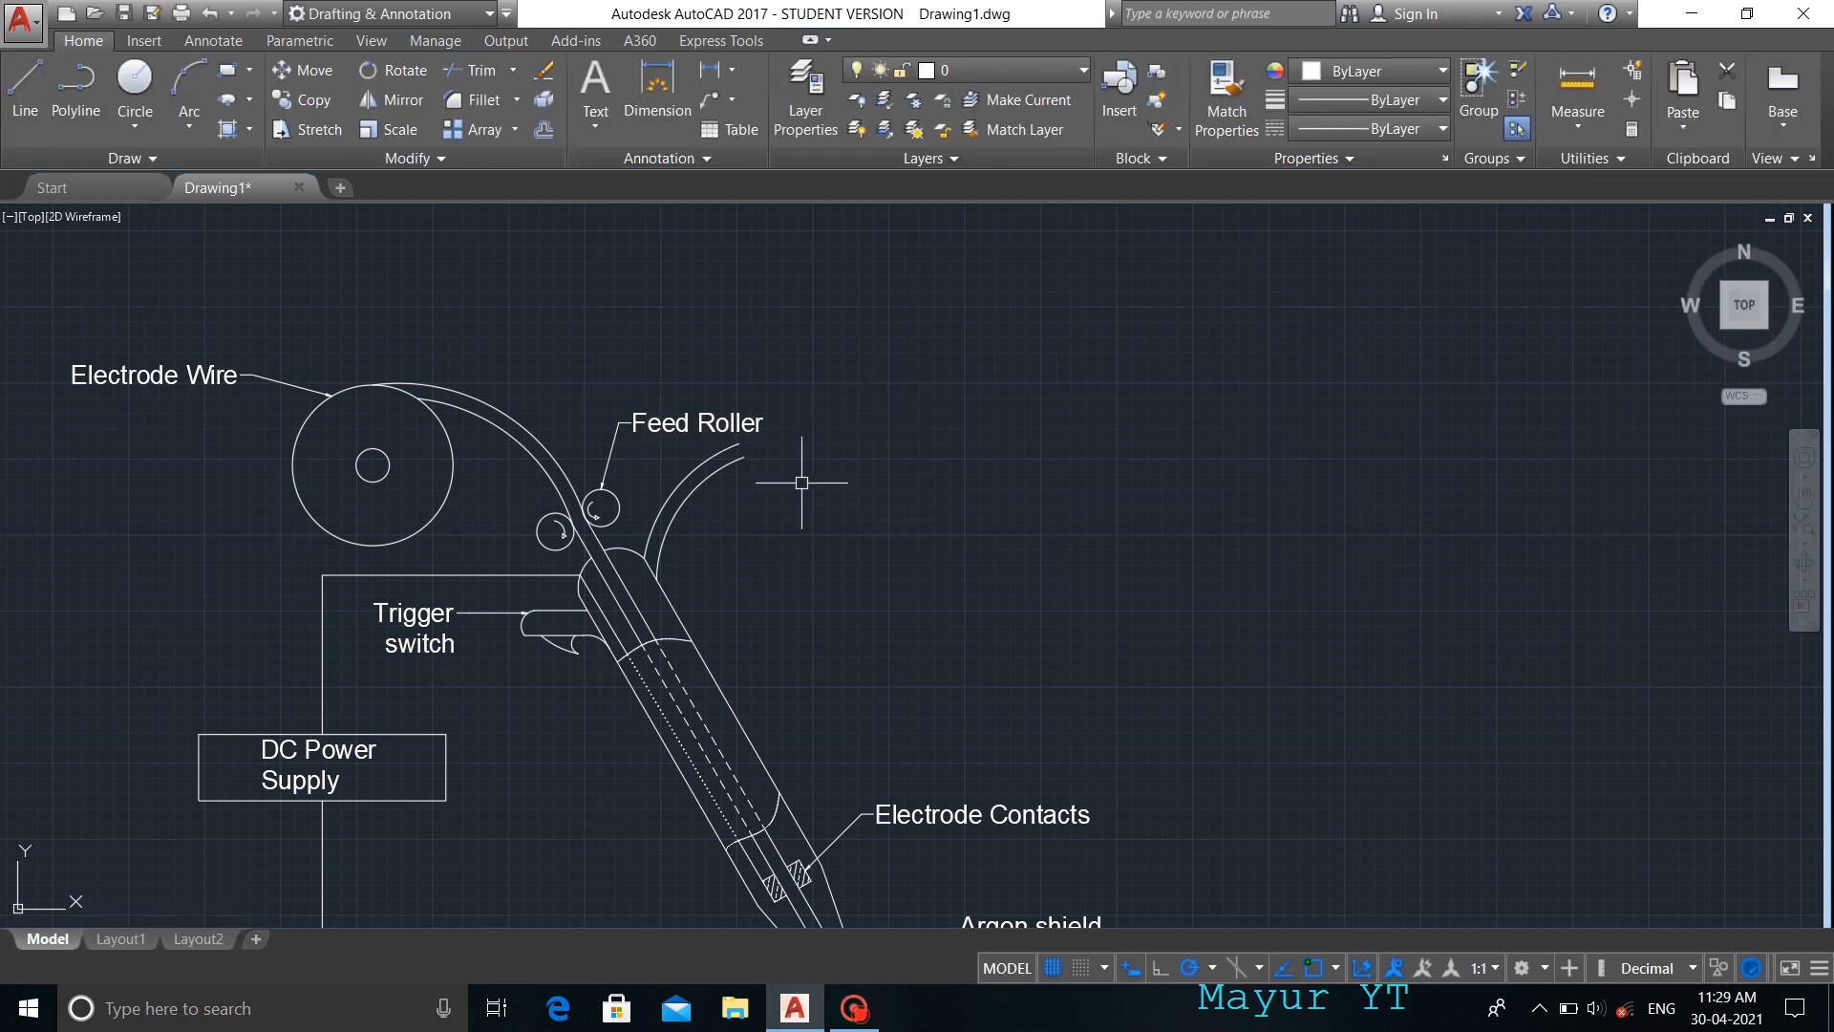
{"action": "left_click_drag", "start_coordinate": [634, 414], "coordinate": [599, 422]}
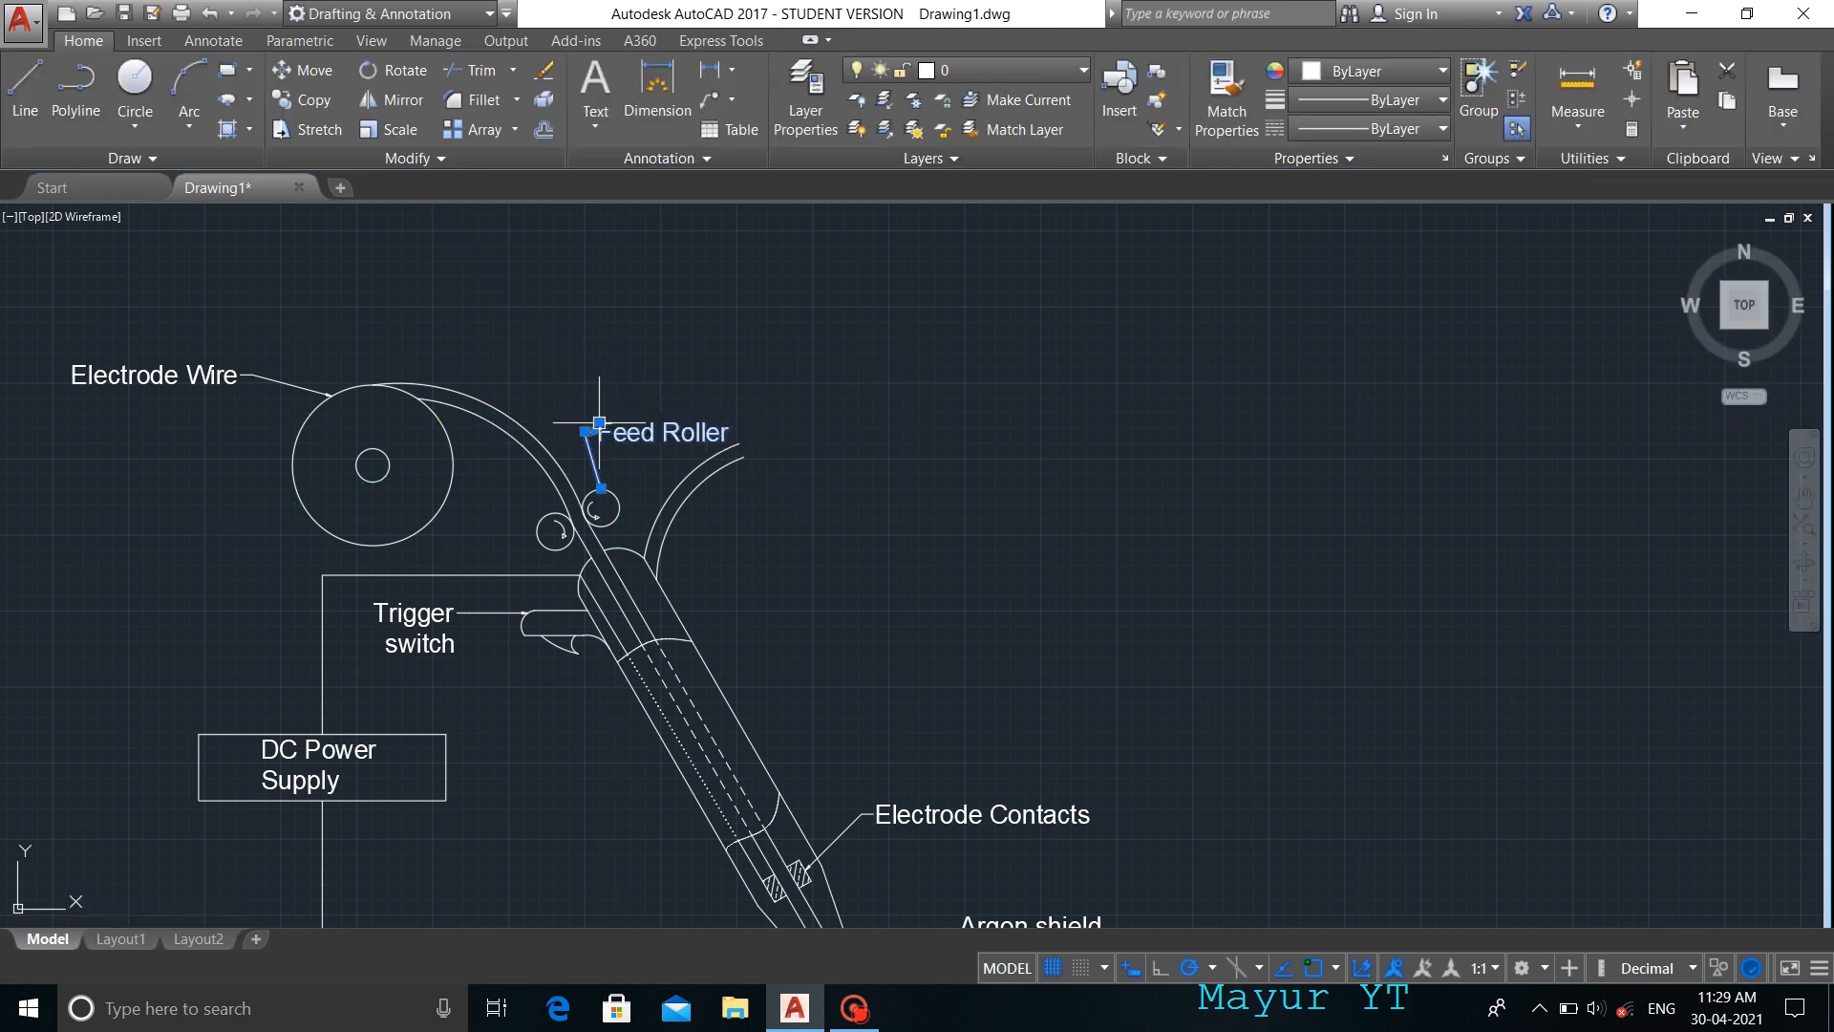
{"action": "key", "text": "Escape"}
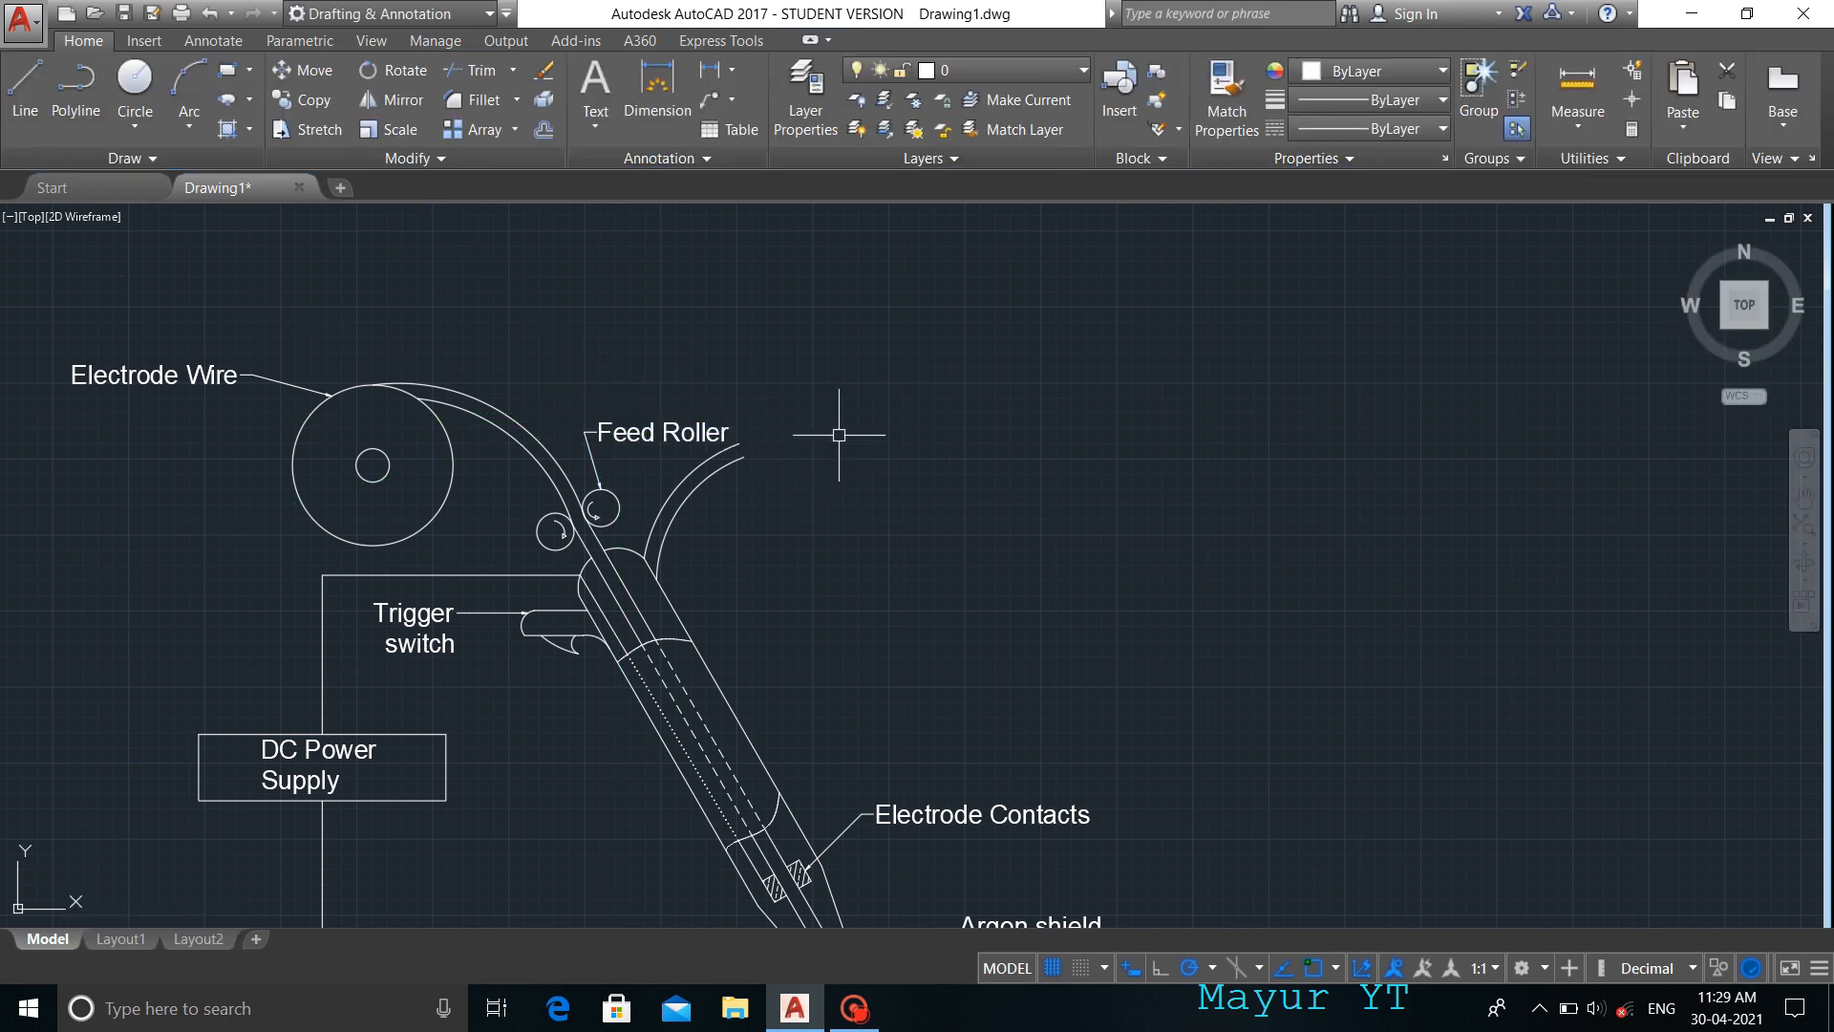
- Place the text "Argon" at height 12 beside the open end of the curved gas hose
{"action": "left_click", "coordinate": [596, 86]}
{"action": "left_click", "coordinate": [780, 439]}
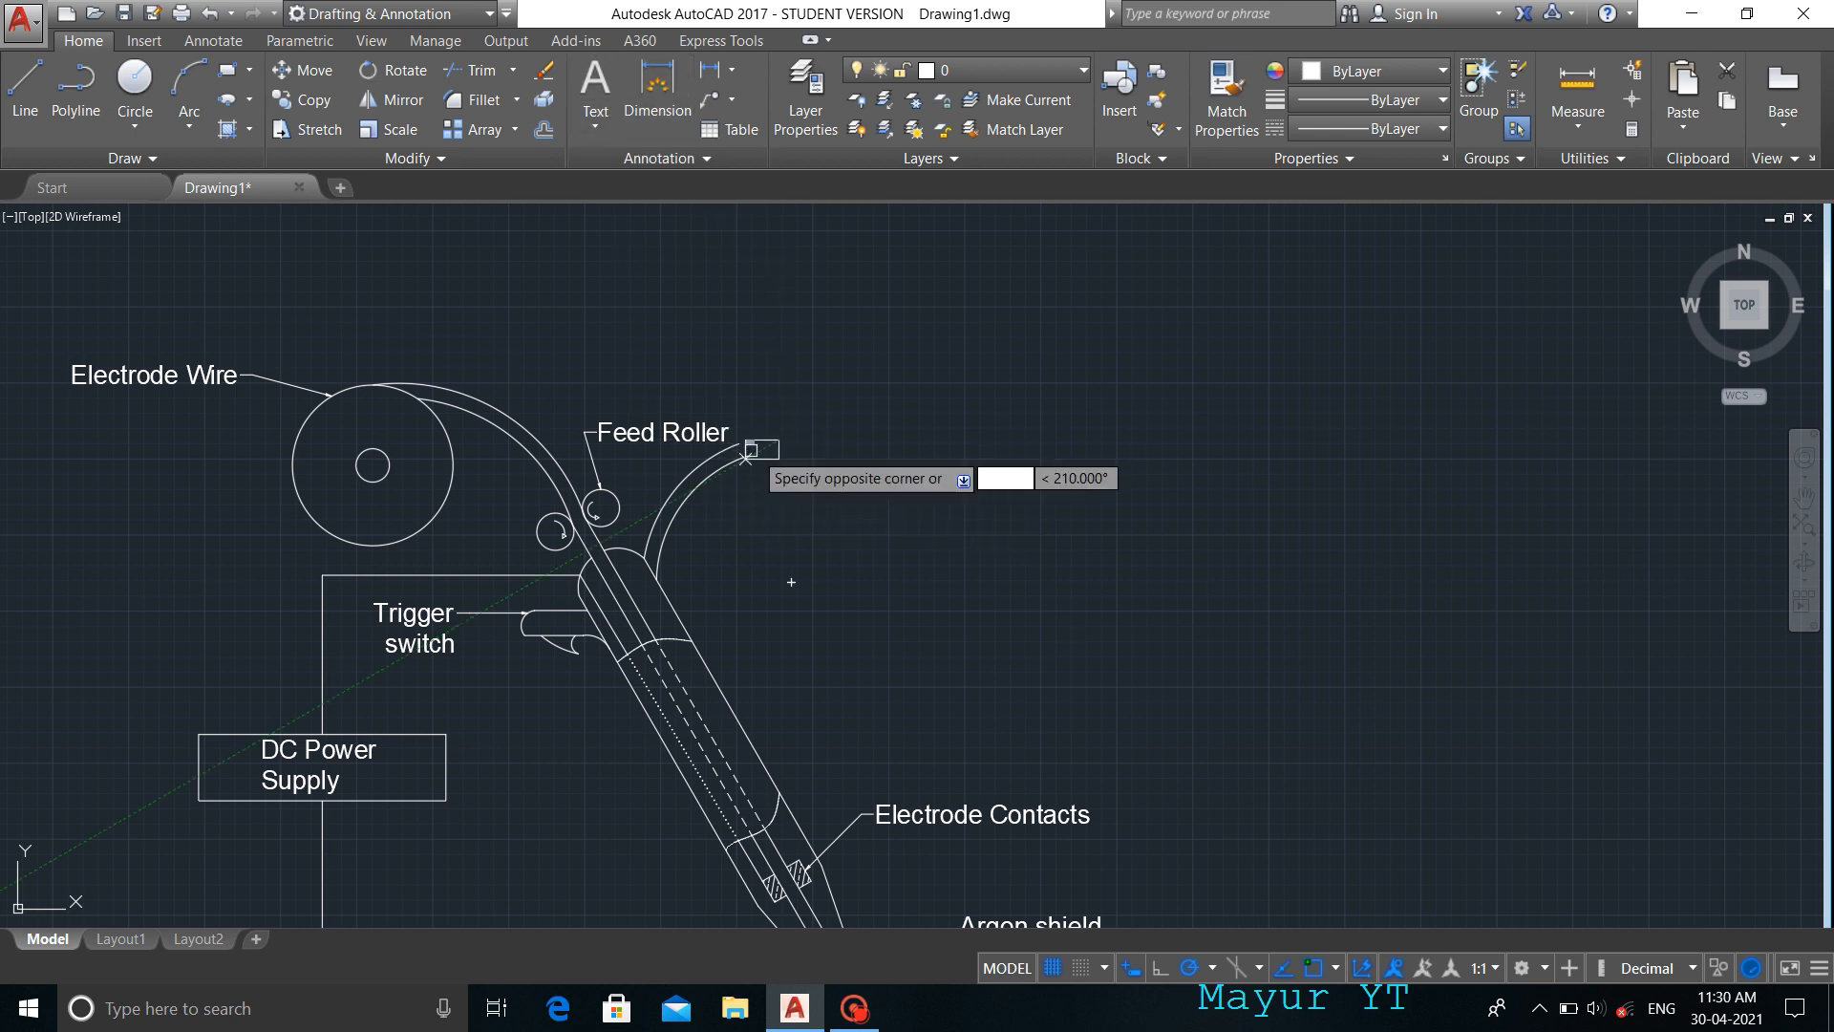
{"action": "left_click", "coordinate": [1020, 458]}
{"action": "left_click", "coordinate": [309, 128]}
{"action": "type", "text": "Argon"}
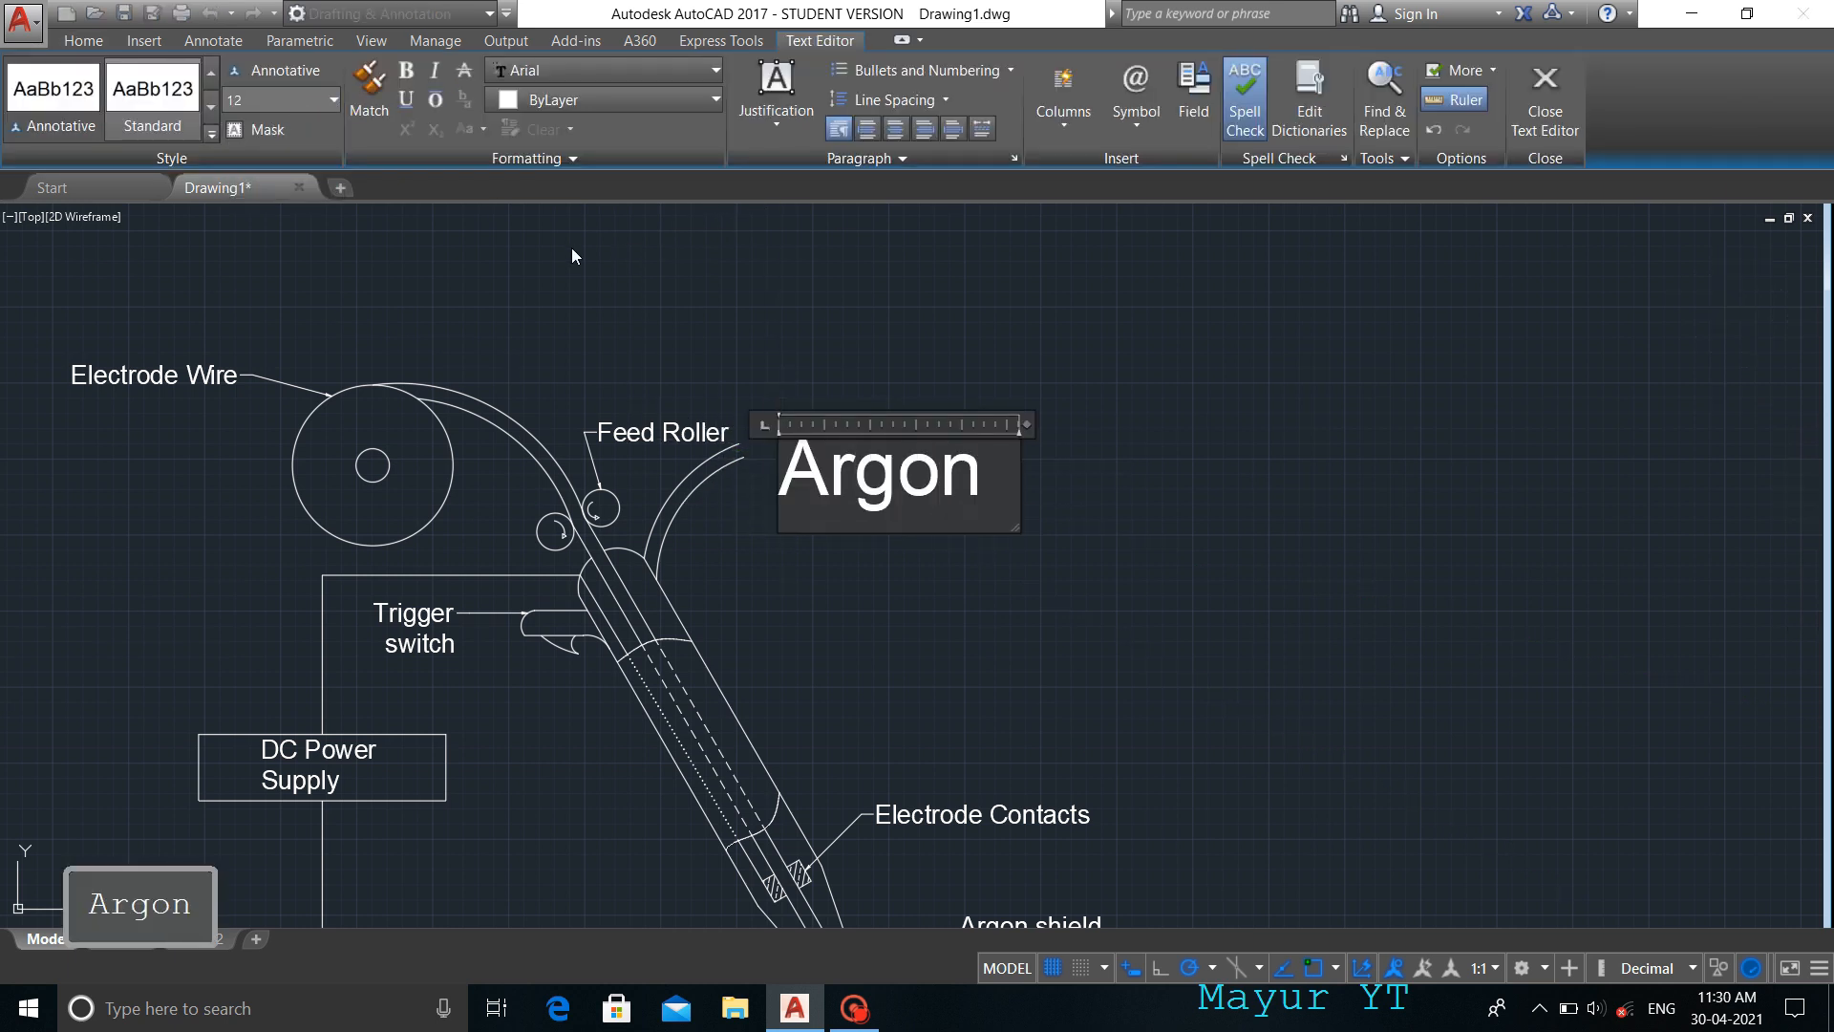
{"action": "left_click", "coordinate": [574, 256]}
- Draw a short flow arc from beside the "Argon" text, curving down along the outside of the gas hose
{"action": "scroll", "coordinate": [573, 505], "scroll_direction": "up", "scroll_amount": 6}
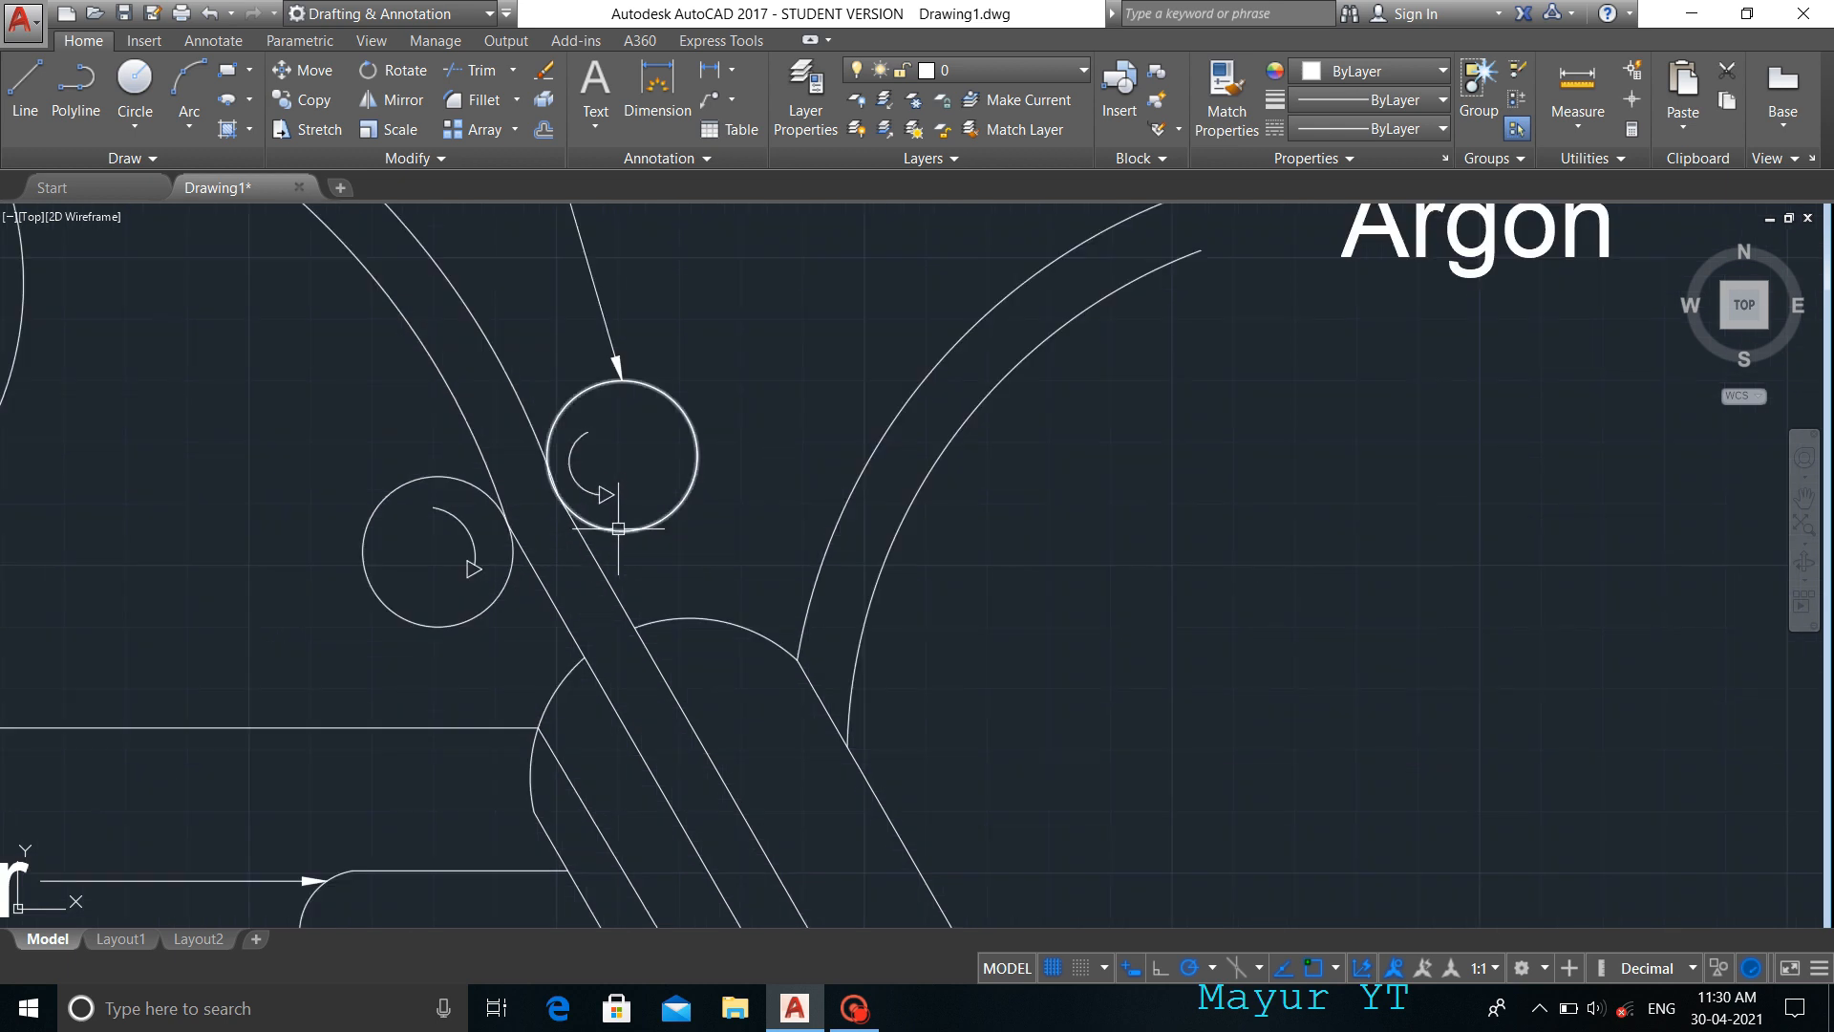
{"action": "scroll", "coordinate": [971, 499], "scroll_direction": "down", "scroll_amount": 6}
{"action": "type", "text": "arc"}
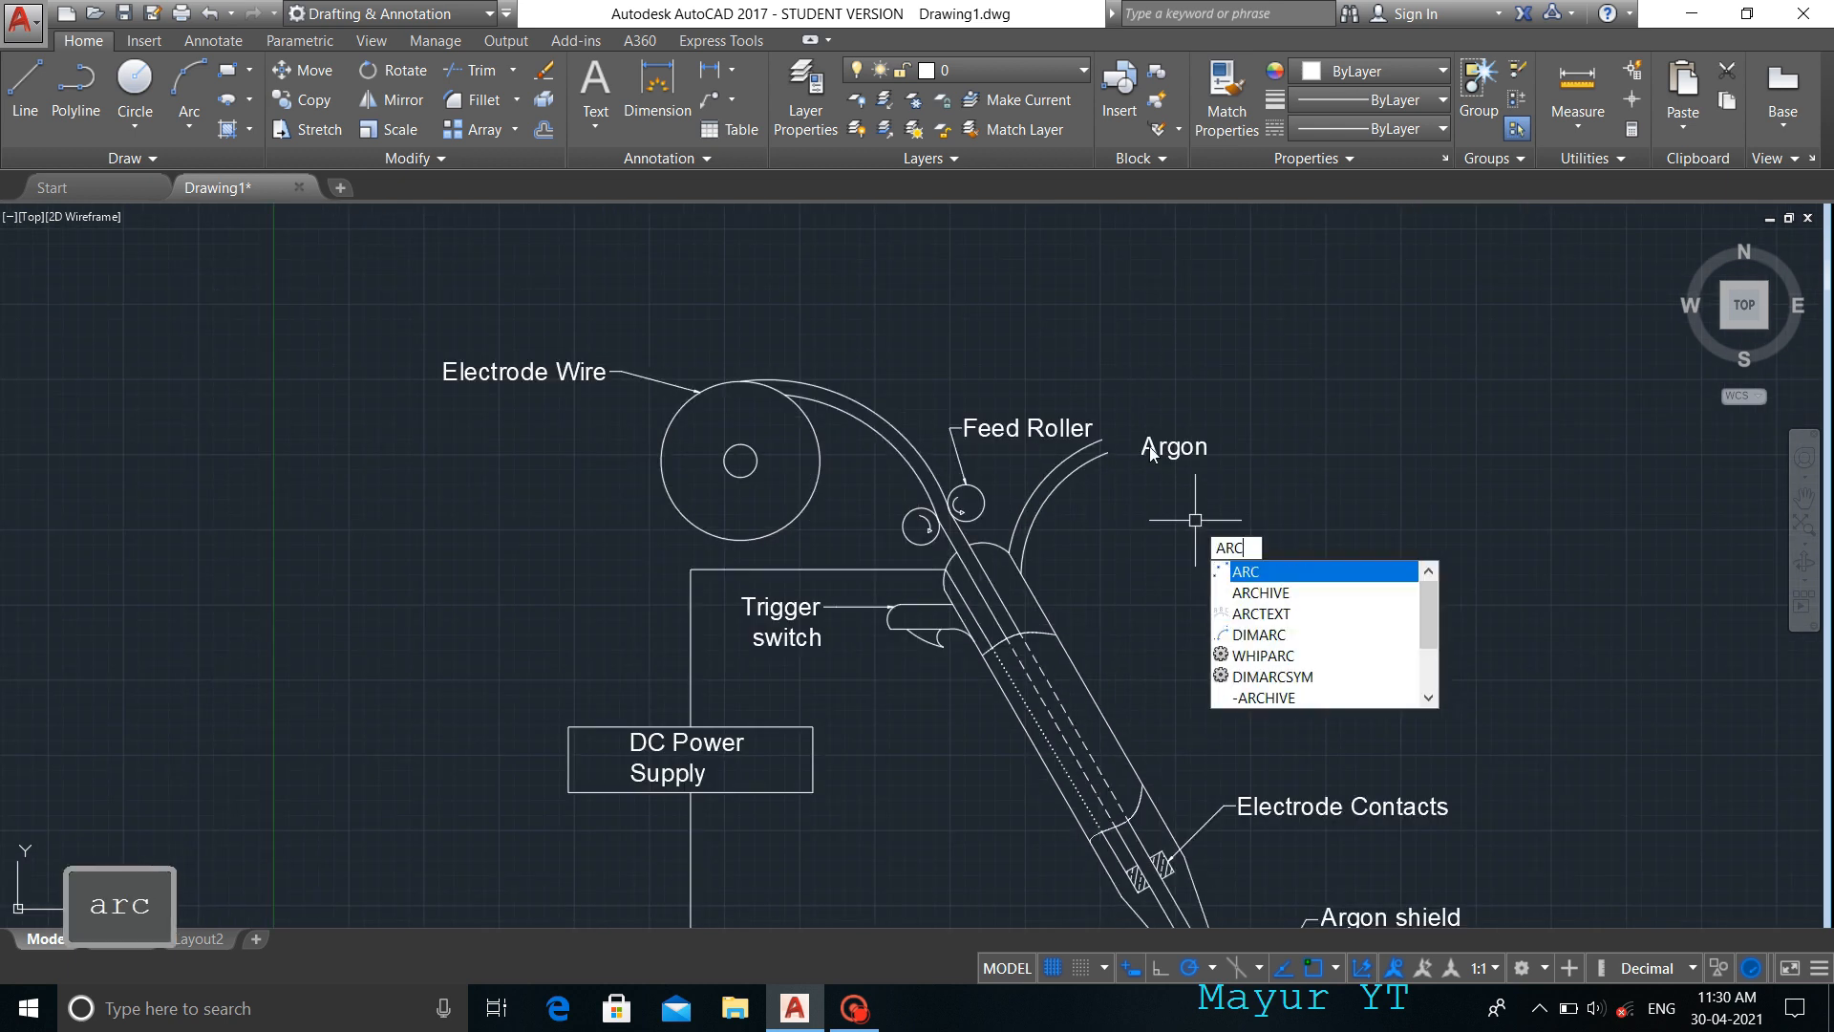
{"action": "key", "text": "Return"}
{"action": "scroll", "coordinate": [1134, 441], "scroll_direction": "up", "scroll_amount": 5}
{"action": "left_click", "coordinate": [1087, 542]}
{"action": "left_click", "coordinate": [846, 710]}
{"action": "left_click", "coordinate": [822, 758]}
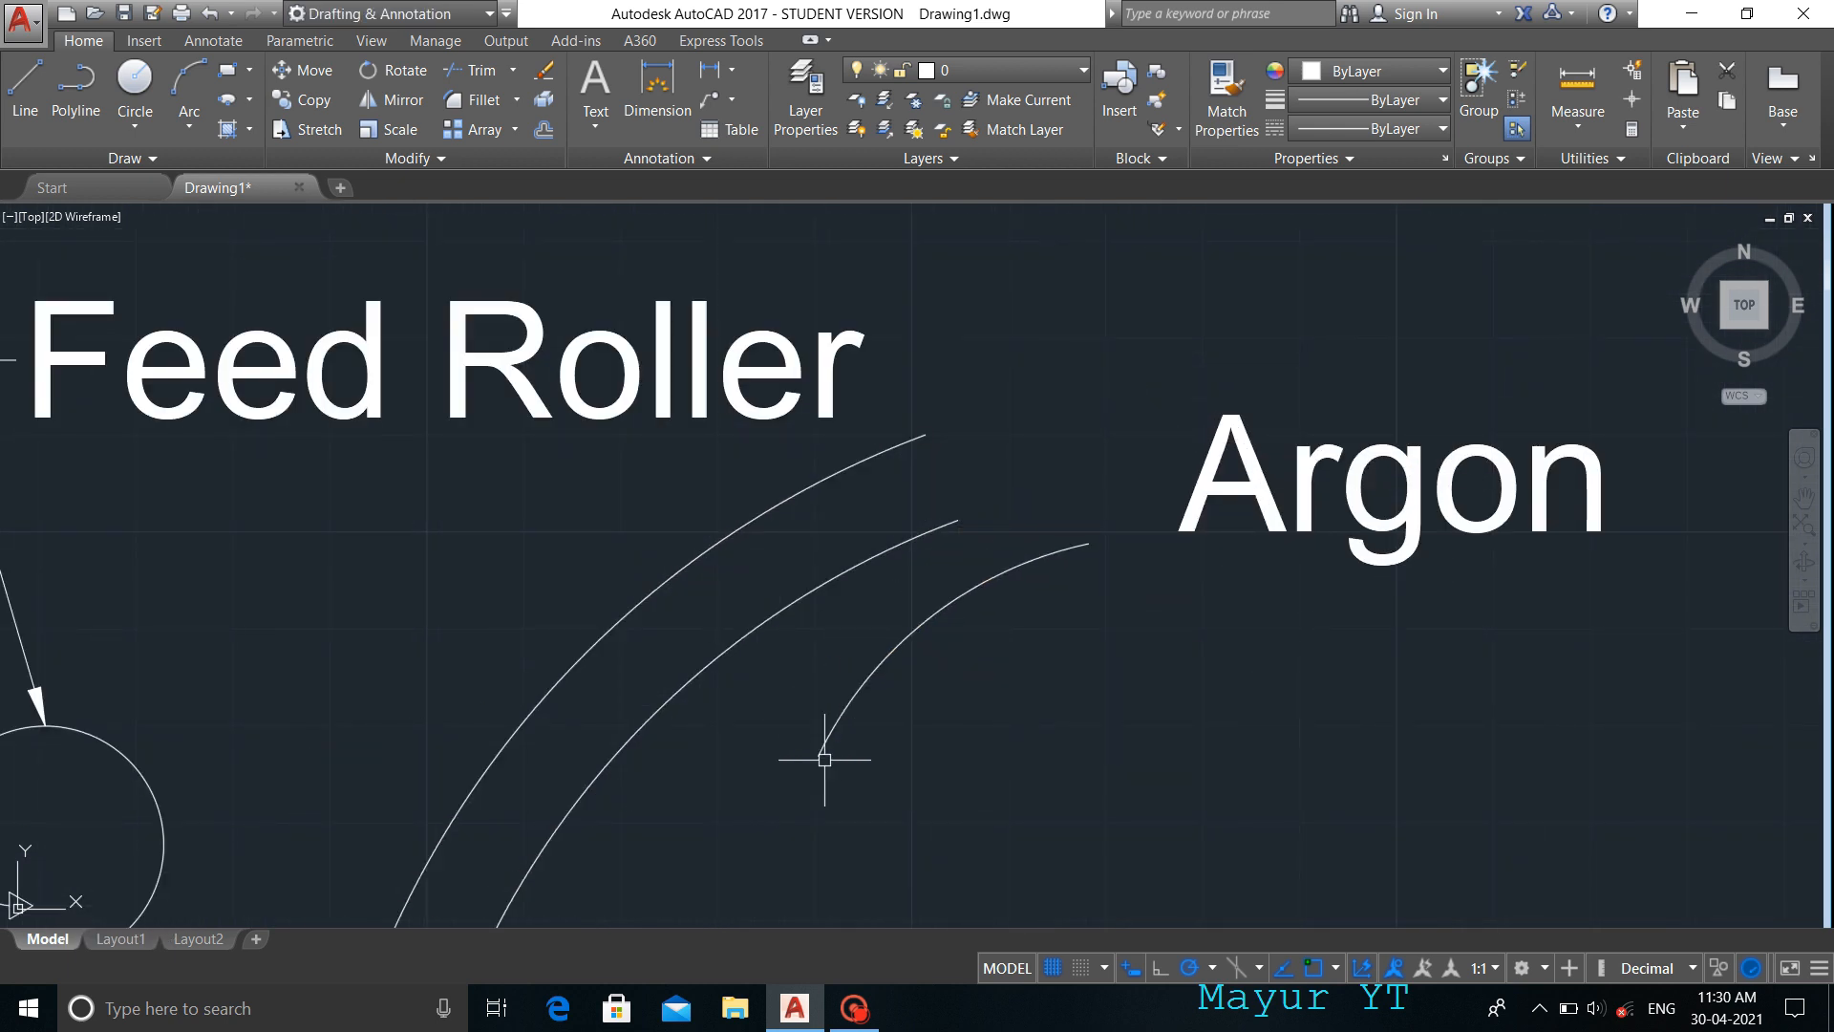
{"action": "scroll", "coordinate": [580, 771], "scroll_direction": "down", "scroll_amount": 3}
{"action": "key", "text": "Escape"}
- Copy the upper right roller's triangular arrowhead onto the lower end of the argon flow arc
{"action": "scroll", "coordinate": [355, 831], "scroll_direction": "up", "scroll_amount": 8}
{"action": "left_click", "coordinate": [344, 634]}
{"action": "left_click", "coordinate": [475, 785]}
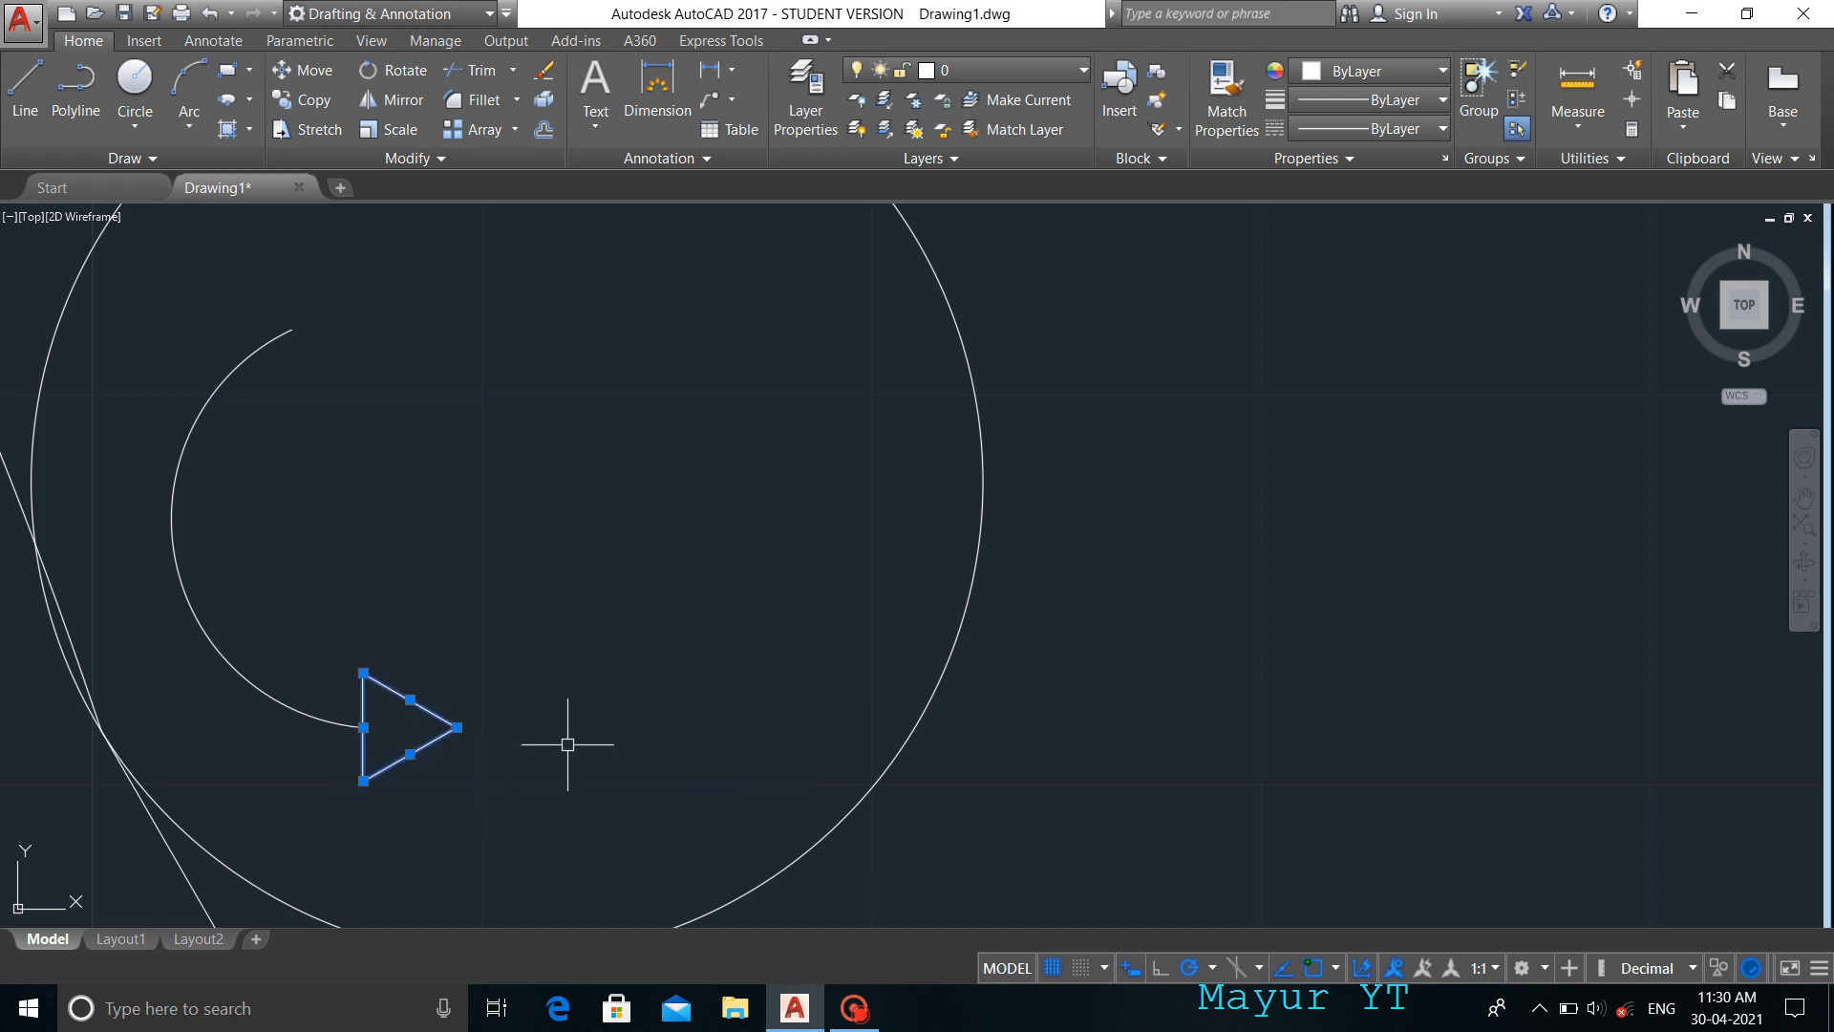
{"action": "type", "text": "co"}
{"action": "key", "text": "Return"}
{"action": "left_click", "coordinate": [410, 699]}
{"action": "scroll", "coordinate": [869, 630], "scroll_direction": "down", "scroll_amount": 10}
{"action": "scroll", "coordinate": [1151, 571], "scroll_direction": "up", "scroll_amount": 6}
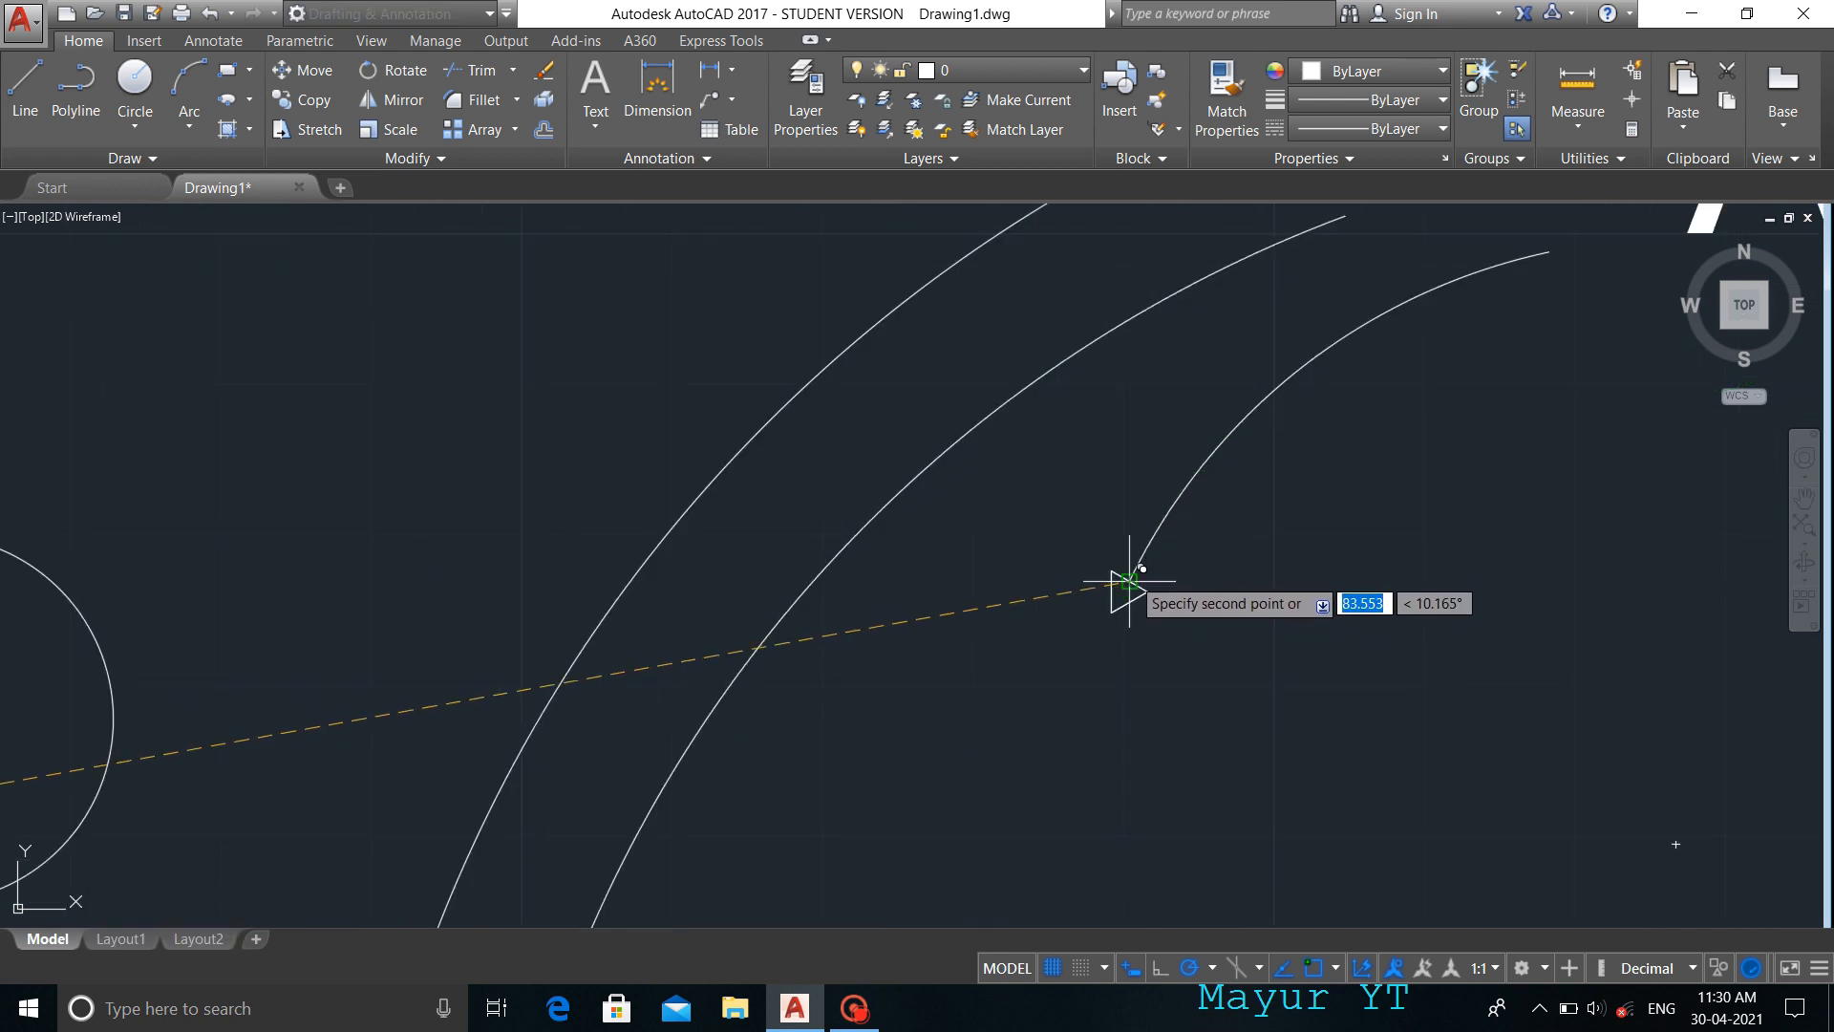
{"action": "left_click", "coordinate": [1130, 581]}
{"action": "key", "text": "Escape"}
{"action": "scroll", "coordinate": [1130, 581], "scroll_direction": "down", "scroll_amount": 10}
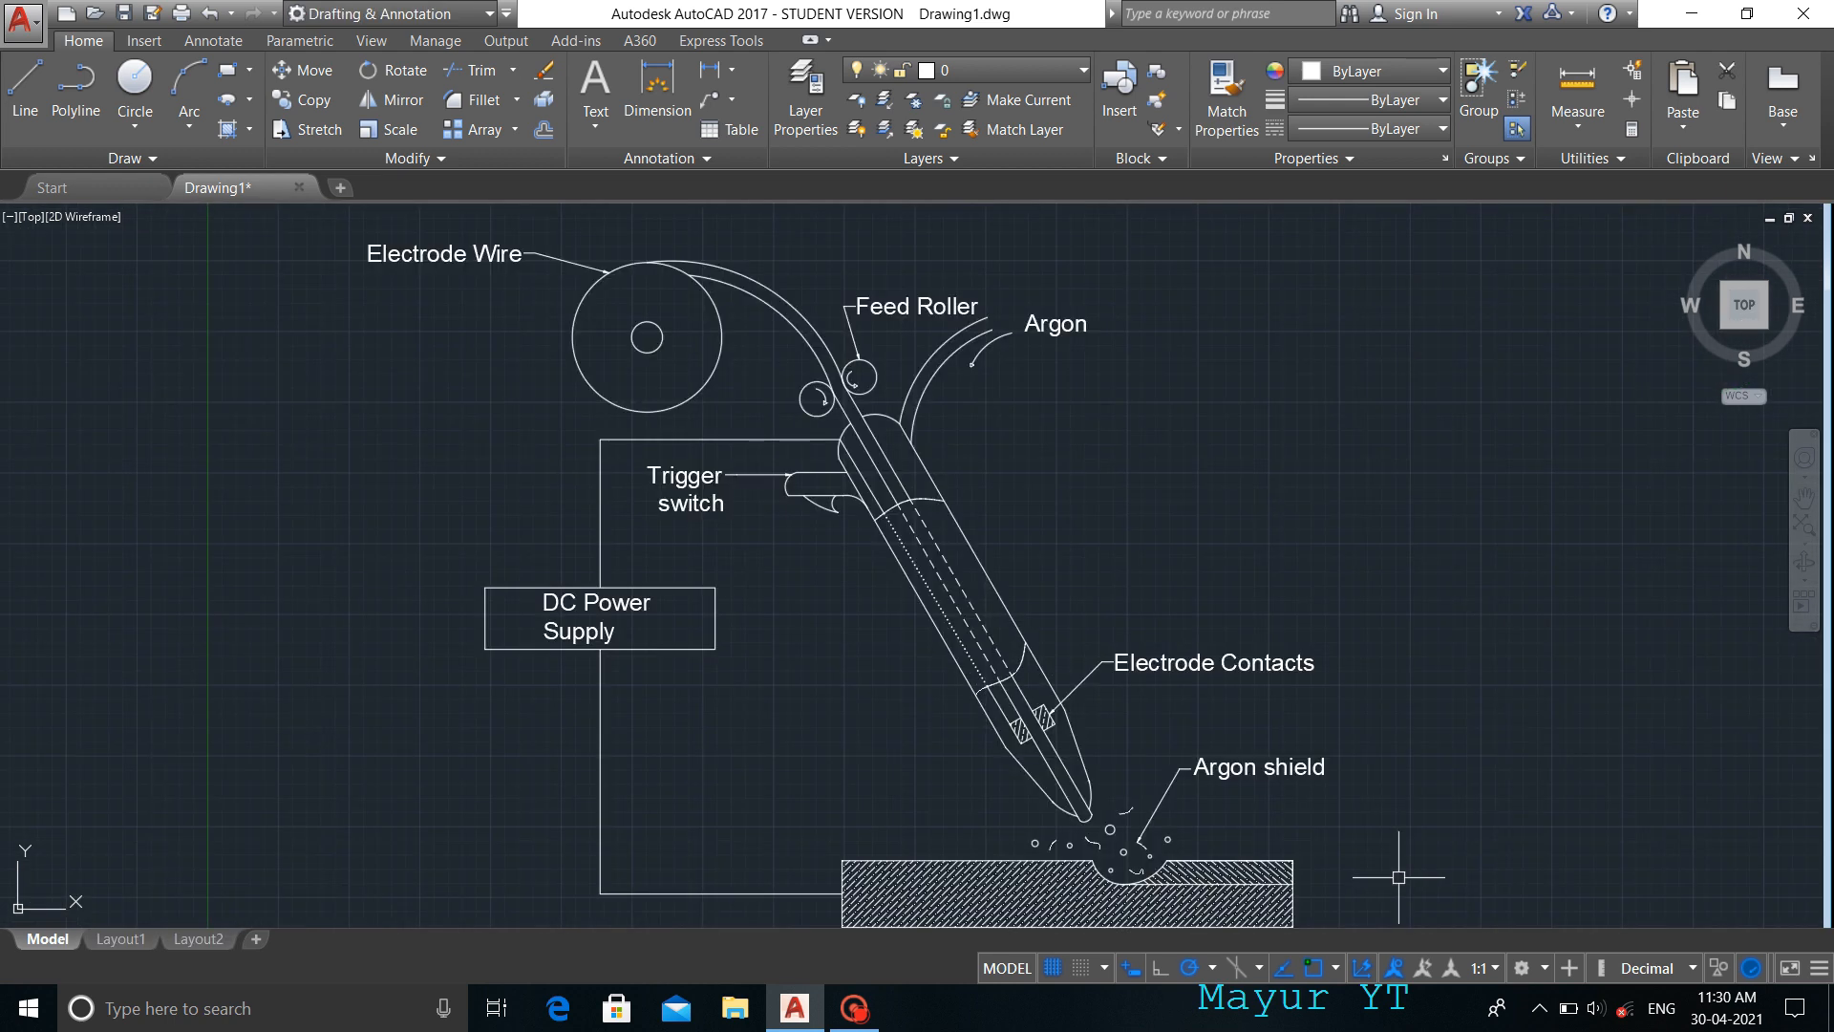
- Add a leader from the top of the base block's weld area, labelled "Weld" at text height 12
{"action": "left_click", "coordinate": [708, 99]}
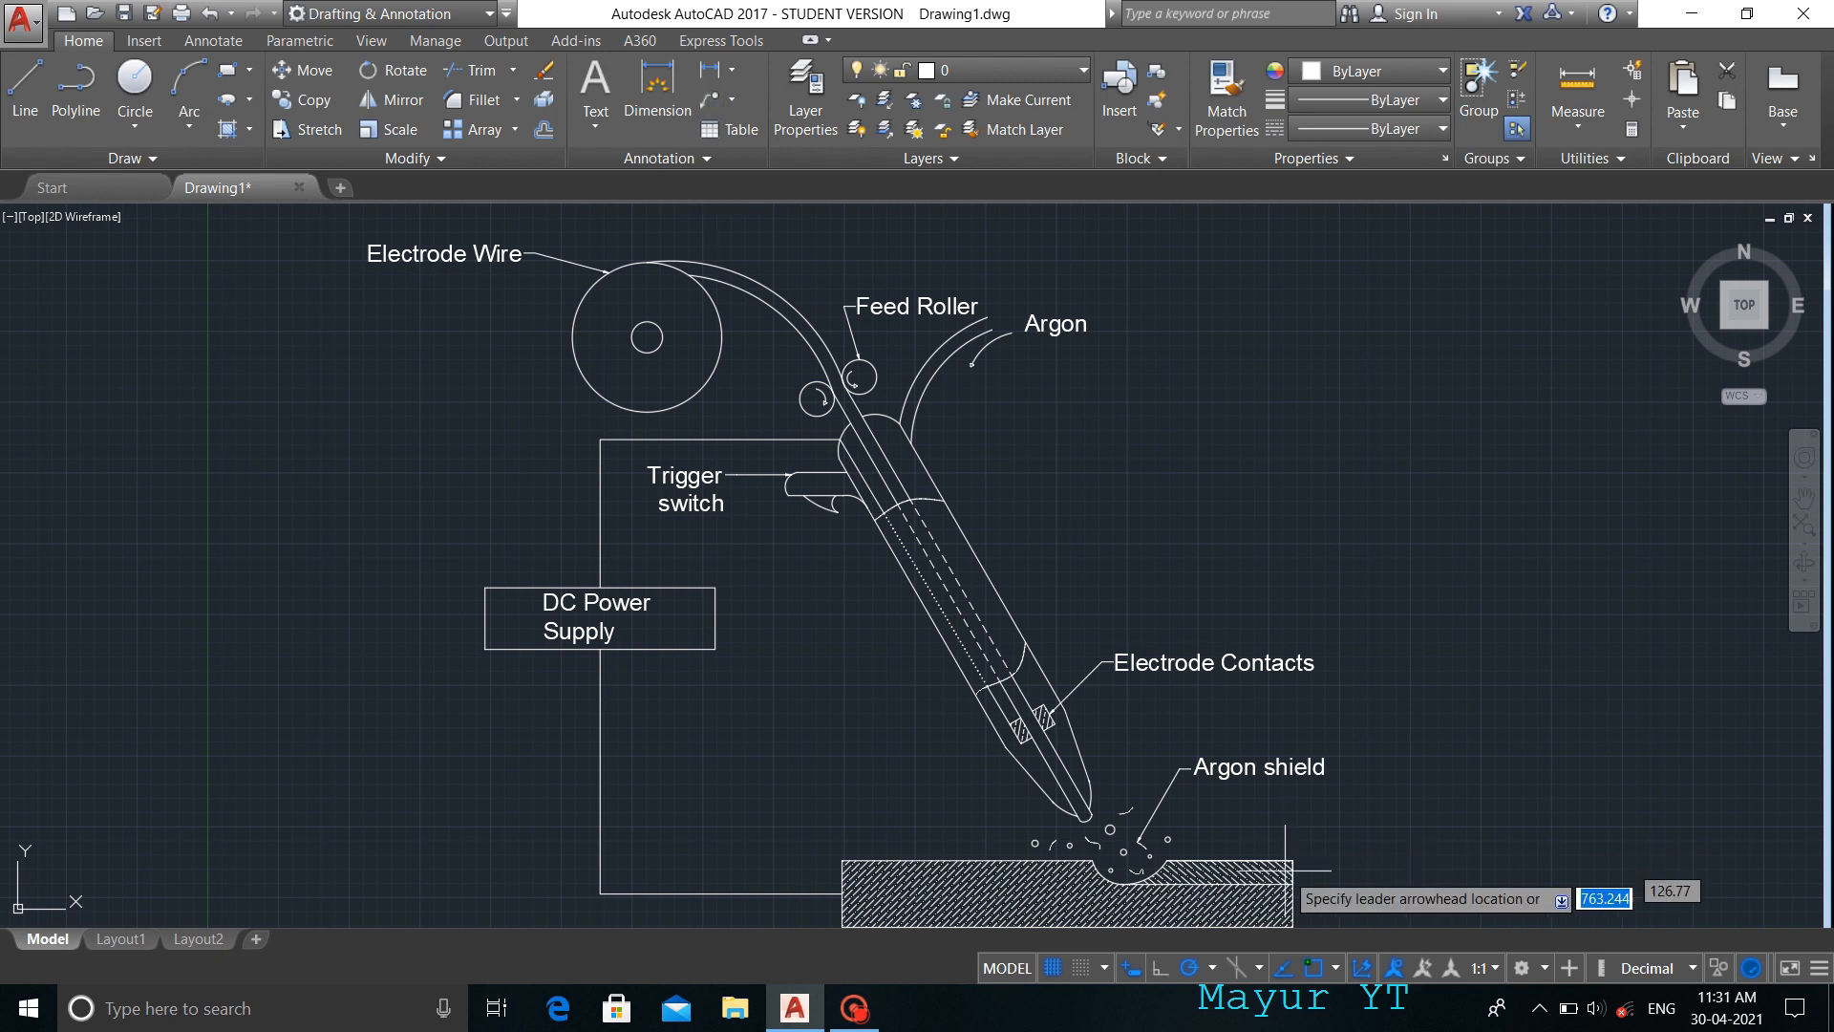
{"action": "left_click", "coordinate": [1208, 860]}
{"action": "left_click", "coordinate": [1257, 830]}
{"action": "left_click", "coordinate": [288, 125]}
{"action": "type", "text": "Weld"}
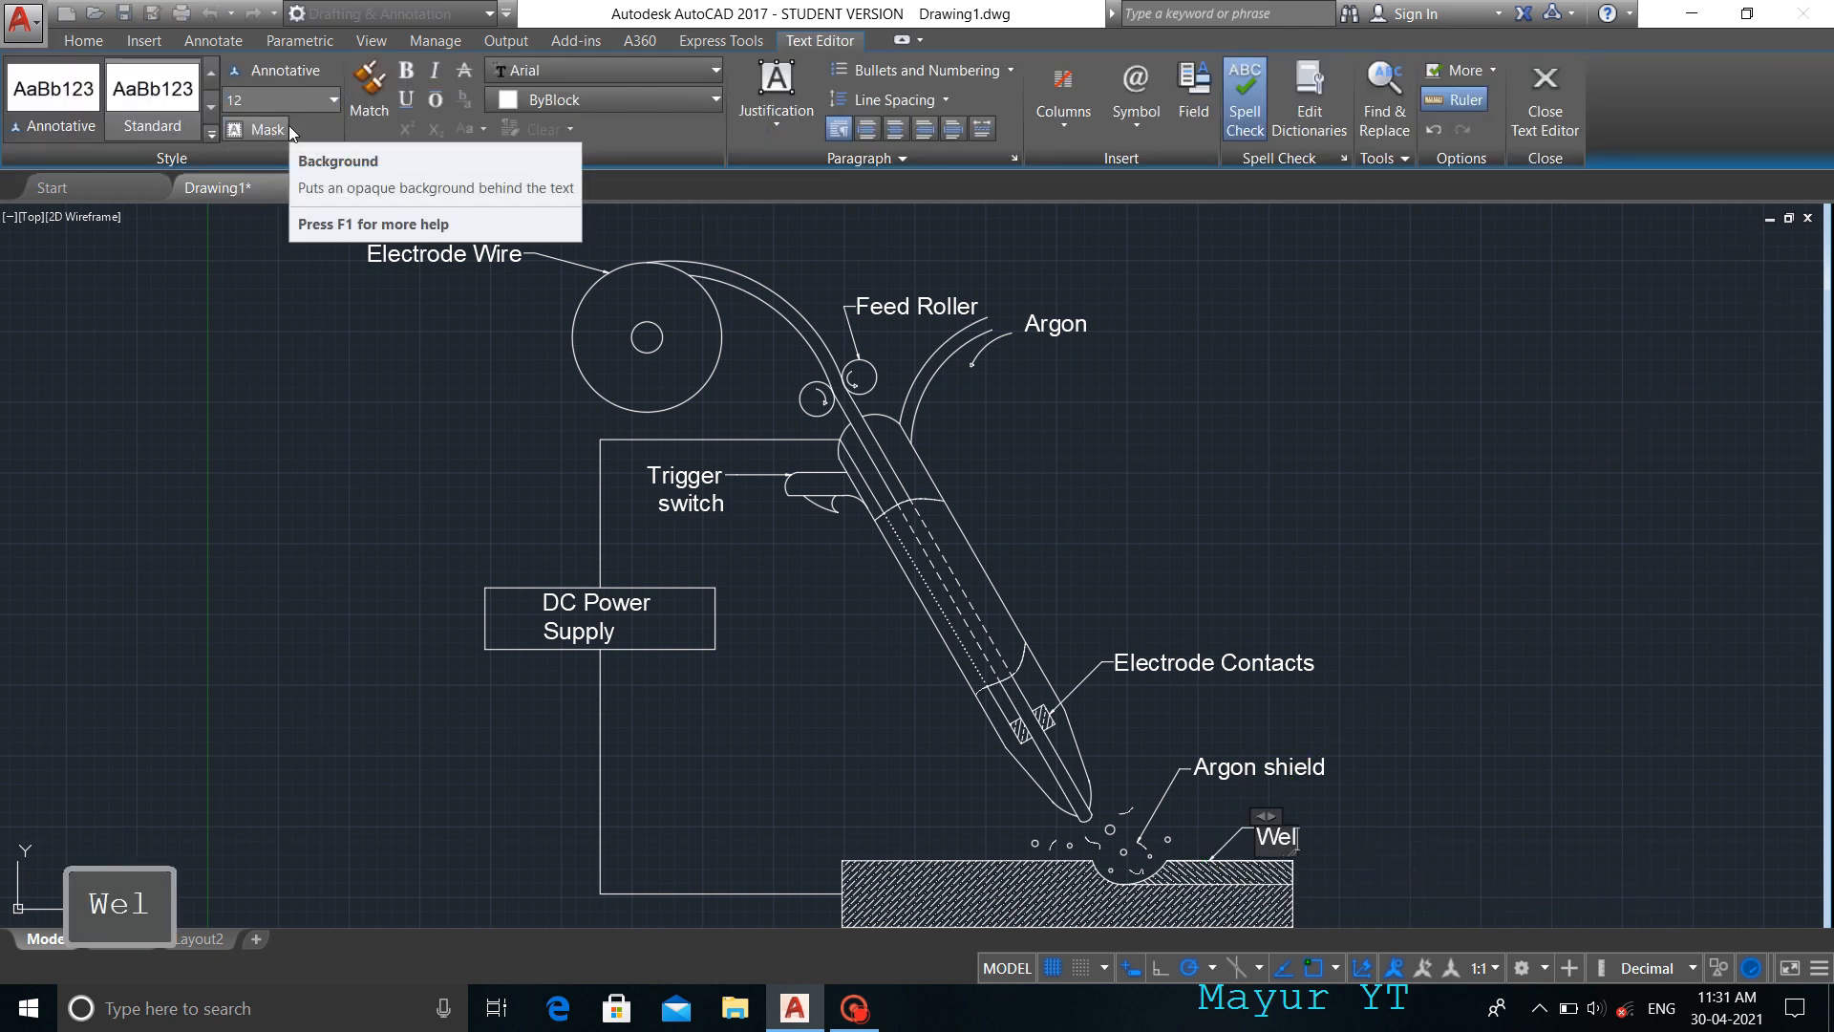
{"action": "left_click", "coordinate": [1457, 652]}
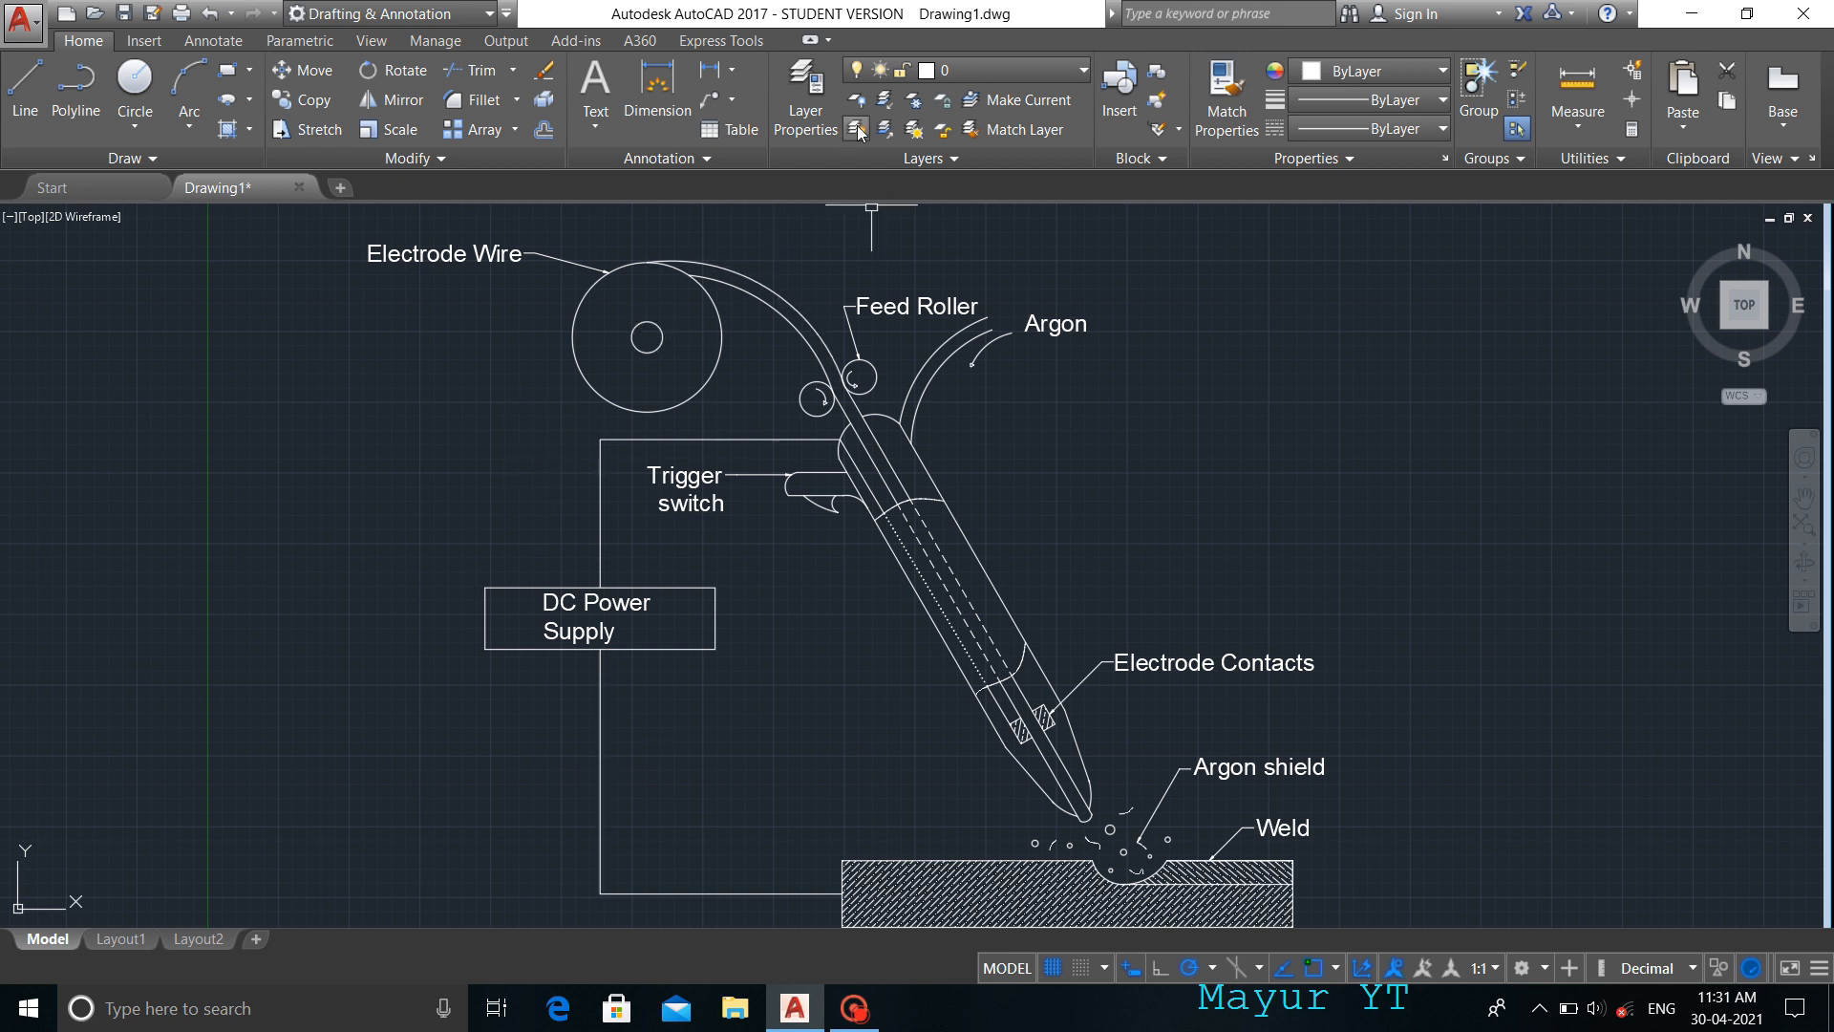
- Add a leader from the vertical line below the power supply box, labelled "Welding Lead" at text height 12
{"action": "left_click", "coordinate": [709, 98]}
{"action": "left_click", "coordinate": [602, 718]}
{"action": "left_click", "coordinate": [679, 719]}
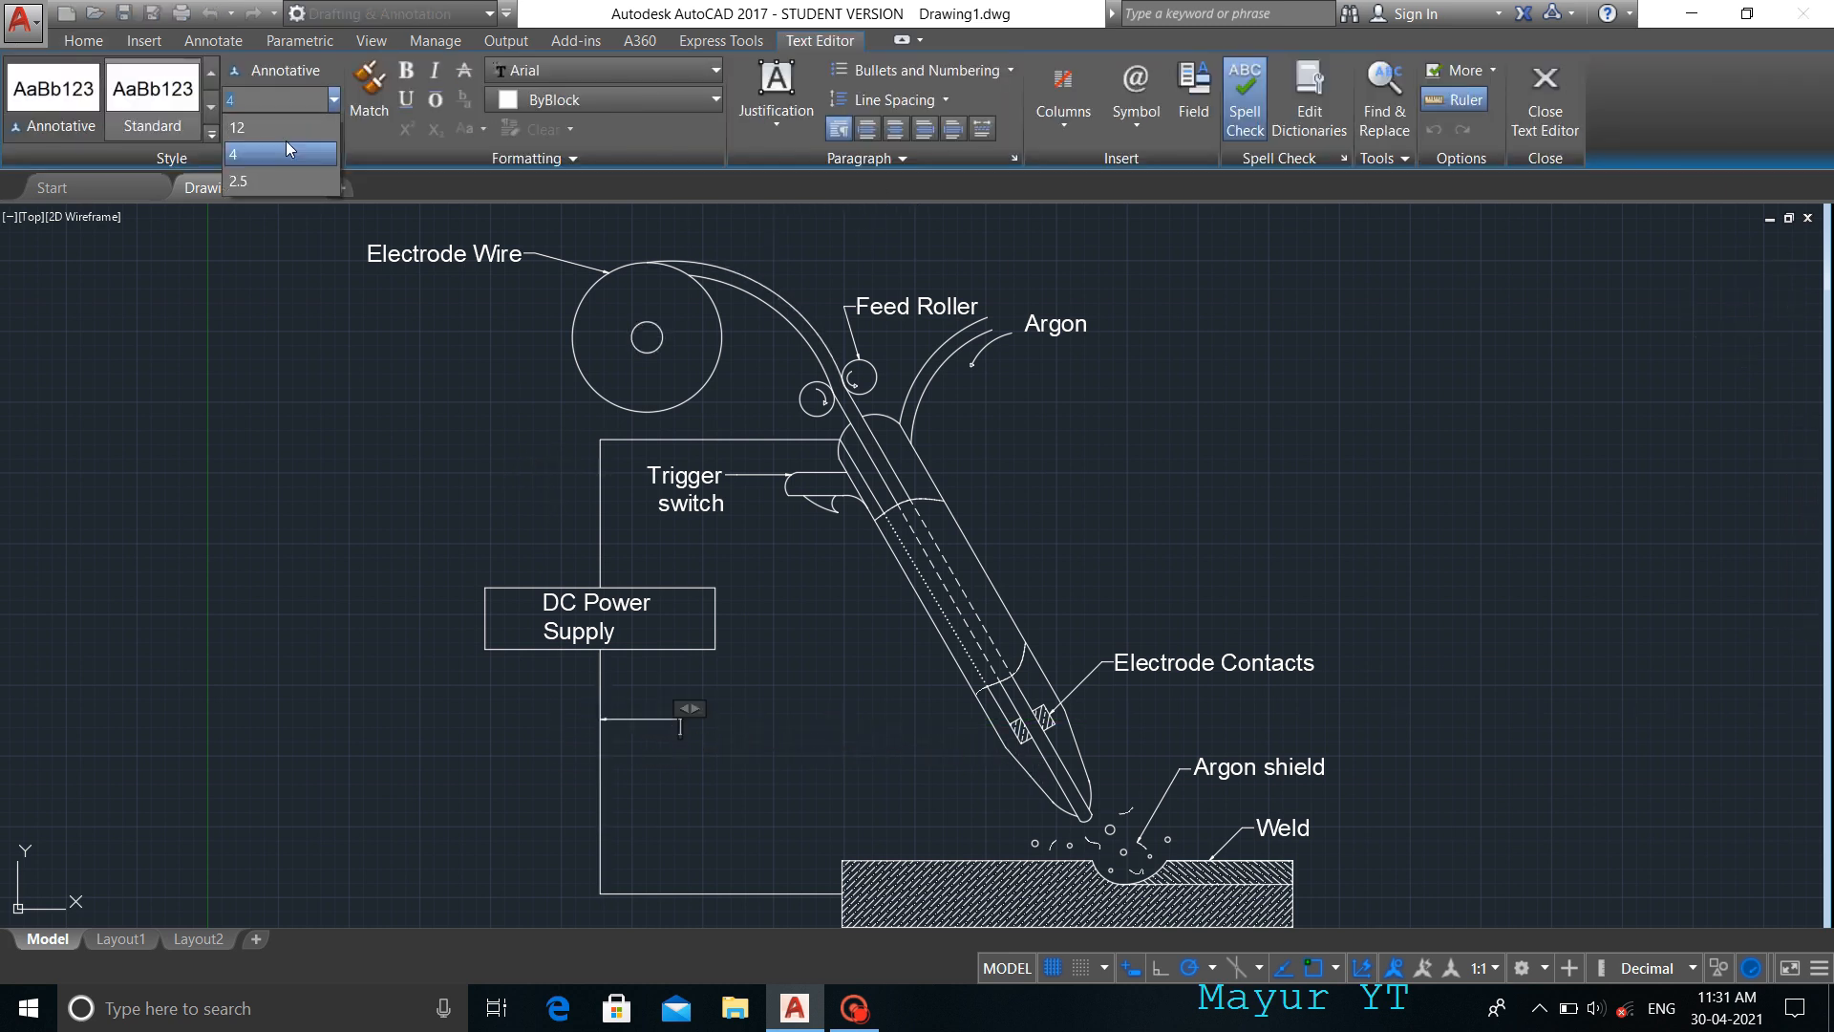
{"action": "type", "text": "Welding Lead"}
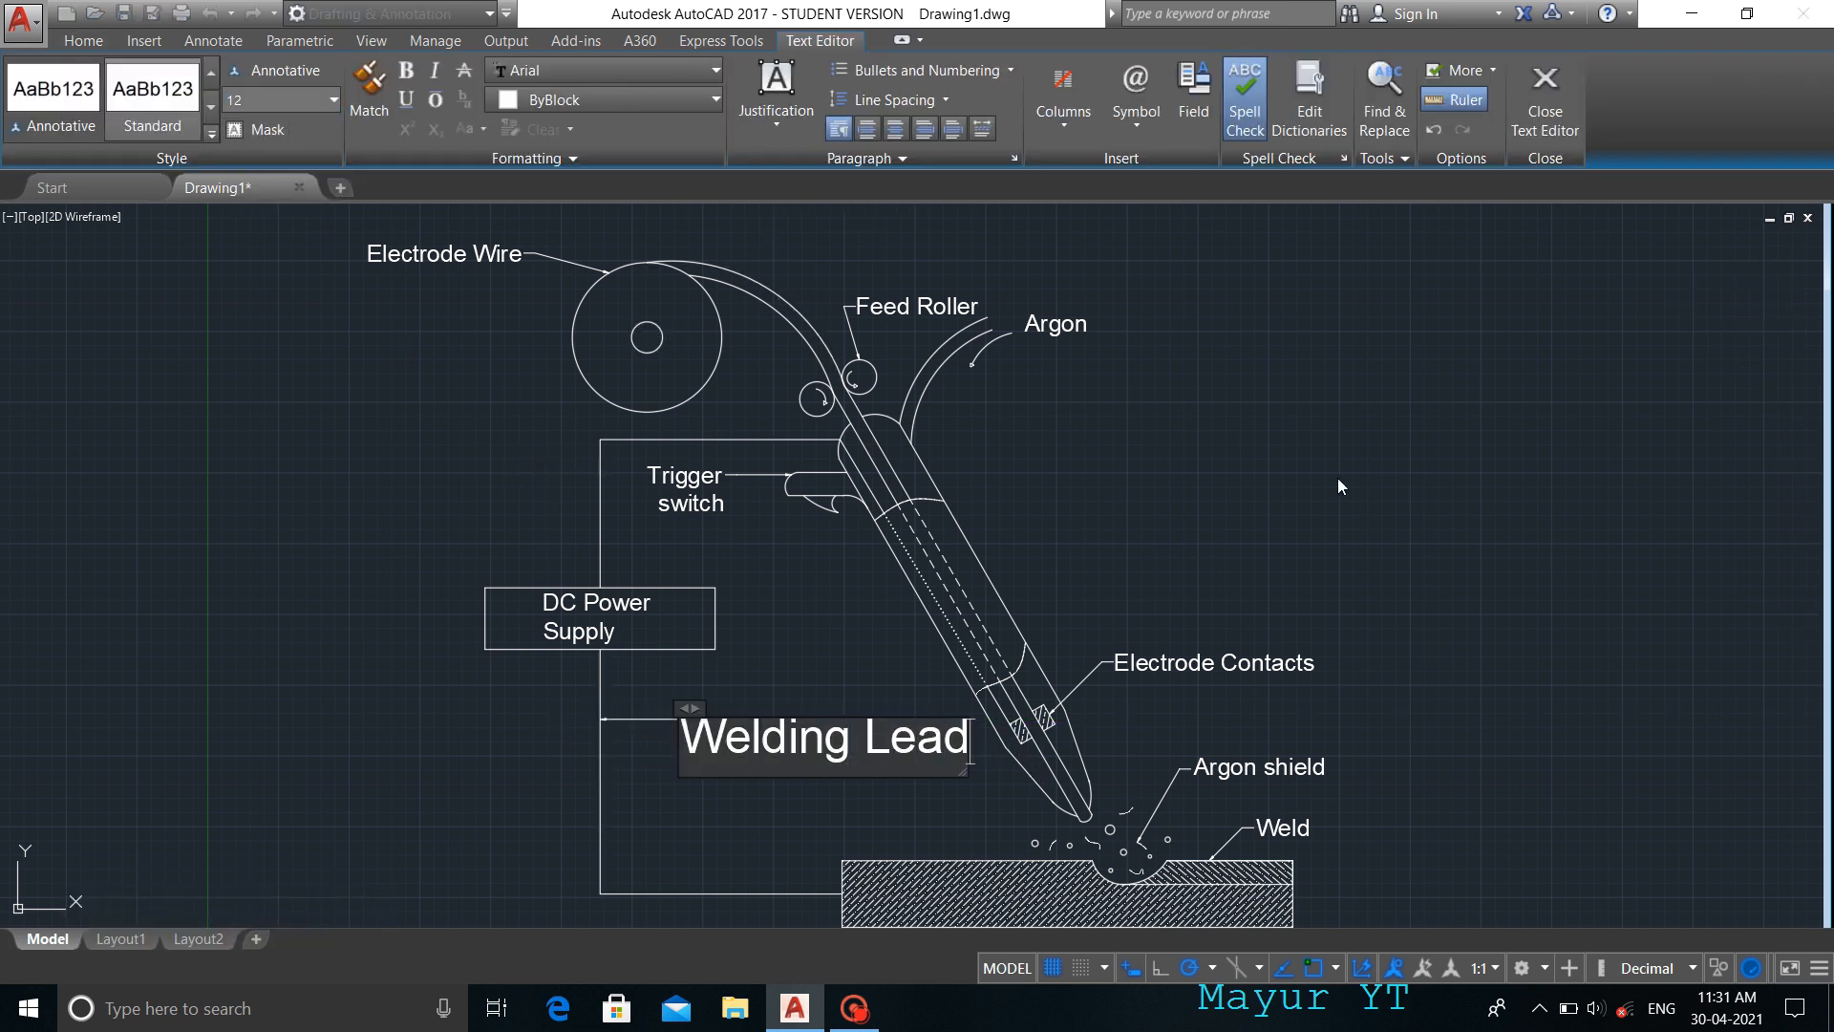
{"action": "left_click", "coordinate": [1311, 483]}
- Start a wide multiline text box below the base block and set its text height to 25
{"action": "scroll", "coordinate": [1311, 483], "scroll_direction": "down", "scroll_amount": 2}
{"action": "scroll", "coordinate": [1388, 777], "scroll_direction": "up", "scroll_amount": 2}
{"action": "left_click", "coordinate": [595, 88]}
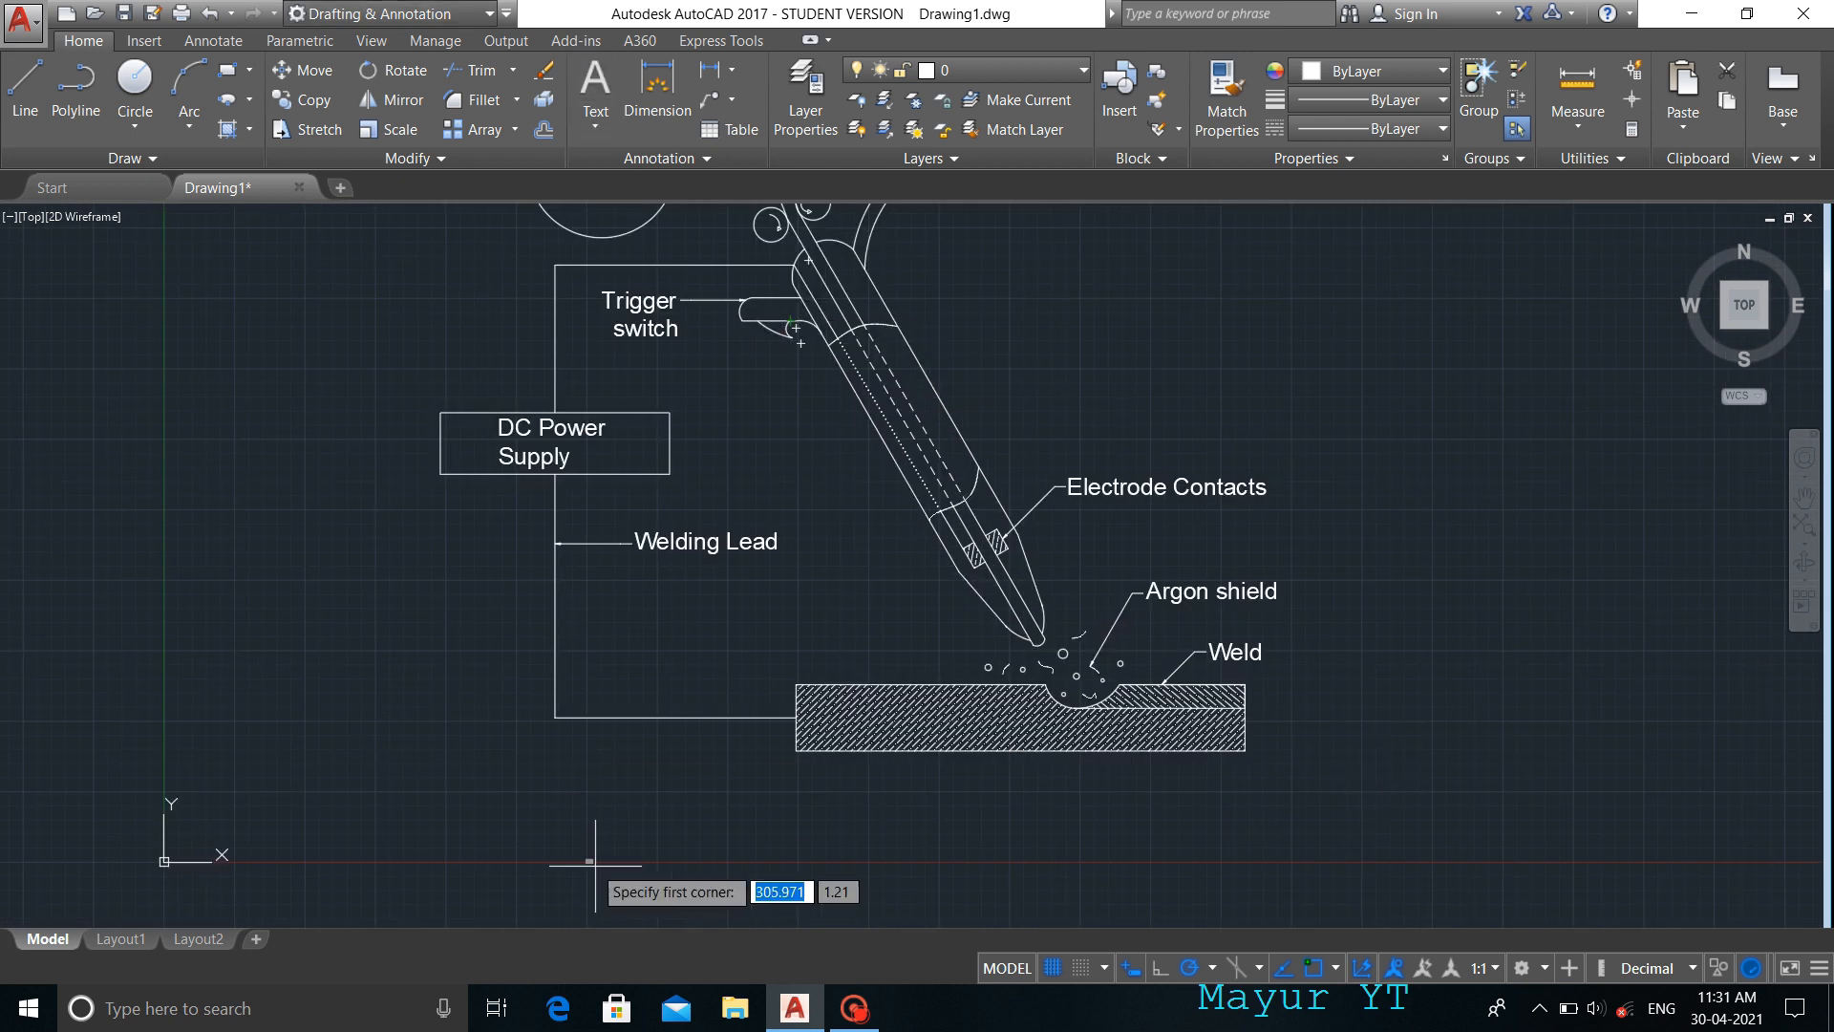
{"action": "left_click", "coordinate": [657, 774]}
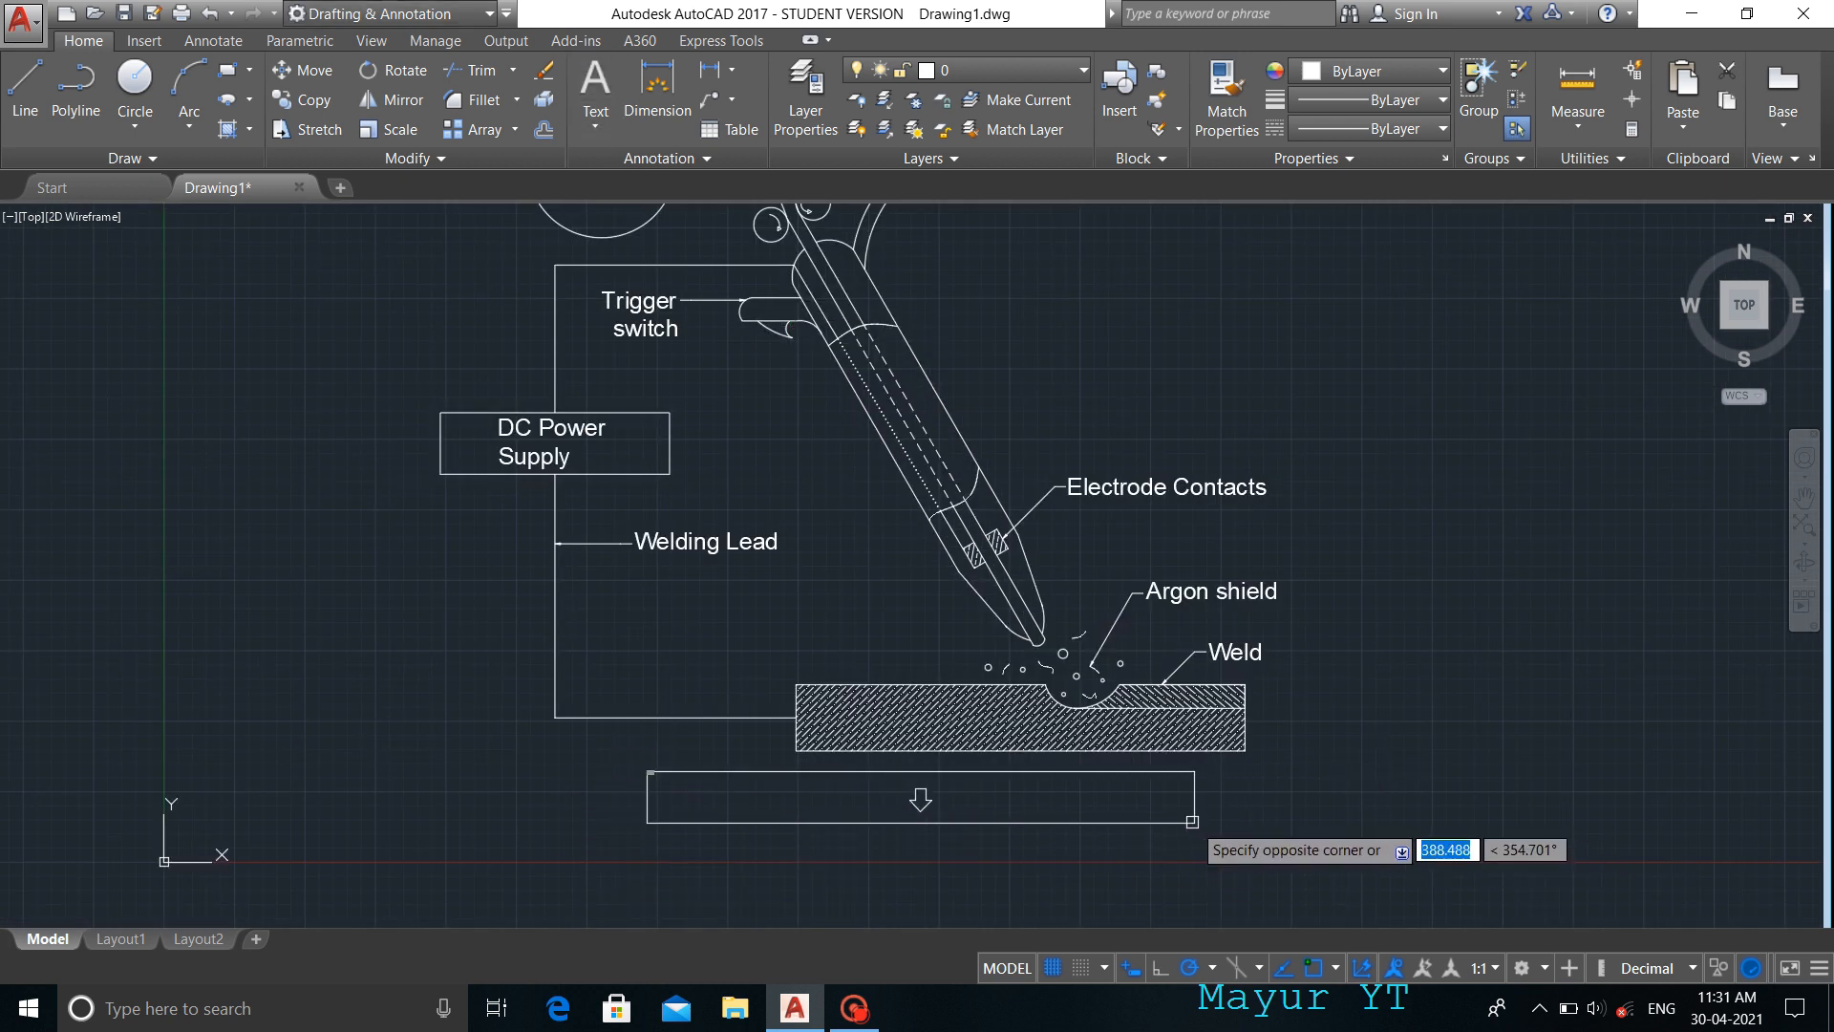
{"action": "left_click", "coordinate": [1206, 833]}
{"action": "key", "text": "BackSpace"}
{"action": "key", "text": "BackSpace"}
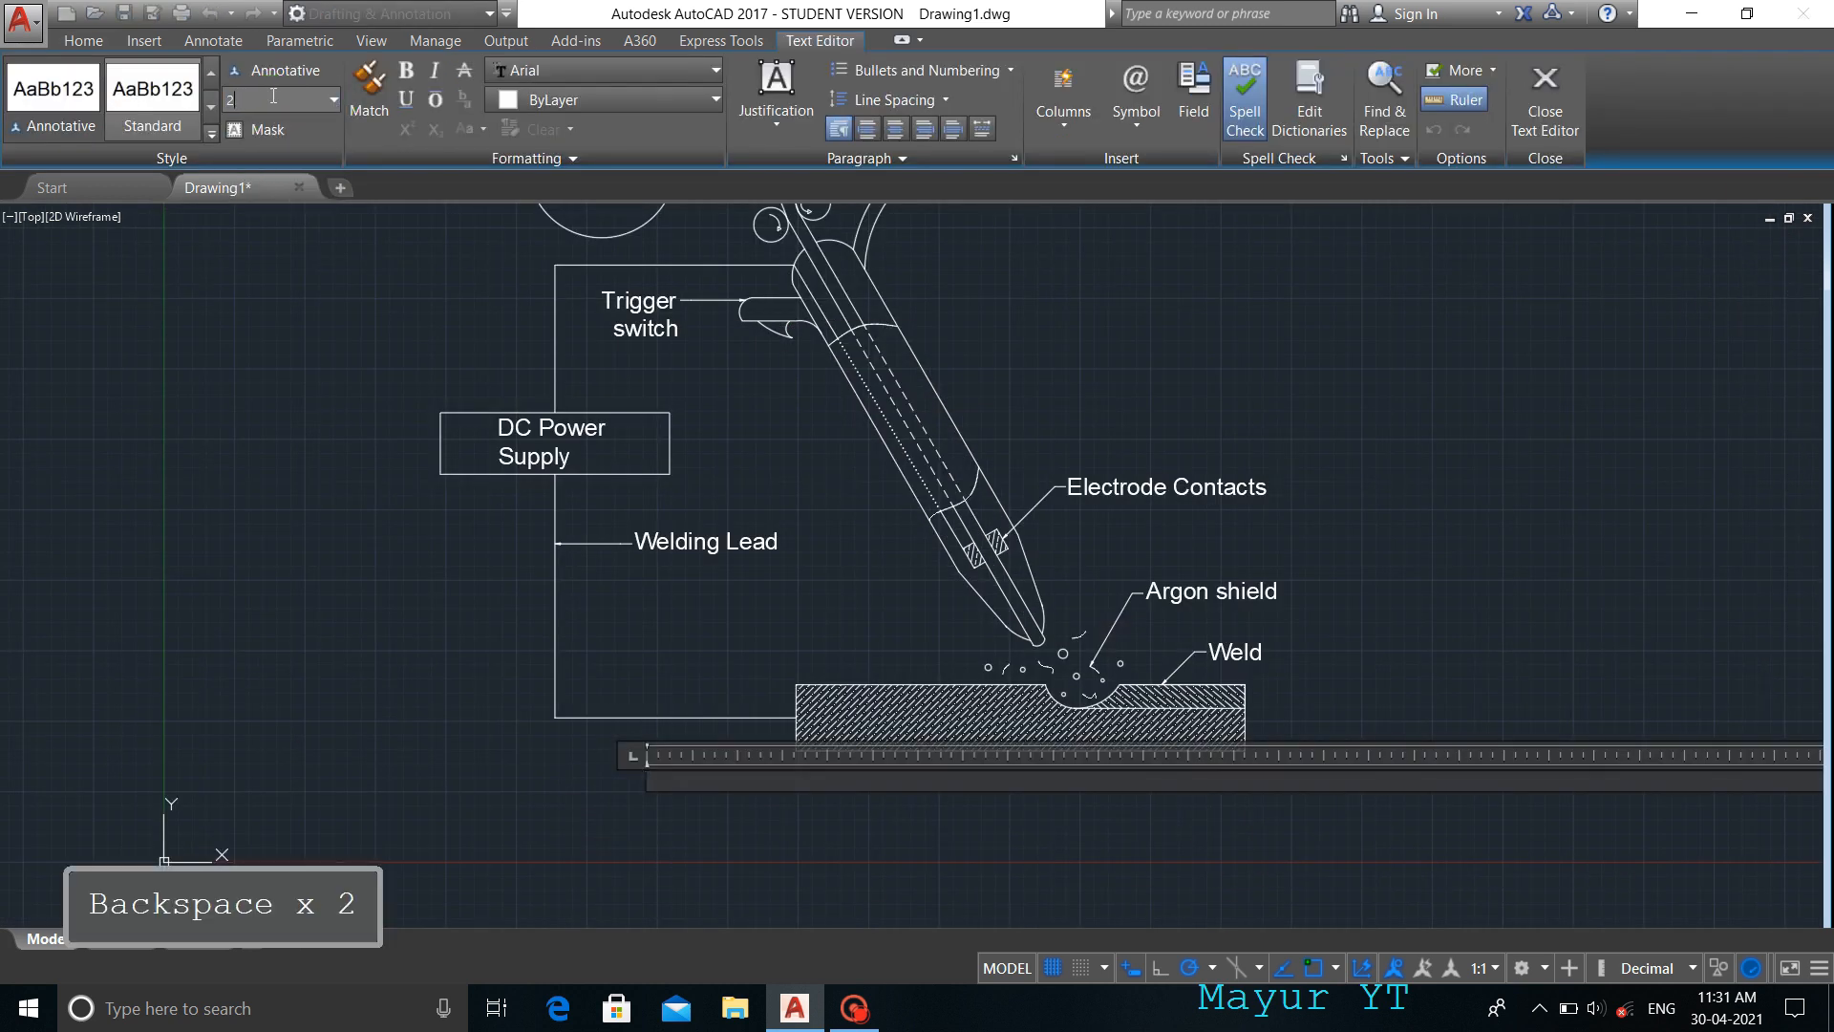
{"action": "type", "text": "5"}
{"action": "key", "text": "Return"}
- Enter the caption "Fig.Metal Inert Gas Welding" in the text box below the base block
{"action": "type", "text": "Fig"}
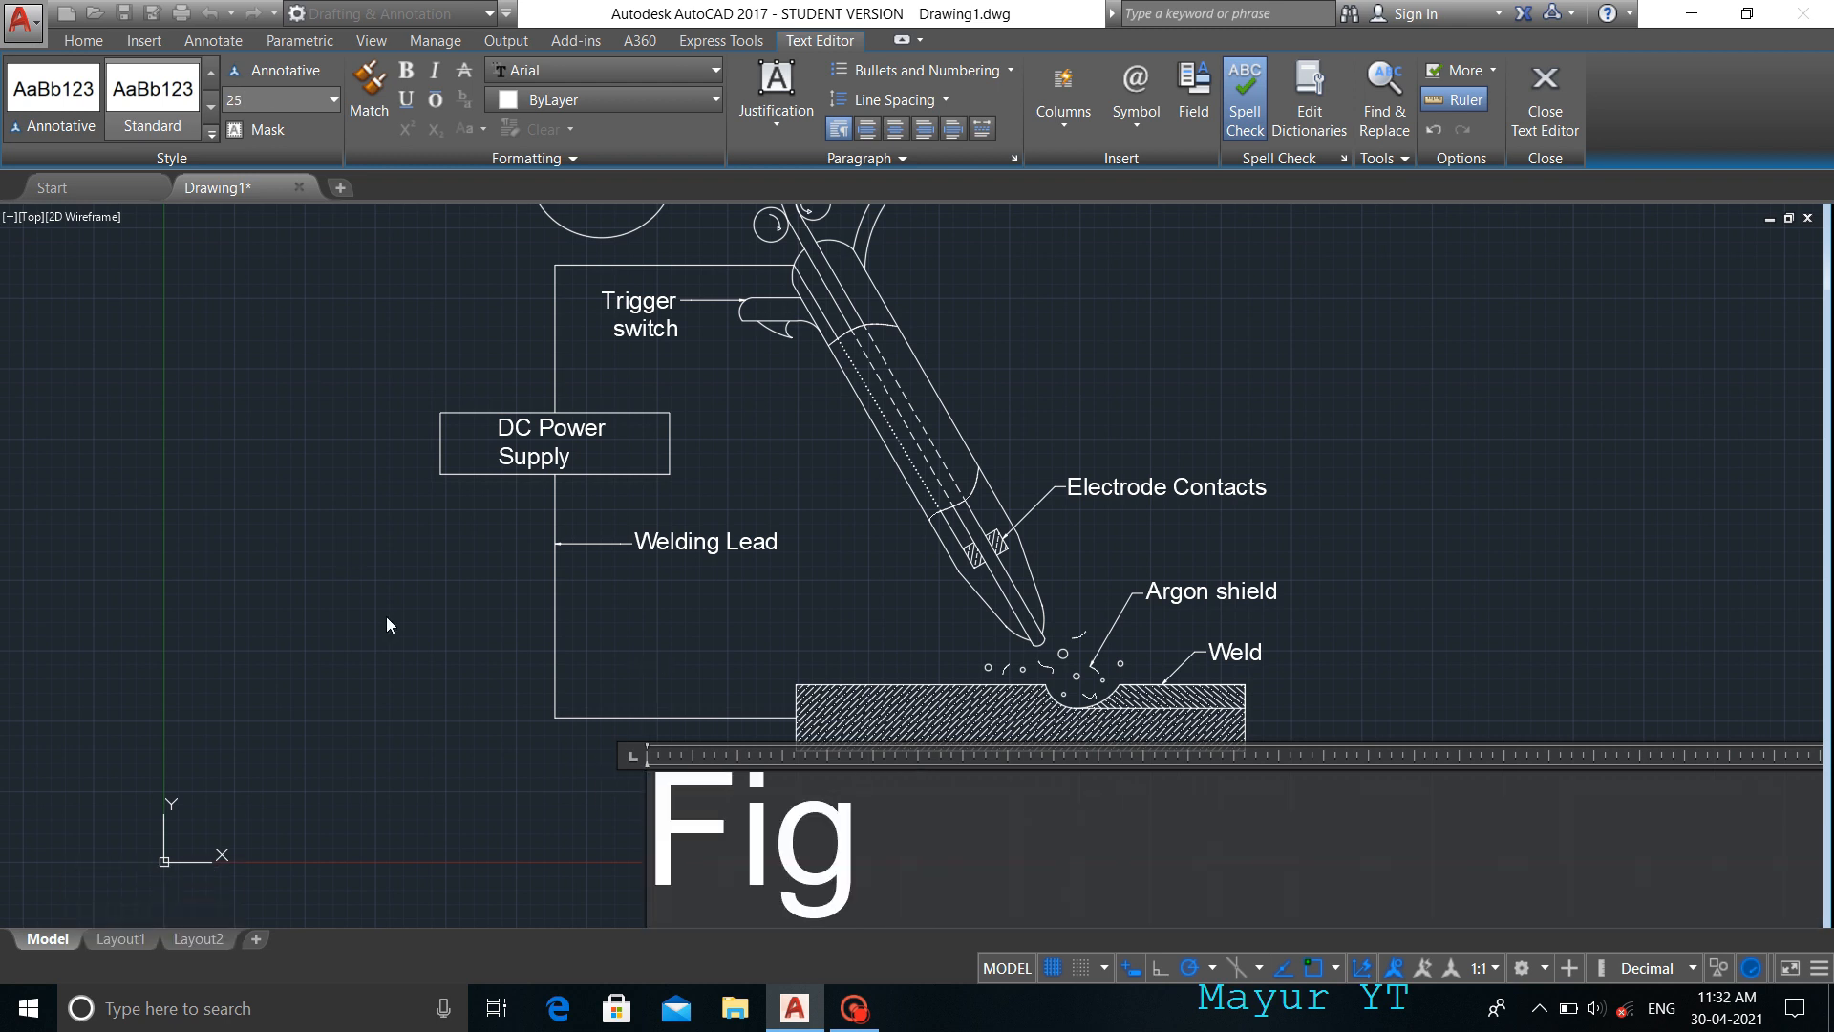
{"action": "key", "text": "BackSpace"}
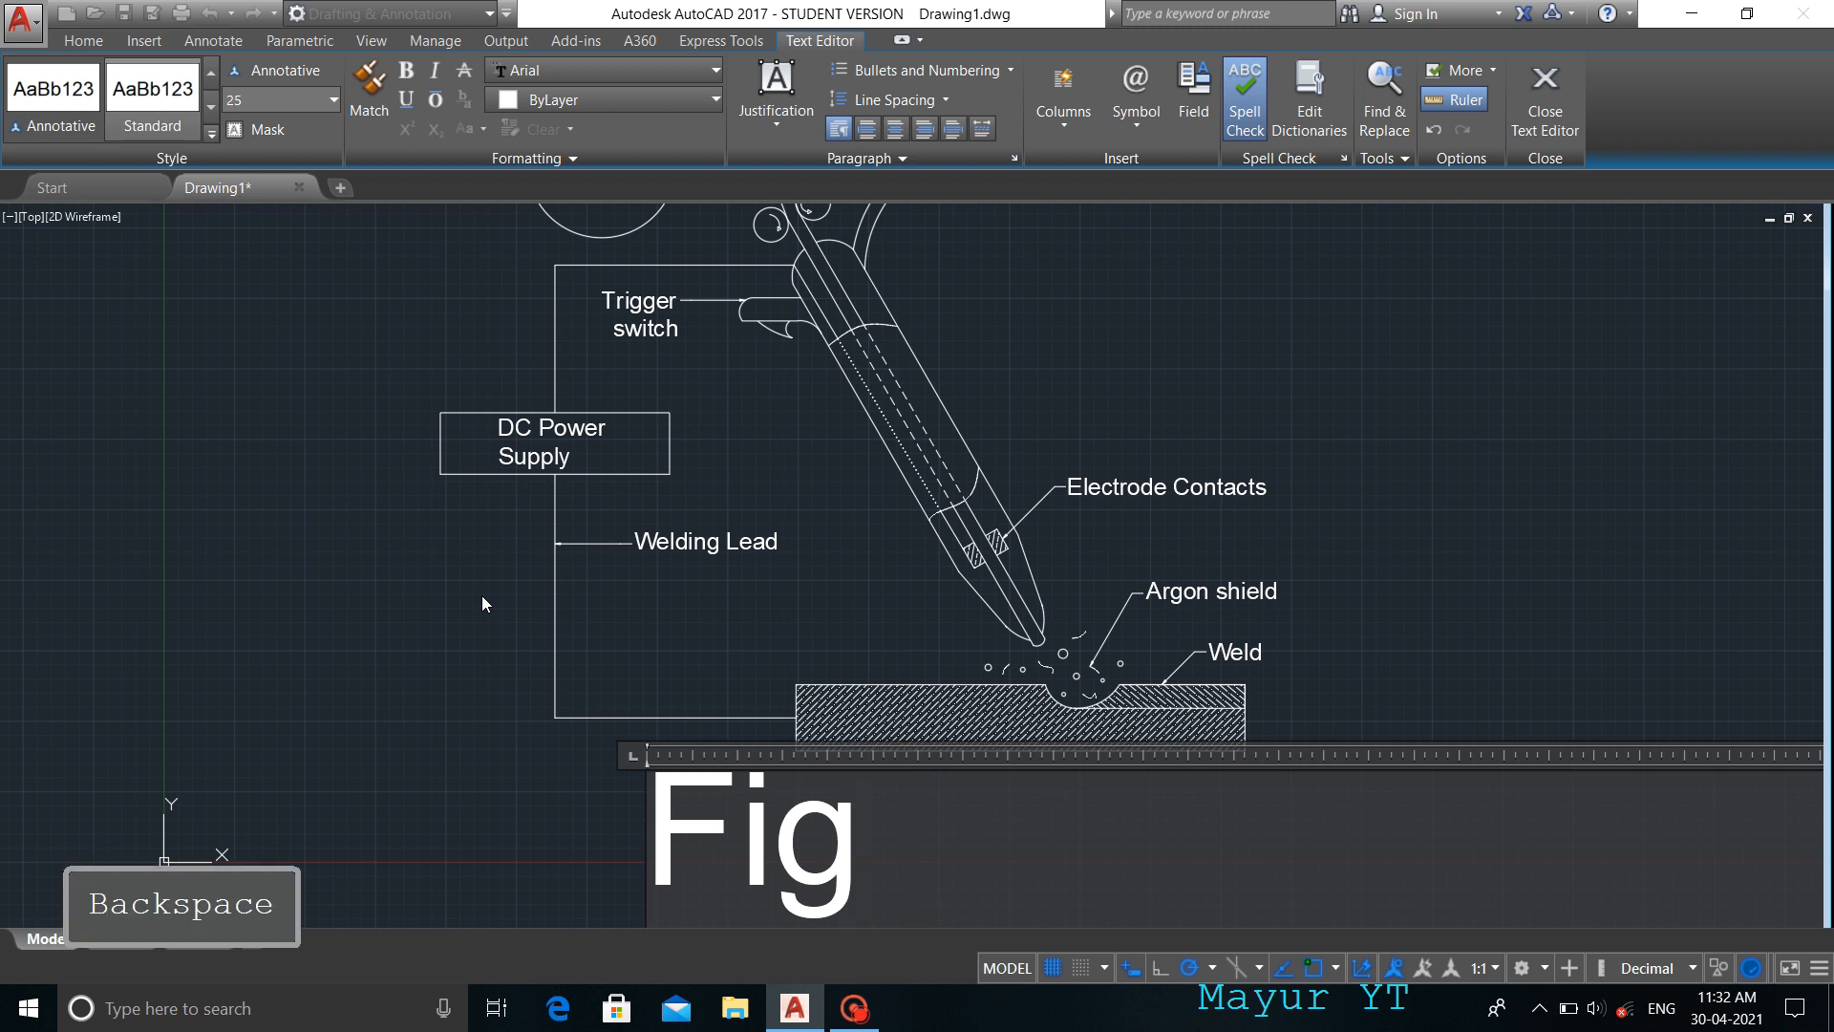
{"action": "type", "text": "."}
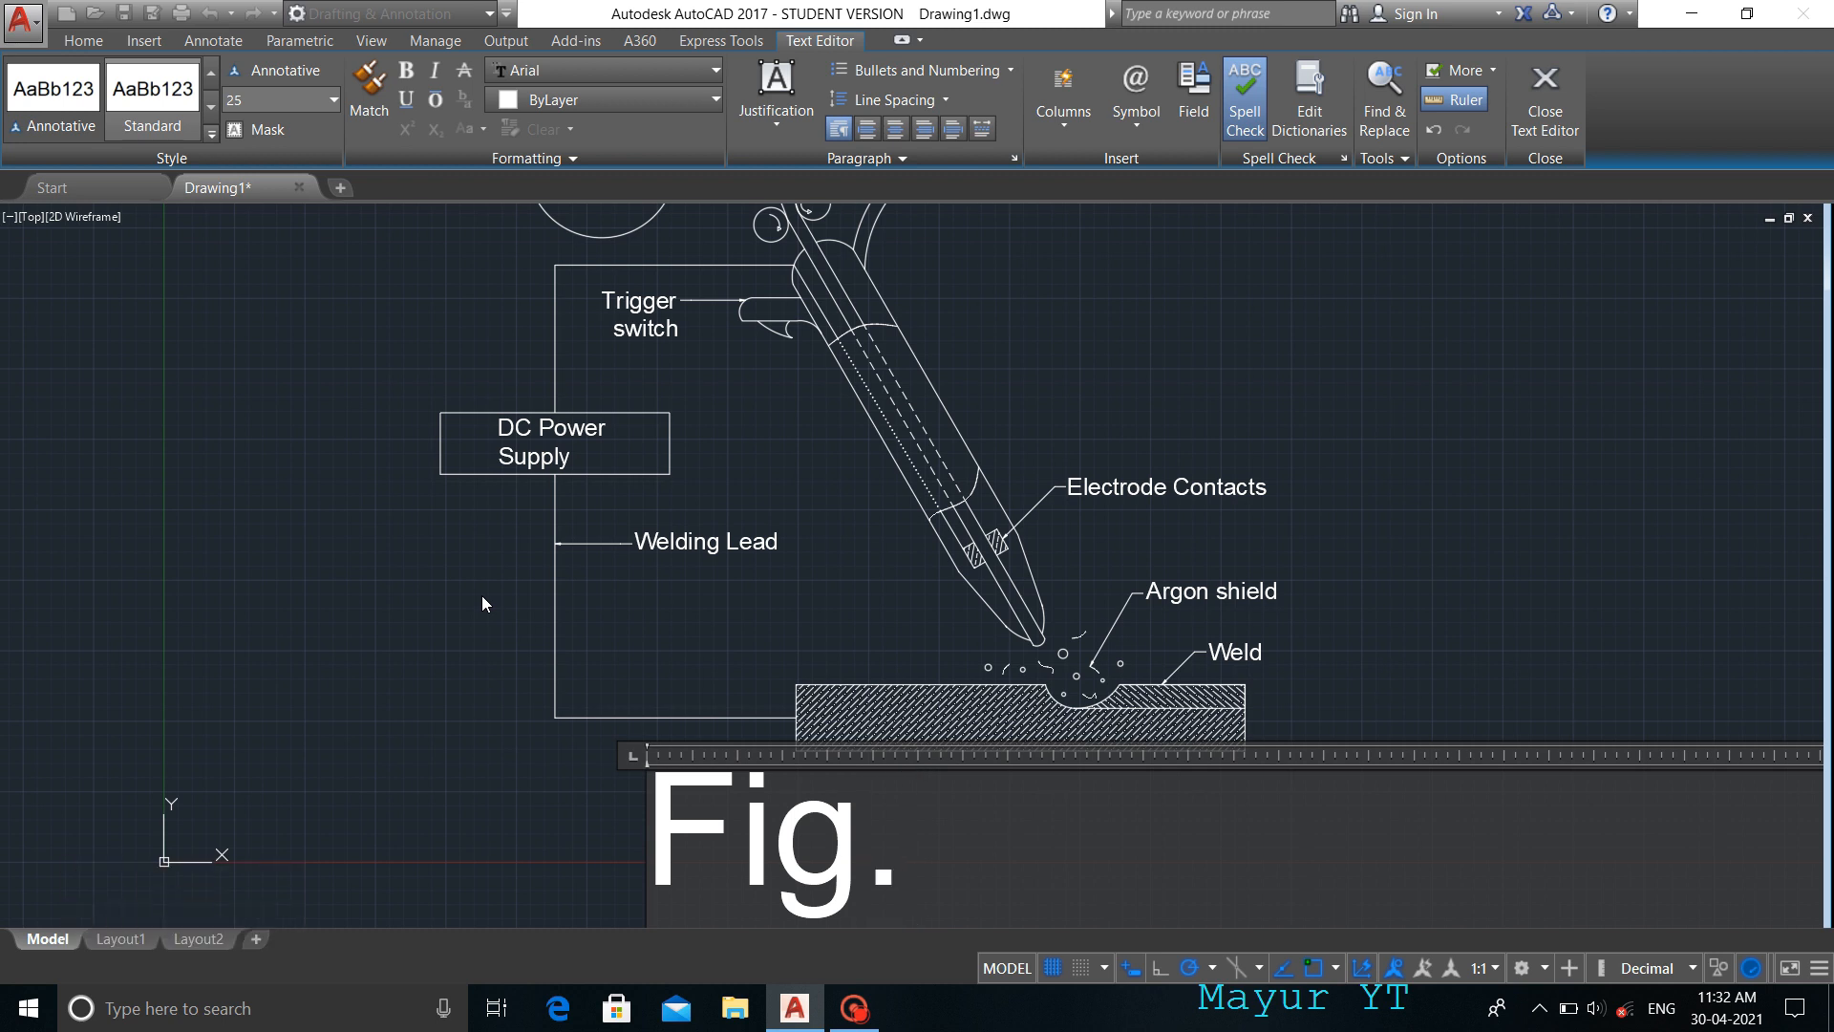
{"action": "type", "text": "Maet"}
{"action": "key", "text": "BackSpace"}
{"action": "key", "text": "BackSpace"}
{"action": "key", "text": "BackSpace"}
{"action": "key", "text": "BackSpace"}
{"action": "type", "text": "Metal "}
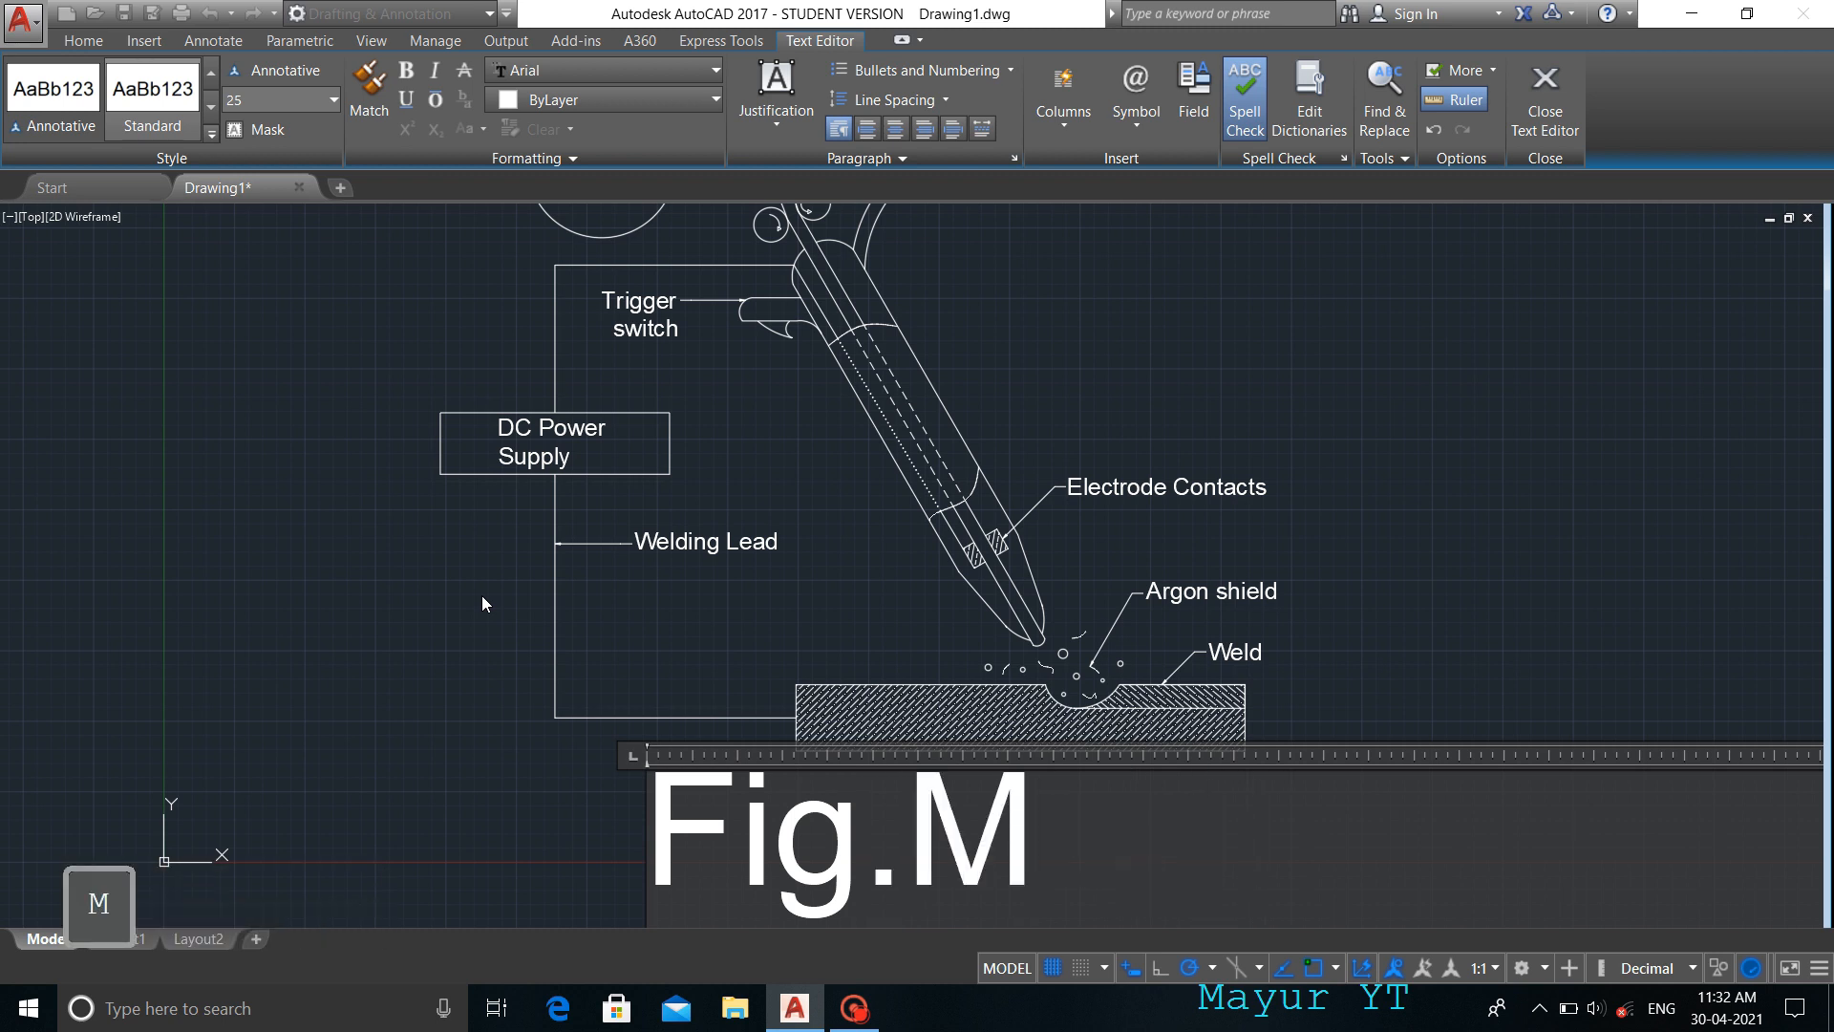
{"action": "type", "text": "Inert Gas Welding"}
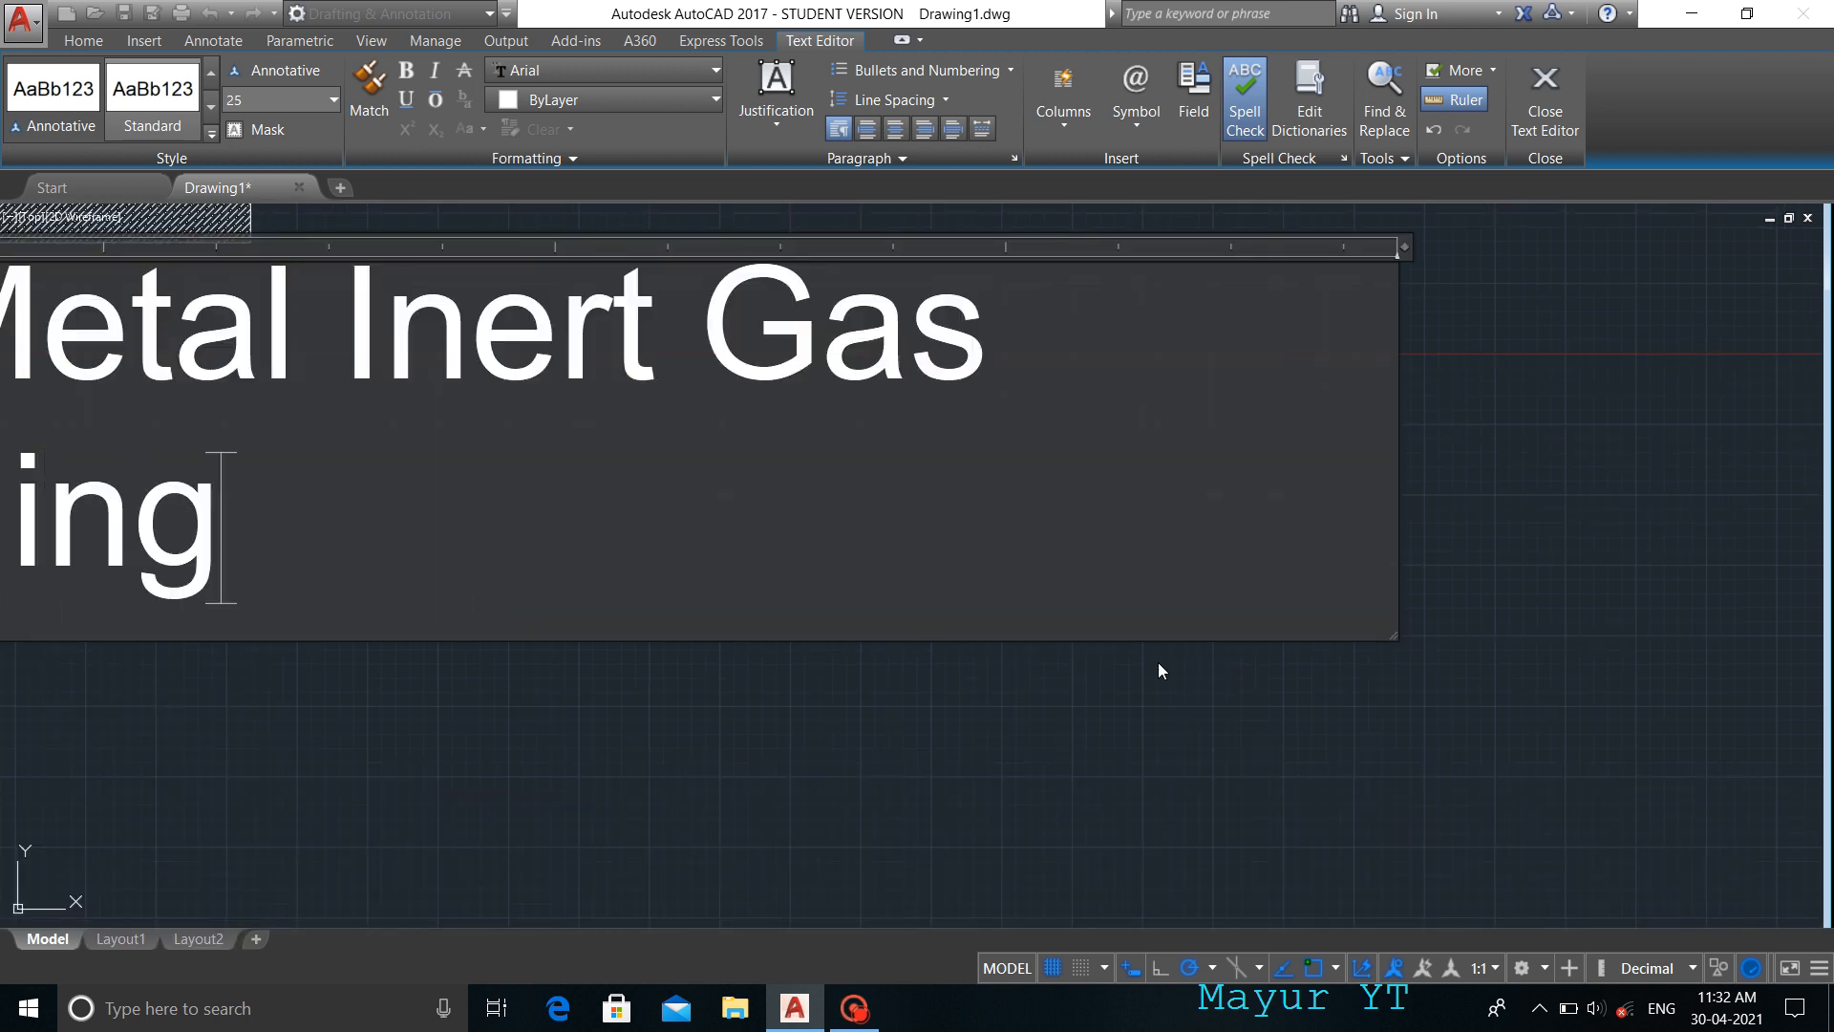
{"action": "left_click", "coordinate": [1159, 665]}
- Widen the caption's text box so that the whole caption fits on one line beneath the base block
{"action": "scroll", "coordinate": [655, 736], "scroll_direction": "down", "scroll_amount": 8}
{"action": "scroll", "coordinate": [556, 708], "scroll_direction": "up", "scroll_amount": 6}
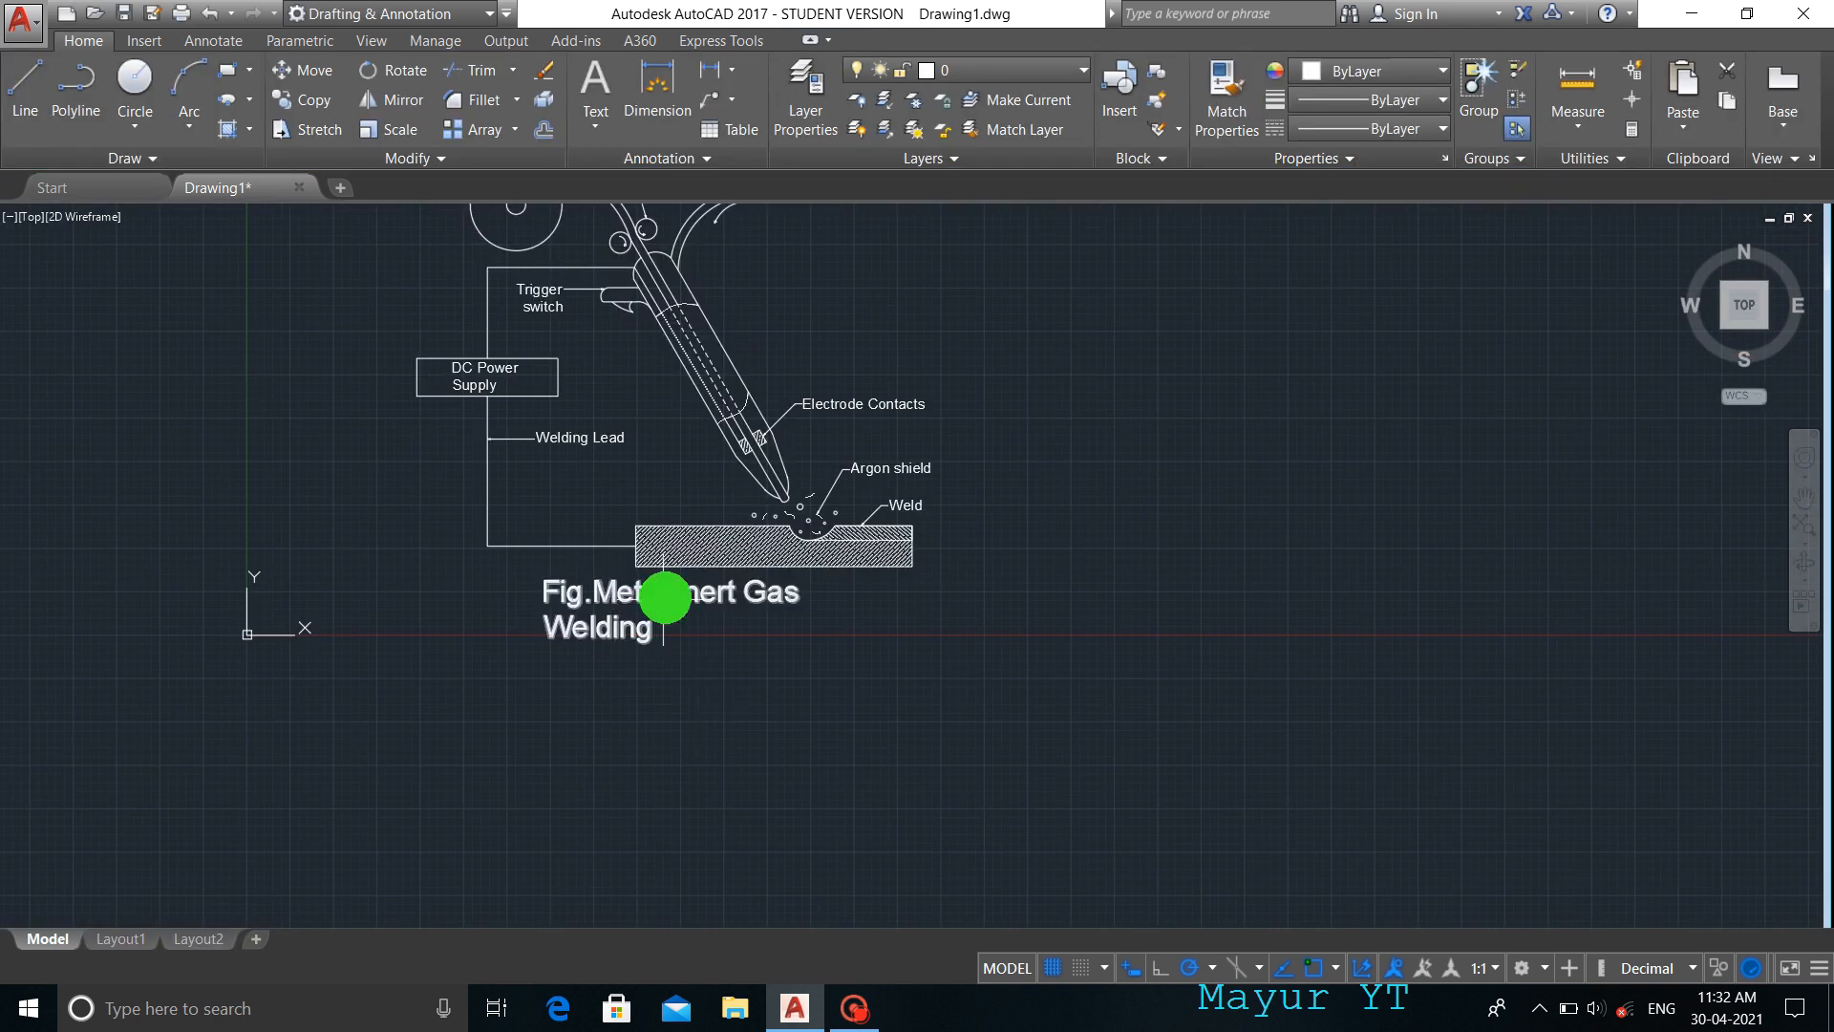
{"action": "scroll", "coordinate": [955, 638], "scroll_direction": "down", "scroll_amount": 2}
{"action": "left_click", "coordinate": [996, 376]}
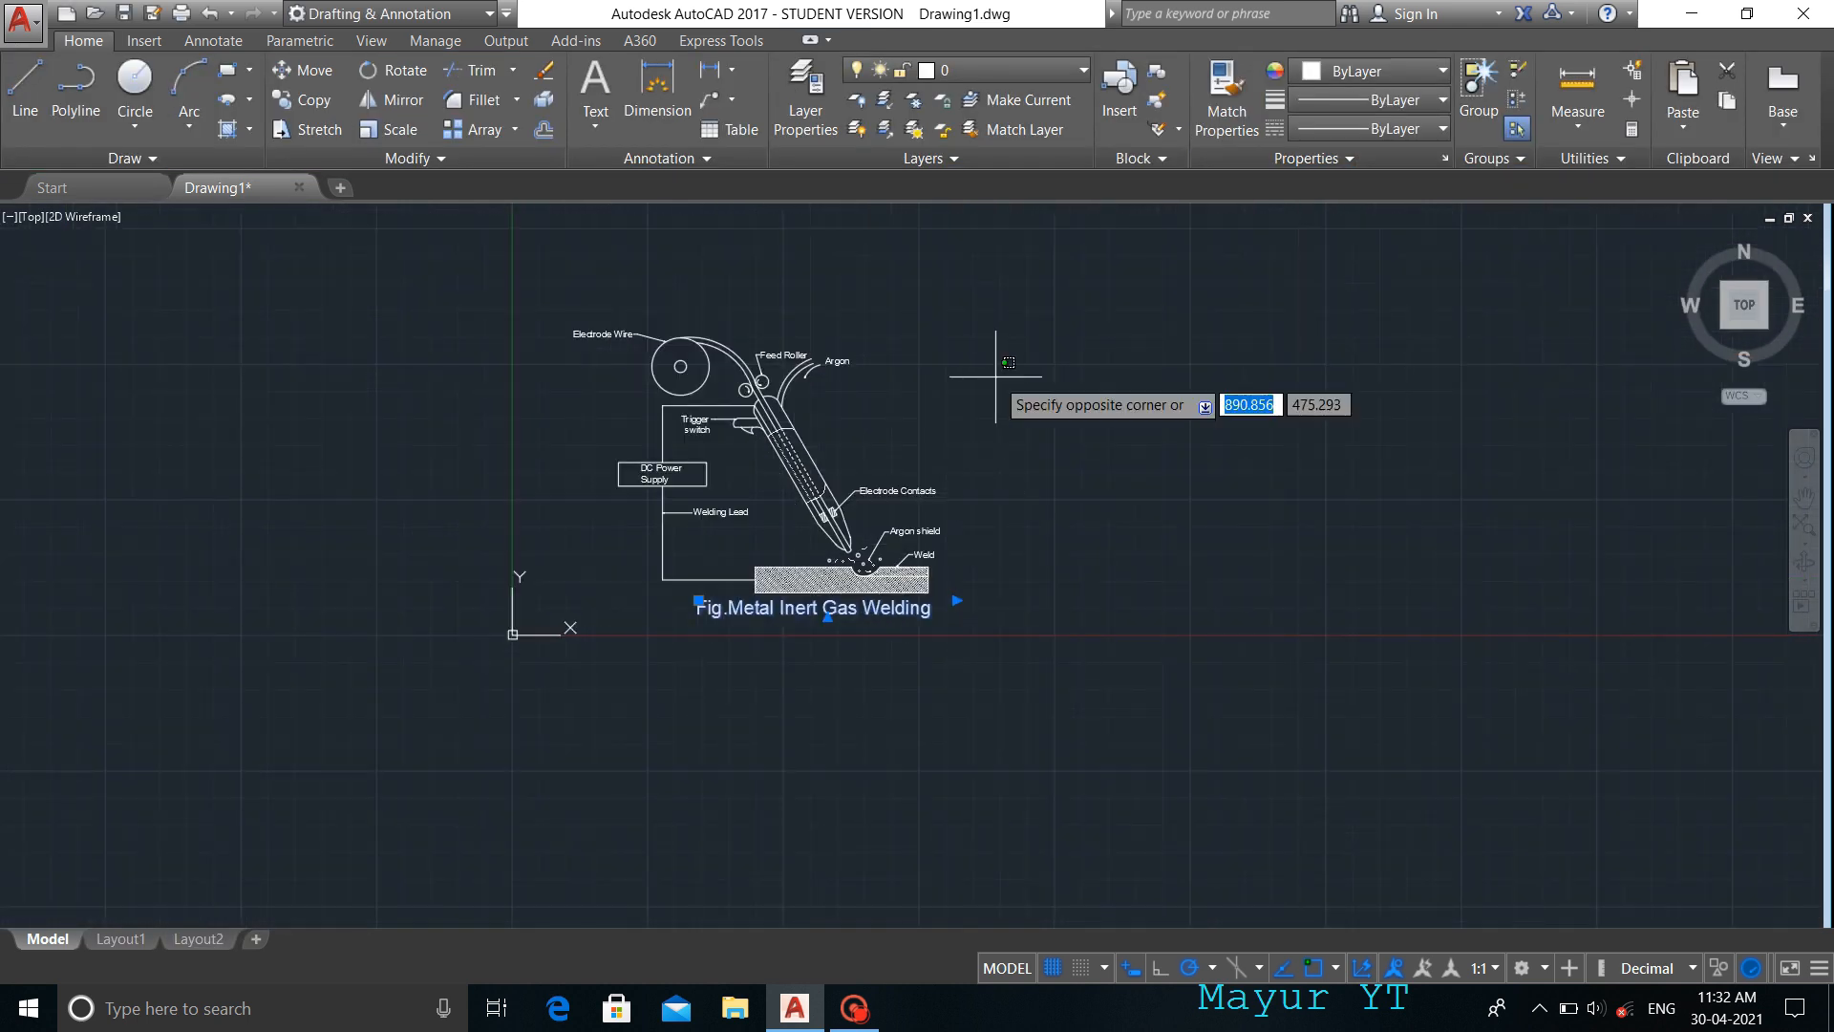
{"action": "key", "text": "Escape"}
- Draw a rectangular border around the whole schematic, enclosing all labels and the caption
{"action": "type", "text": "rec"}
{"action": "key", "text": "Return"}
{"action": "left_click", "coordinate": [533, 295]}
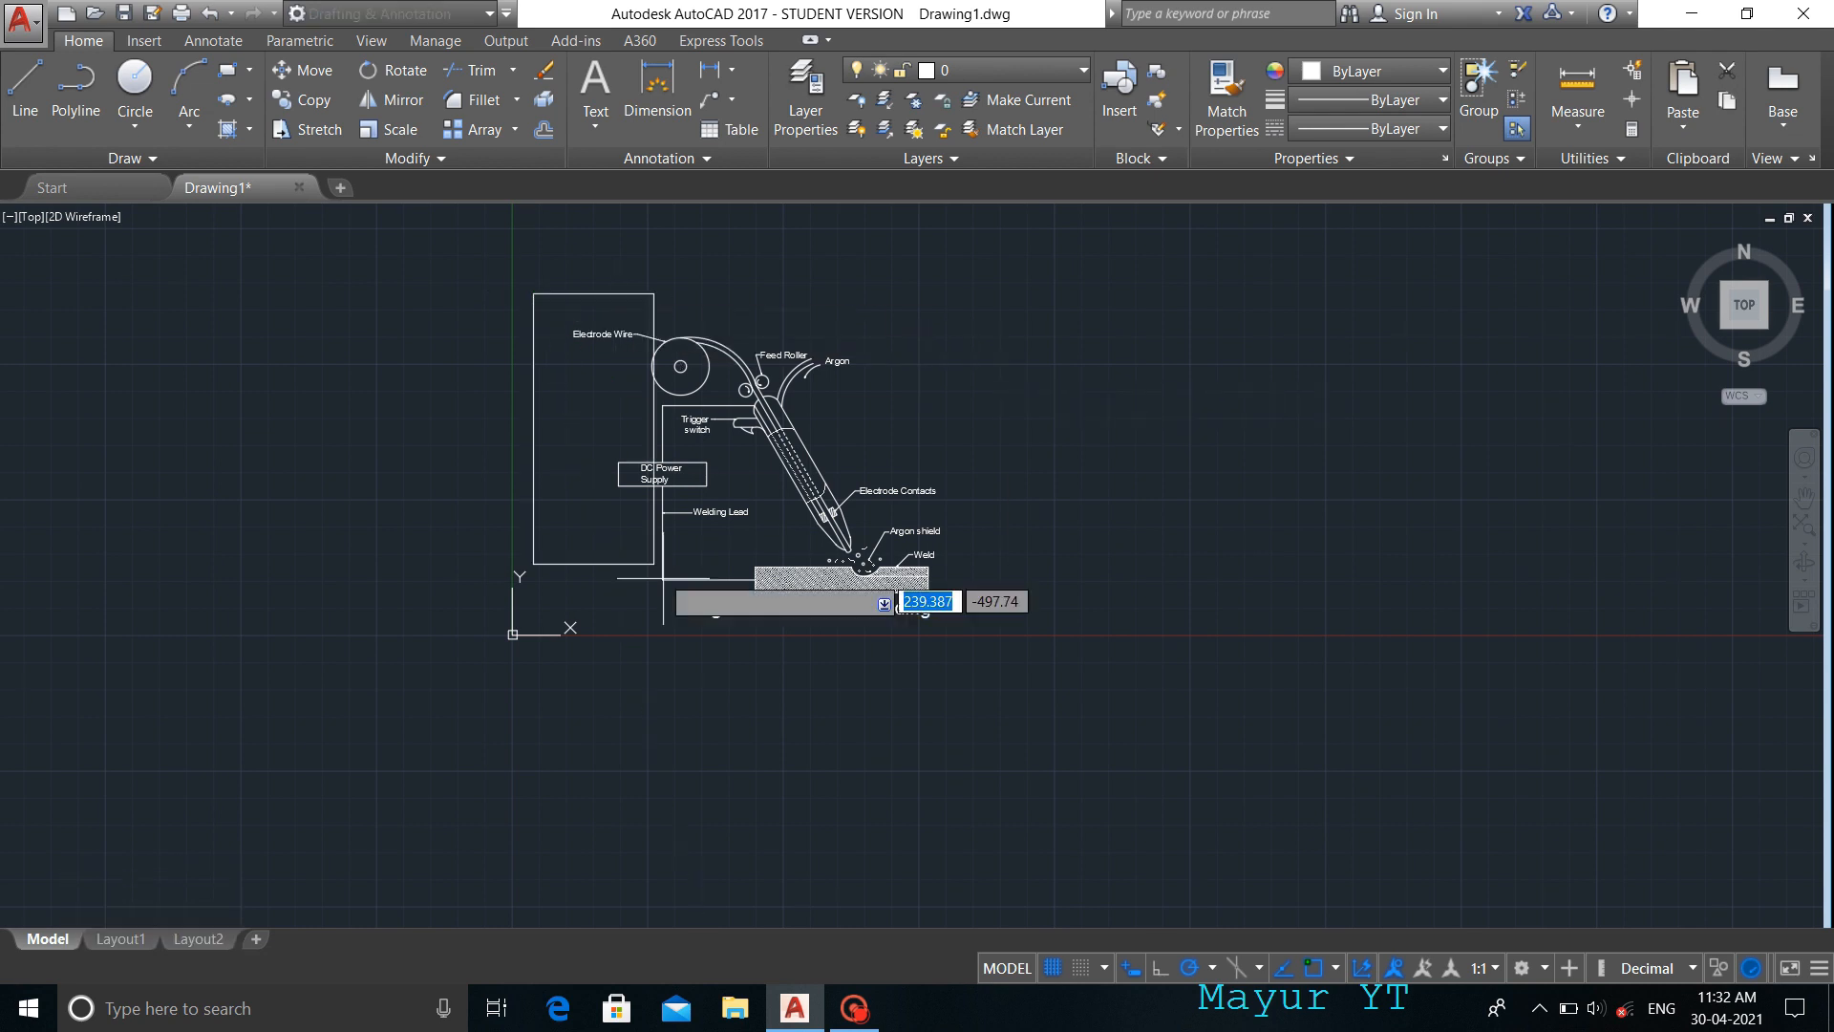
{"action": "left_click", "coordinate": [1015, 644]}
- Set the plotter to AutoCAD PDF (Smallest File).pc3 and preview the plot of the bordered schematic
{"action": "type", "text": "rec"}
{"action": "key", "text": "Return"}
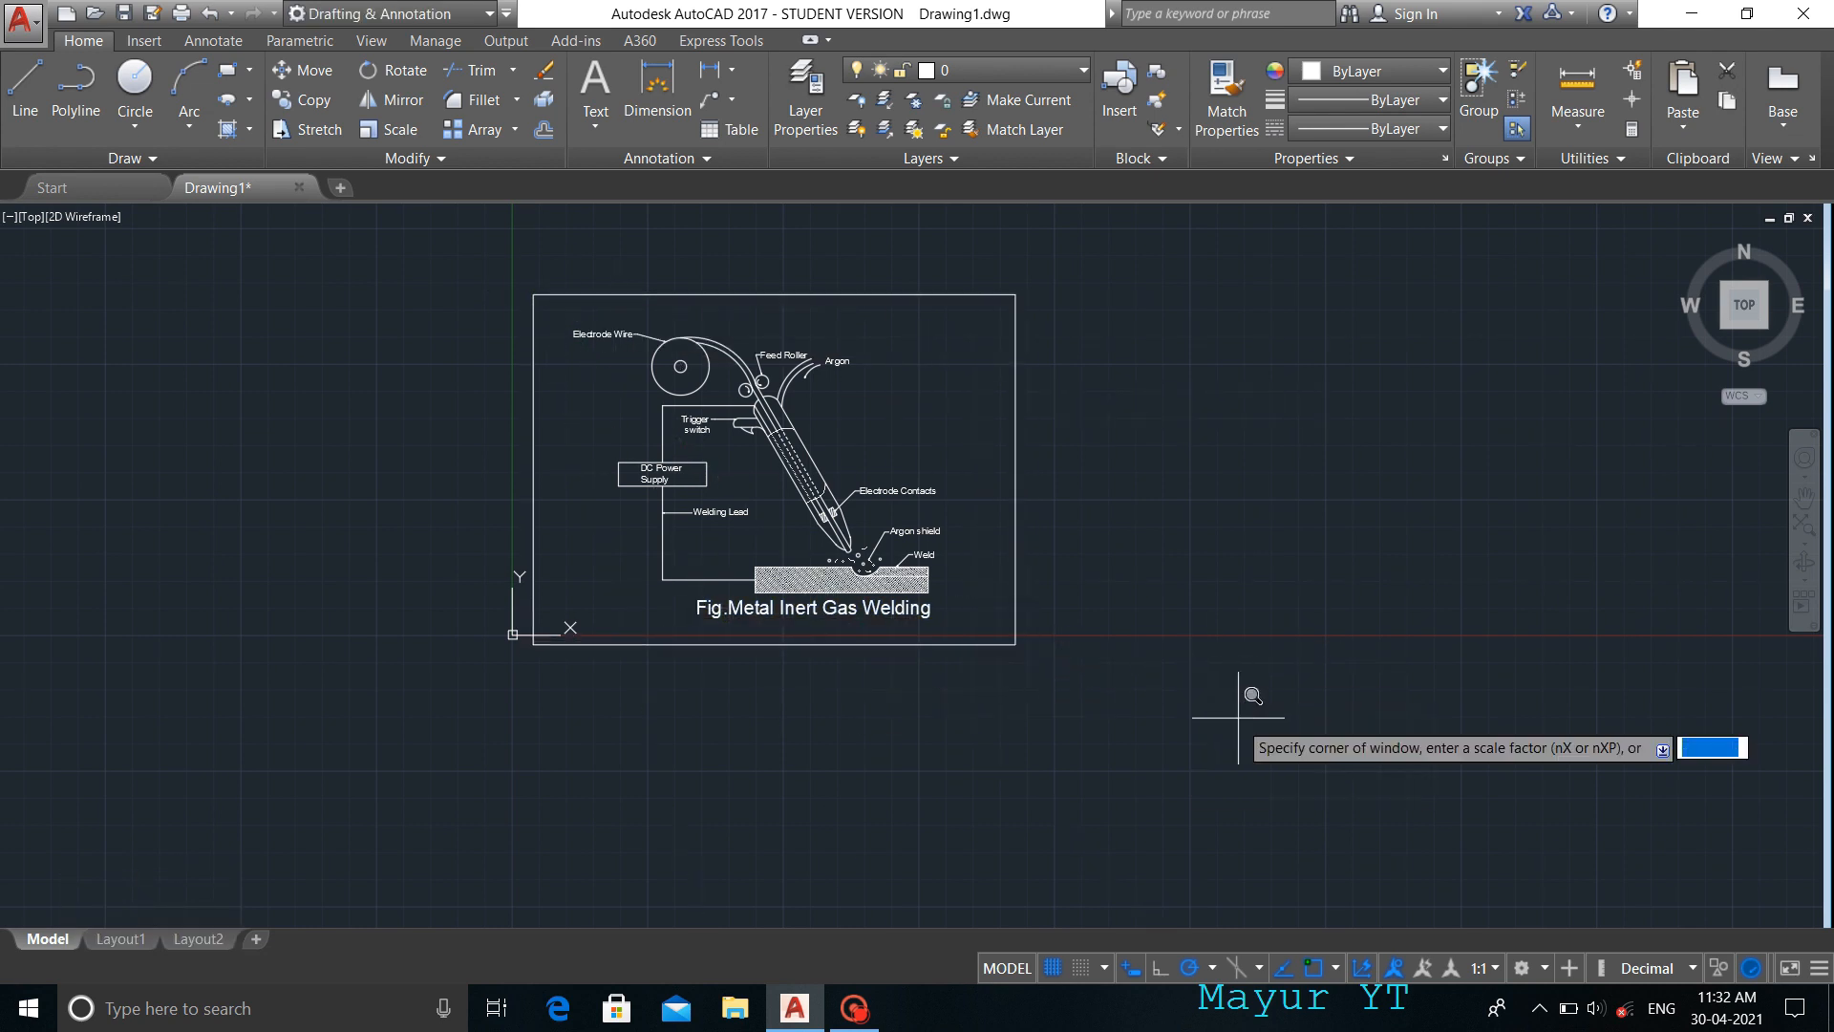
{"action": "left_click", "coordinate": [524, 290]}
{"action": "left_click", "coordinate": [1022, 651]}
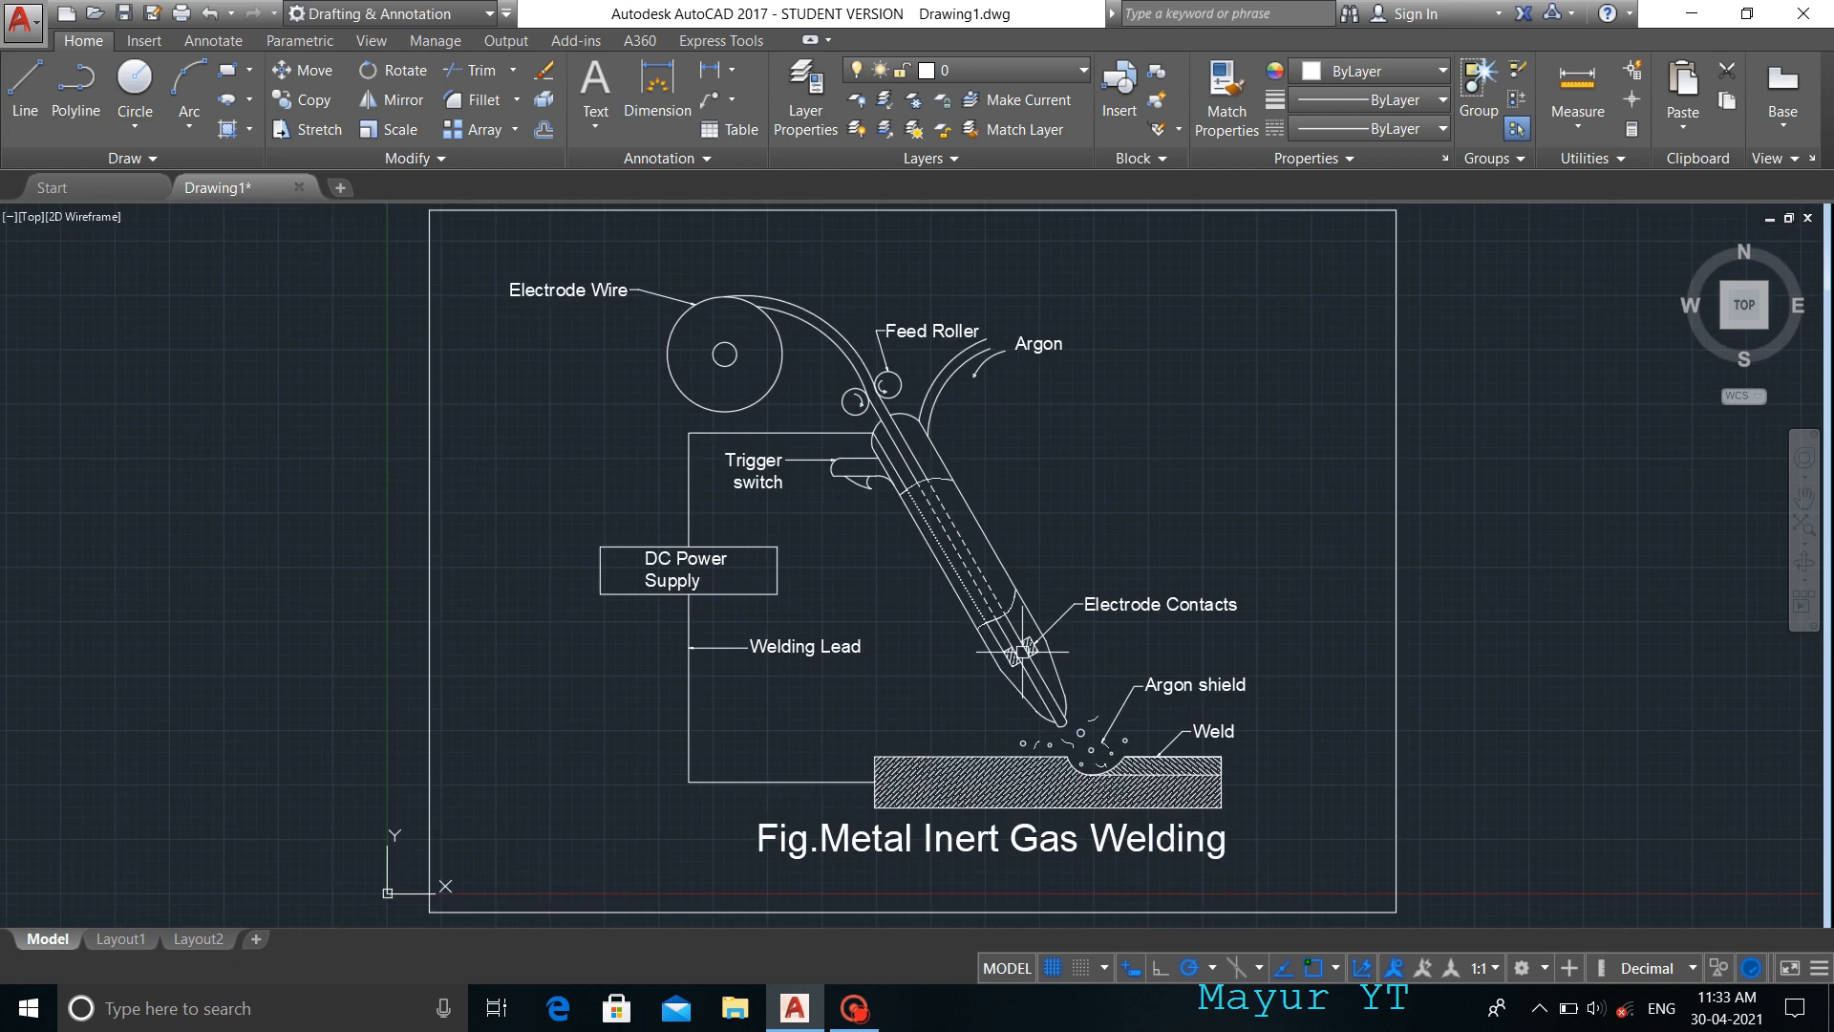
{"action": "key", "text": "ctrl+p"}
{"action": "left_click", "coordinate": [765, 325]}
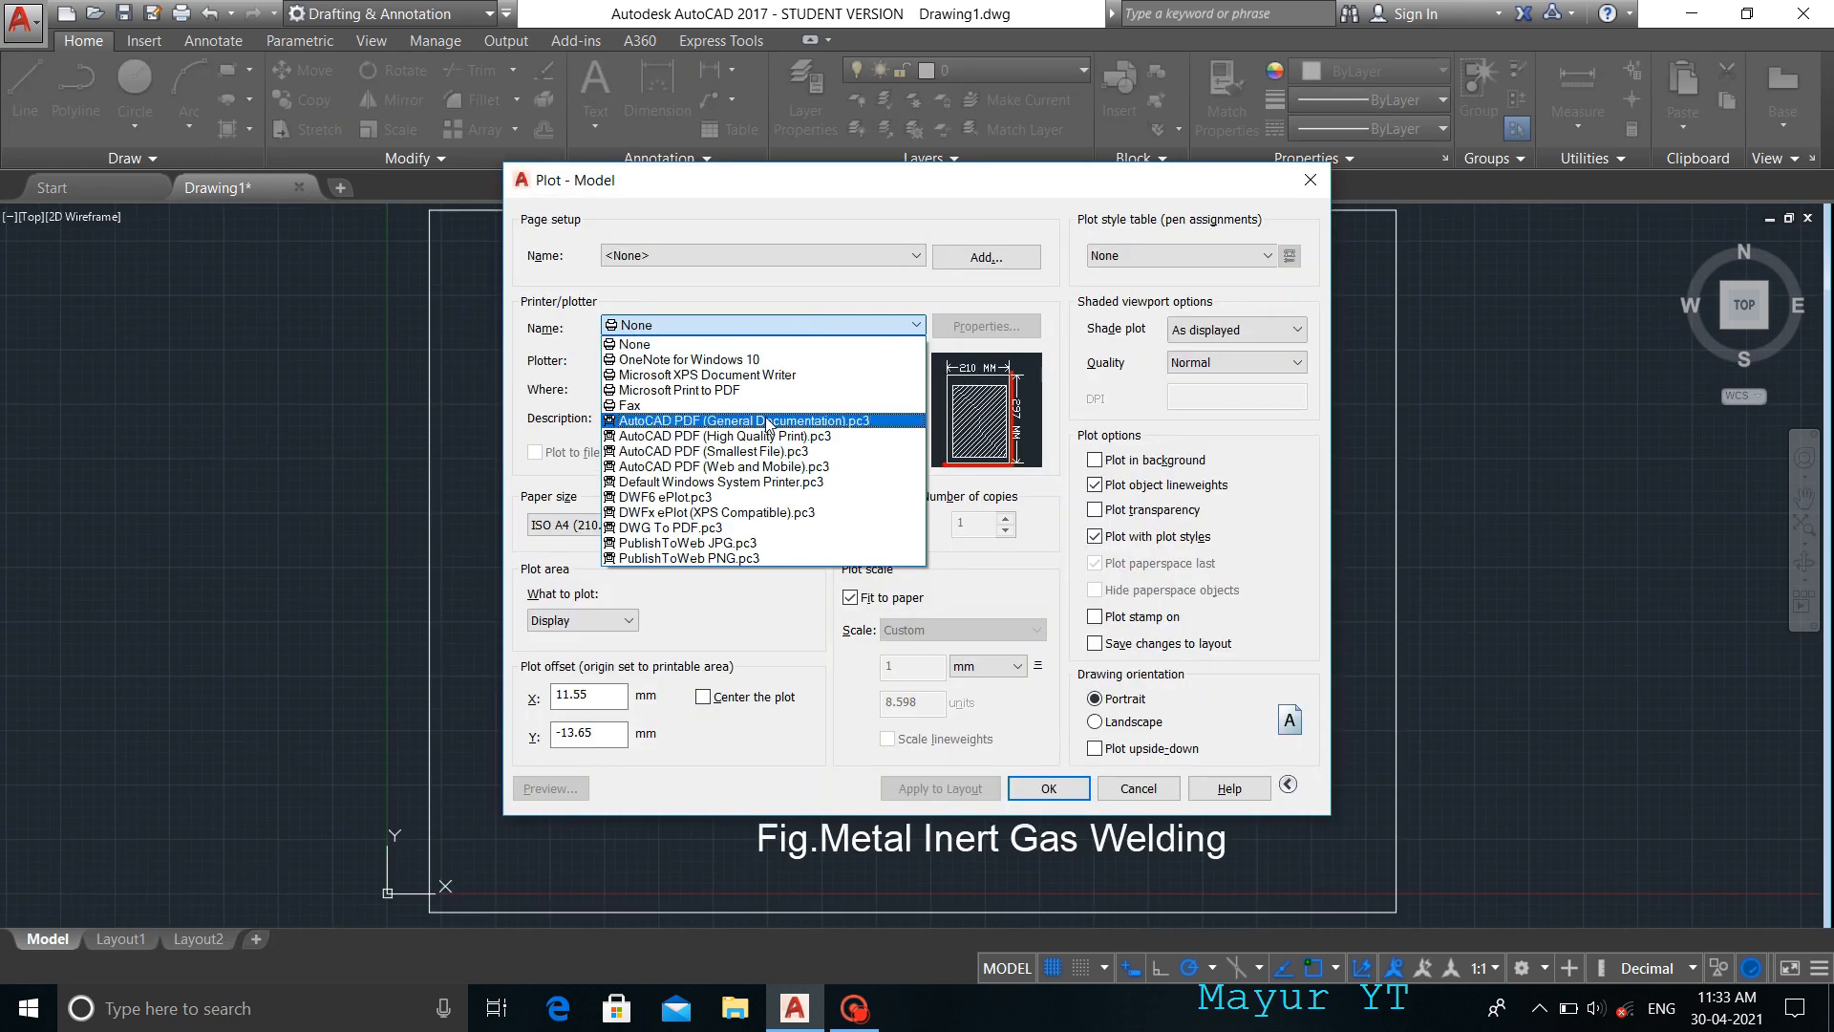
{"action": "left_click", "coordinate": [775, 451]}
{"action": "left_click", "coordinate": [550, 788]}
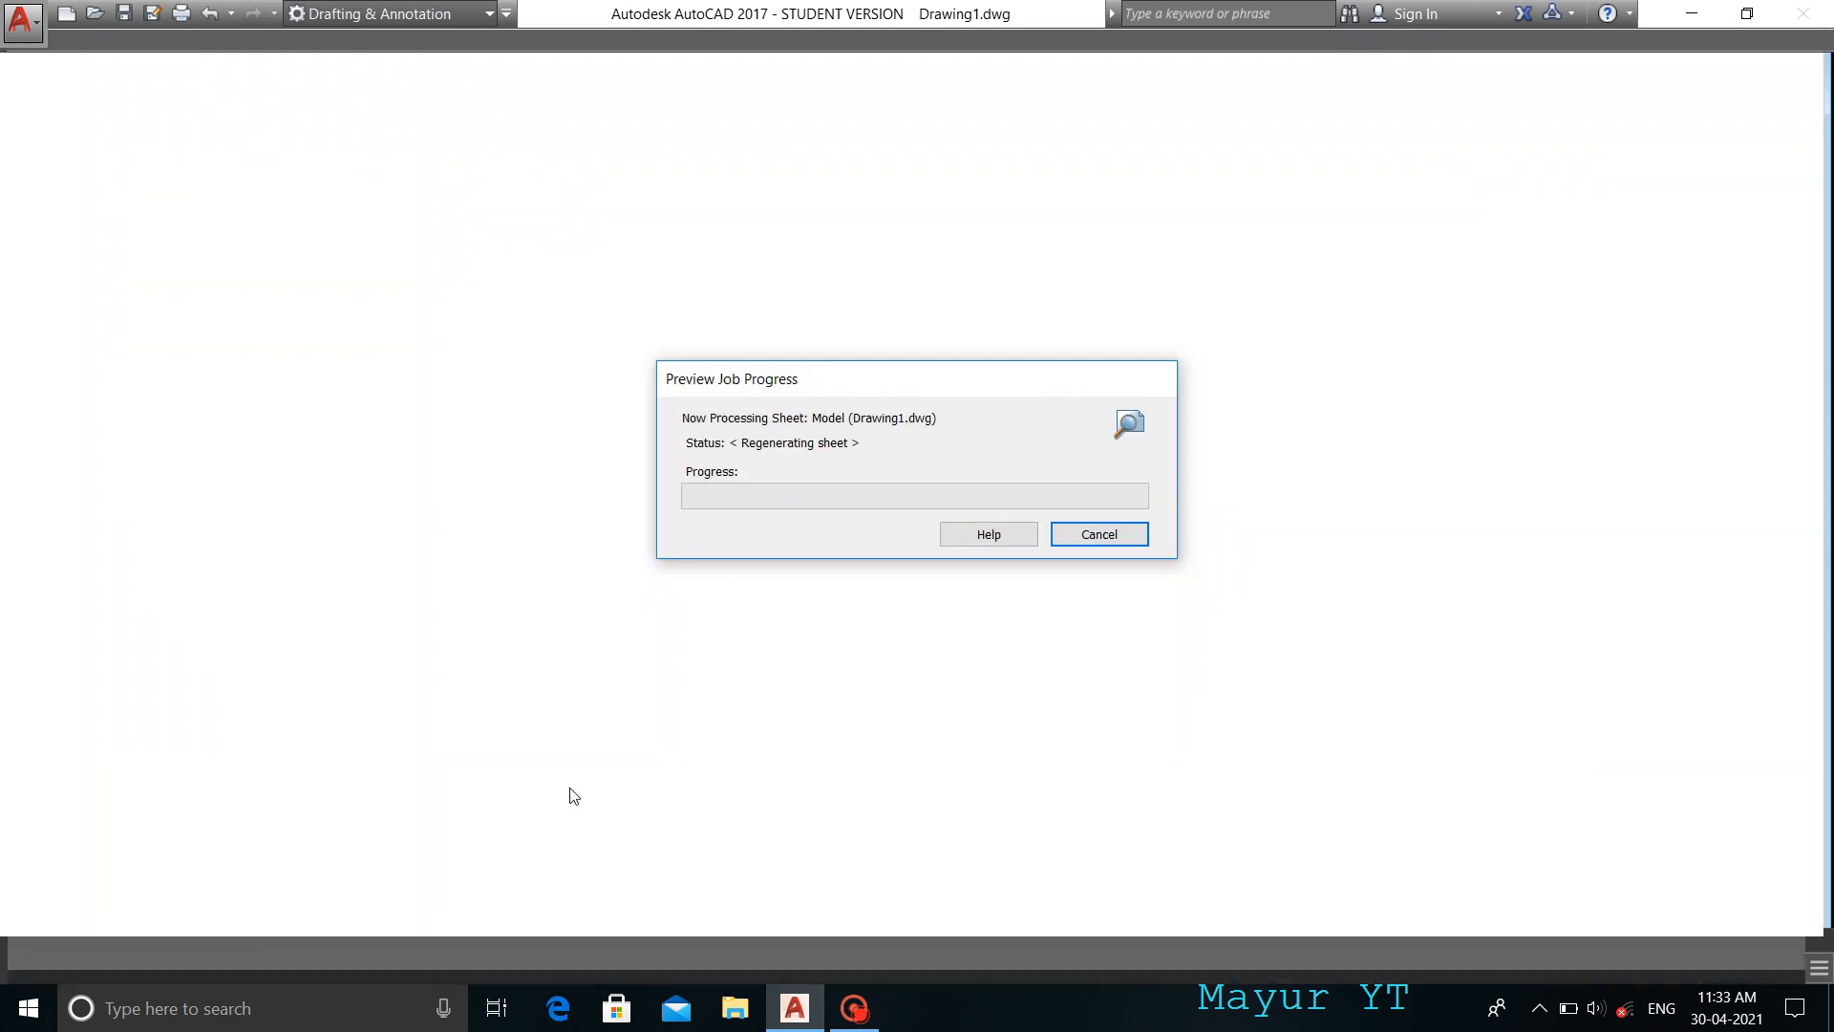
{"action": "scroll", "coordinate": [945, 544], "scroll_direction": "up", "scroll_amount": 2}
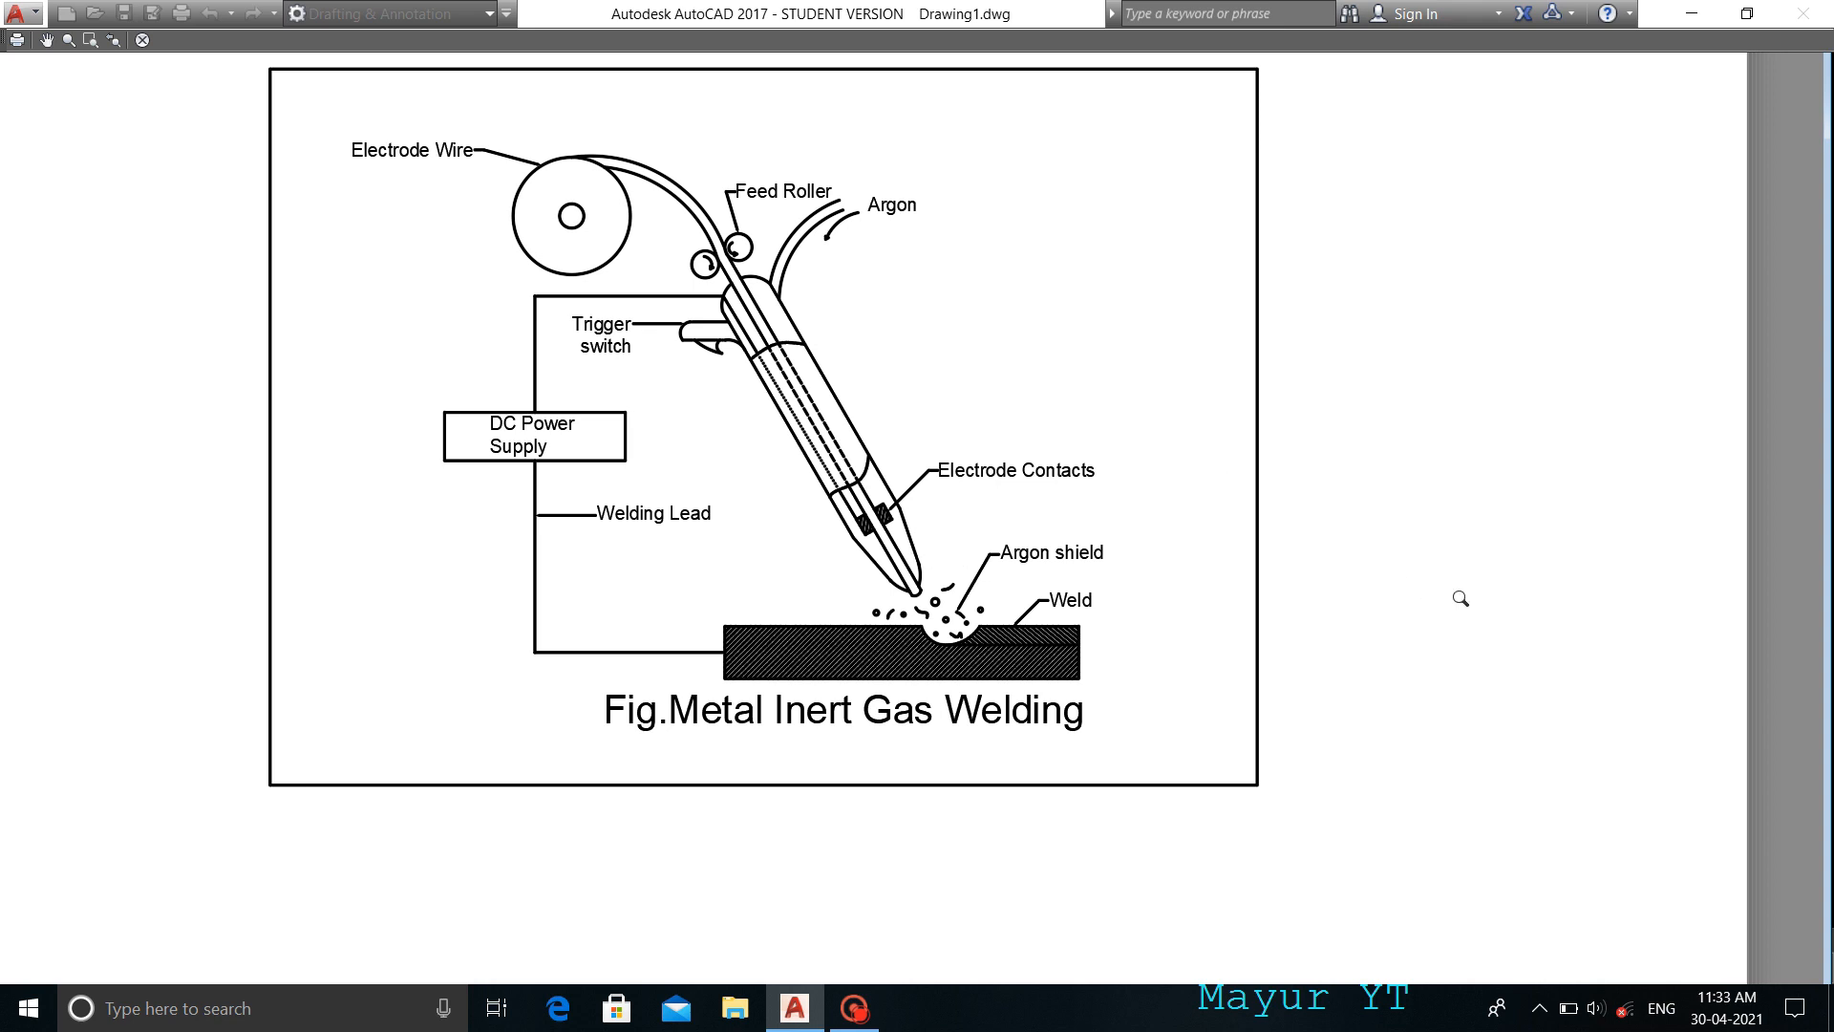
{"action": "scroll", "coordinate": [635, 449], "scroll_direction": "down", "scroll_amount": 2}
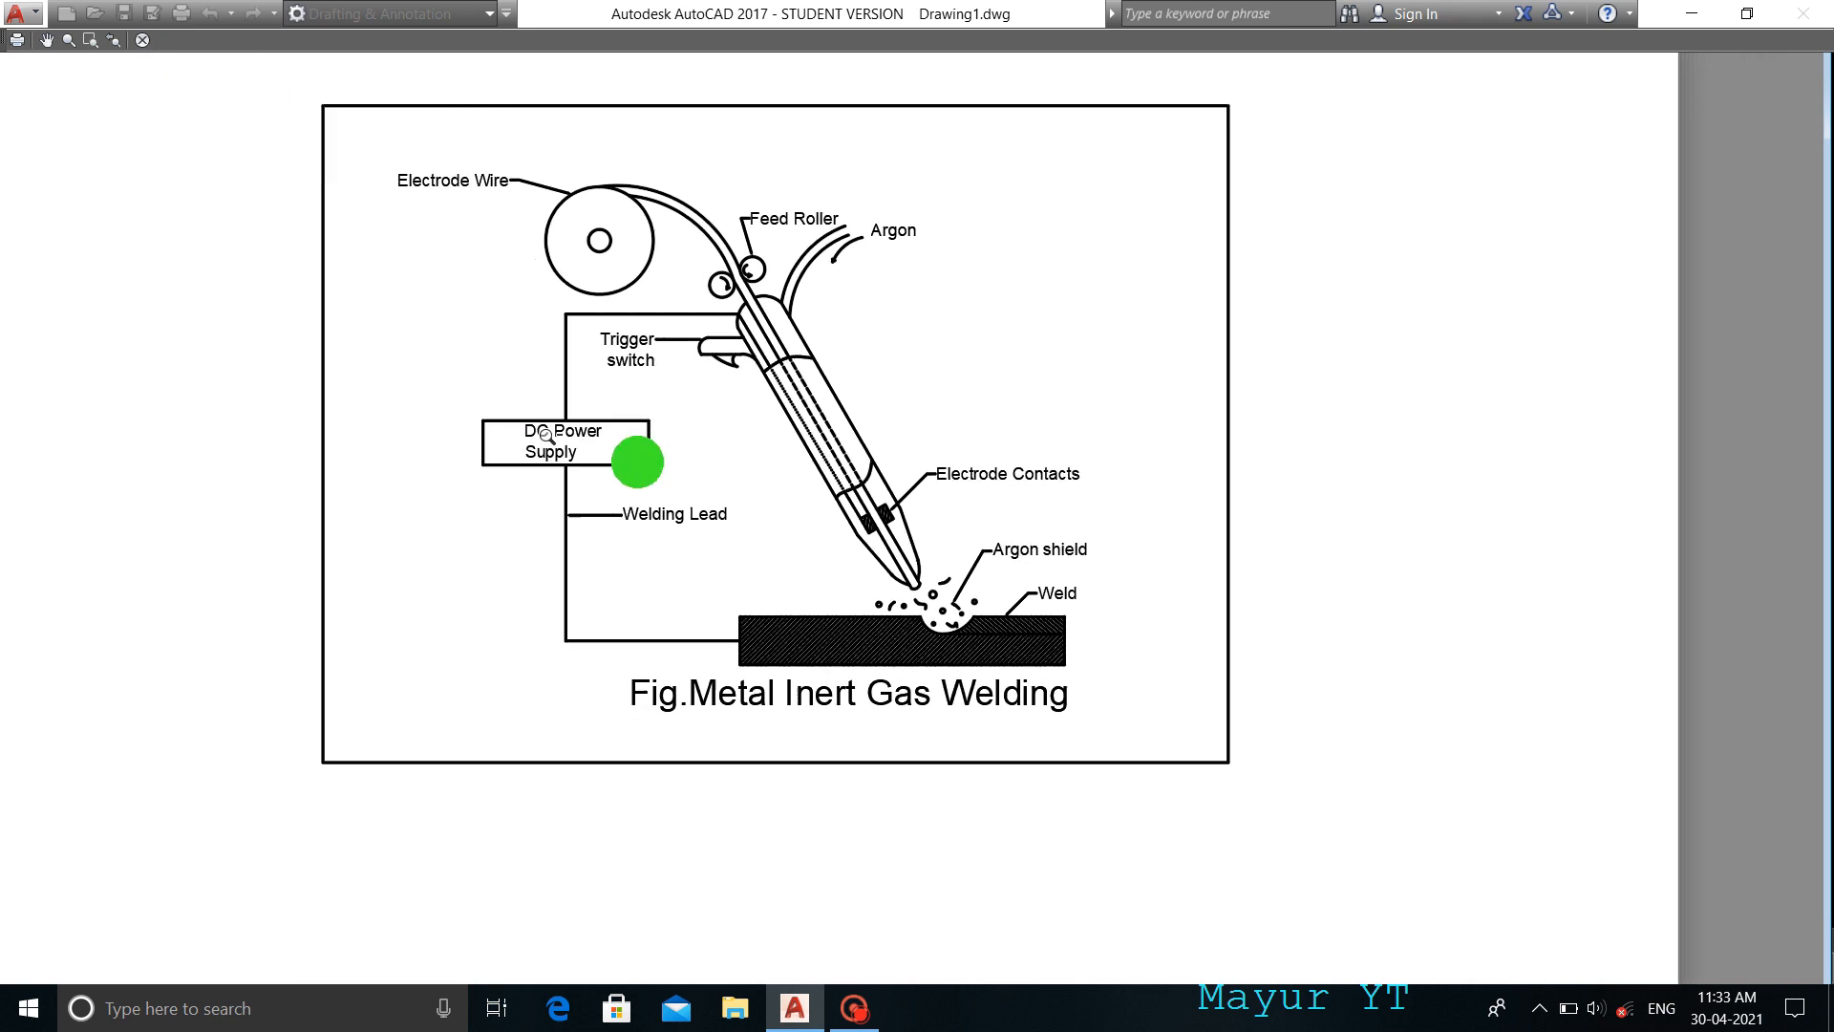